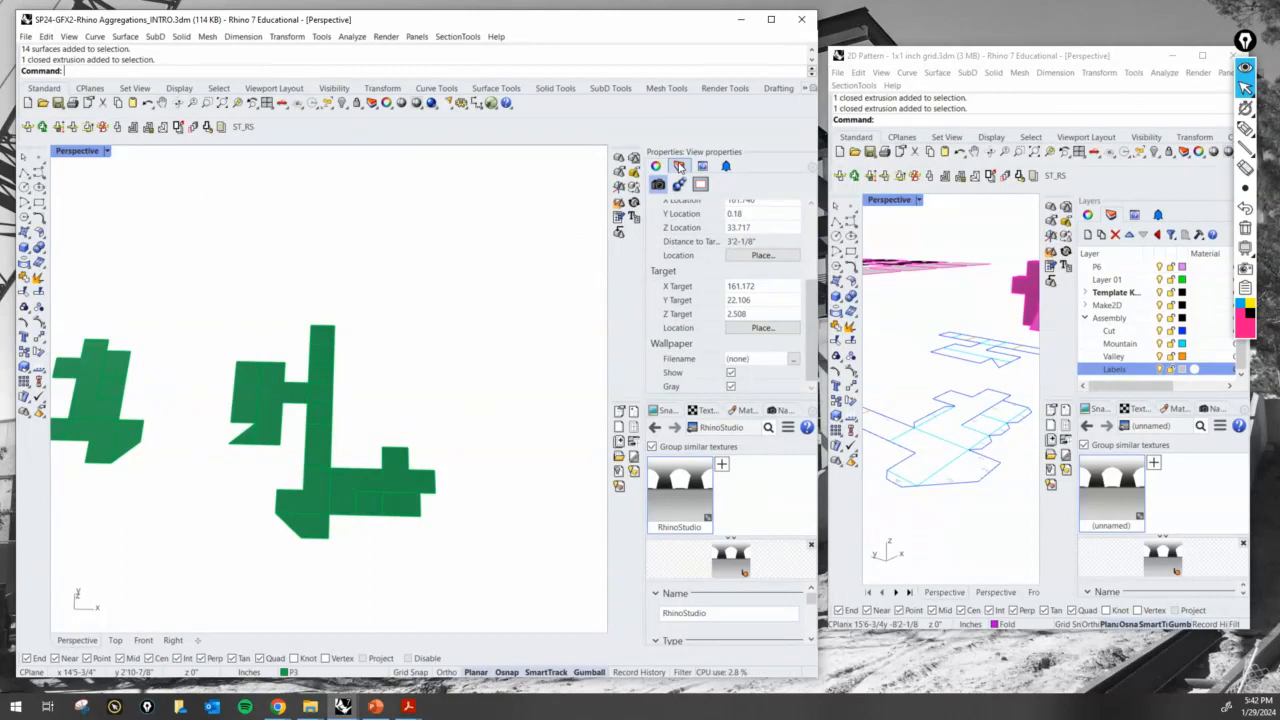
- Maximize the Top view and set its display mode to Shaded
double_click(80, 152)
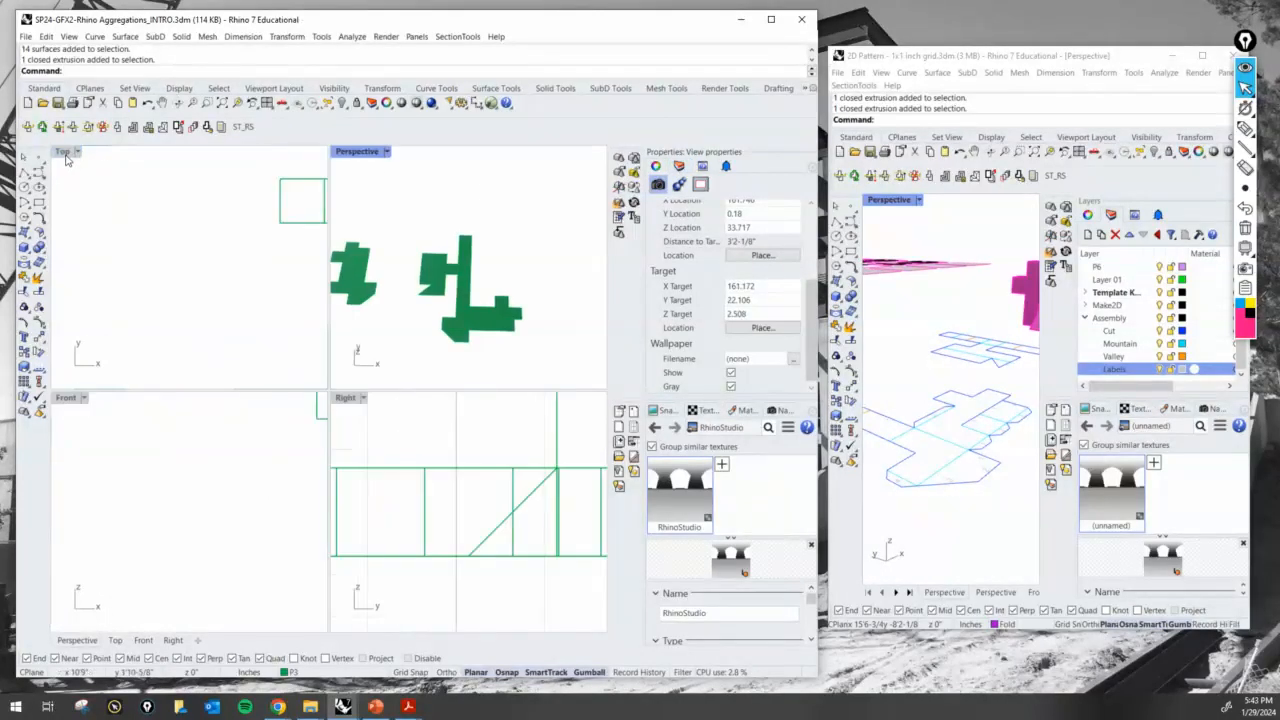
double_click(65, 154)
scroll(444, 466, "down", 15)
right_click_drag(502, 483, 300, 460)
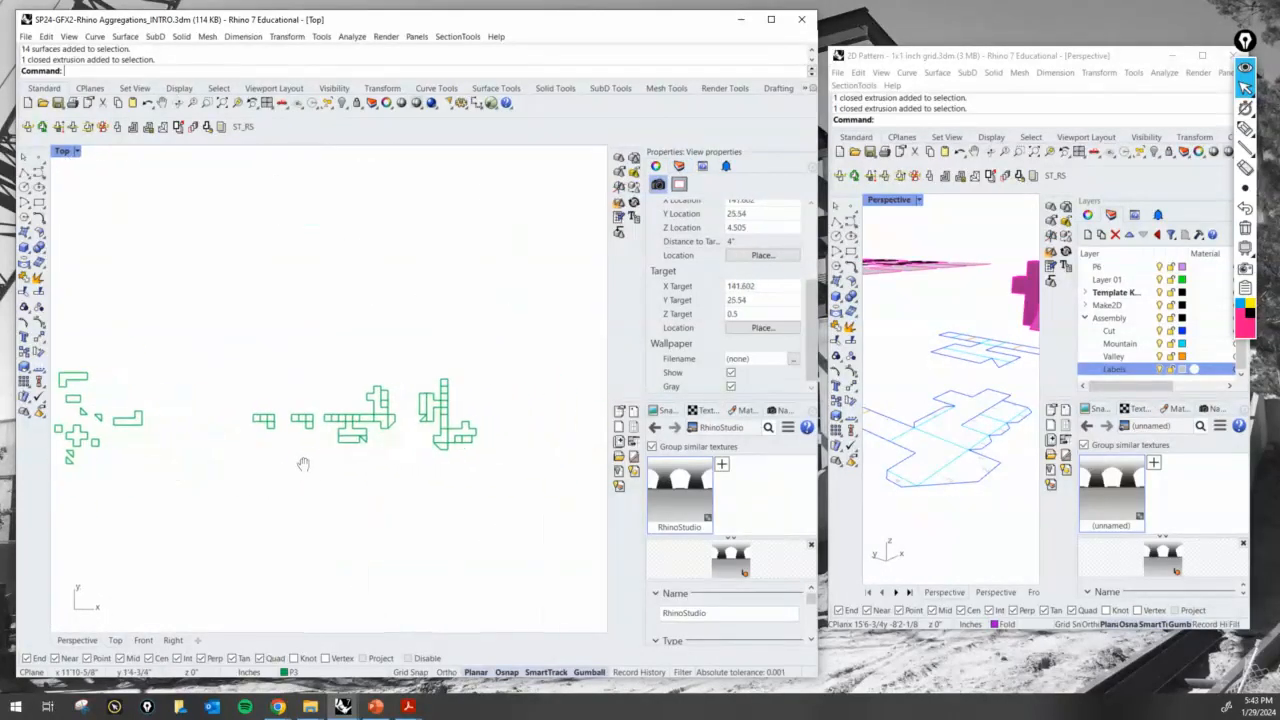
scroll(314, 477, "up", 6)
left_click(75, 151)
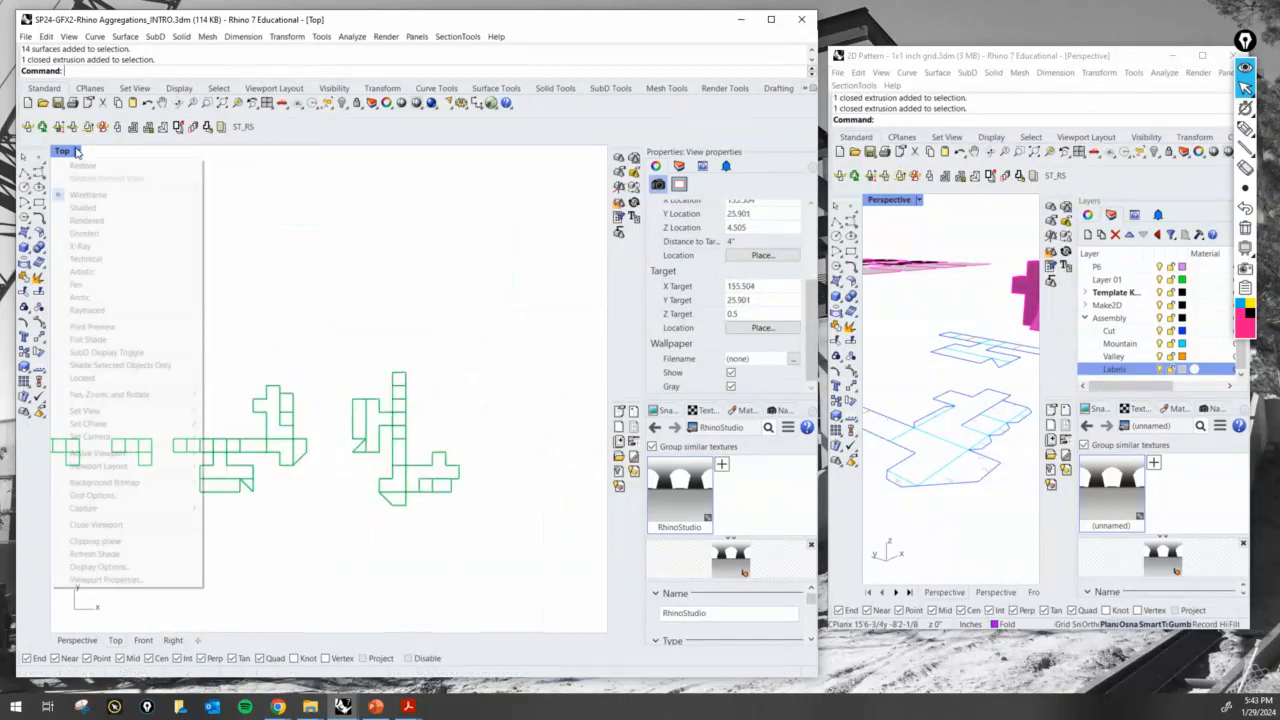
left_click(108, 210)
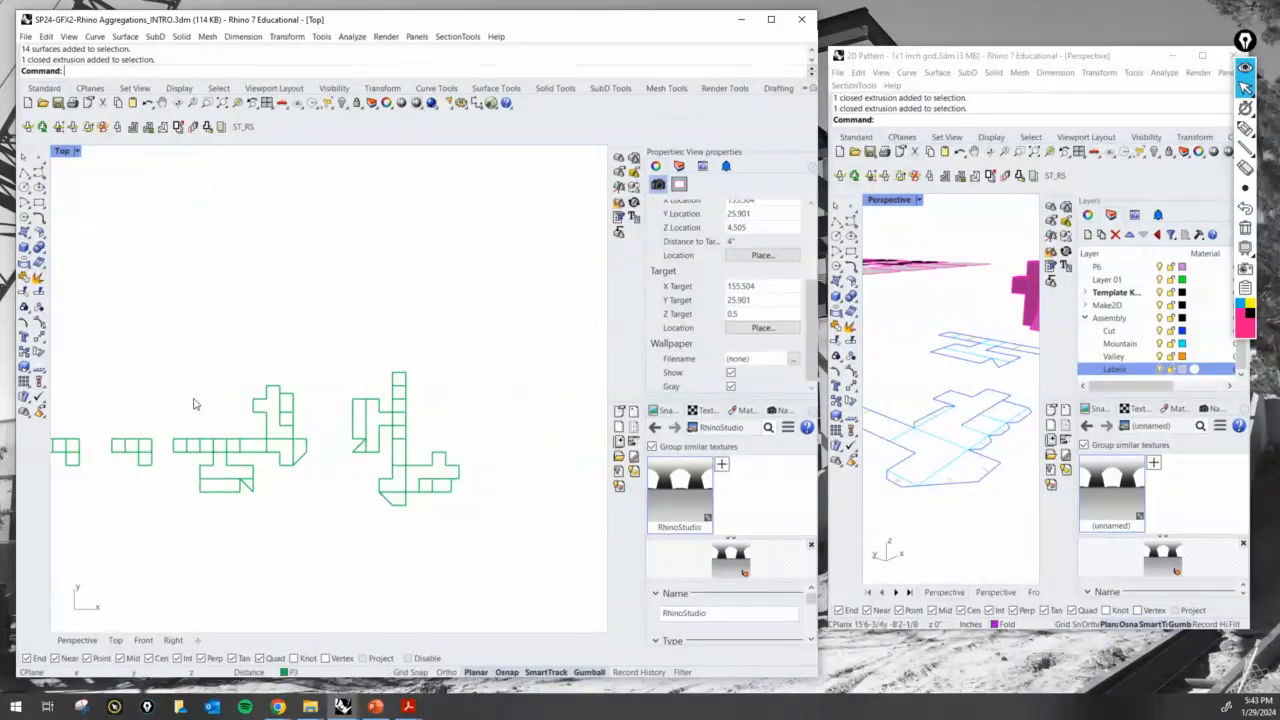
- Run Make2D on all surfaces of the unfolded pattern at the far end of the row
mouse_move(321, 493)
right_mouse_down()
mouse_move(349, 491)
mouse_move(385, 449)
mouse_move(356, 467)
right_mouse_up()
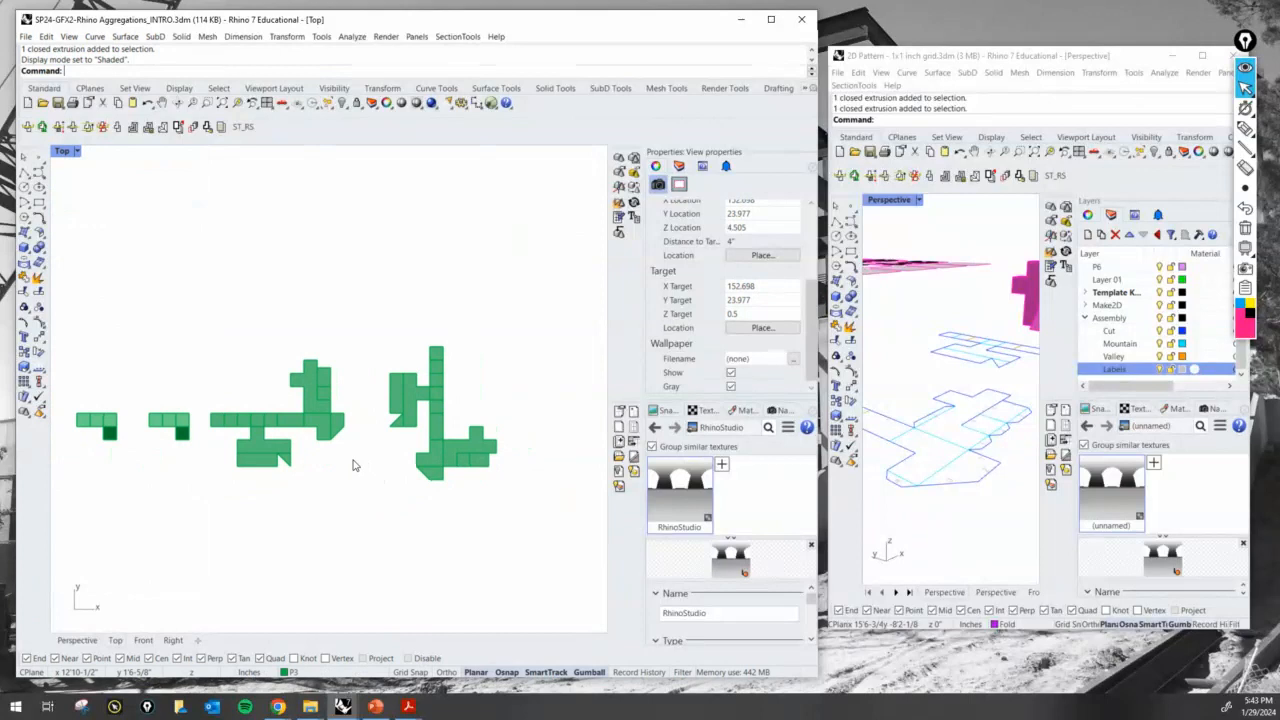
scroll(461, 456, "up", 8)
right_click_drag(470, 425, 369, 429)
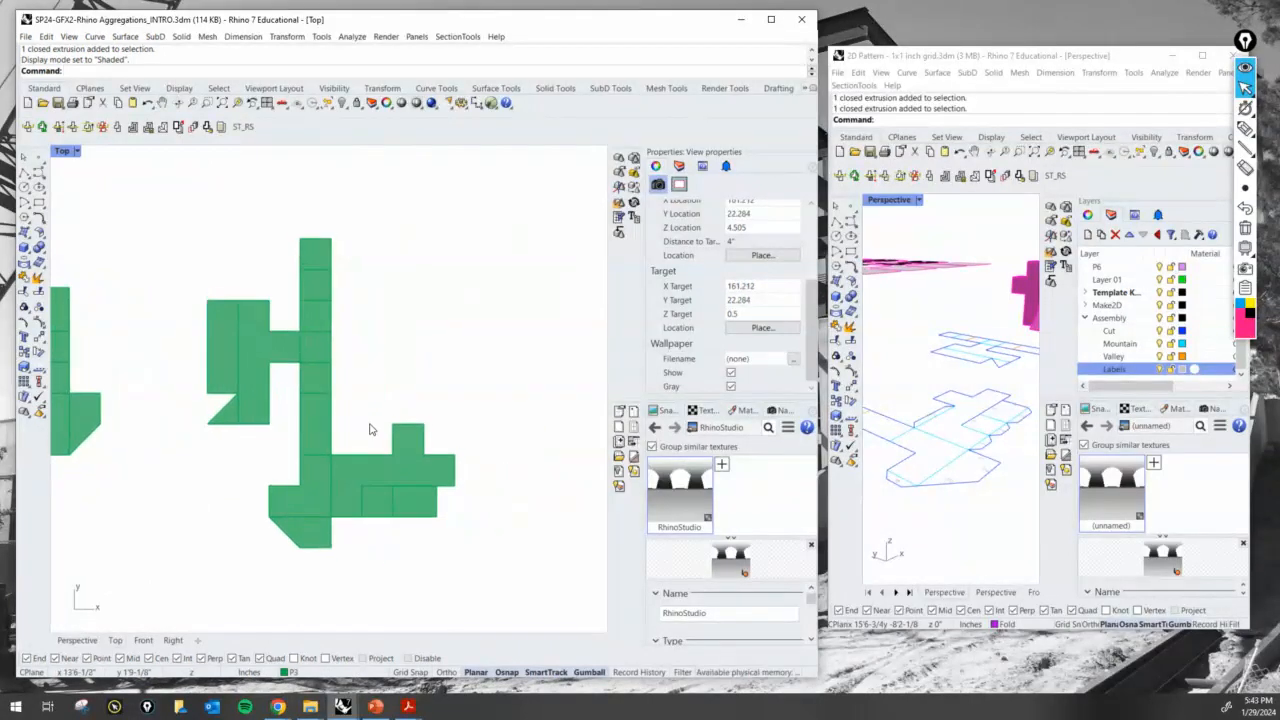
scroll(369, 424, "up", 2)
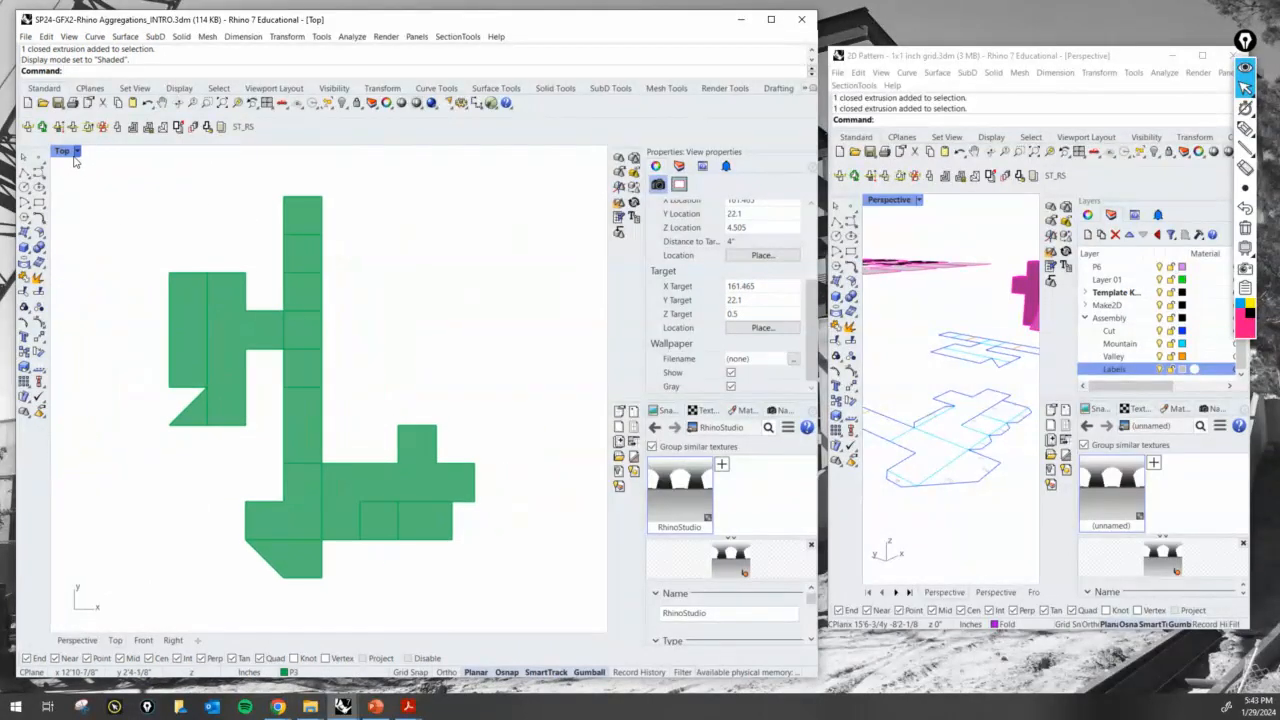
right_click_drag(372, 408, 380, 406)
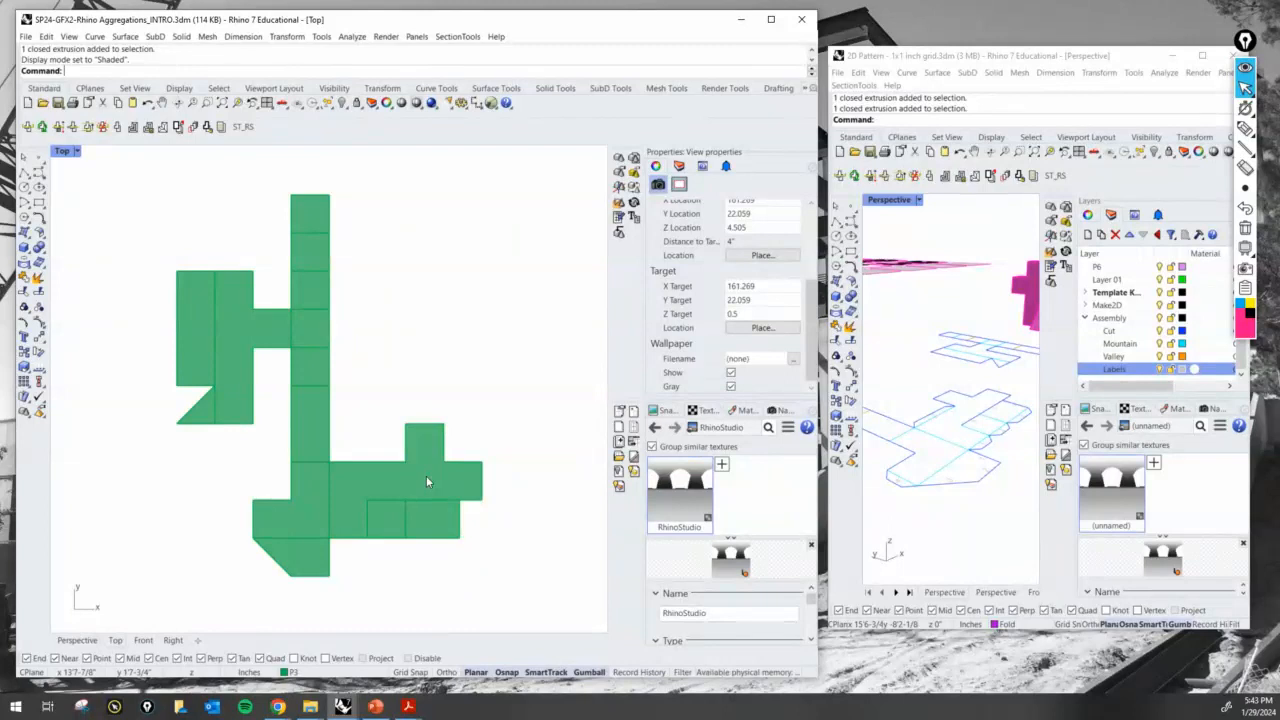
scroll(426, 470, "down", 3)
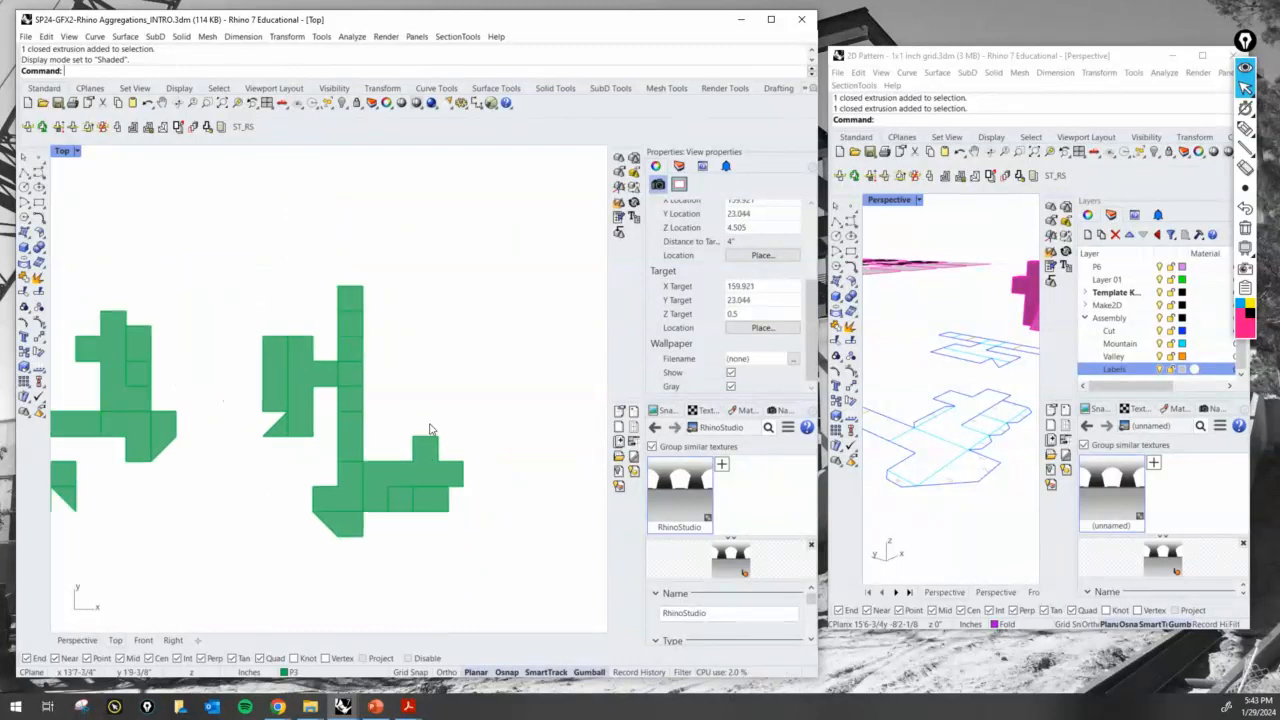
type("Ma")
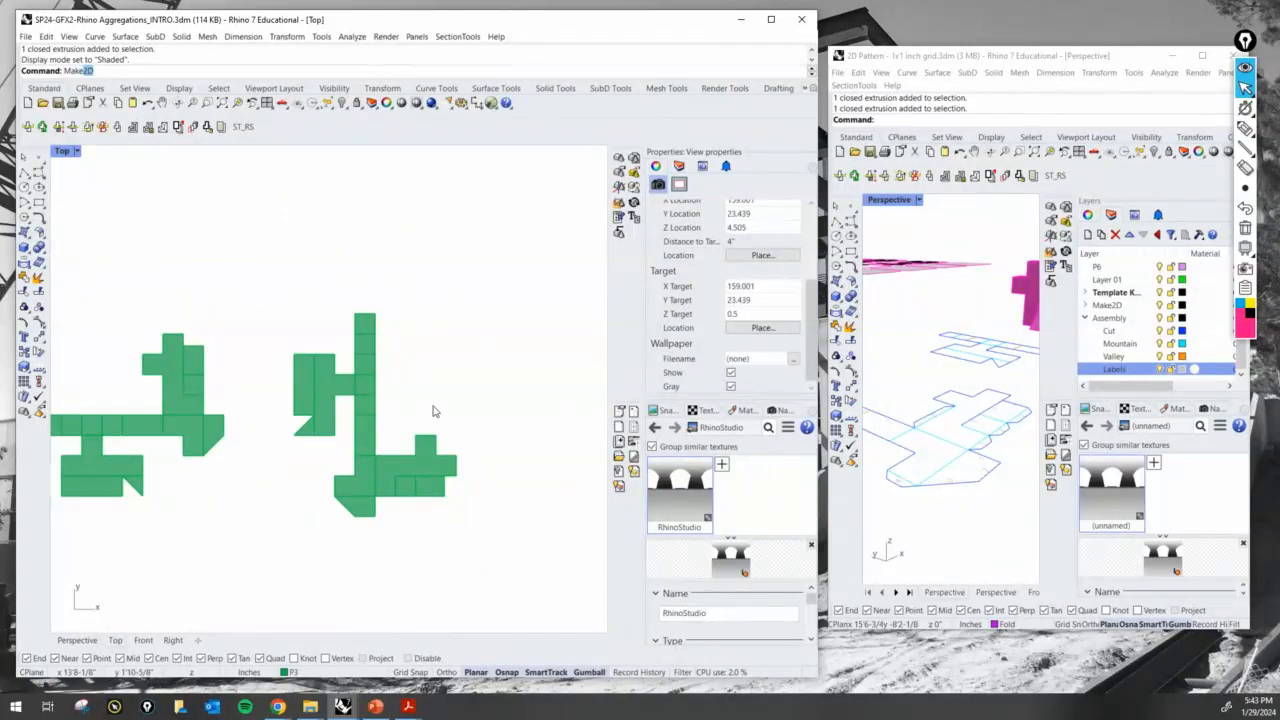
type("ke")
key("Return")
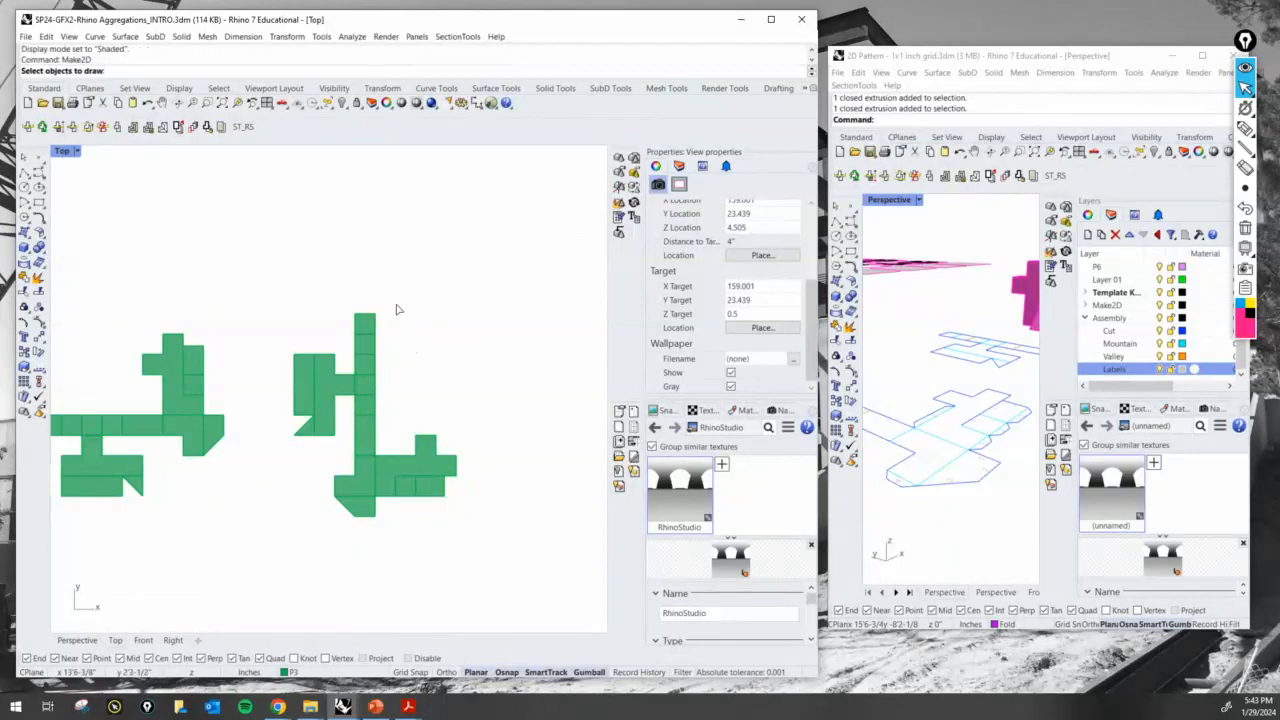
left_click_drag(522, 558, 266, 264)
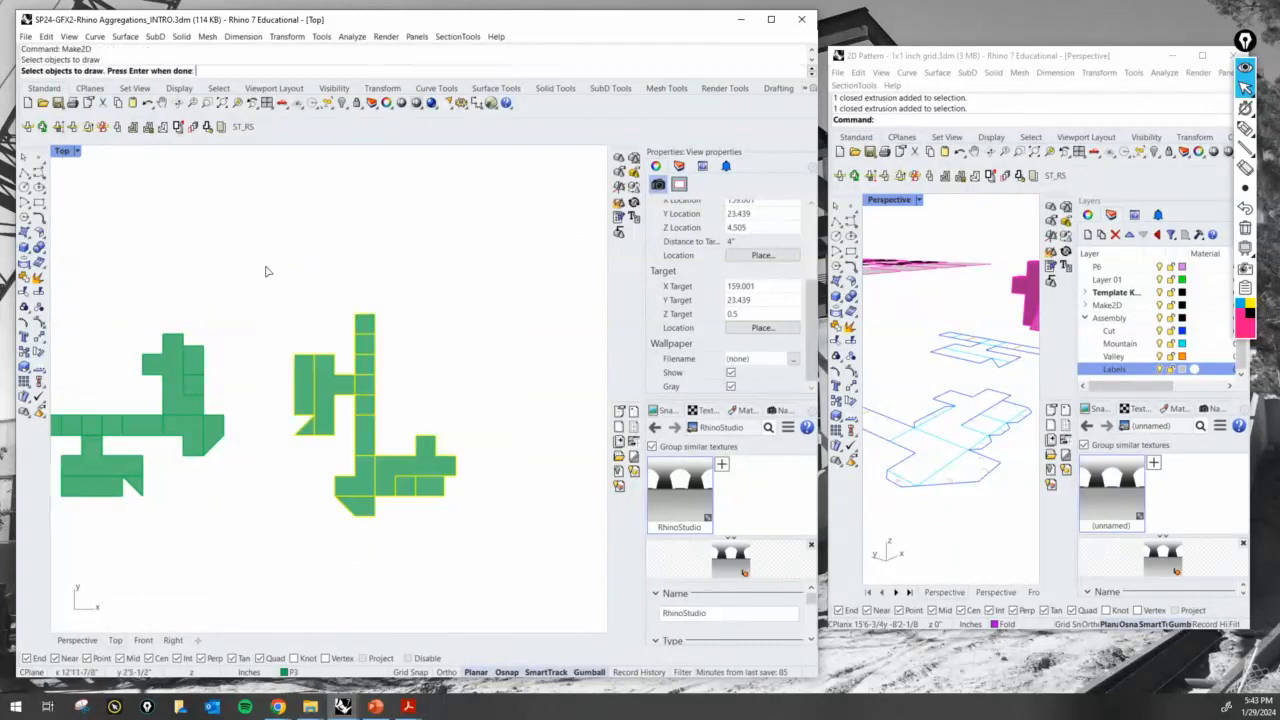
scroll(503, 466, "down", 5)
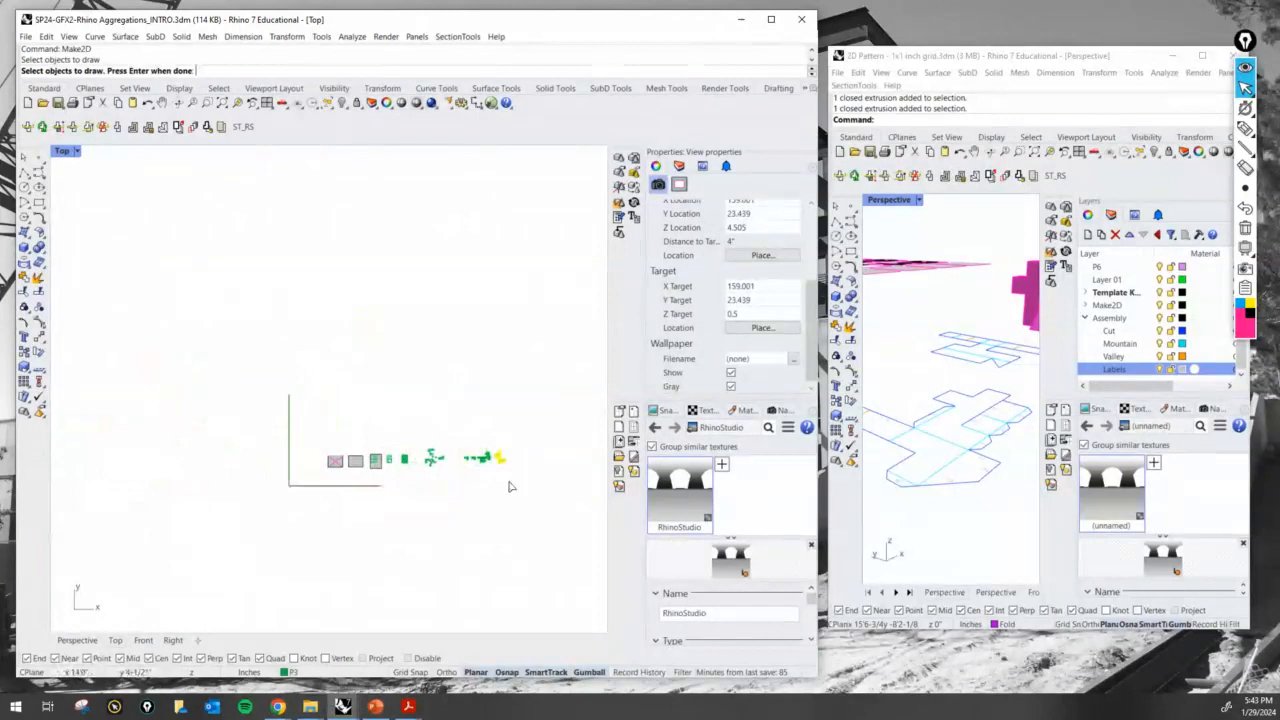
key("Return")
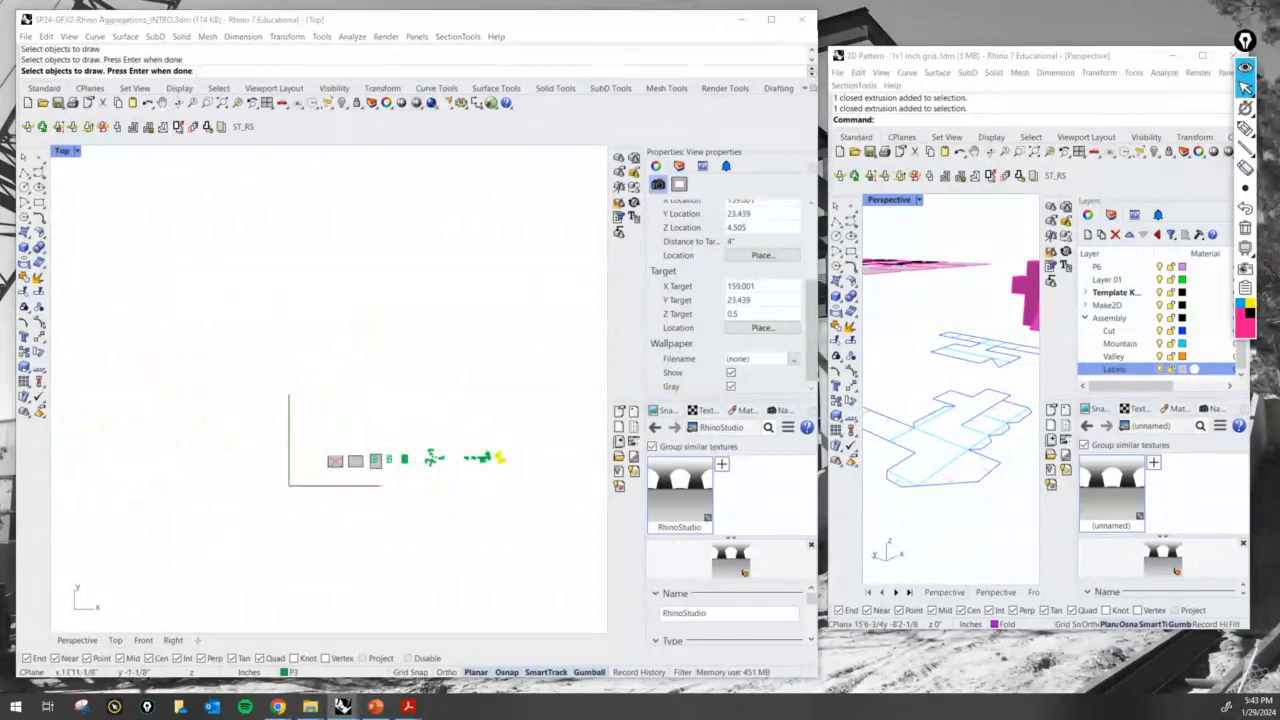
- Generate the 2D drawing from the Top view with source layers maintained and scene silhouette and group output turned off
left_click_drag(188, 173, 507, 50)
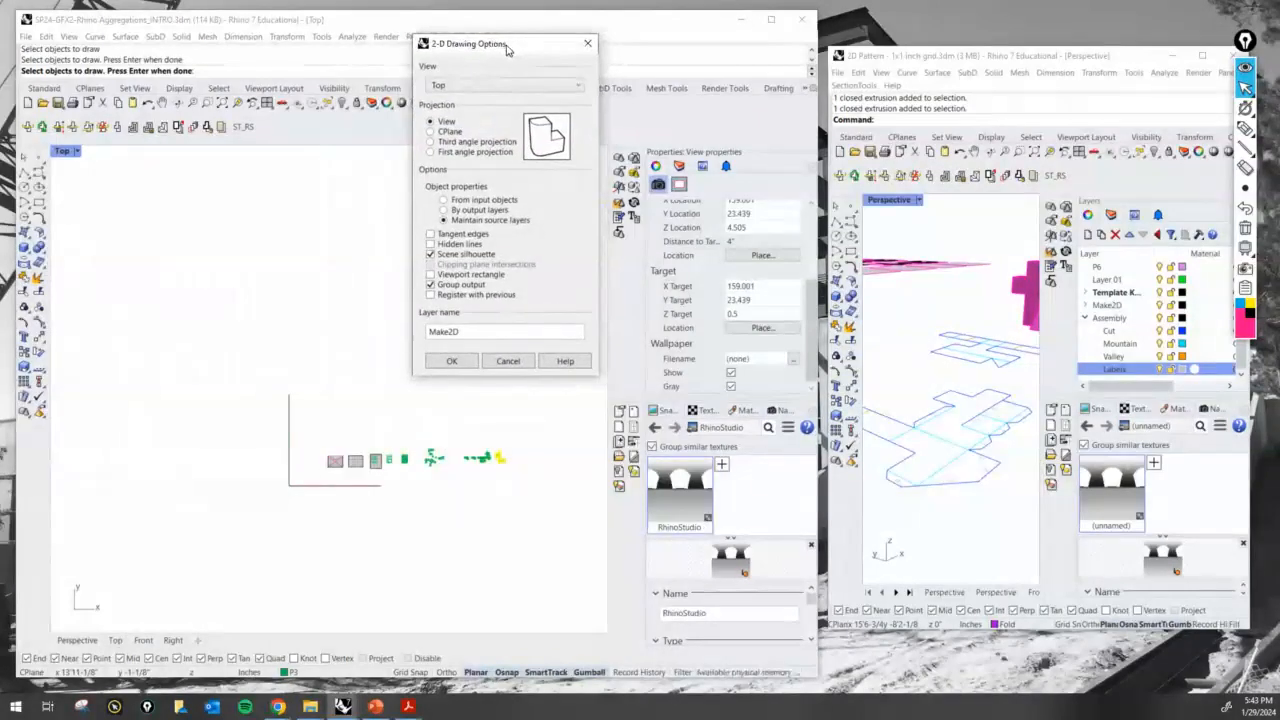
left_click(446, 256)
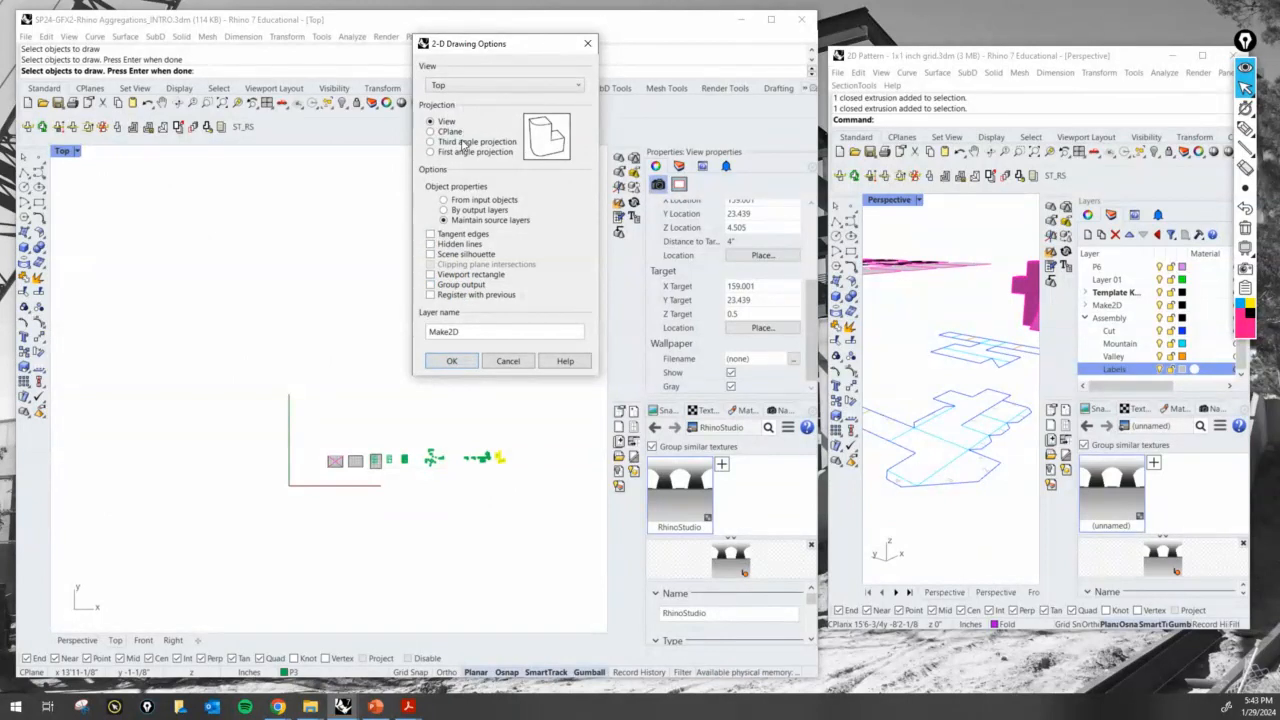
left_click(455, 362)
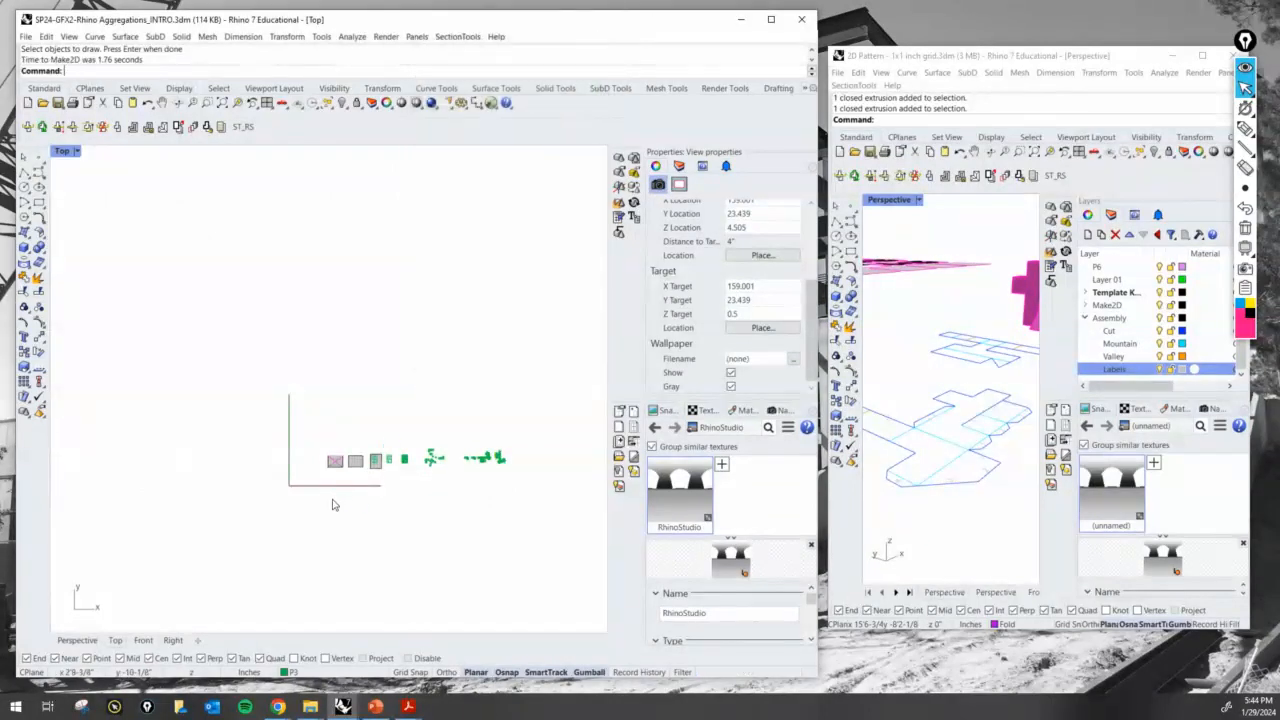
- Move the generated 2D curves beside the unfolded surface pattern they were made from and deselect them
scroll(333, 504, "down", 3)
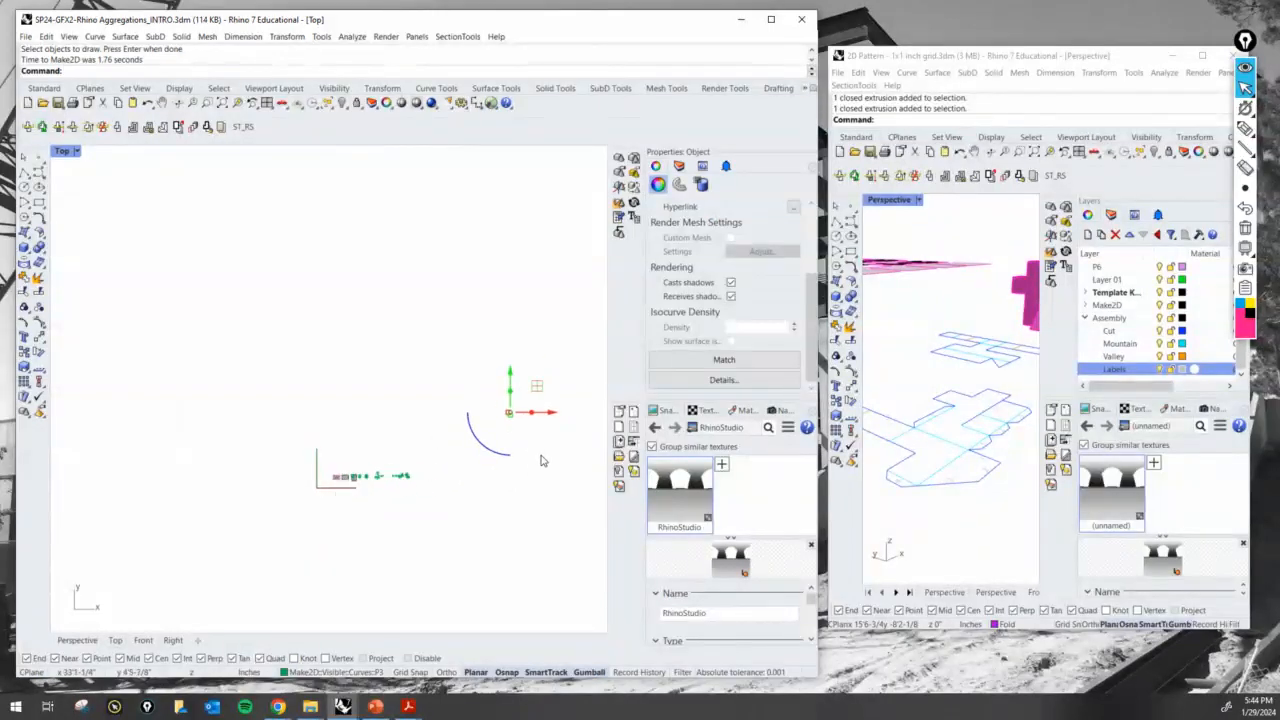
scroll(547, 421, "up", 6)
scroll(489, 409, "up", 6)
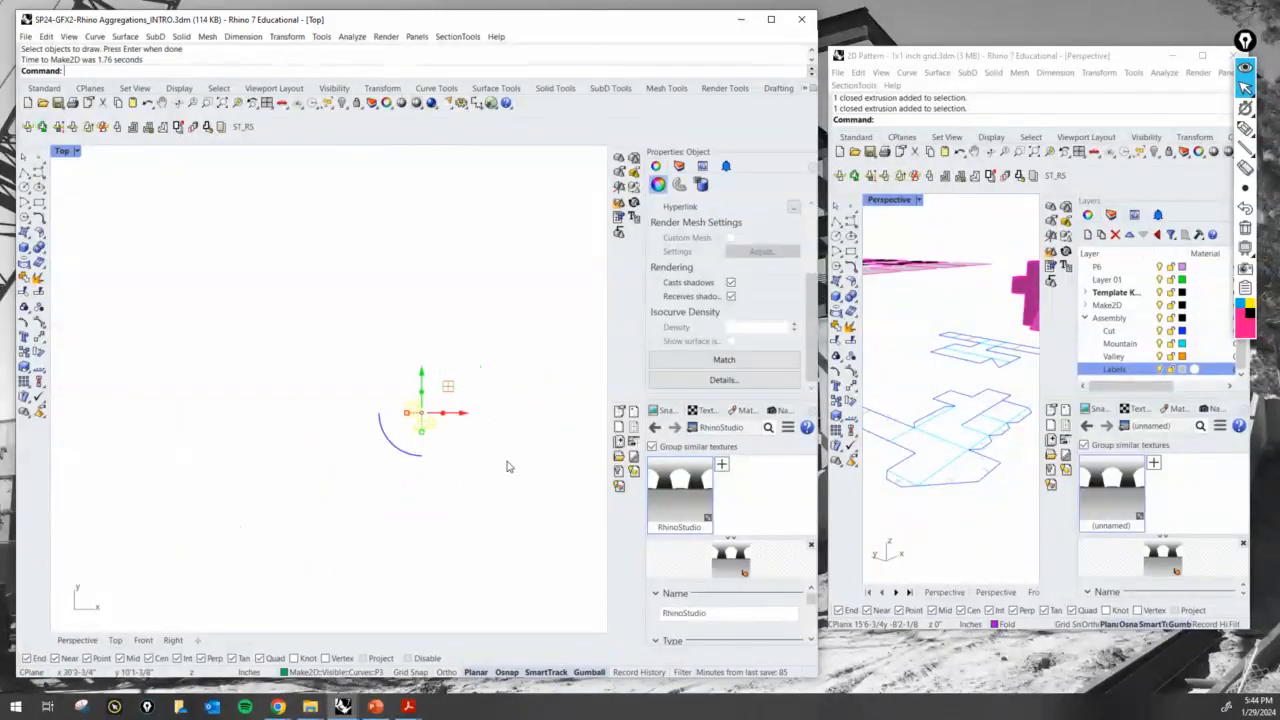
scroll(517, 398, "down", 12)
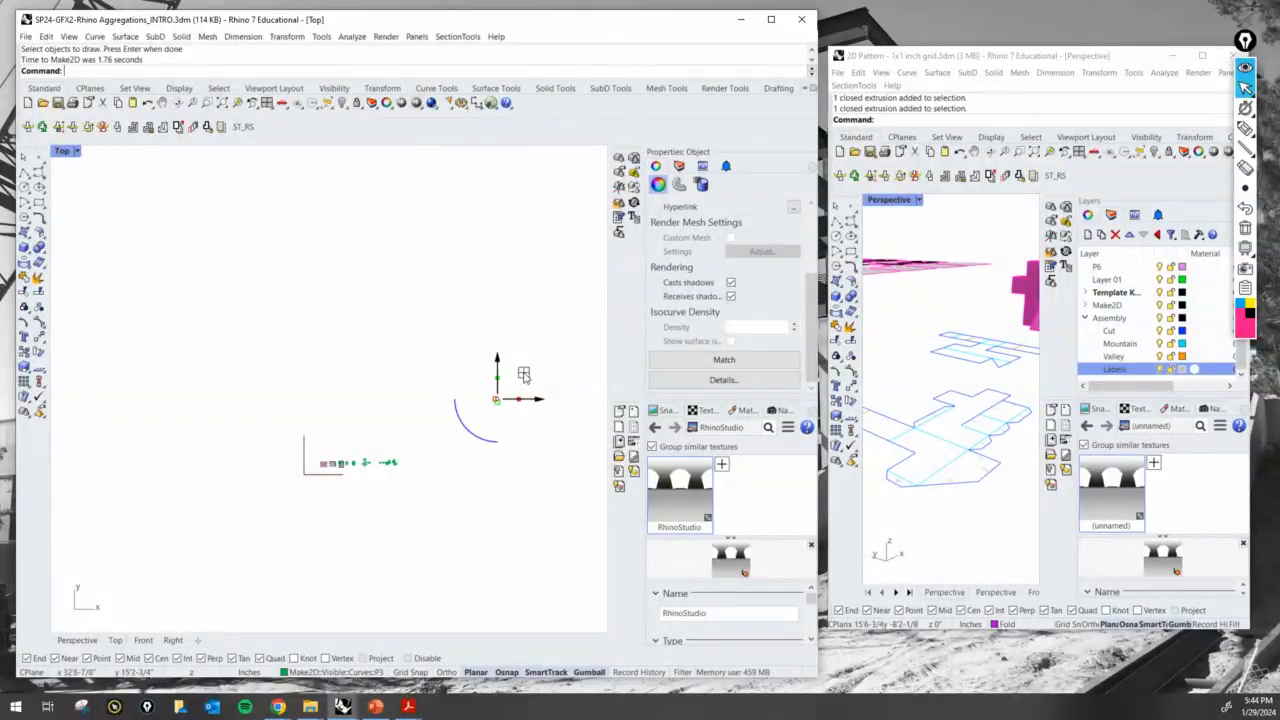
left_click_drag(523, 374, 425, 460)
scroll(425, 460, "up", 2)
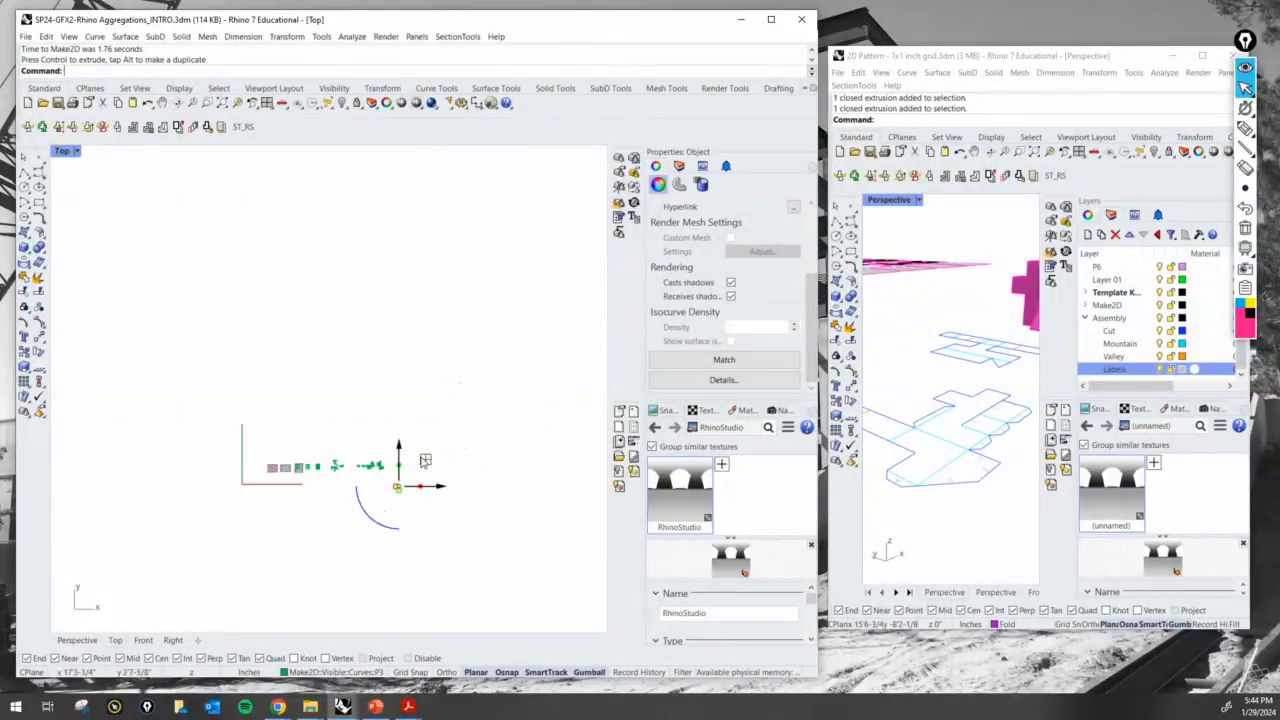
scroll(425, 460, "up", 3)
left_click_drag(362, 514, 322, 420)
scroll(322, 422, "up", 5)
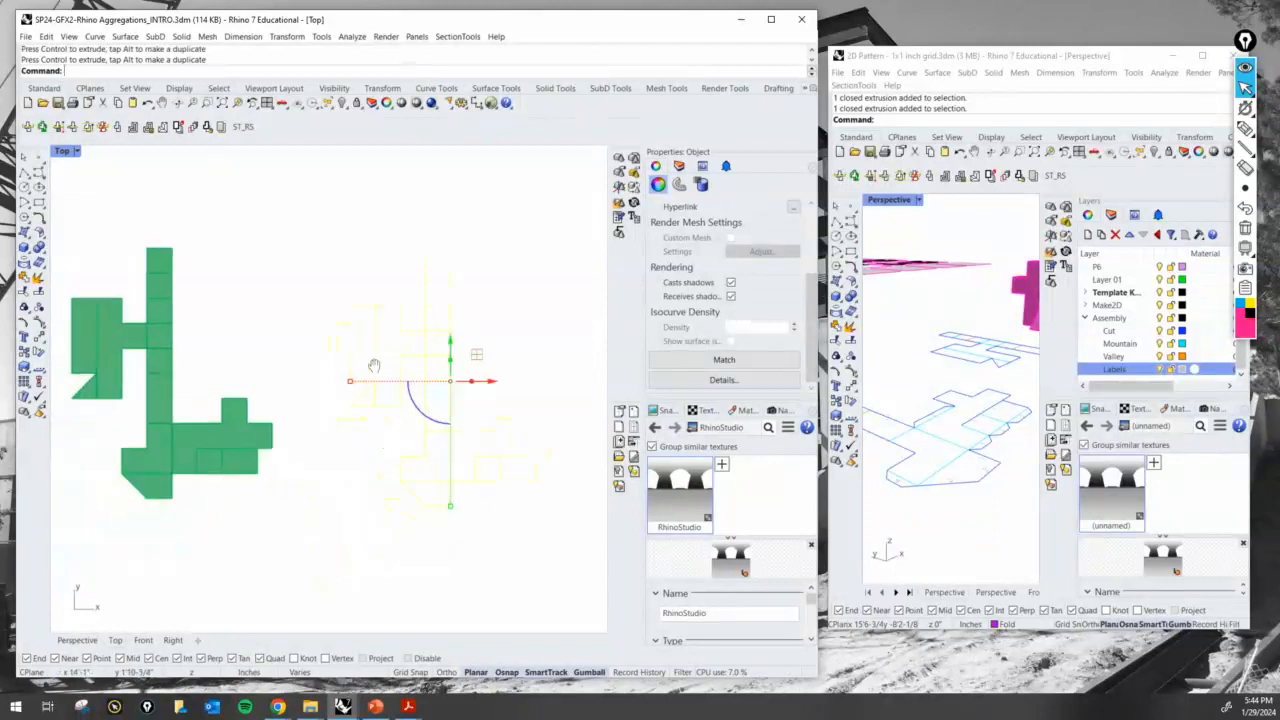
scroll(373, 366, "down", 2)
left_click_drag(476, 363, 492, 371)
left_click(343, 503)
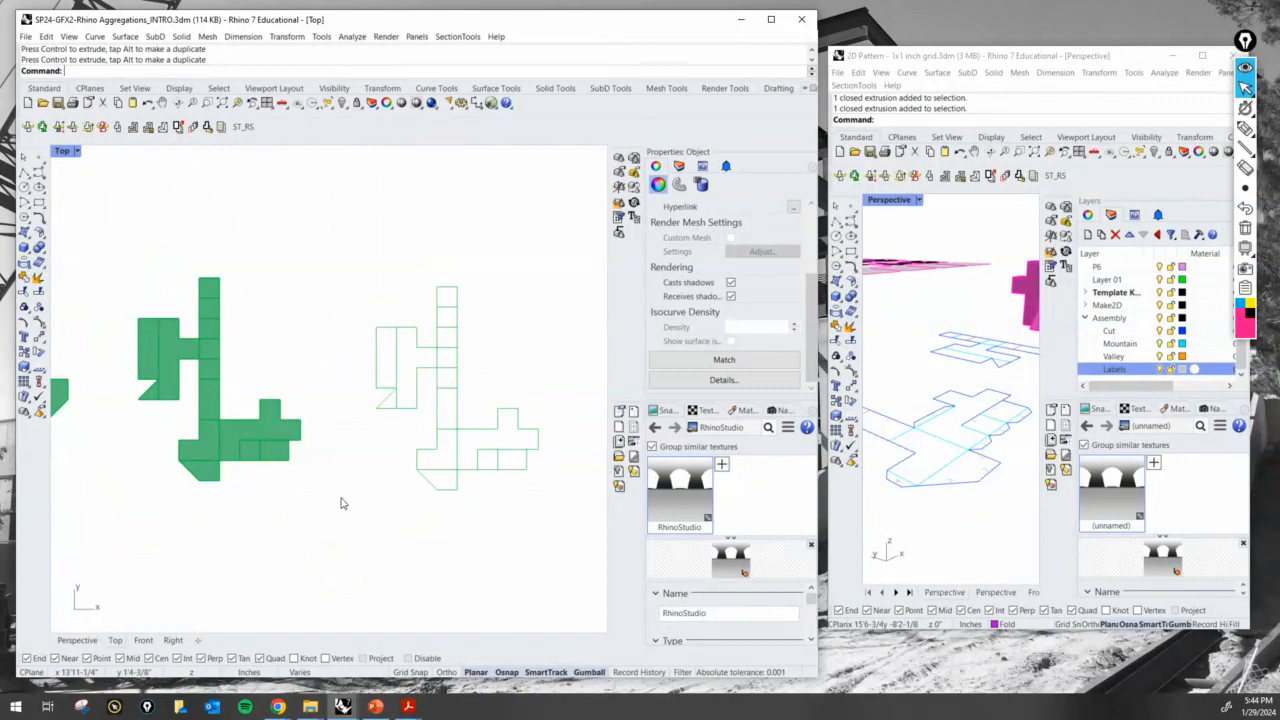
- Annotate the surface pattern with an arrow and "Surf" and the line drawing with an arrow and "CRVS", and erase the annotations
scroll(249, 415, "up", 2)
left_click(262, 428)
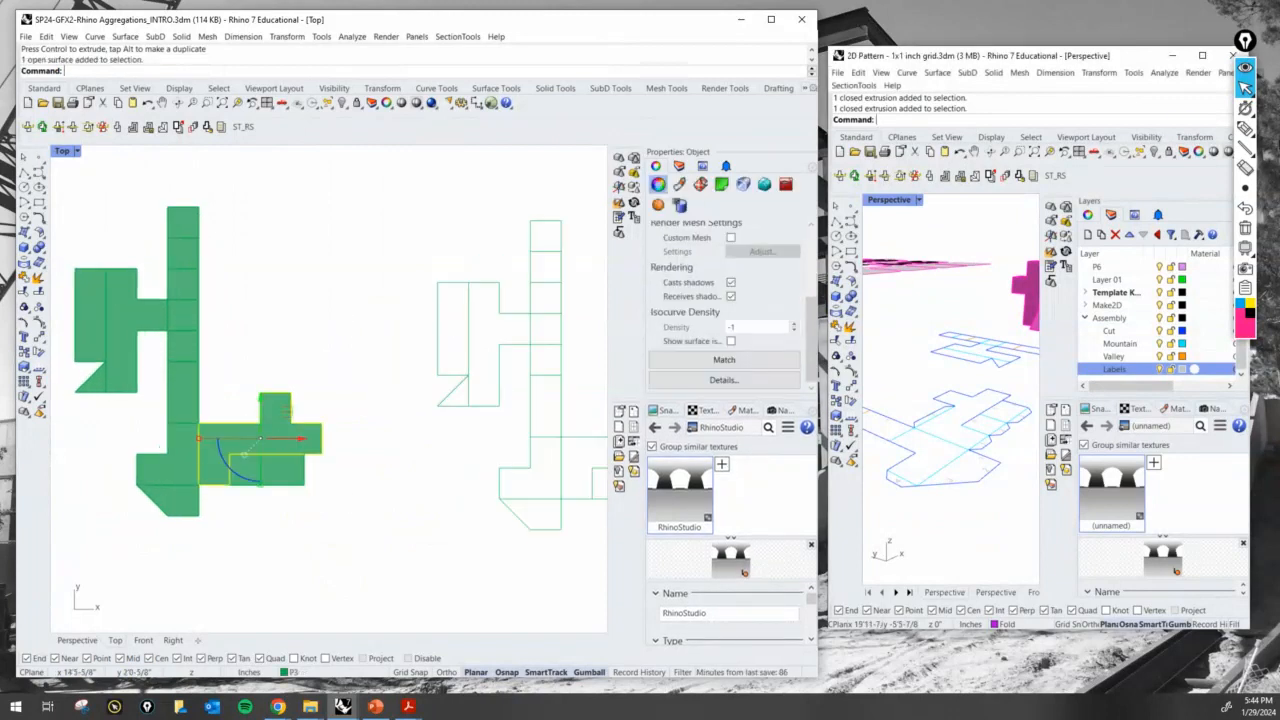
left_click(1245, 128)
mouse_move(320, 208)
left_mouse_down()
mouse_move(277, 225)
mouse_move(192, 305)
mouse_move(210, 311)
left_mouse_up()
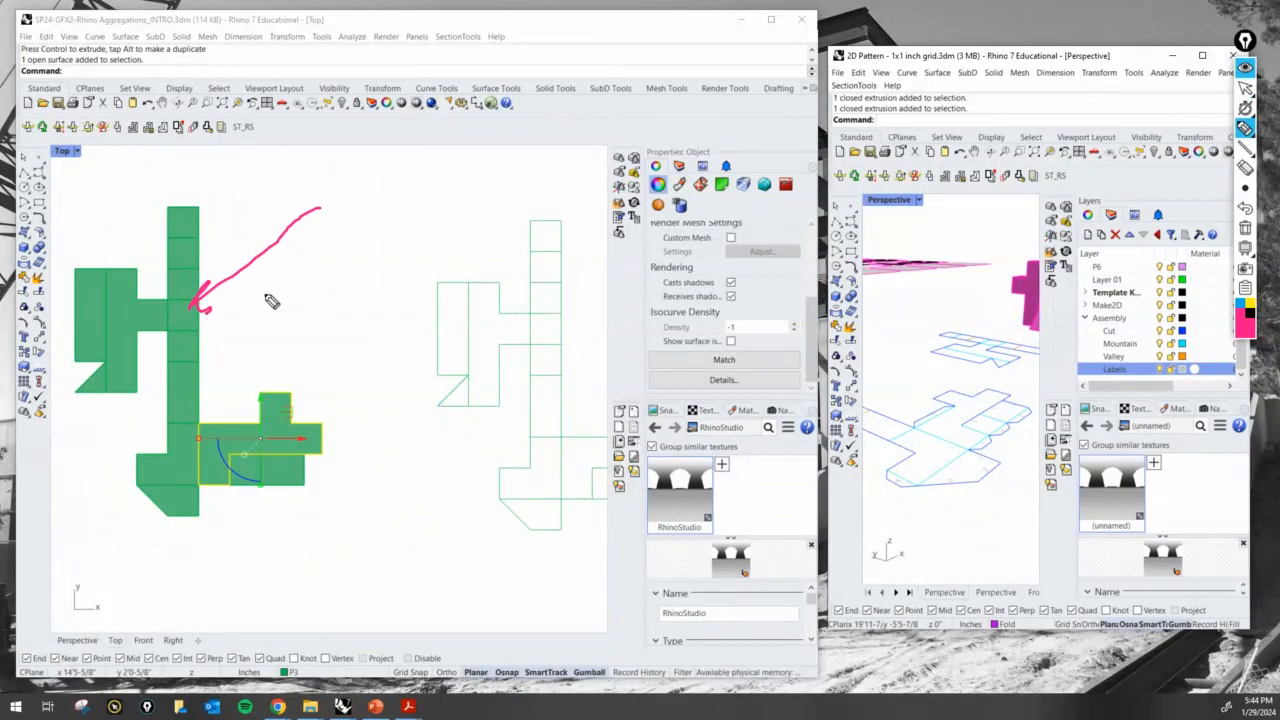
mouse_move(279, 288)
left_mouse_down()
mouse_move(266, 310)
mouse_move(323, 290)
left_mouse_up()
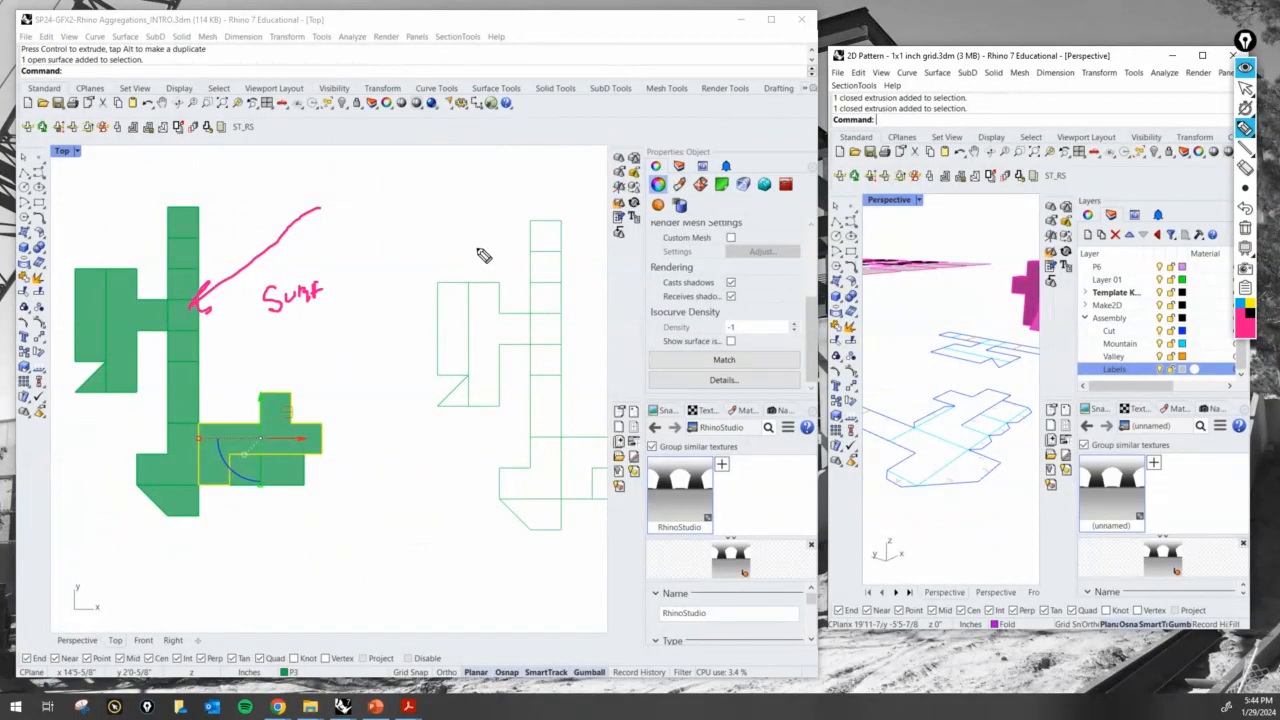
left_click_drag(465, 207, 490, 265)
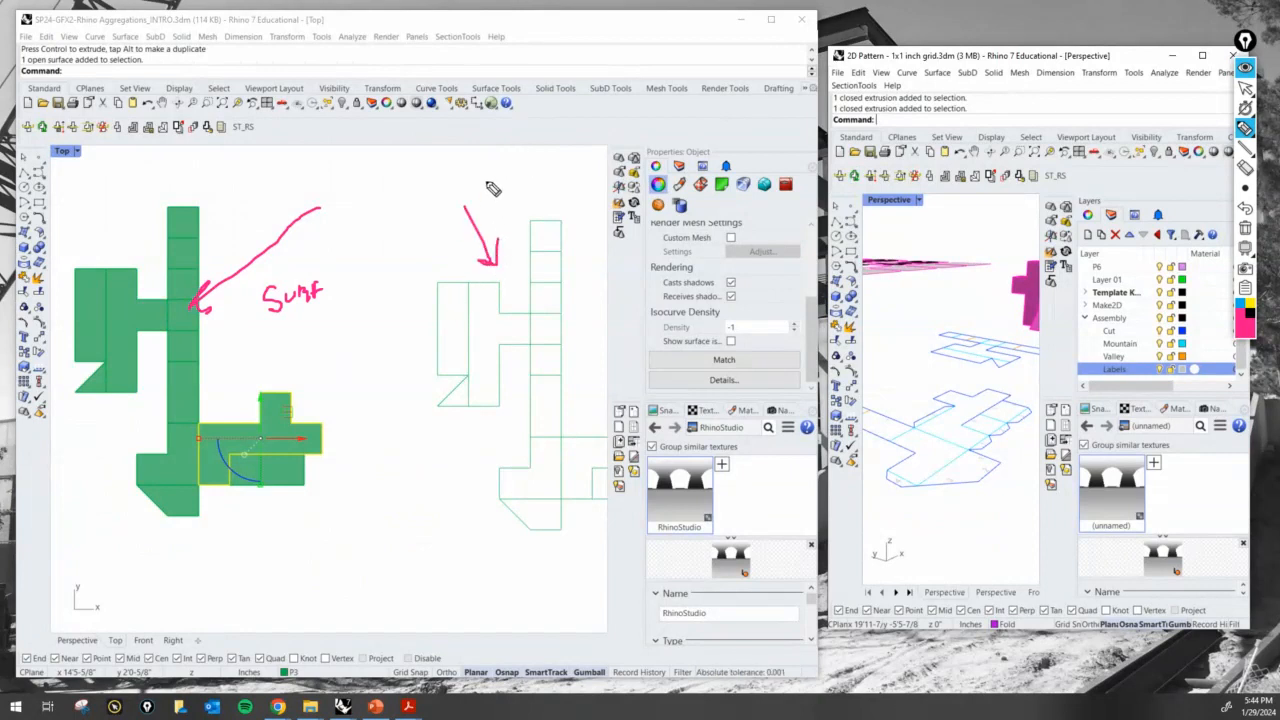
mouse_move(506, 184)
left_mouse_down()
mouse_move(504, 205)
mouse_move(530, 205)
mouse_move(540, 187)
mouse_move(541, 203)
left_mouse_up()
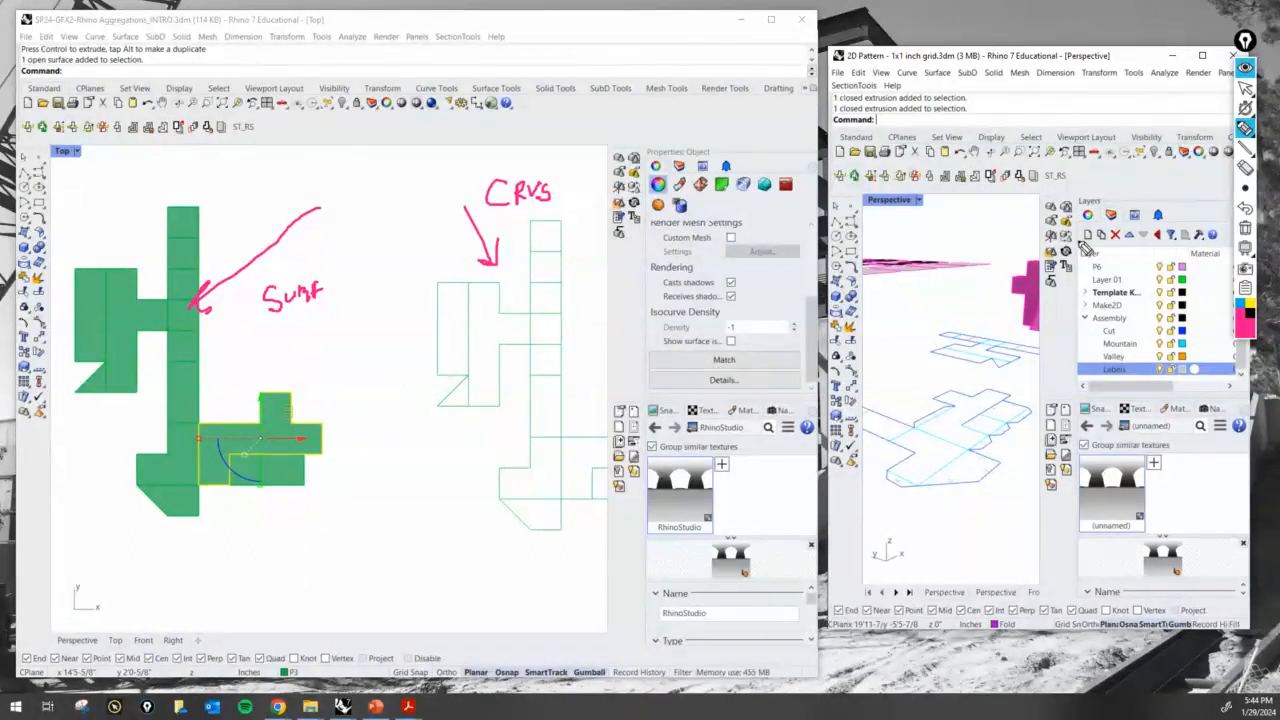
left_click(1245, 88)
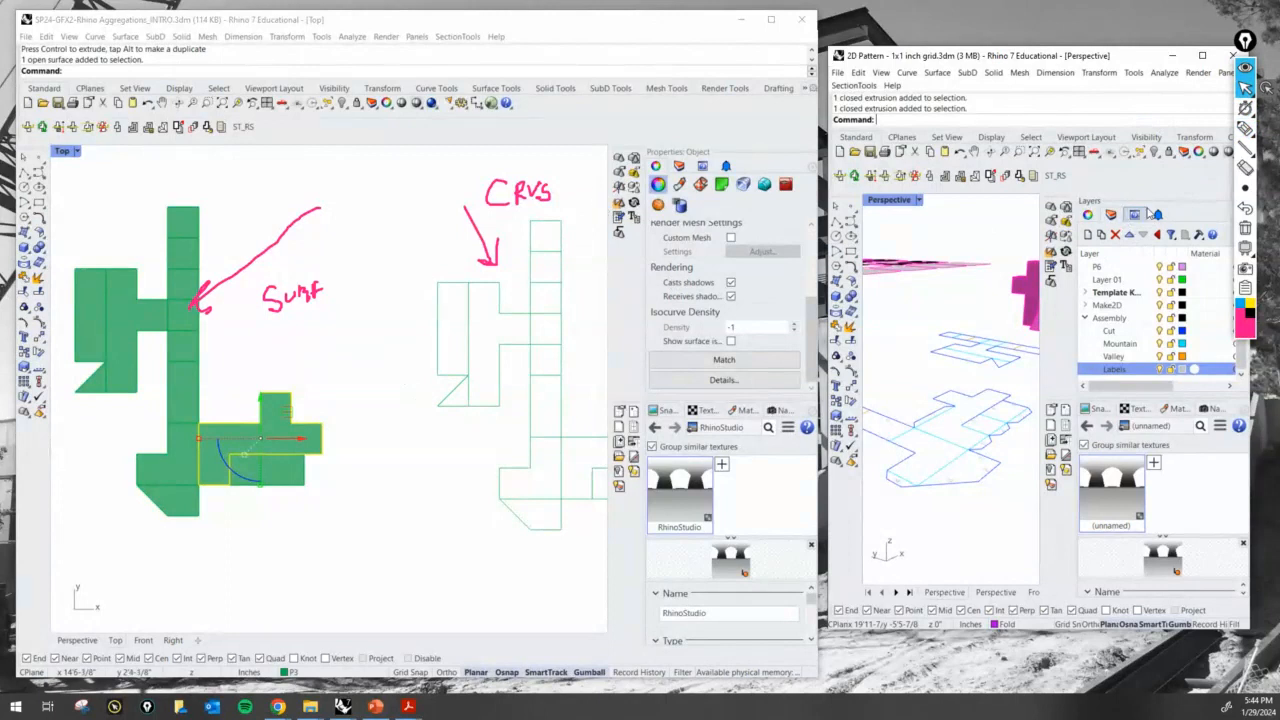
left_click(1245, 228)
left_click(343, 300)
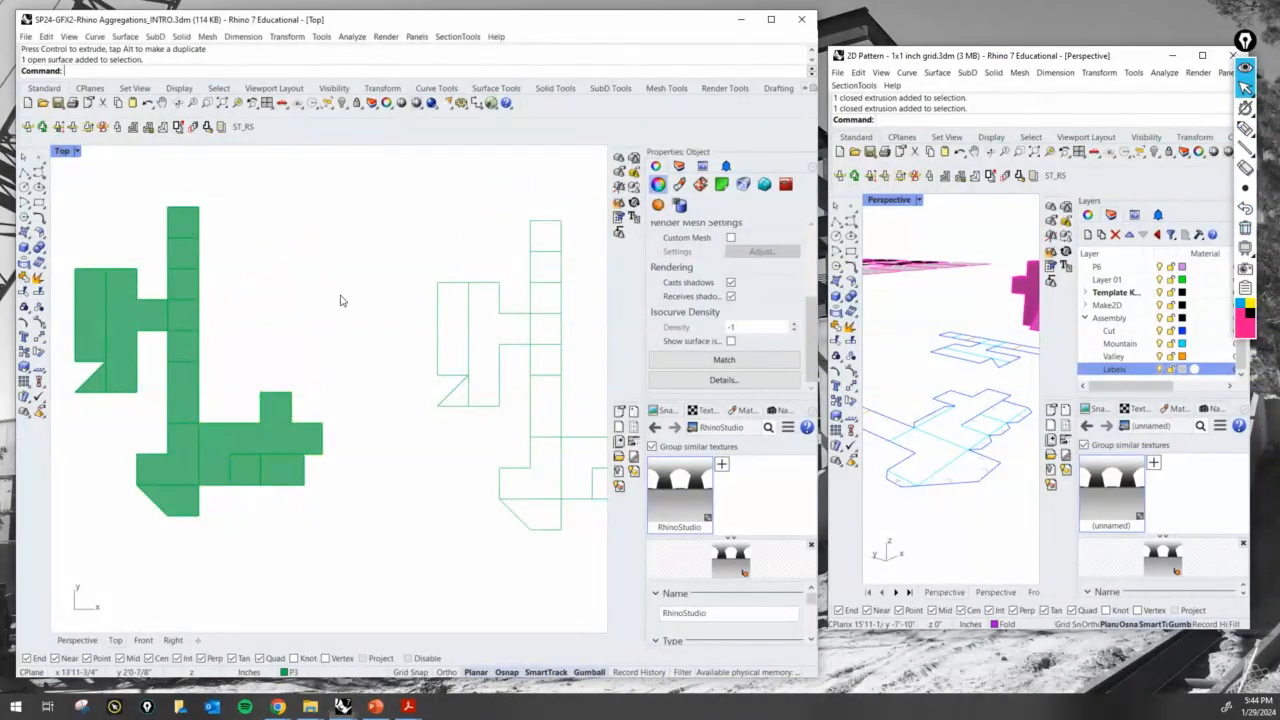
- Maximize the Perspective view and zoom to the folded closed polysurface next to the unfolded patterns
scroll(322, 338, "down", 8)
right_click_drag(360, 361, 571, 410)
scroll(314, 366, "up", 10)
scroll(366, 377, "down", 4)
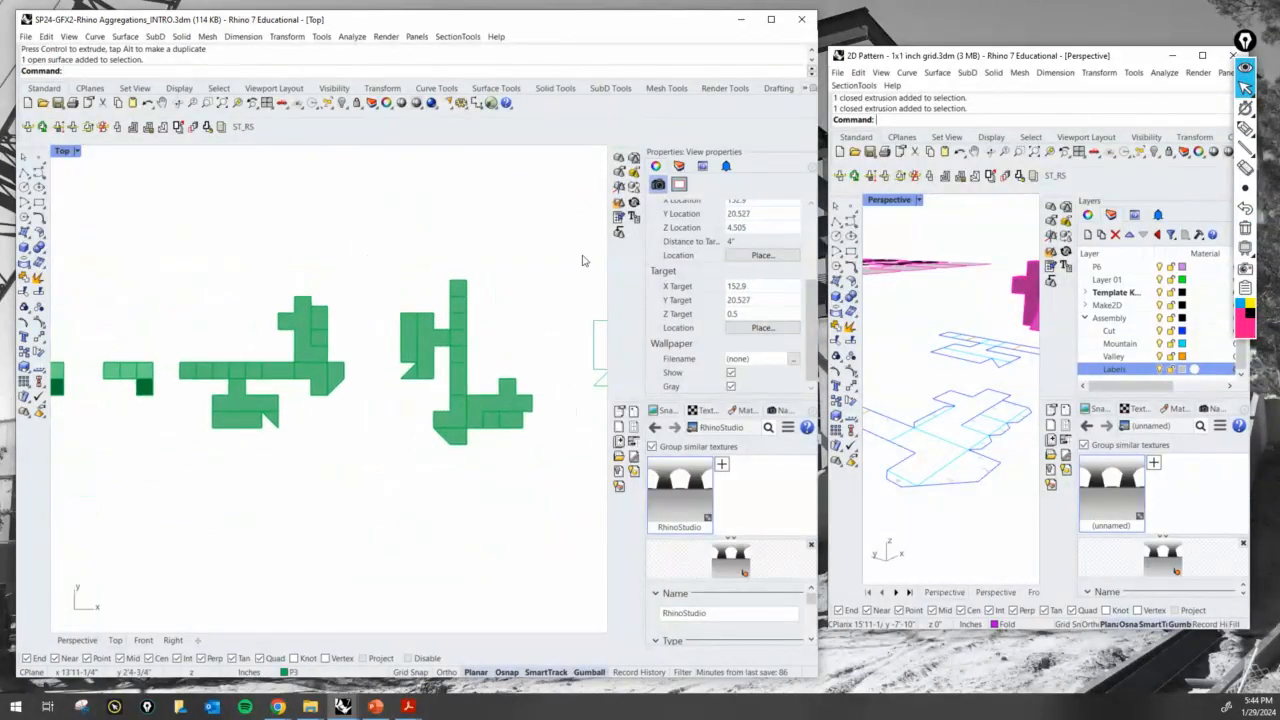
double_click(62, 151)
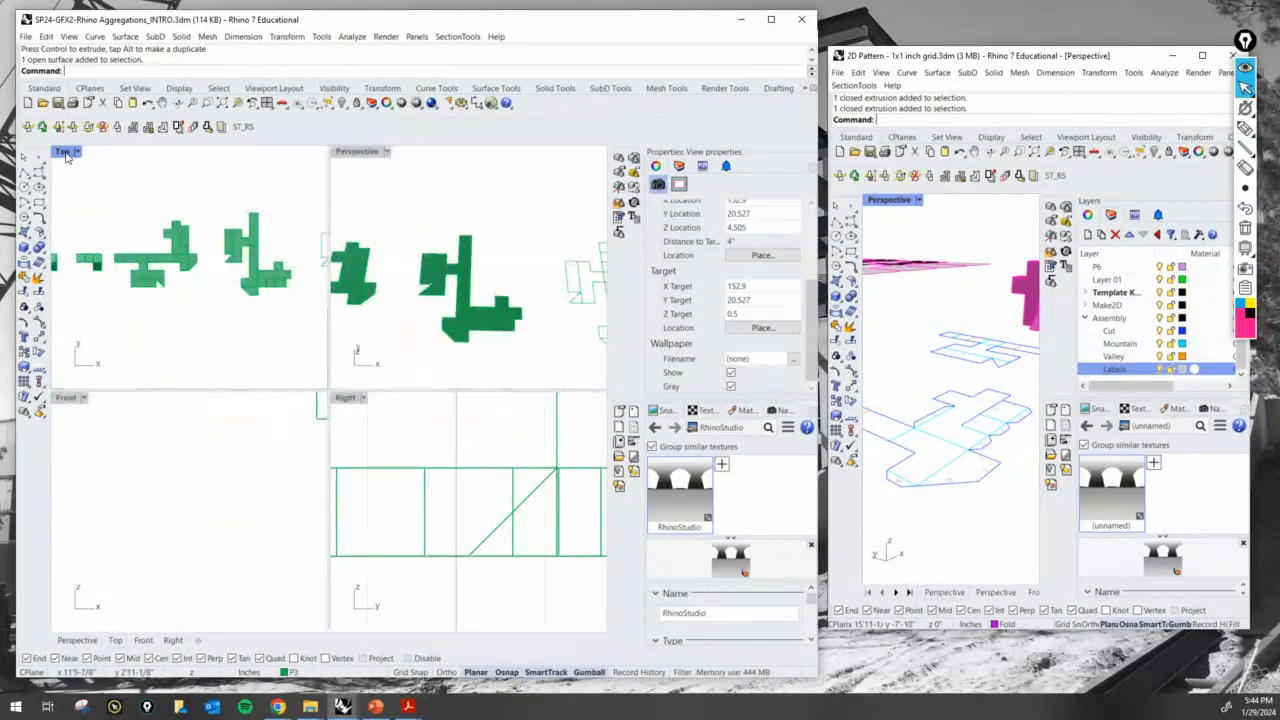
double_click(358, 152)
scroll(300, 390, "down", 5)
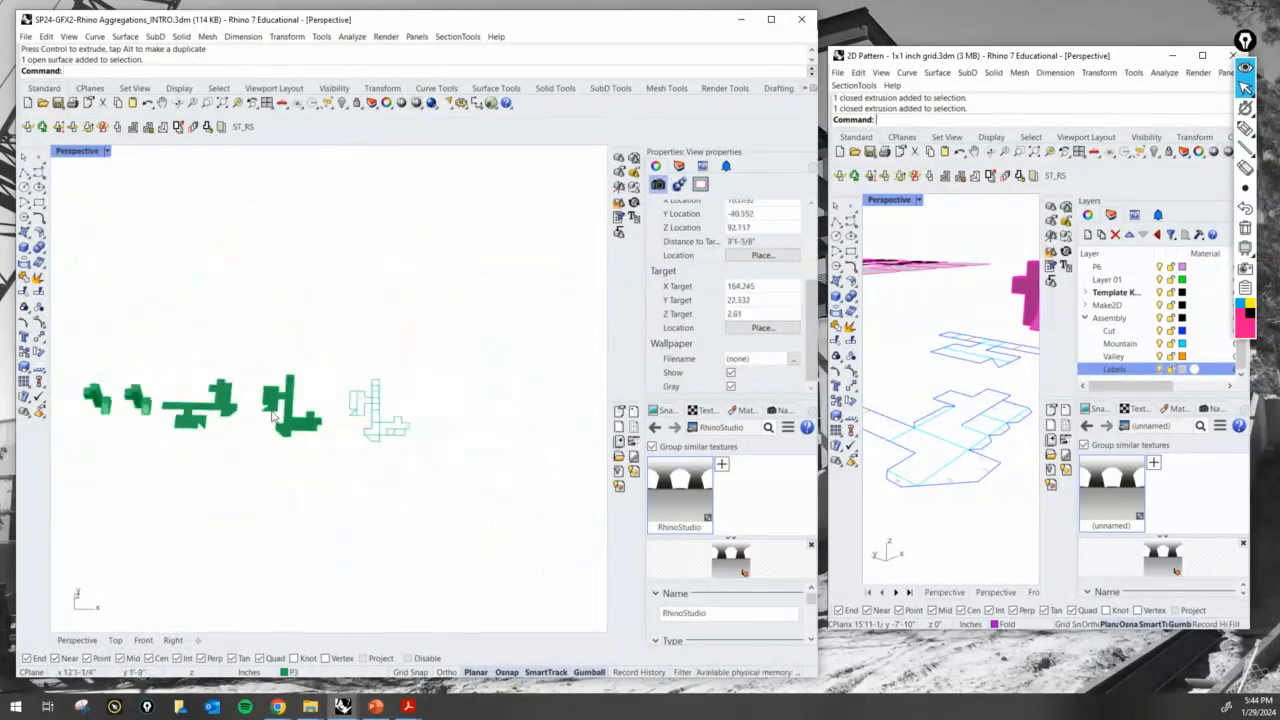
left_click(199, 404)
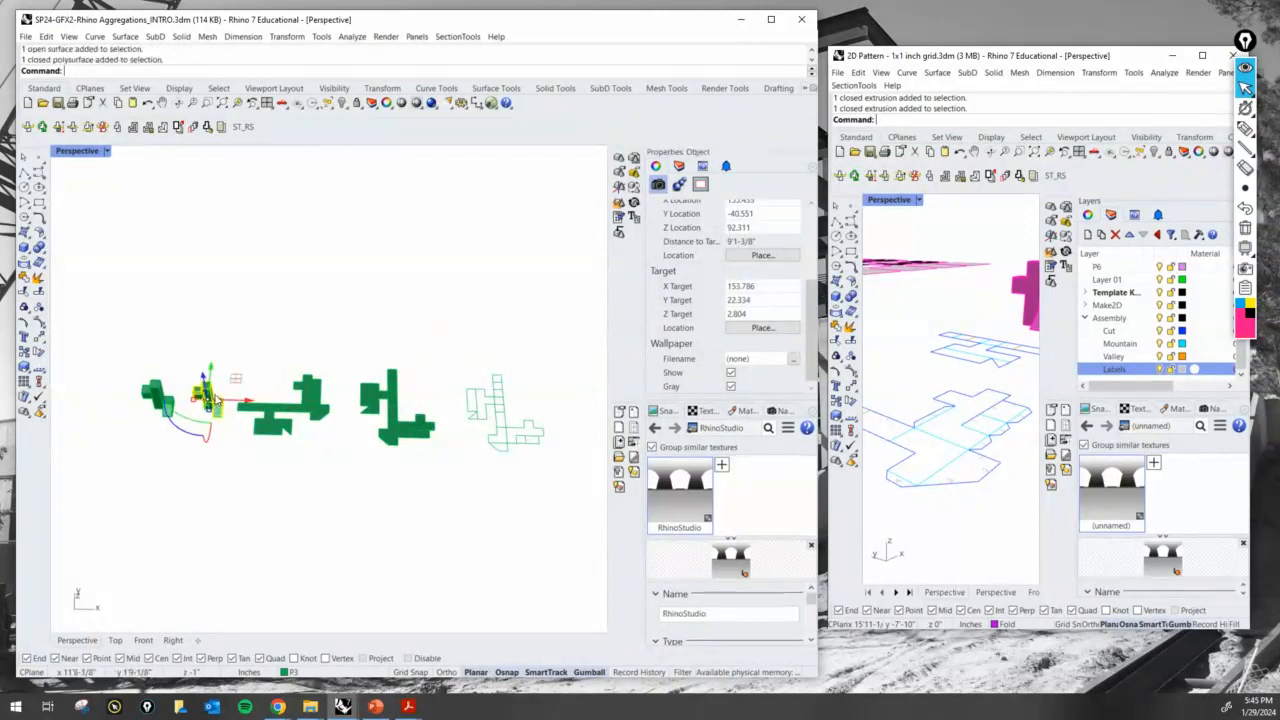
right_click(237, 103)
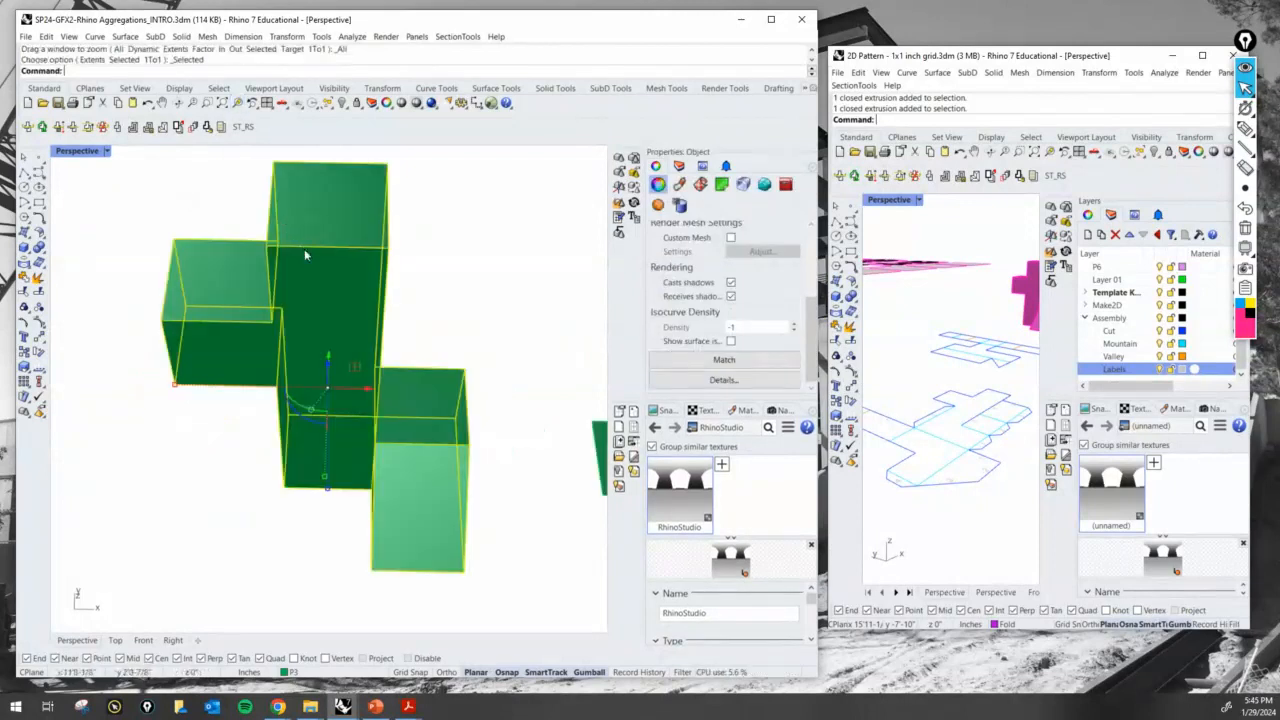
- Deselect the folded polysurface and view it from slightly below so its front face and underside show
left_click(451, 309)
right_click_drag(451, 309, 390, 360)
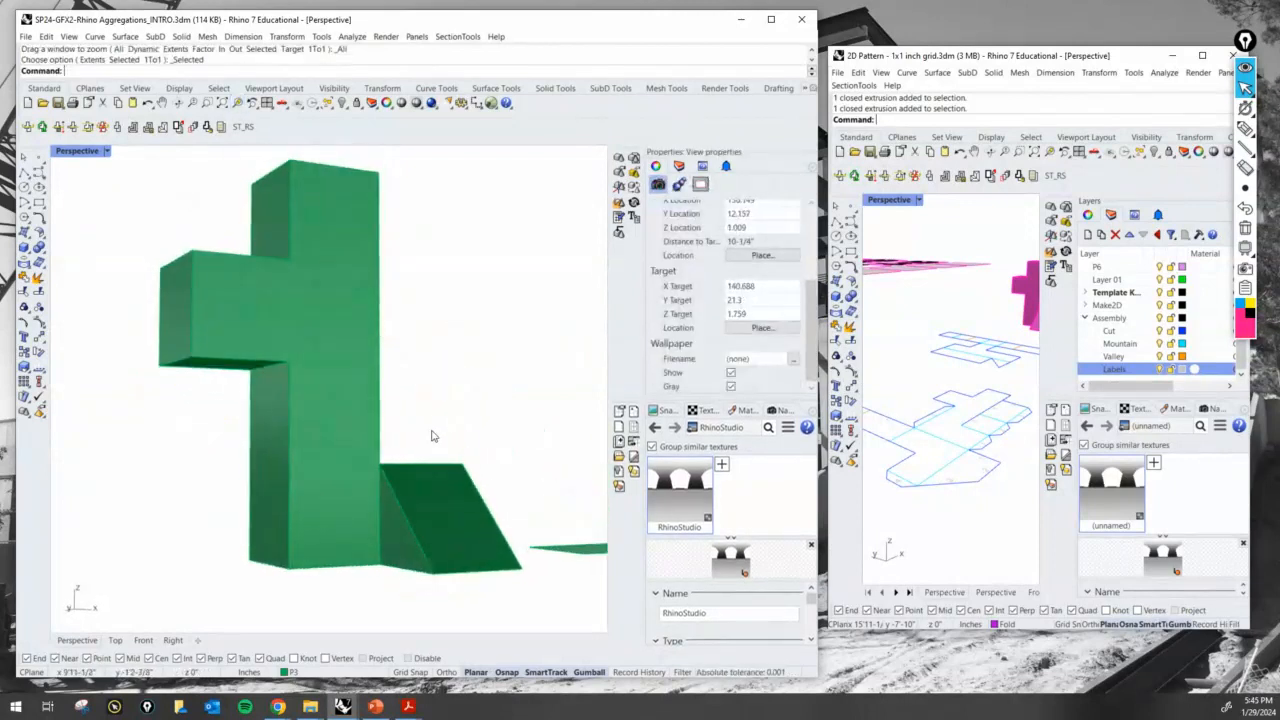
right_click_drag(447, 443, 450, 390)
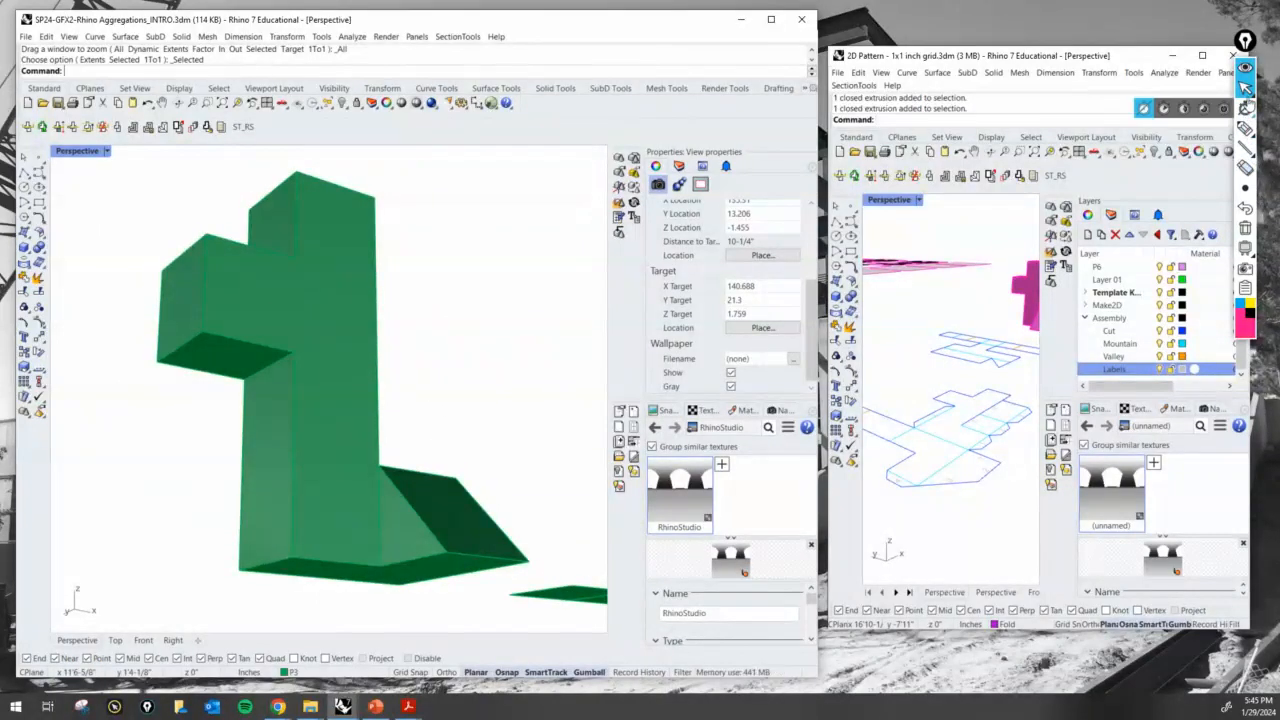
- Outline a cross-shaped pattern over the folded form's front face, point arrows at its two side arms, and erase the annotations
left_click(1247, 108)
left_click(1245, 128)
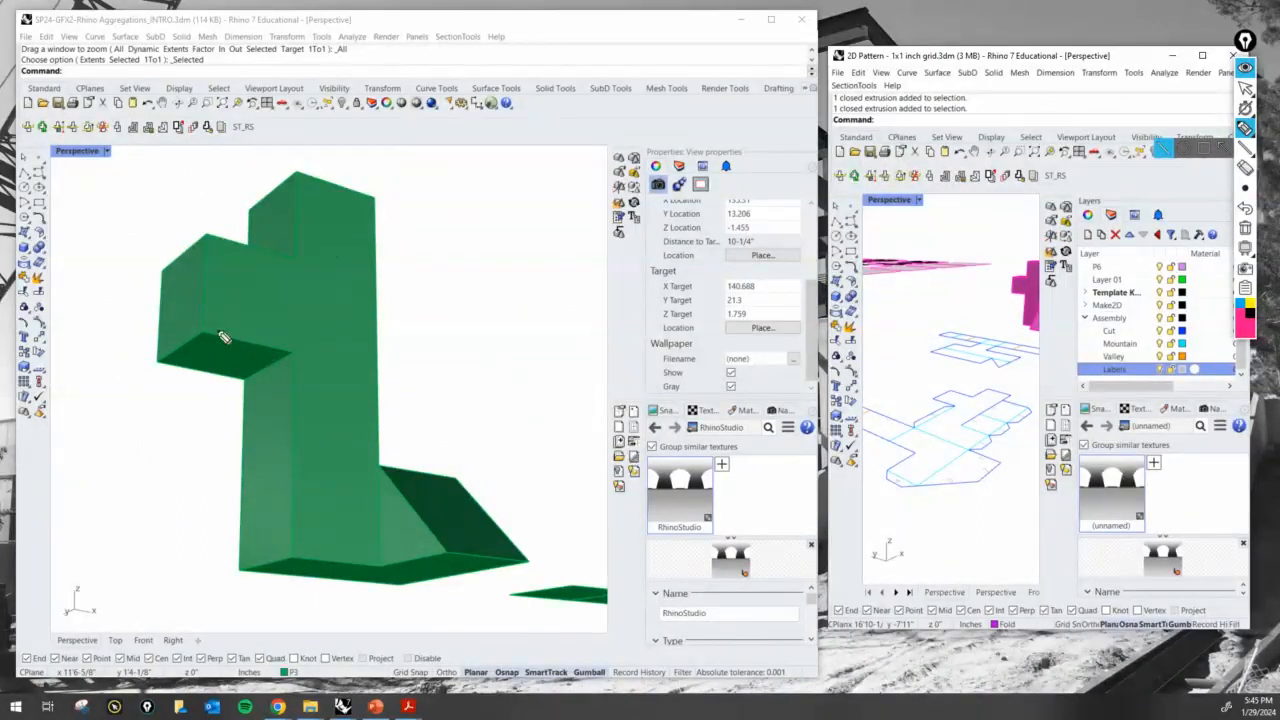
mouse_move(195, 330)
left_mouse_down()
mouse_move(207, 329)
mouse_move(228, 241)
left_mouse_up()
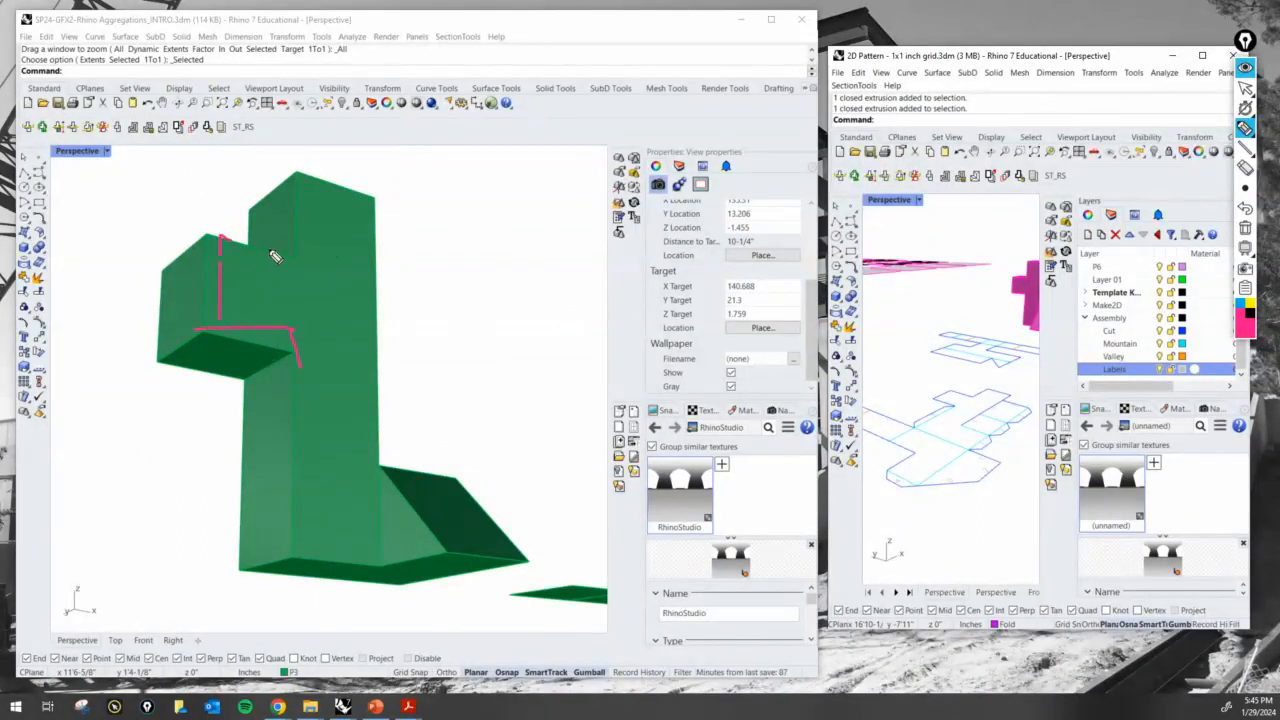
mouse_move(300, 183)
left_mouse_down()
mouse_move(381, 200)
mouse_move(378, 278)
mouse_move(432, 306)
mouse_move(426, 374)
mouse_move(383, 366)
mouse_move(352, 428)
left_mouse_up()
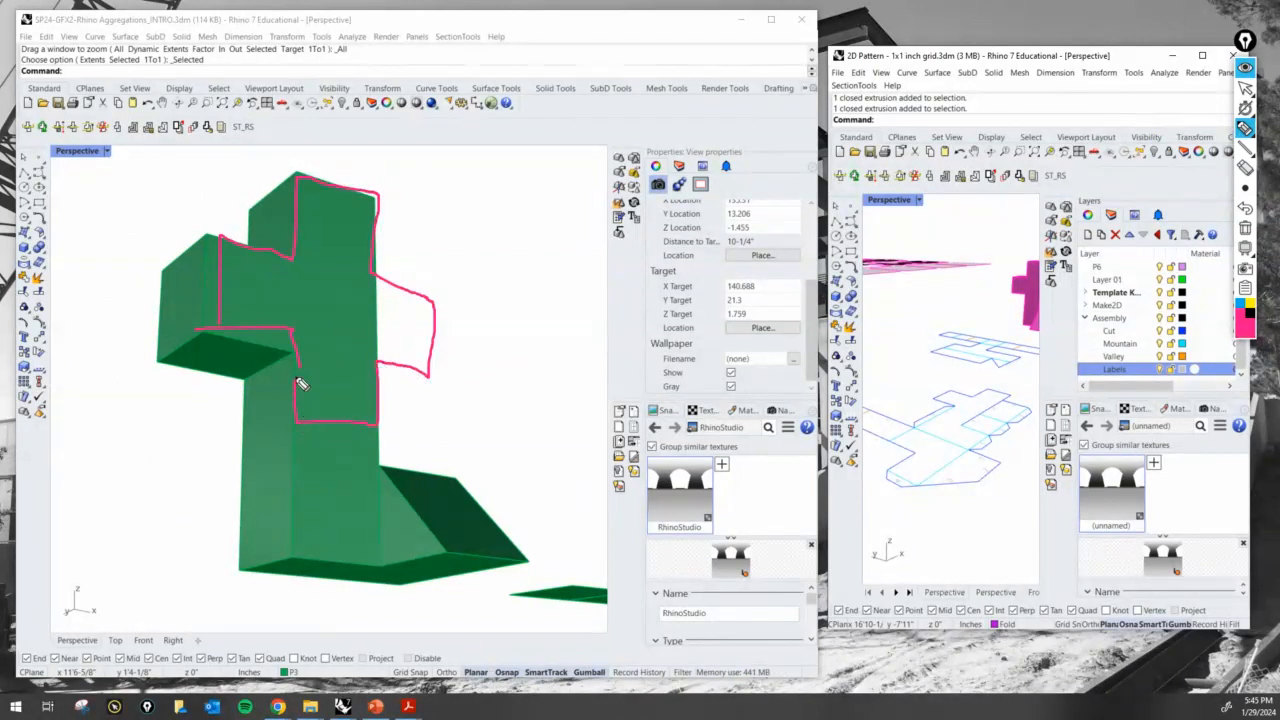
left_click_drag(296, 366, 297, 332)
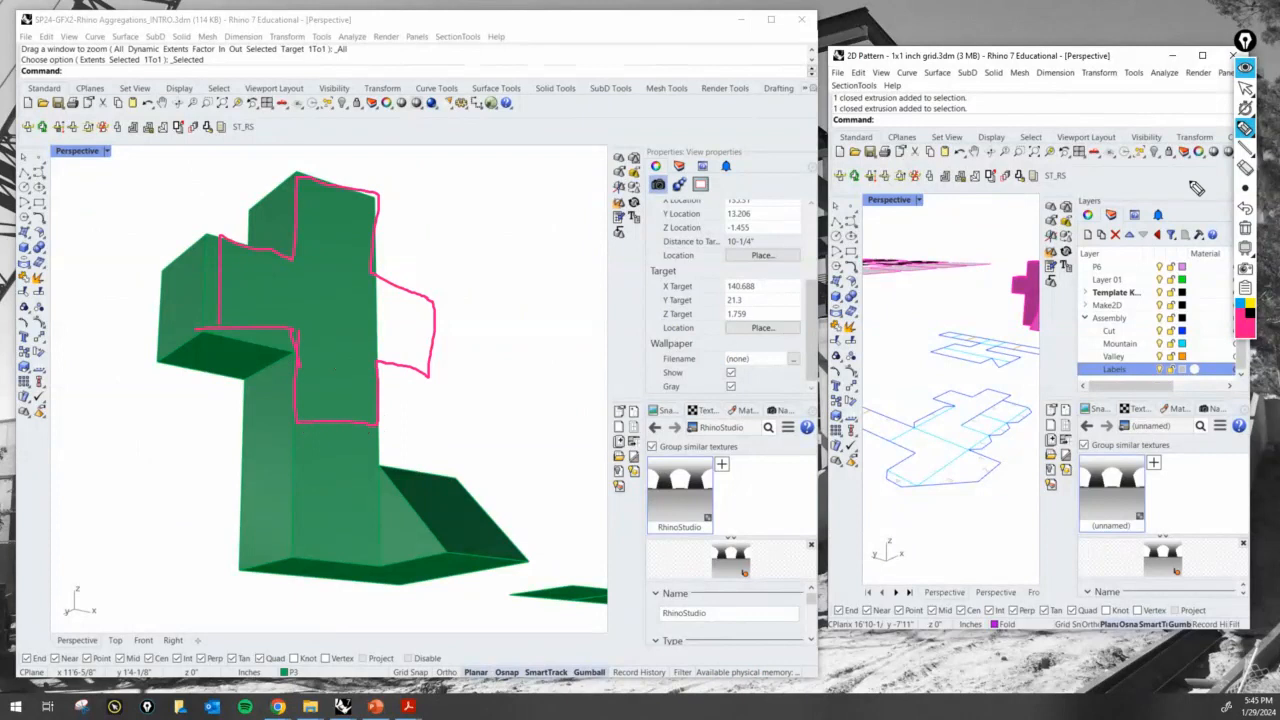
mouse_move(447, 237)
left_mouse_down()
mouse_move(409, 288)
mouse_move(432, 284)
left_mouse_up()
left_click_drag(153, 218, 181, 245)
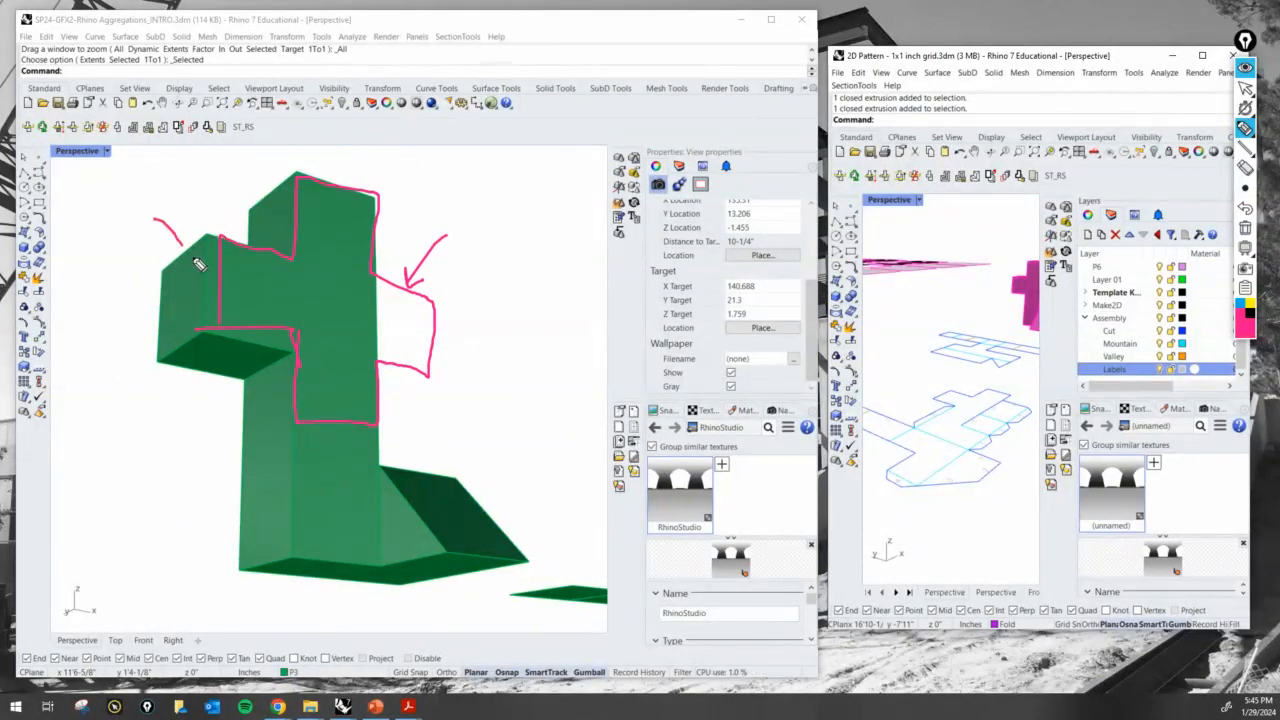
left_click(1245, 228)
- Mark the base edge of the shaft with a line and curved inward-fold arrows on its two side faces, and erase the marks
left_click(1246, 93)
left_click(1245, 130)
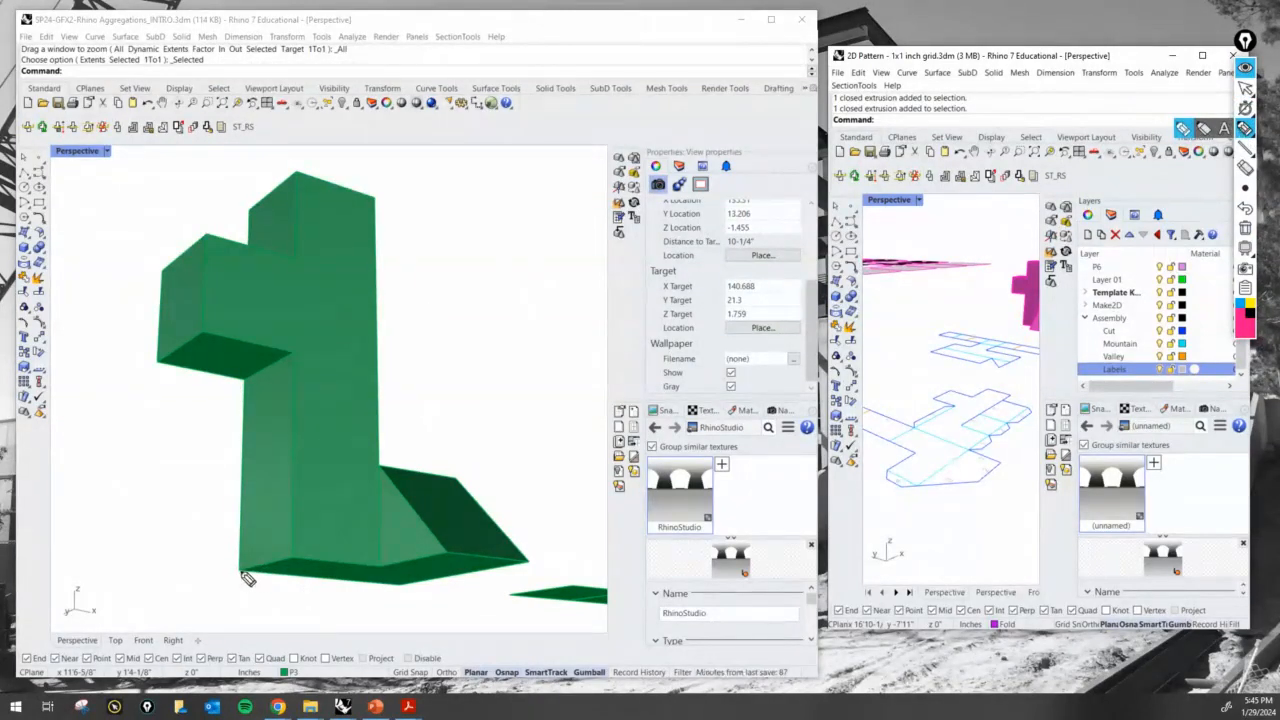
left_click_drag(241, 573, 285, 568)
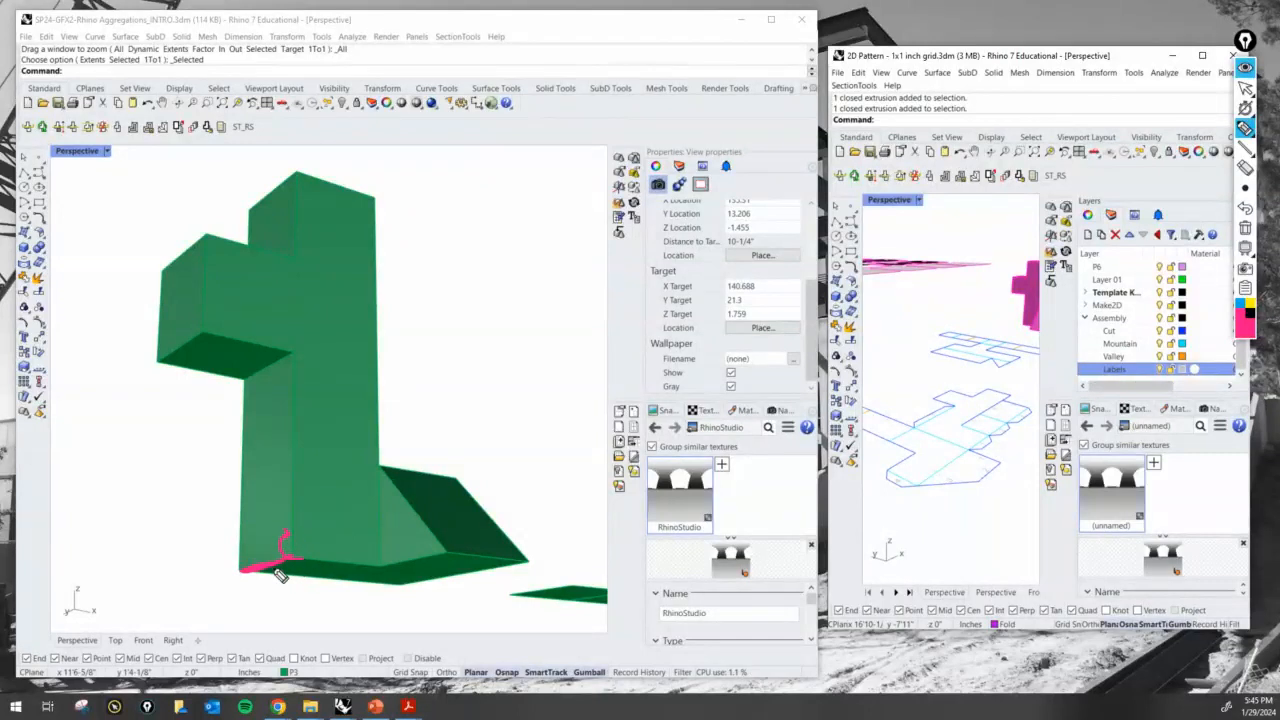
left_click_drag(292, 565, 293, 542)
left_click_drag(386, 572, 410, 533)
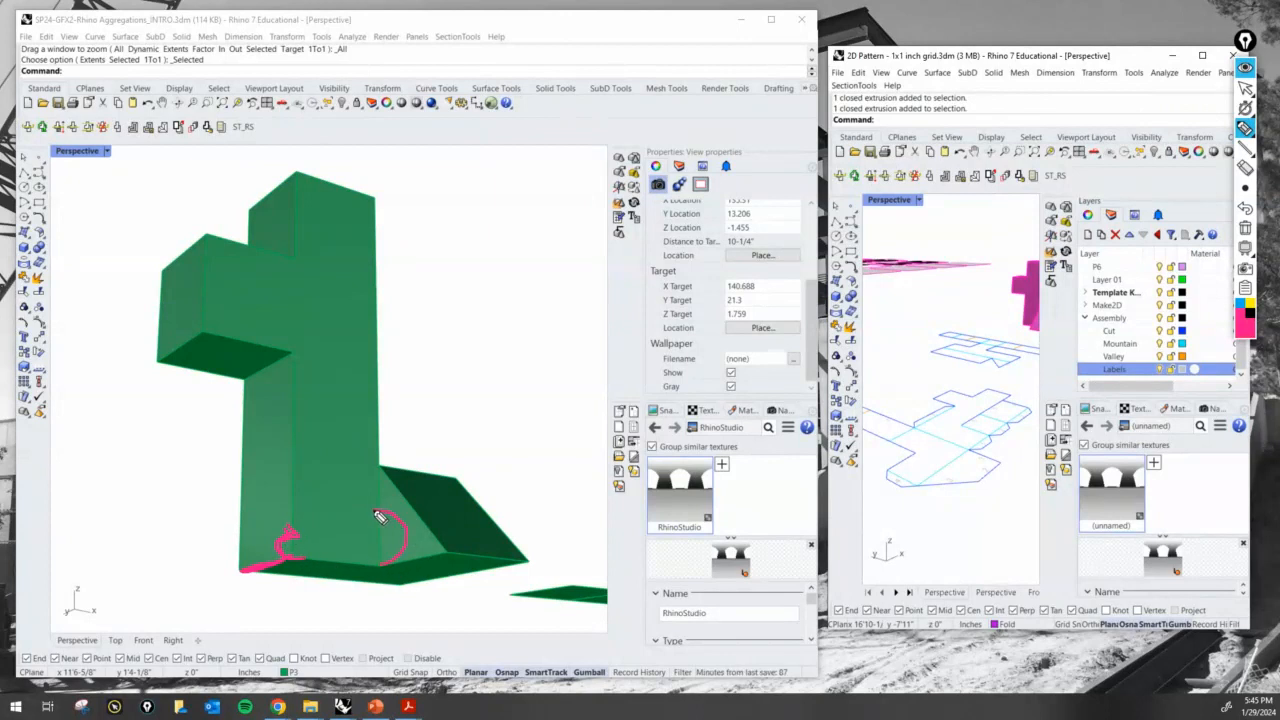
left_click(1245, 232)
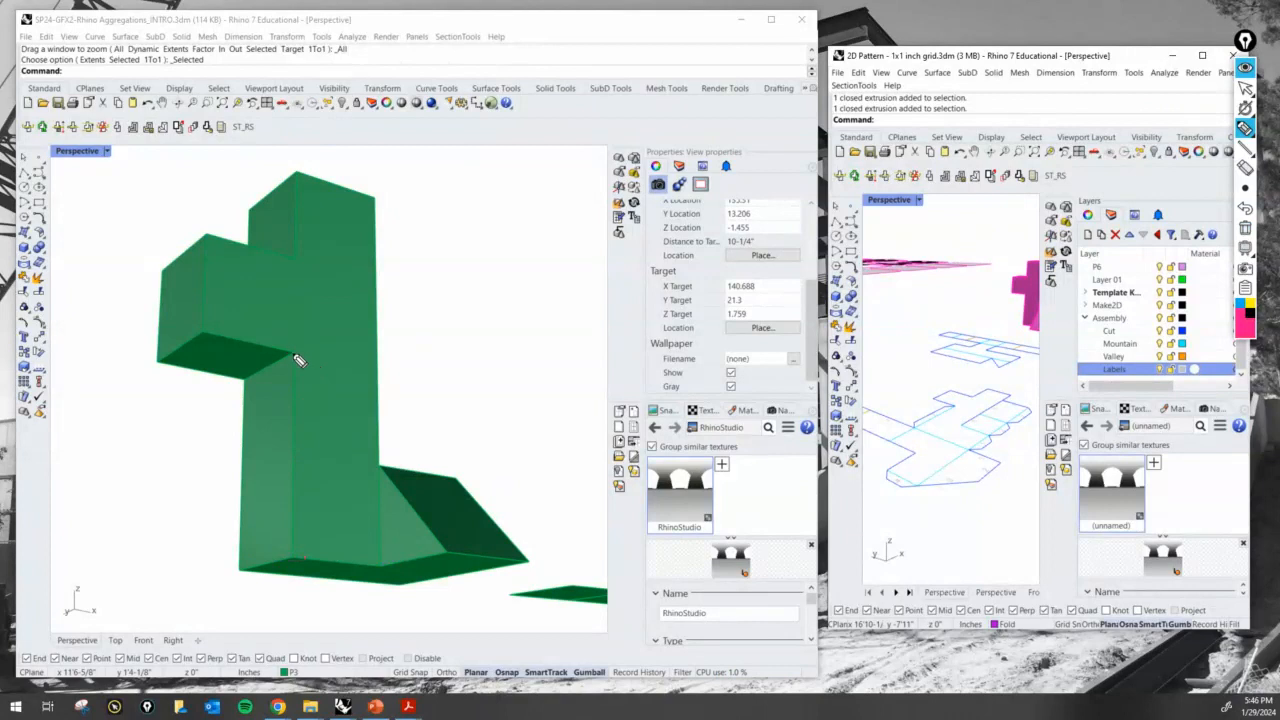
- Highlight the edge where the projecting cube meets the shaft and cross out its underside, undoing the extra face outline and fold arrow
left_click_drag(288, 369, 247, 390)
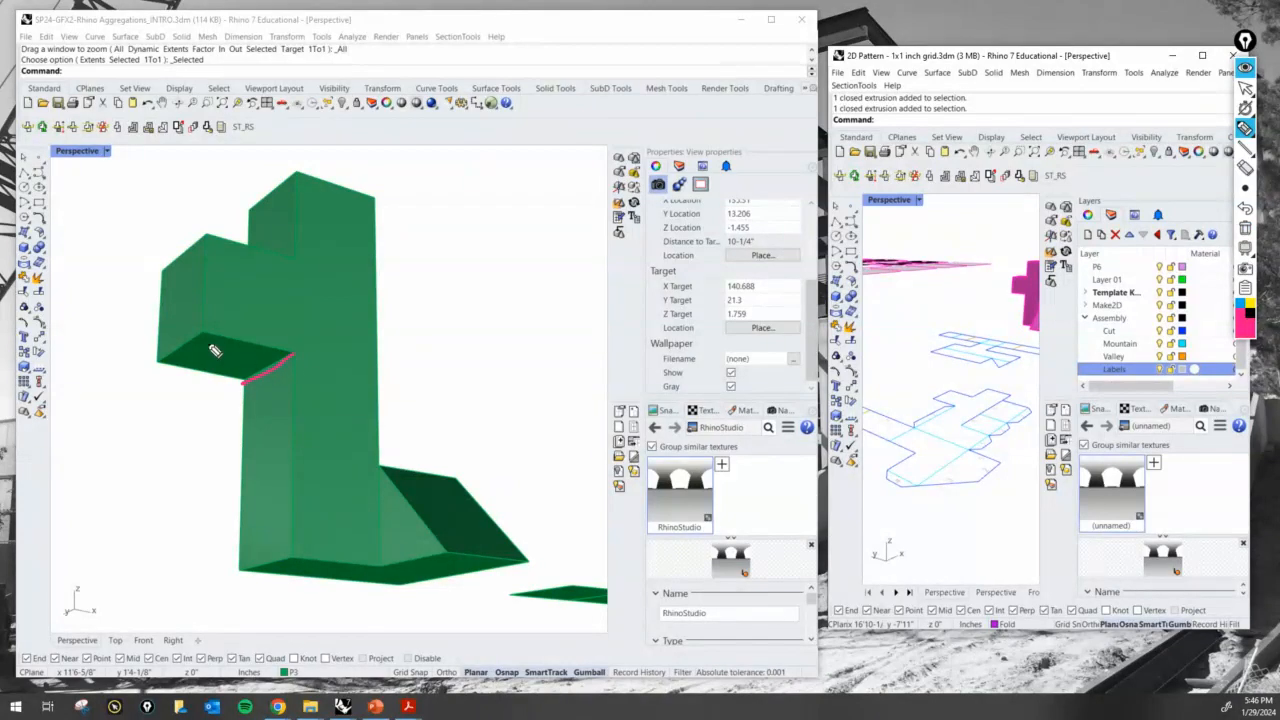
left_click_drag(162, 362, 287, 358)
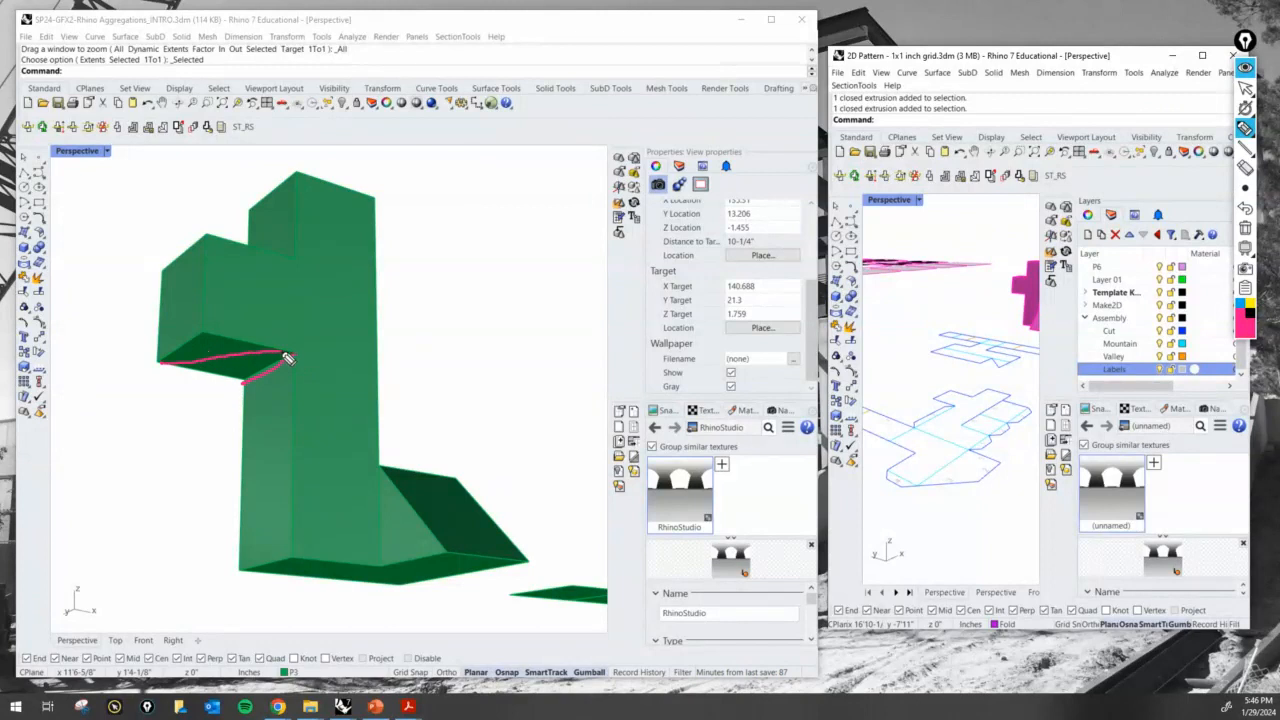
mouse_move(211, 340)
left_mouse_down()
mouse_move(242, 378)
mouse_move(278, 362)
mouse_move(239, 386)
mouse_move(289, 360)
mouse_move(289, 339)
left_mouse_up()
mouse_move(300, 258)
left_mouse_down()
mouse_move(298, 355)
mouse_move(262, 377)
mouse_move(246, 362)
mouse_move(248, 292)
mouse_move(298, 260)
left_mouse_up()
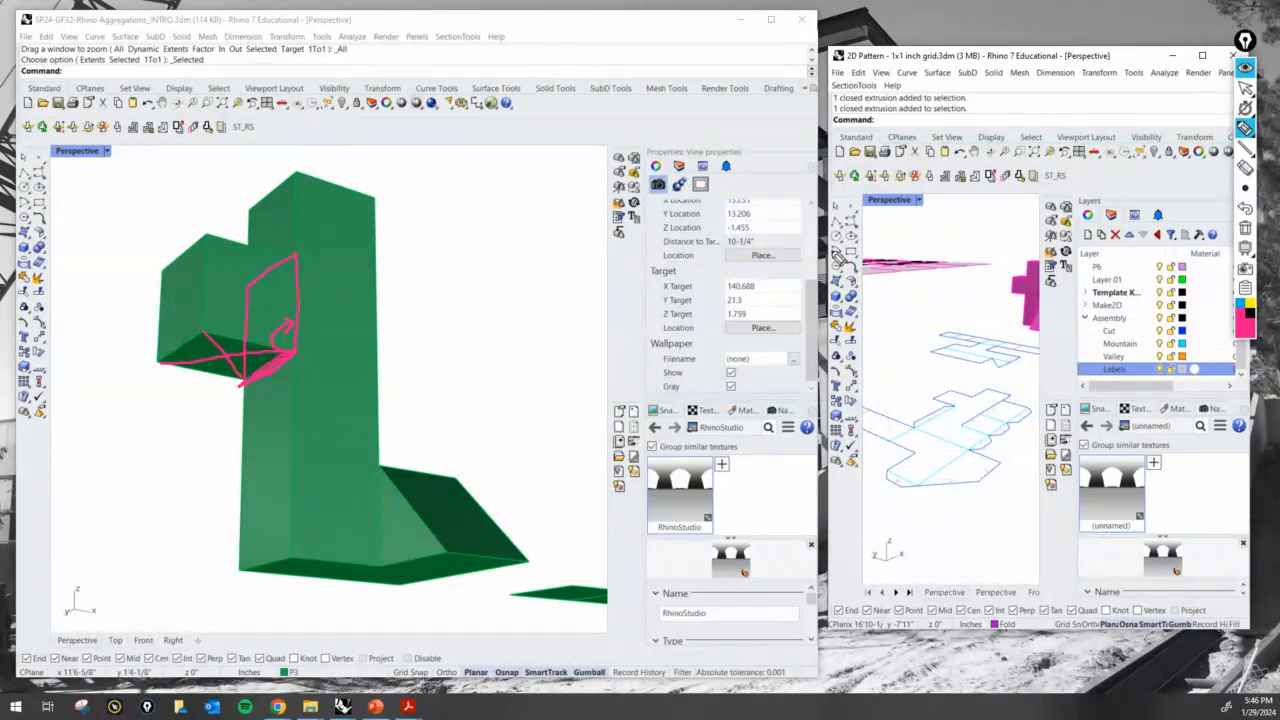
left_click(1245, 210)
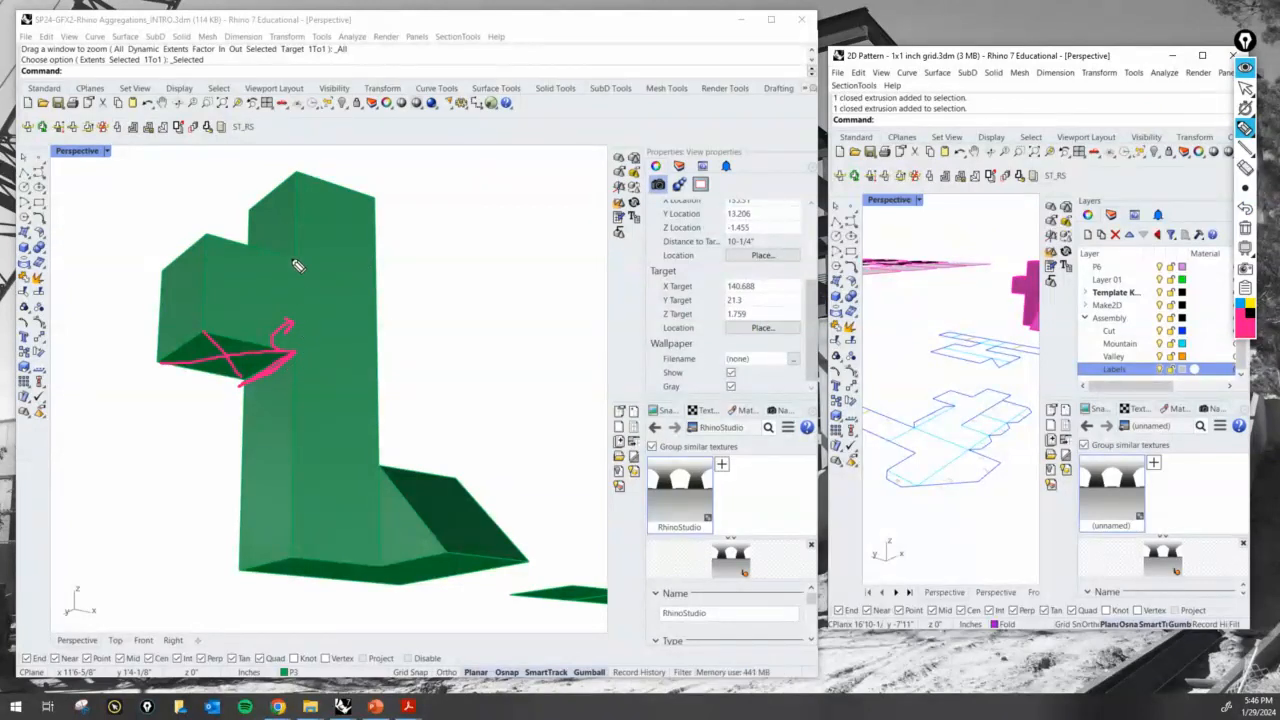
left_click(1245, 209)
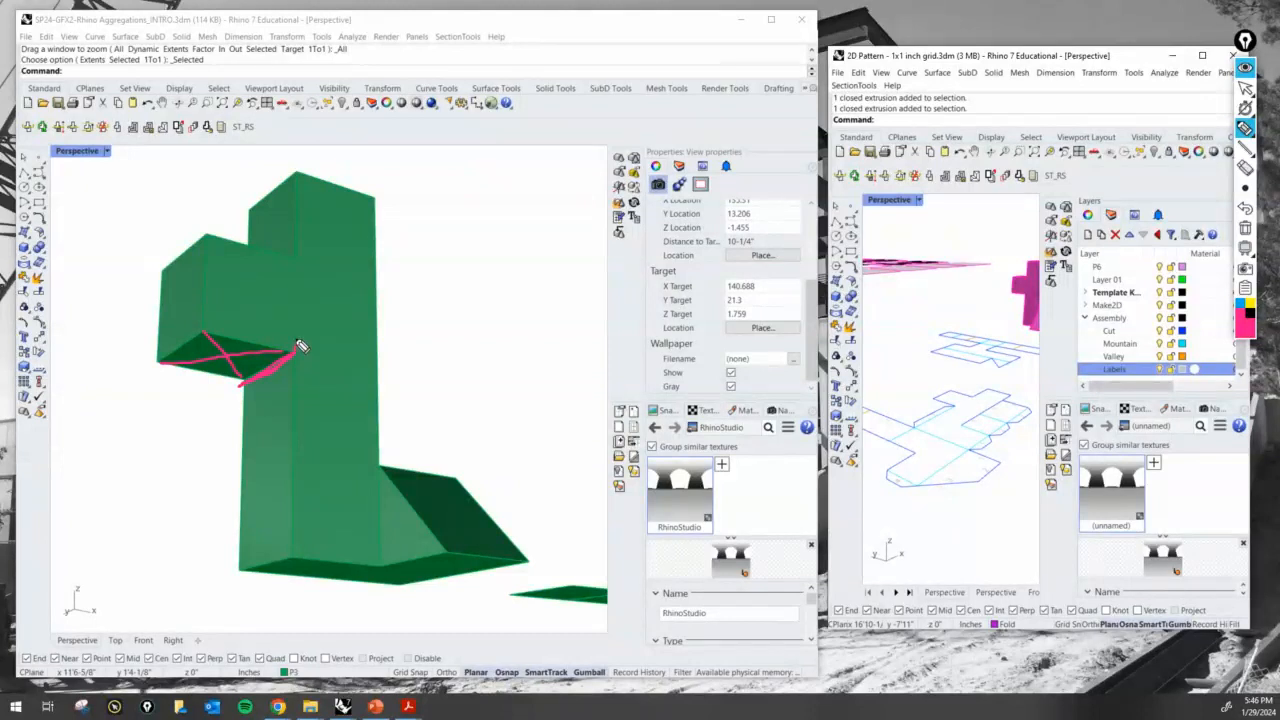
- Draw a curved outward-fold arrow at the projecting cube's underside edge and a curved inward-fold arrow at the shaft's base
left_click_drag(292, 338, 251, 336)
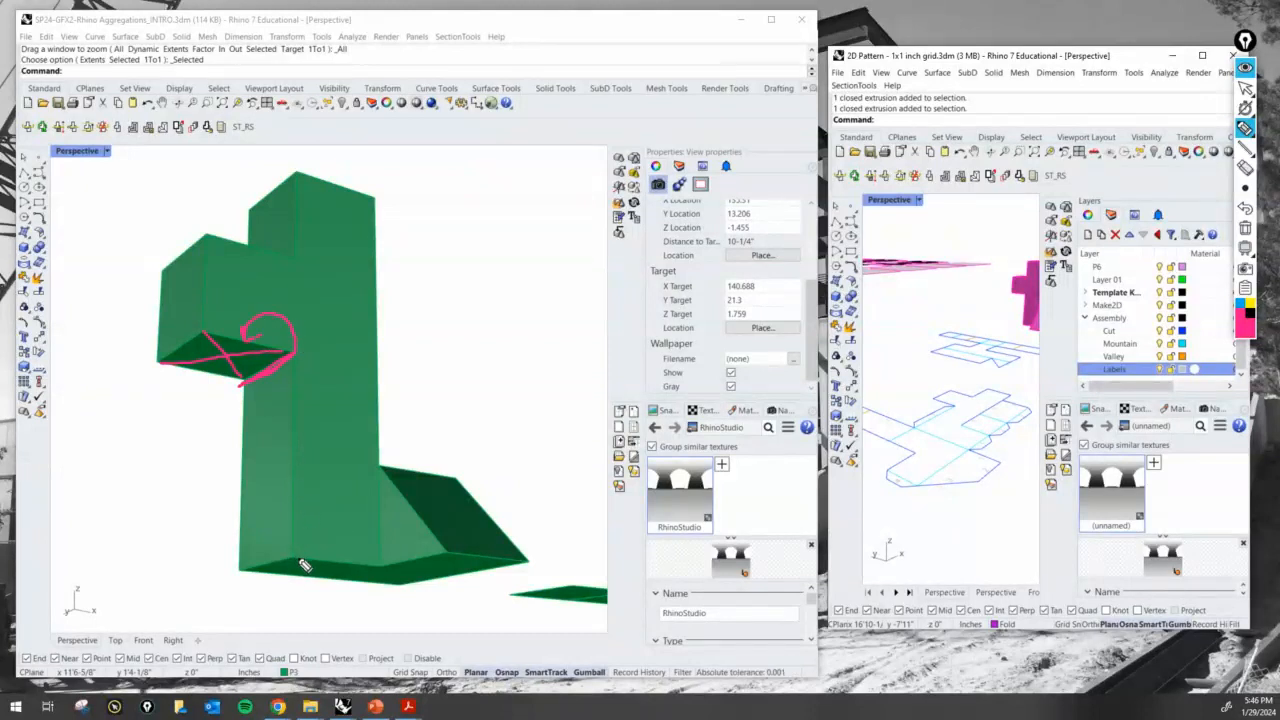
mouse_move(298, 558)
left_mouse_down()
mouse_move(280, 550)
mouse_move(288, 521)
left_mouse_up()
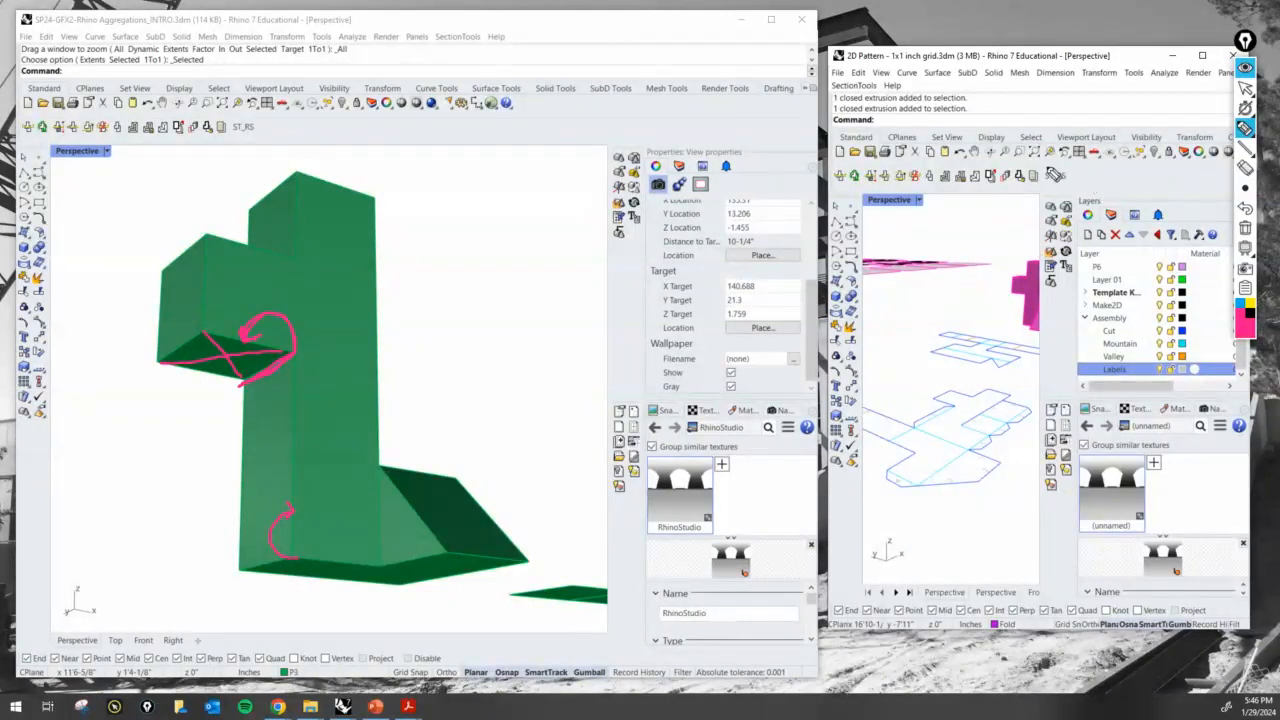
- Show the layer list and collapse the Make2D layer
left_click(1245, 88)
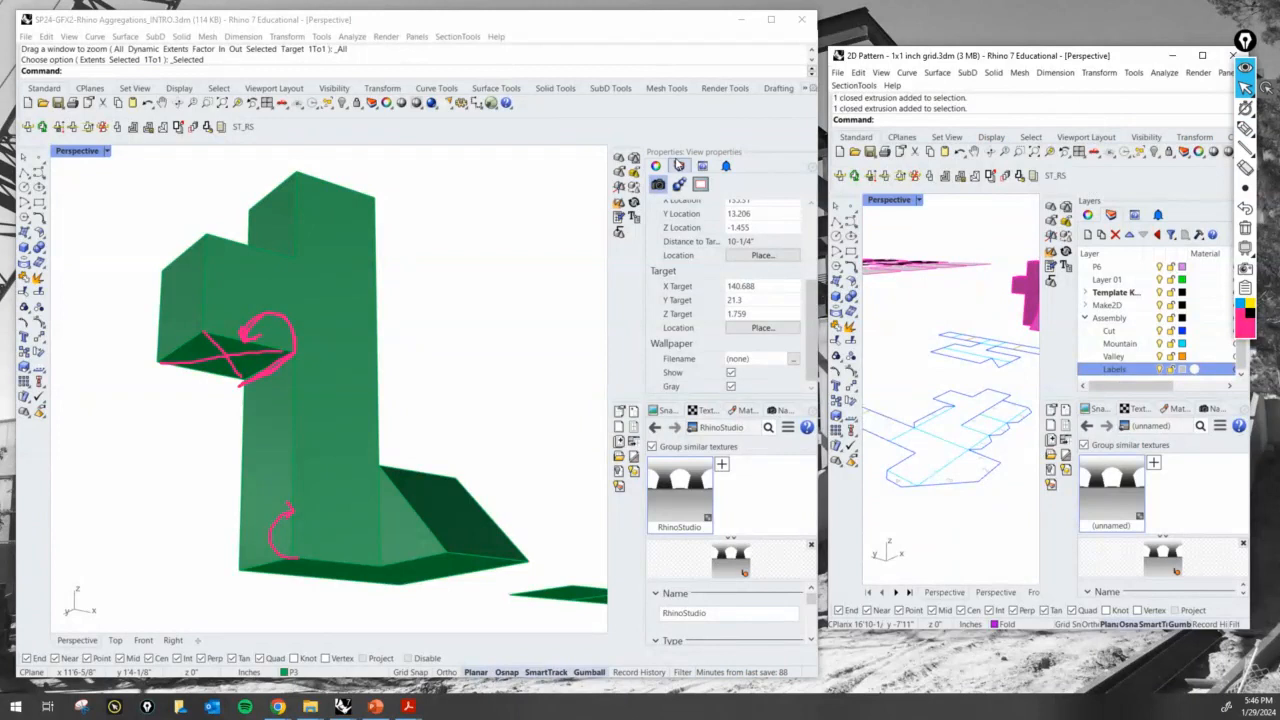
left_click(680, 164)
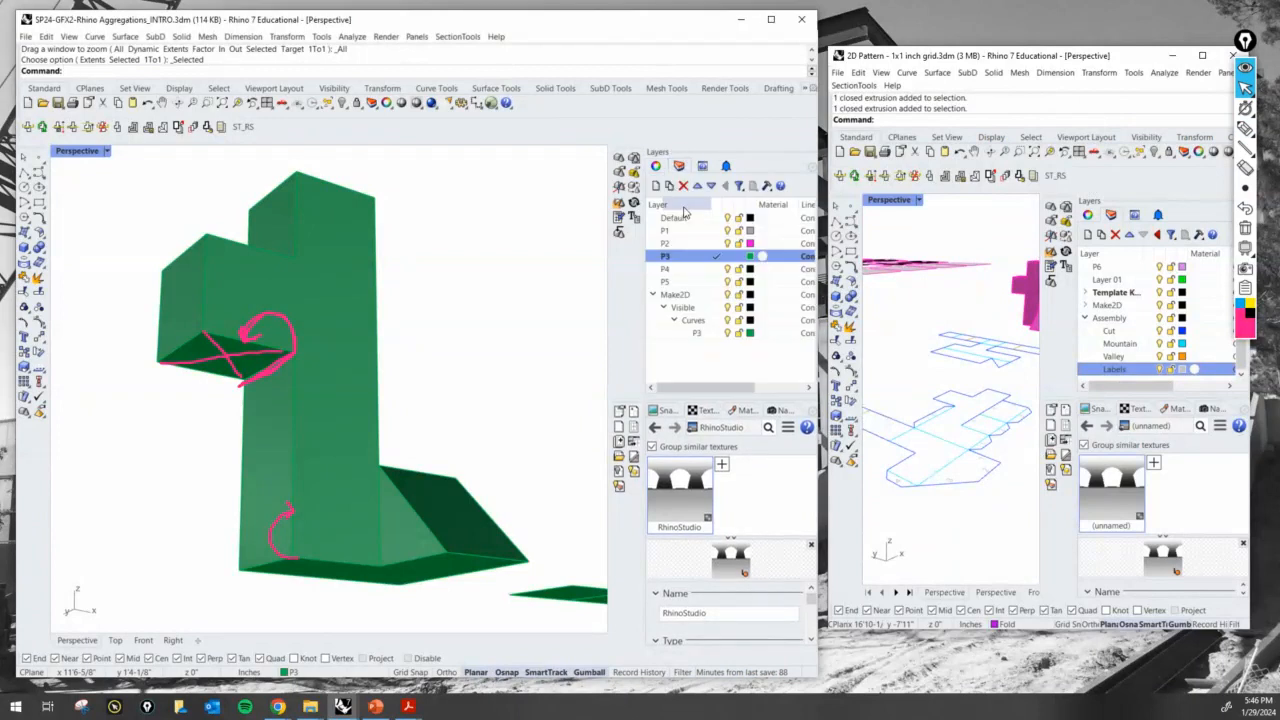
left_click(654, 297)
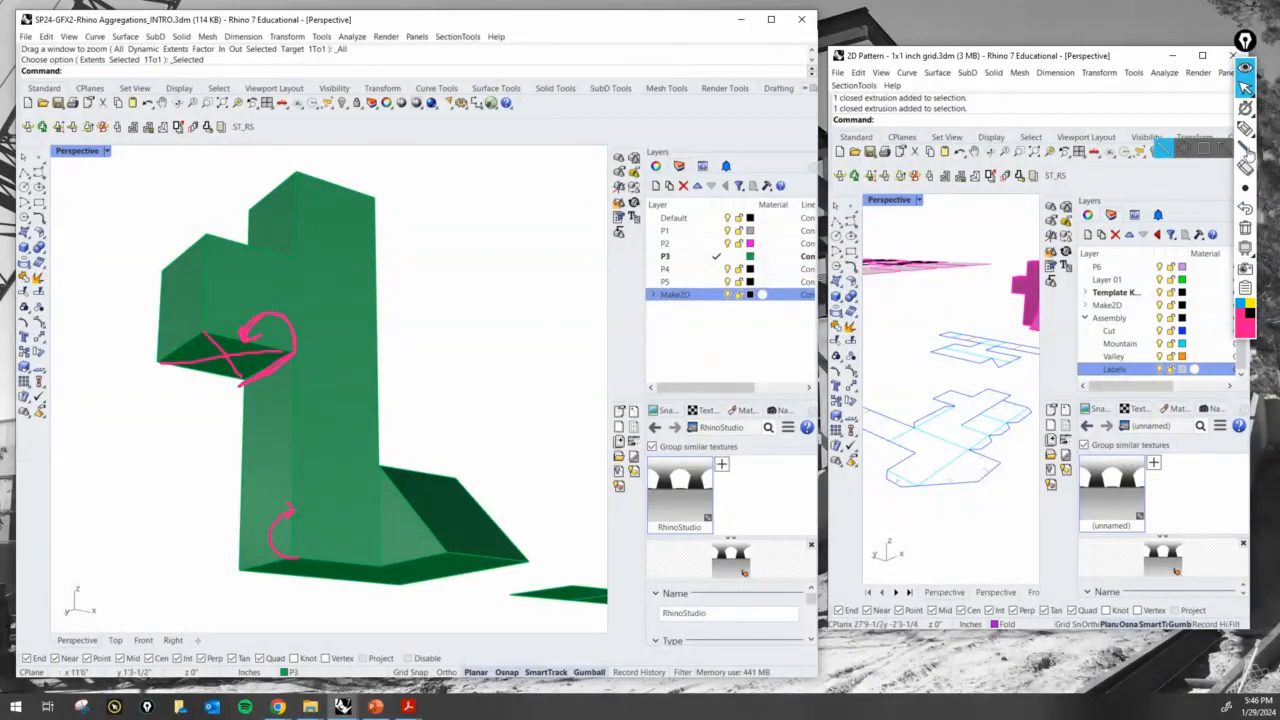
- Add the text annotations "FOLD IN: MOUNTAIN FOLD" near the shaft's base and "FOLD OUT: VALLEY FOLD" above the underside fold
left_click(1245, 130)
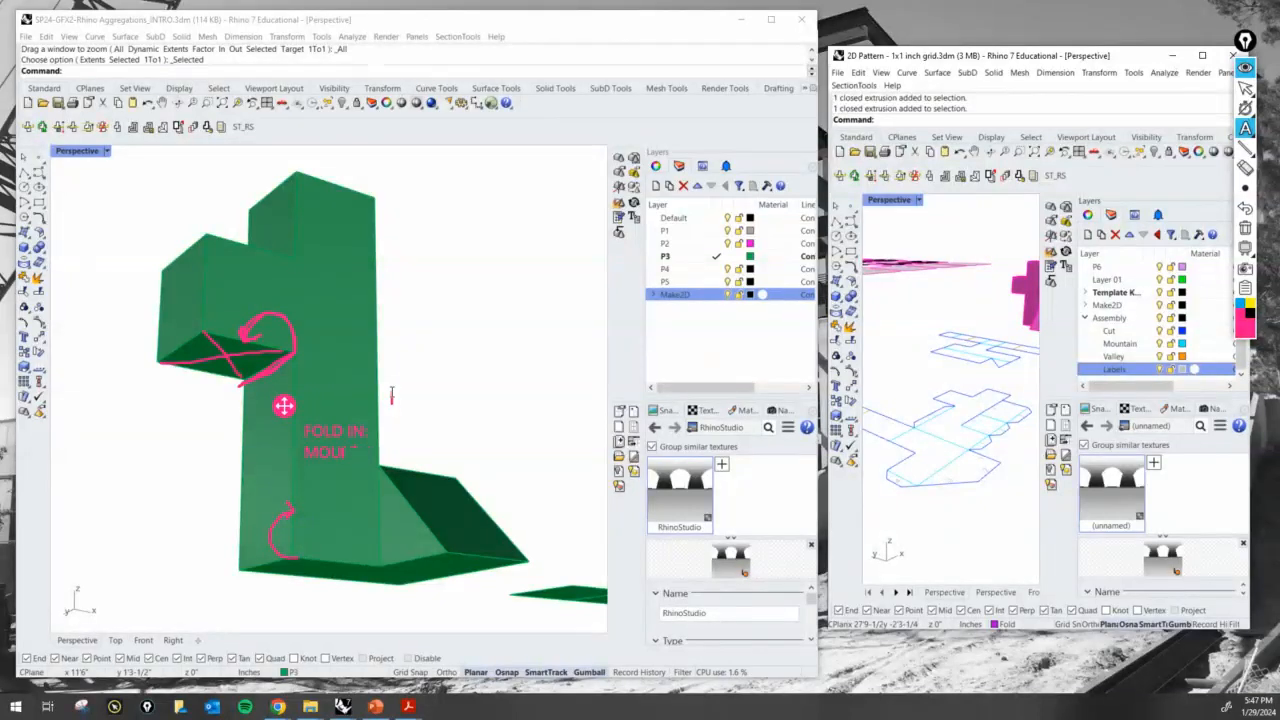
type("TAIN")
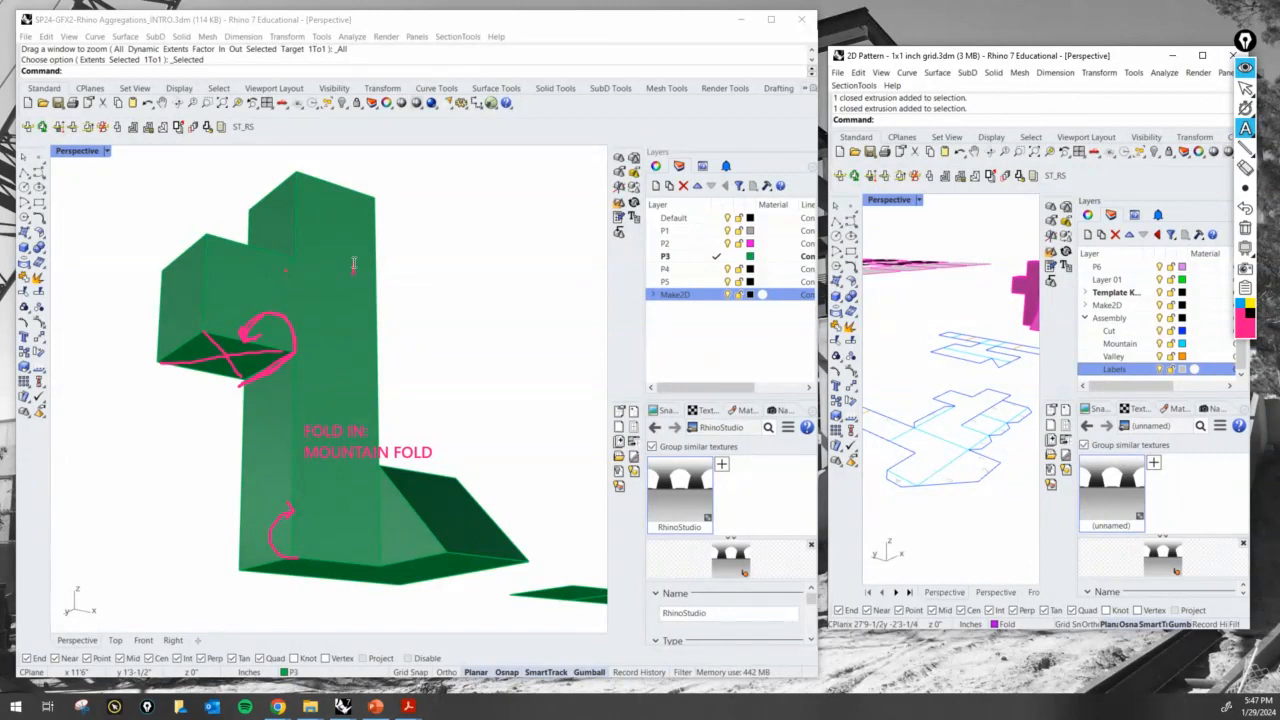
type("FOLD OUT:")
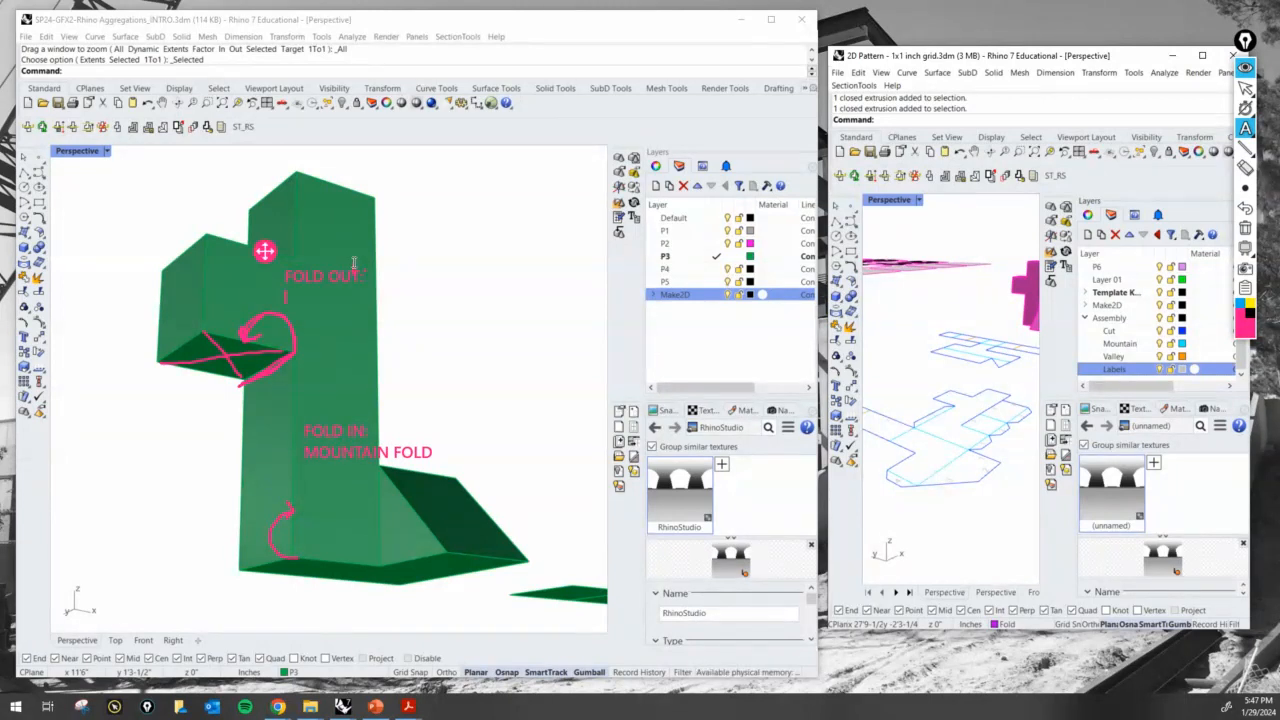
key("Return")
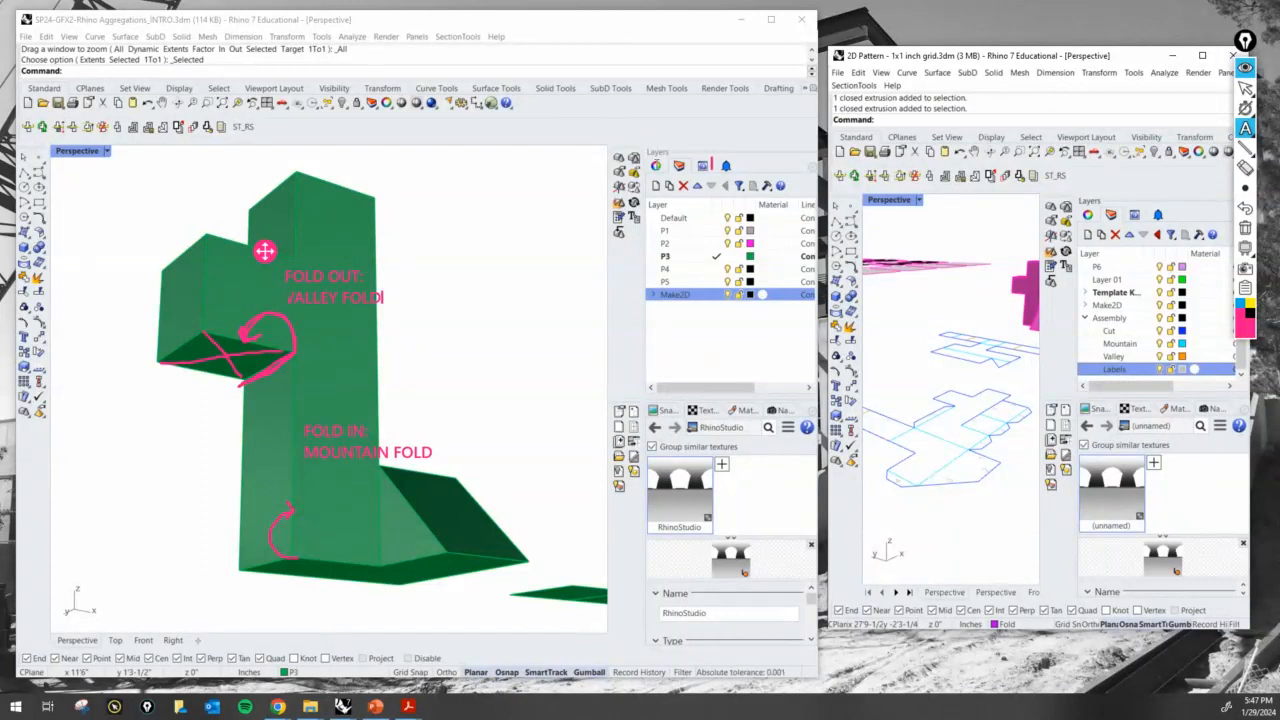
- Underline the mountain and valley fold labels with the pen and draw arrows from them to the matching folds
mouse_move(1248, 133)
left_click(1202, 129)
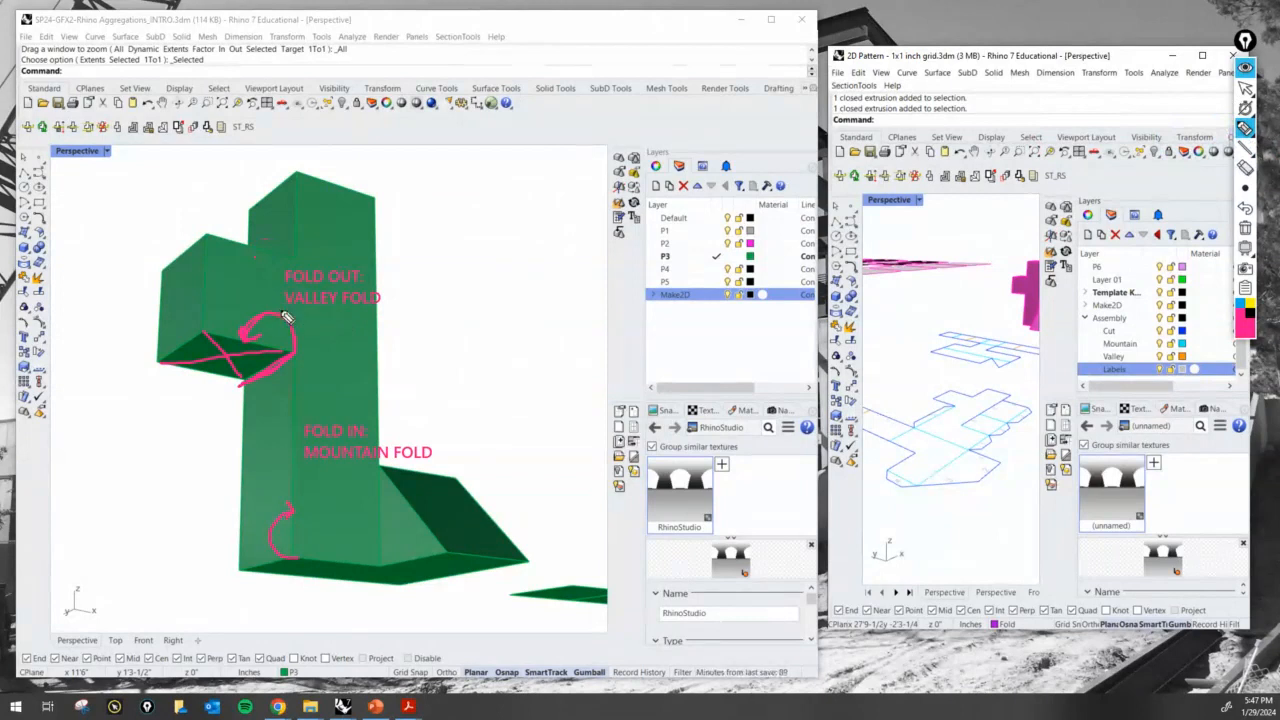
mouse_move(280, 294)
left_mouse_down()
mouse_move(213, 295)
mouse_move(221, 325)
left_mouse_up()
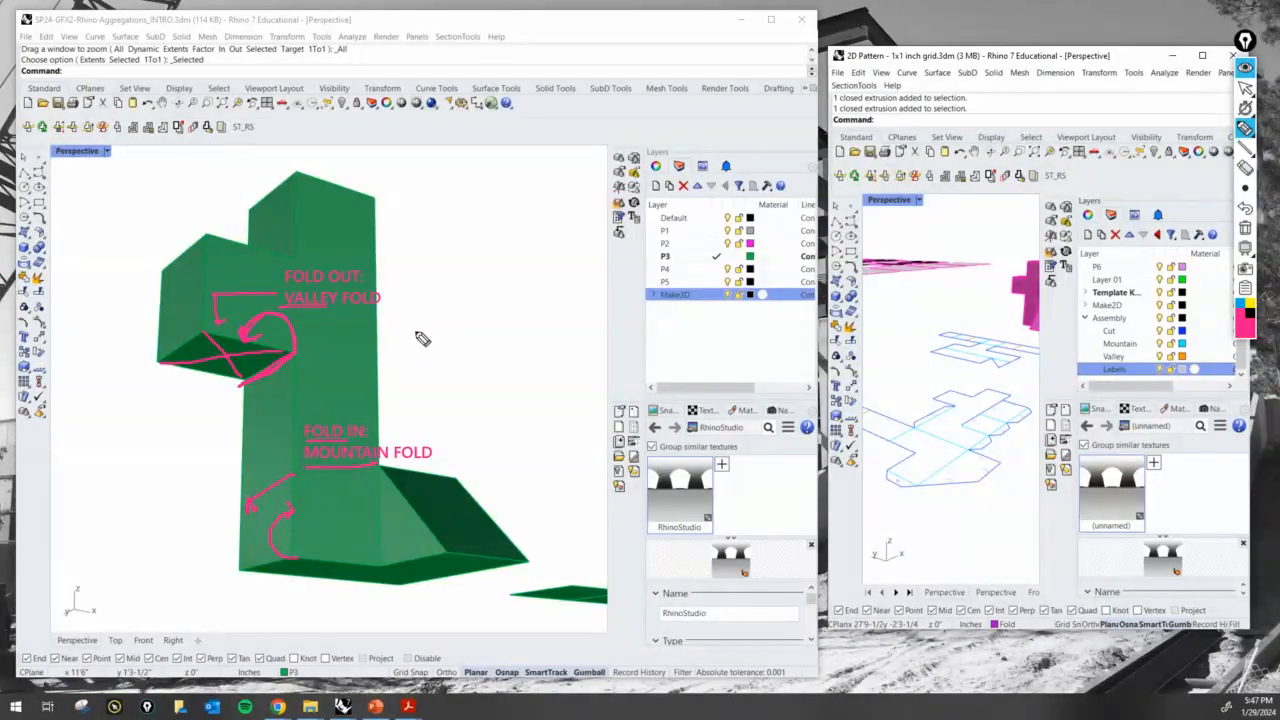
- Sketch a profile line with two peaks and a valley between them beside the fold labels, replacing the first peak sketch
mouse_move(416, 334)
left_mouse_down()
mouse_move(448, 298)
mouse_move(465, 318)
left_mouse_up()
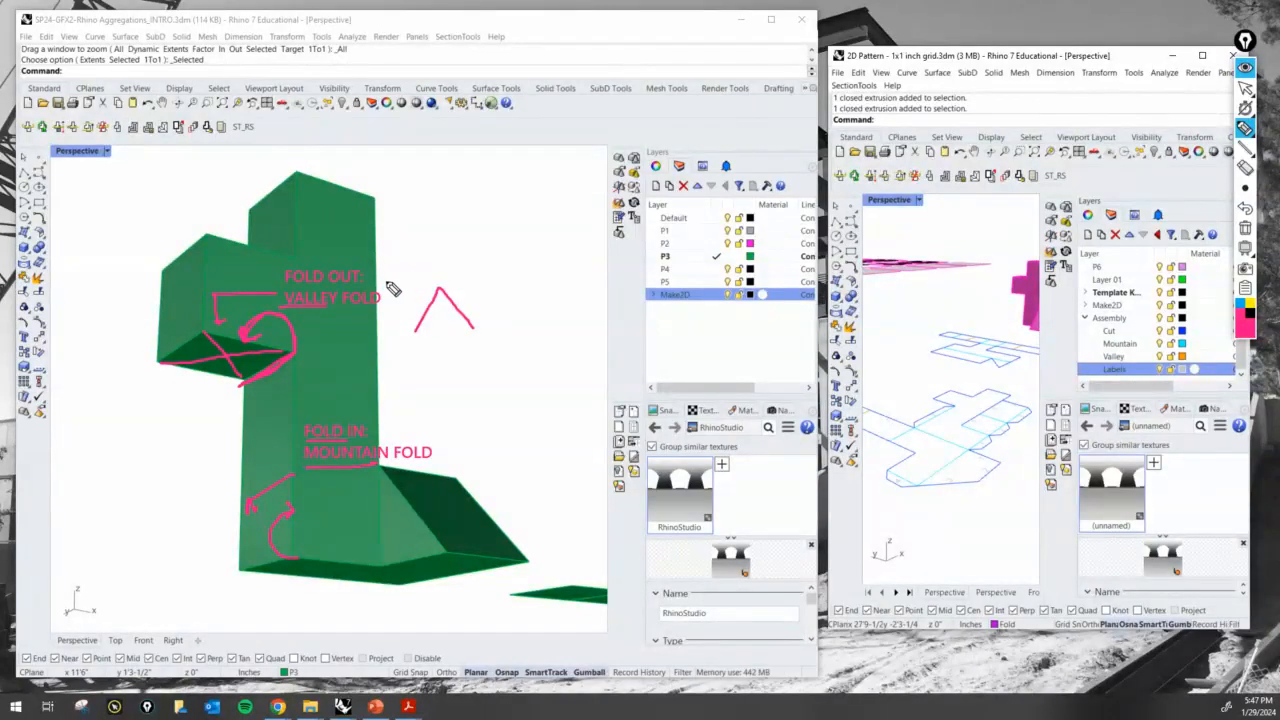
left_click(1245, 208)
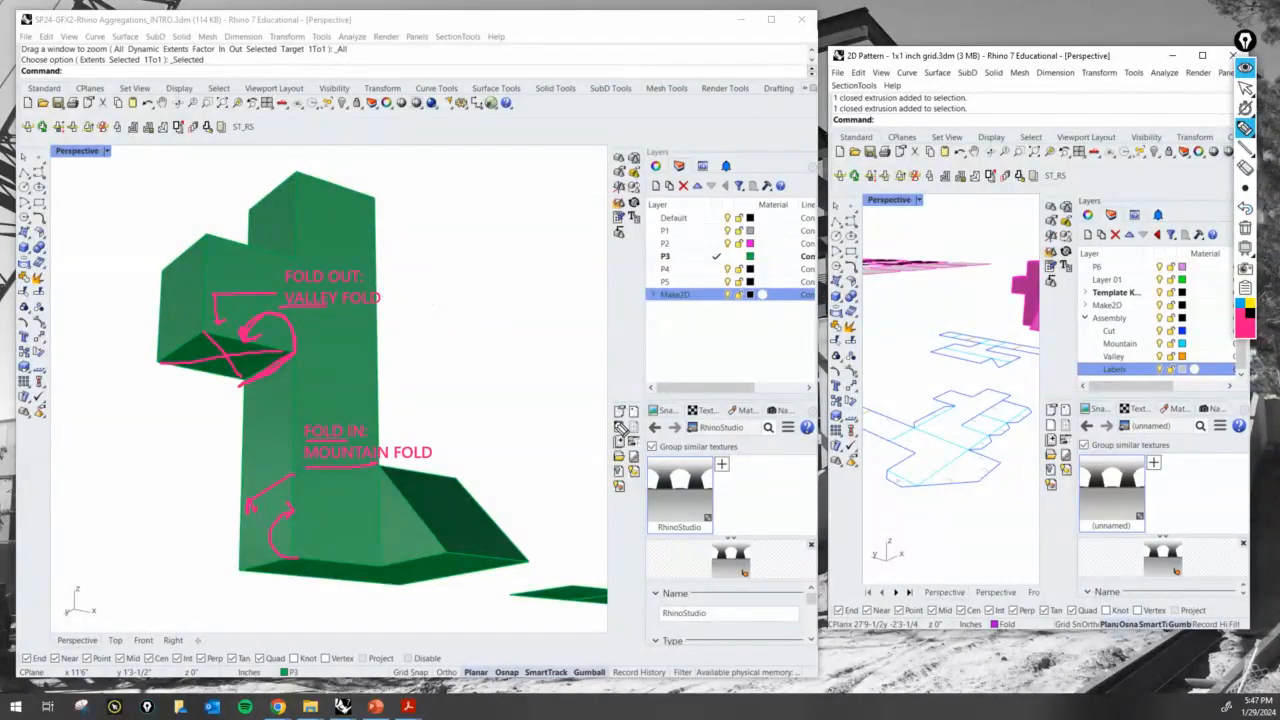
mouse_move(422, 428)
left_mouse_down()
mouse_move(437, 412)
mouse_move(461, 434)
left_mouse_up()
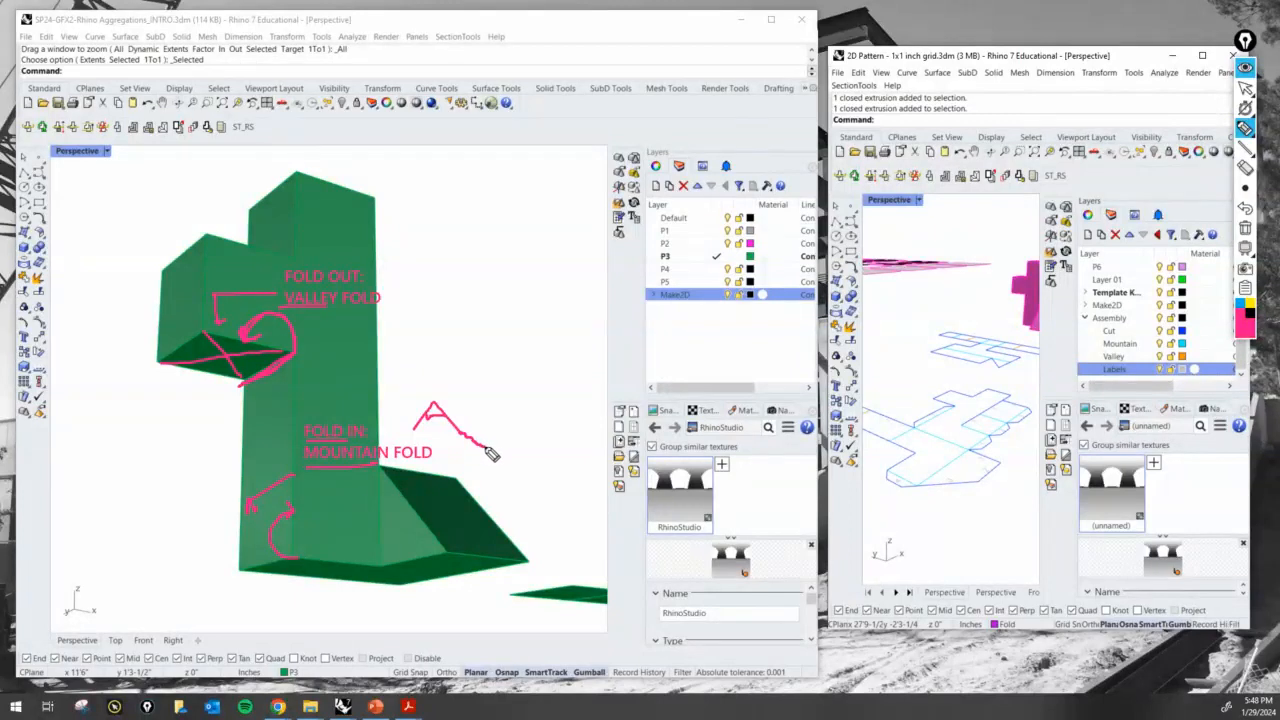
mouse_move(500, 452)
left_mouse_down()
mouse_move(534, 400)
mouse_move(579, 440)
mouse_move(531, 414)
mouse_move(559, 417)
mouse_move(486, 433)
left_mouse_up()
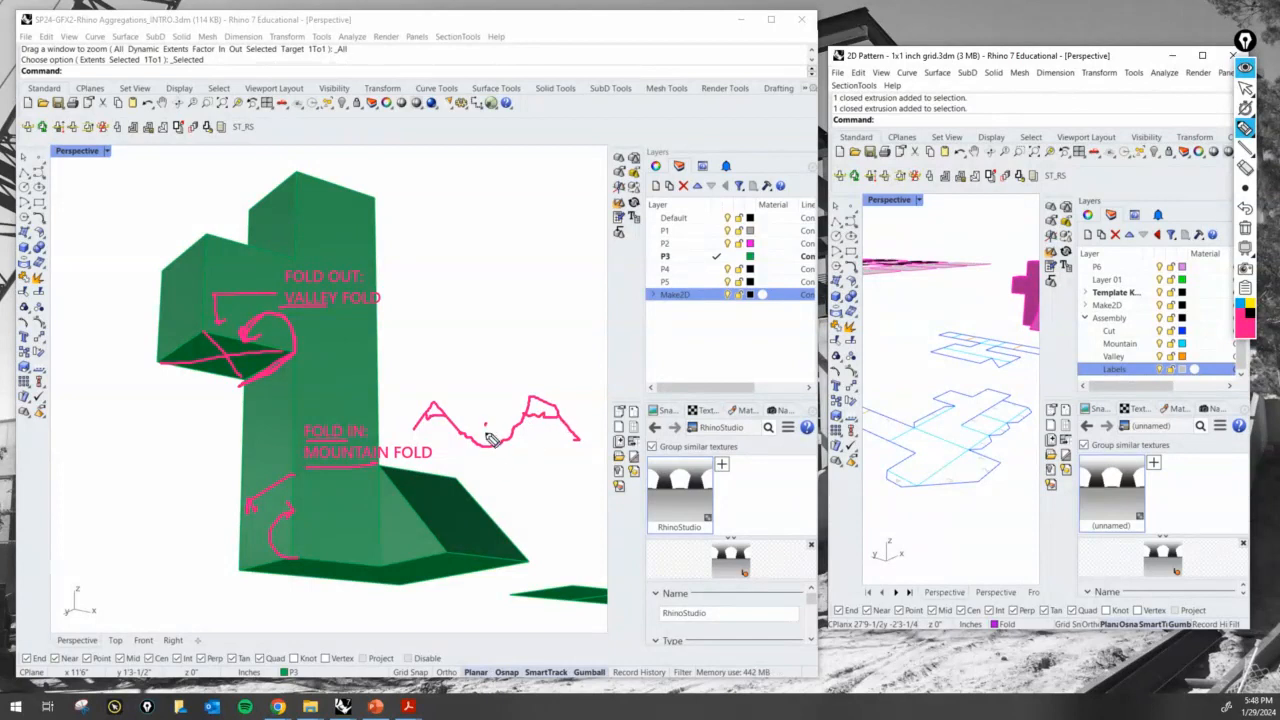
- Link the valley and mountain labels to the profile's low and high points with arrows, and erase all annotations
mouse_move(378, 285)
left_mouse_down()
mouse_move(434, 311)
mouse_move(490, 431)
left_mouse_up()
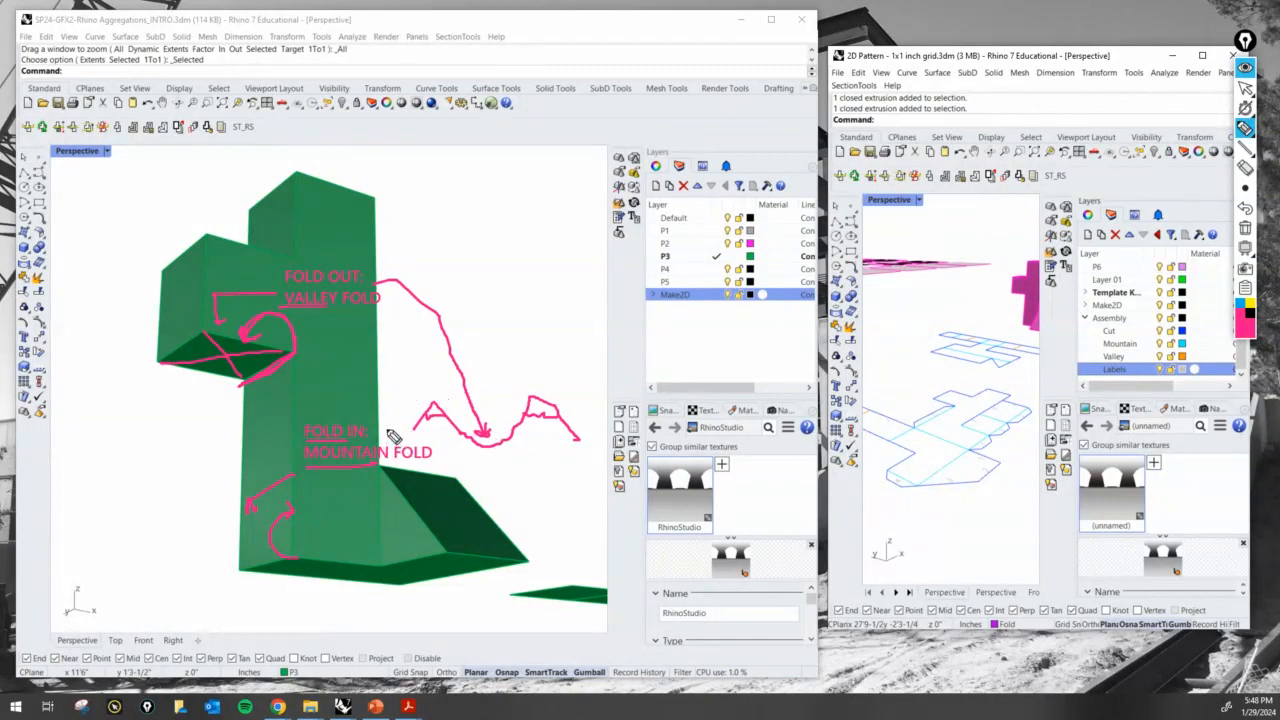
left_click_drag(387, 435, 419, 420)
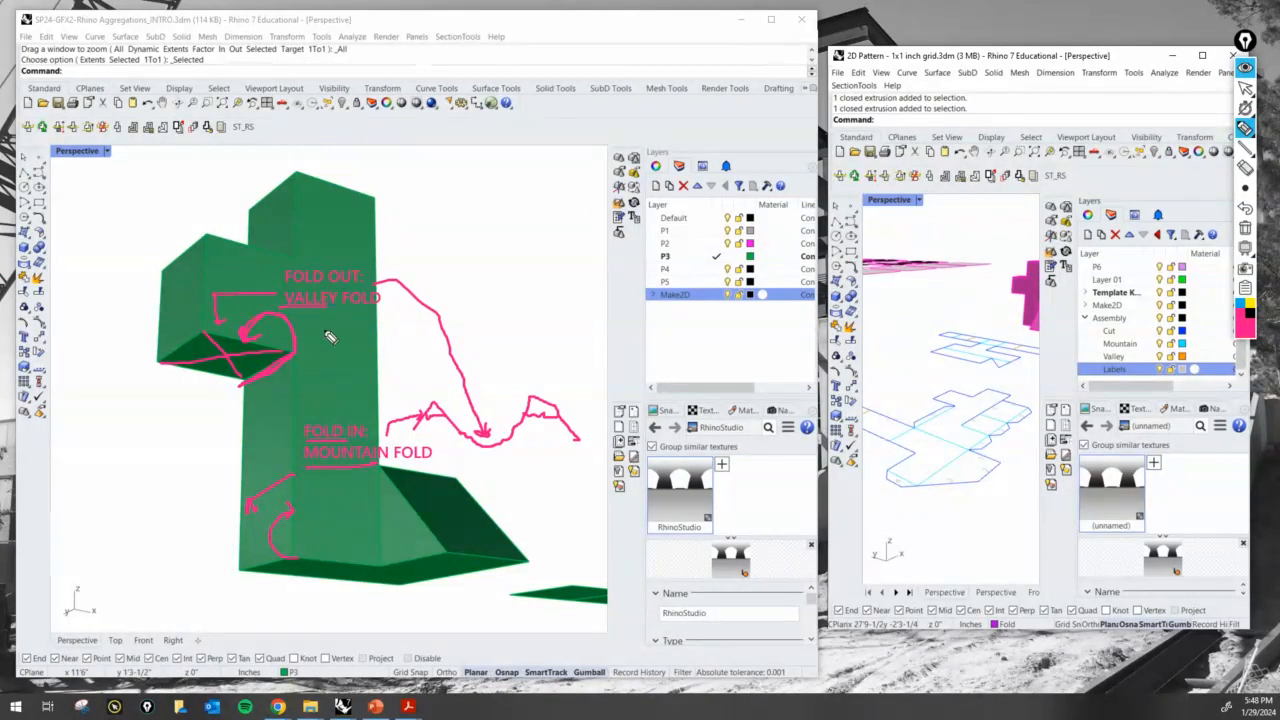
left_click_drag(467, 360, 485, 432)
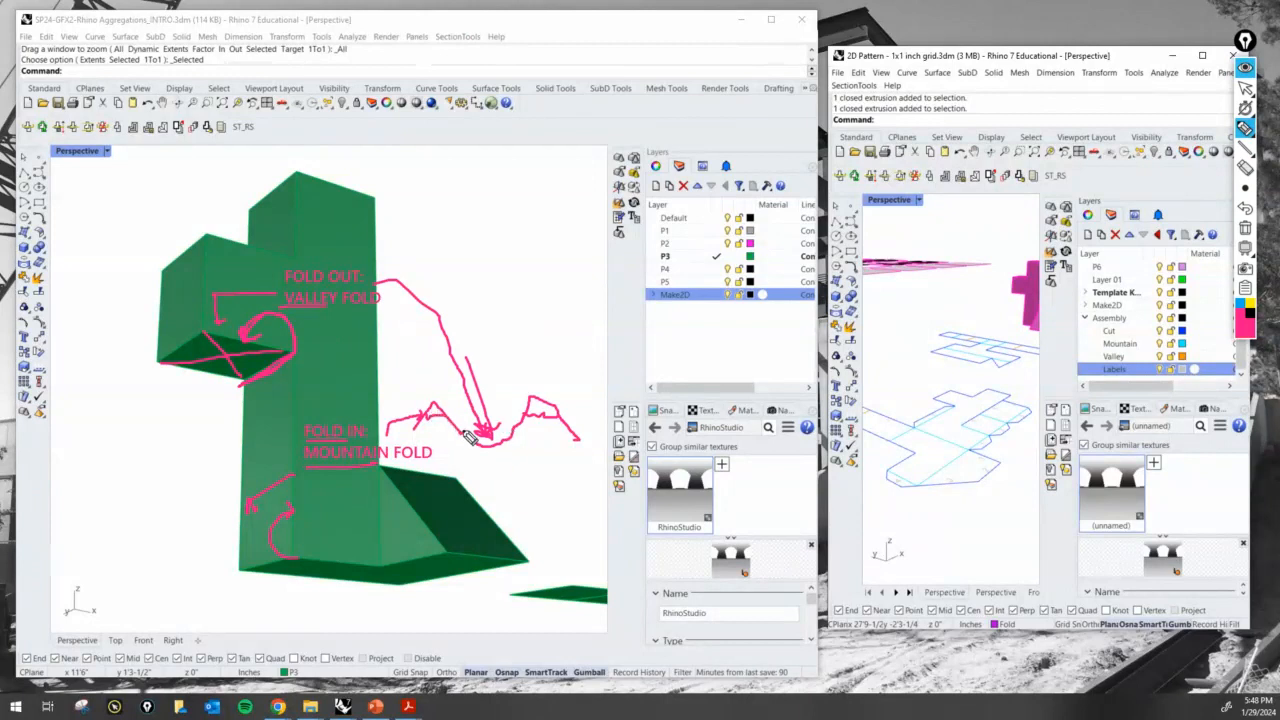
mouse_move(422, 432)
left_mouse_down()
mouse_move(466, 424)
mouse_move(502, 448)
mouse_move(525, 425)
left_mouse_up()
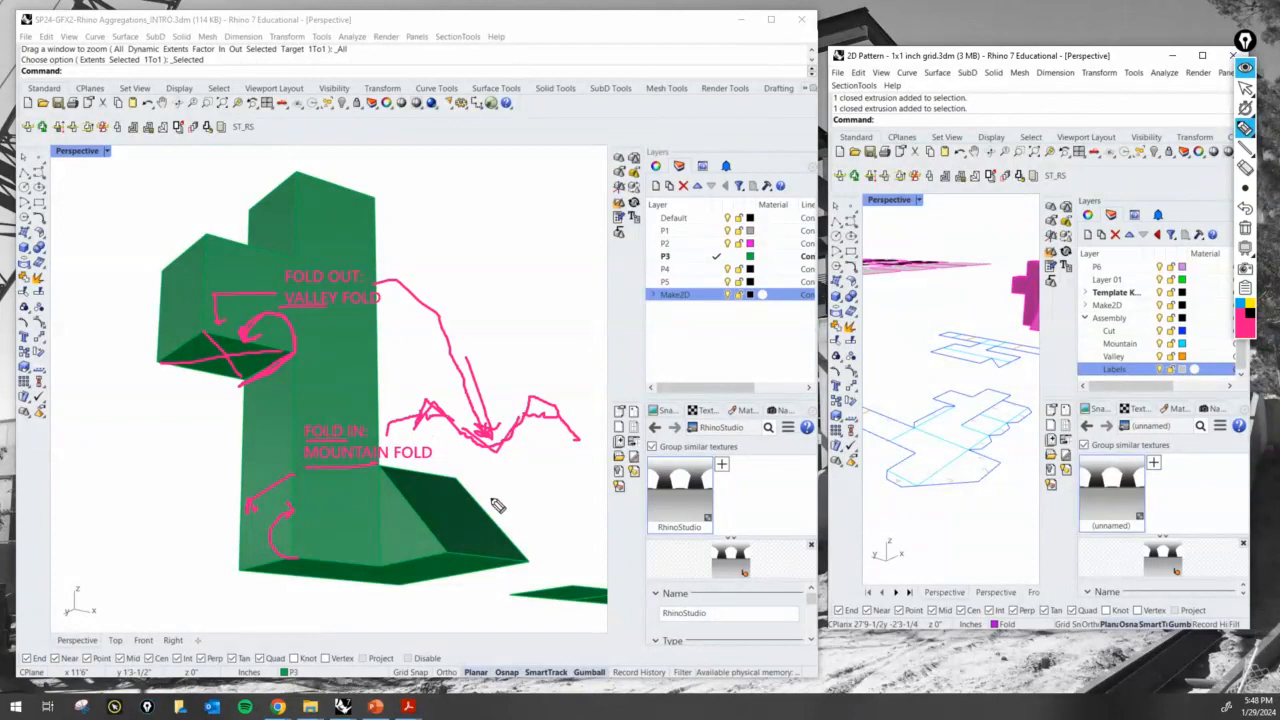
left_click(1246, 246)
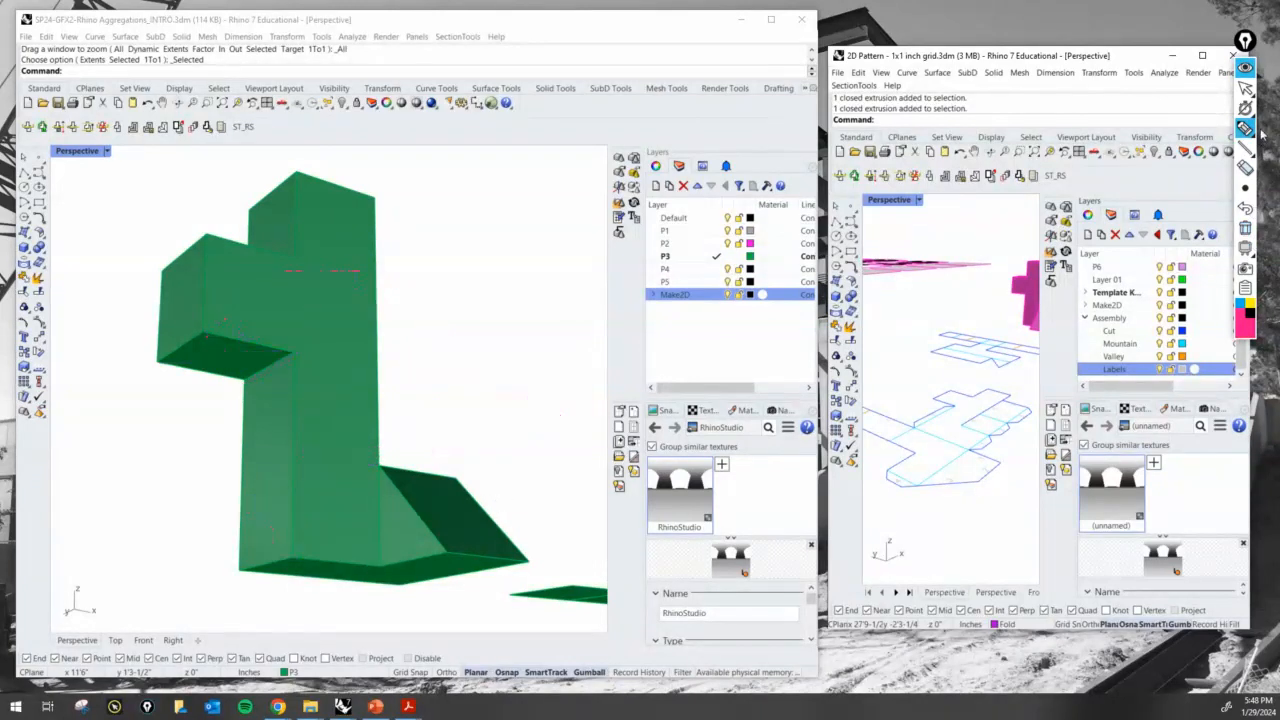
- Leave the annotation pen and create a new layer named Assembly with a sublayer named Cut
left_click(1248, 89)
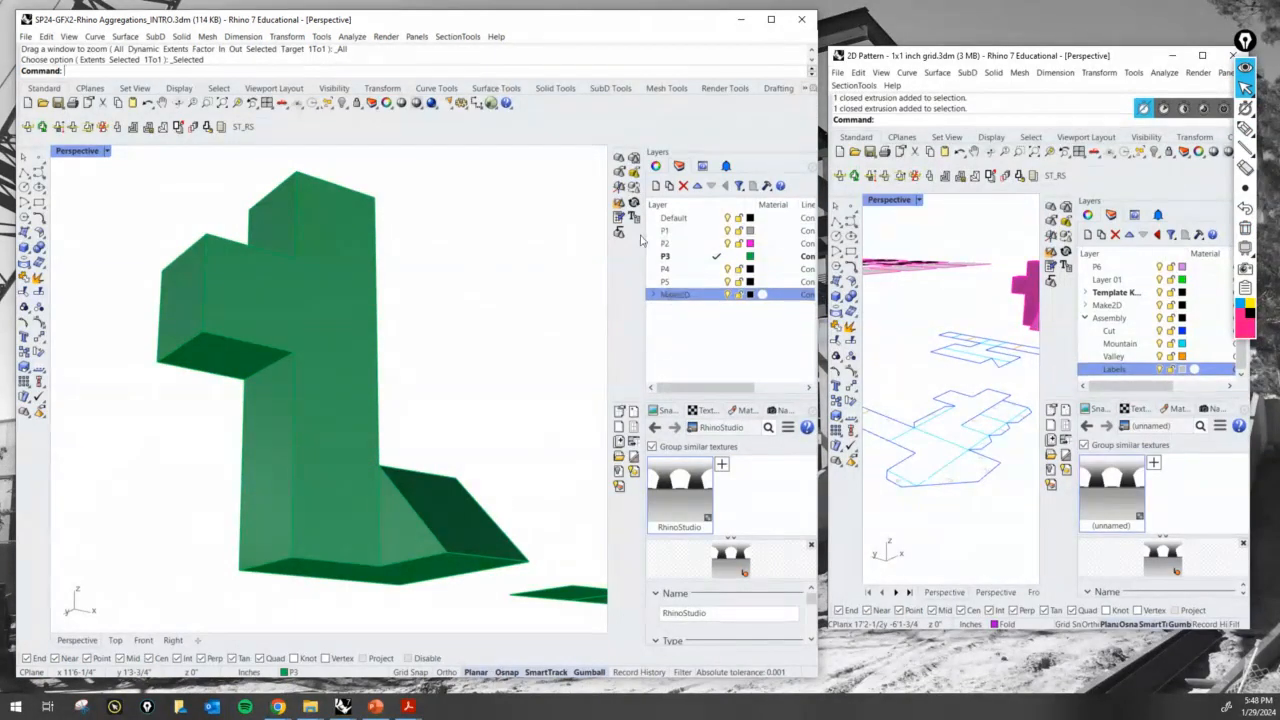
left_click(656, 185)
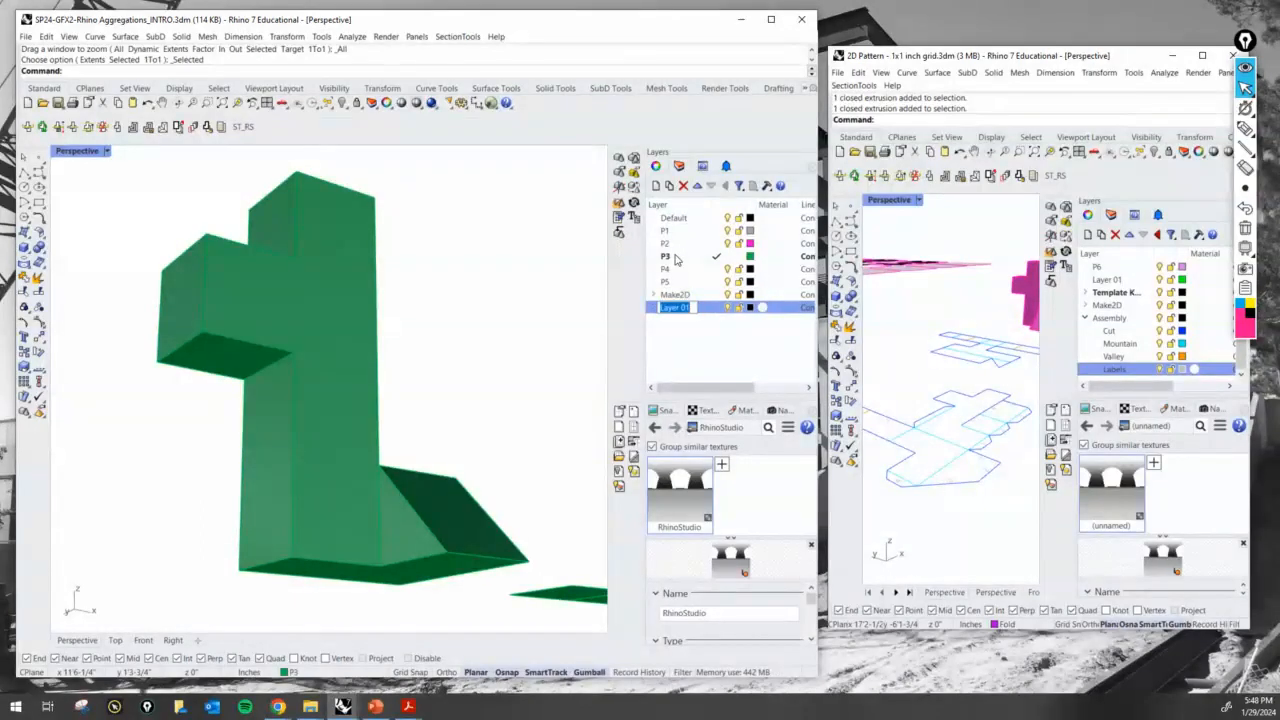
type("Assembly")
key("Return")
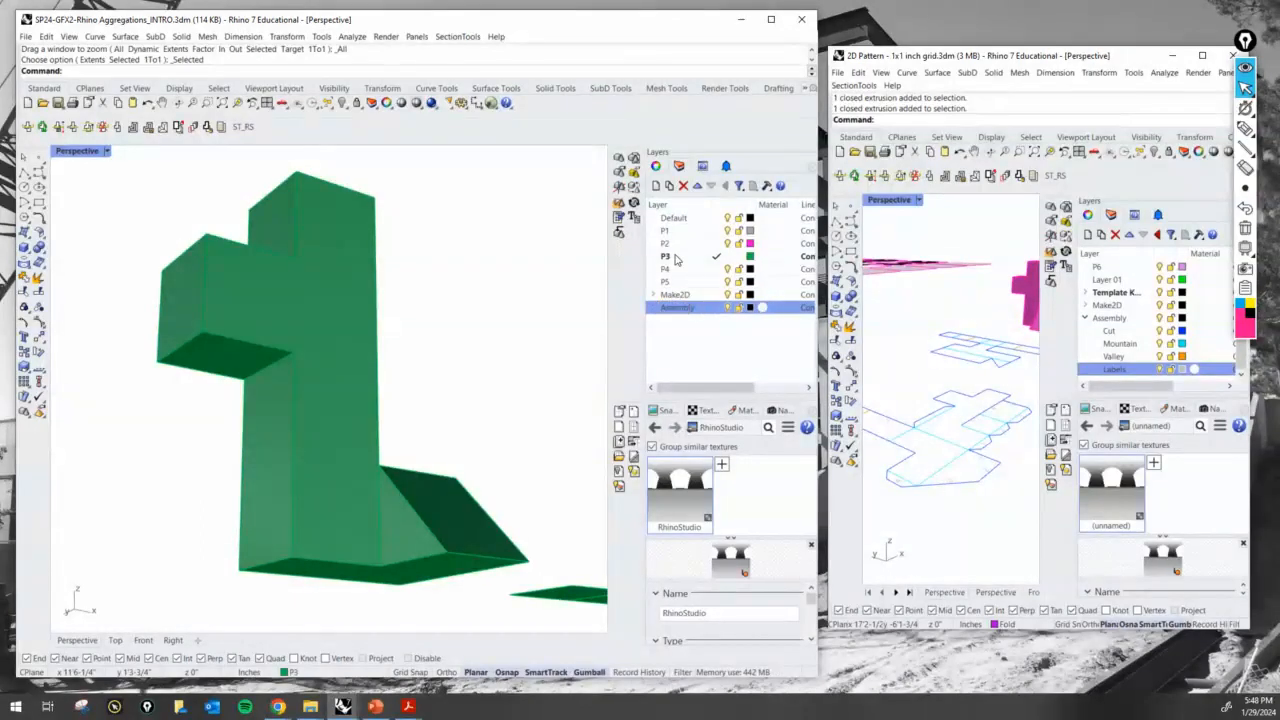
left_click(670, 187)
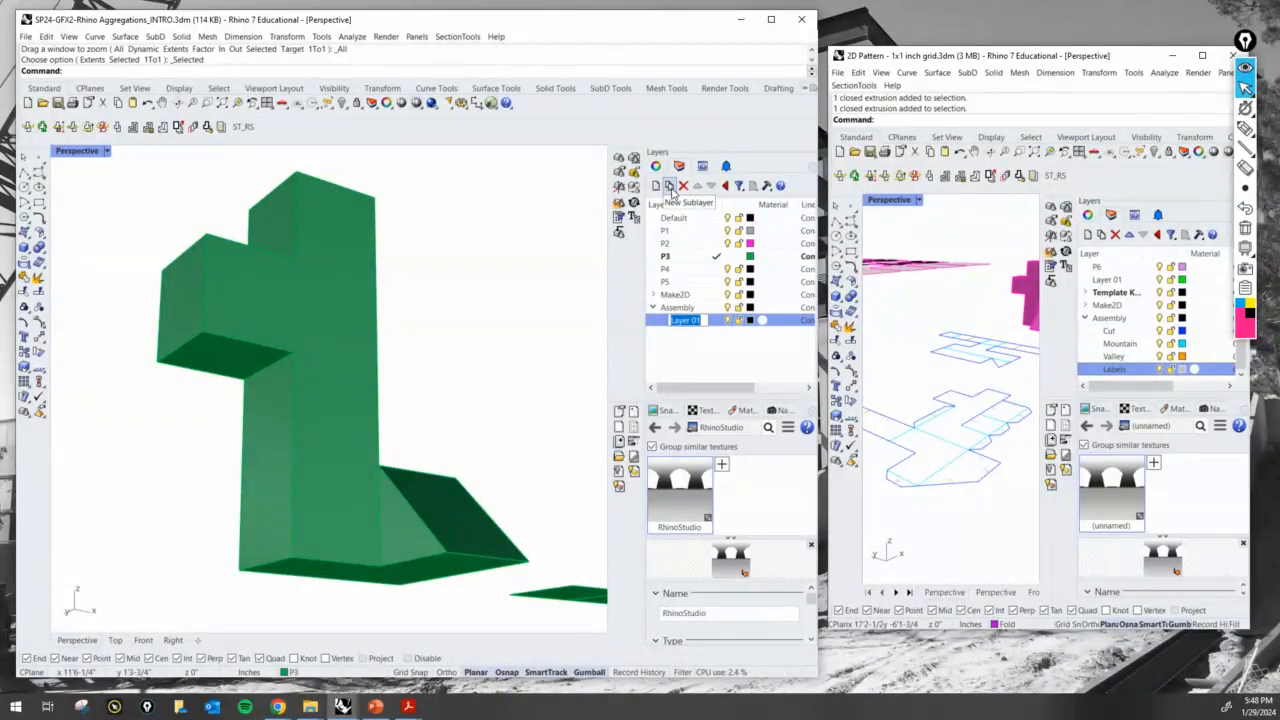
type("Cut")
key("Return")
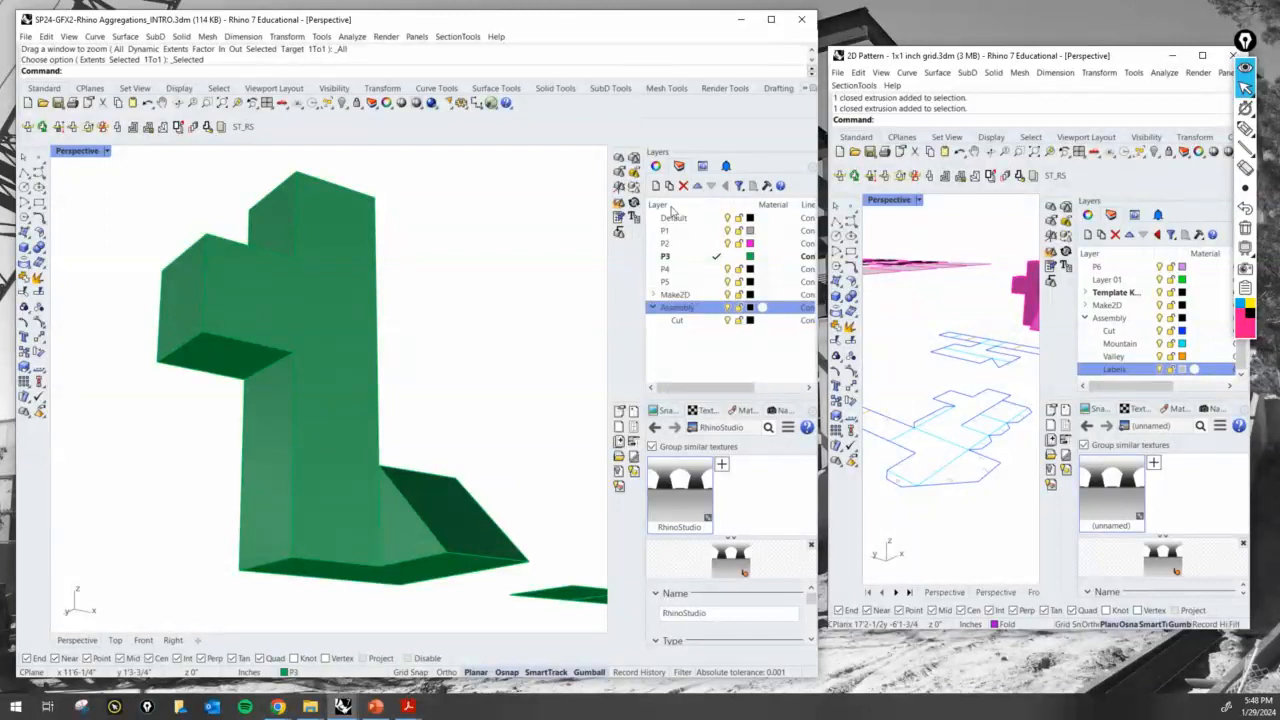
- Add sublayers named Mountain and Valley under the Assembly layer
left_click(670, 187)
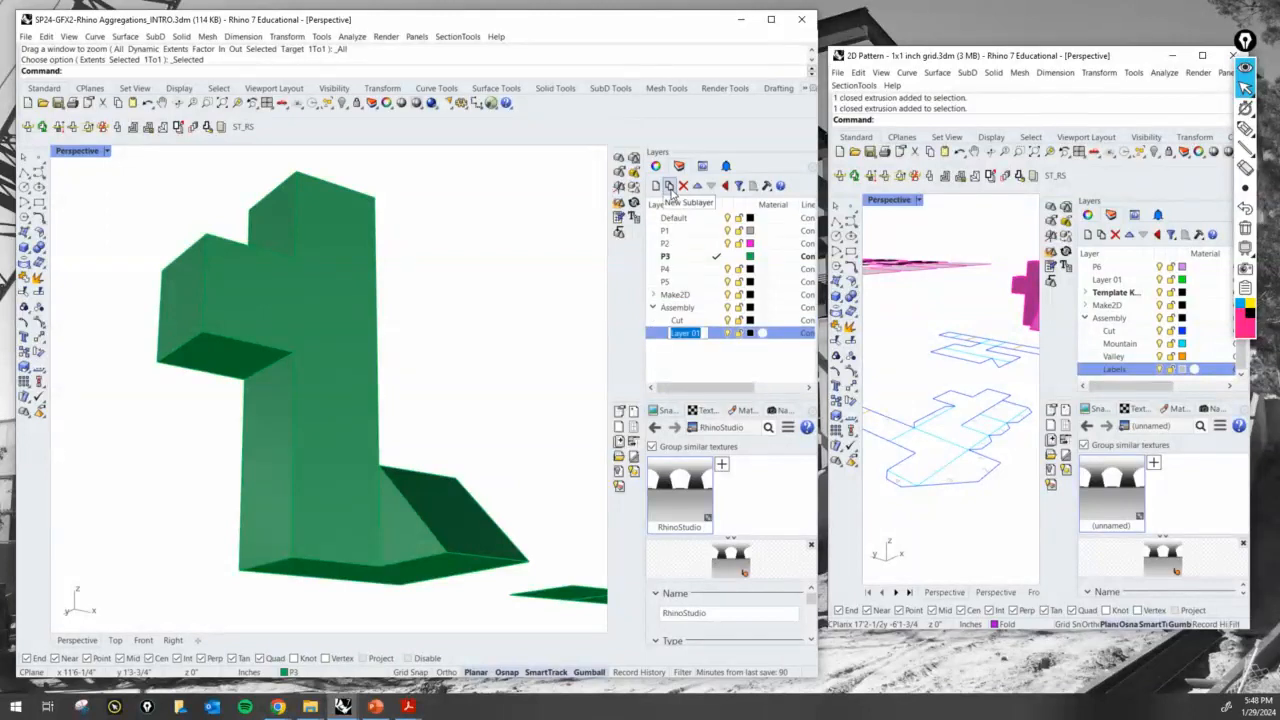
type("Mountain")
key("Return")
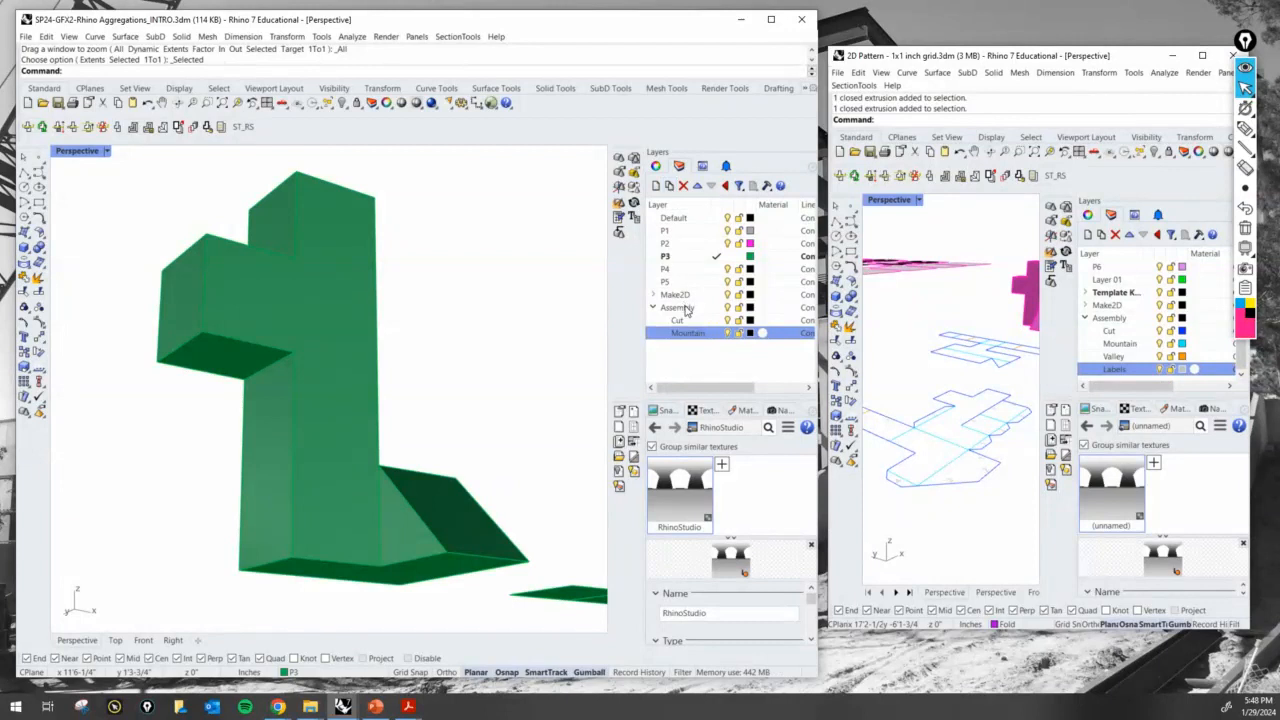
left_click(669, 187)
type("V")
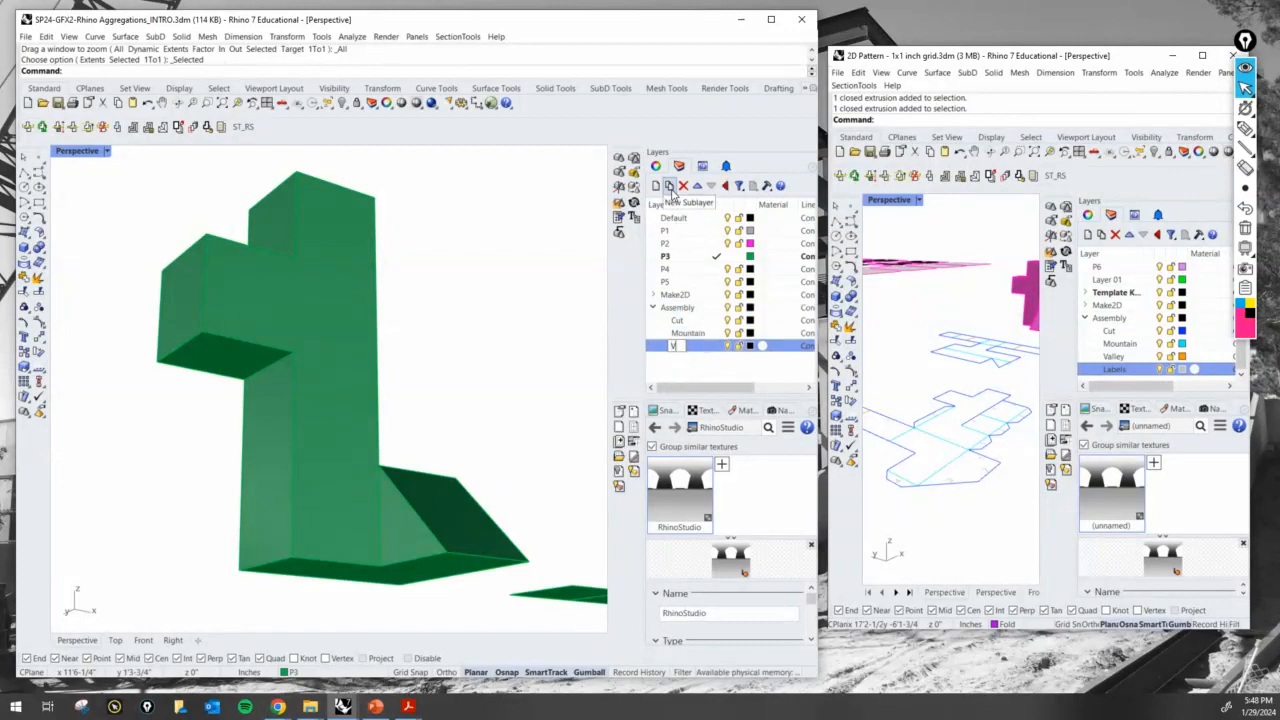
type("alleyu")
key("Return")
- Add a sublayer named Labels under the Assembly layer
left_click(679, 308)
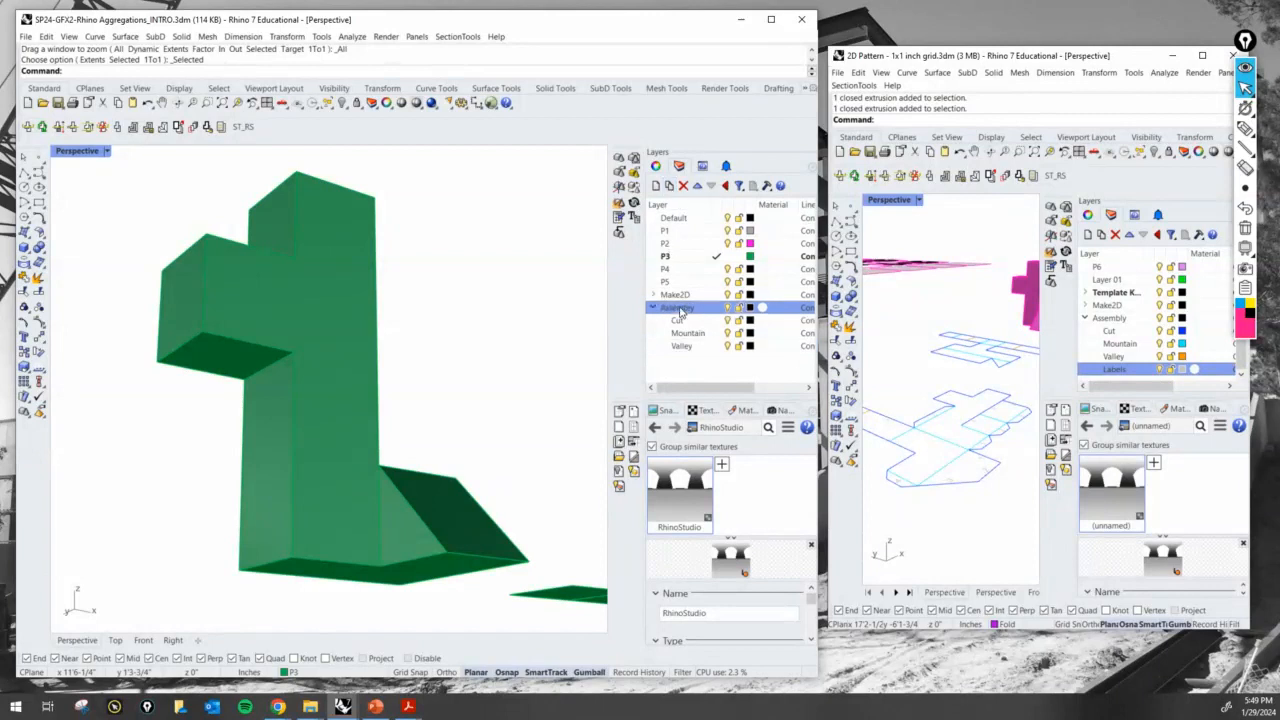
left_click(670, 187)
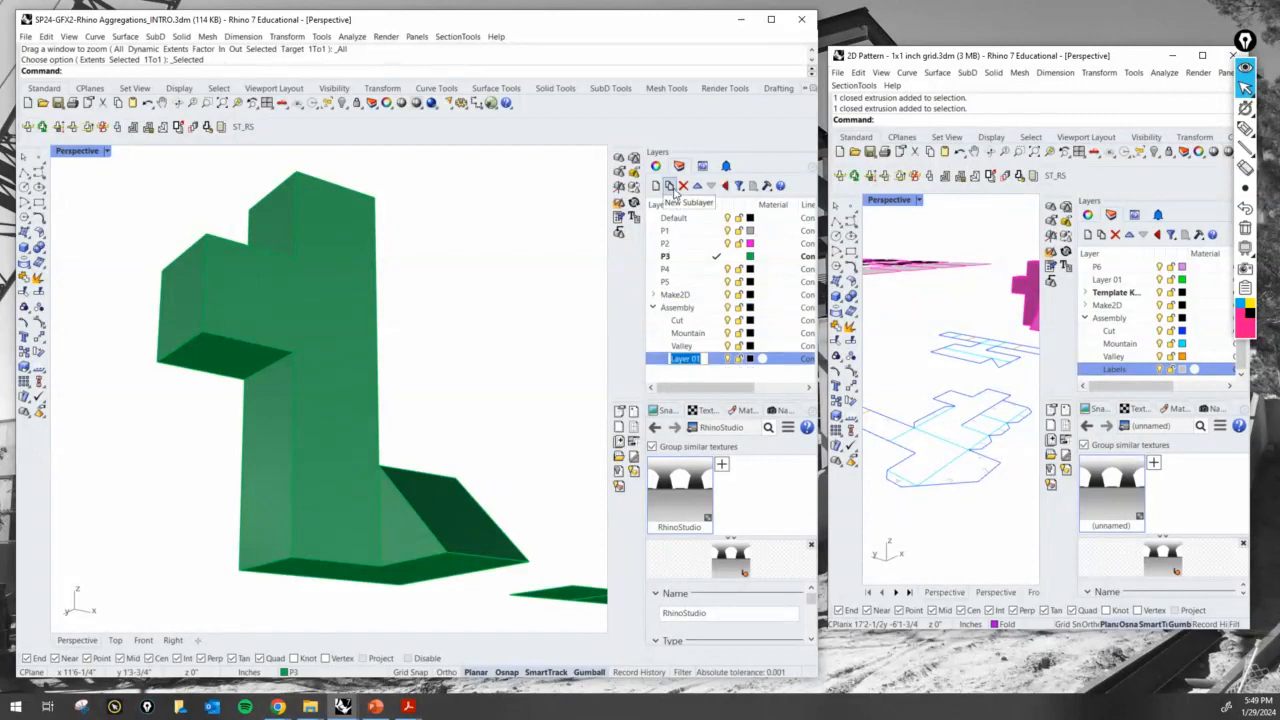
type("Labels")
key("Return")
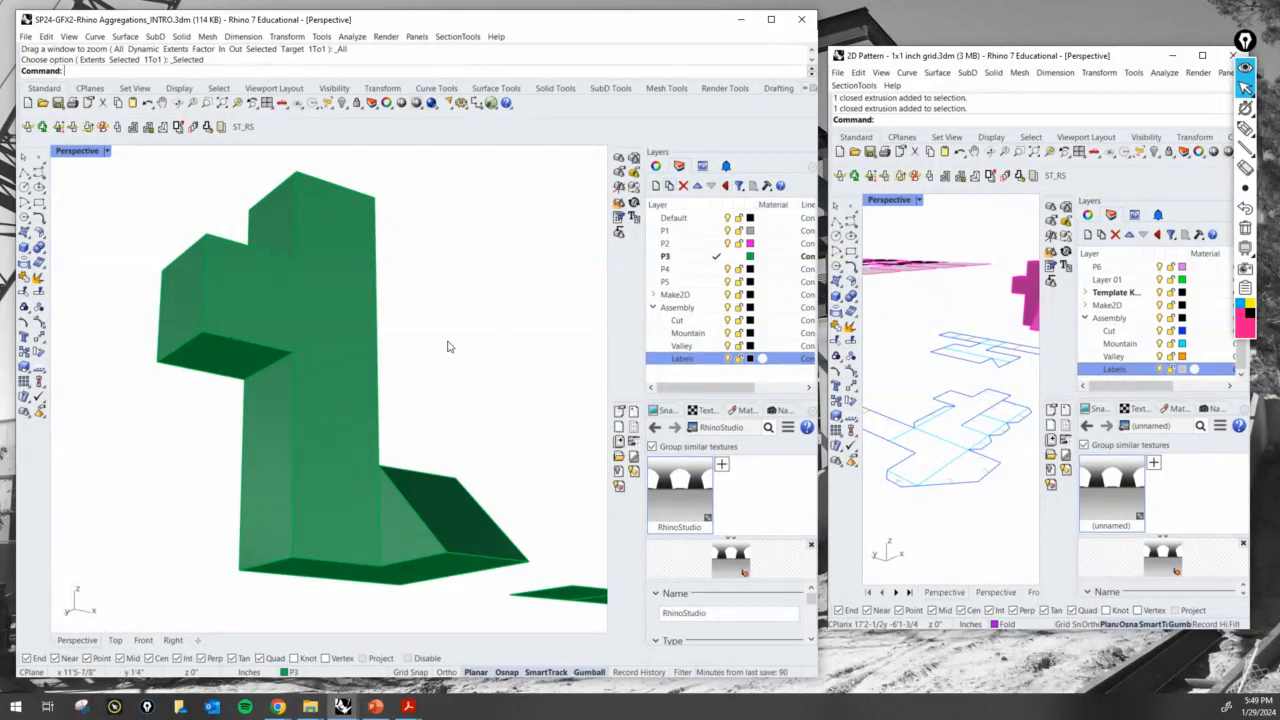
- Examine the flat unfolded surfaces and the Make2D linework lying beside the folded green models
scroll(447, 346, "down", 10)
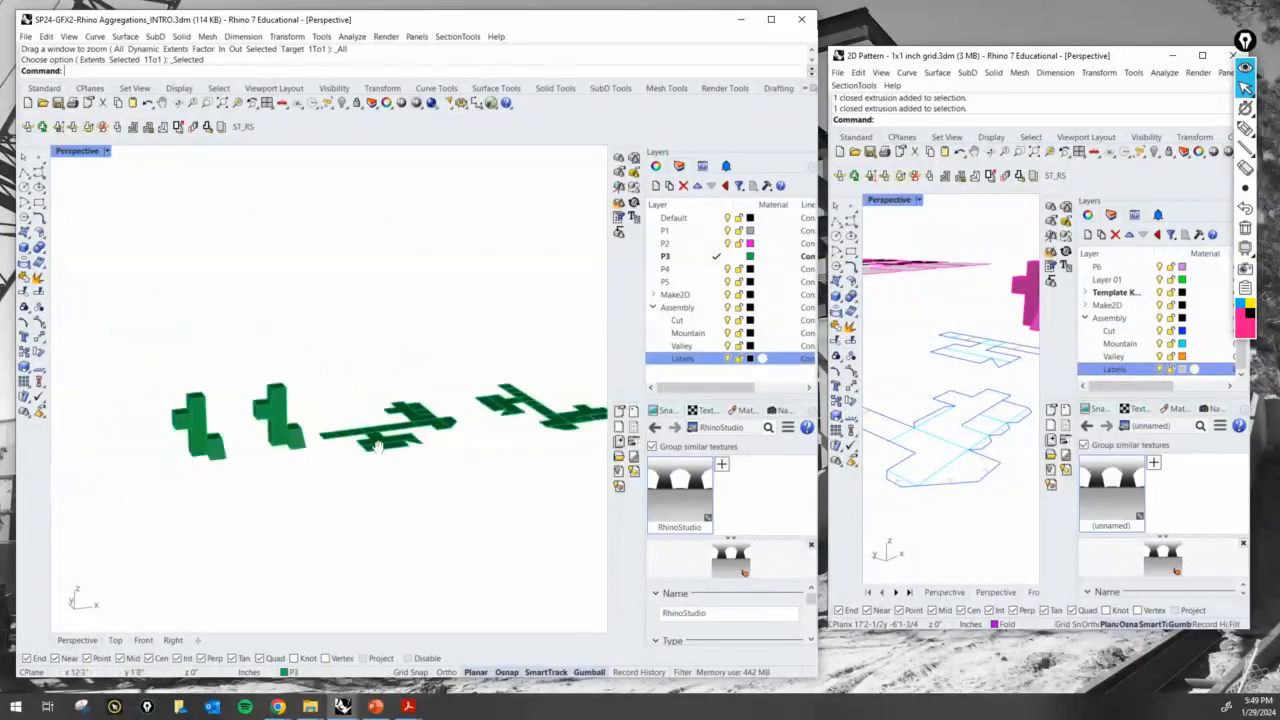
right_click_drag(378, 446, 291, 463, "shift")
right_click_drag(483, 431, 319, 451, "shift")
scroll(320, 452, "up", 8)
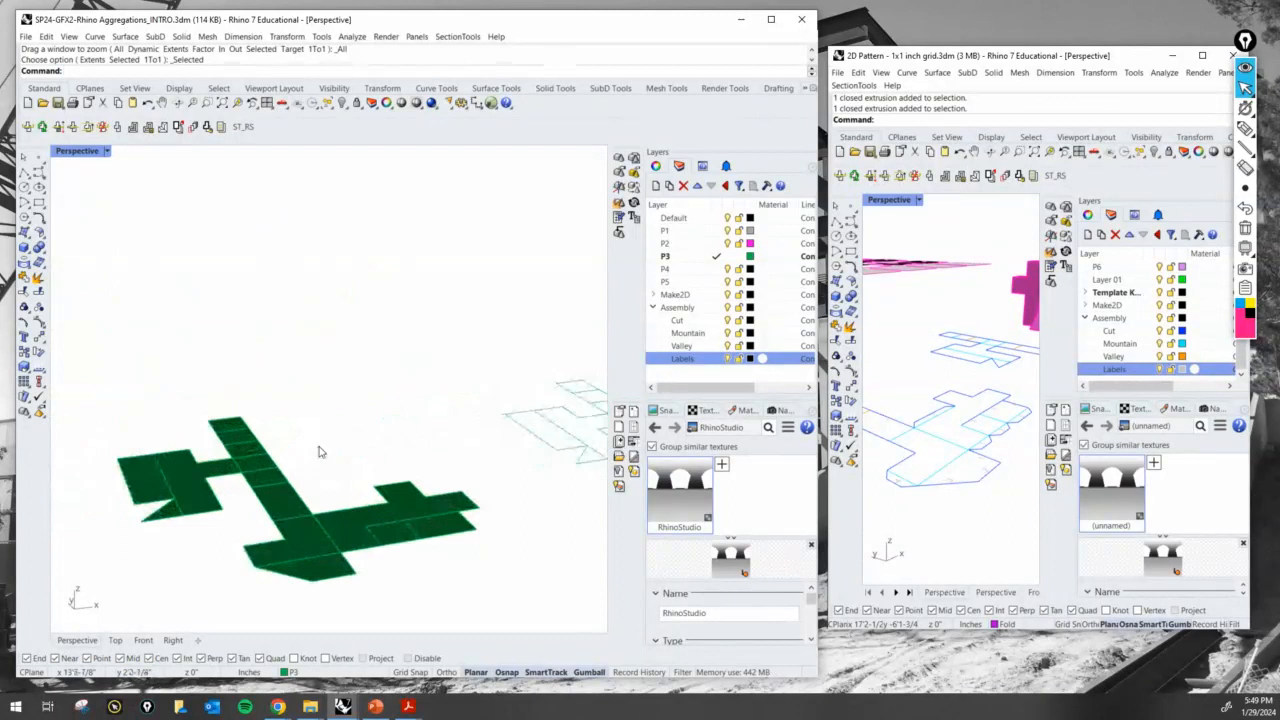
scroll(335, 452, "down", 9)
right_click_drag(405, 475, 391, 506)
scroll(399, 458, "up", 8)
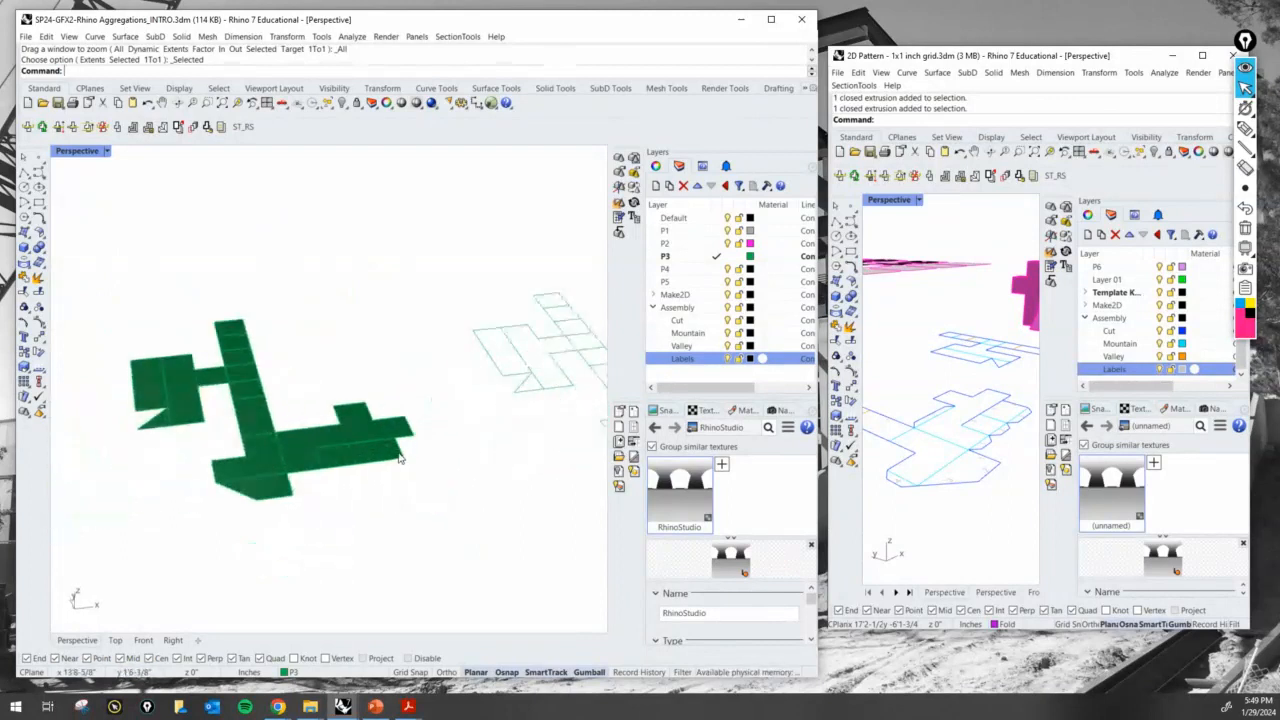
right_click_drag(400, 458, 318, 438, "shift")
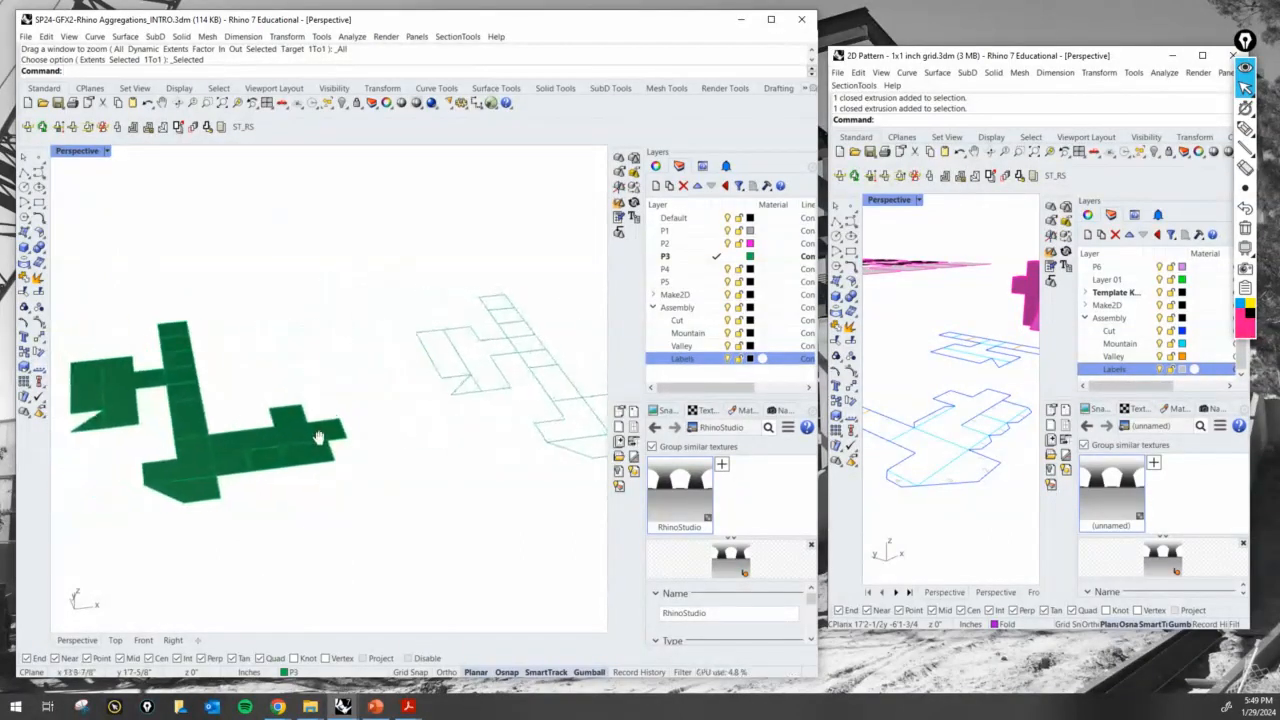
scroll(205, 453, "up", 5)
scroll(248, 442, "down", 10)
right_click_drag(252, 463, 170, 473, "shift")
scroll(330, 464, "down", 8)
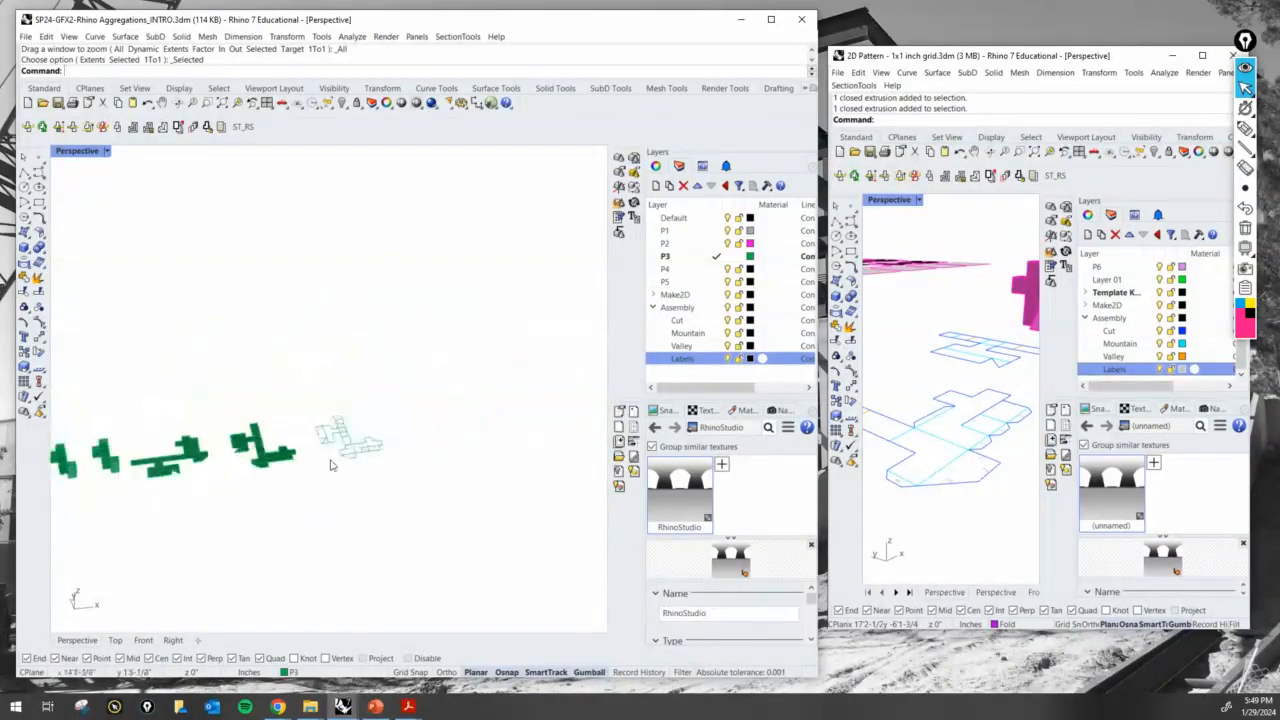
right_click_drag(332, 465, 390, 477)
scroll(330, 484, "up", 6)
right_click_drag(303, 490, 311, 486)
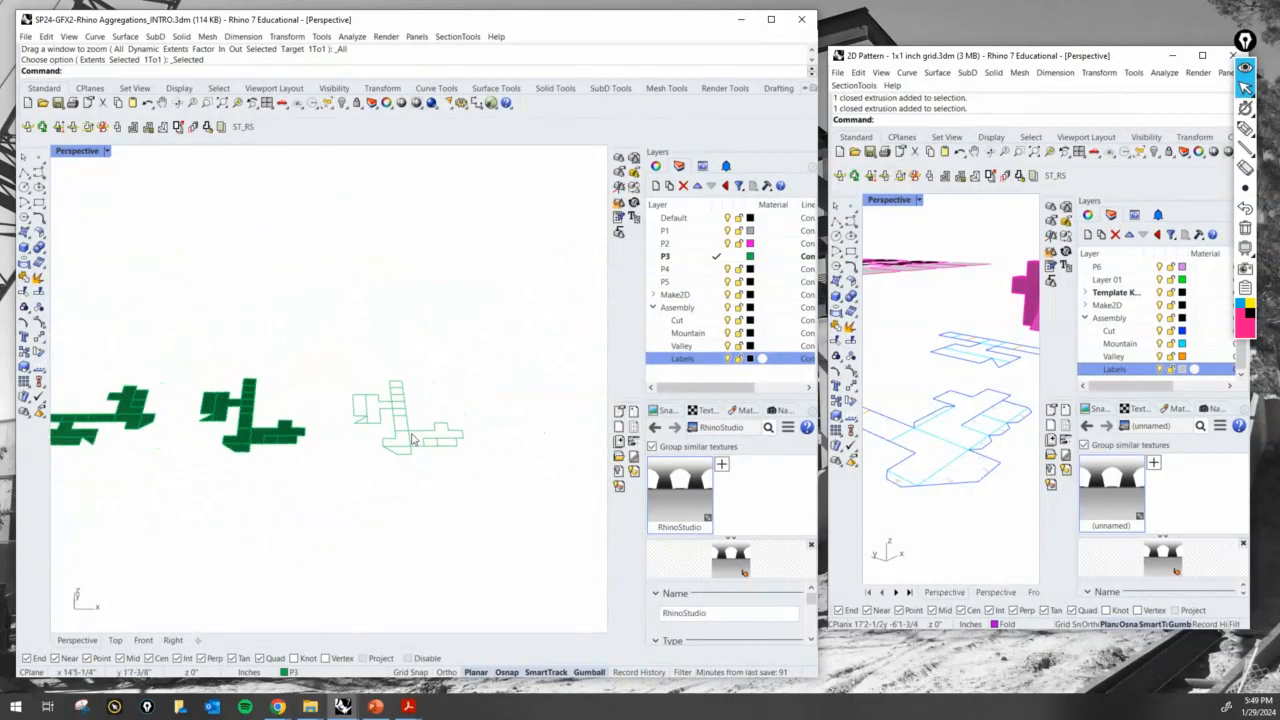
left_click_drag(484, 497, 257, 357)
left_click_drag(183, 313, 183, 313)
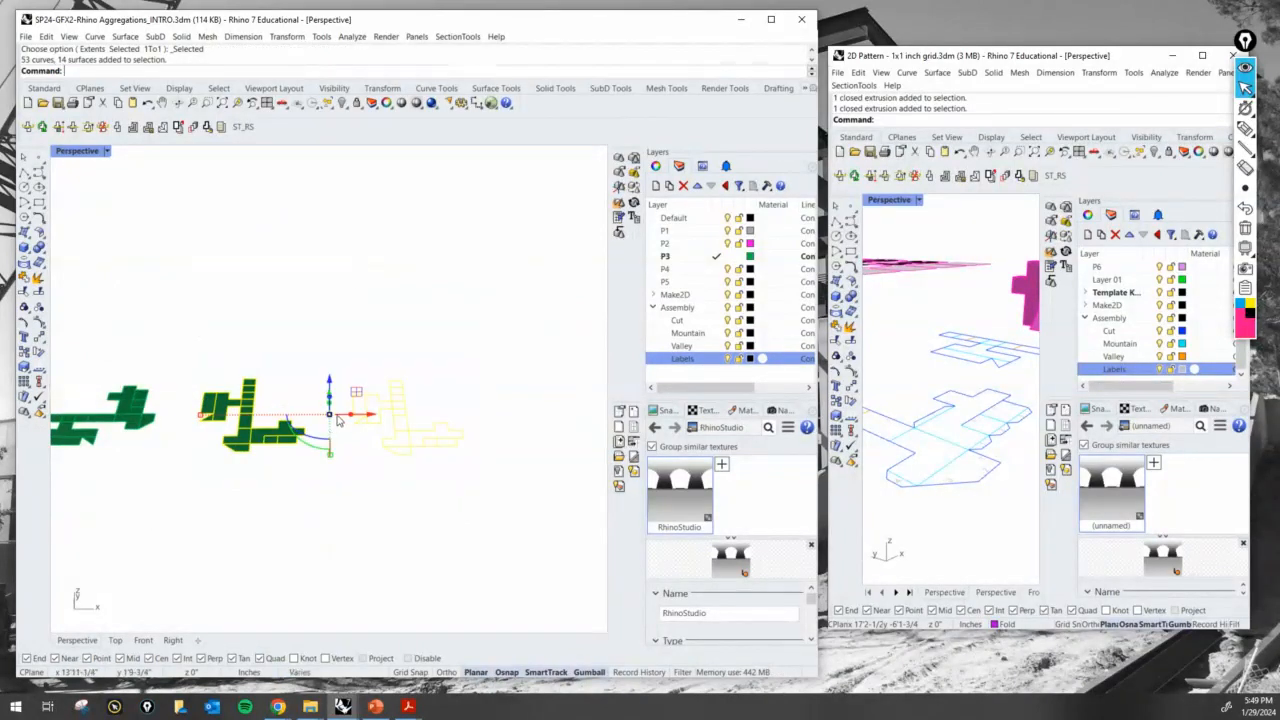
left_click_drag(355, 432, 522, 449)
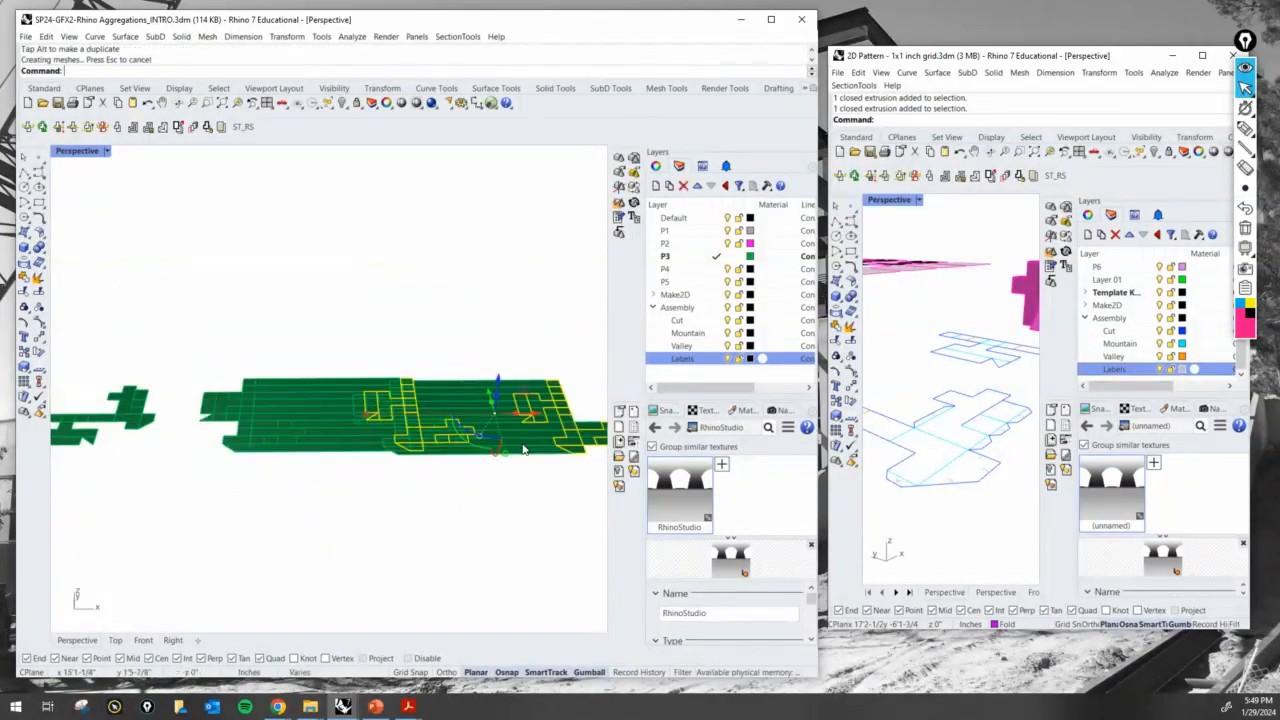
key("ctrl+z")
- Move the last unfolded surface pattern together with its Make2D linework farther along X, away from the other unfolded shapes
left_click_drag(494, 518, 178, 300)
left_click_drag(372, 420, 553, 451)
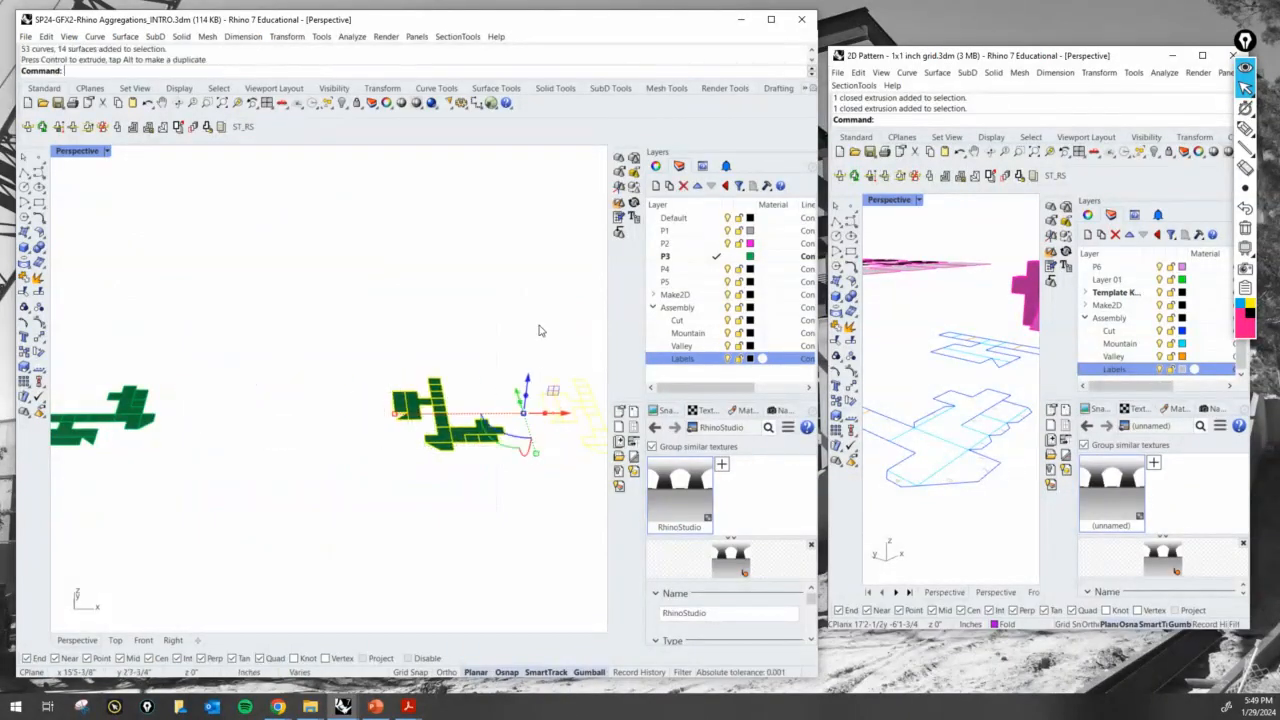
left_click(516, 280)
- Copy the moved unfolded surface pattern straight back along X, beside the earlier unfolded shapes
right_click(516, 280)
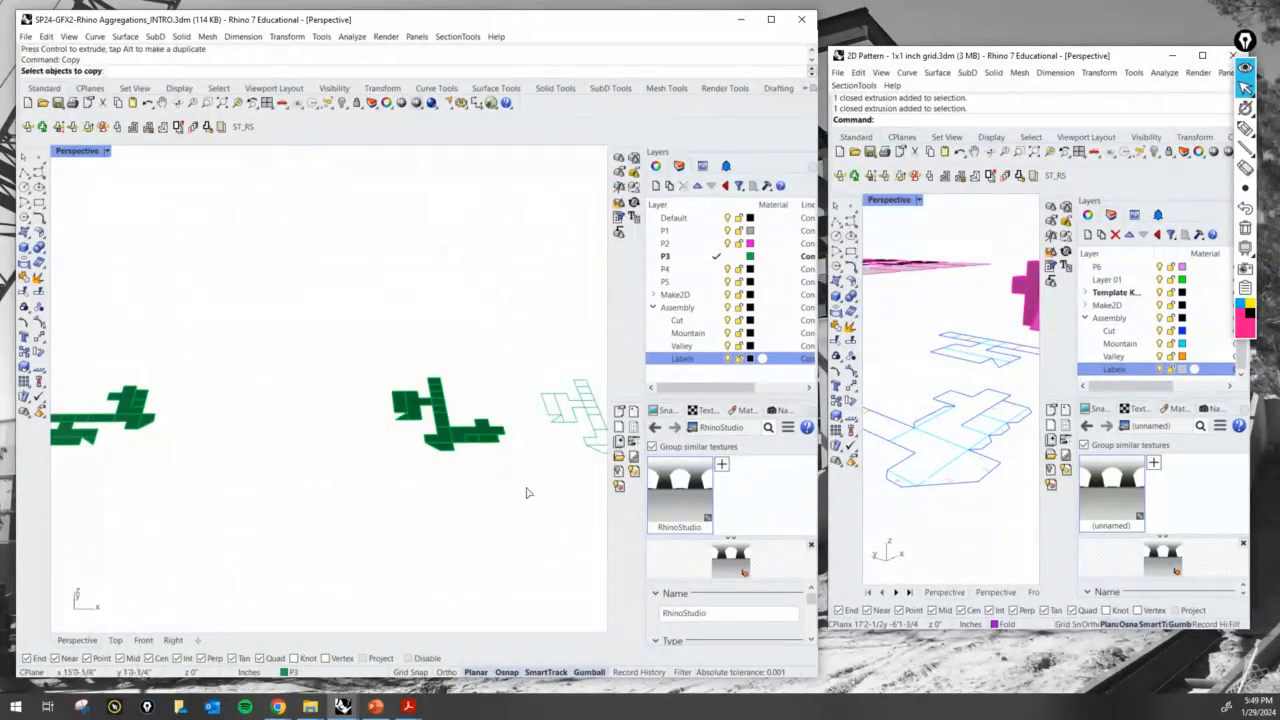
left_click(470, 425)
key("Return")
left_click(493, 487)
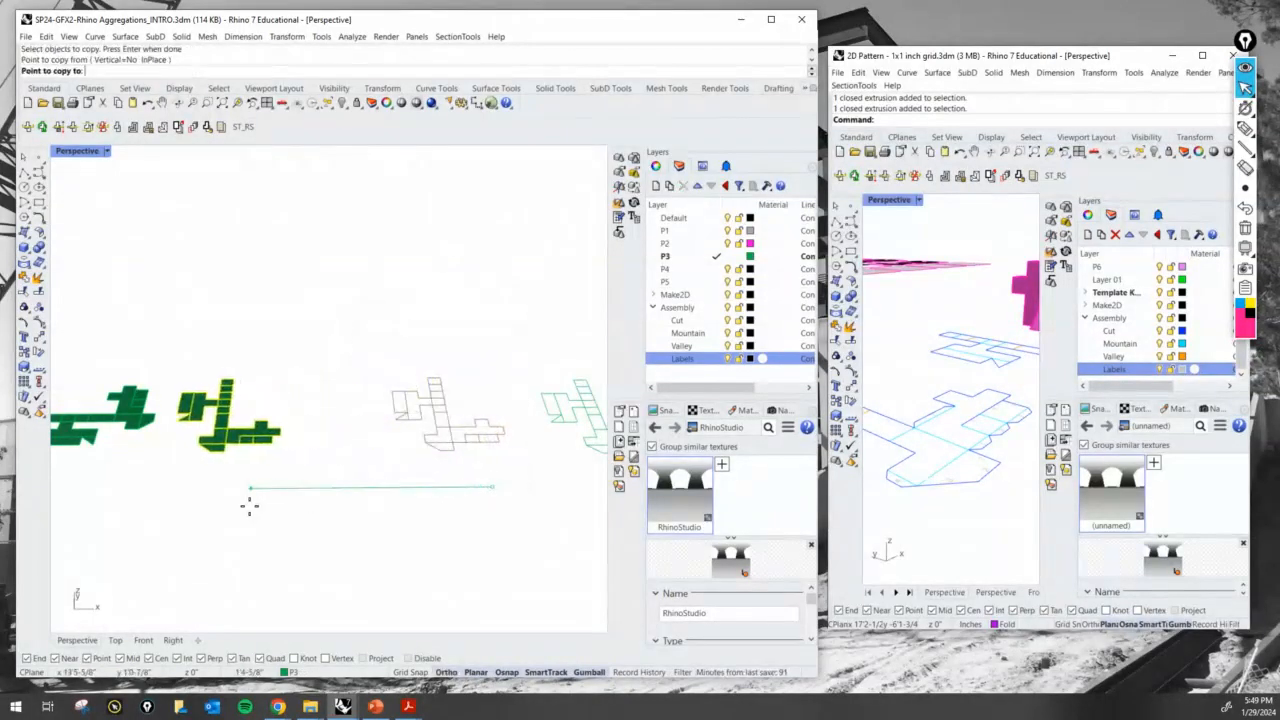
left_click(249, 506)
key("Return")
- Shift the outer unfolded surface pattern and its Make2D linework farther along X, away from the copied pattern
scroll(294, 503, "down", 5)
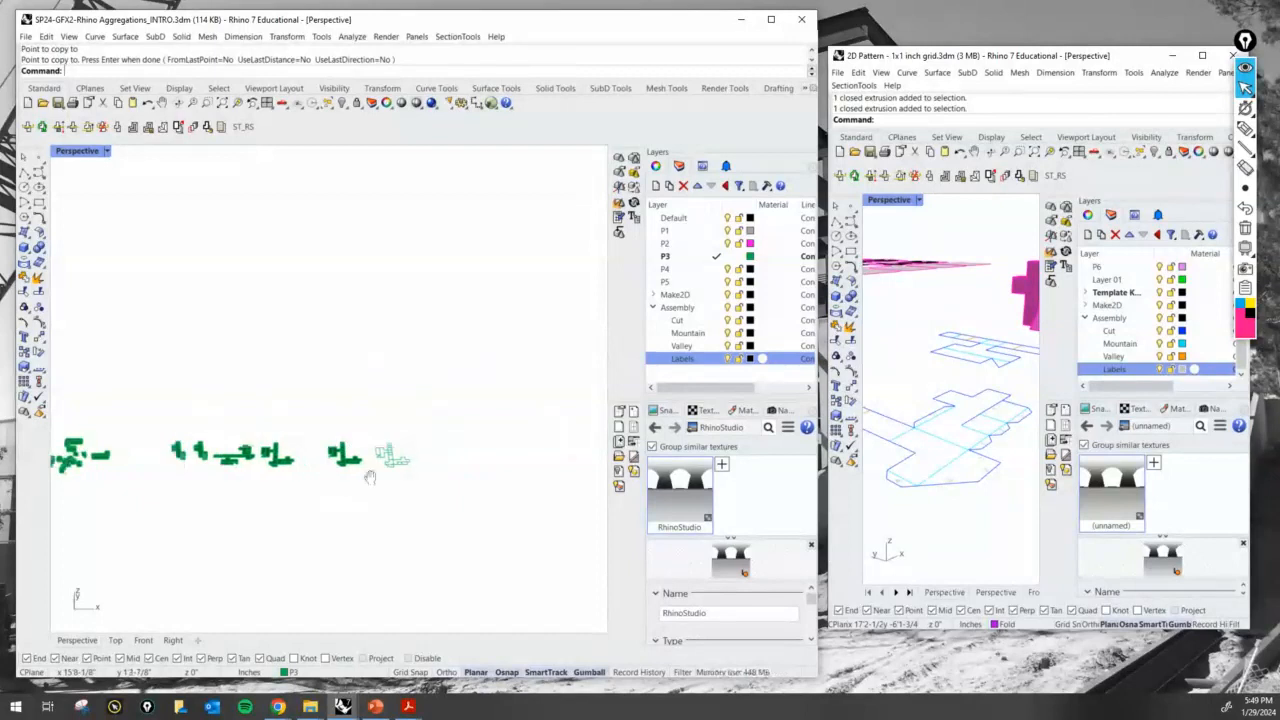
scroll(340, 478, "up", 5)
left_click_drag(480, 505, 180, 358)
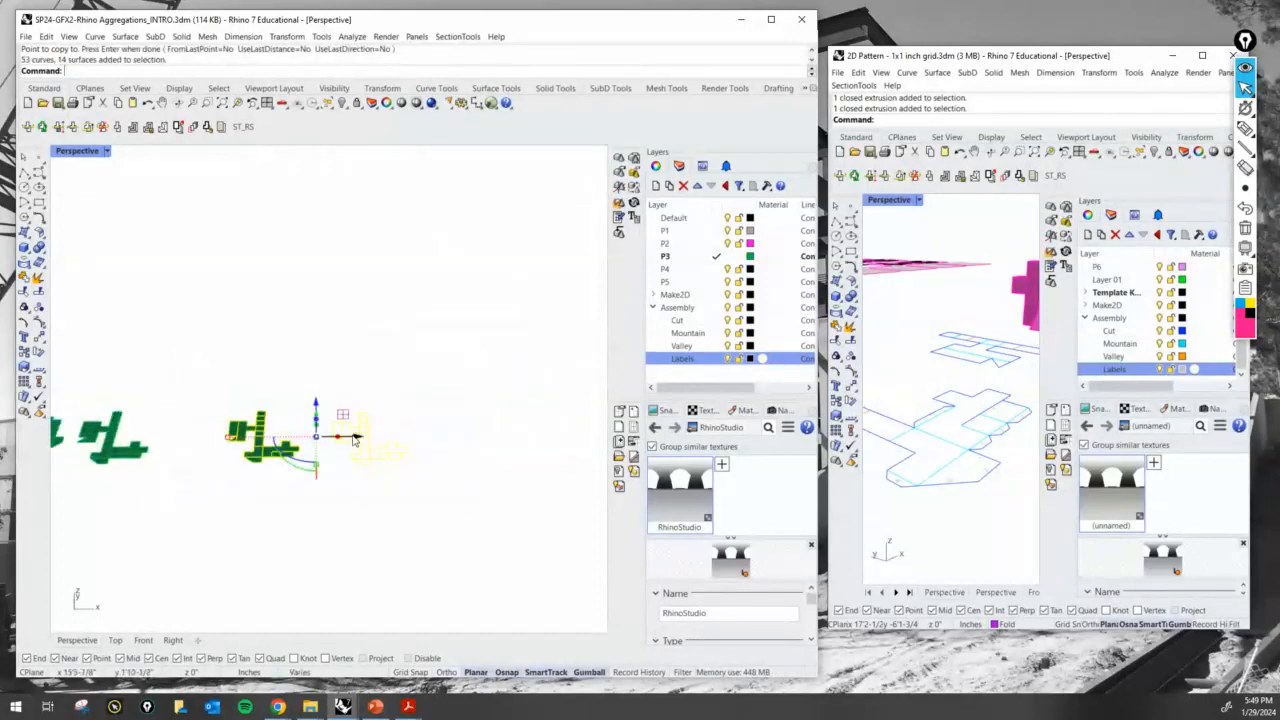
left_click_drag(356, 438, 419, 444)
left_click(409, 386)
- Move the Make2D linework closer to its unfolded surface pattern along X
scroll(408, 440, "up", 6)
right_click_drag(480, 430, 425, 480, "shift")
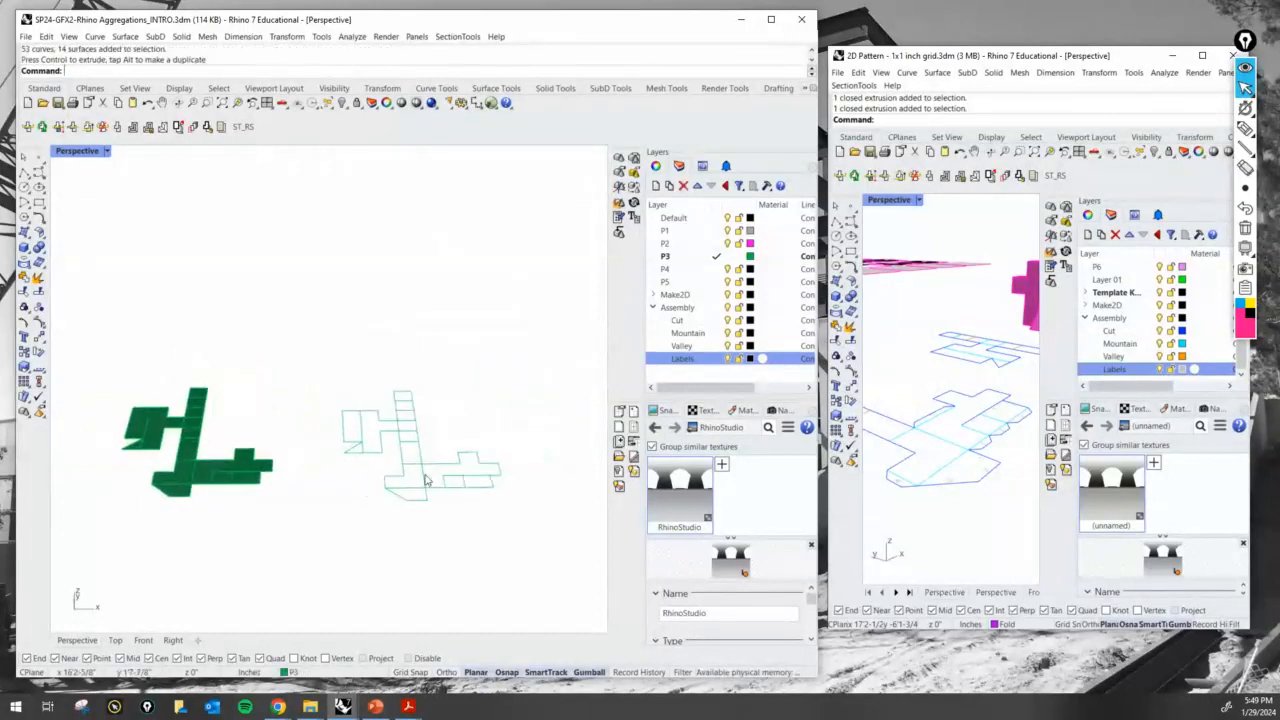
left_click_drag(528, 531, 317, 366)
left_click_drag(425, 443, 408, 445)
left_click(280, 330)
scroll(326, 427, "up", 4)
right_click_drag(290, 500, 368, 460, "shift")
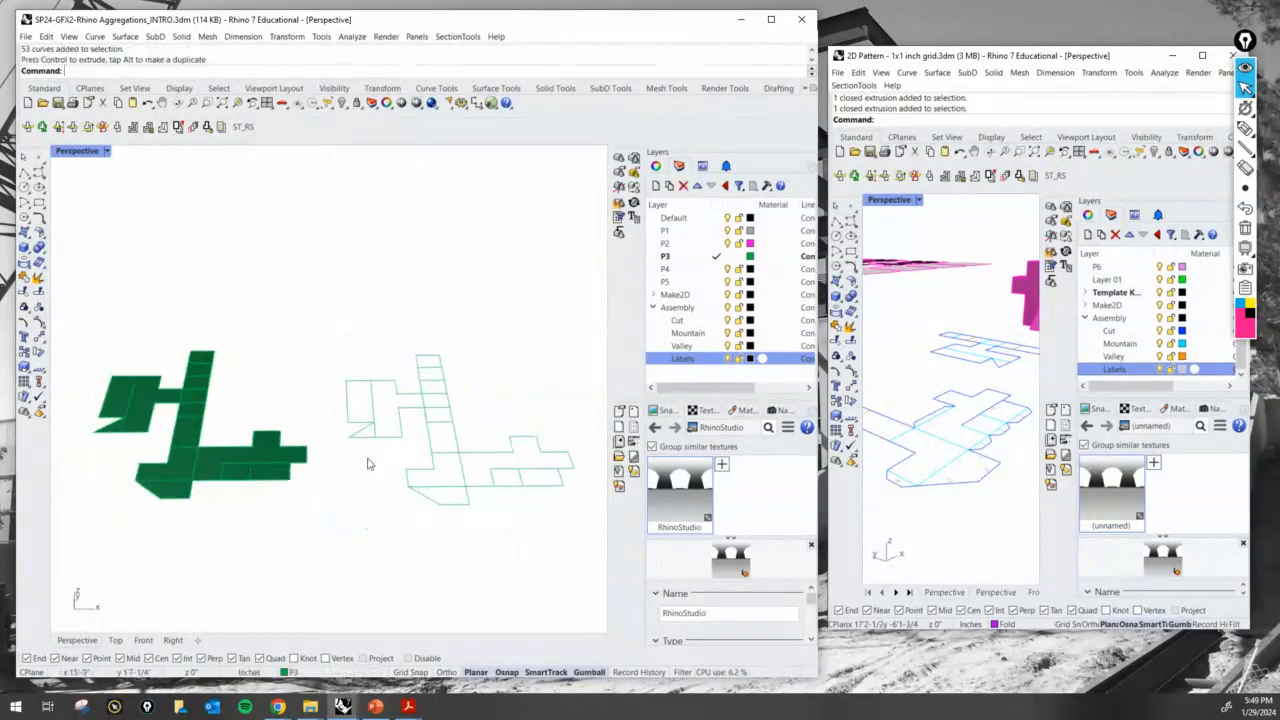
- Switch to the maximized 2D Pattern - 1x1 inch grid file and set its enlarged Perspective viewport to the Top view
double_click(1021, 58)
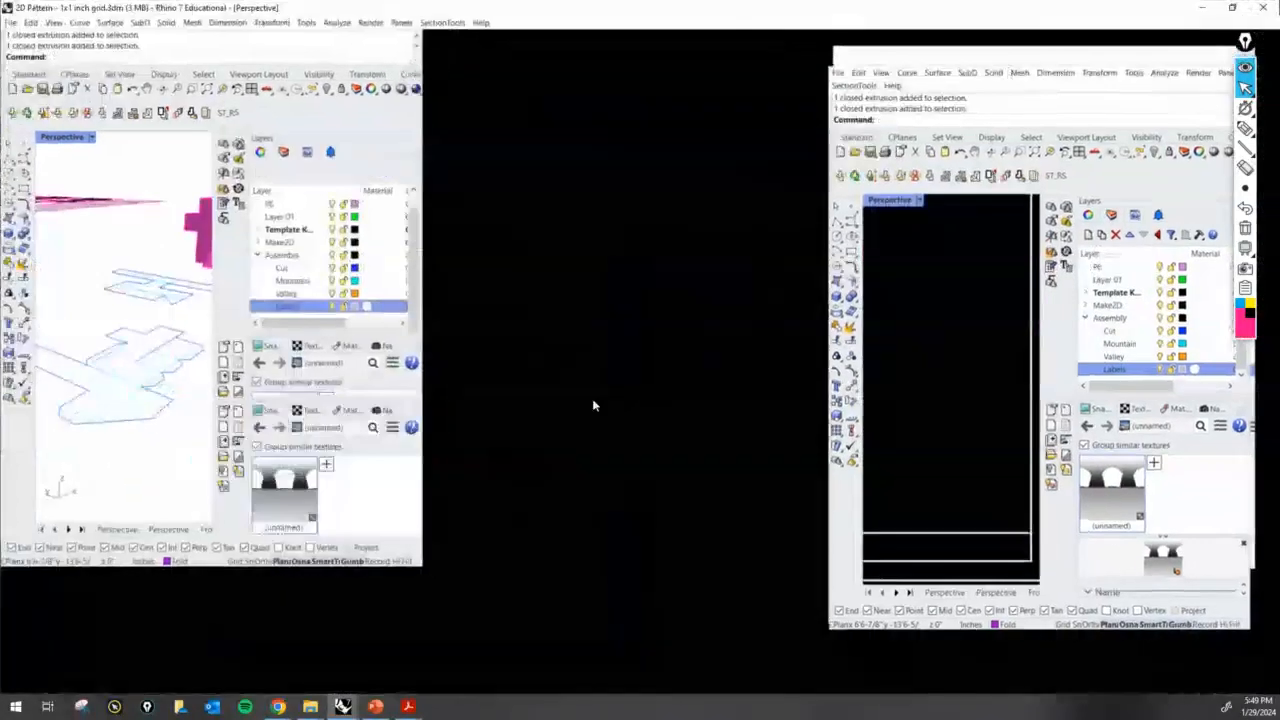
scroll(610, 450, "down", 5)
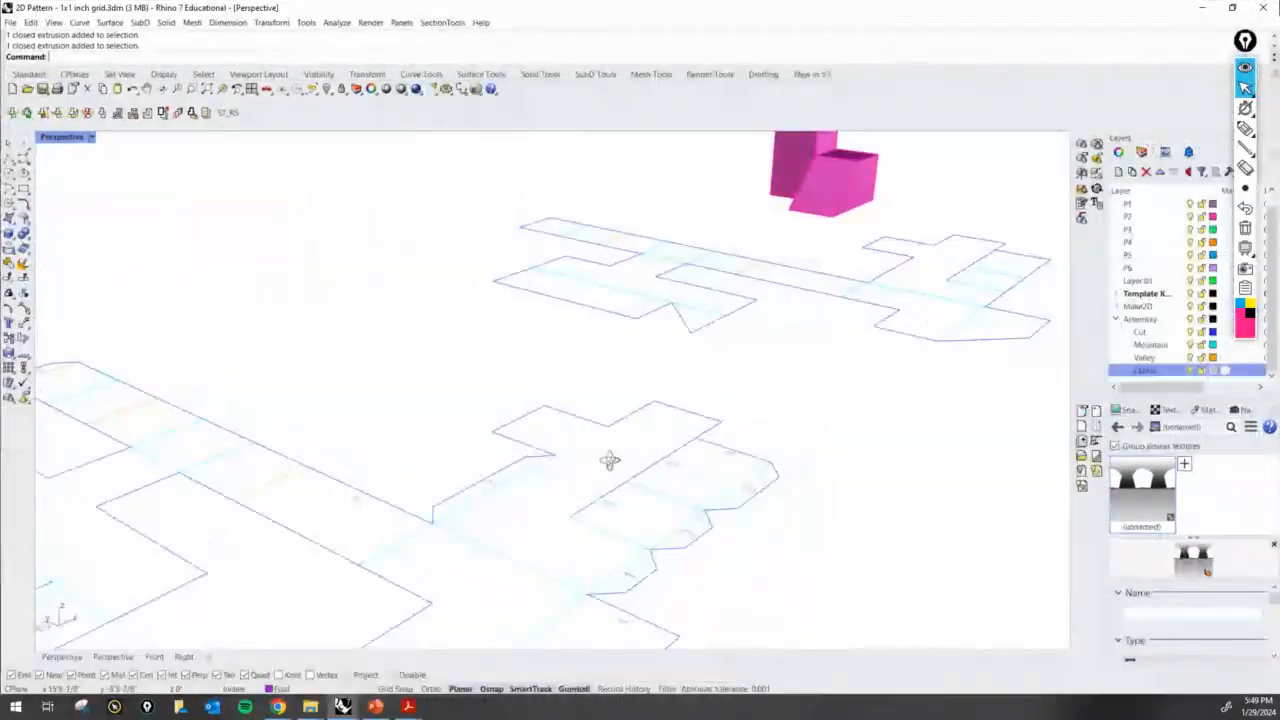
double_click(58, 140)
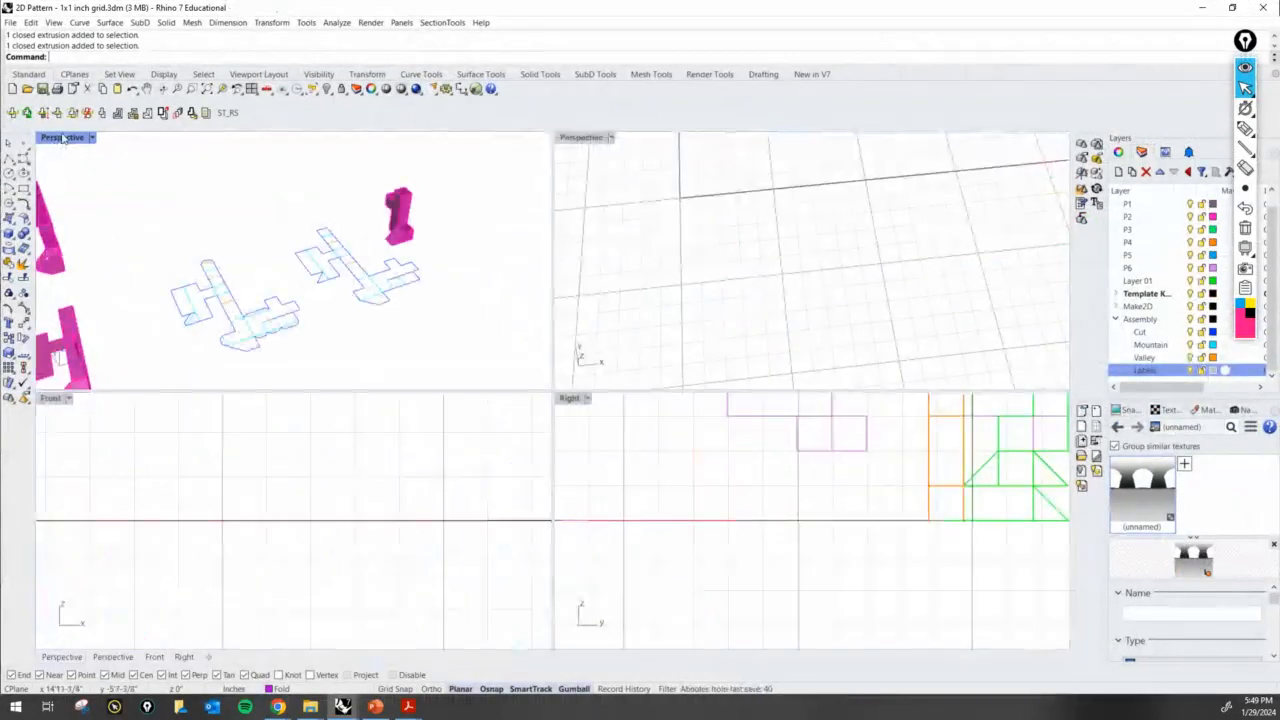
double_click(67, 141)
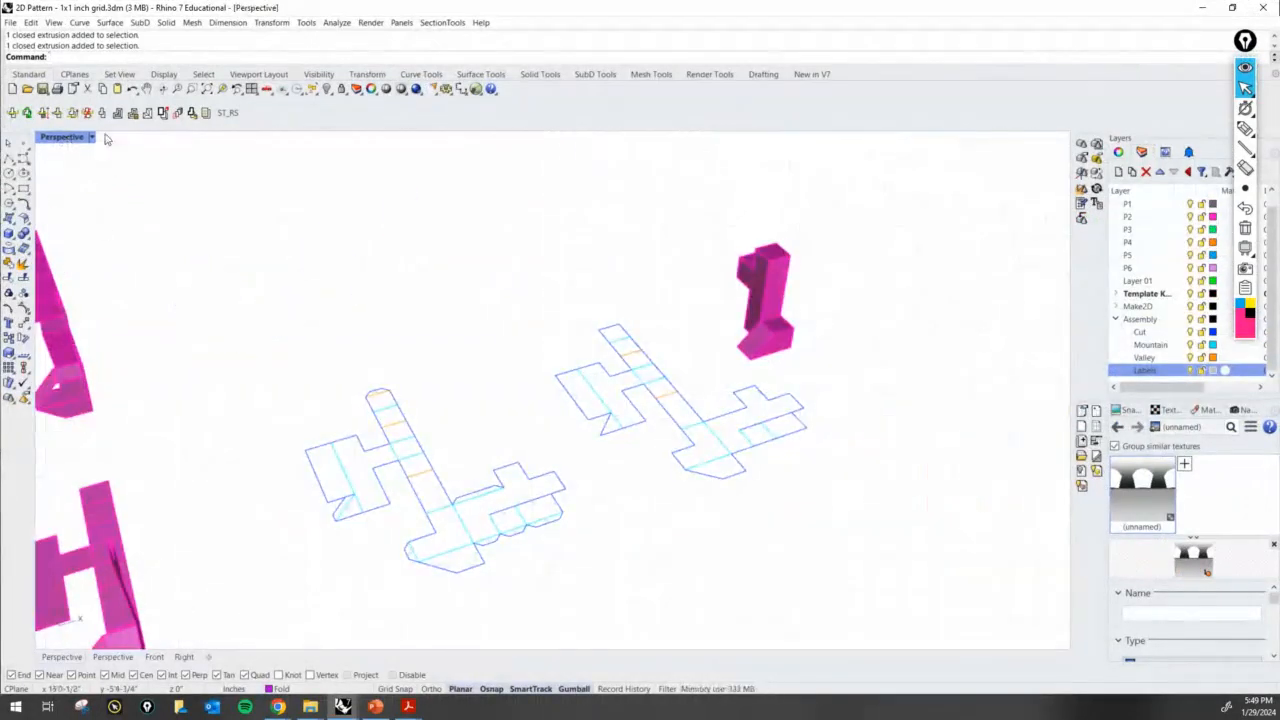
double_click(88, 141)
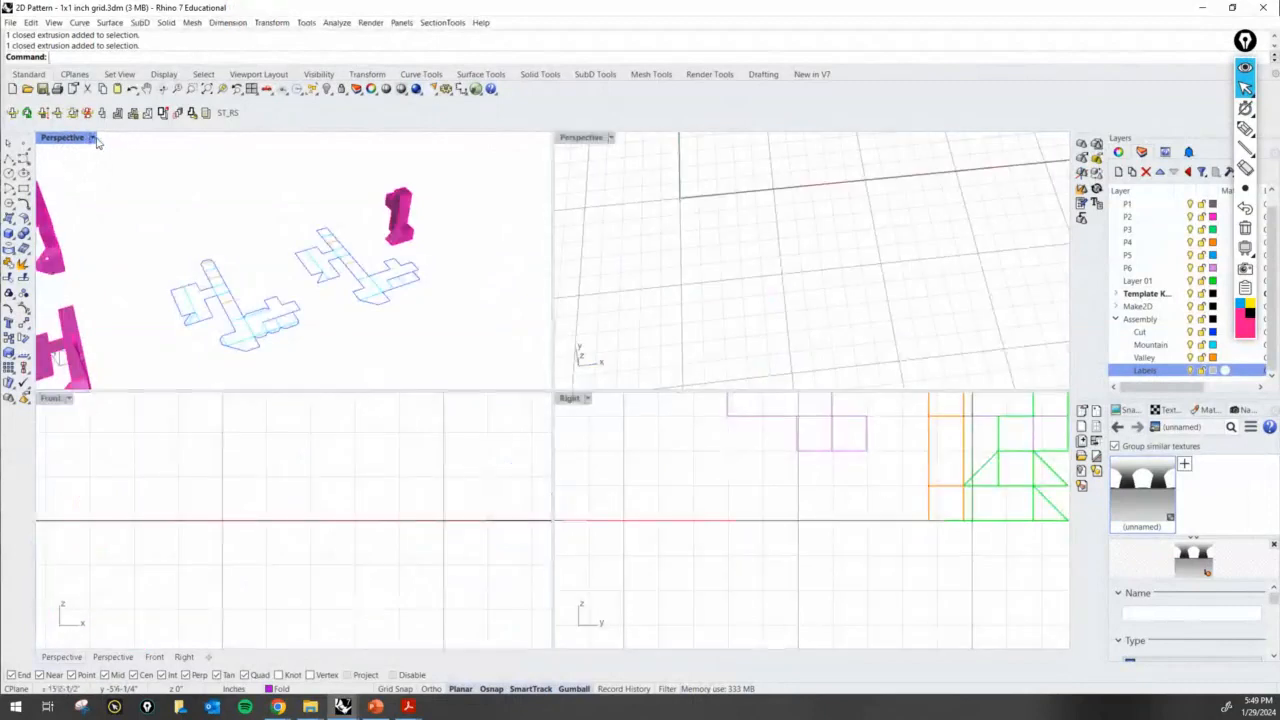
left_click(92, 138)
mouse_move(171, 394)
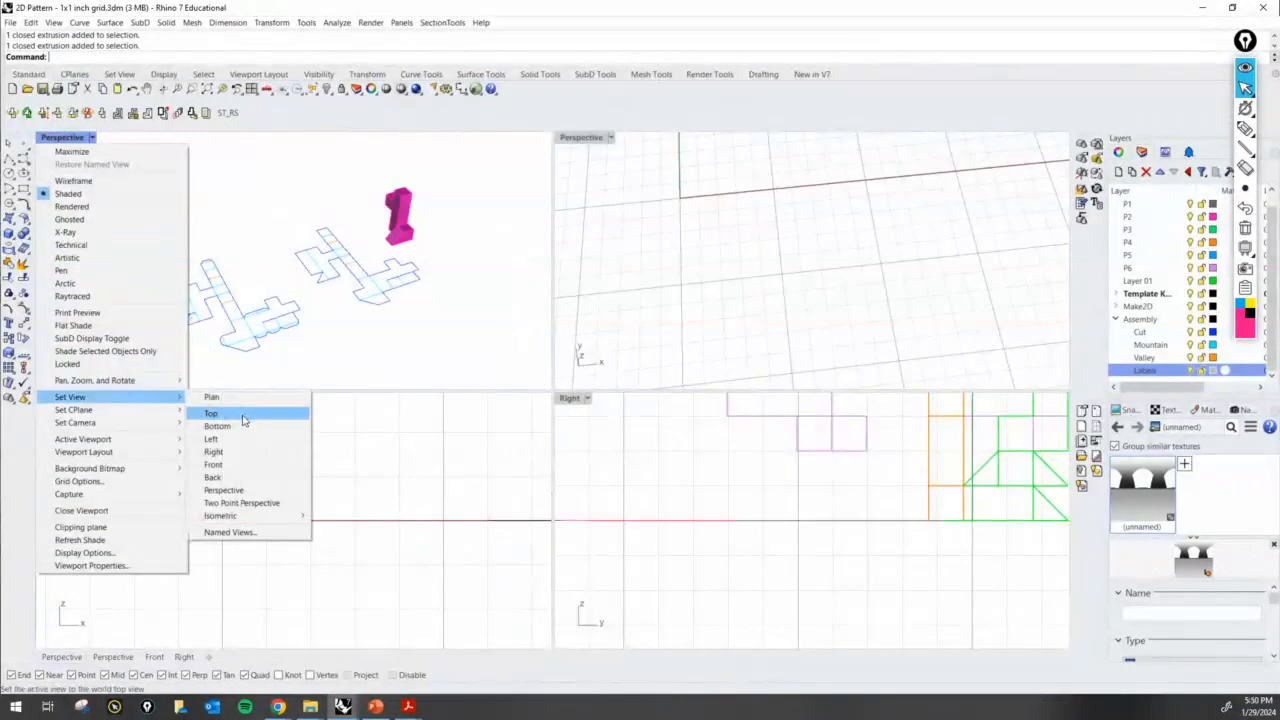
left_click(248, 413)
double_click(48, 138)
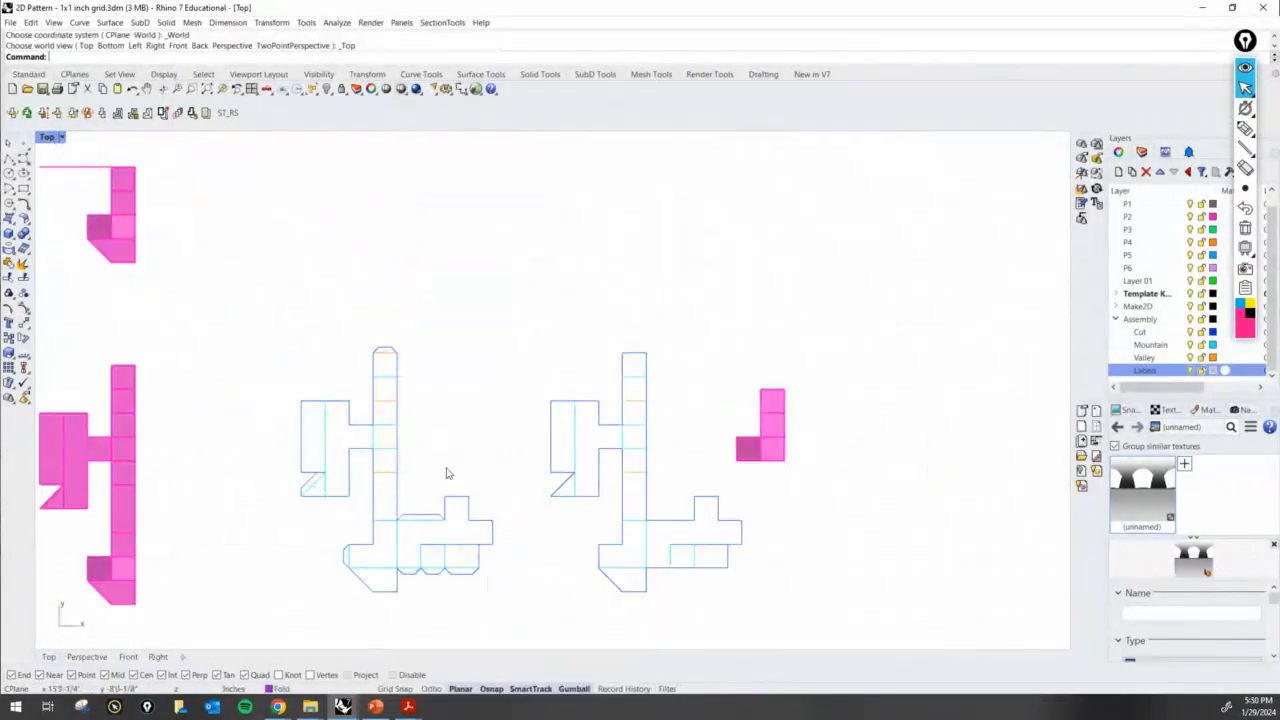
- Mark the Cut layer in pink pen, link it to the tabbed pattern and trace the outer cut edges, clearing the marks
scroll(457, 409, "up", 5)
right_click_drag(406, 509, 487, 450)
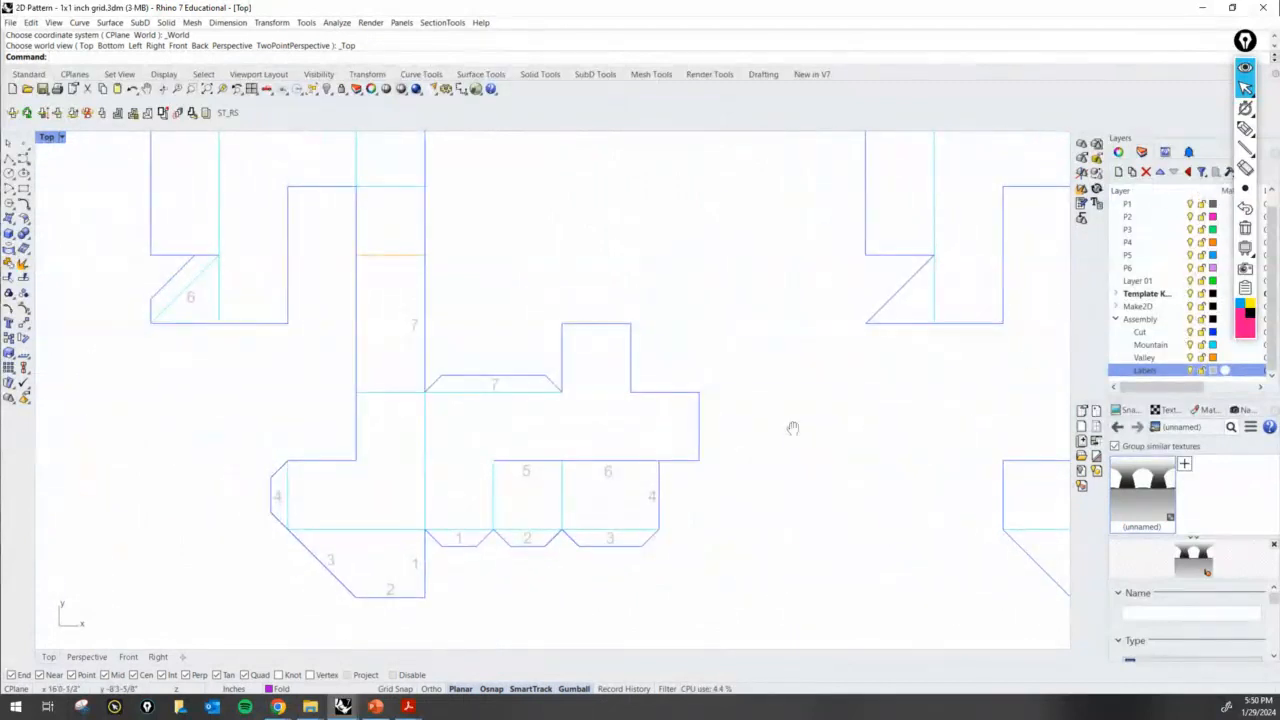
right_click_drag(791, 429, 823, 431)
left_click(1245, 110)
left_click(1245, 128)
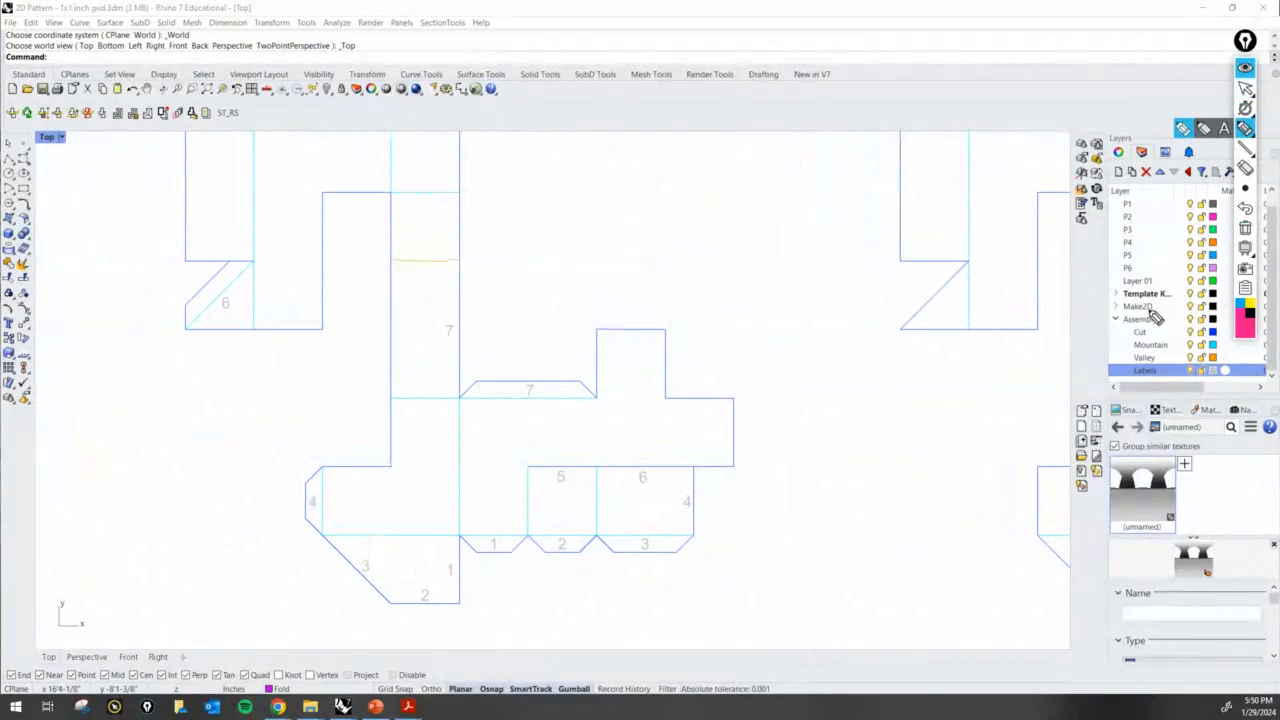
left_click_drag(1133, 339, 1155, 339)
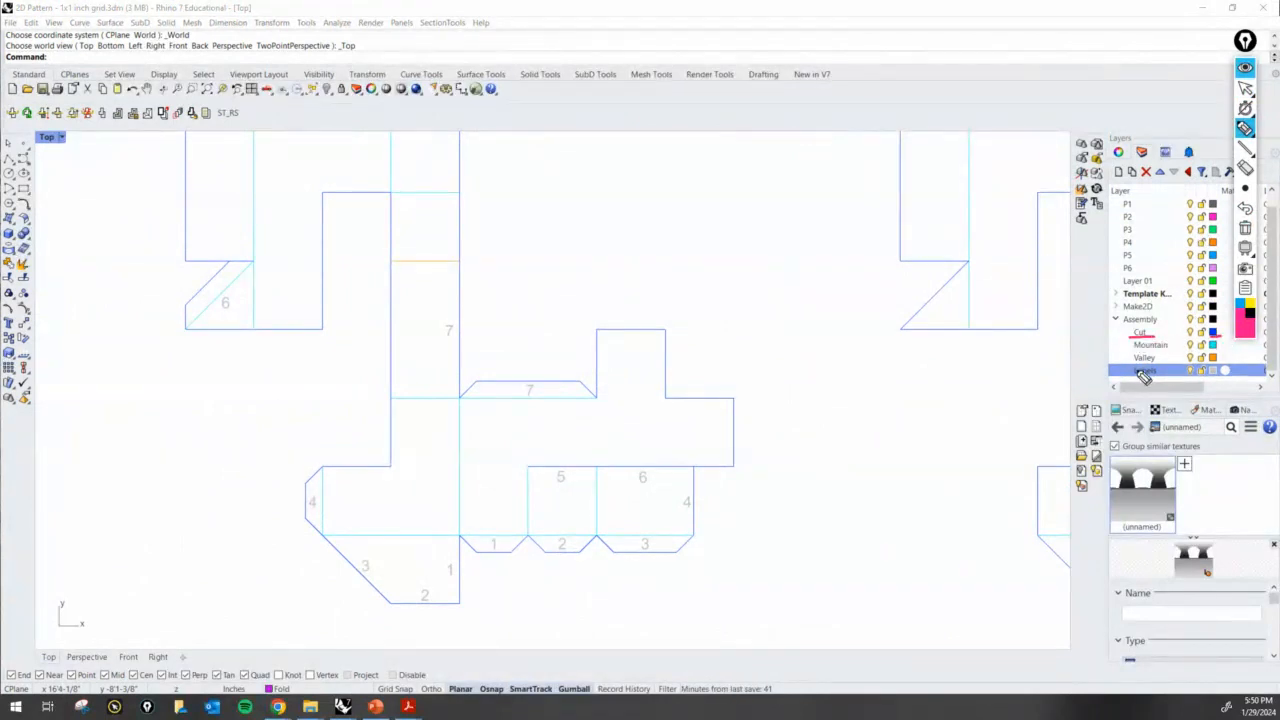
mouse_move(1125, 332)
left_mouse_down()
mouse_move(700, 280)
mouse_move(646, 323)
mouse_move(664, 330)
left_mouse_up()
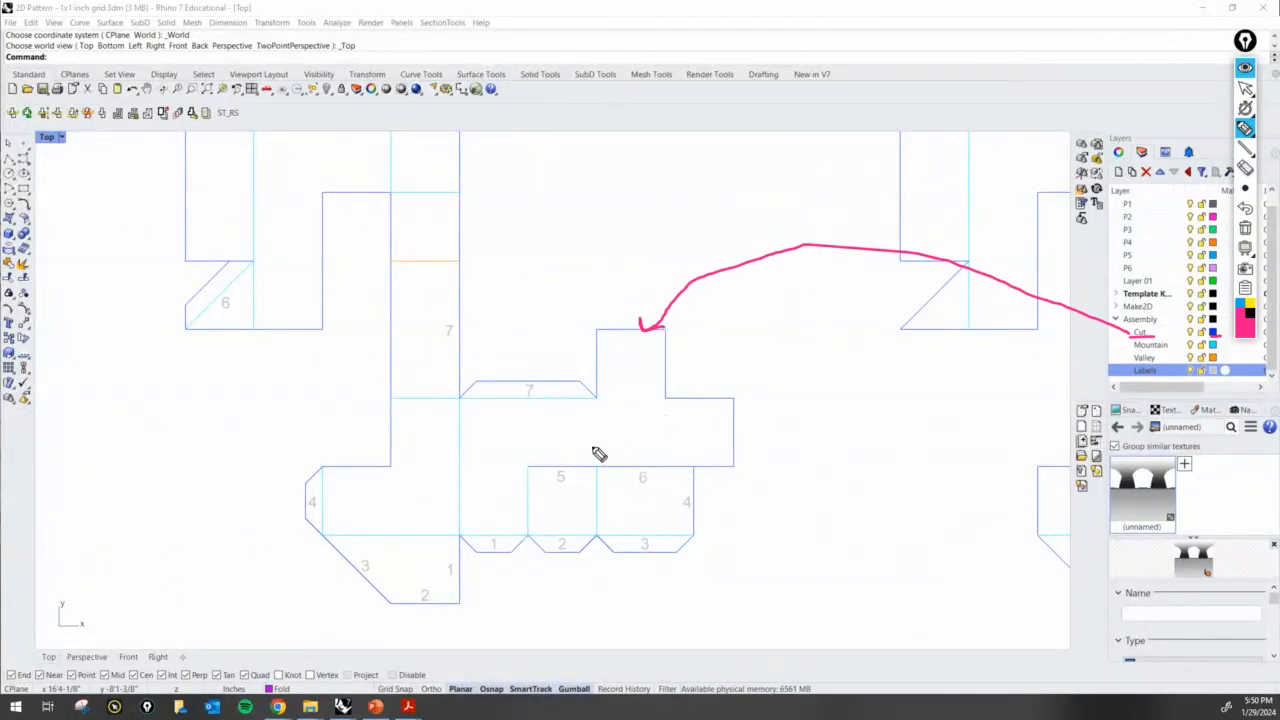
left_click_drag(590, 448, 599, 452)
mouse_move(604, 432)
left_mouse_down()
mouse_move(590, 456)
mouse_move(601, 468)
mouse_move(738, 470)
mouse_move(740, 423)
mouse_move(688, 407)
mouse_move(643, 323)
mouse_move(600, 334)
mouse_move(603, 403)
mouse_move(590, 388)
mouse_move(460, 398)
left_mouse_up()
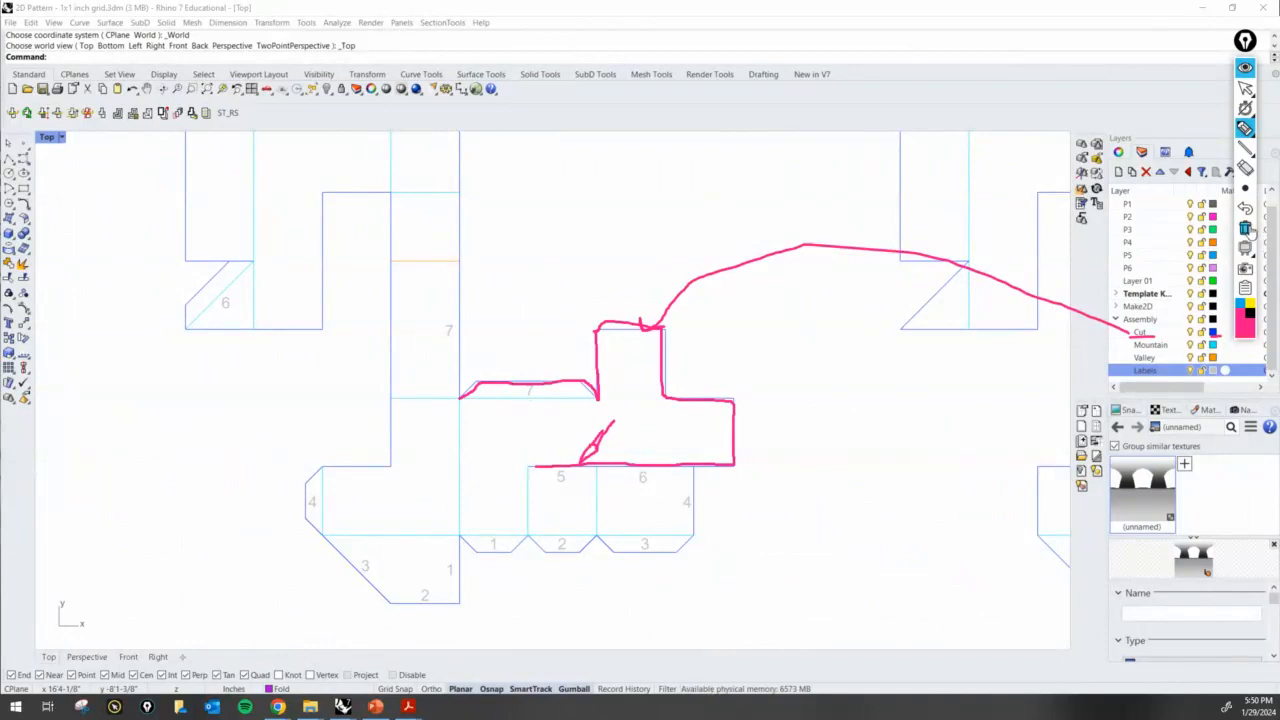
left_click(1245, 228)
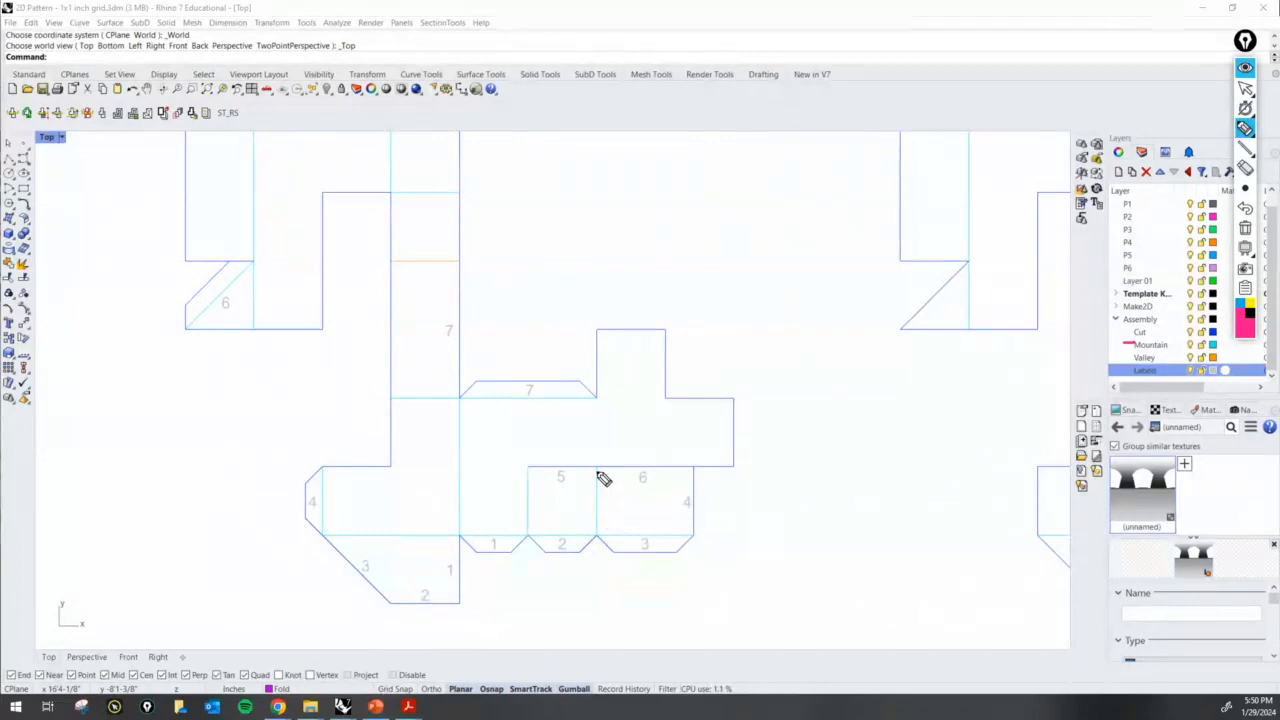
- Trace the fold lines around tabs 2 and 3, link them to the Mountain layer with an arrow and clear the marks
mouse_move(598, 474)
left_mouse_down()
mouse_move(597, 533)
mouse_move(637, 534)
mouse_move(570, 533)
left_mouse_up()
left_click_drag(1133, 343, 608, 479)
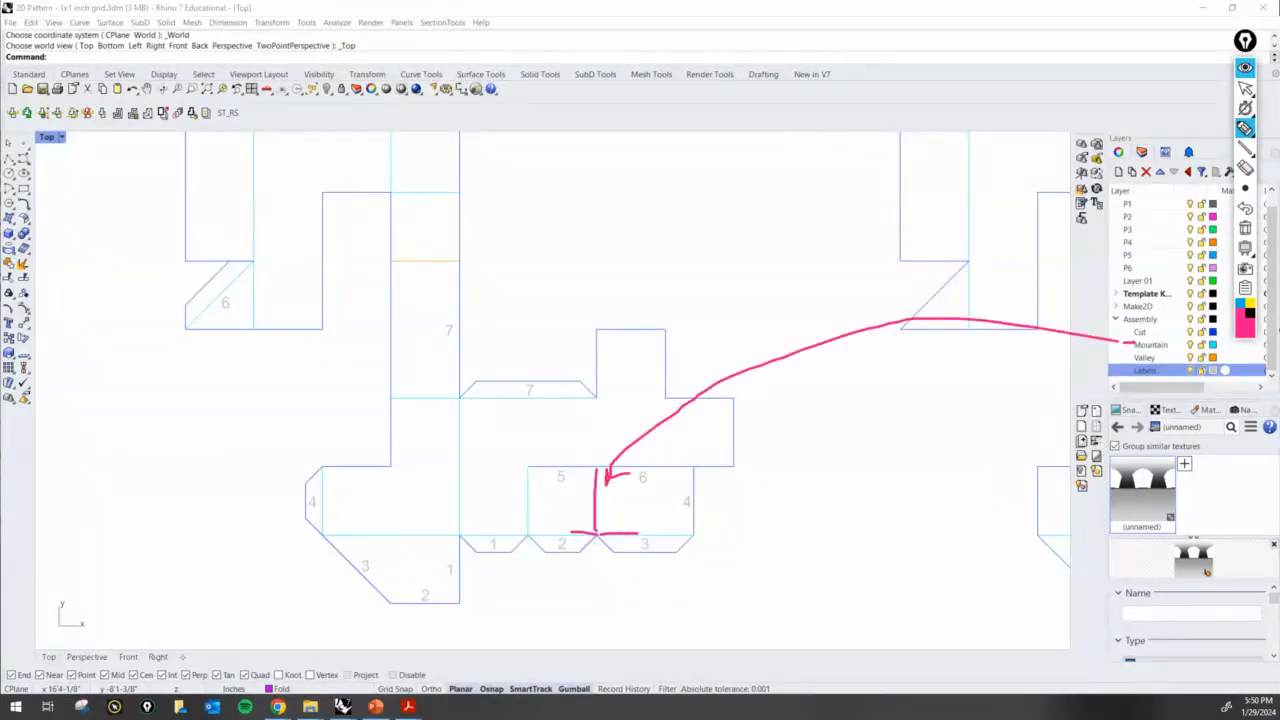
left_click(1245, 229)
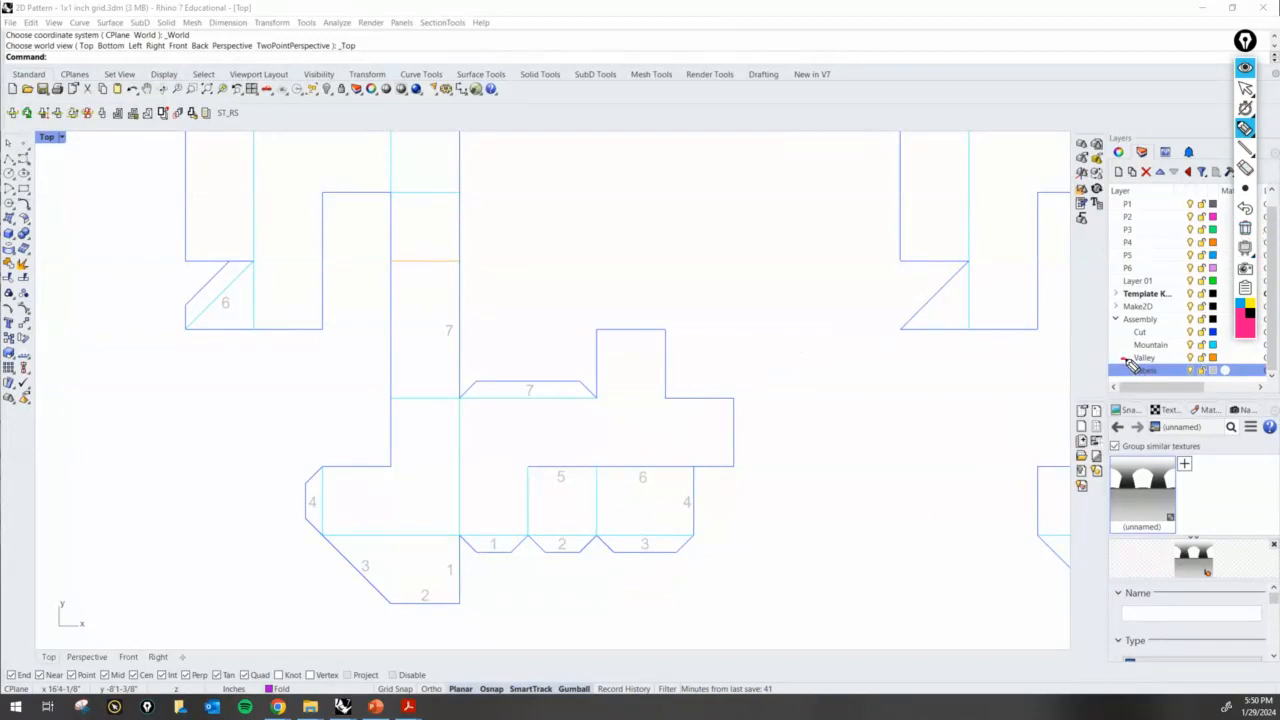
- Draw an arrow from the Valley layer to the orange fold line and sketch two small fold profiles beside it
mouse_move(1128, 357)
left_mouse_down()
mouse_move(868, 344)
mouse_move(457, 271)
mouse_move(482, 279)
left_mouse_up()
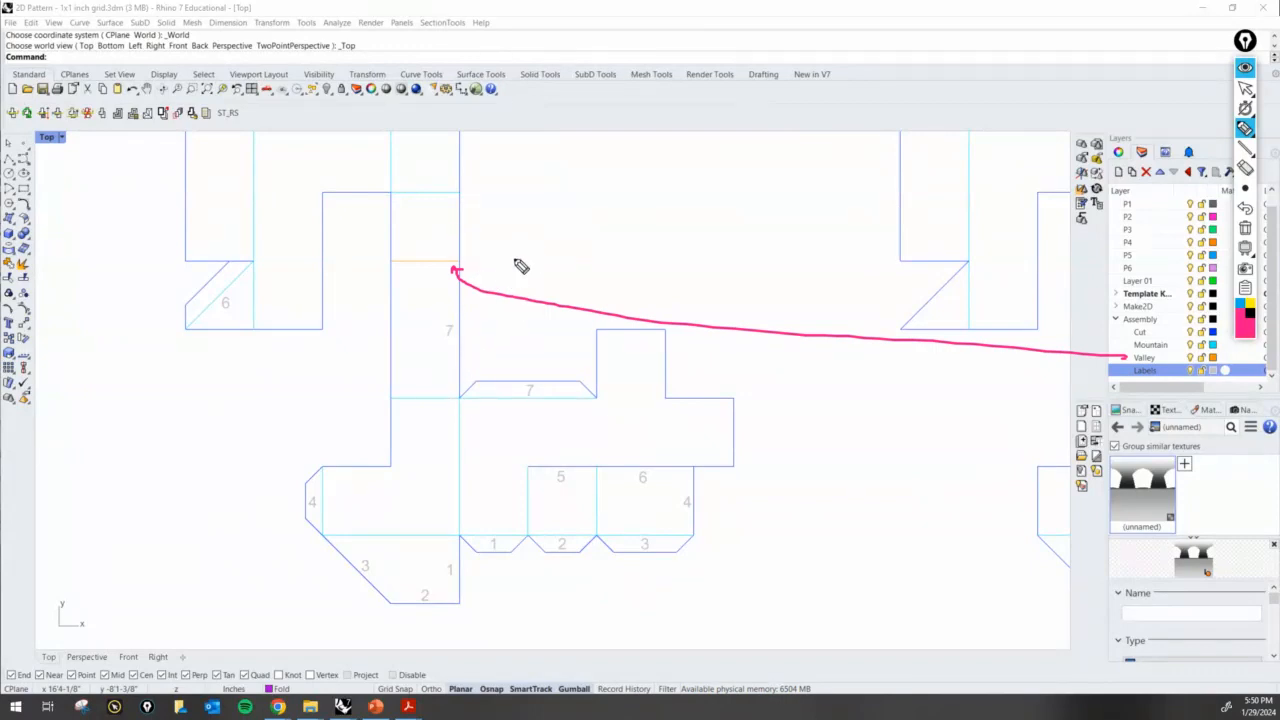
mouse_move(513, 244)
left_mouse_down()
mouse_move(561, 250)
mouse_move(565, 277)
left_mouse_up()
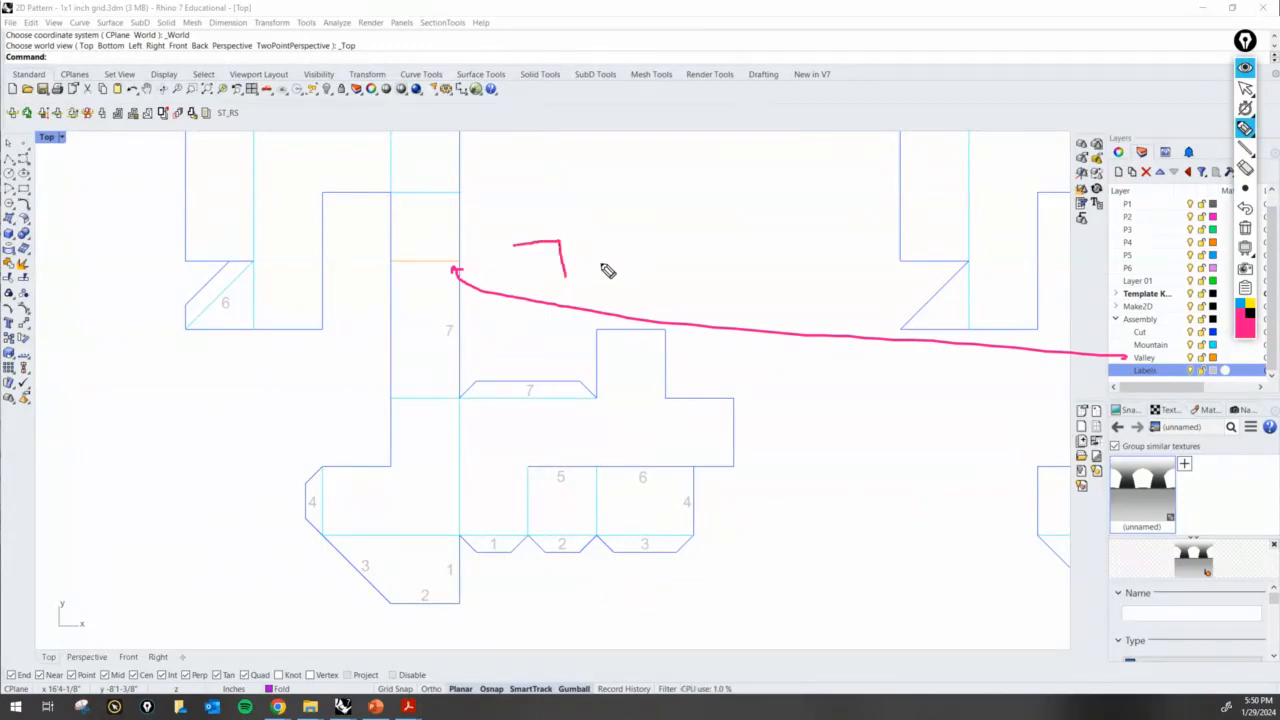
mouse_move(619, 237)
left_mouse_down()
mouse_move(640, 260)
mouse_move(671, 243)
left_mouse_up()
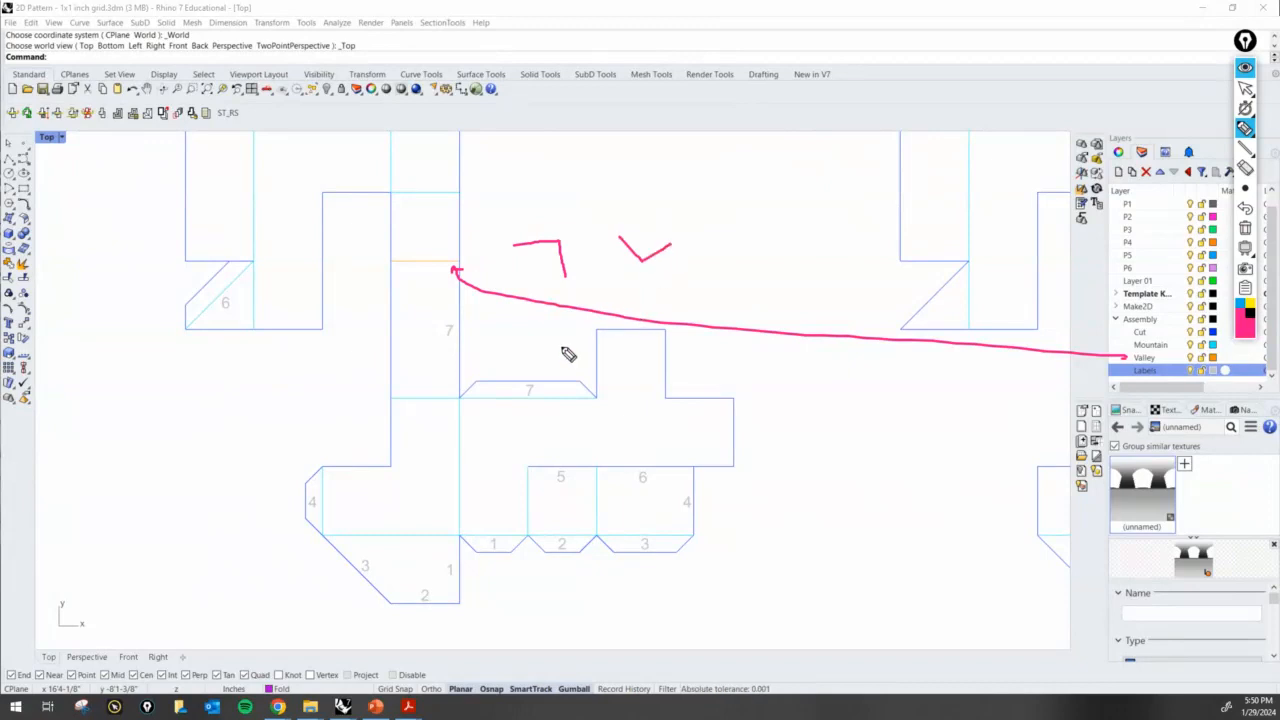
mouse_move(562, 245)
left_mouse_down()
mouse_move(551, 222)
mouse_move(545, 238)
left_mouse_up()
- Circle both labels numbered 7 and trace the two matching edges that glue together
mouse_move(541, 390)
left_mouse_down()
mouse_move(508, 384)
mouse_move(551, 382)
left_mouse_up()
mouse_move(458, 314)
left_mouse_down()
mouse_move(426, 322)
mouse_move(455, 318)
left_mouse_up()
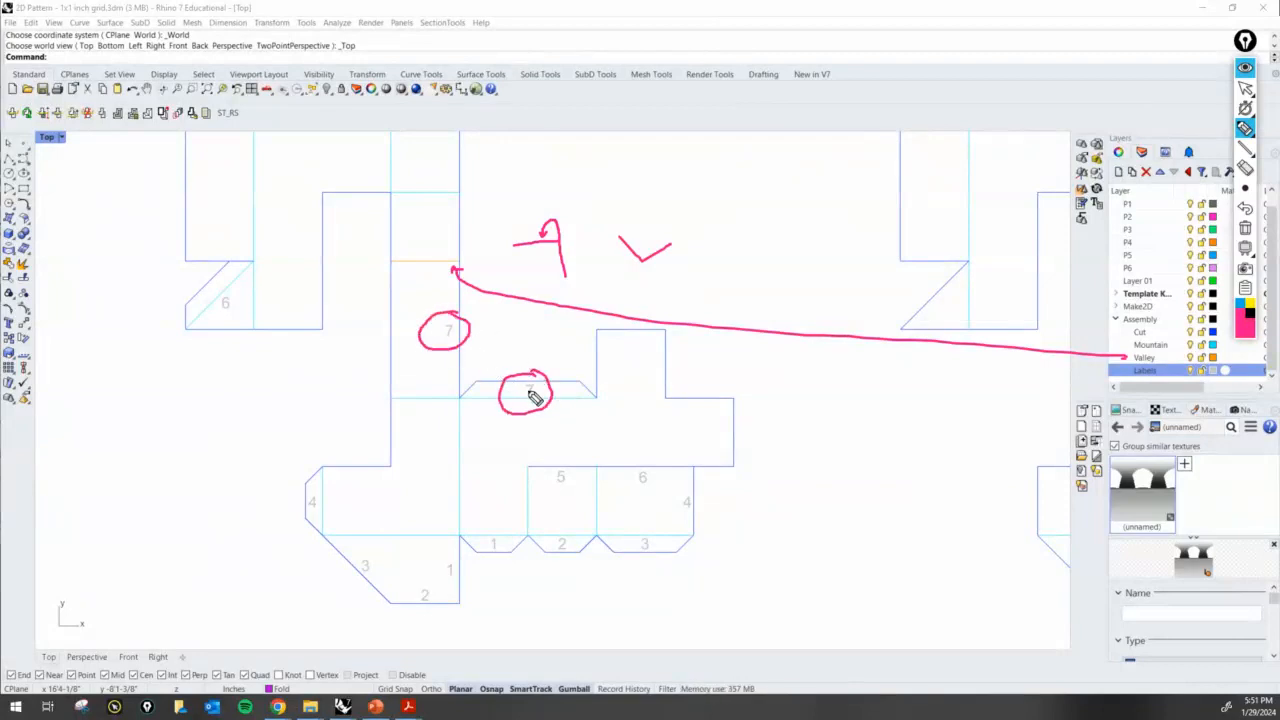
left_click_drag(458, 400, 594, 403)
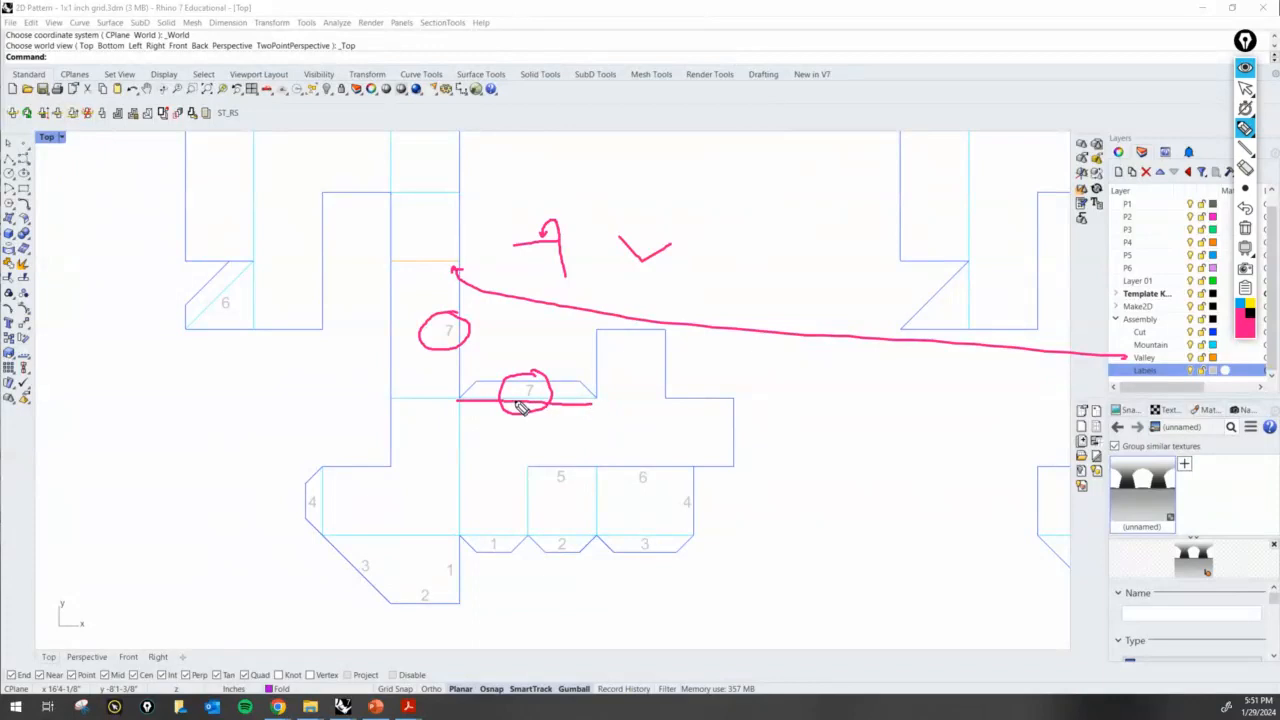
left_click_drag(458, 398, 456, 269)
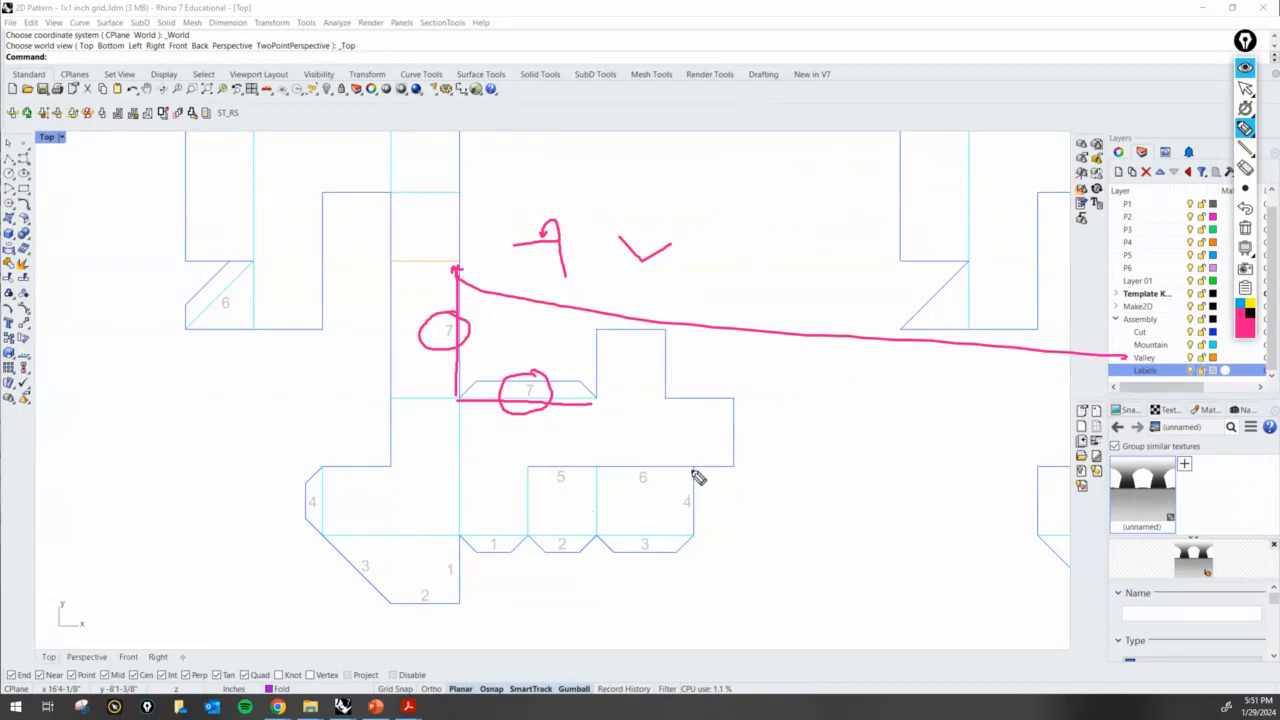
- Mark the matching edges for labels 4, 1, 2, 3 and 6, clear all annotations and return to the normal cursor
left_click_drag(693, 467, 692, 538)
left_click_drag(323, 467, 323, 532)
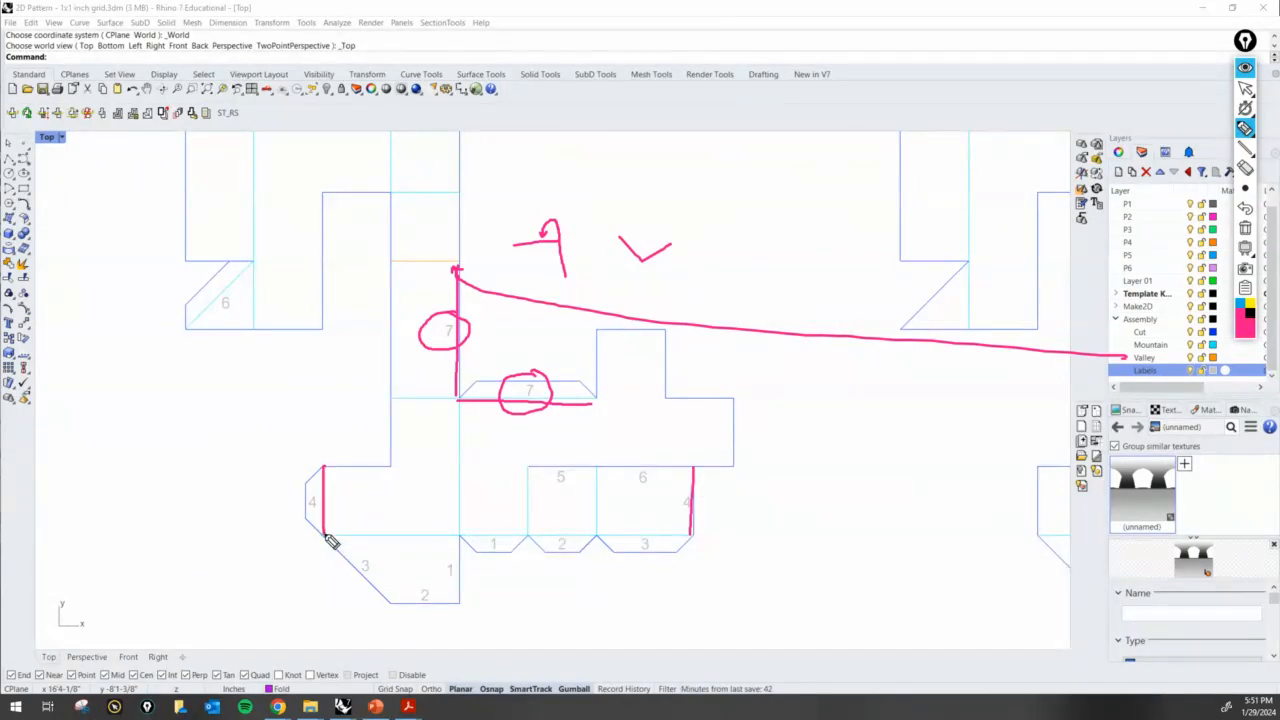
mouse_move(490, 546)
left_mouse_down()
mouse_move(477, 534)
mouse_move(462, 558)
left_mouse_up()
left_click_drag(532, 533, 597, 532)
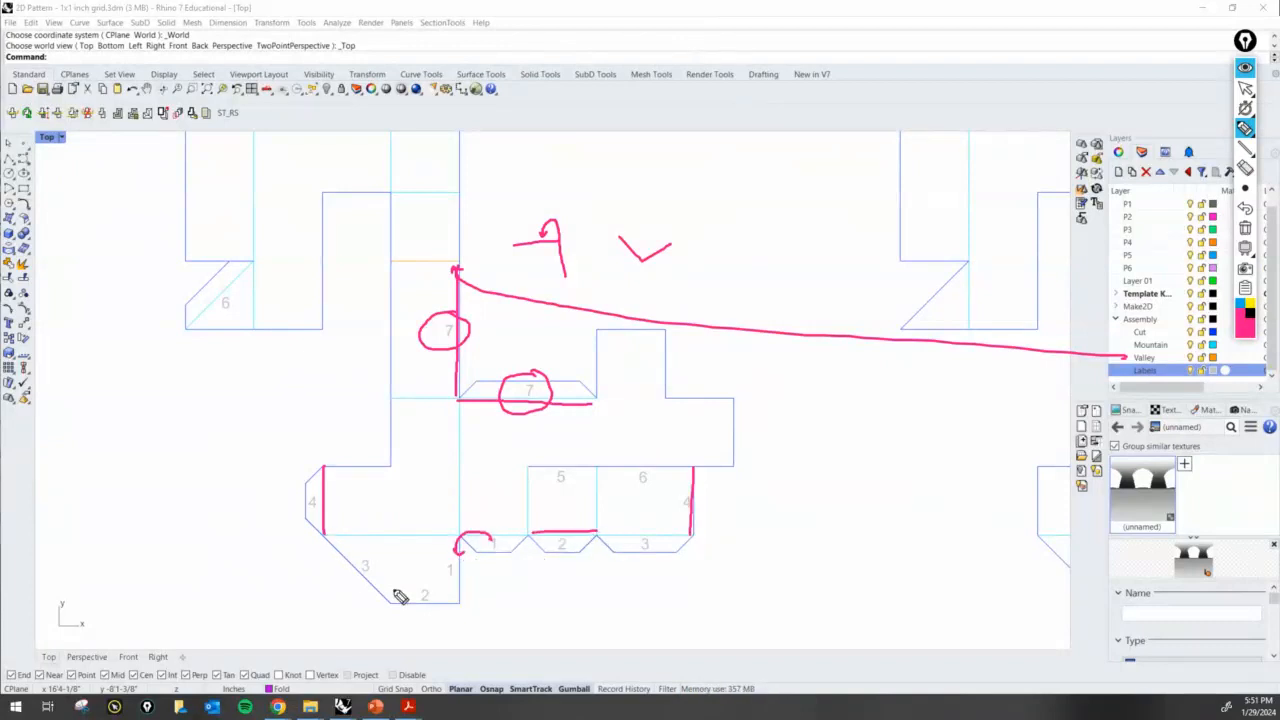
left_click_drag(386, 600, 458, 601)
left_click_drag(600, 534, 680, 540)
left_click_drag(324, 533, 400, 600)
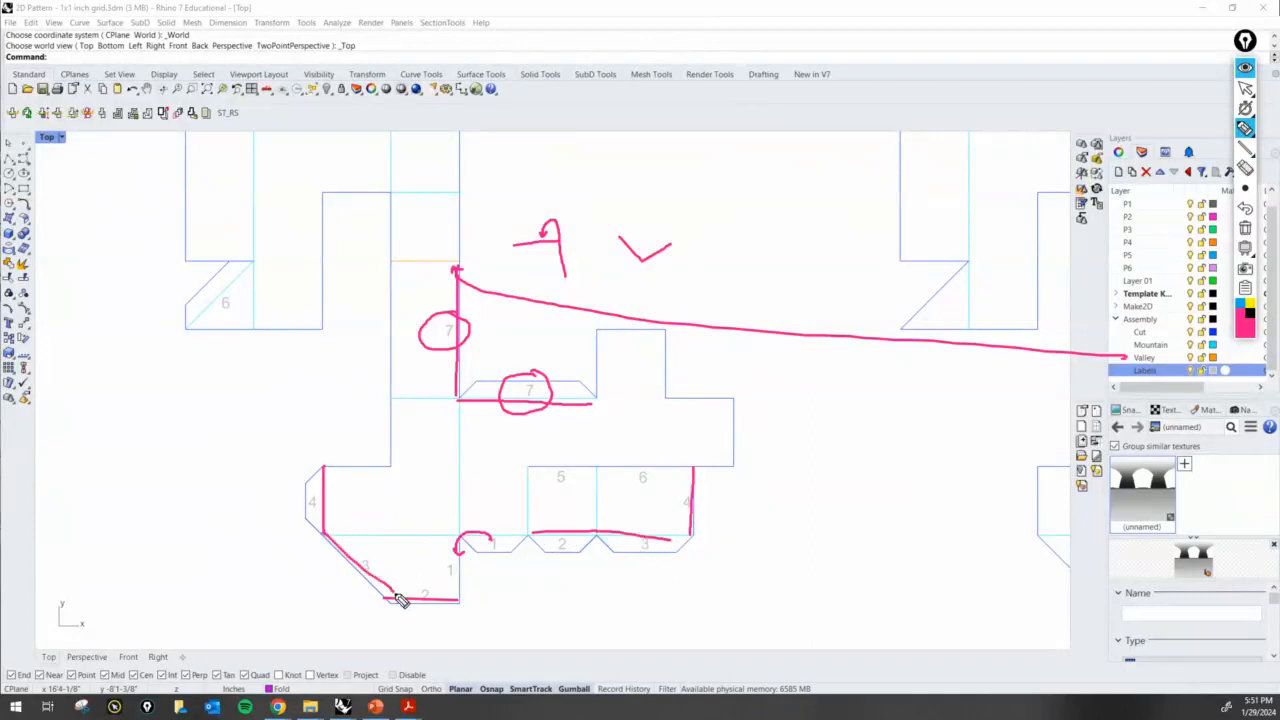
left_click_drag(600, 468, 690, 468)
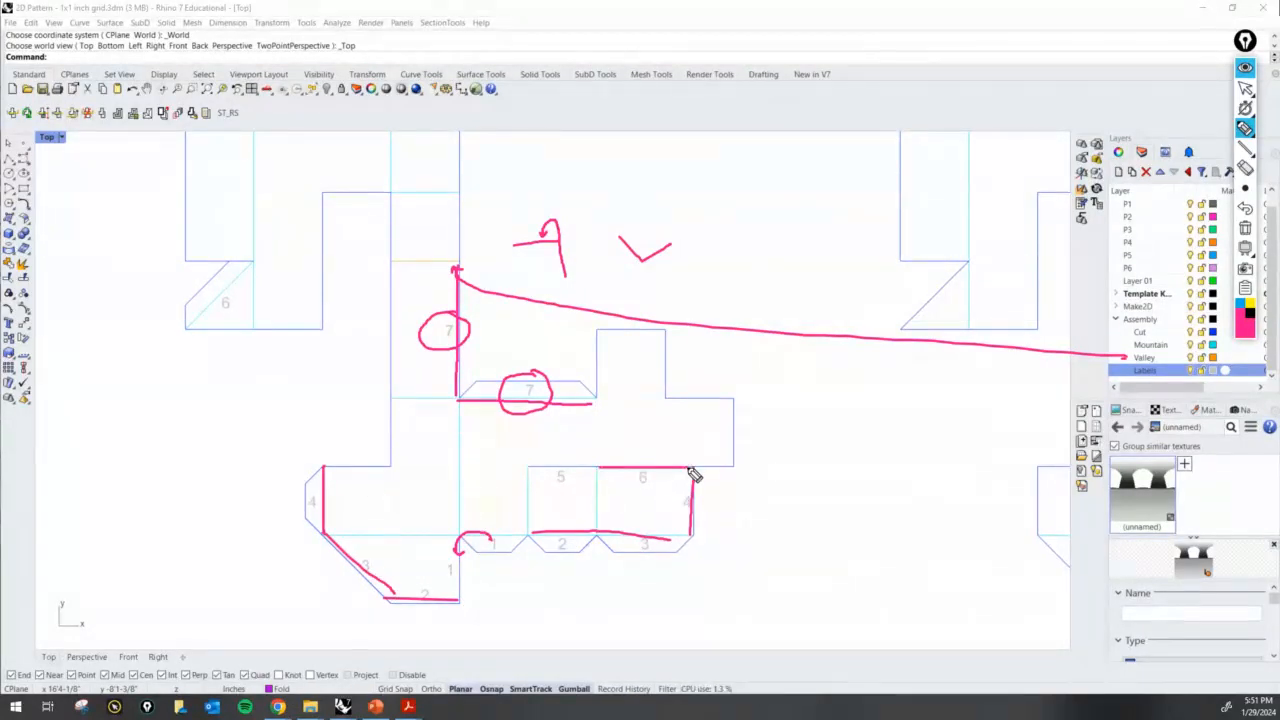
left_click_drag(198, 327, 264, 262)
left_click(1245, 230)
left_click(1245, 88)
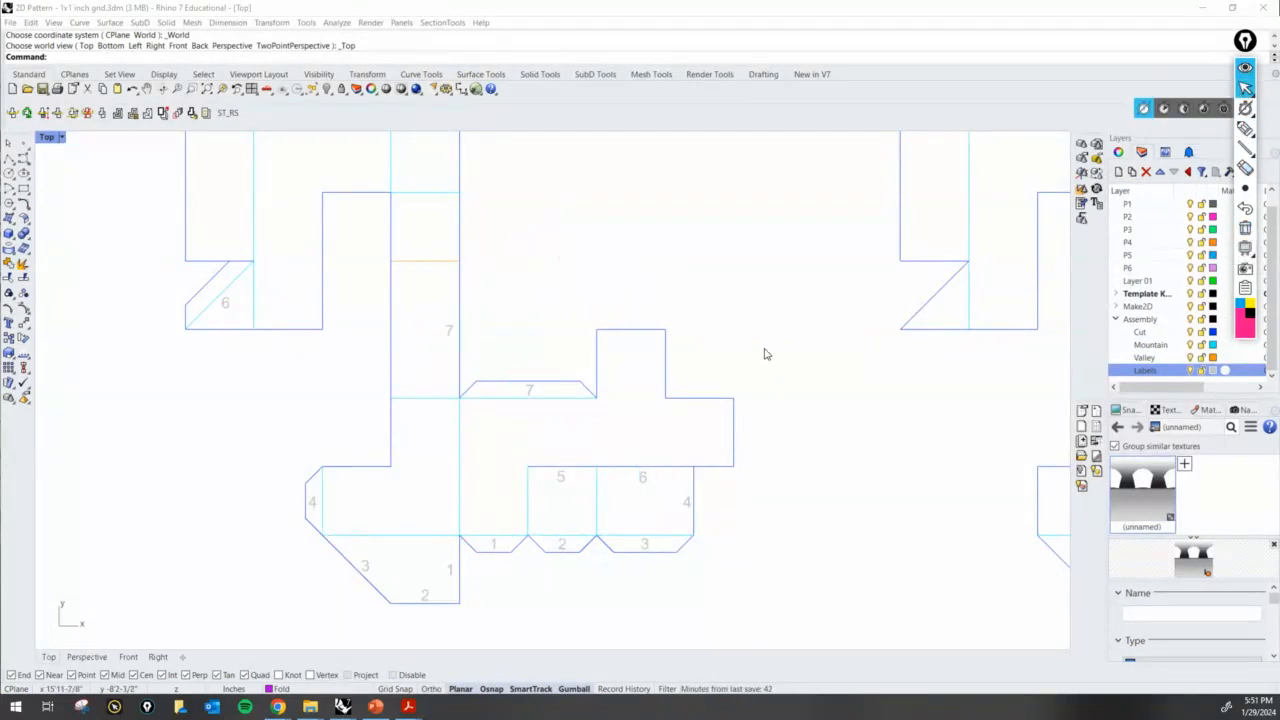
- Restore the 2D Pattern window to its smaller size and switch back to the SP24-GFX2-Rhino Aggregations_INTRO file
scroll(768, 347, "down", 5)
right_click_drag(768, 347, 614, 377)
scroll(686, 400, "up", 3)
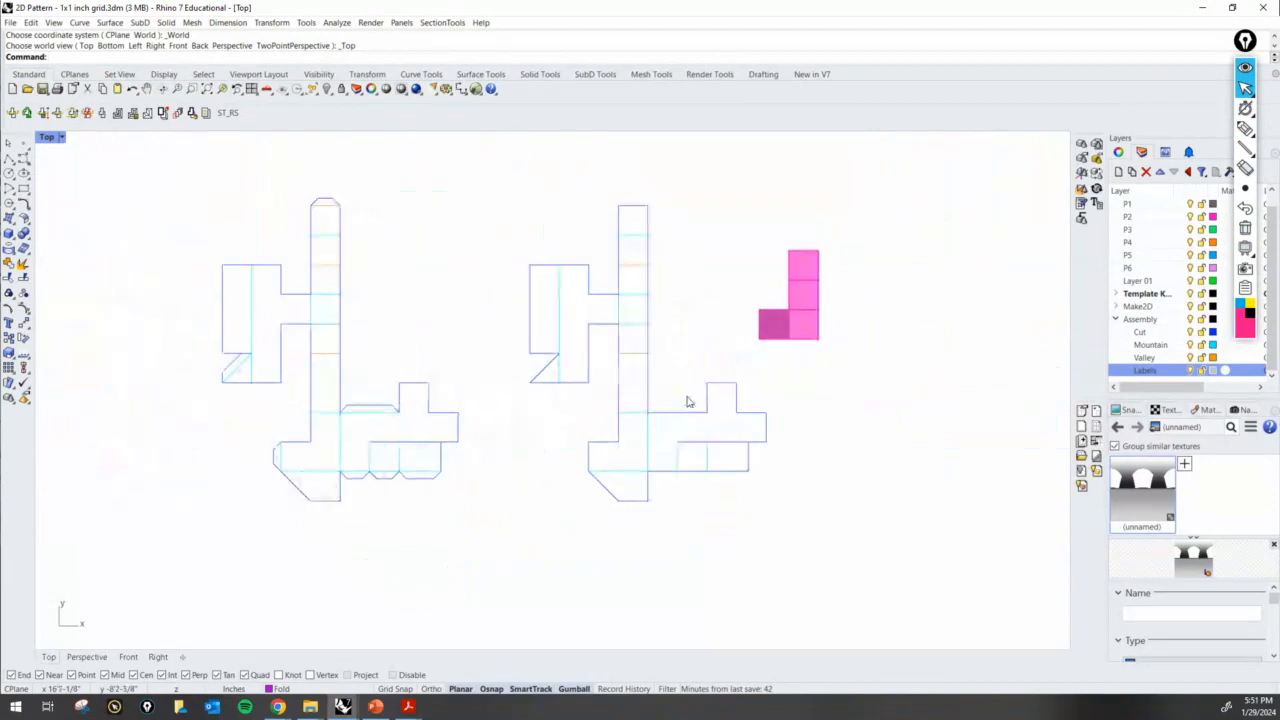
double_click(577, 13)
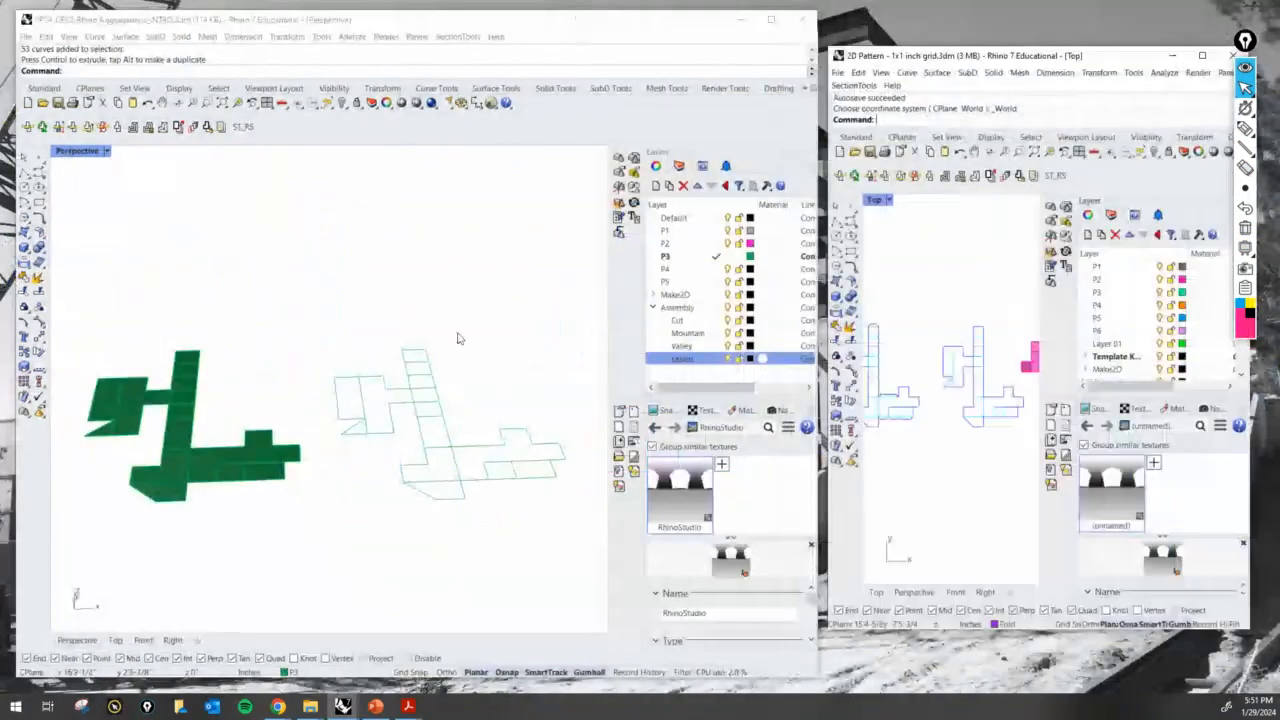
left_click(373, 348)
scroll(371, 349, "down", 5)
scroll(440, 375, "up", 4)
scroll(400, 390, "down", 2)
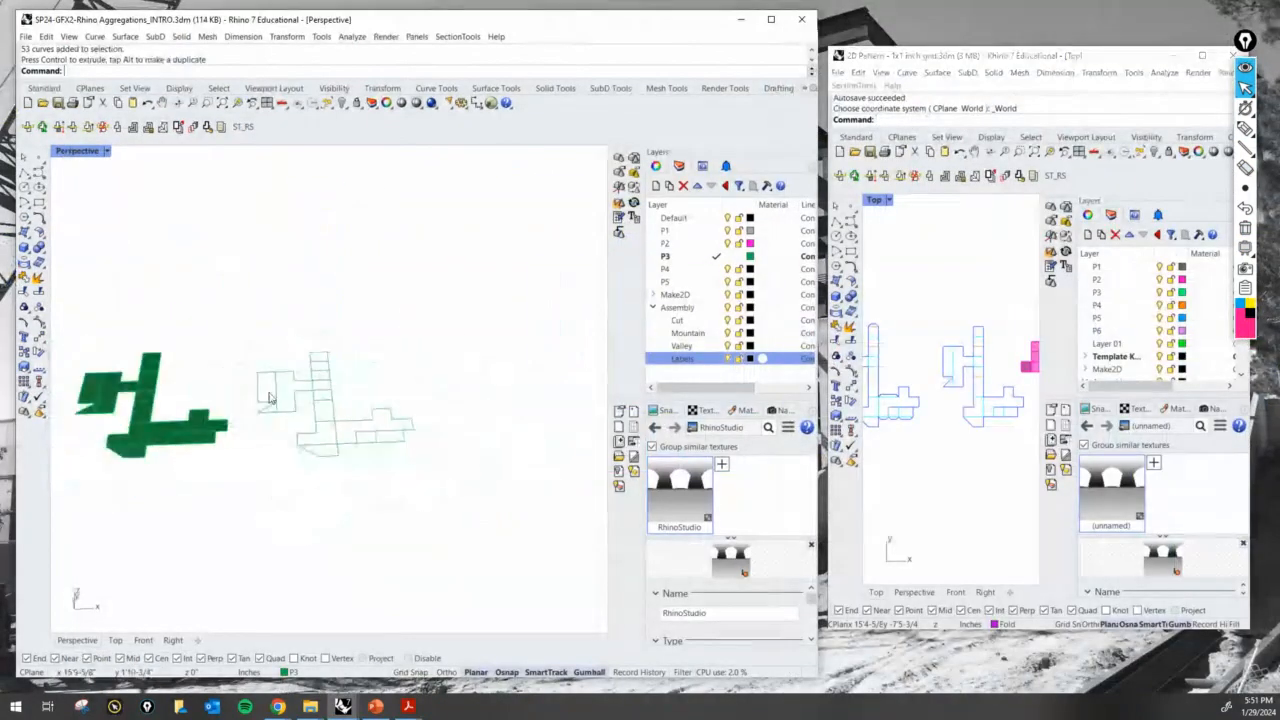
scroll(360, 410, "up", 2)
scroll(370, 440, "down", 1)
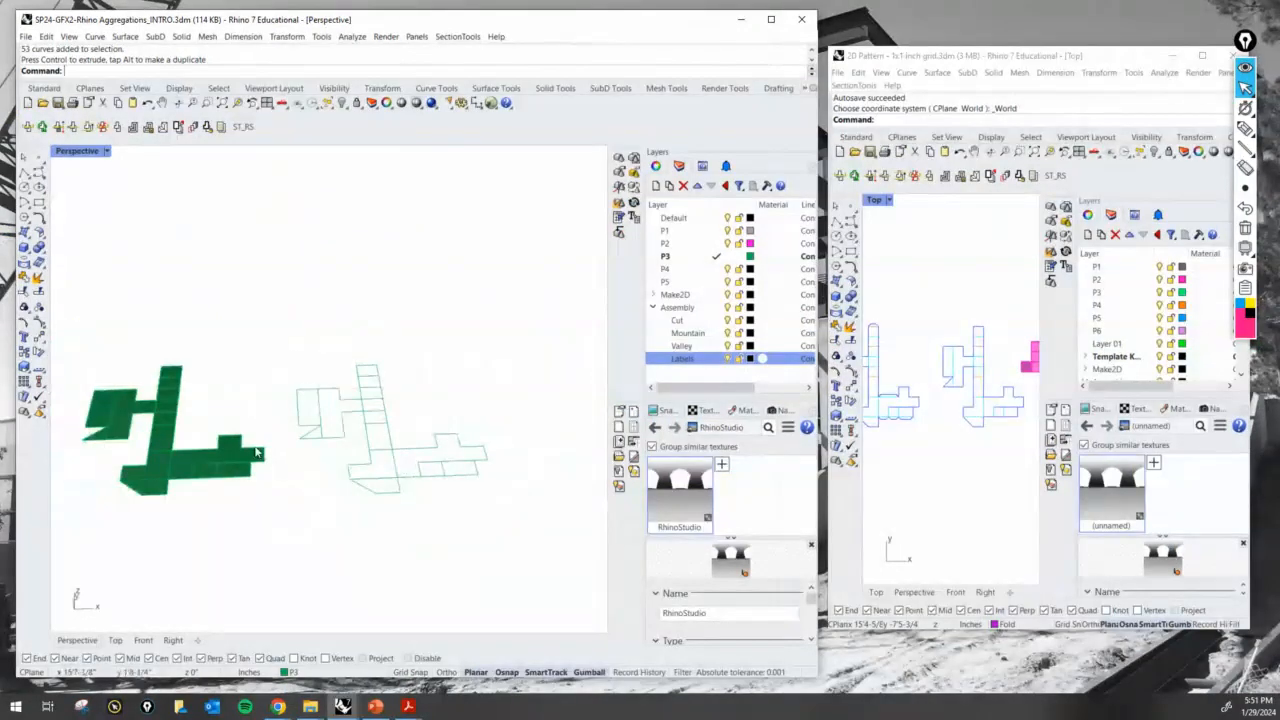
scroll(167, 505, "up", 2)
scroll(118, 495, "up", 1)
scroll(118, 495, "down", 3)
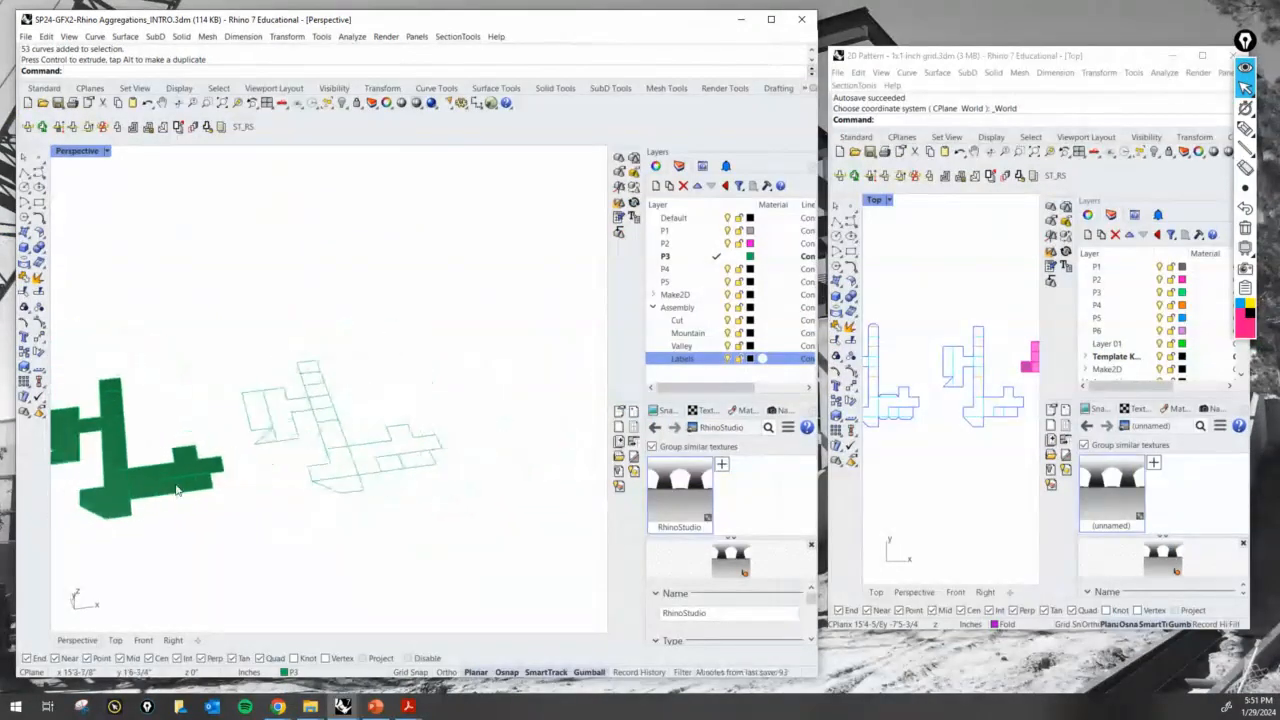
scroll(142, 486, "up", 3)
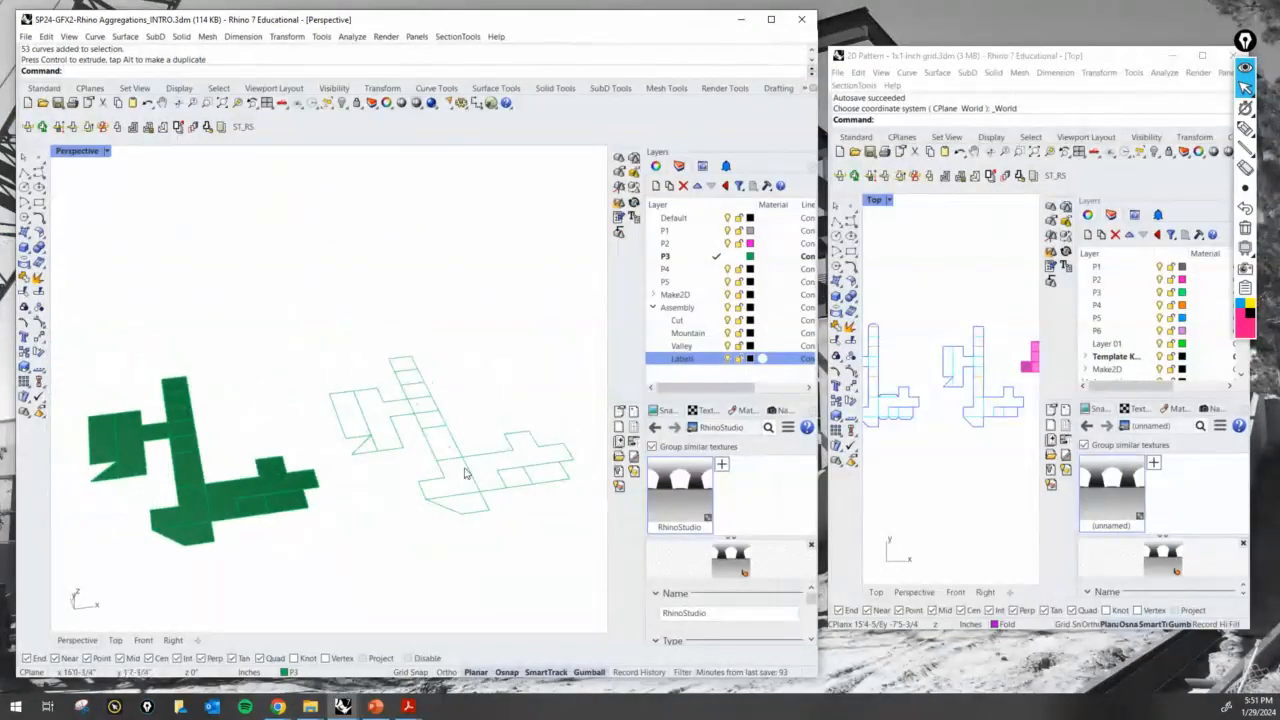
- Undock and close the Block and Layout toolbars beside the Perspective viewport
left_click_drag(620, 150, 198, 239)
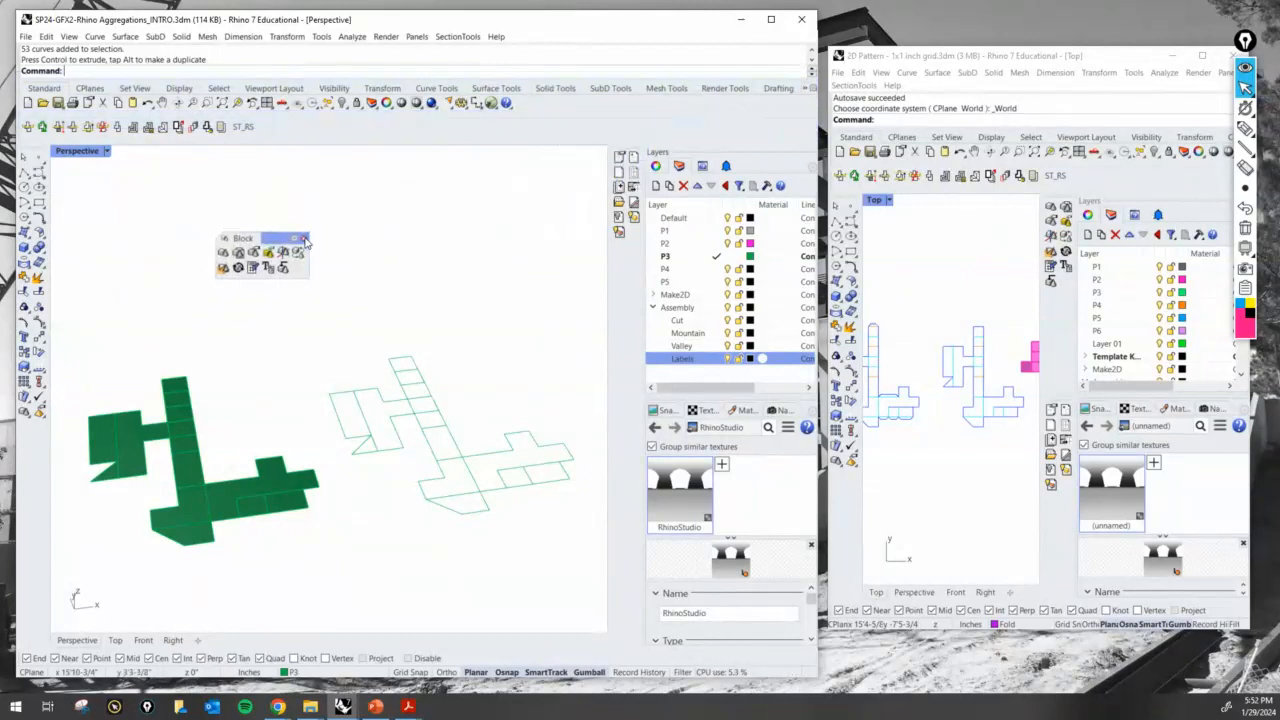
left_click(302, 236)
left_click_drag(630, 148, 300, 208)
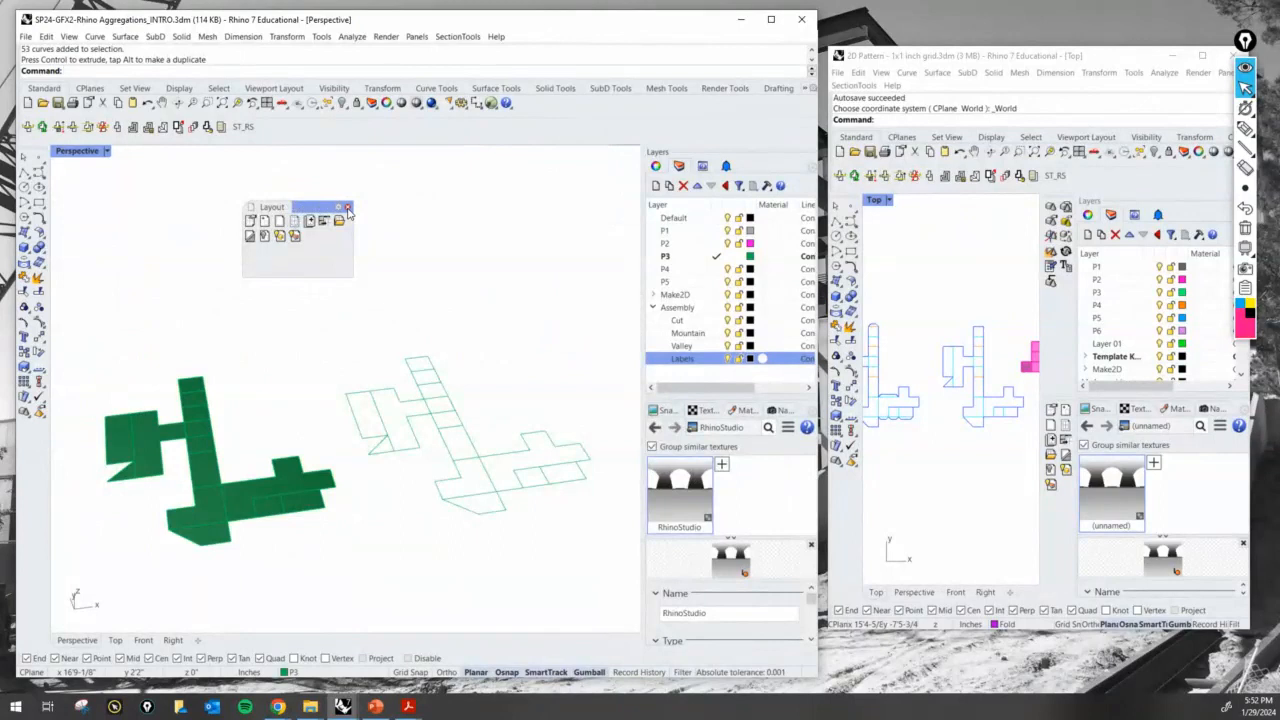
left_click_drag(256, 220, 467, 198)
left_click(543, 198)
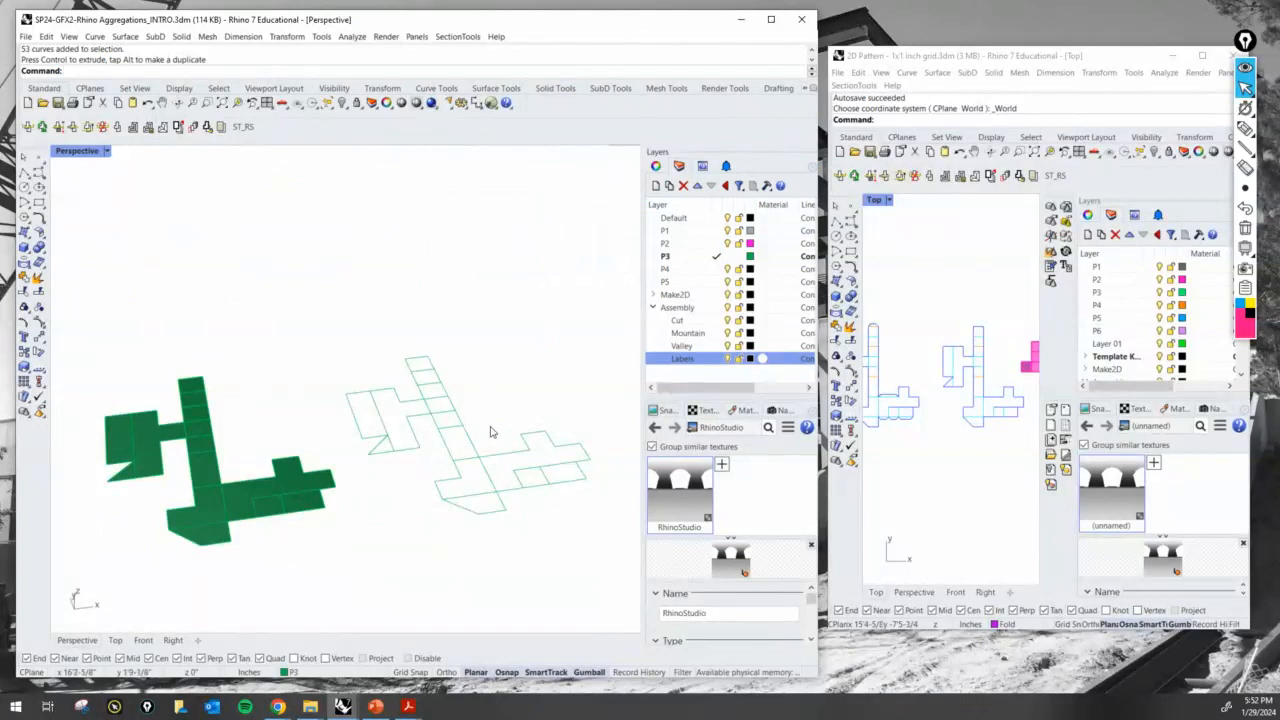
- Select the P3 Make2D linework, zoom all viewports to it and clear the selection
scroll(522, 458, "up", 3)
right_click_drag(467, 487, 519, 450)
scroll(522, 470, "down", 3)
left_click_drag(597, 543, 292, 362)
right_click(238, 104)
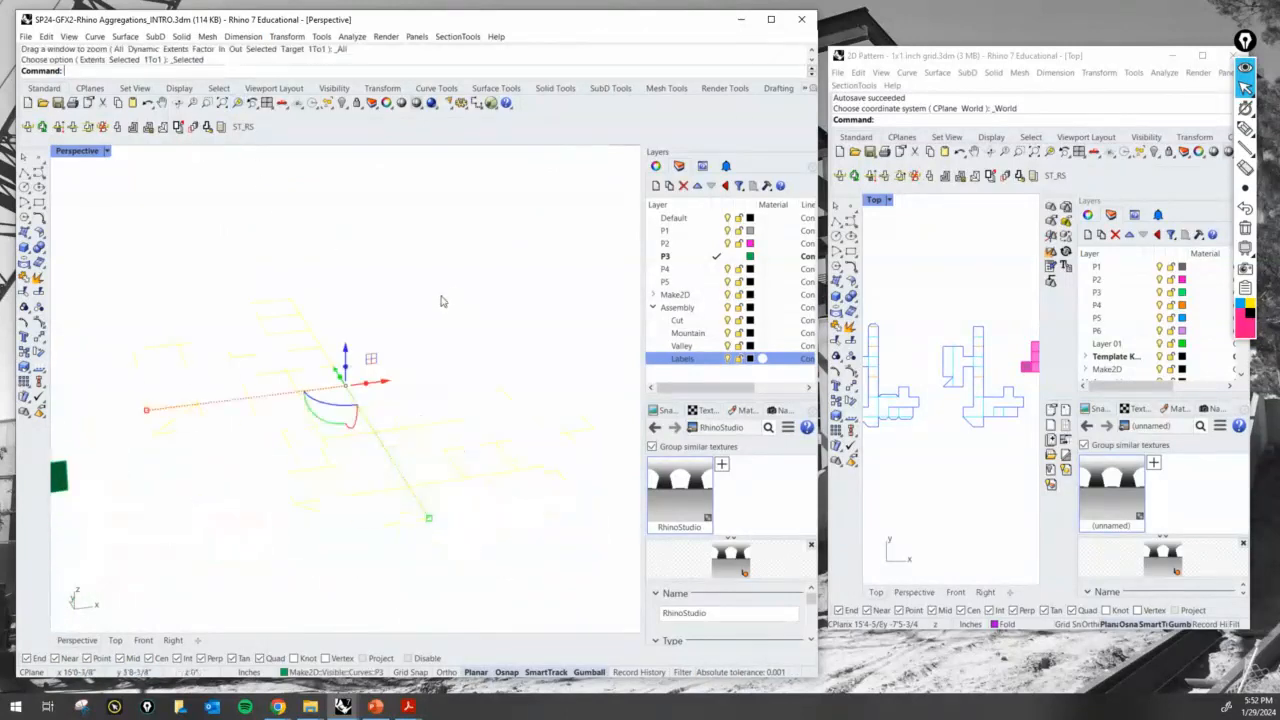
left_click(447, 294)
scroll(449, 292, "down", 6)
scroll(301, 305, "up", 4)
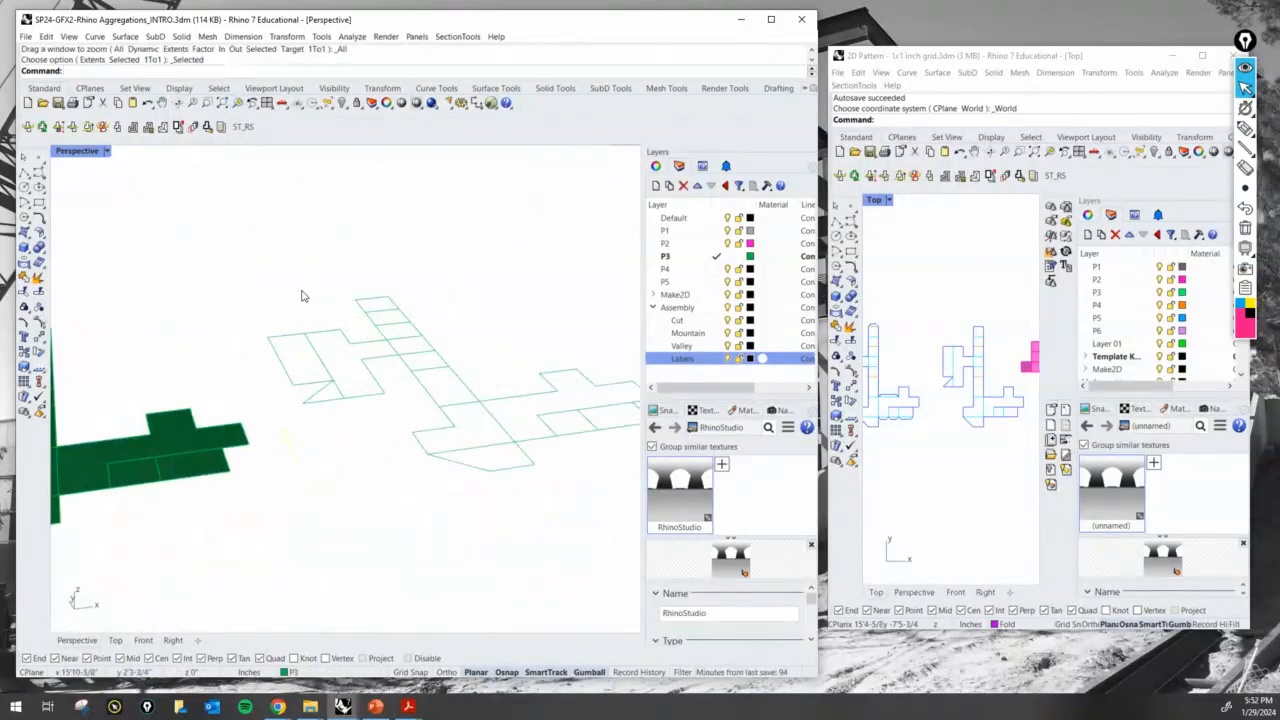
scroll(330, 336, "down", 2)
scroll(492, 234, "up", 3)
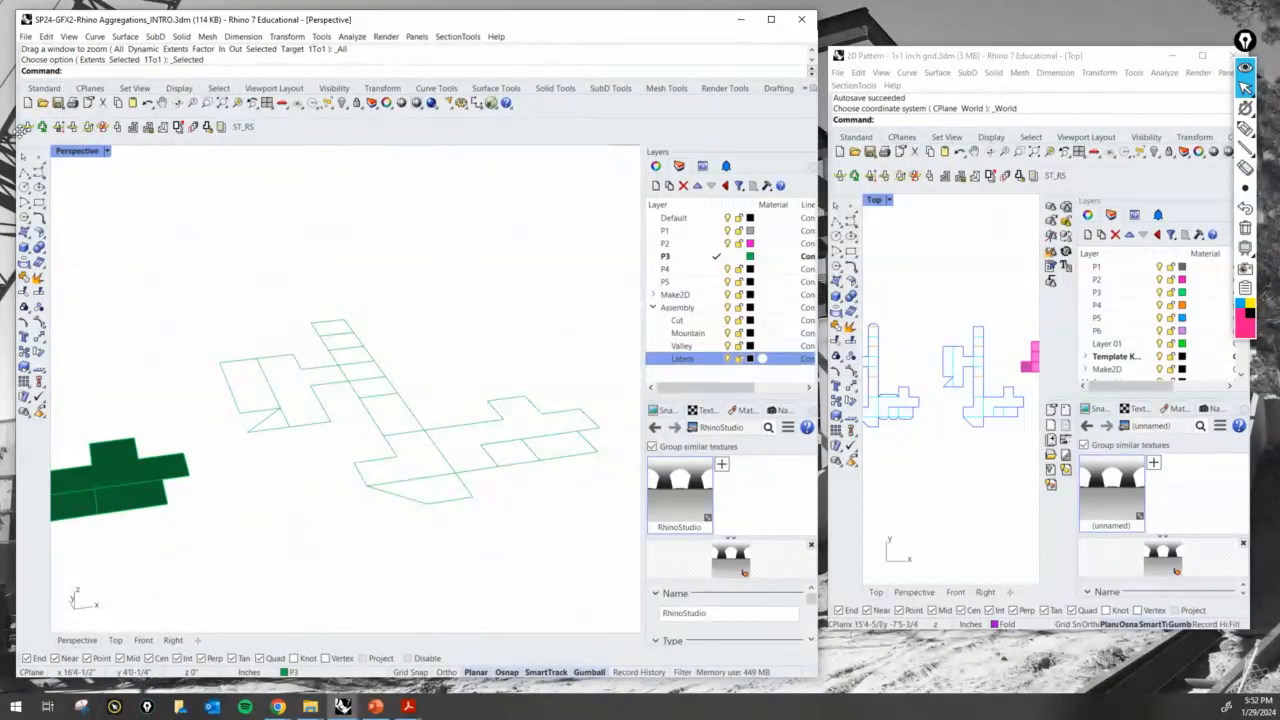
- Undock and close the SectionTools toolbar above the Perspective viewport
left_click_drag(18, 127, 547, 180)
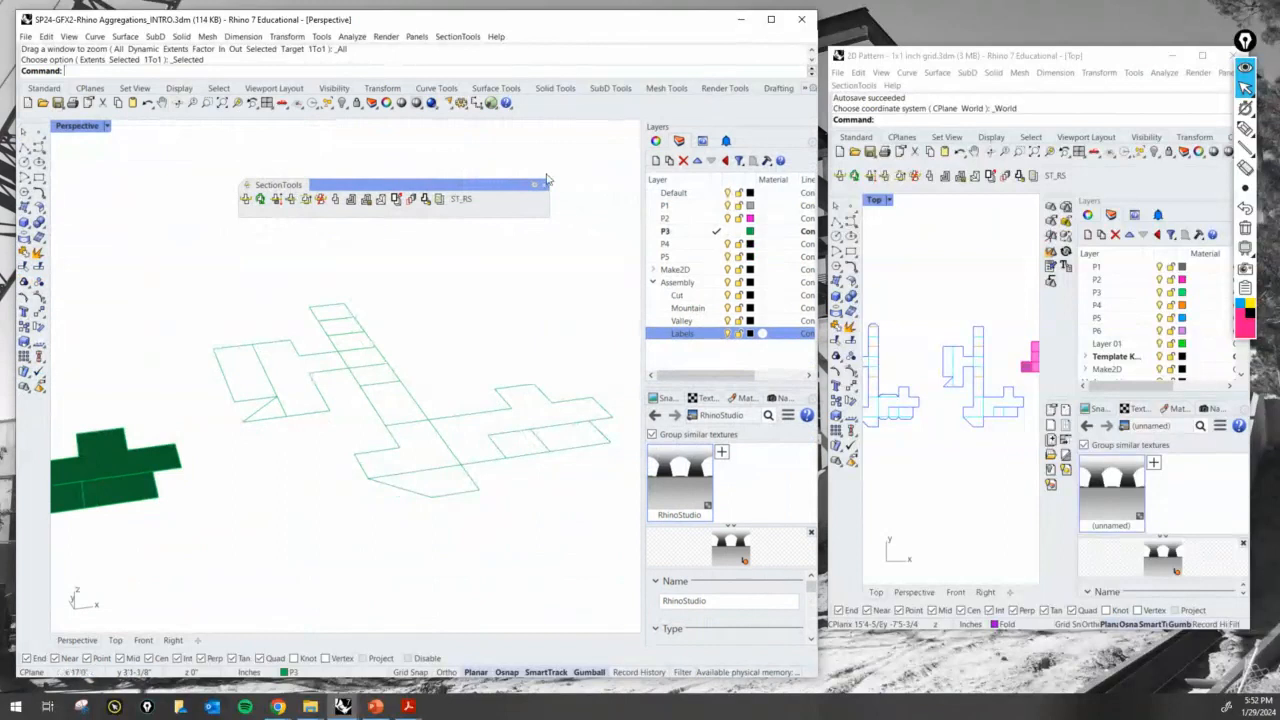
left_click(544, 184)
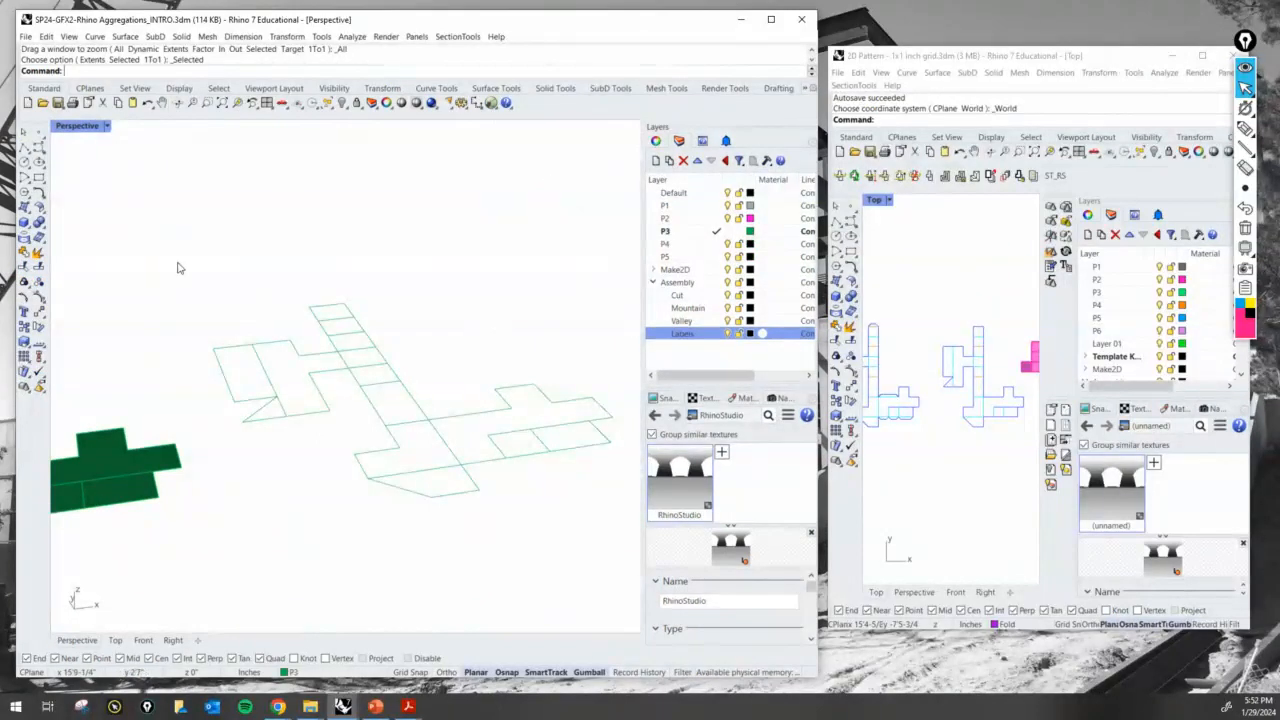
- Sketch the upward fold of the P3 pattern's side arm with the annotation pen and clear the marks
left_click(1245, 129)
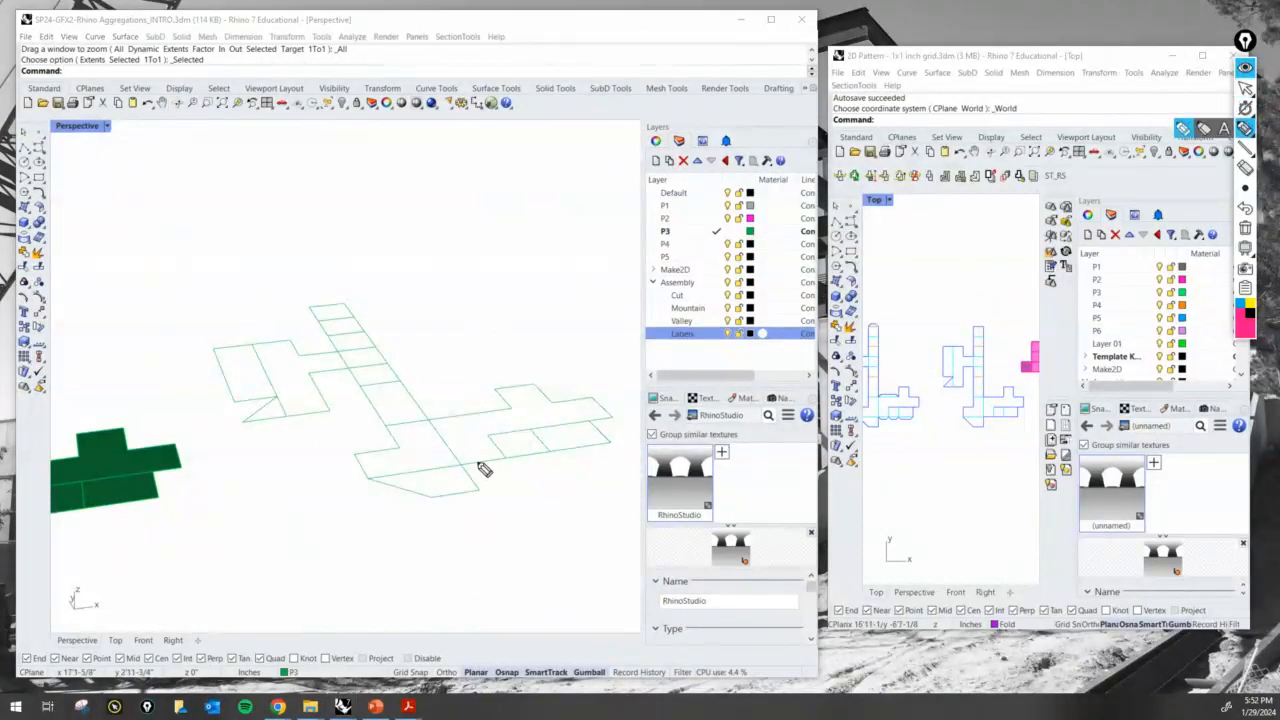
mouse_move(464, 465)
left_mouse_down()
mouse_move(510, 461)
mouse_move(498, 446)
mouse_move(606, 414)
mouse_move(522, 390)
mouse_move(432, 429)
mouse_move(417, 337)
mouse_move(432, 297)
left_mouse_up()
mouse_move(455, 345)
left_mouse_down()
mouse_move(449, 389)
mouse_move(468, 472)
mouse_move(490, 432)
mouse_move(434, 423)
mouse_move(467, 468)
mouse_move(433, 419)
left_mouse_up()
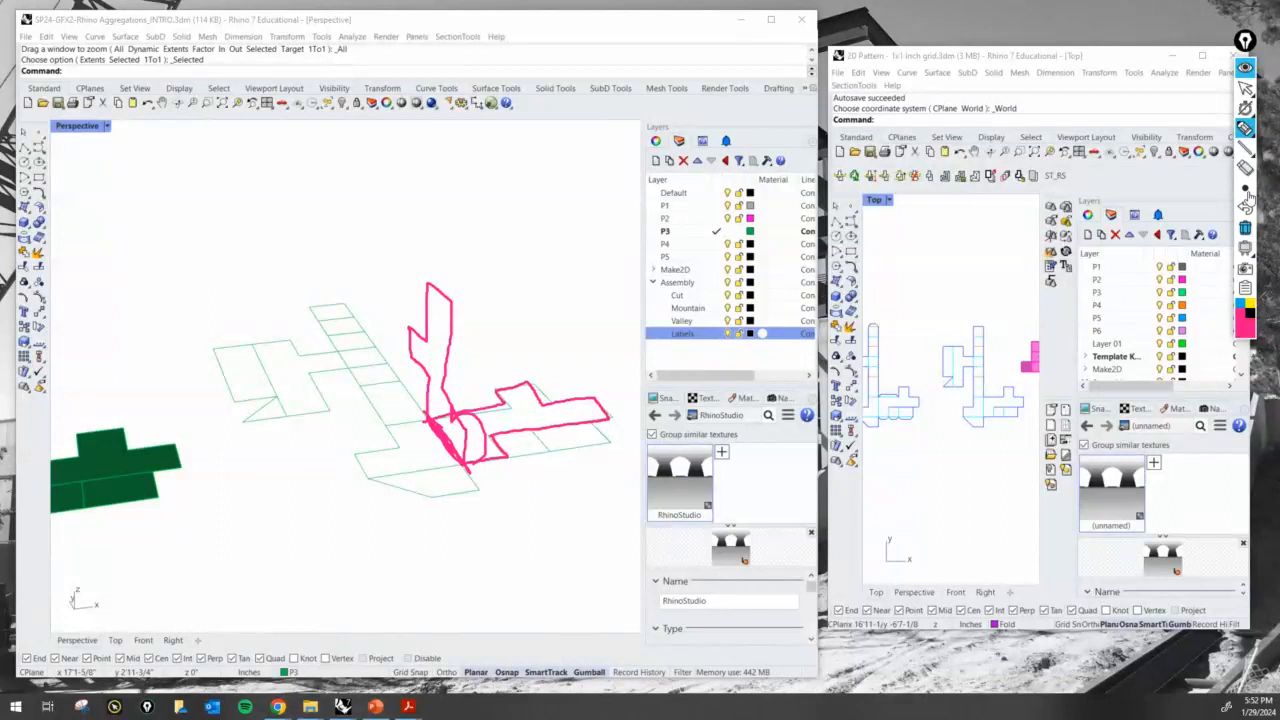
left_click(1245, 247)
left_click(1245, 88)
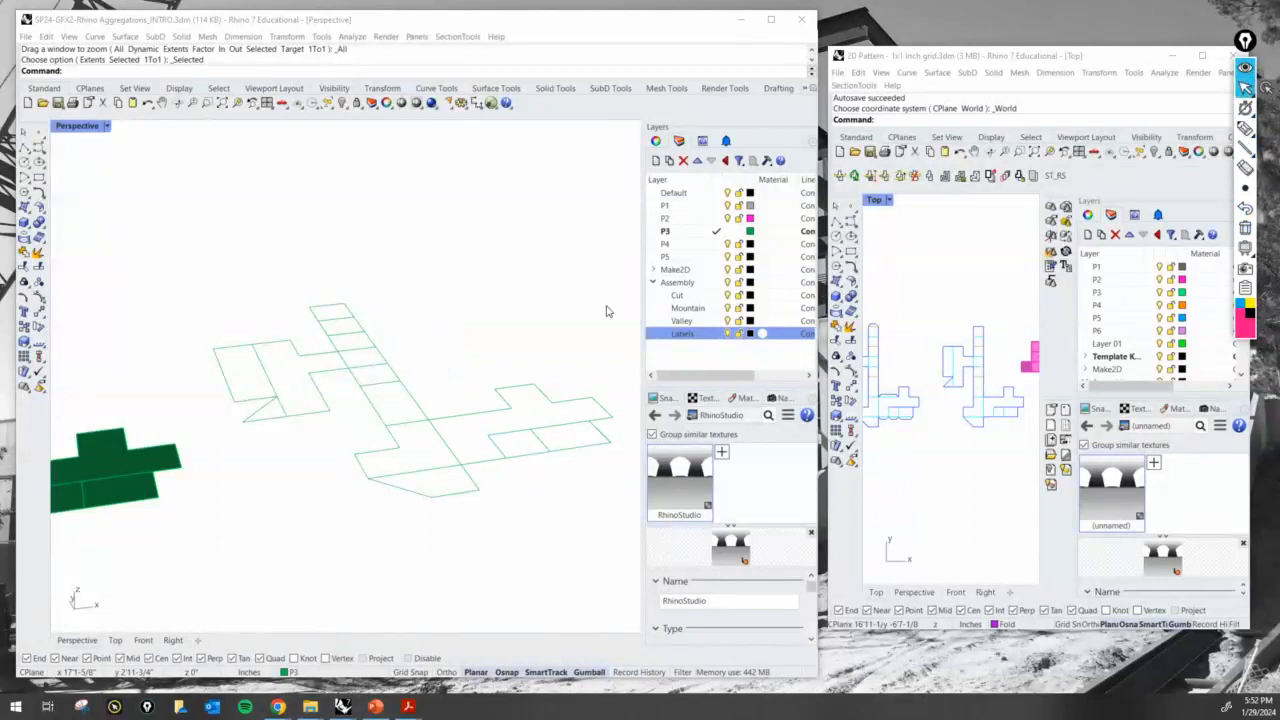
- Move the fold line between the main strip and the side arm of the P3 linework to the Mountain layer
left_click(457, 452)
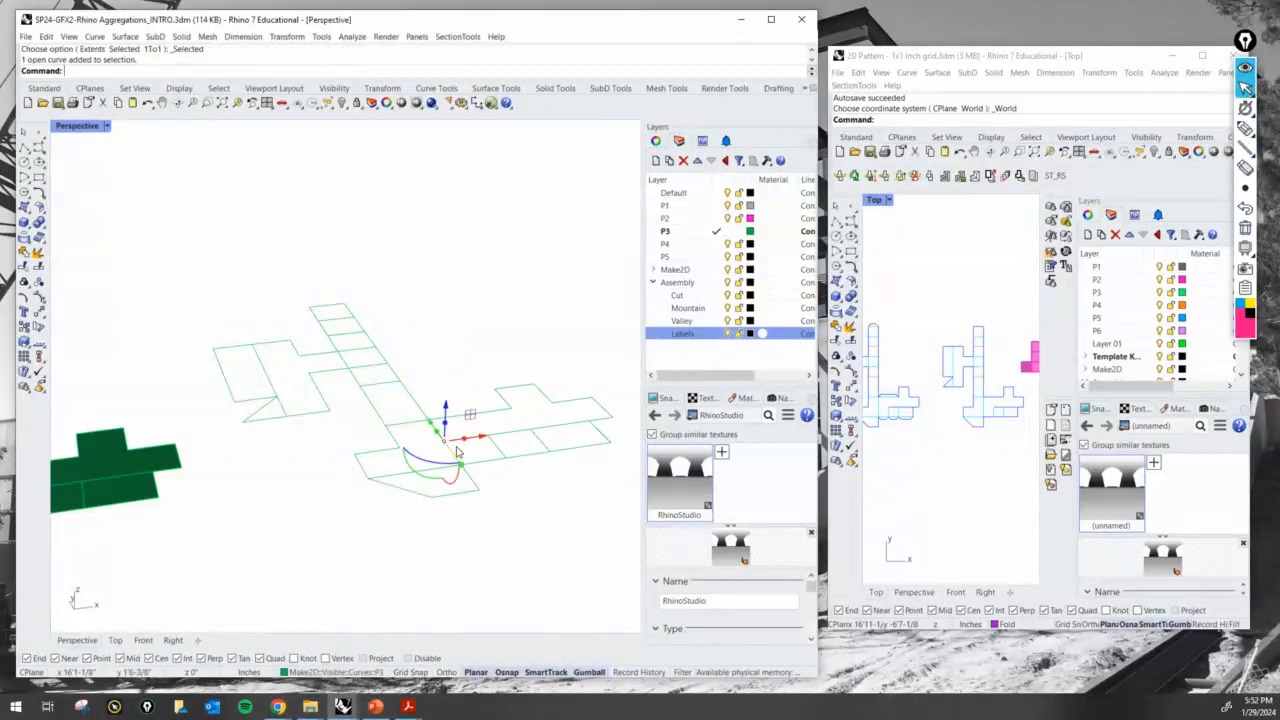
left_click(372, 673)
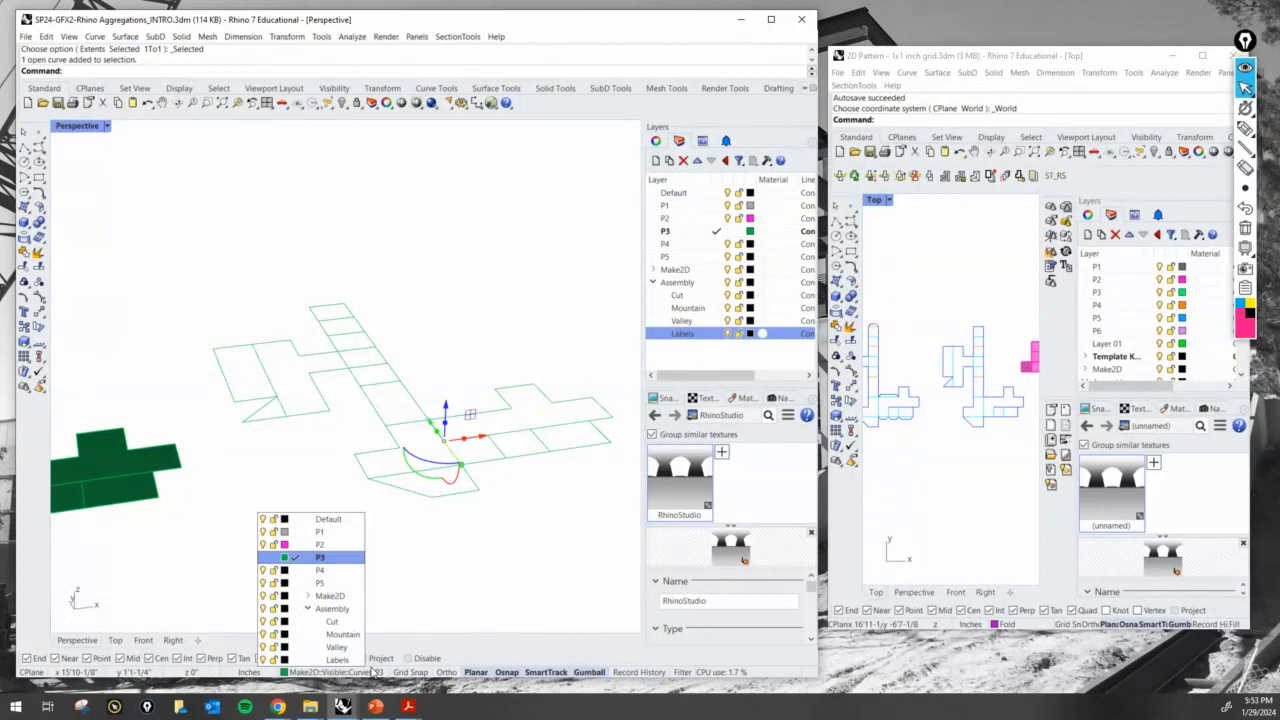
left_click(342, 634)
left_click(495, 535)
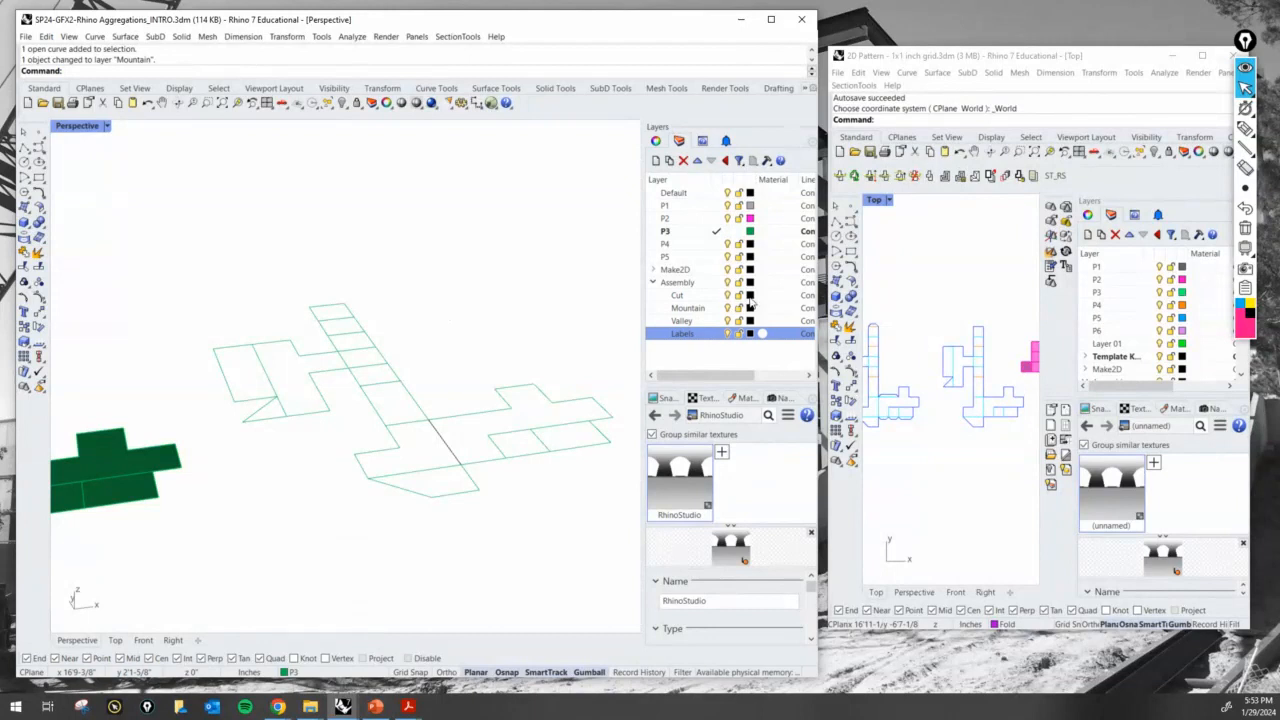
- Draw an annotation arrow pointing at the outer edge of the long strip in the P3 linework
scroll(422, 345, "up", 2)
scroll(434, 364, "down", 2)
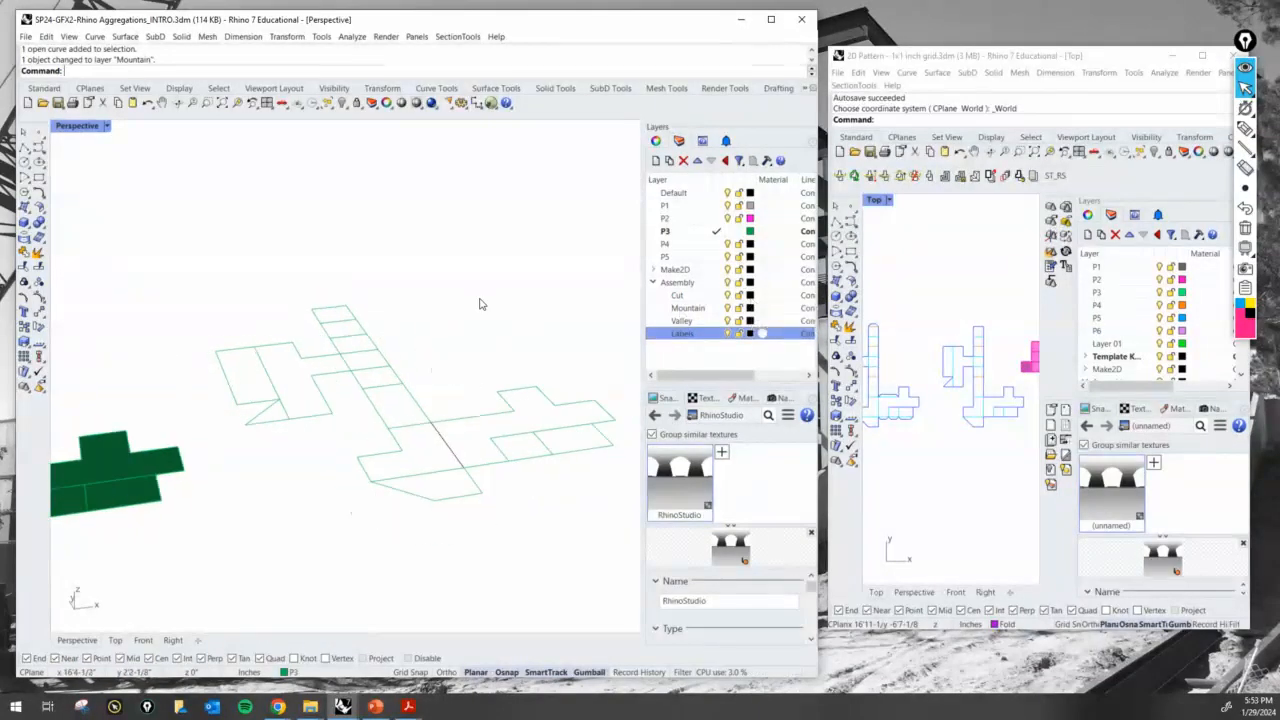
mouse_move(406, 252)
left_mouse_down()
mouse_move(387, 332)
mouse_move(394, 322)
left_mouse_up()
left_click(1246, 88)
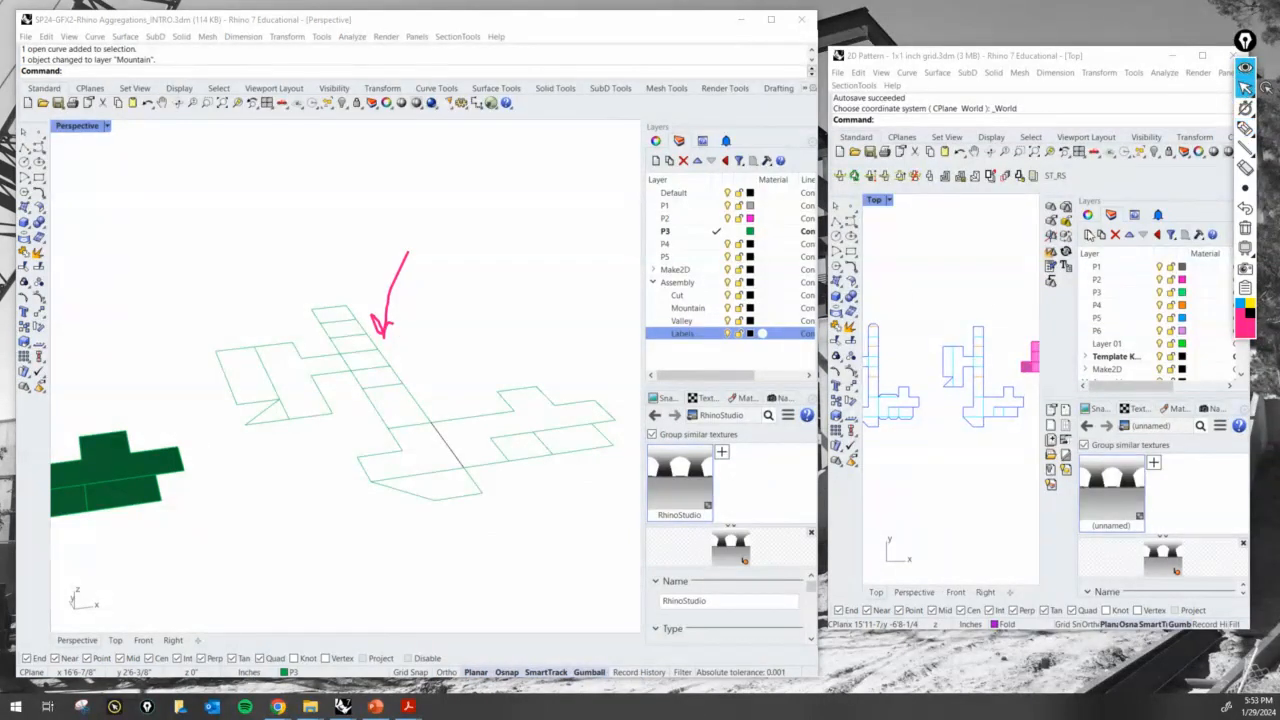
- Set the Cut layer's colour to magenta-pink (255, 0, 188) and the Mountain layer's colour to blue
left_click(750, 295)
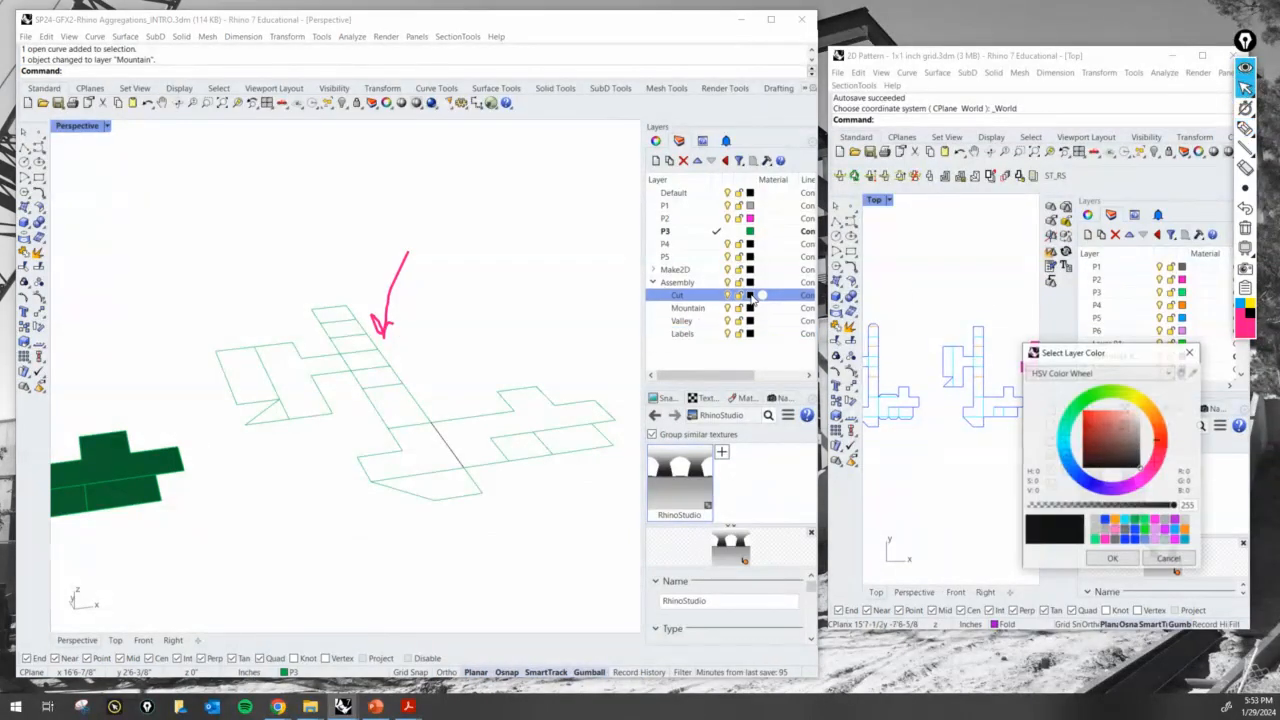
left_click_drag(1128, 358, 900, 50)
left_click(918, 174)
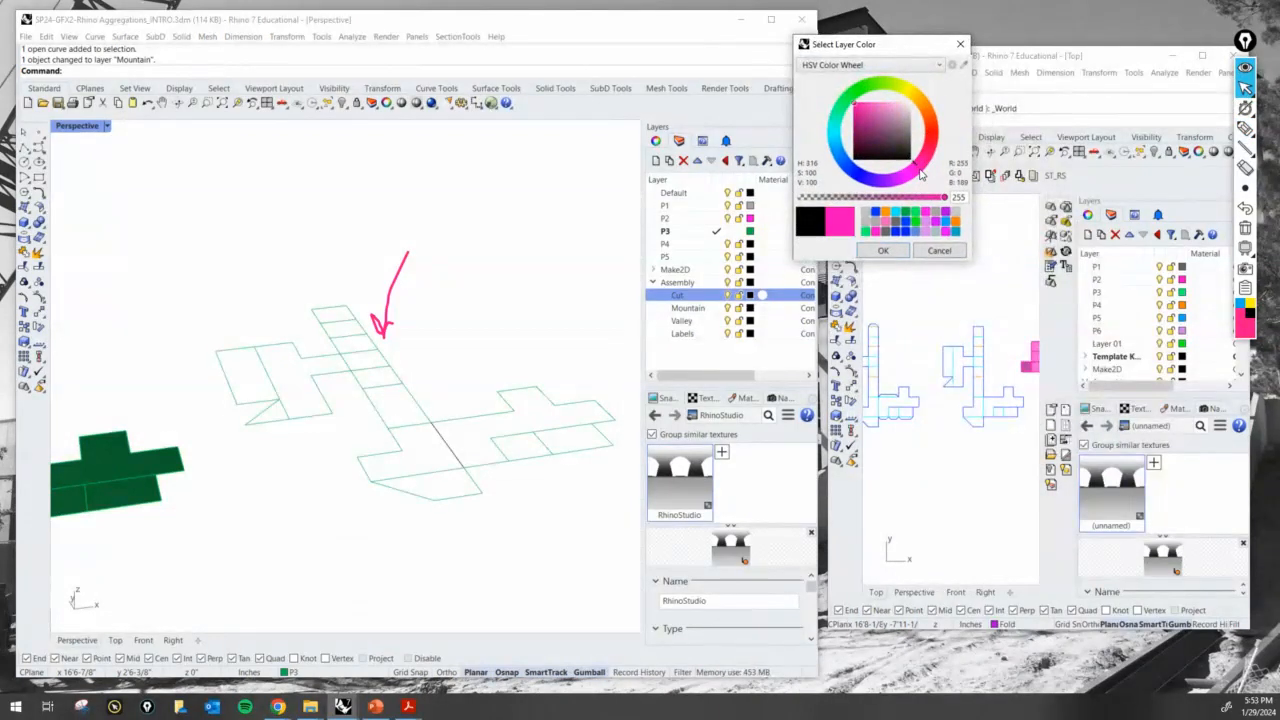
left_click(883, 251)
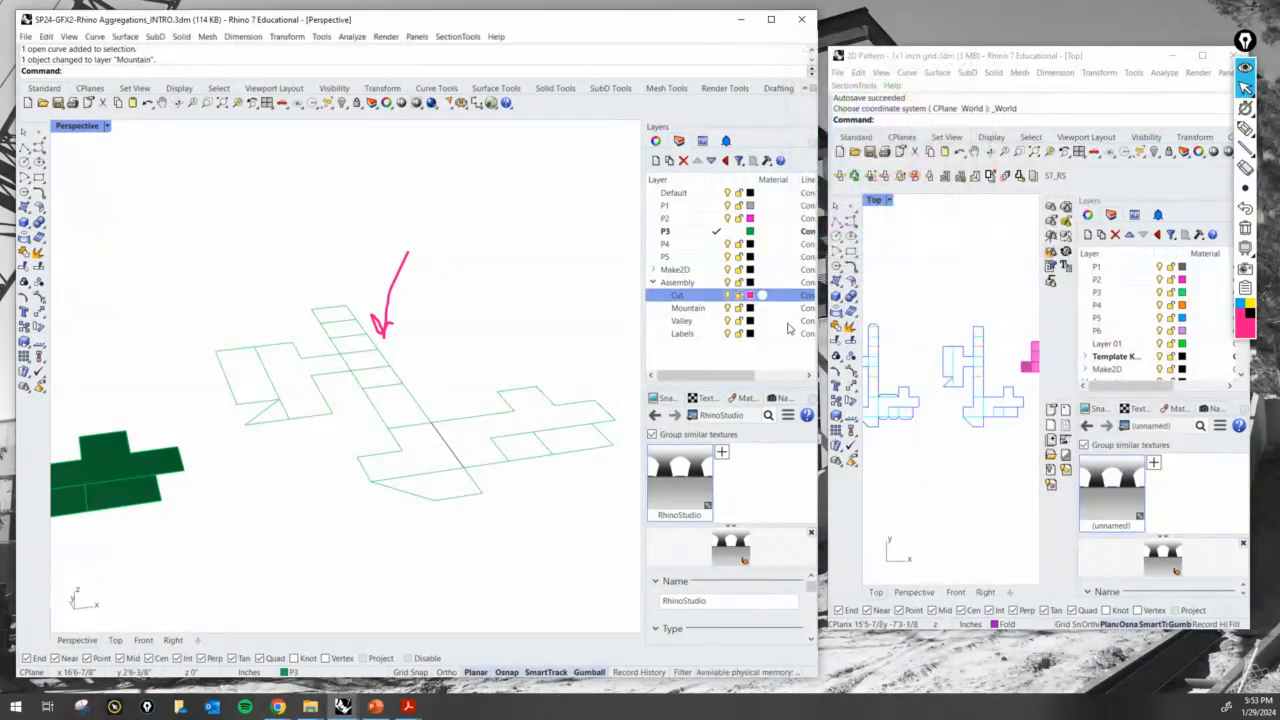
left_click(750, 309)
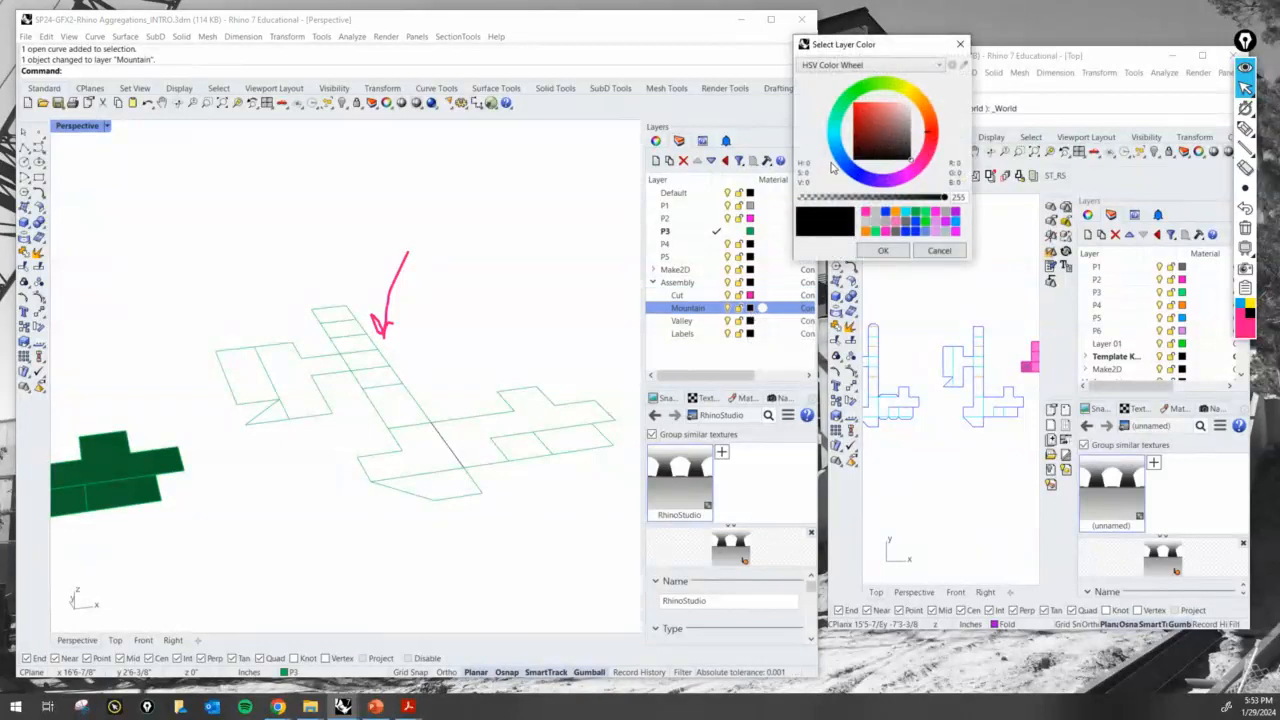
left_click(842, 152)
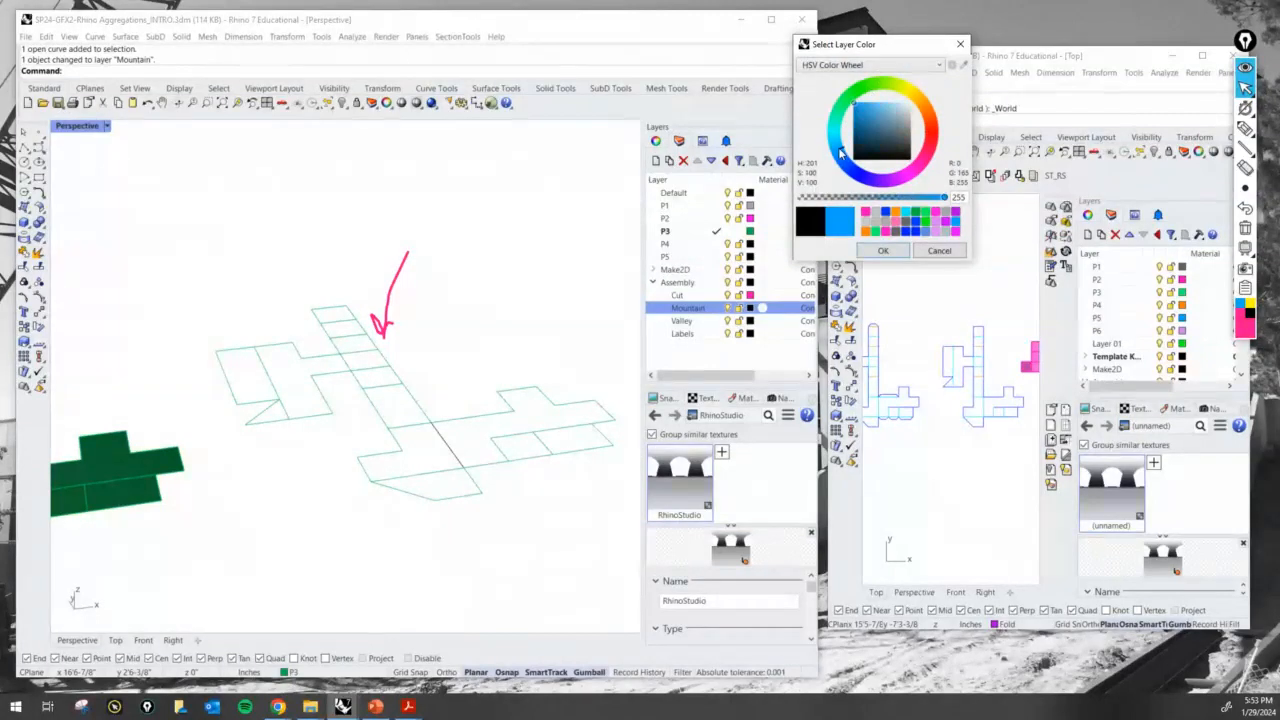
left_click_drag(850, 163, 842, 162)
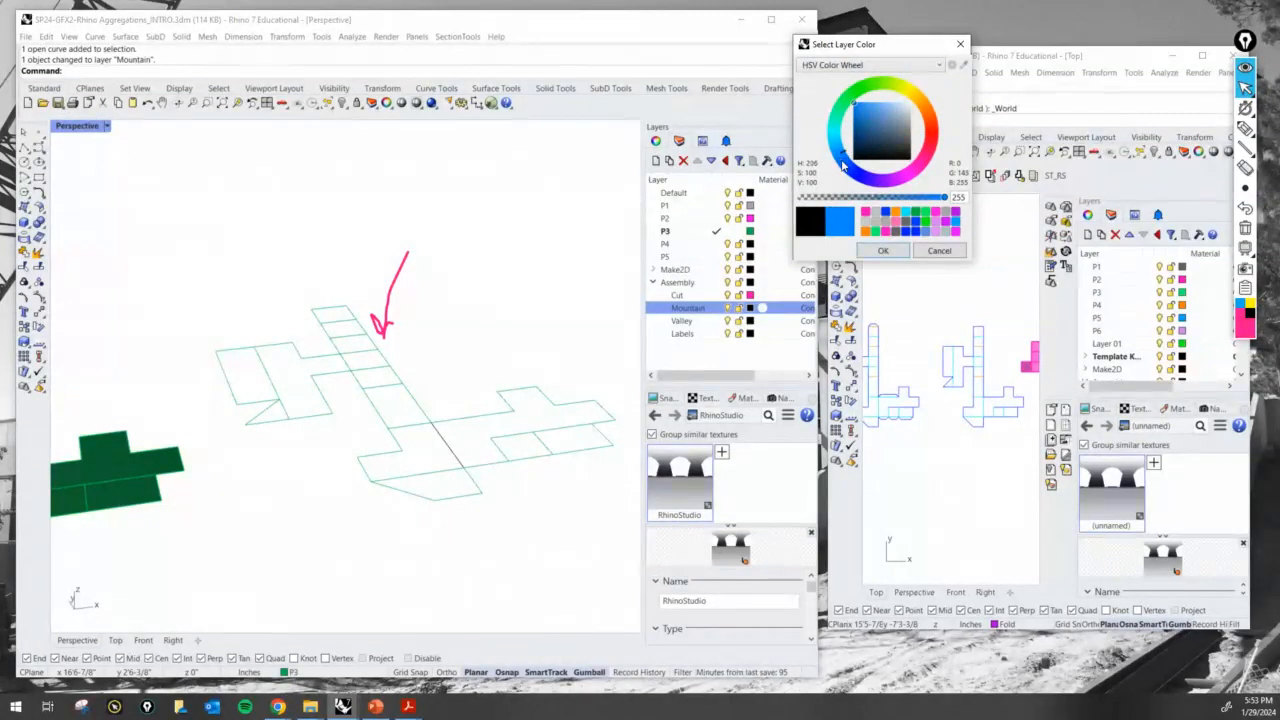
left_click(885, 252)
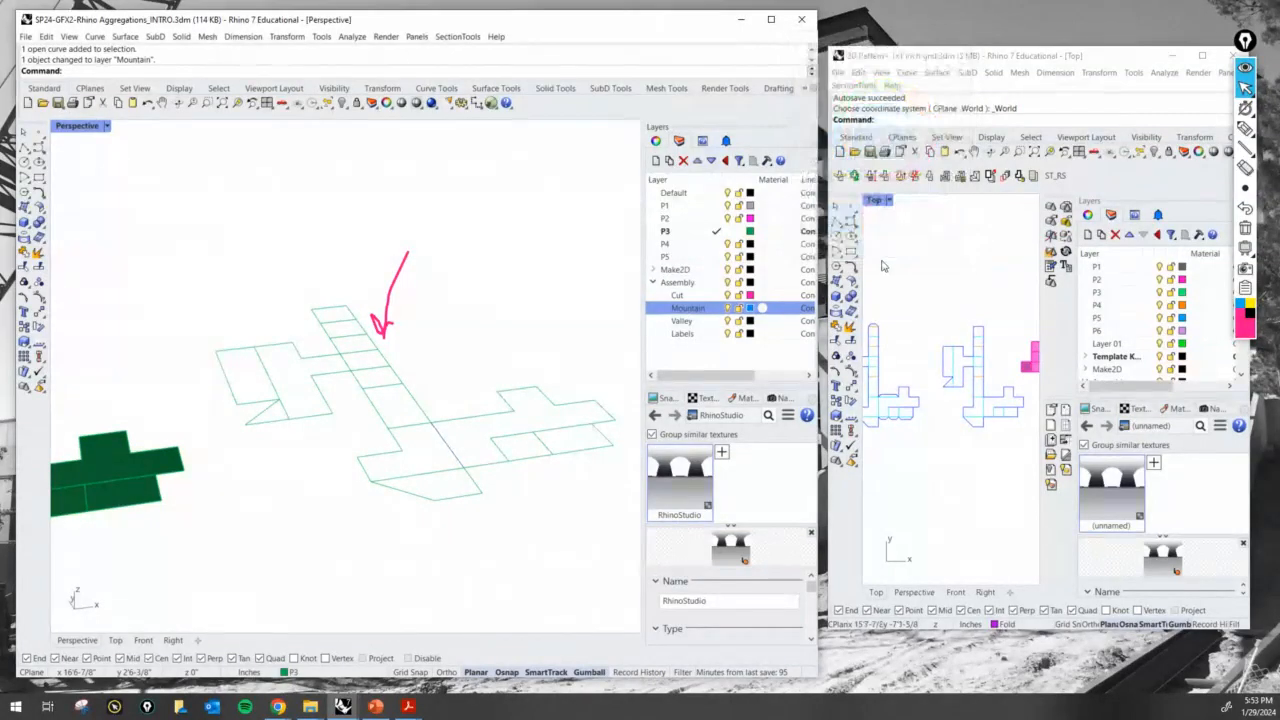
- Set the Valley layer's colour to orange and the Labels layer's colour to light grey (196, 196, 196)
left_click(750, 322)
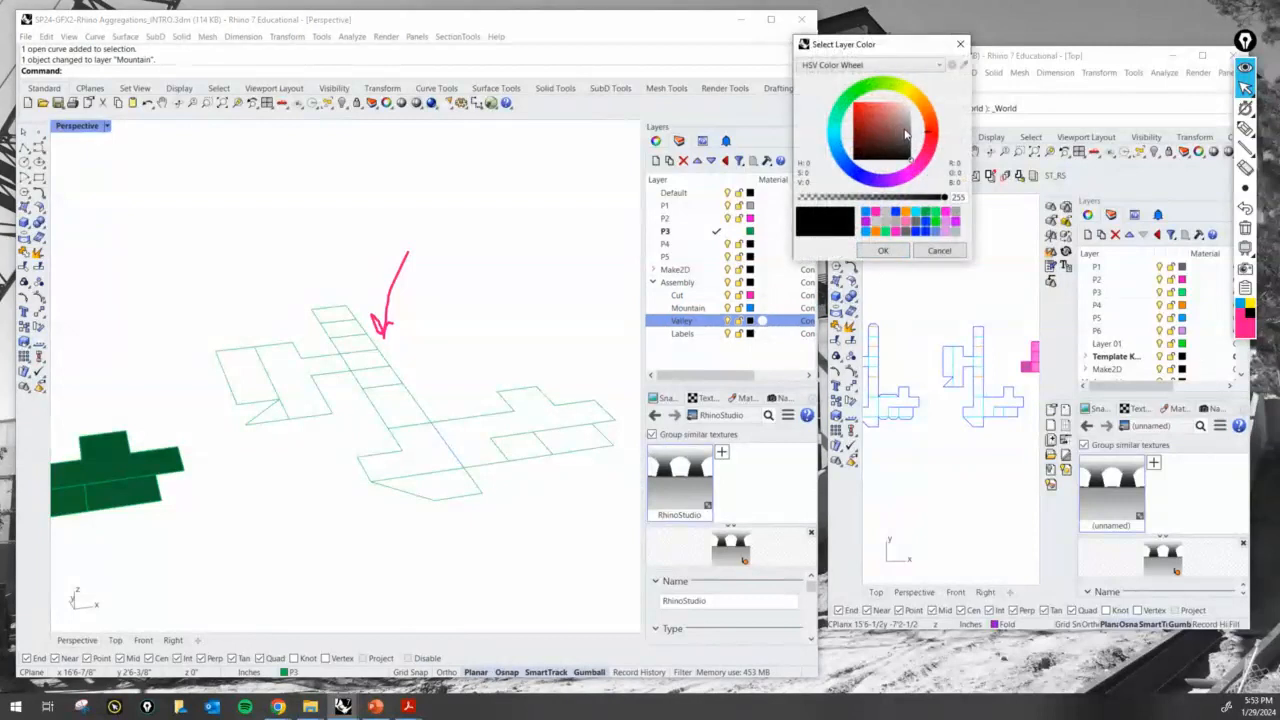
left_click(928, 113)
left_click(883, 251)
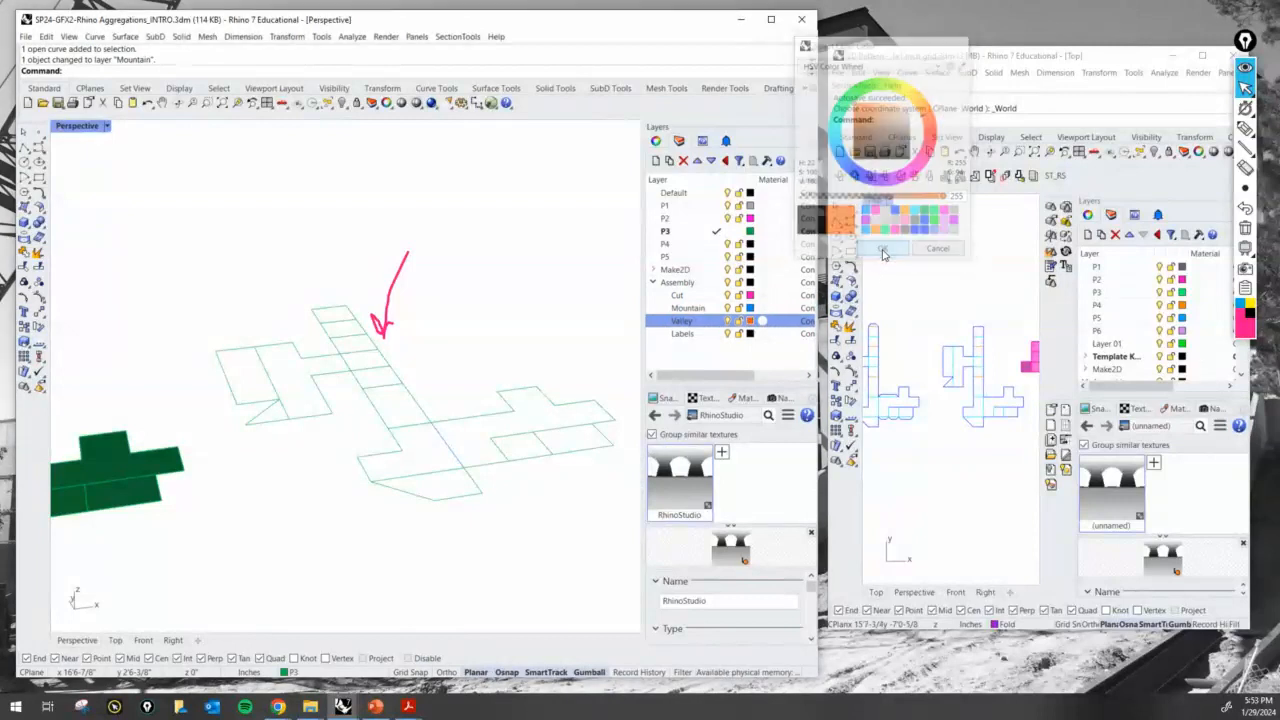
left_click(750, 334)
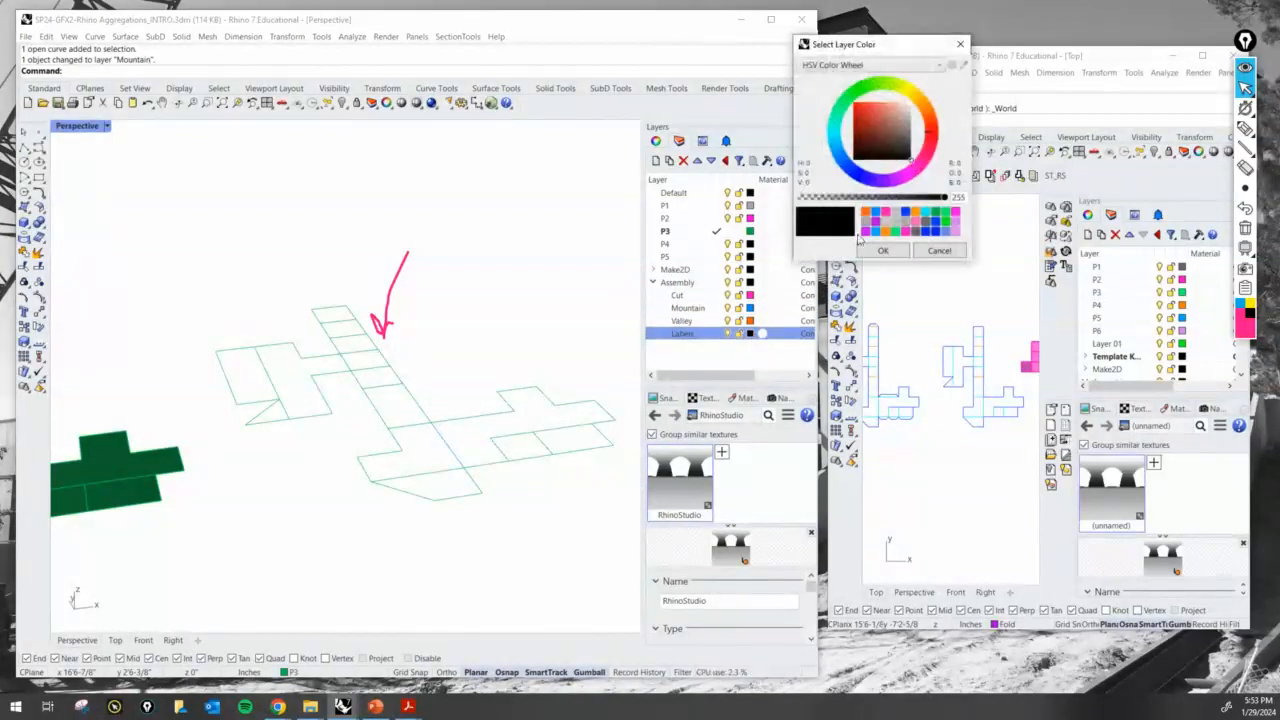
left_click_drag(902, 139, 914, 121)
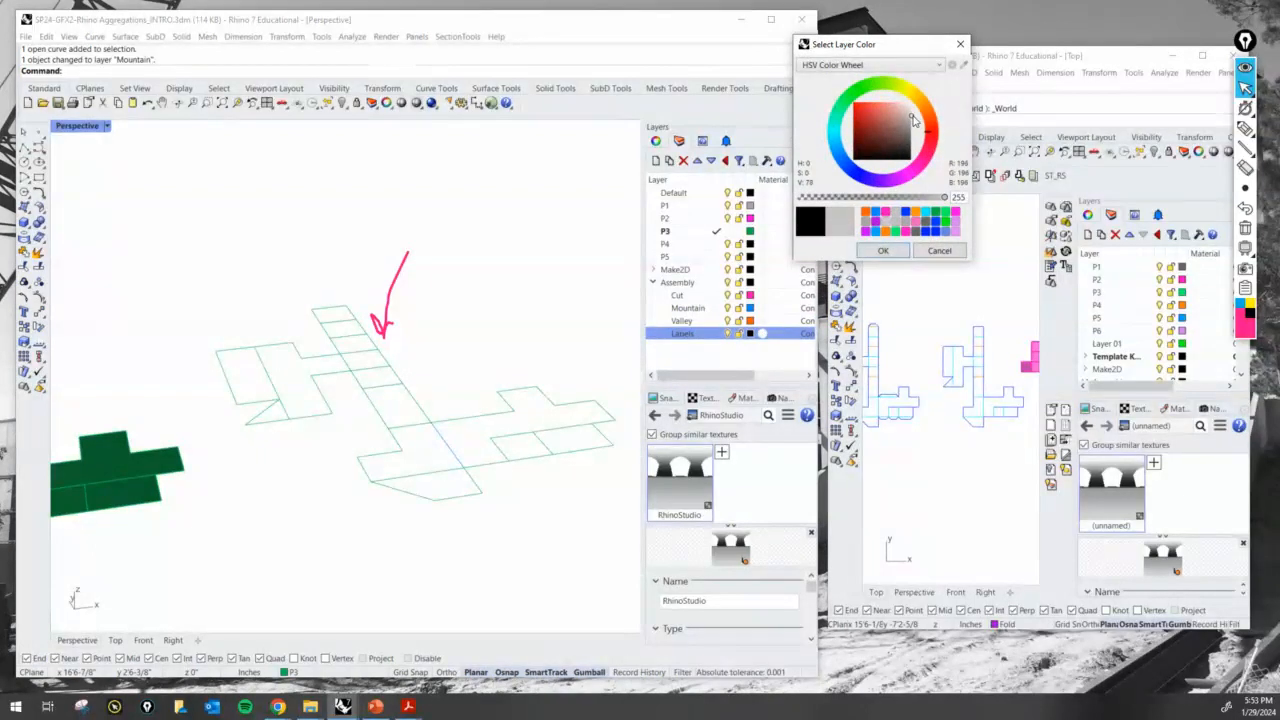
left_click(883, 250)
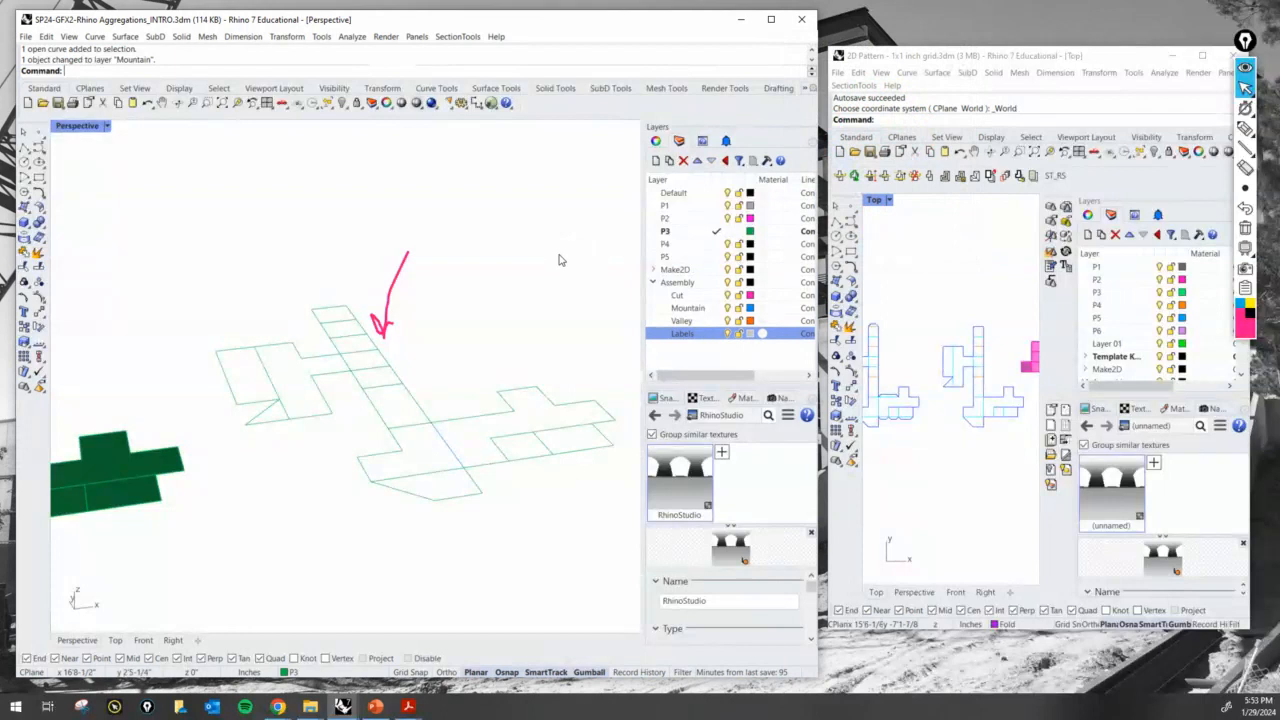
- Mark the mountain fold line with the annotation pen, clear all marks, and briefly select the line to identify it
left_click(1246, 129)
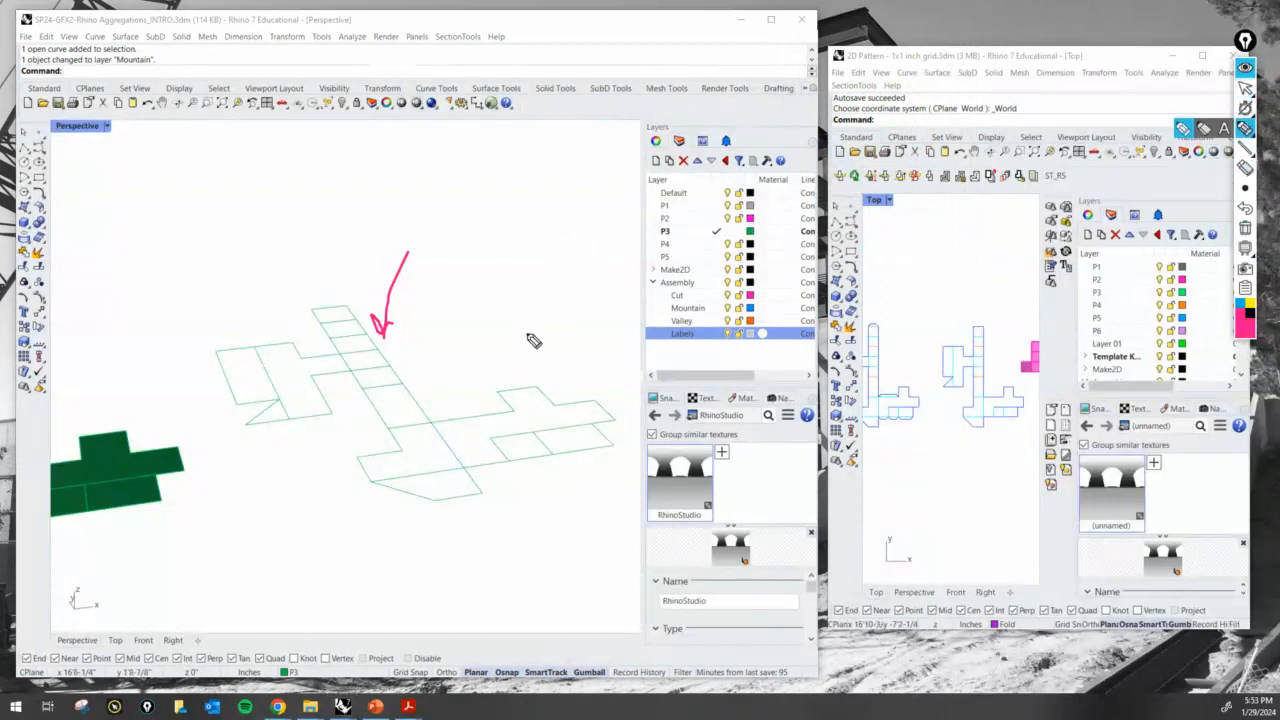
left_click_drag(432, 424, 465, 465)
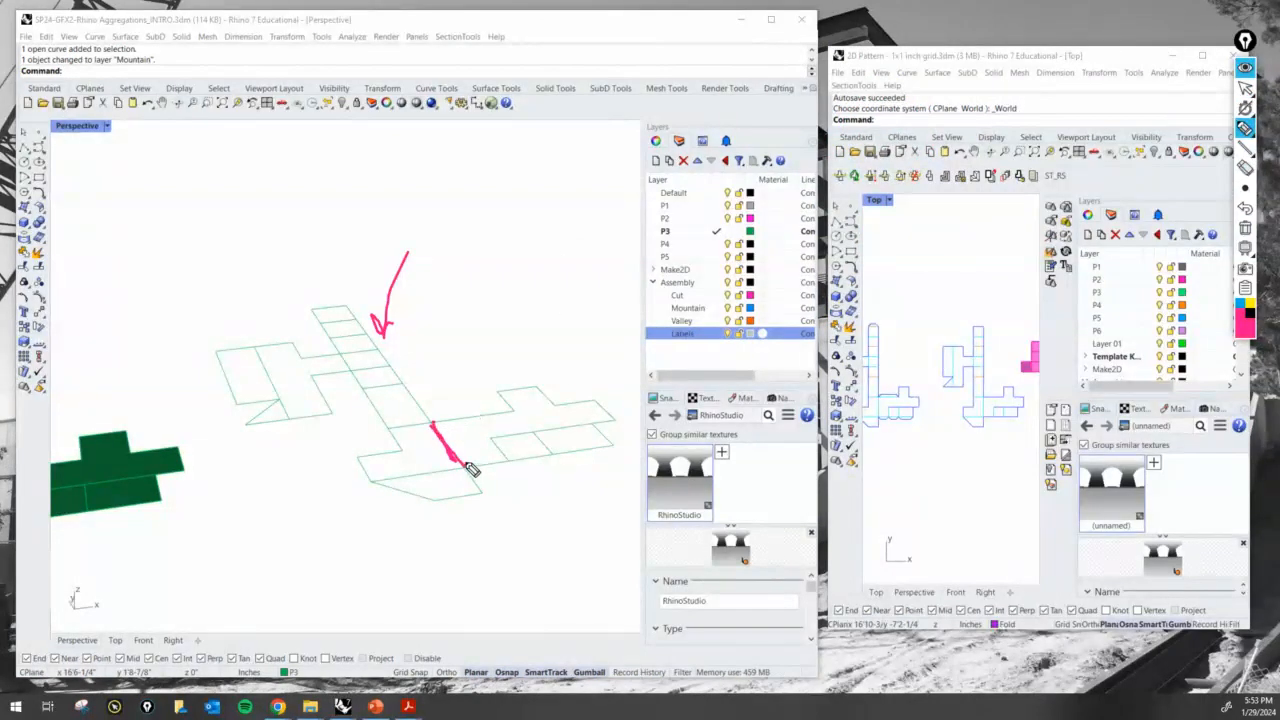
left_click(1246, 228)
left_click(1245, 88)
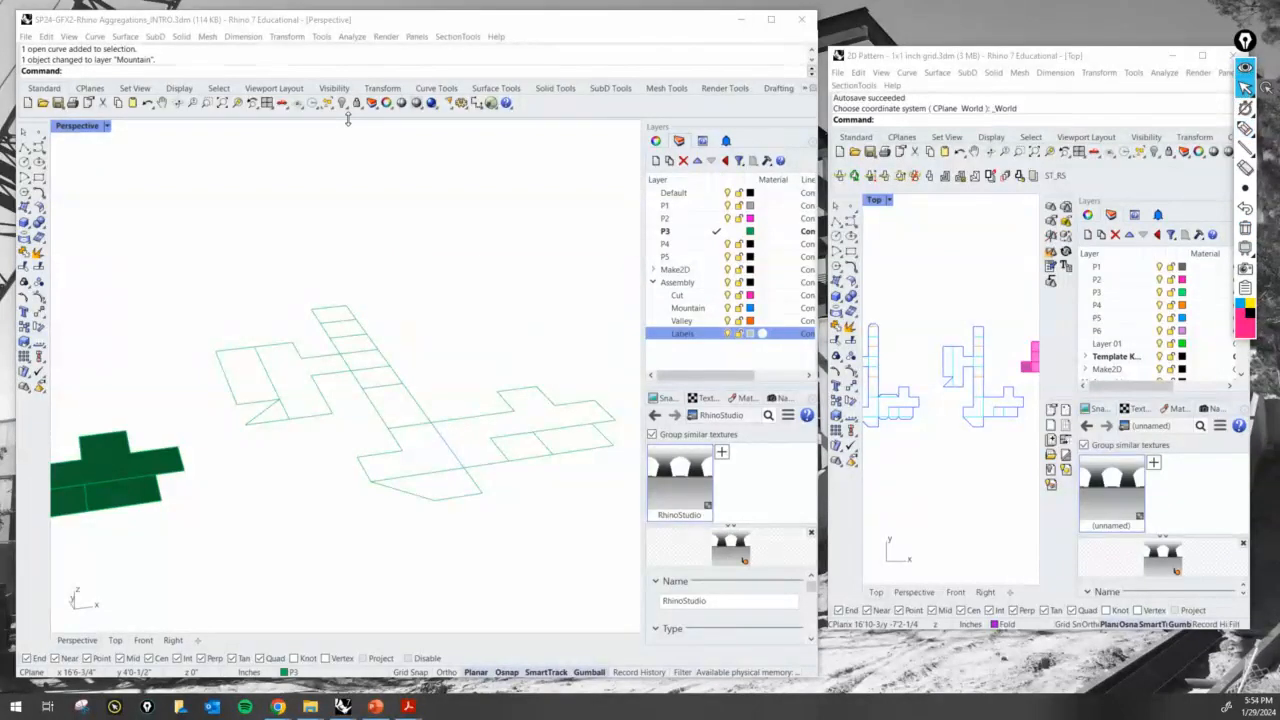
left_click(443, 444)
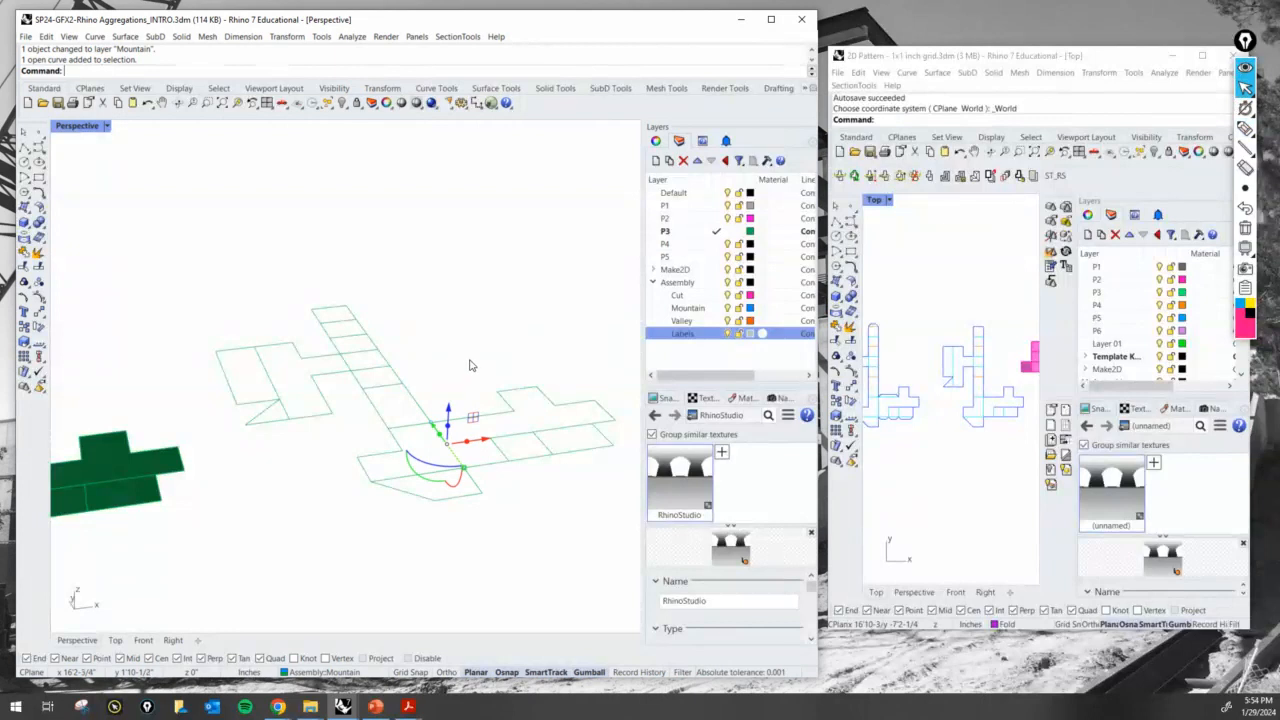
key("Delete")
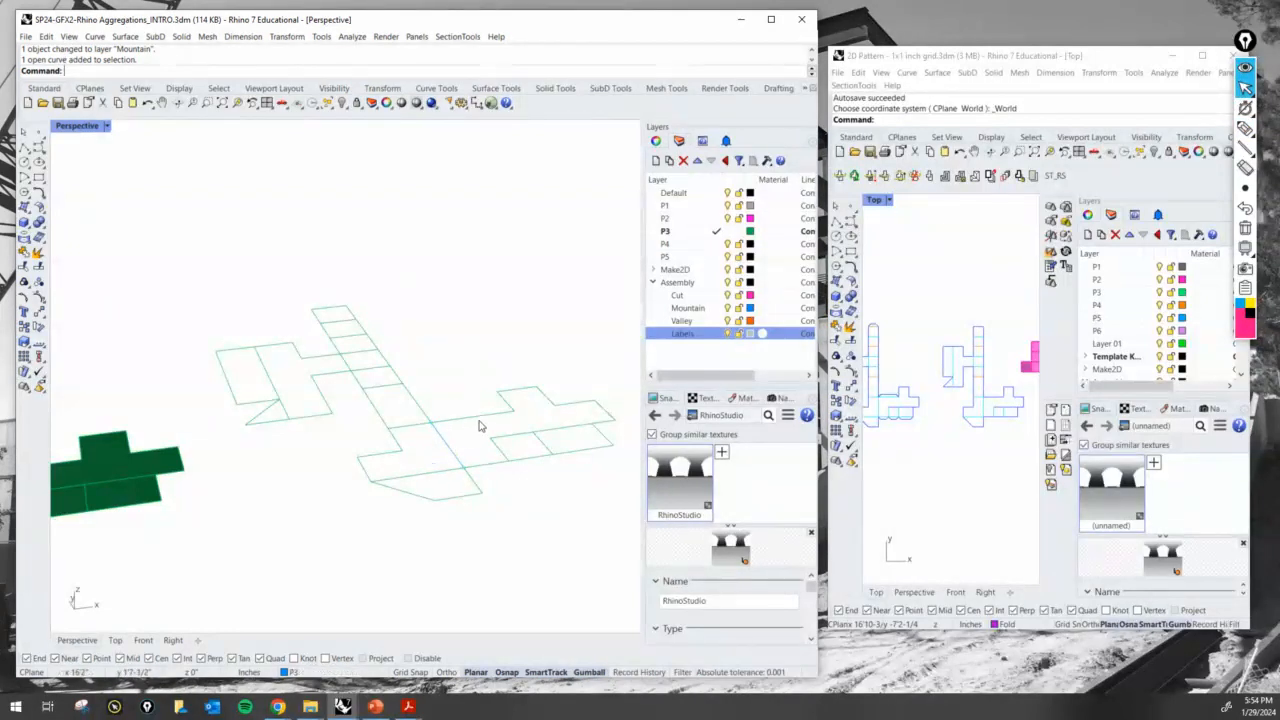
- Fold the green P3 model's three side-arm surfaces upright with Rotate3D, using their shared edge with the main strip as the axis
scroll(517, 401, "down", 4)
scroll(203, 459, "up", 3)
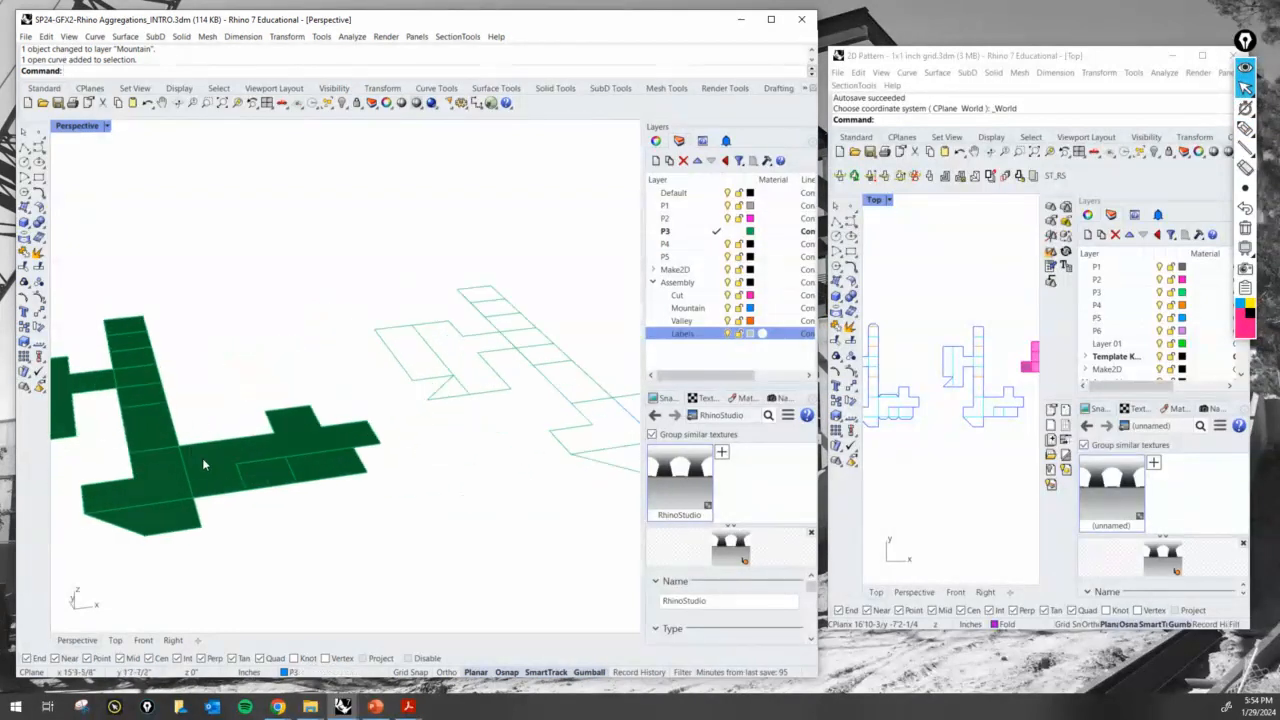
scroll(338, 488, "down", 2)
left_click_drag(346, 498, 253, 407)
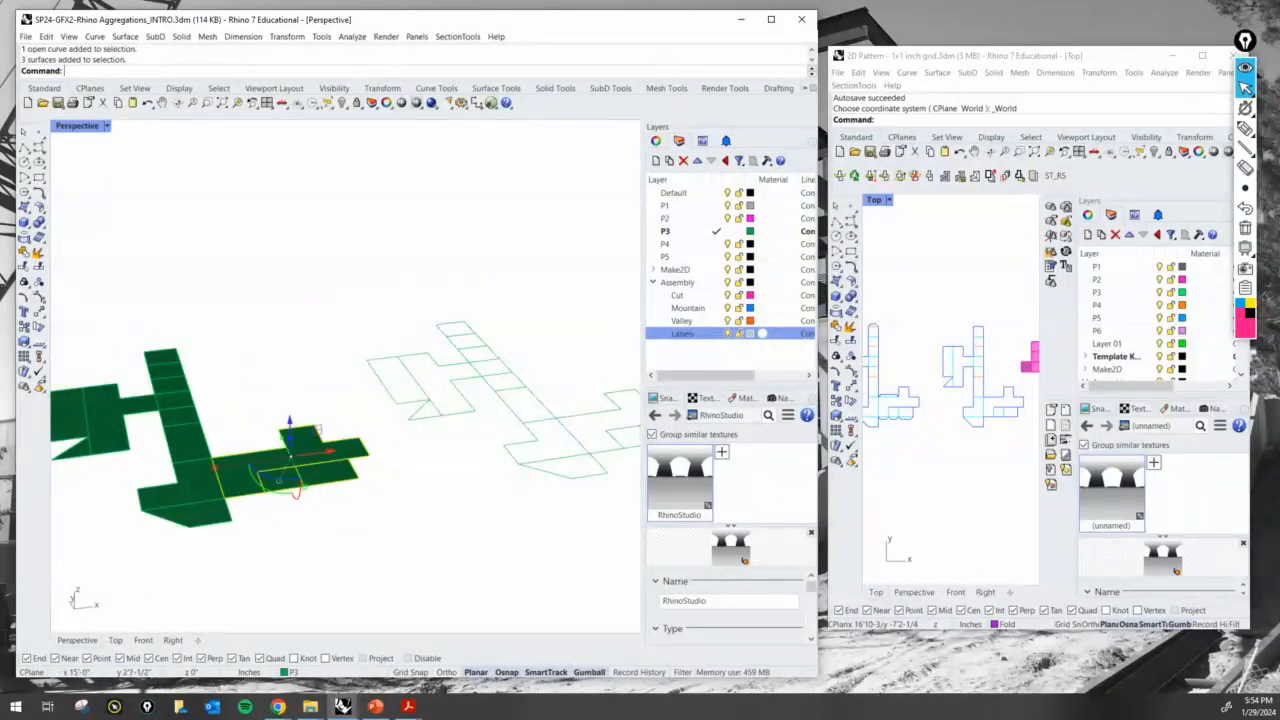
type("Rotate3D")
key("Return")
left_click(229, 478)
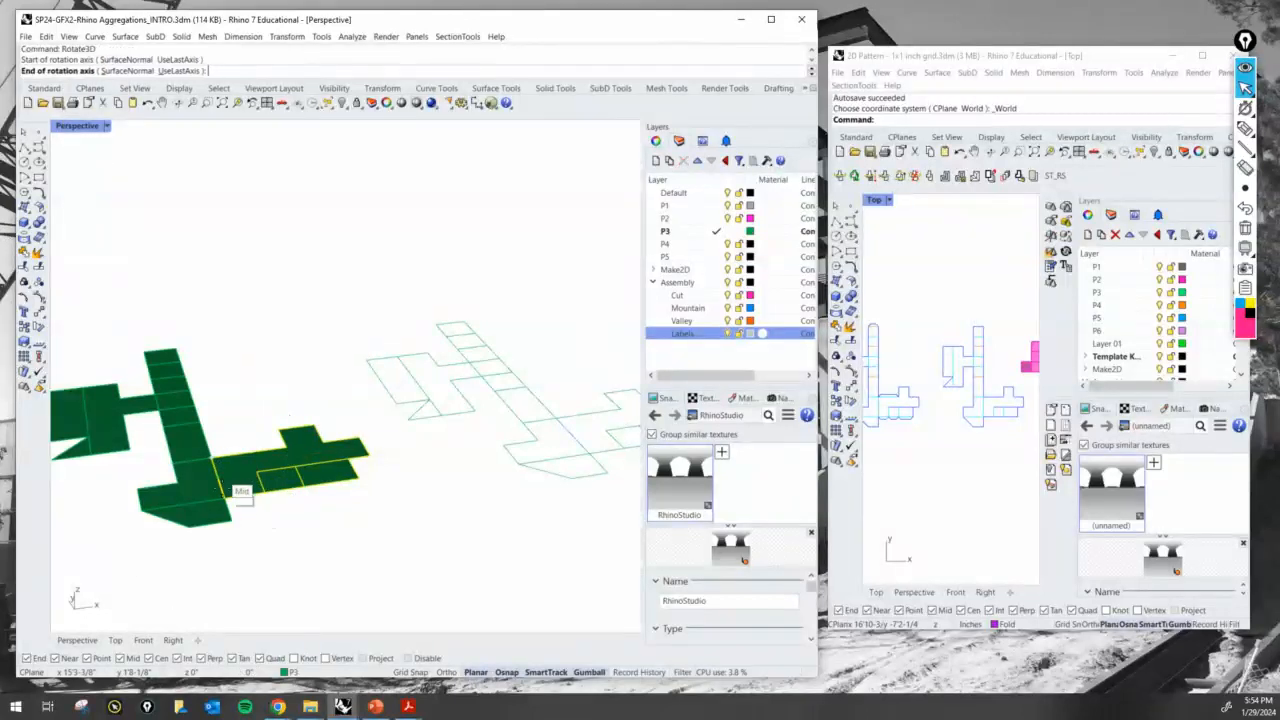
left_click(232, 506)
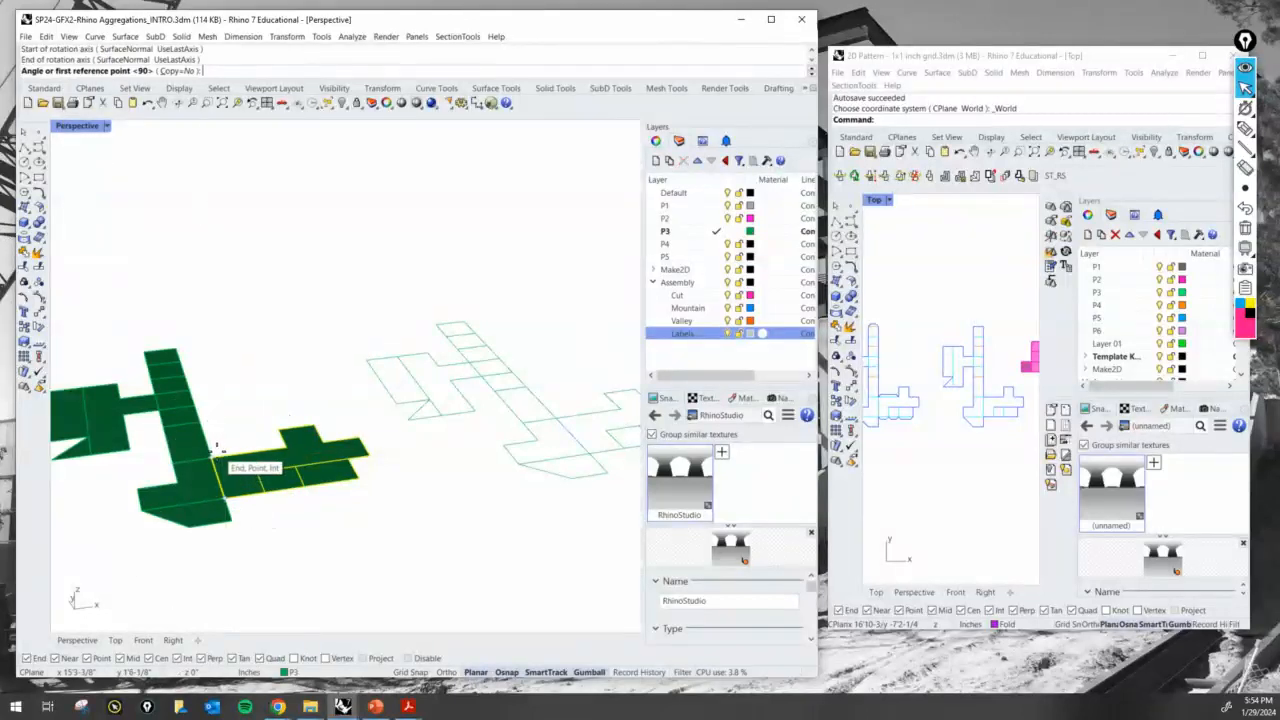
left_click(282, 452)
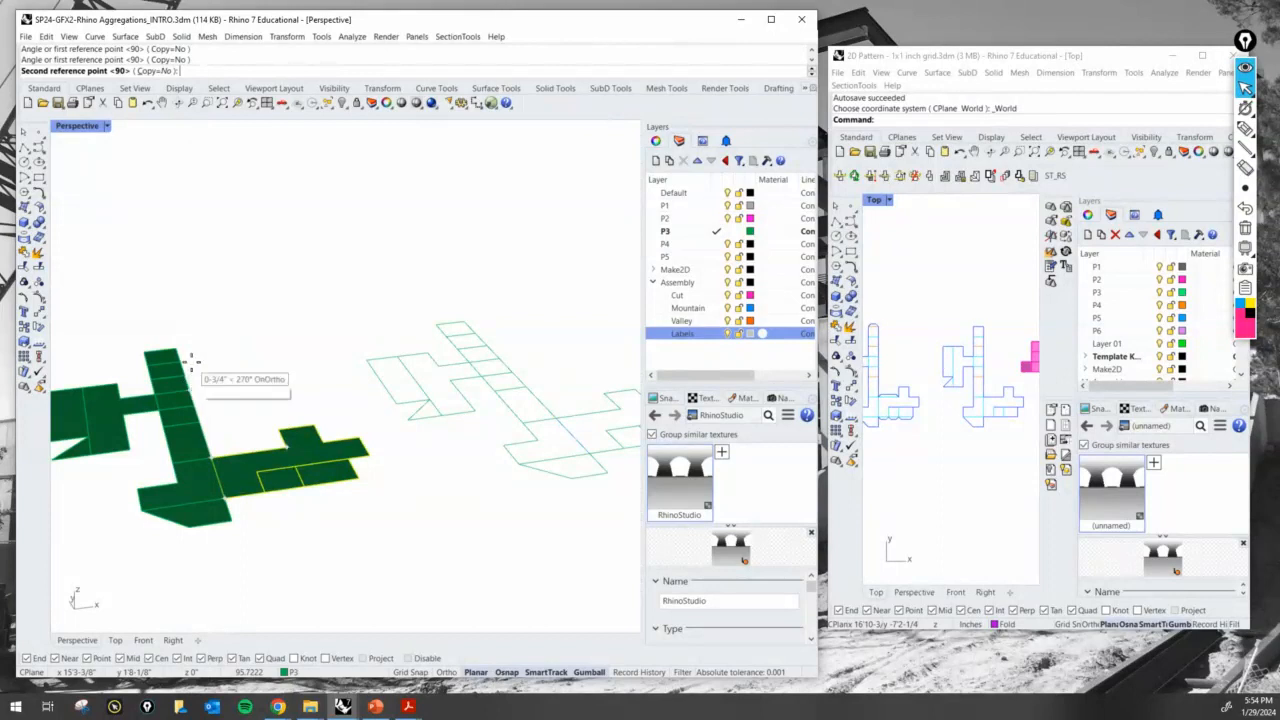
left_click(285, 490)
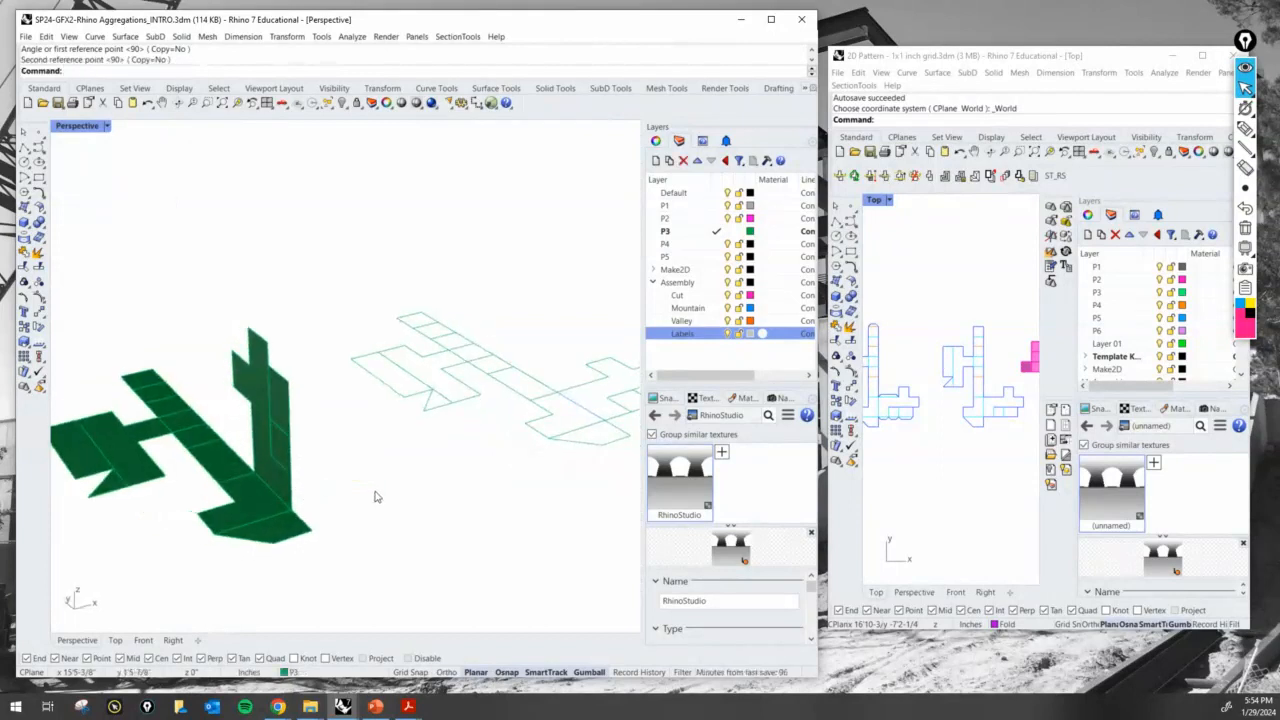
- Examine the upright arm of the P3 model against its flat linework and activate the 2D Pattern window
right_click_drag(376, 497, 280, 492, "shift")
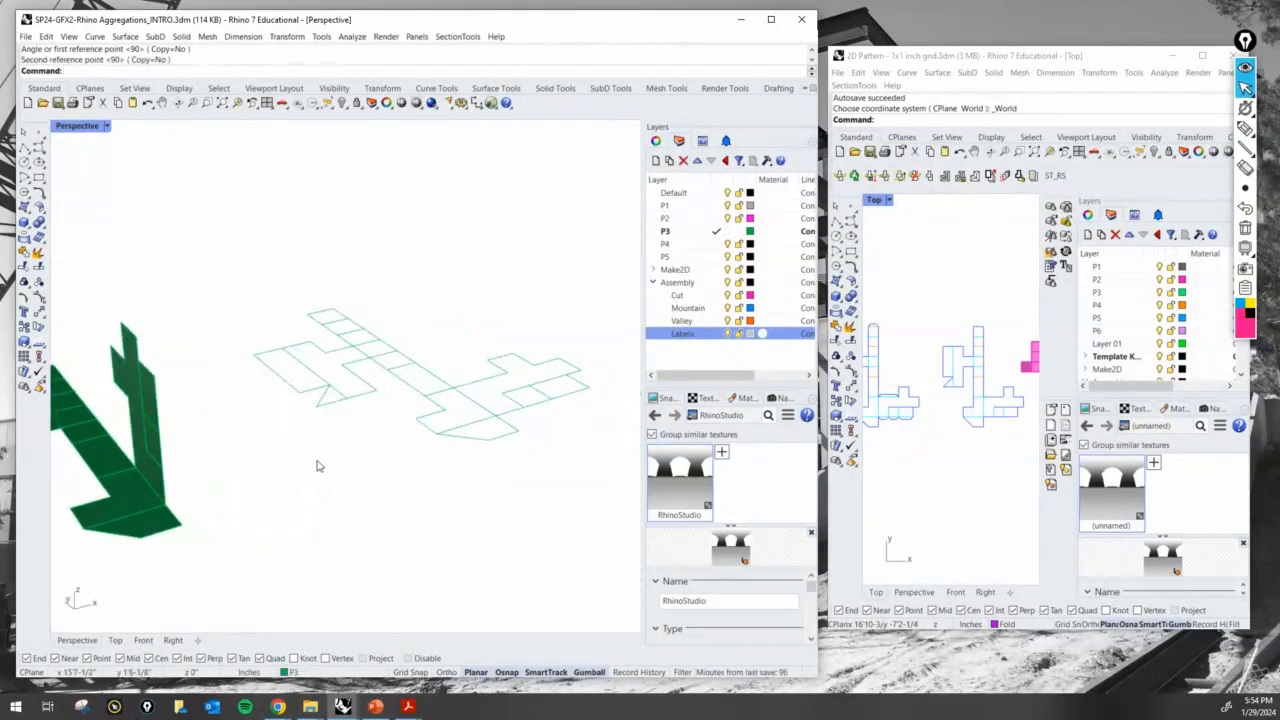
right_click_drag(340, 463, 380, 461, "shift")
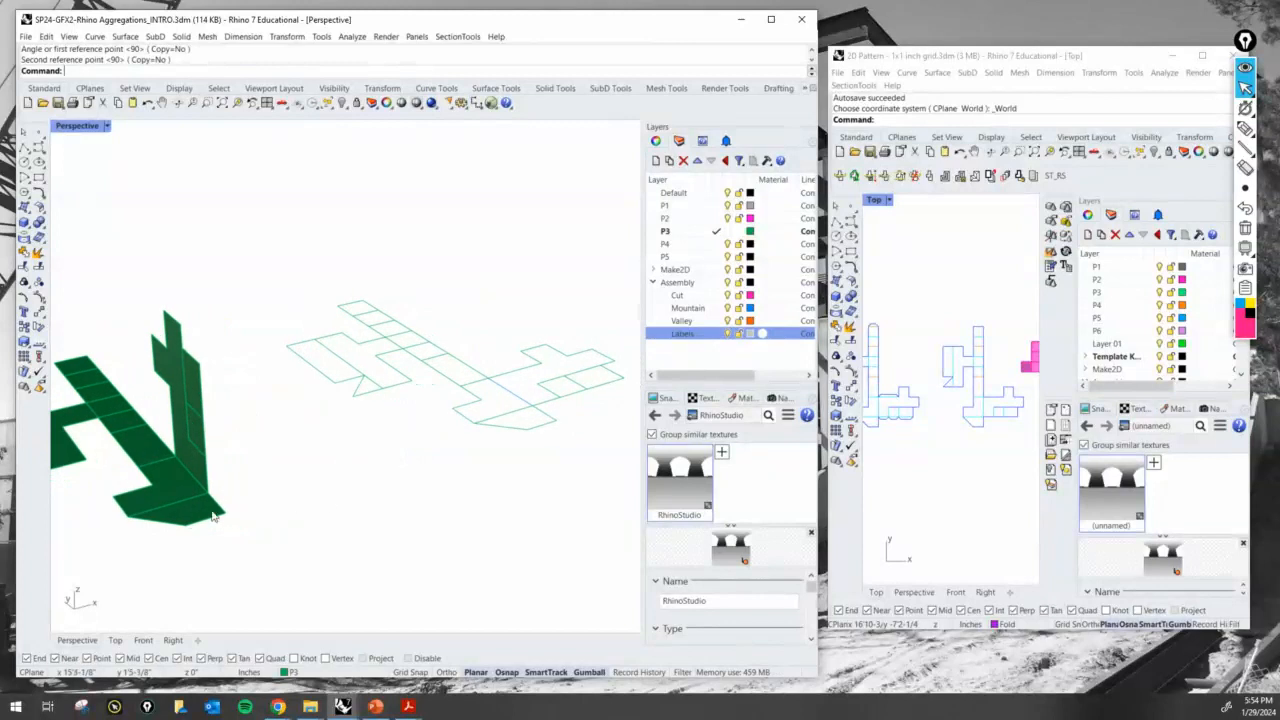
scroll(210, 514, "up", 3)
right_click_drag(165, 513, 197, 511)
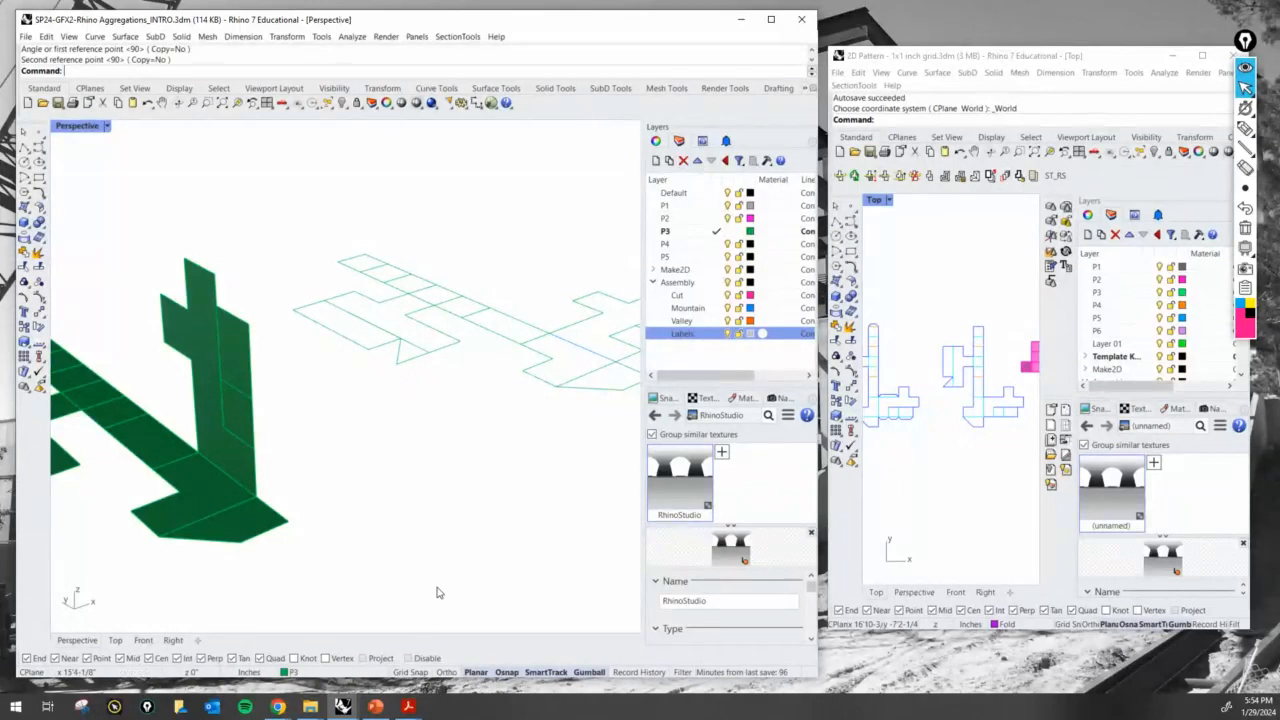
left_click(1107, 195)
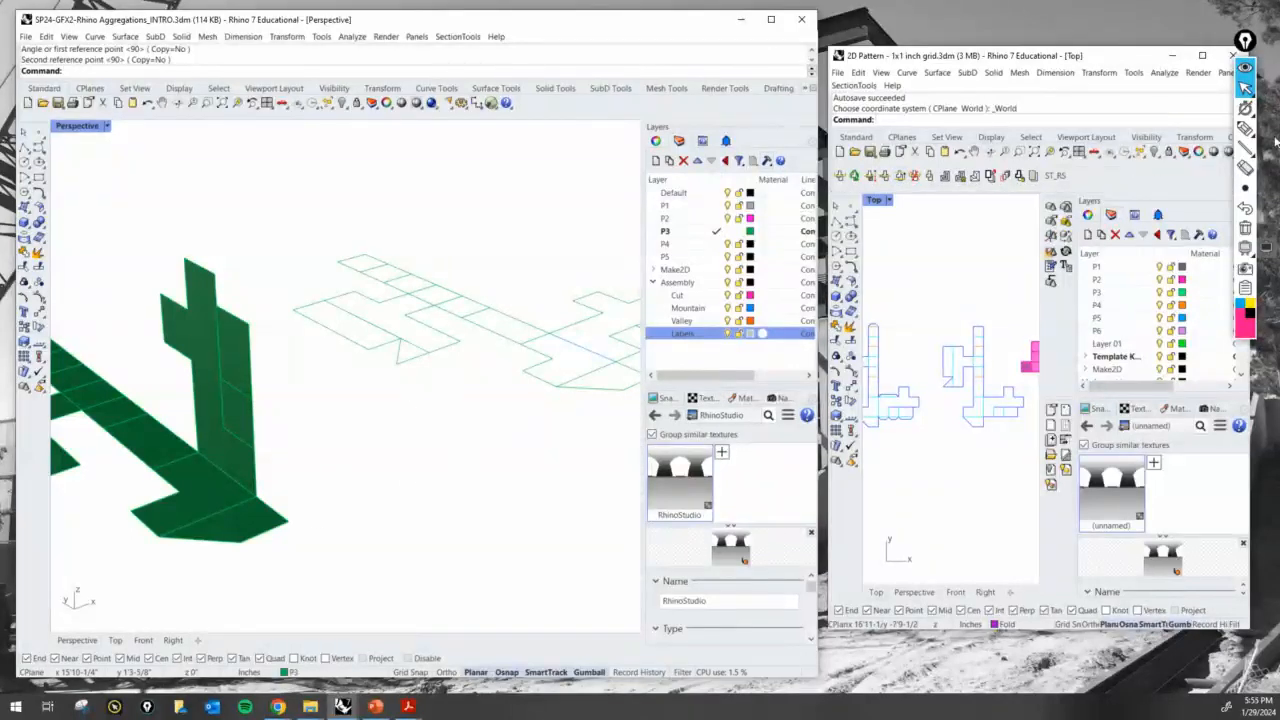
- Mark the diagonal fold on the P3 model's base with the annotation pen and move the matching flat line to the Mountain layer
left_click(1245, 129)
mouse_move(165, 543)
left_mouse_down()
mouse_move(243, 509)
mouse_move(172, 540)
left_mouse_up()
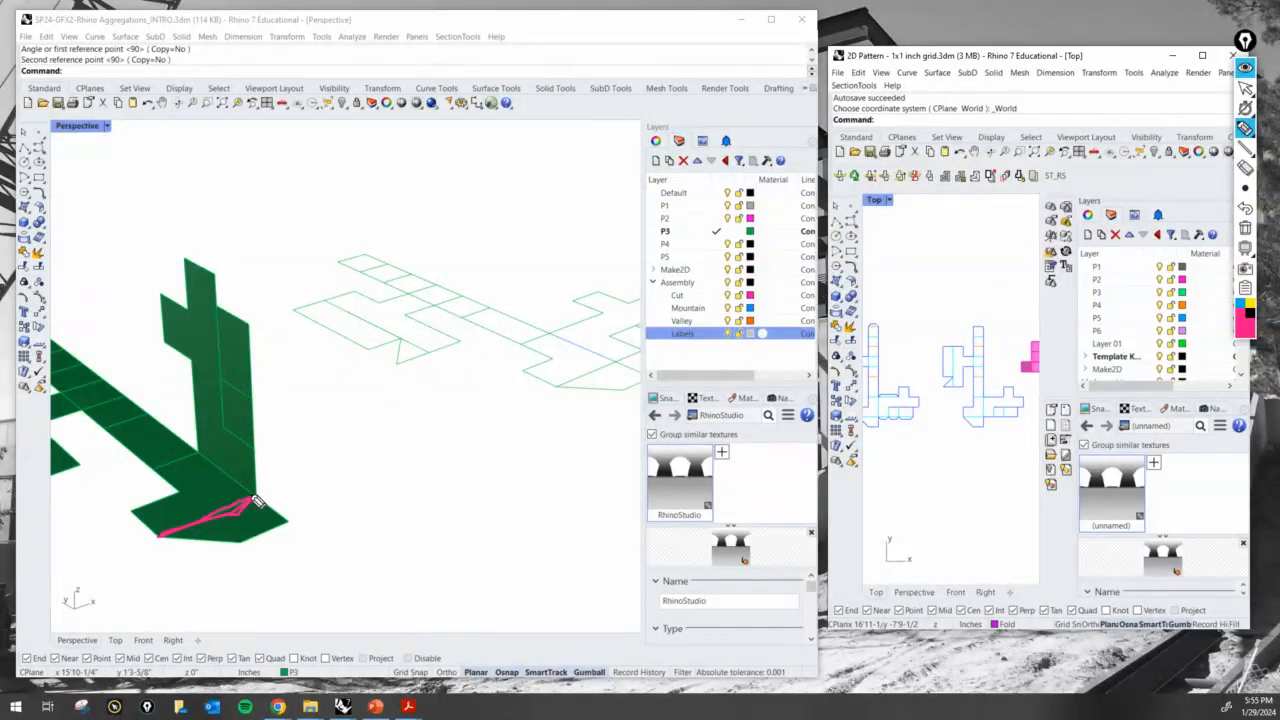
left_click(1245, 87)
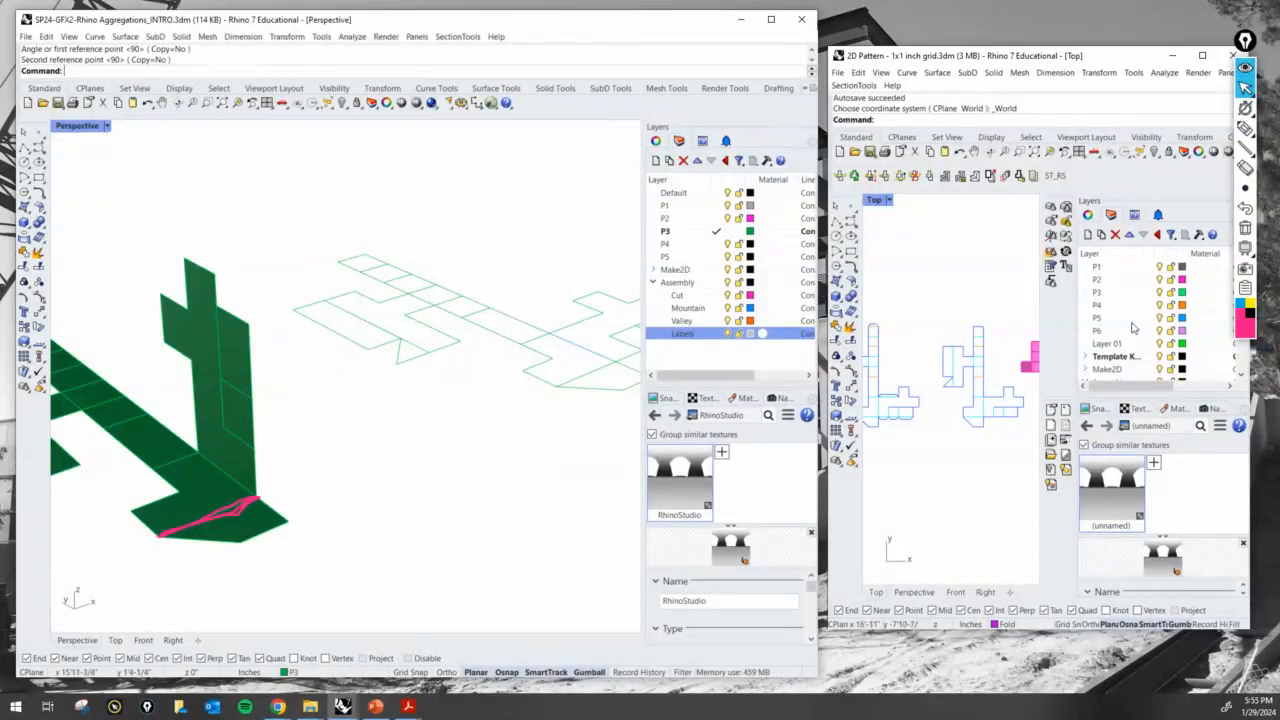
left_click(586, 381)
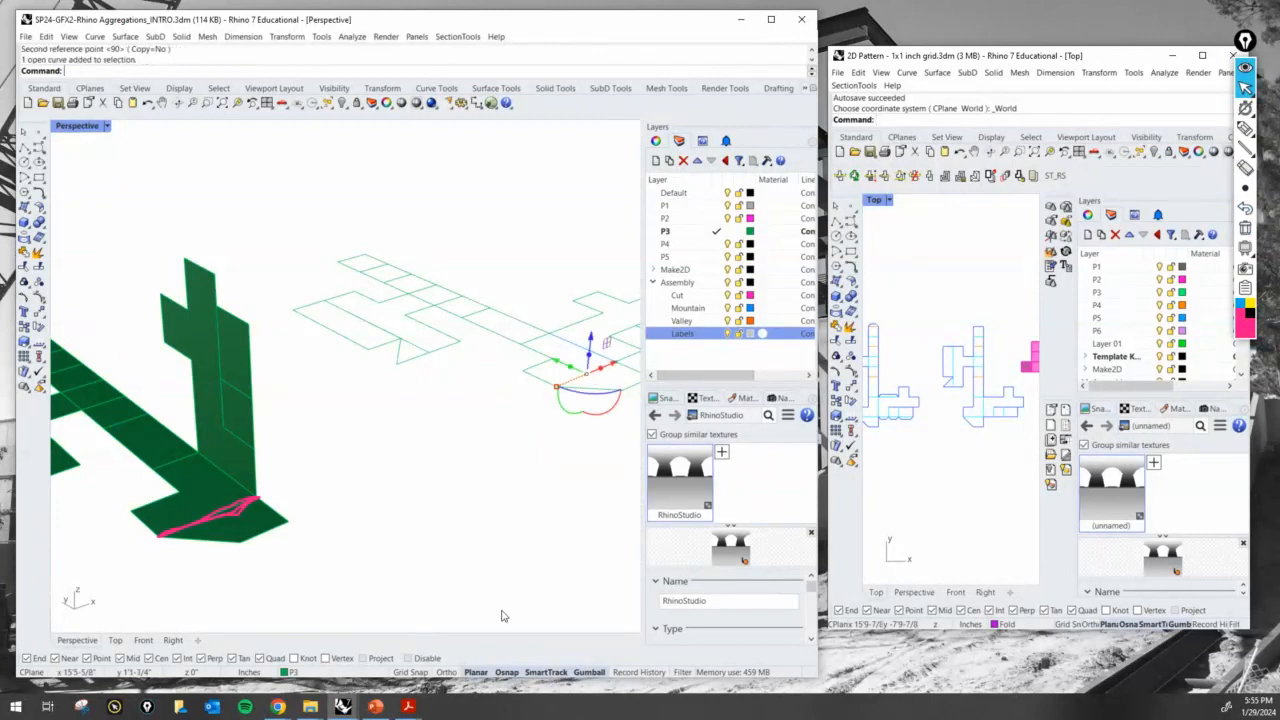
left_click(354, 676)
left_click(300, 640)
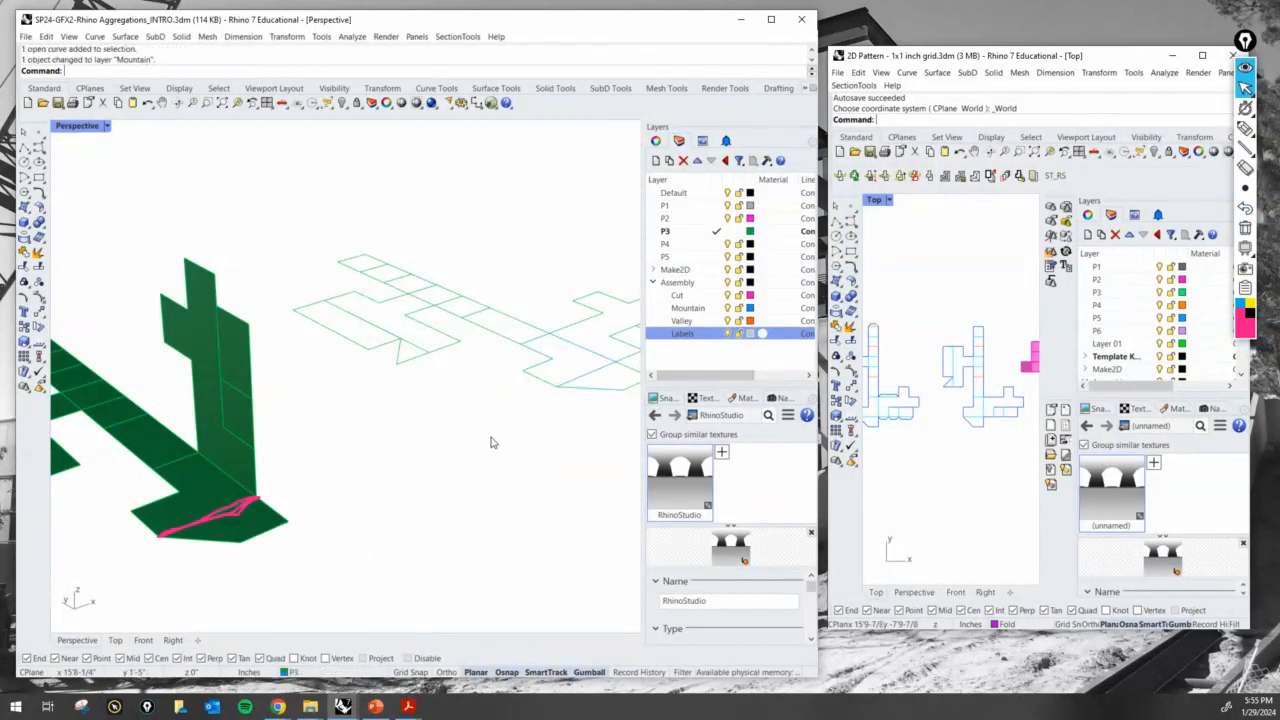
- Fold the two end surfaces of the P3 model's upright arm down to horizontal with Rotate3D, using their lower edge as the axis
right_click_drag(506, 443, 483, 457)
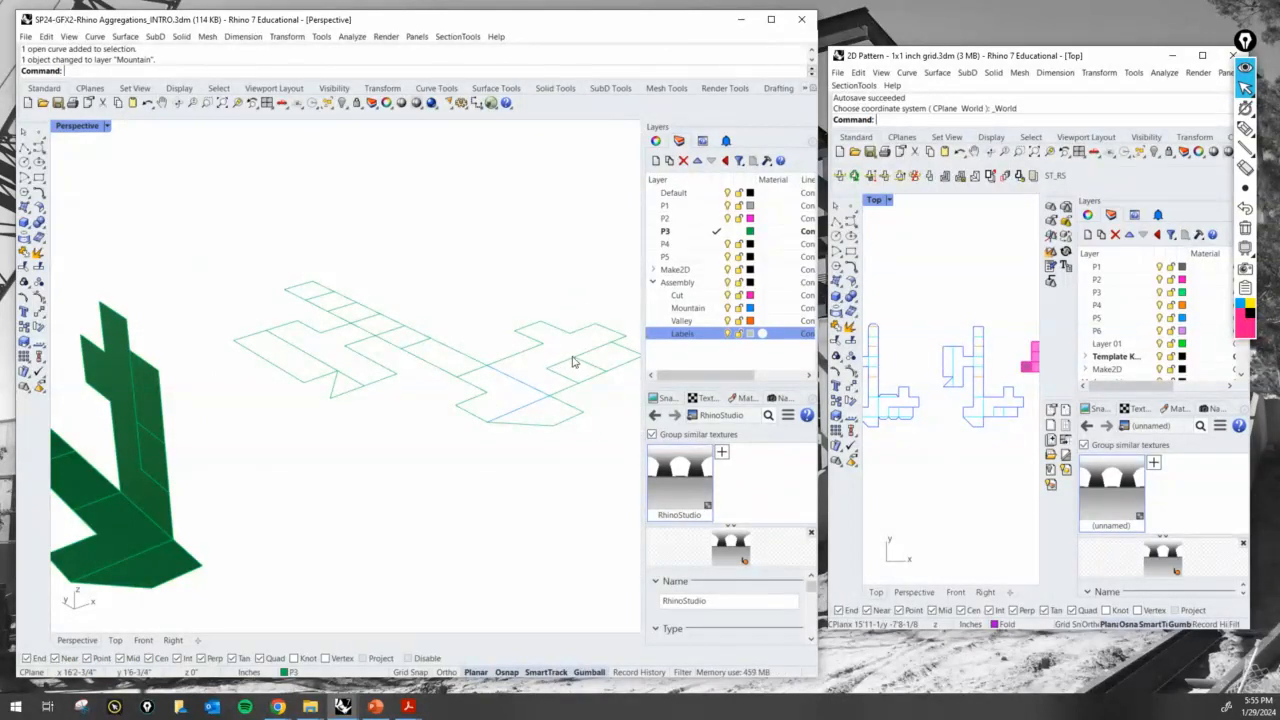
right_click_drag(573, 362, 555, 379)
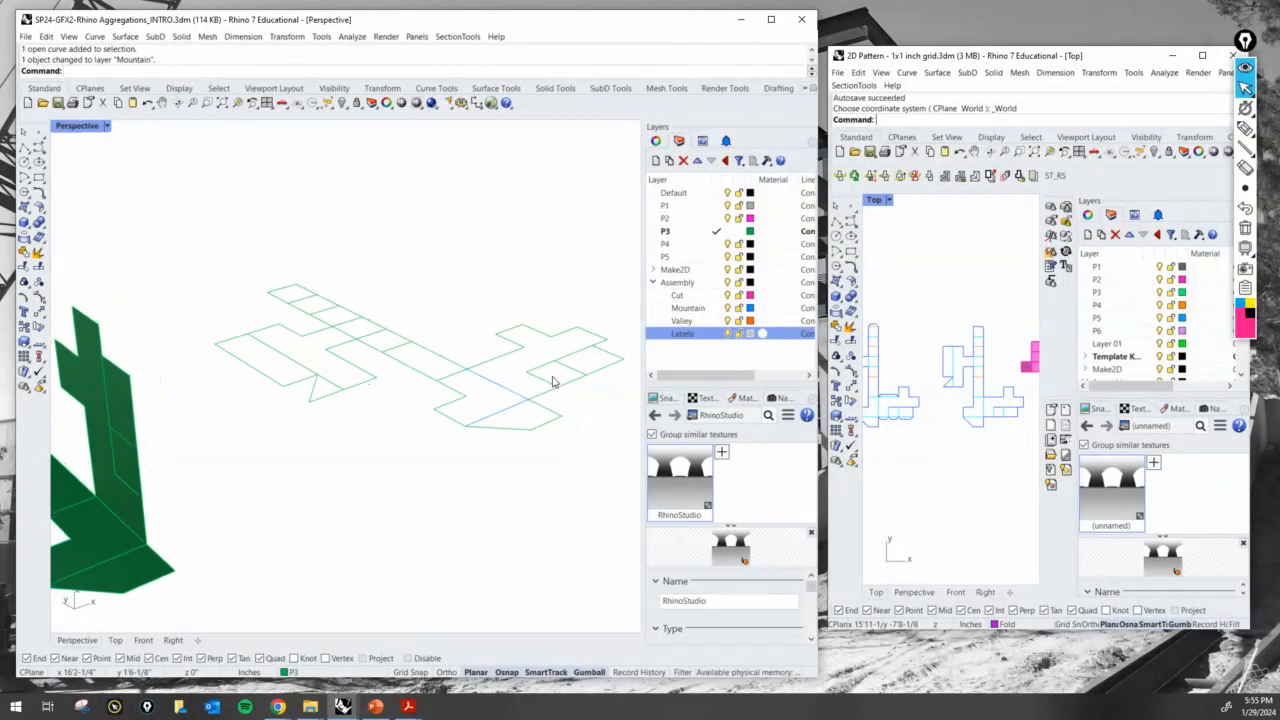
left_click(552, 386)
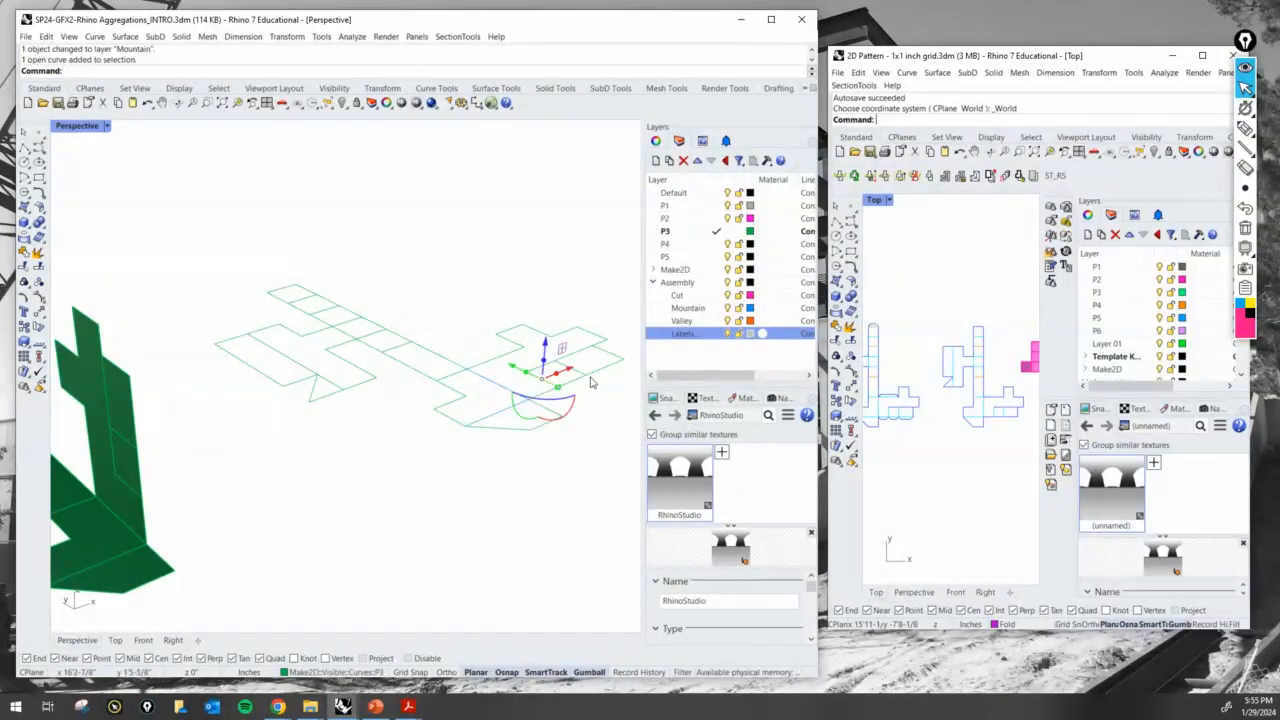
left_click(557, 449)
right_click_drag(366, 524, 465, 514, "shift")
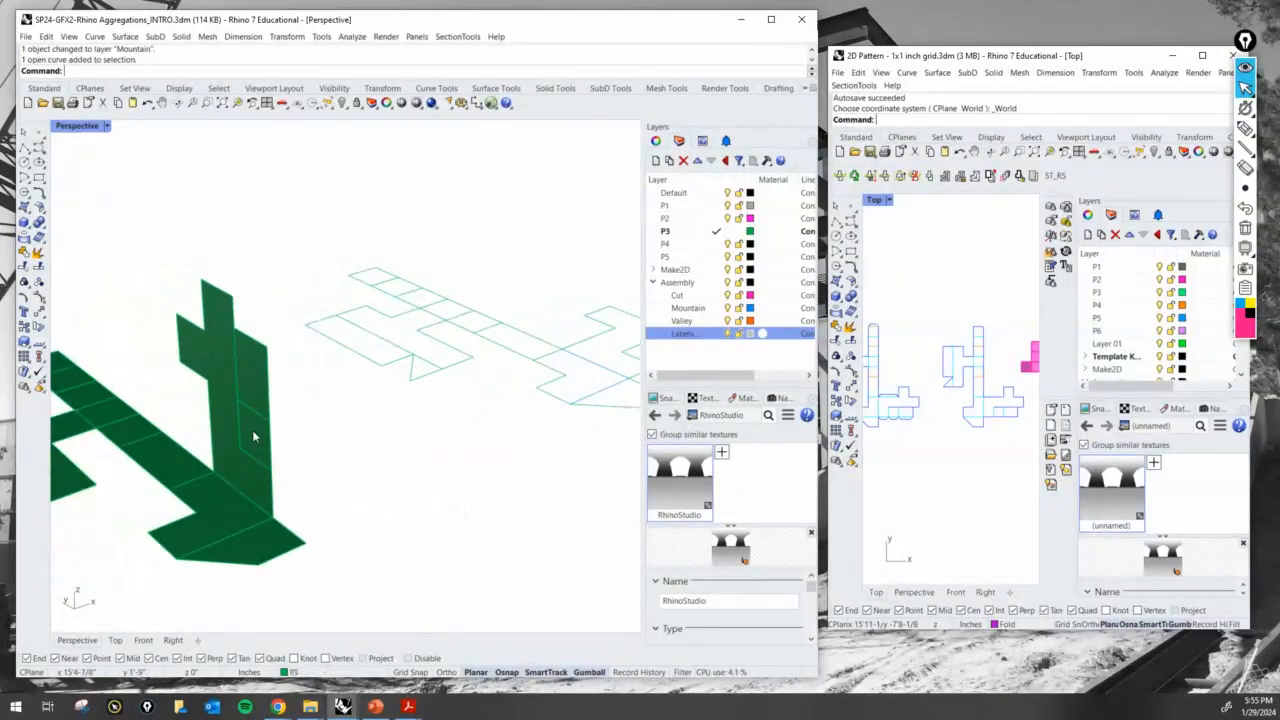
left_click(253, 436)
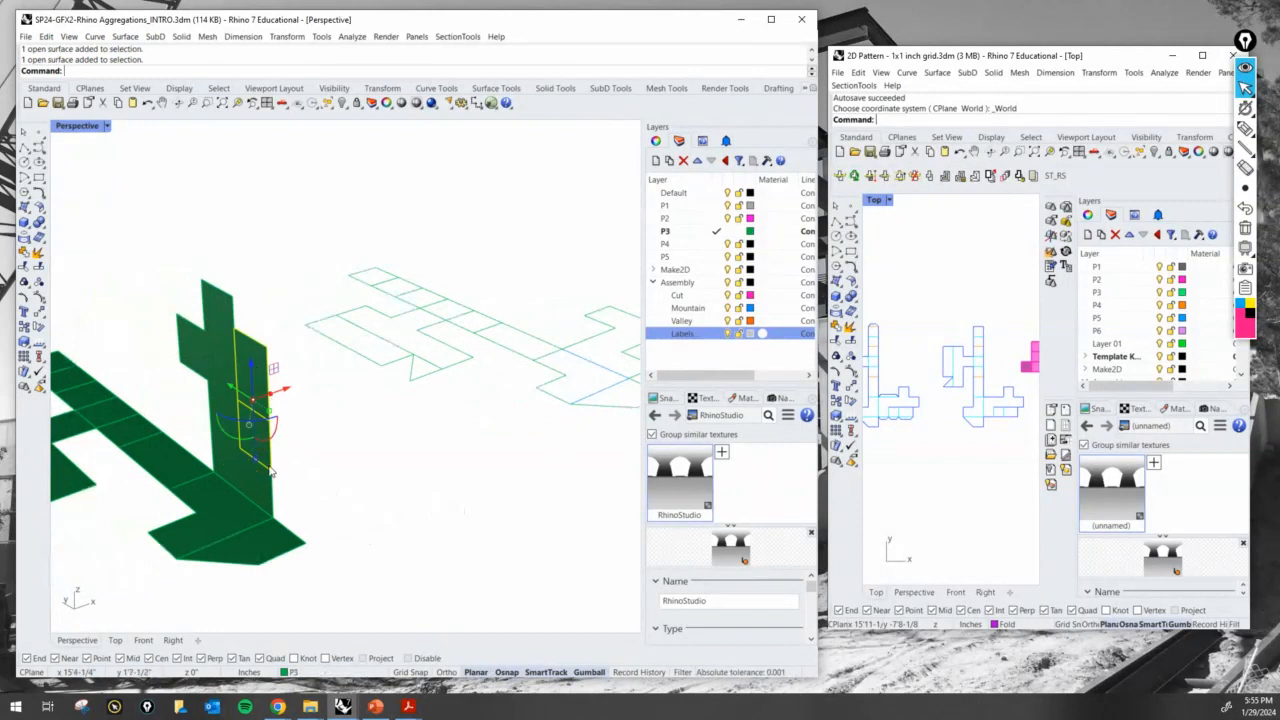
type("Rotate3D")
key("Return")
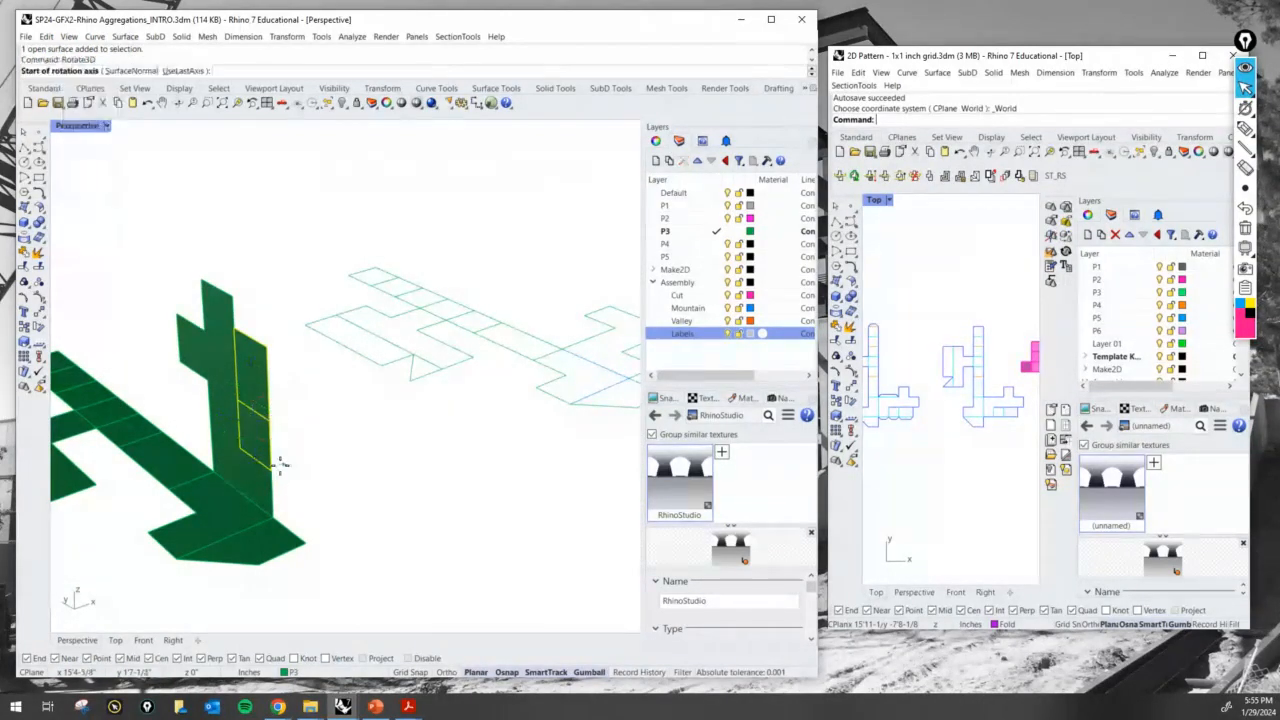
left_click(268, 465)
left_click(250, 455)
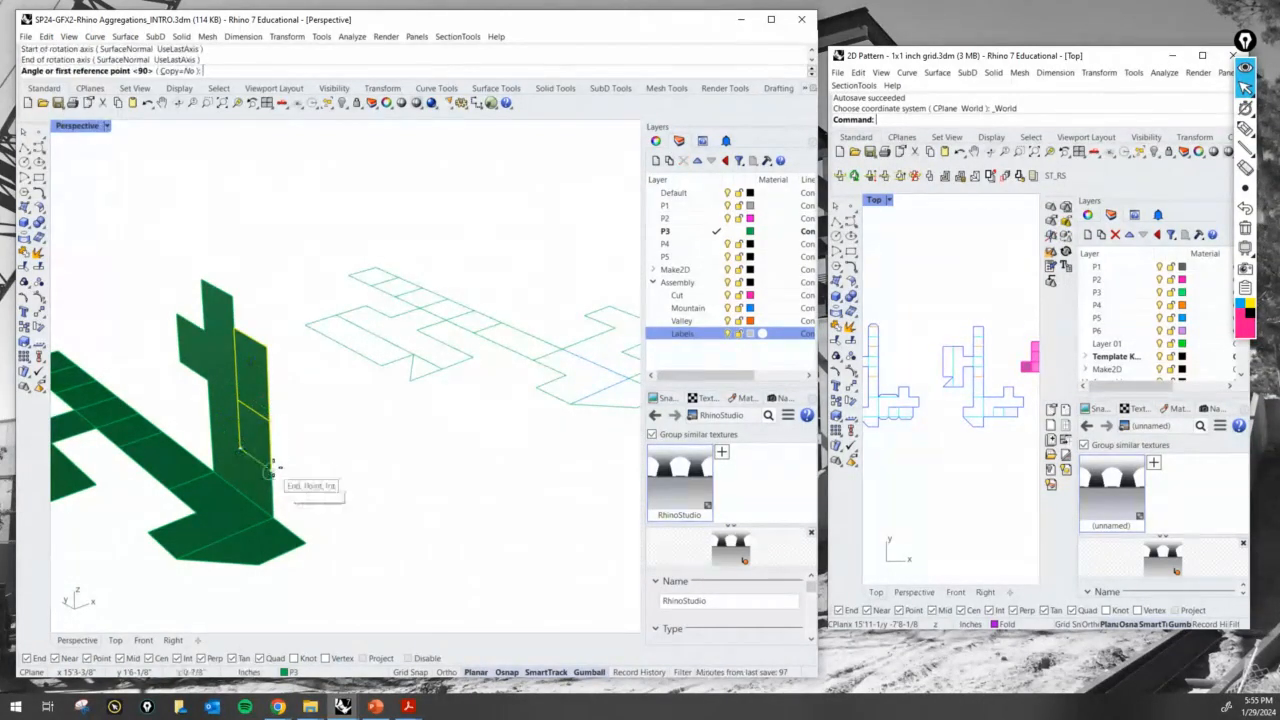
left_click(268, 422)
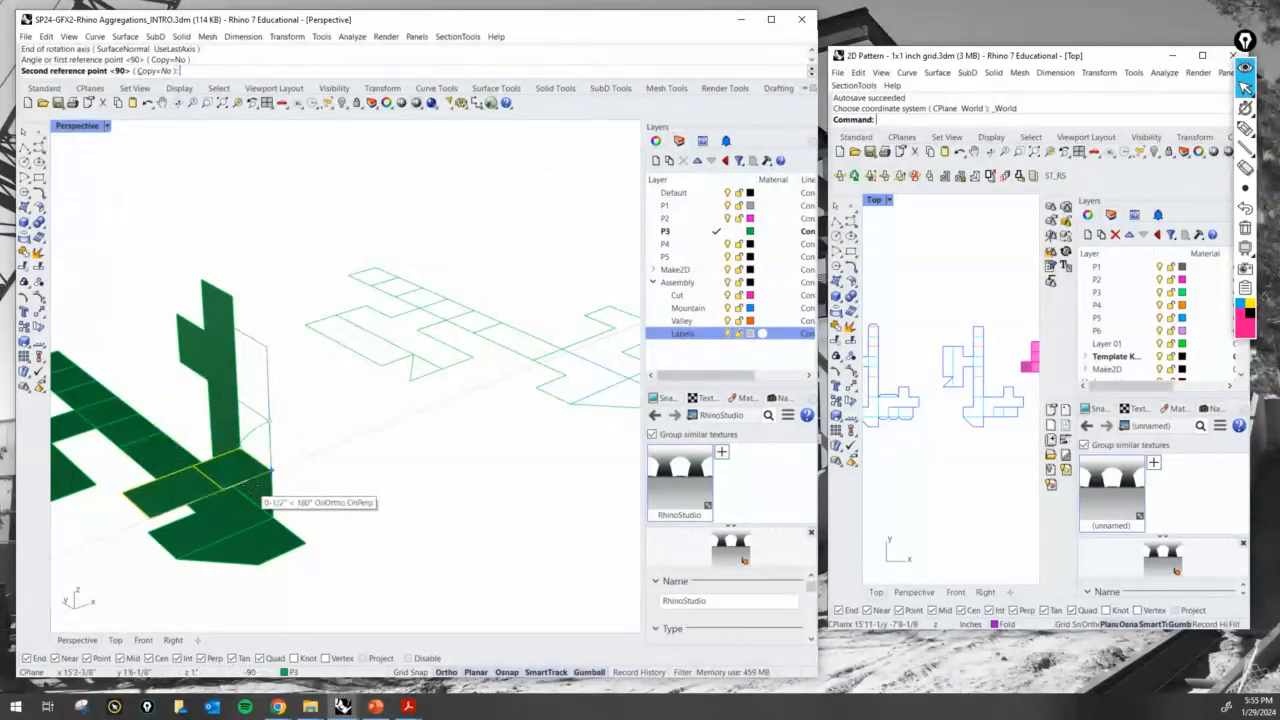
left_click(236, 494)
- Fold the outer end surface down to the base's corner with Rotate3D, using its edge shared with the horizontal surface as the axis
key("Return")
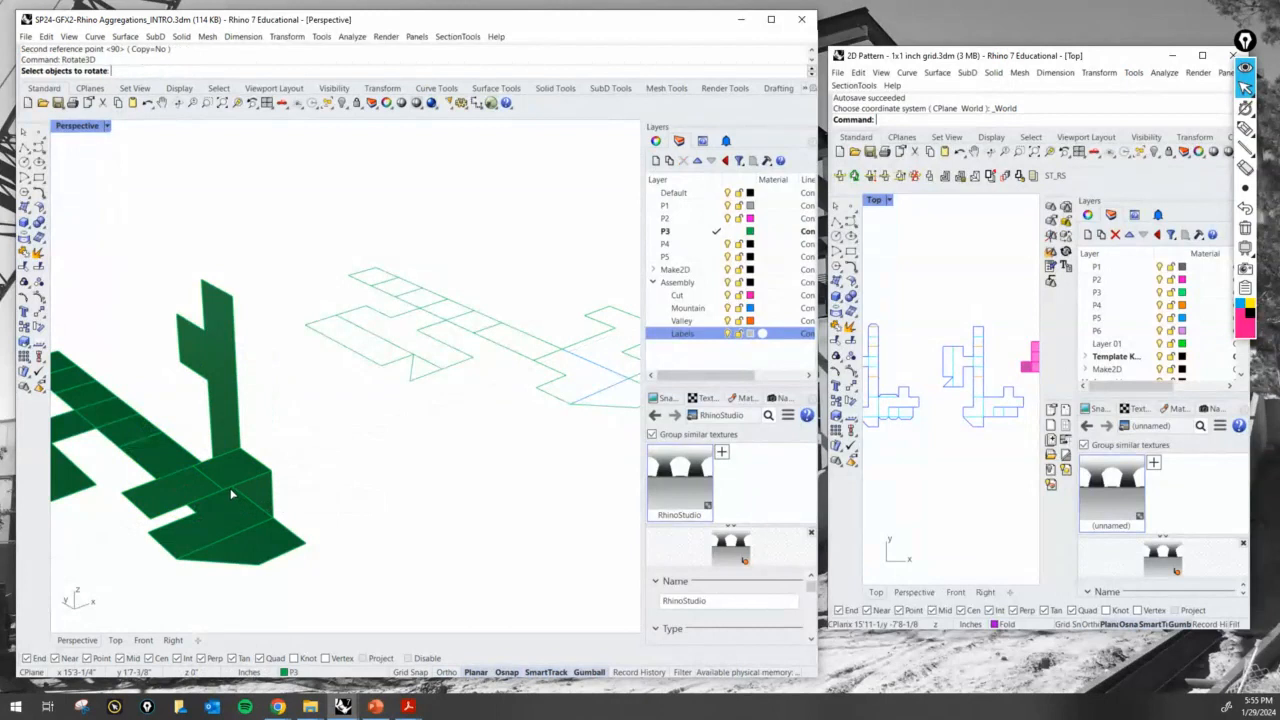
left_click(205, 489)
key("Return")
left_click(222, 489)
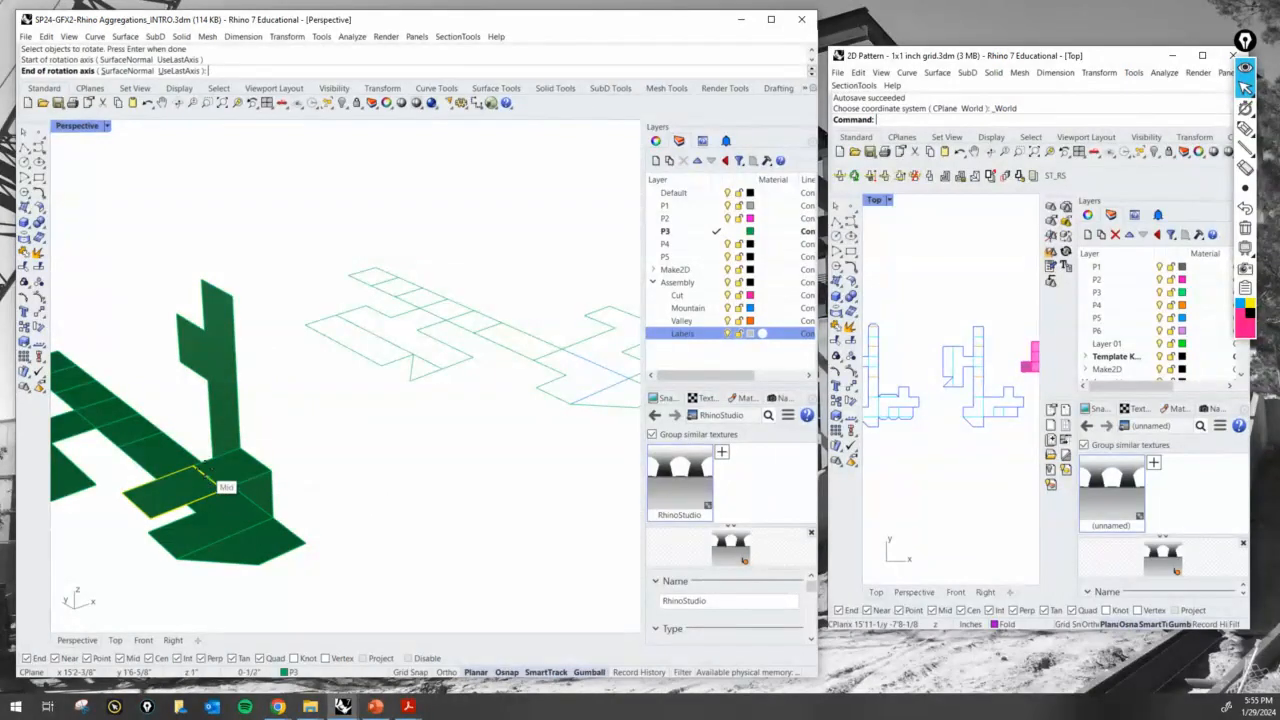
left_click(193, 467)
left_click(152, 518)
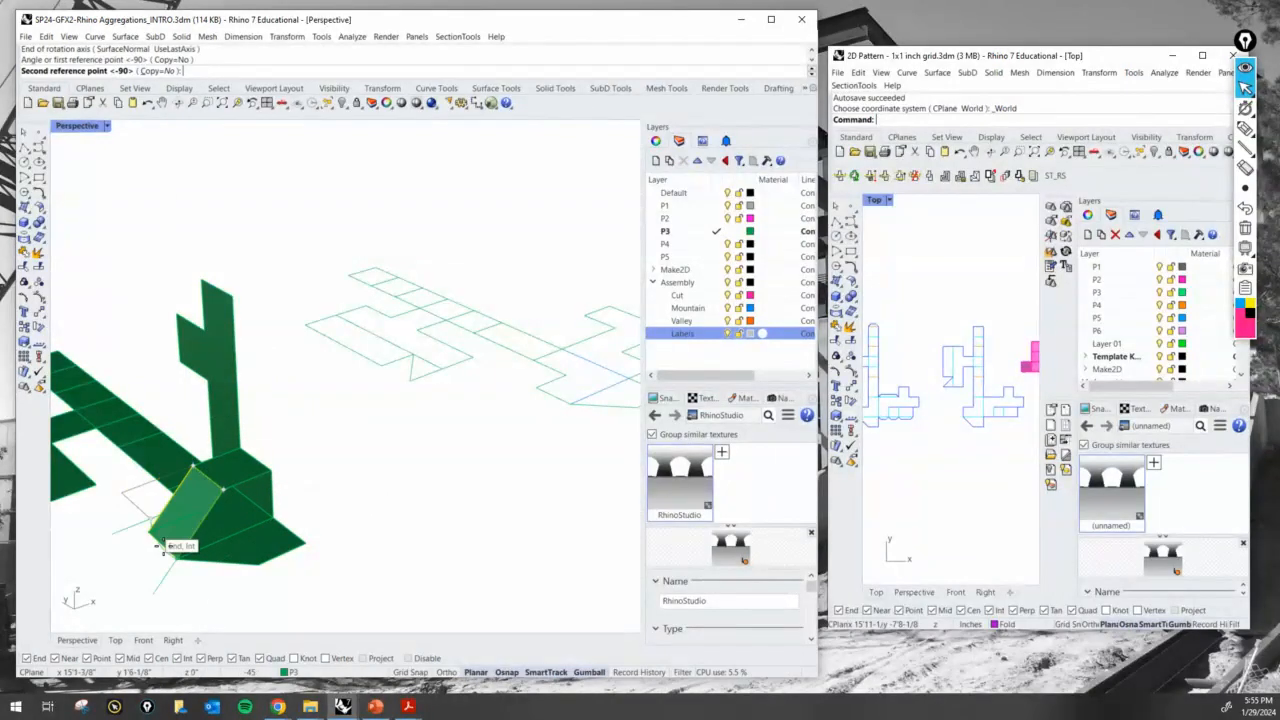
left_click(177, 560)
- Move the two fold lines across the end of the flat P3 side arm to the Mountain layer
scroll(399, 472, "down", 5)
right_click_drag(454, 466, 370, 491, "shift")
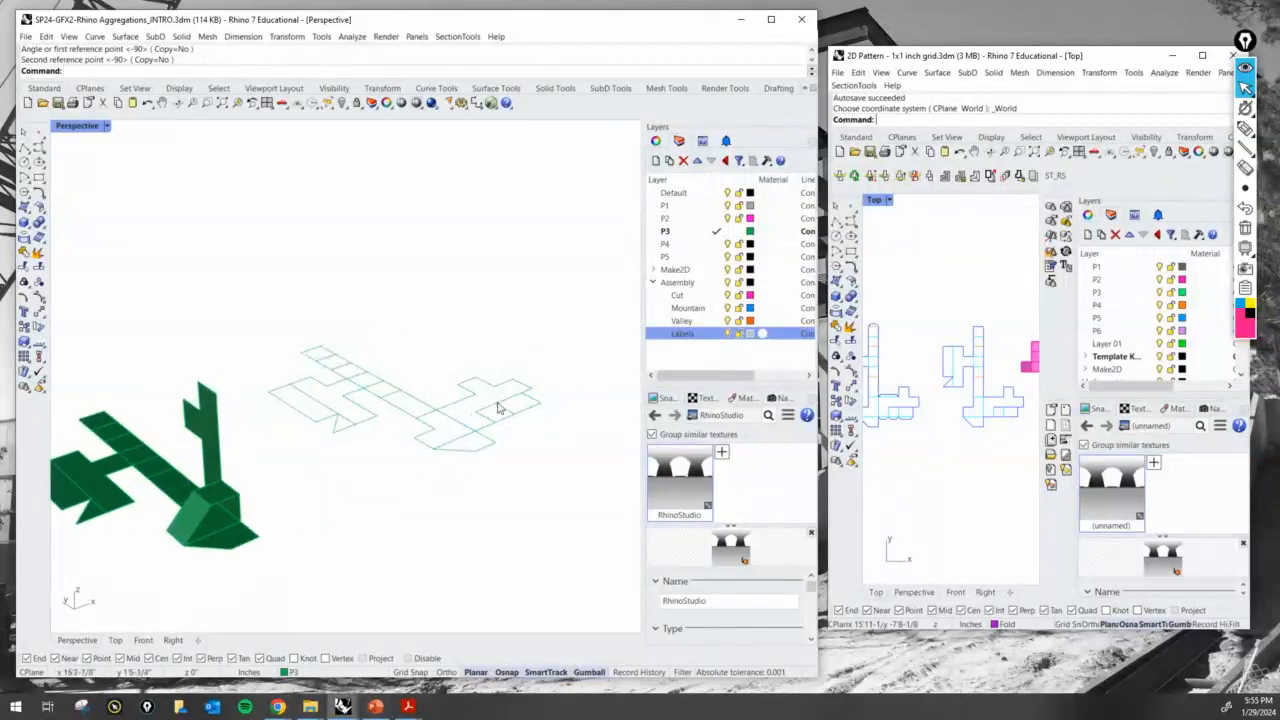
scroll(482, 422, "up", 5)
left_click(480, 422)
left_click(513, 412)
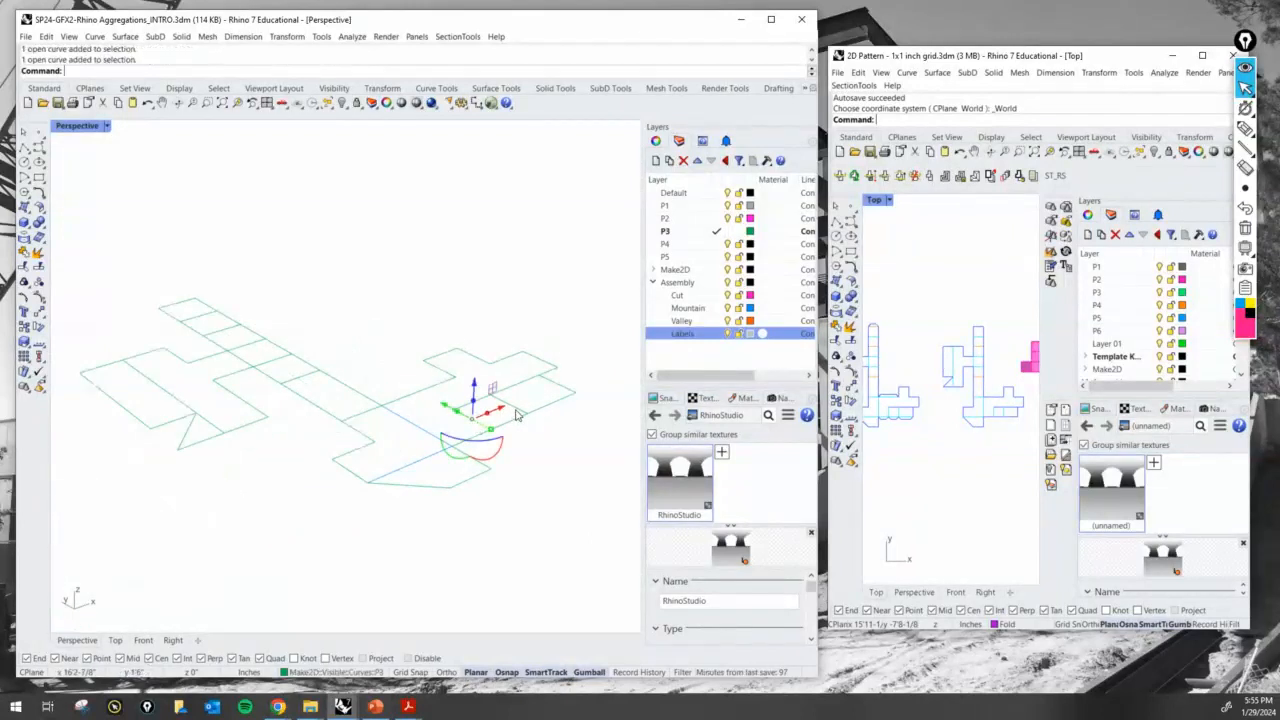
left_click(363, 674)
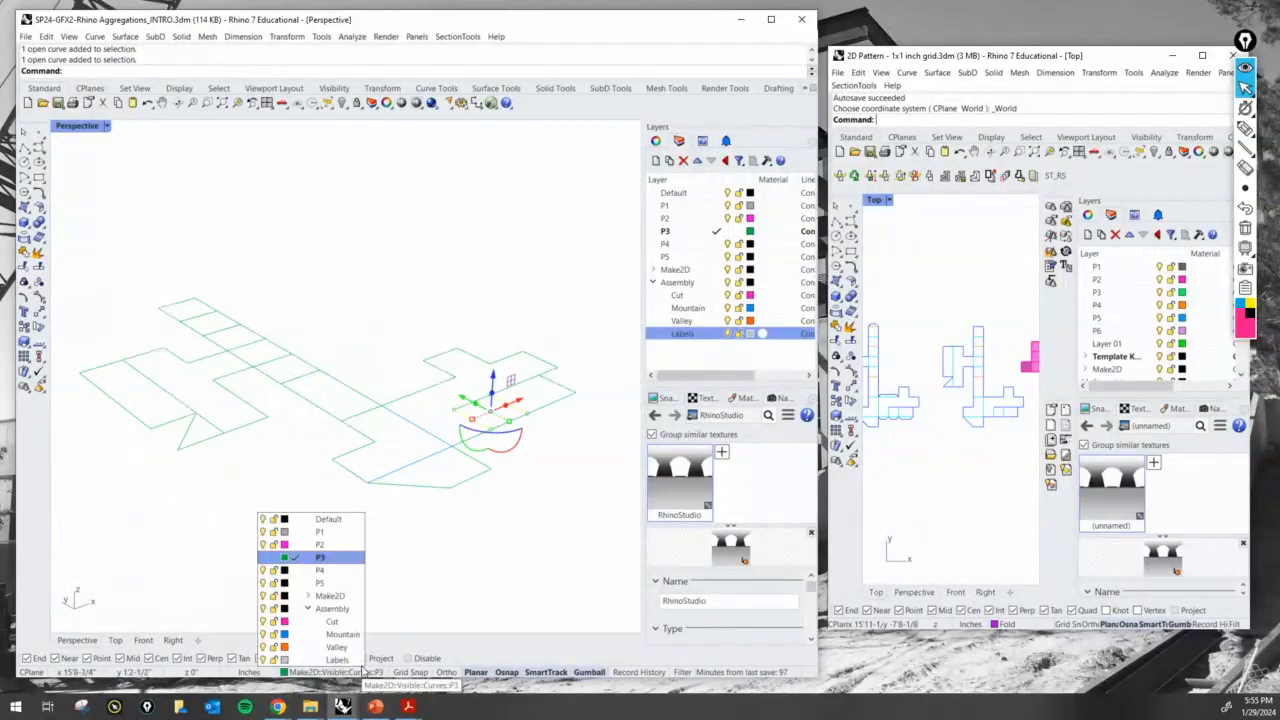
left_click(344, 637)
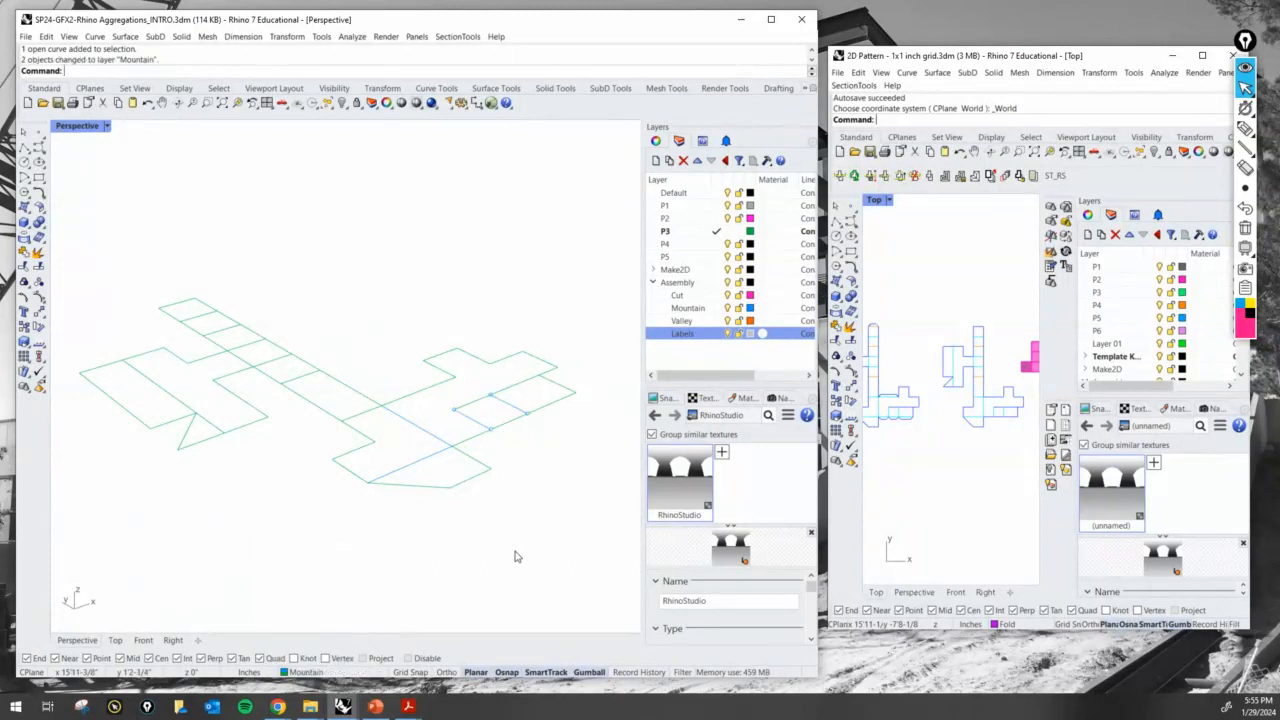
- Examine the folded end of the P3 model against its flat linework, briefly selecting the main strip's end line
right_click_drag(503, 466, 465, 472, "shift")
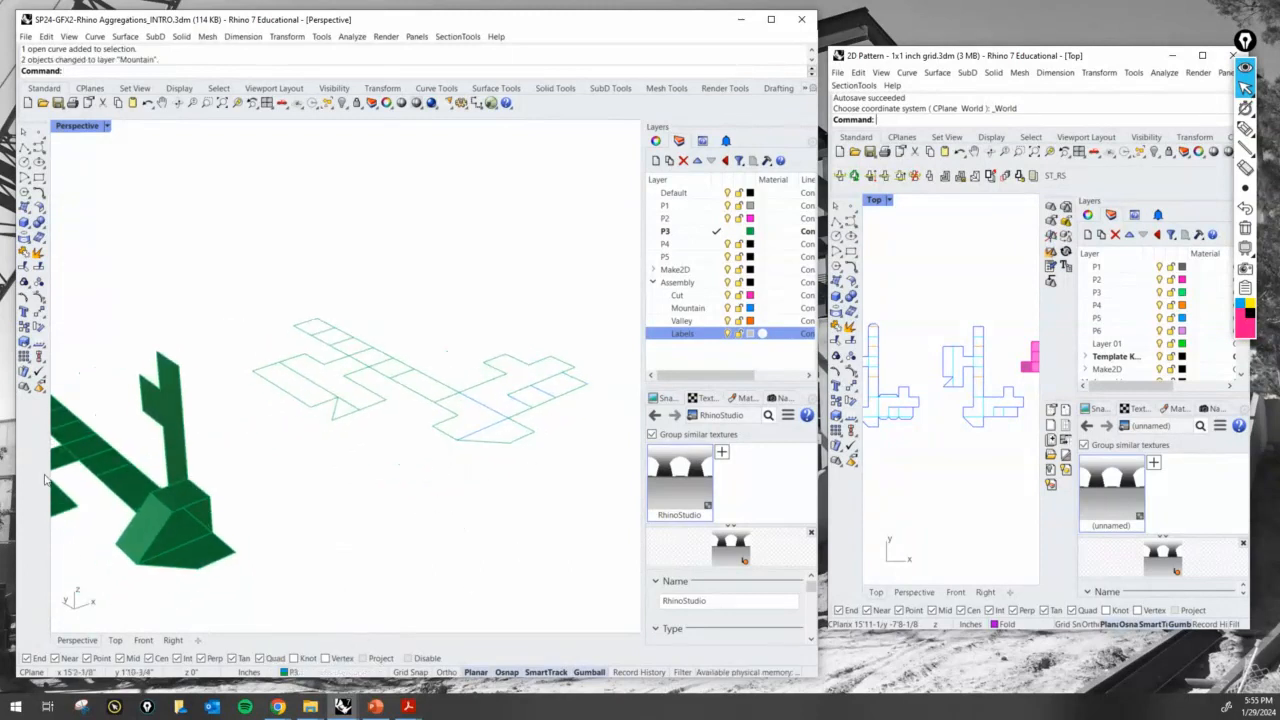
scroll(163, 516, "up", 5)
scroll(163, 516, "down", 7)
right_click_drag(163, 516, 285, 506)
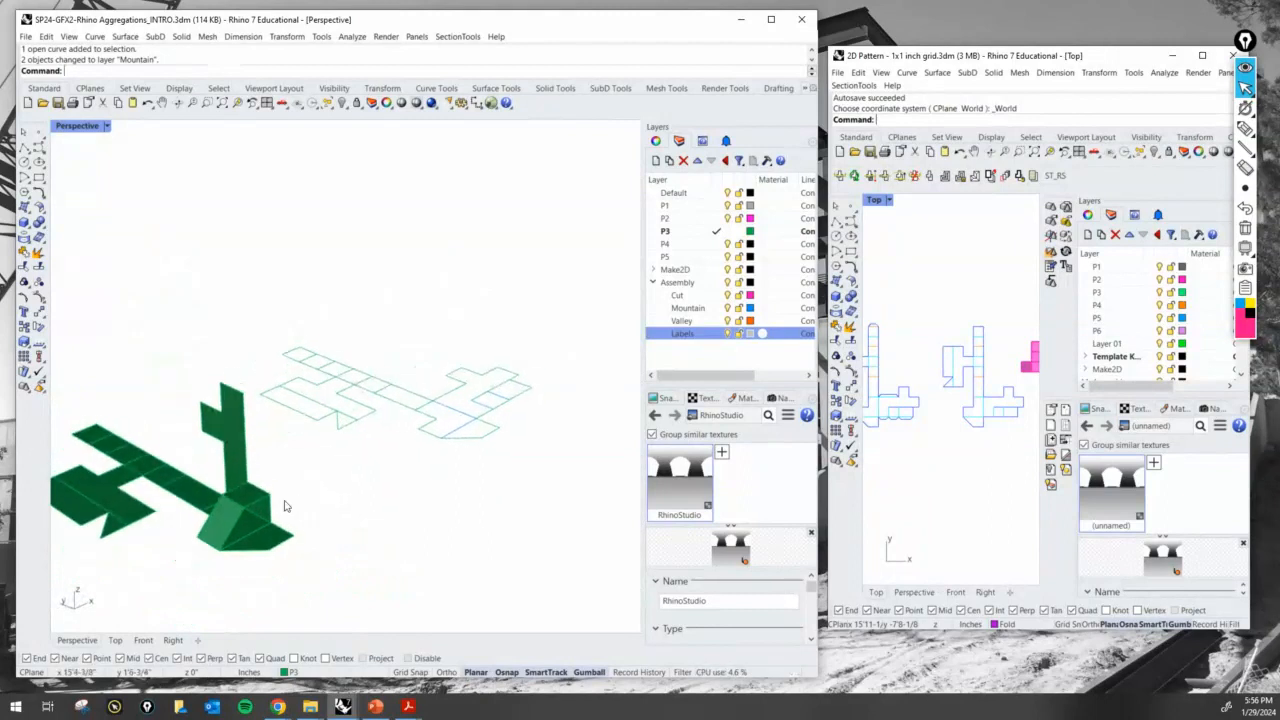
scroll(487, 455, "up", 2)
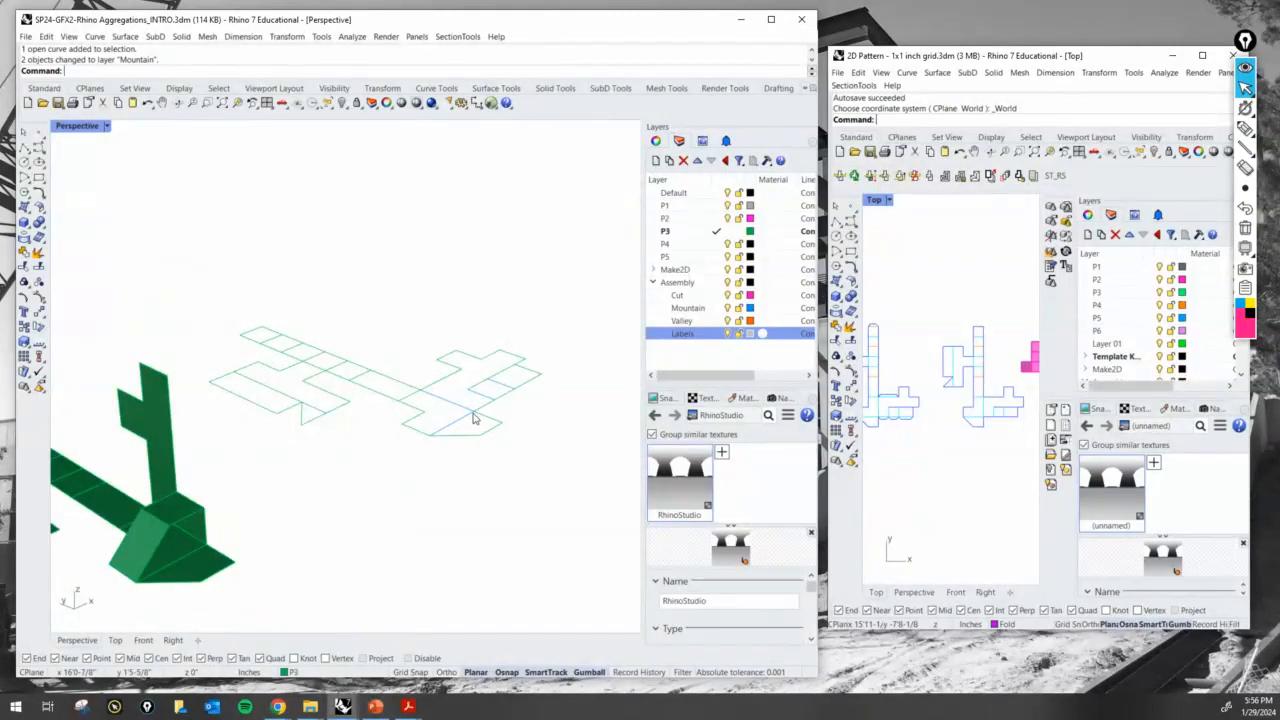
left_click(492, 421)
left_click(508, 477)
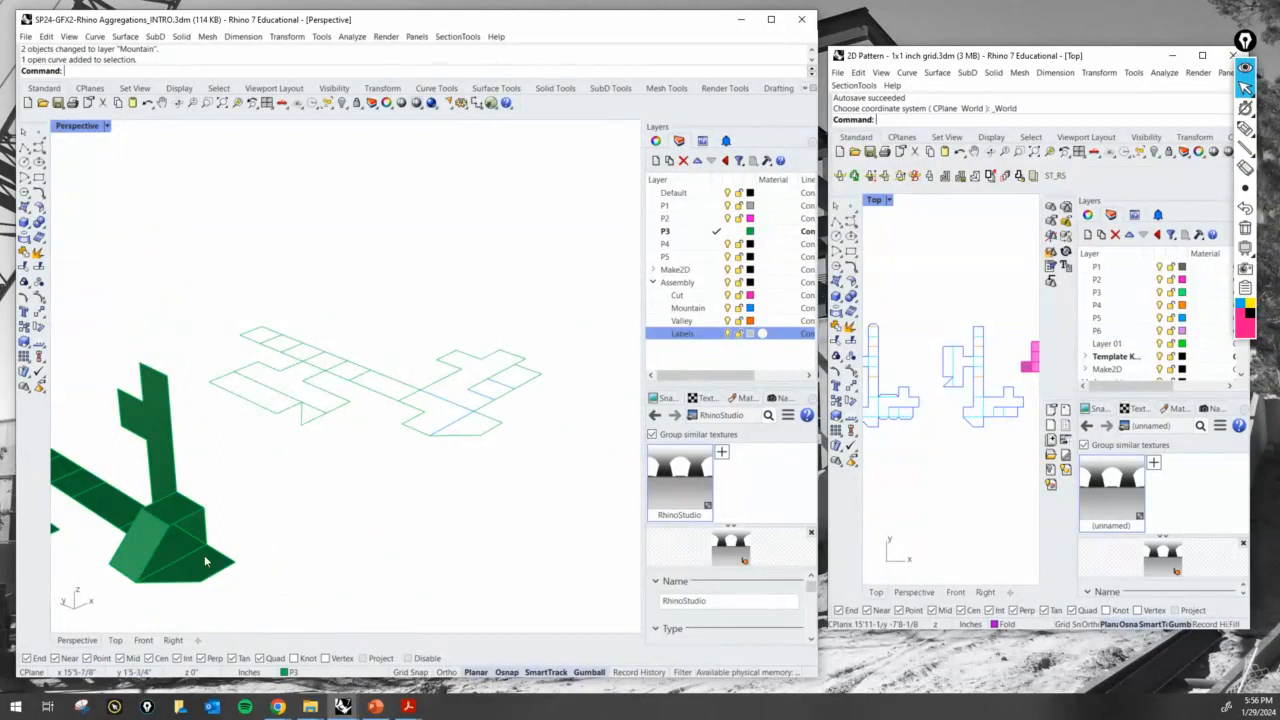
- Mark the meeting edges on the P3 model and its flat linework with the annotation pen, check the 2D Pattern window, and clear the marks
left_click(1245, 129)
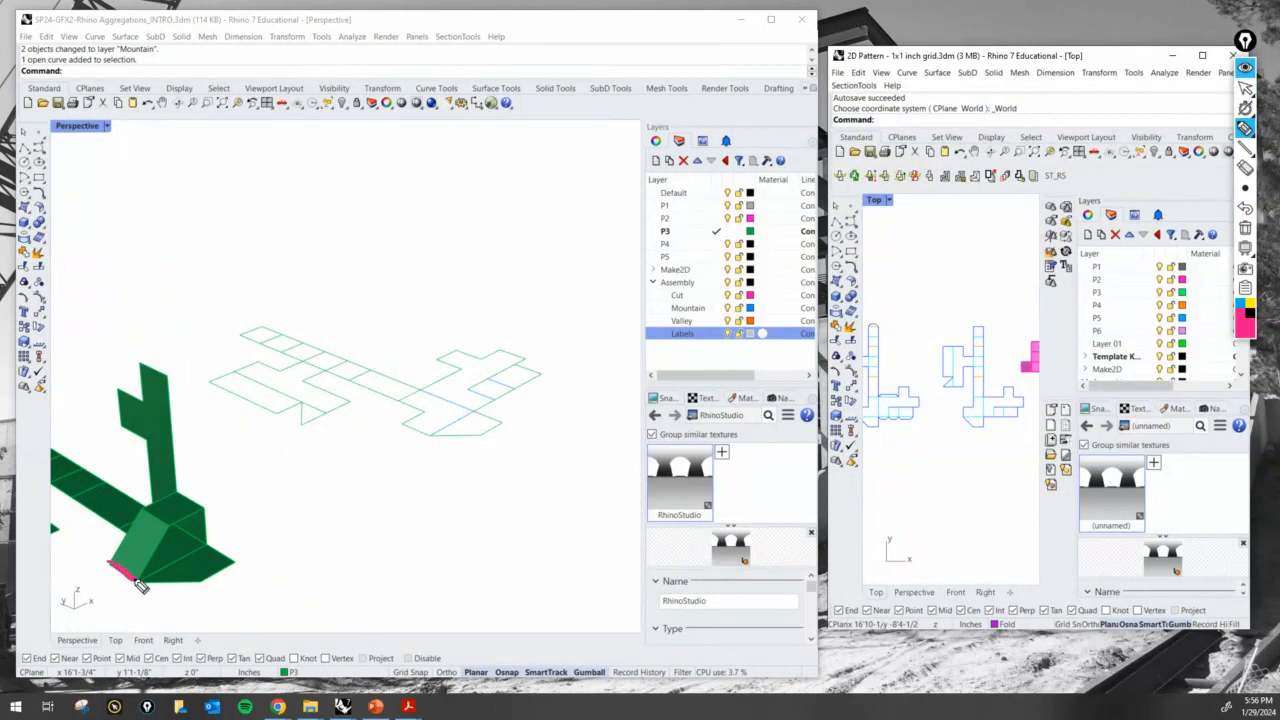
left_click_drag(130, 582, 145, 587)
left_click_drag(405, 427, 420, 437)
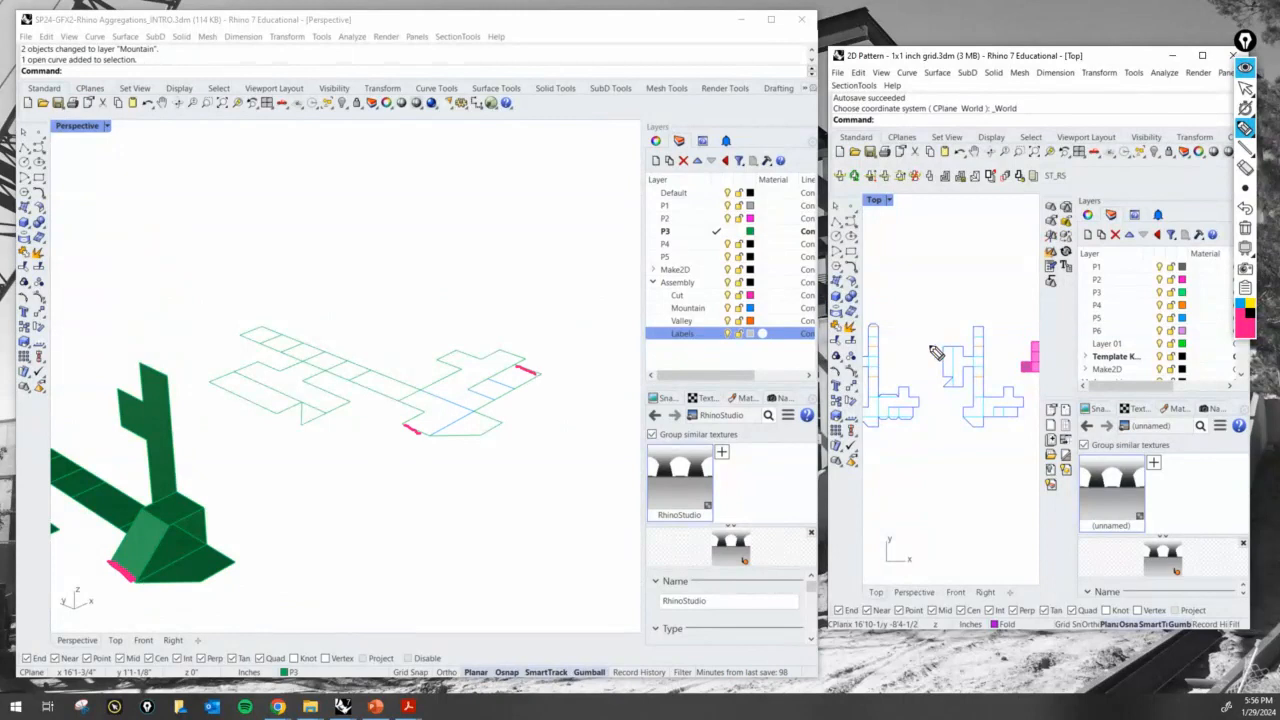
left_click(1246, 89)
right_click_drag(914, 314, 946, 318)
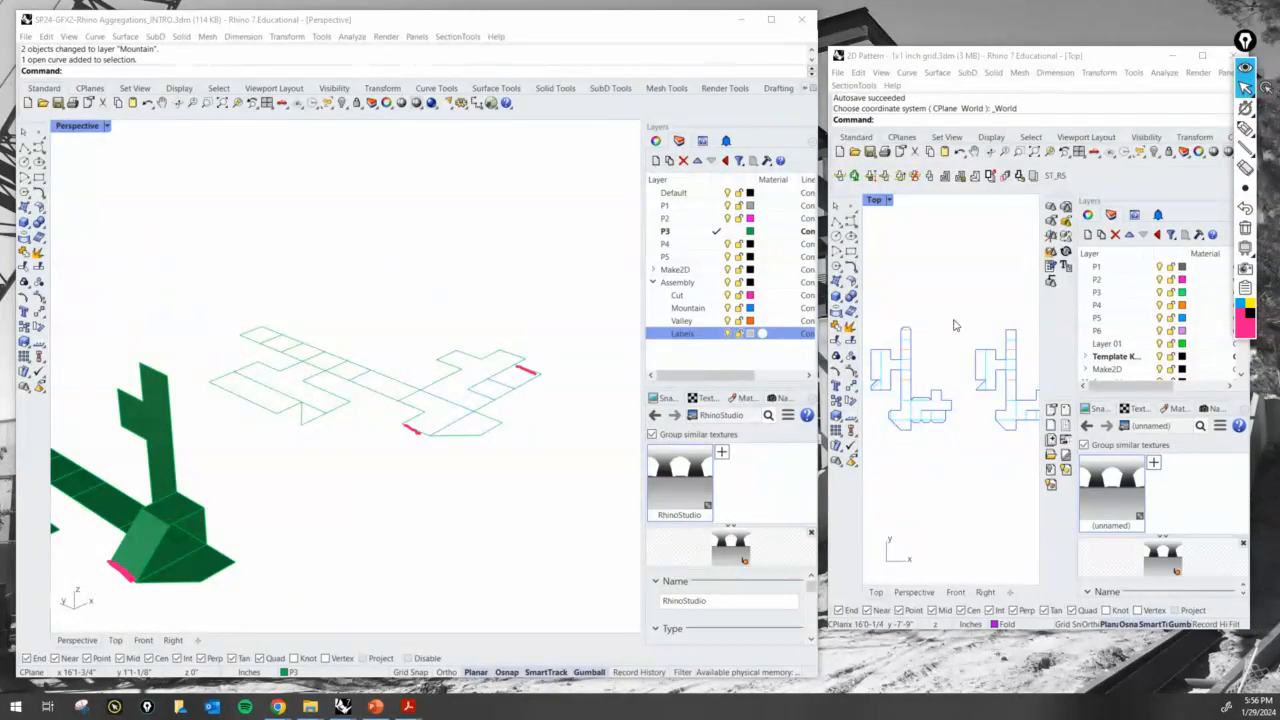
left_click(455, 345)
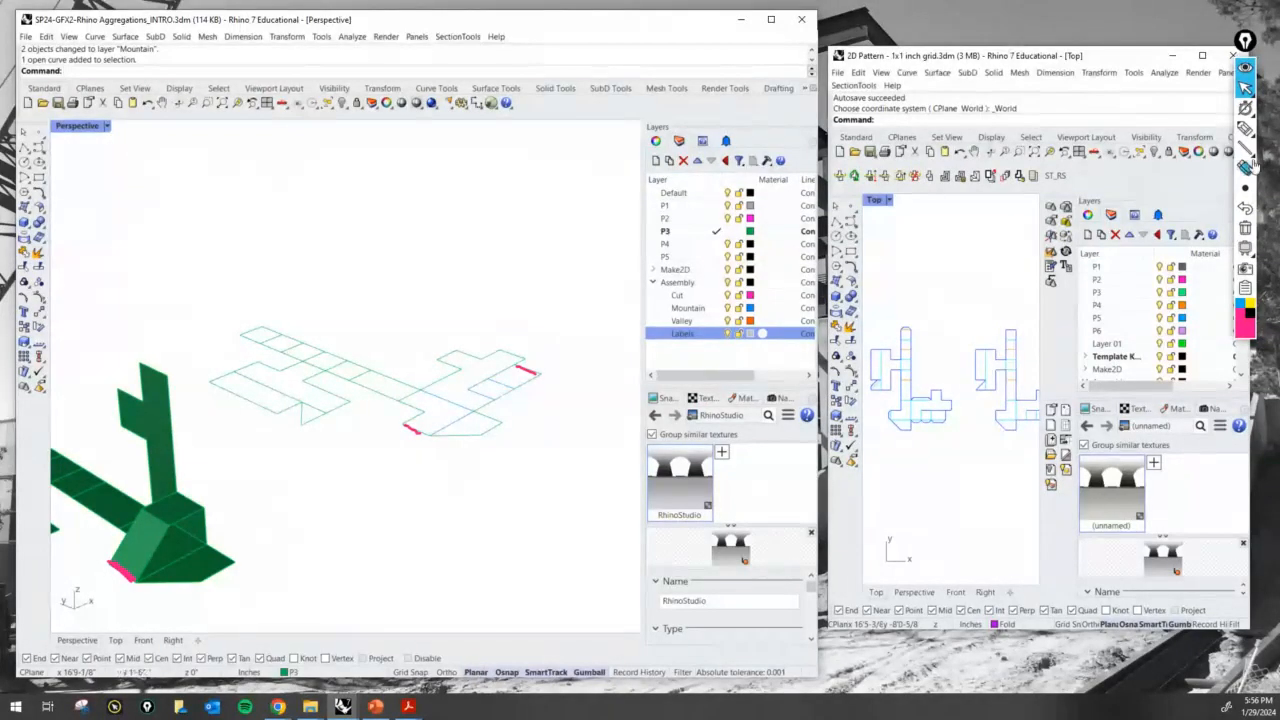
left_click(1245, 228)
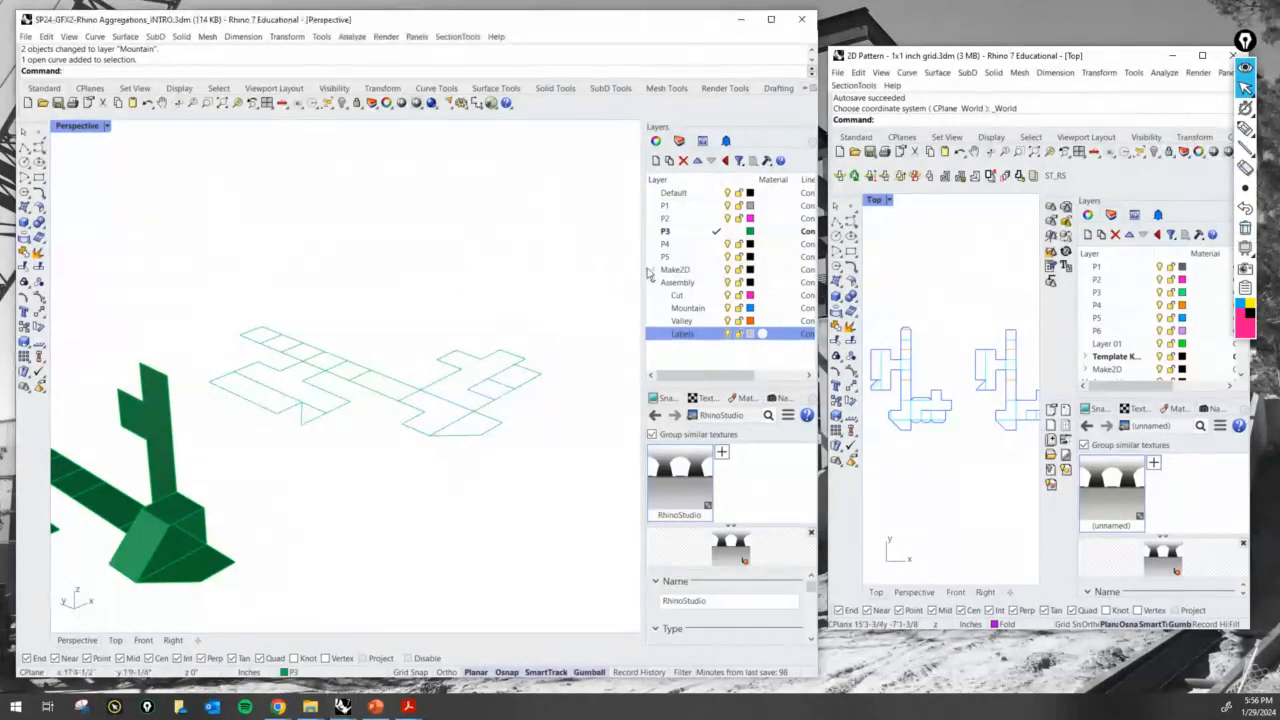
- Offset the short end edge beside the slanted corner of the flat P3 linework outward by 0.25
scroll(440, 380, "up", 8)
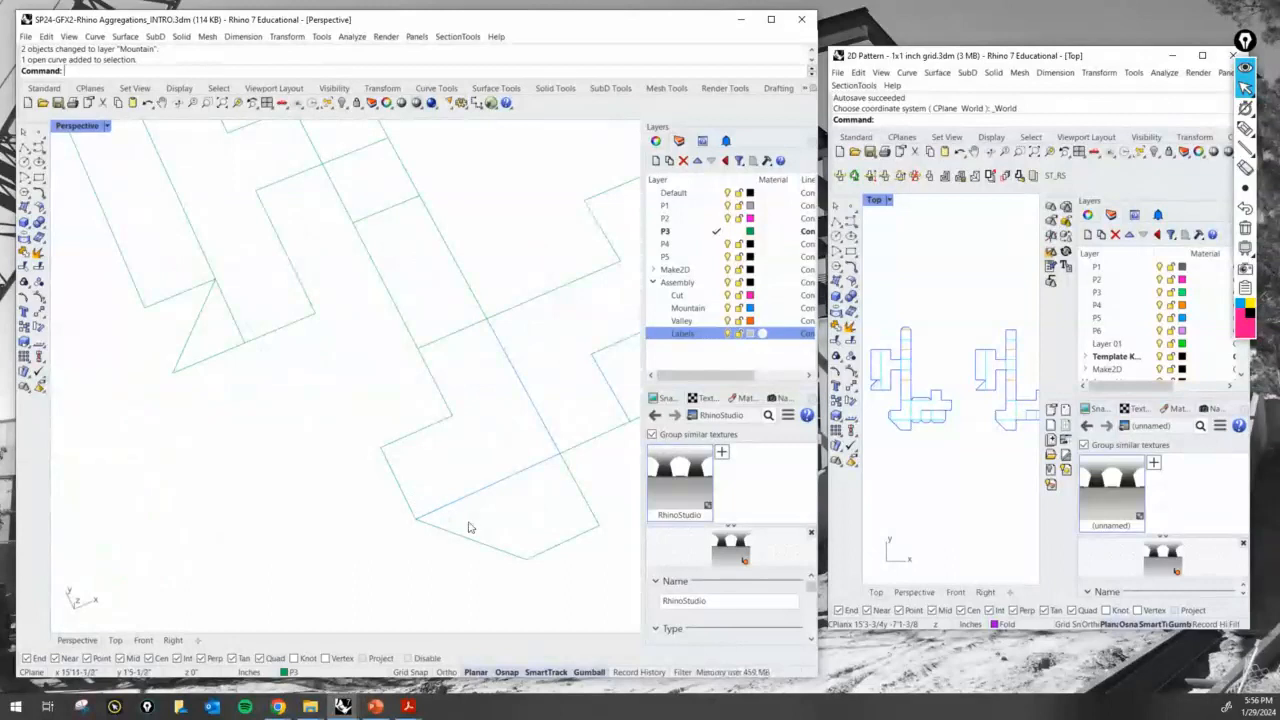
scroll(406, 520, "up", 2)
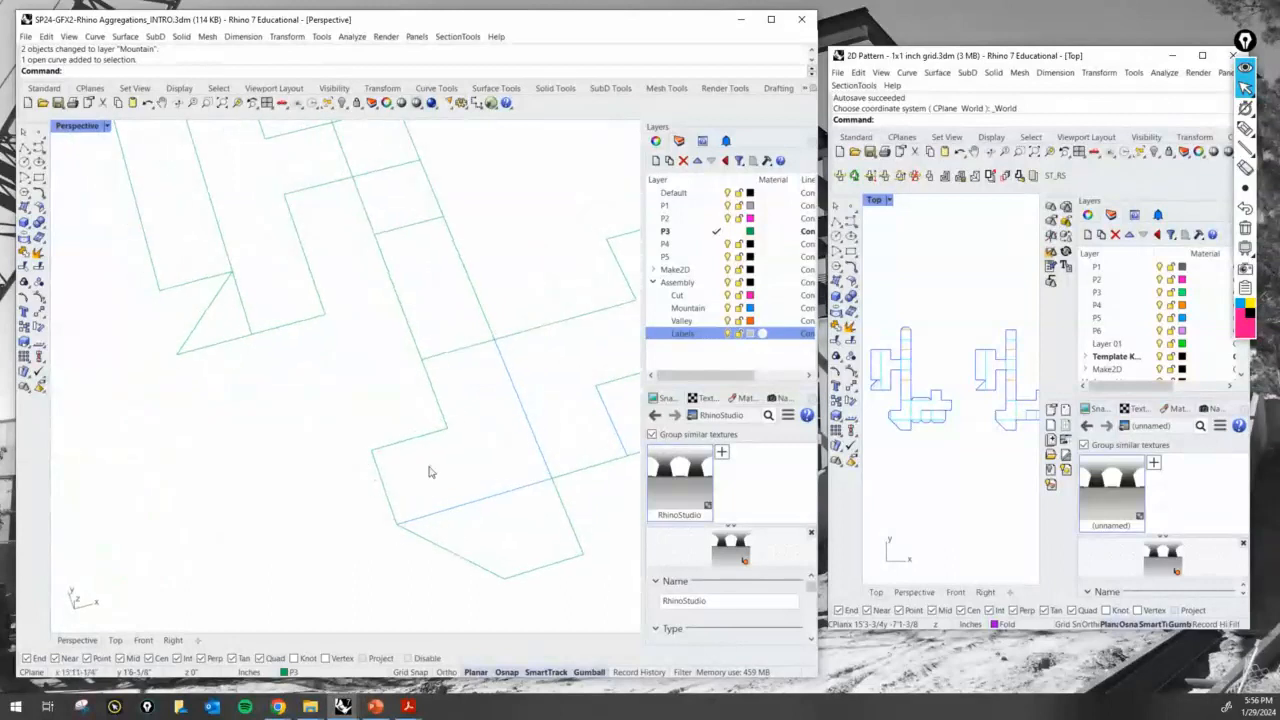
type("Offset")
key("Return")
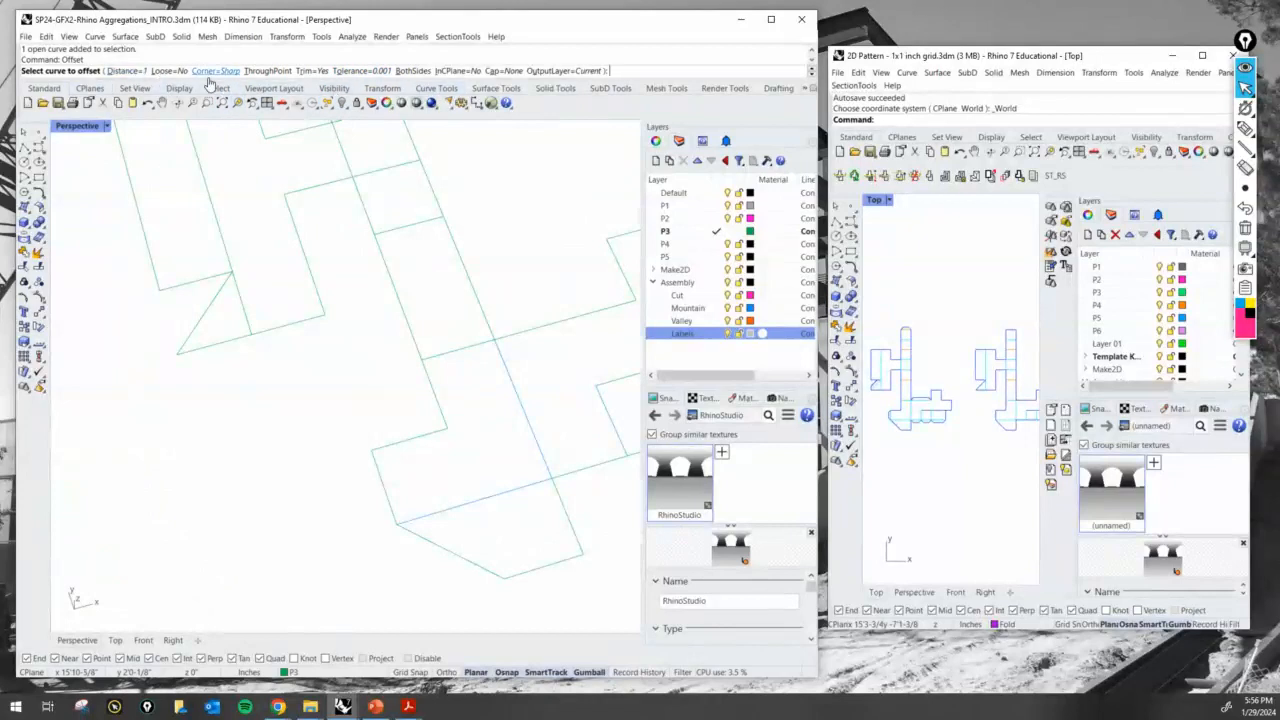
key("Escape")
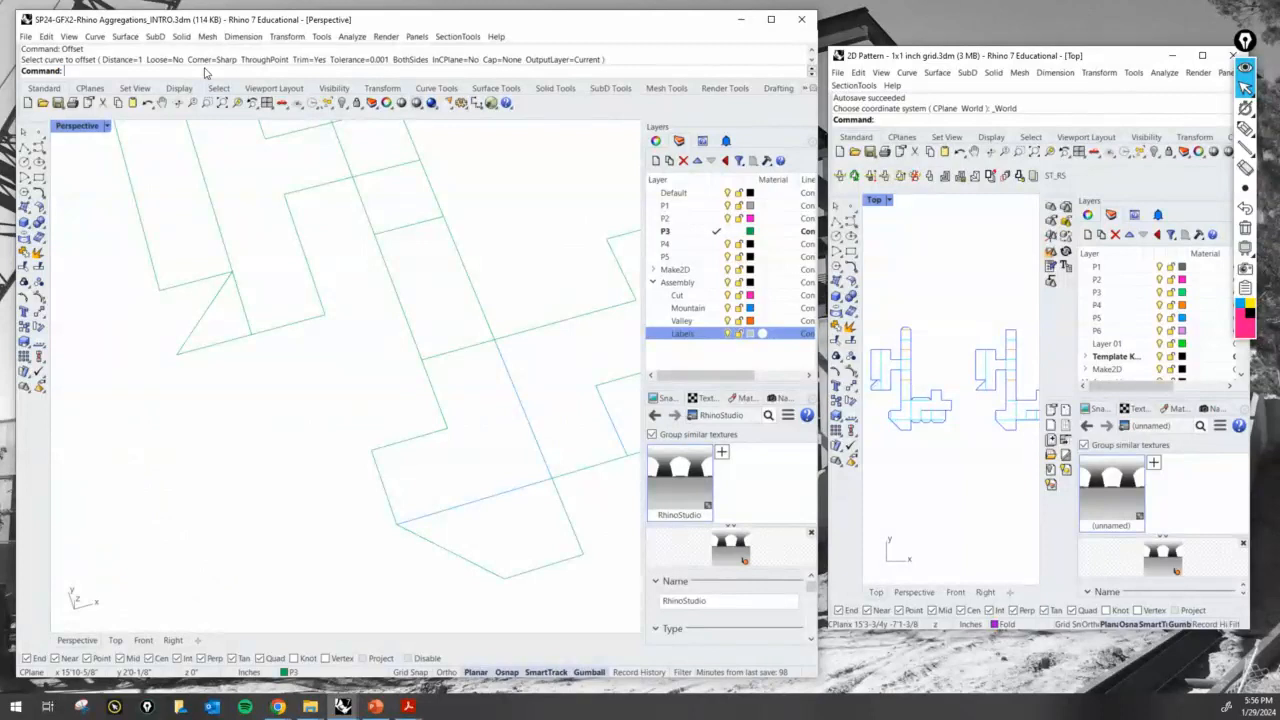
key("Return")
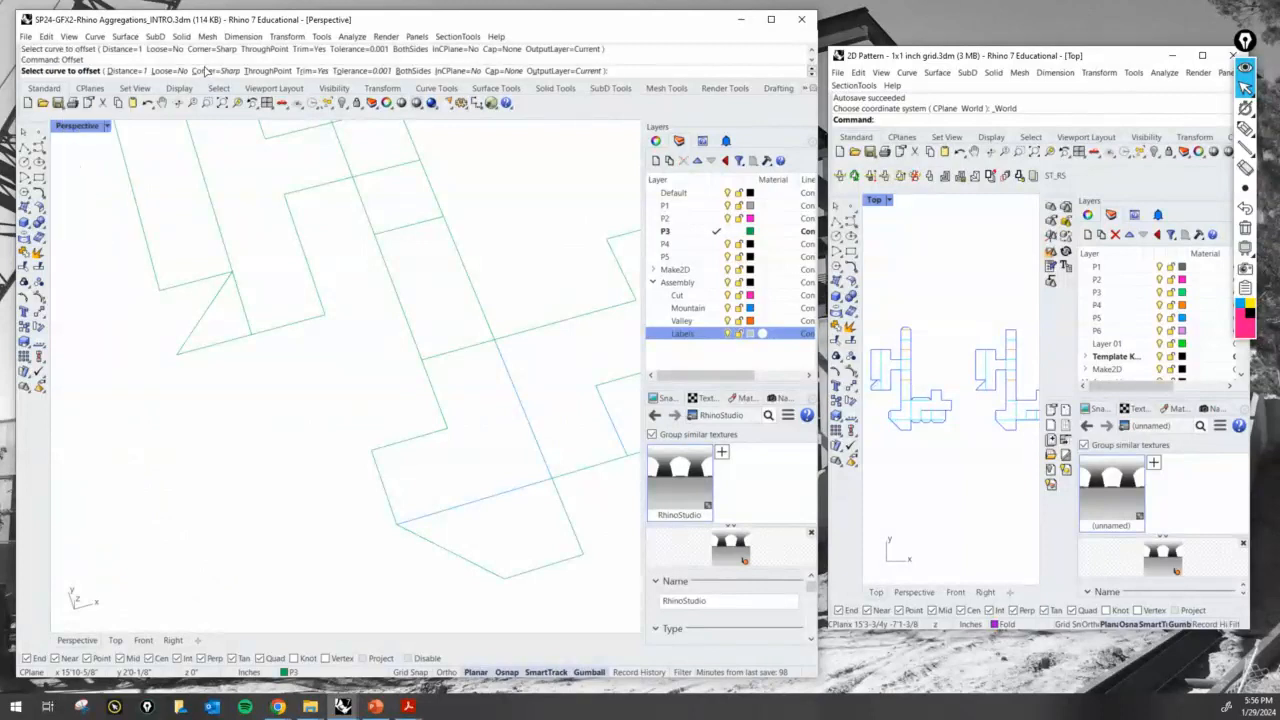
left_click(127, 49)
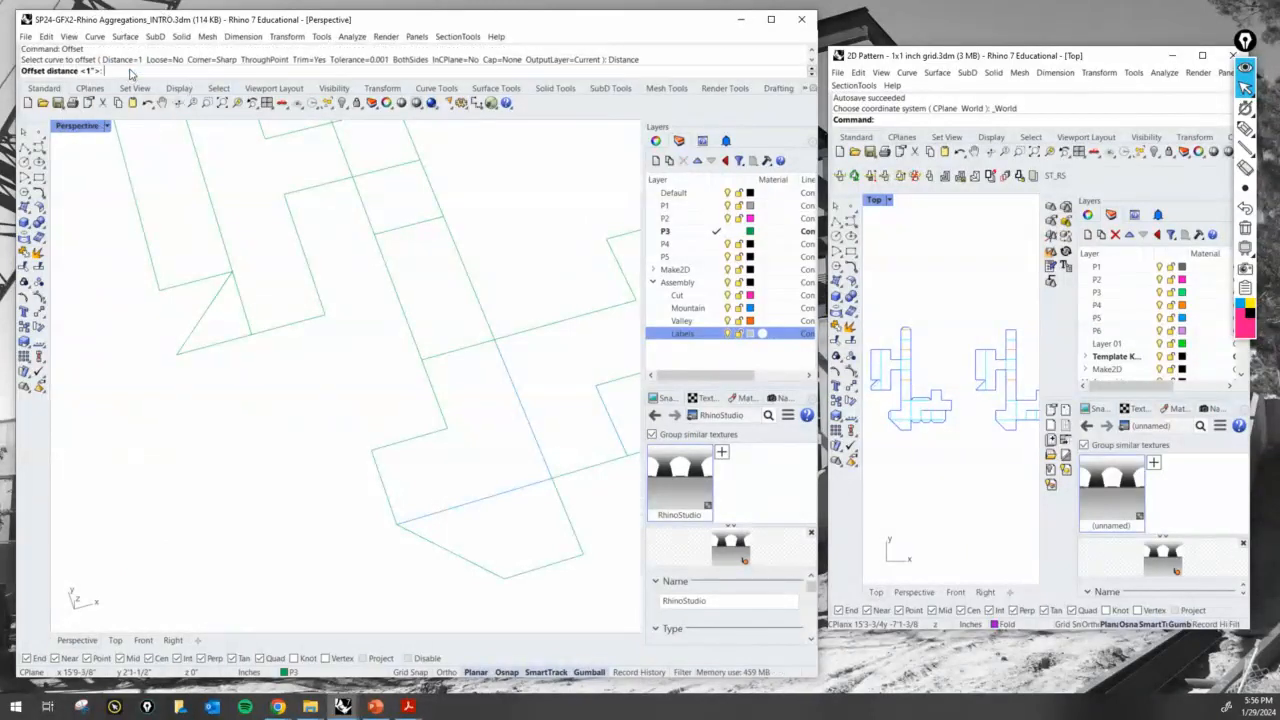
type("25")
key("Return")
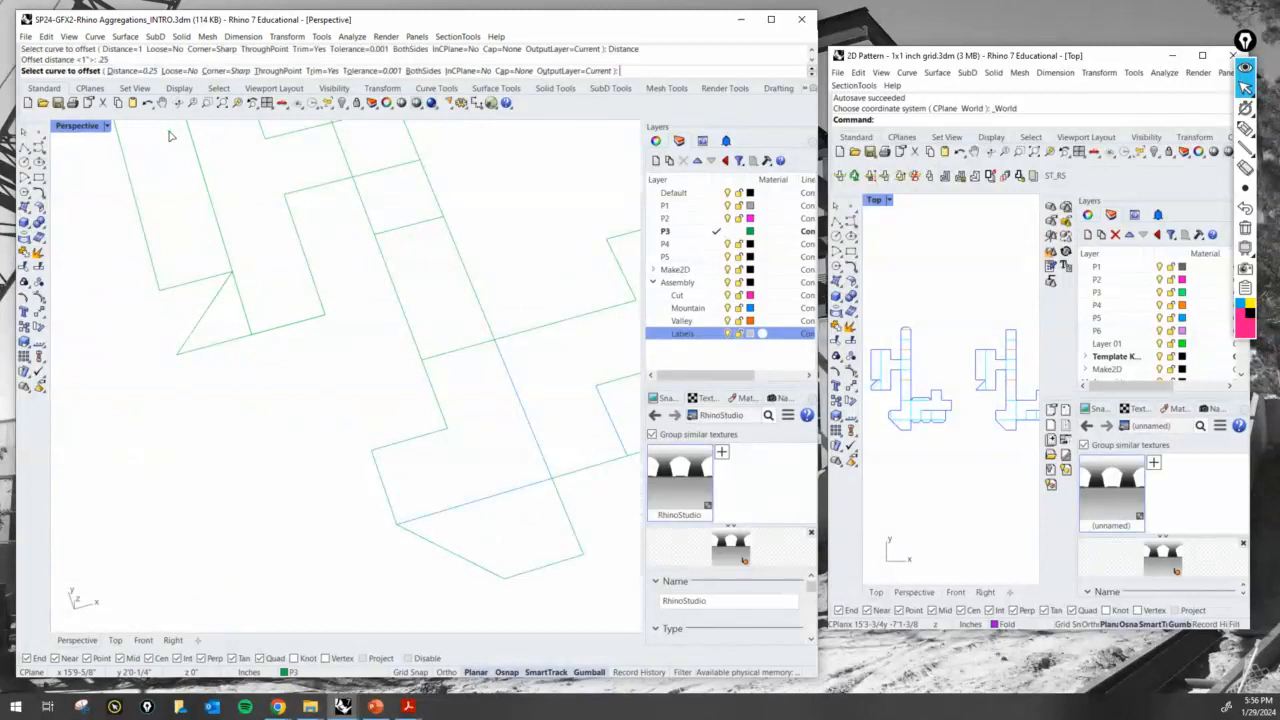
left_click(380, 489)
left_click(340, 497)
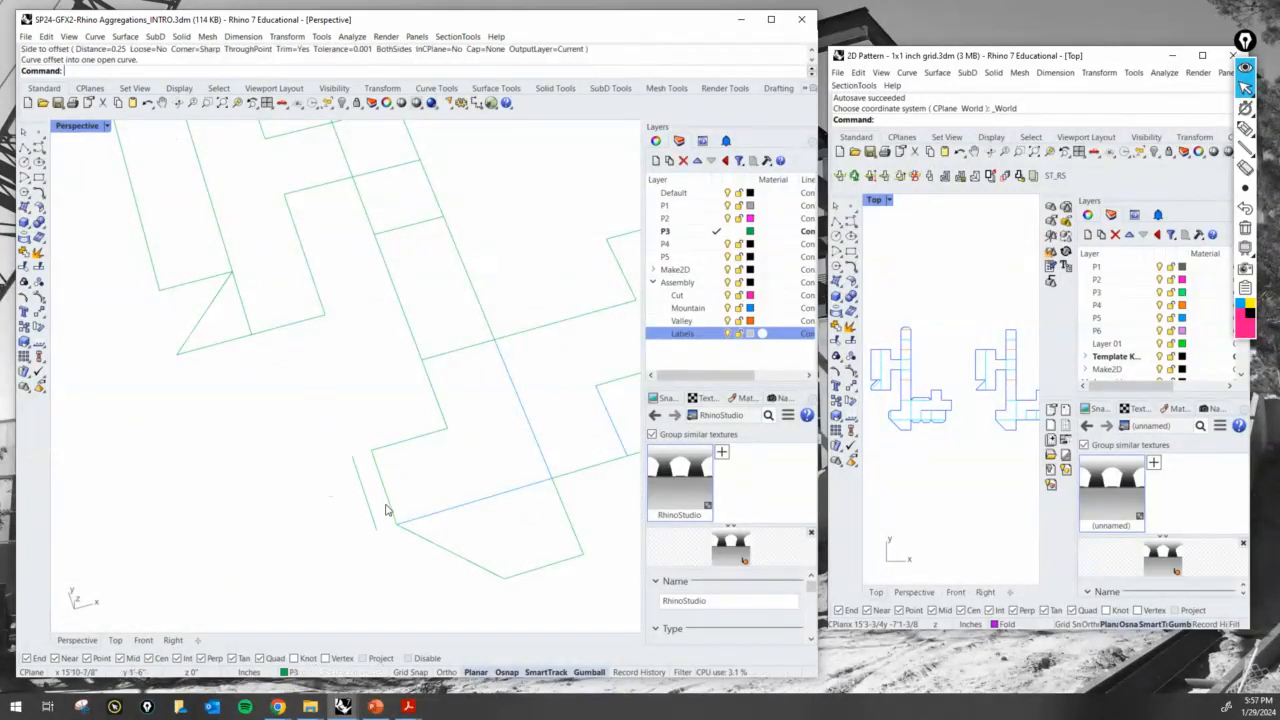
- Draw a trial line from the slanted corner to the offset line, continuing the slanted edge, and delete it
type("Line")
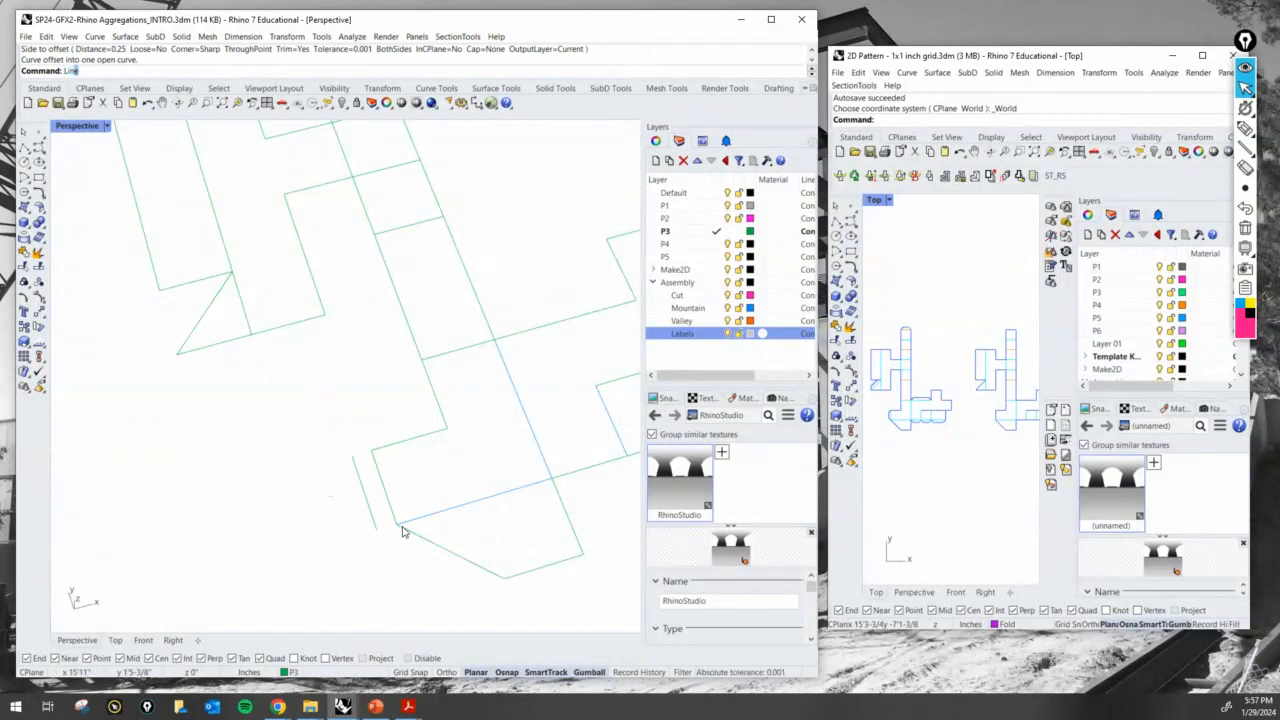
key("Return")
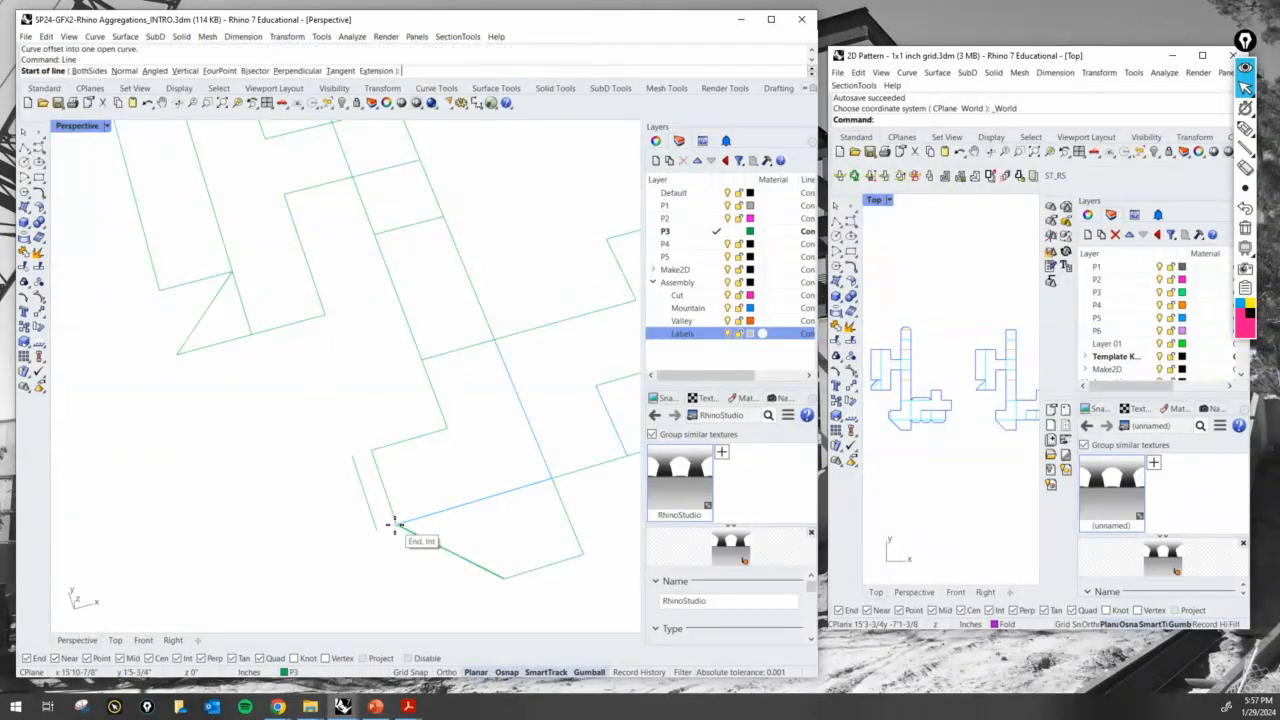
scroll(397, 525, "up", 3)
left_click(395, 525)
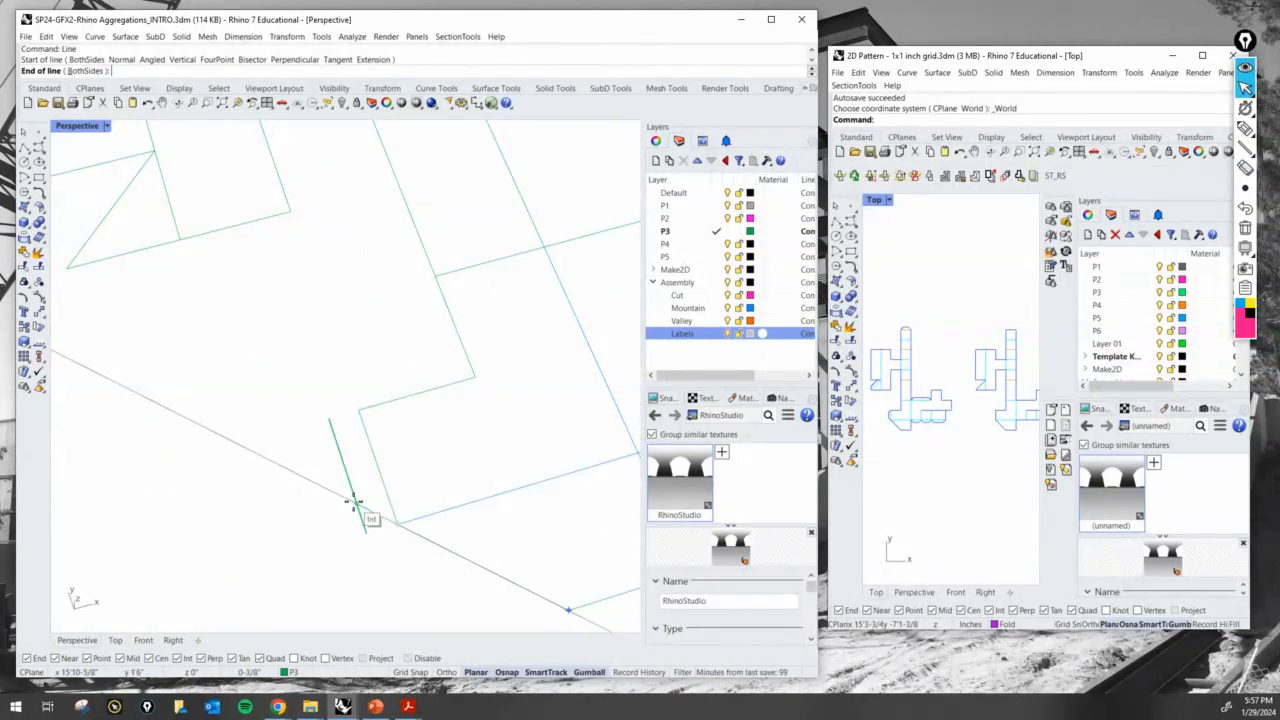
left_click(352, 502)
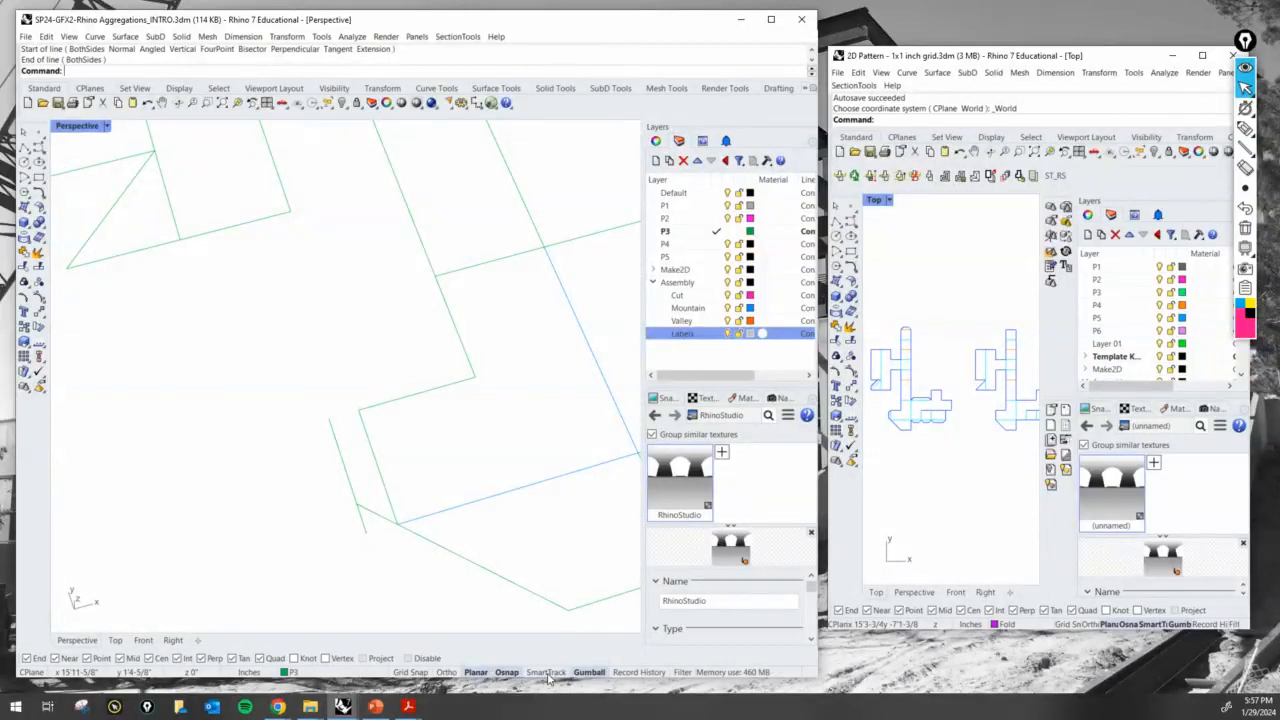
left_click(386, 519)
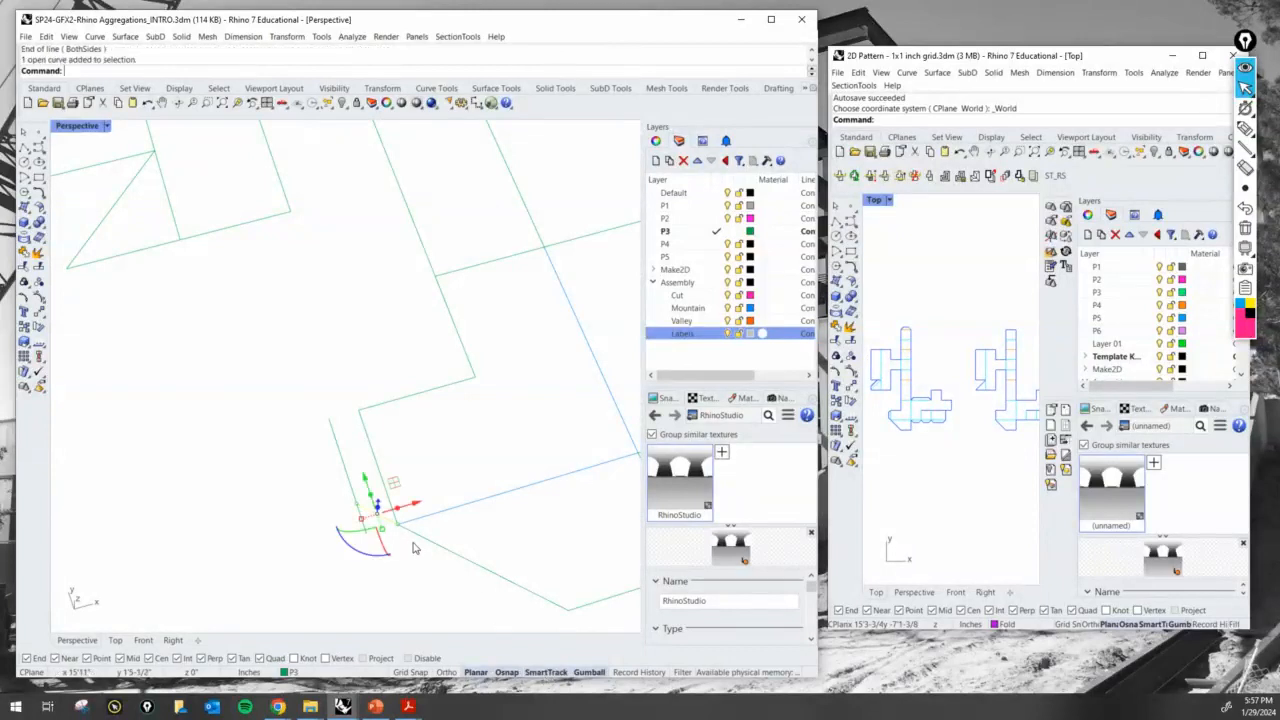
key("Delete")
- Draw the tab's slanted side as a line from the corner to the offset line, in line with the slanted end edge
type("line")
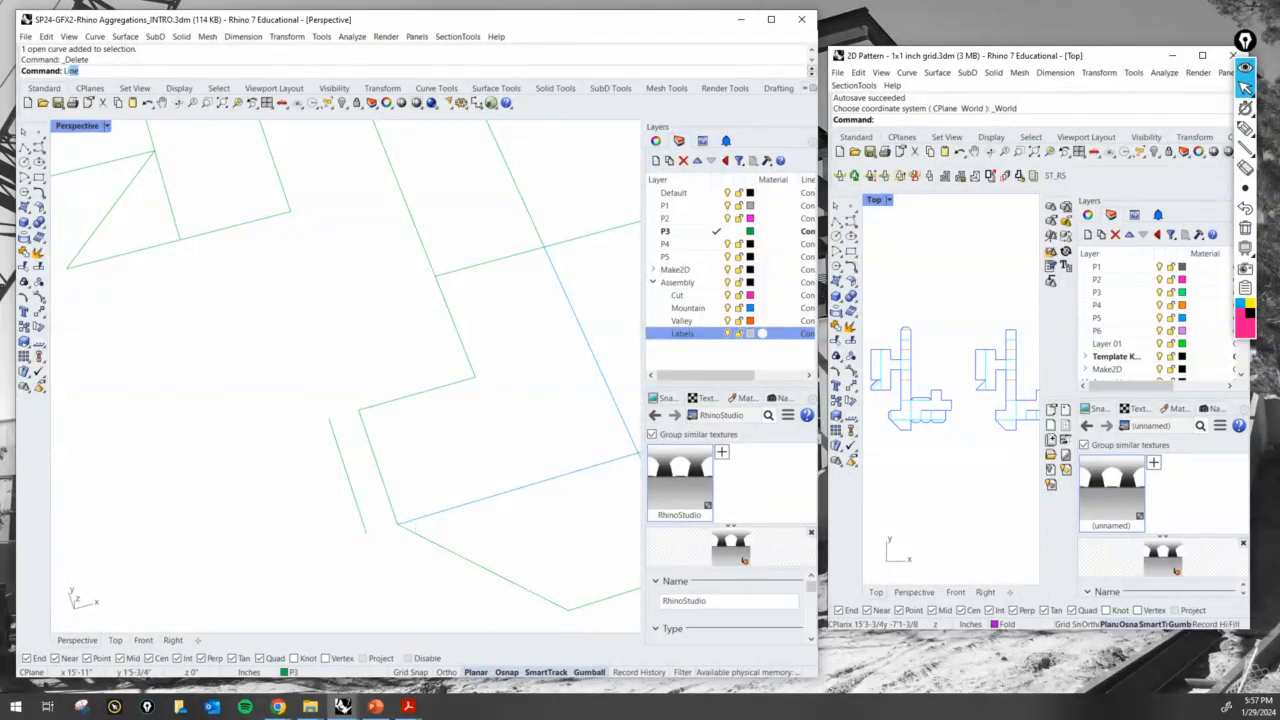
key("Return")
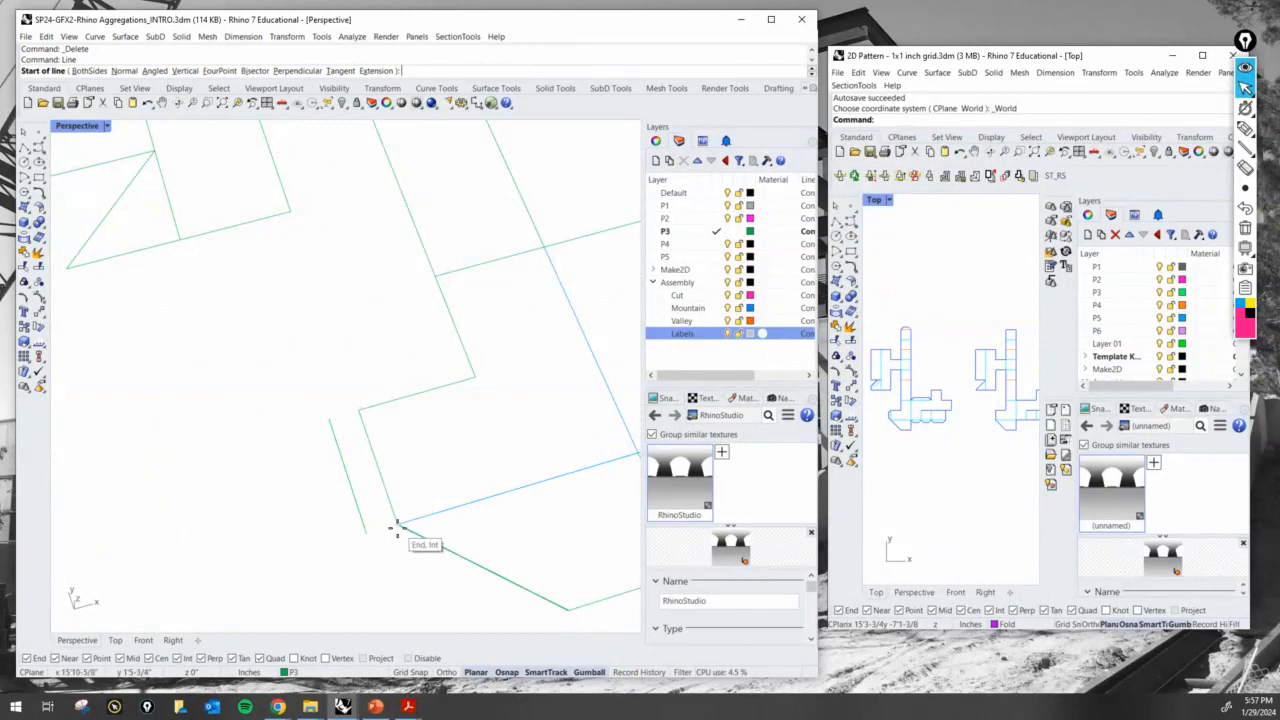
left_click(403, 524)
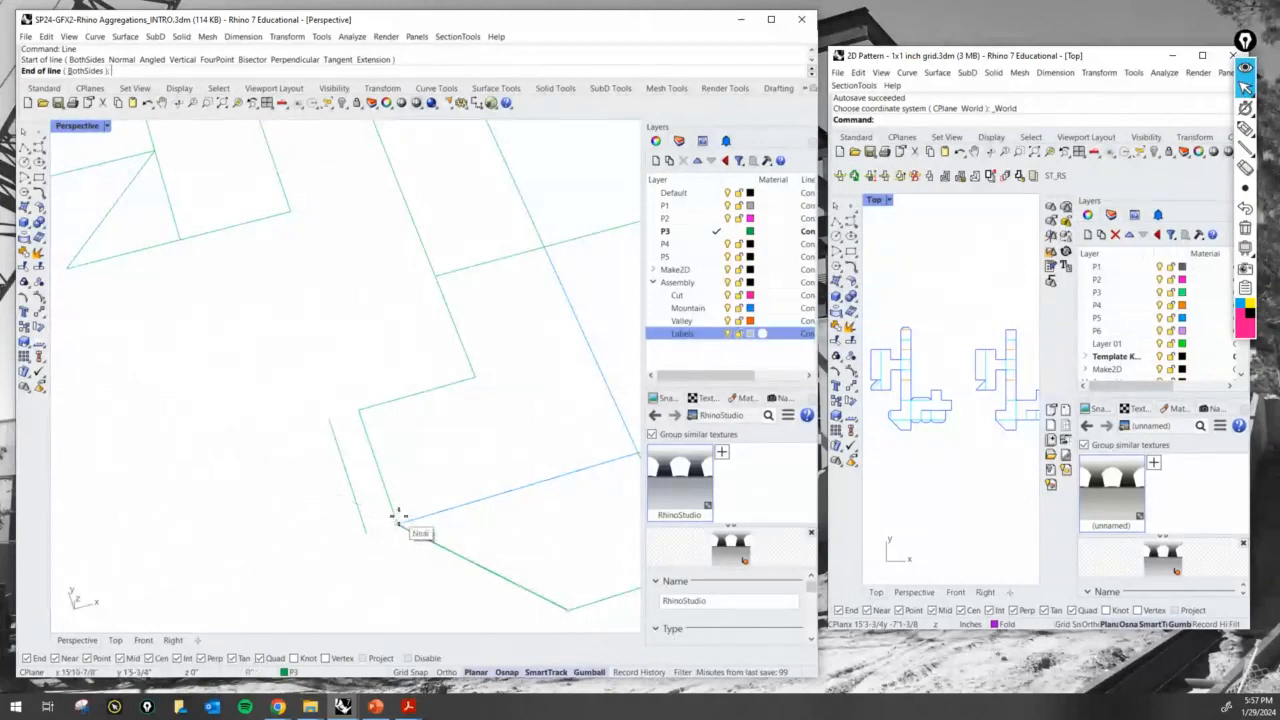
left_click(357, 505)
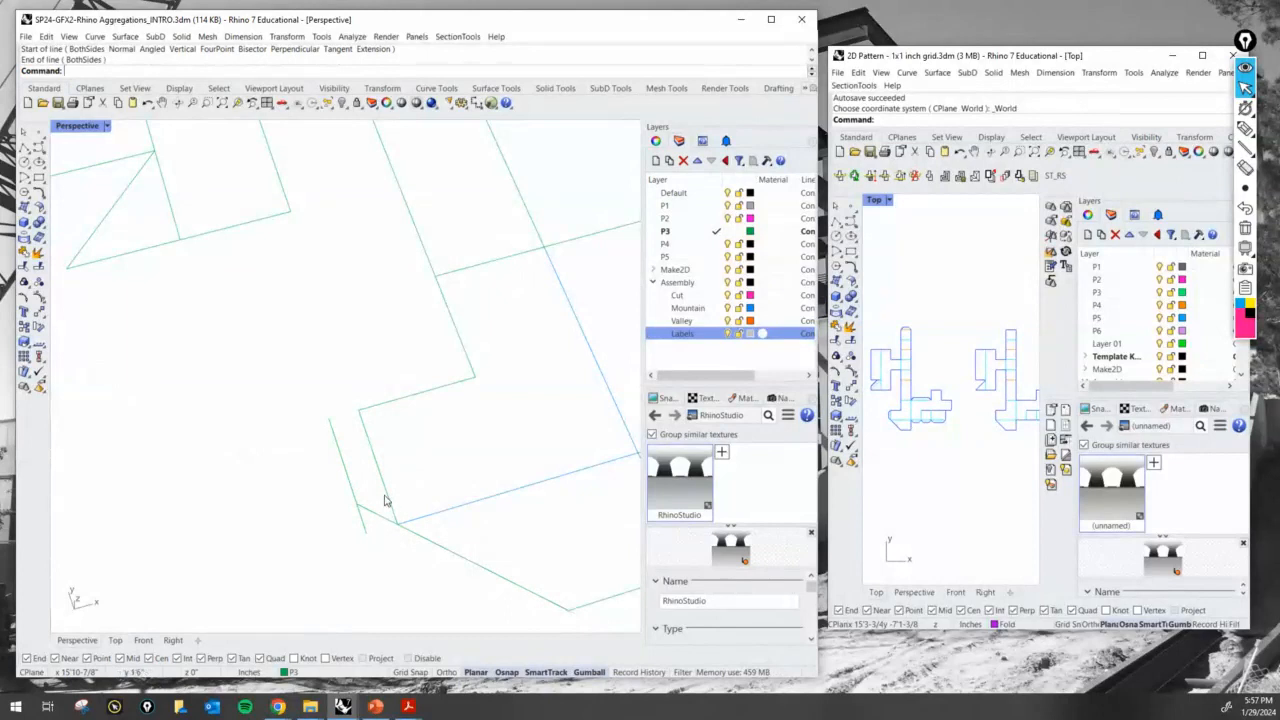
- Trim the end of the offset line that extends past the tab's slanted side
type("trim")
key("Return")
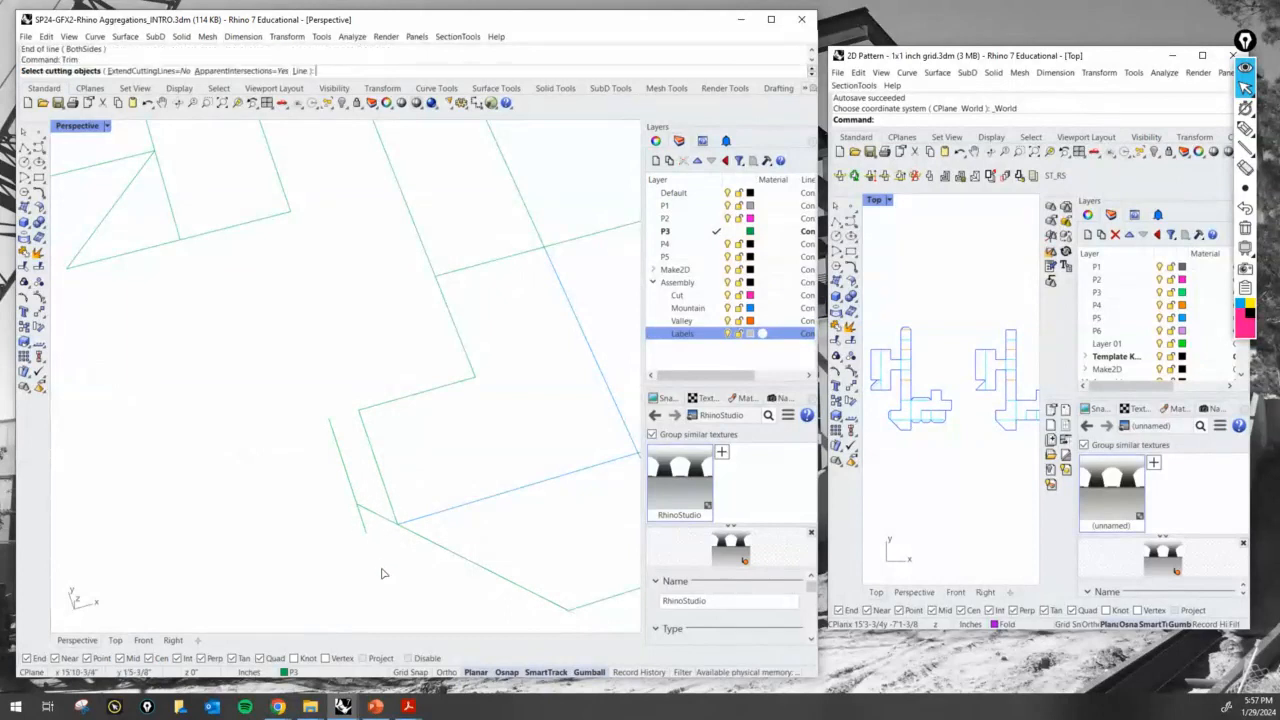
left_click_drag(381, 568, 322, 505)
key("Return")
left_click(362, 522)
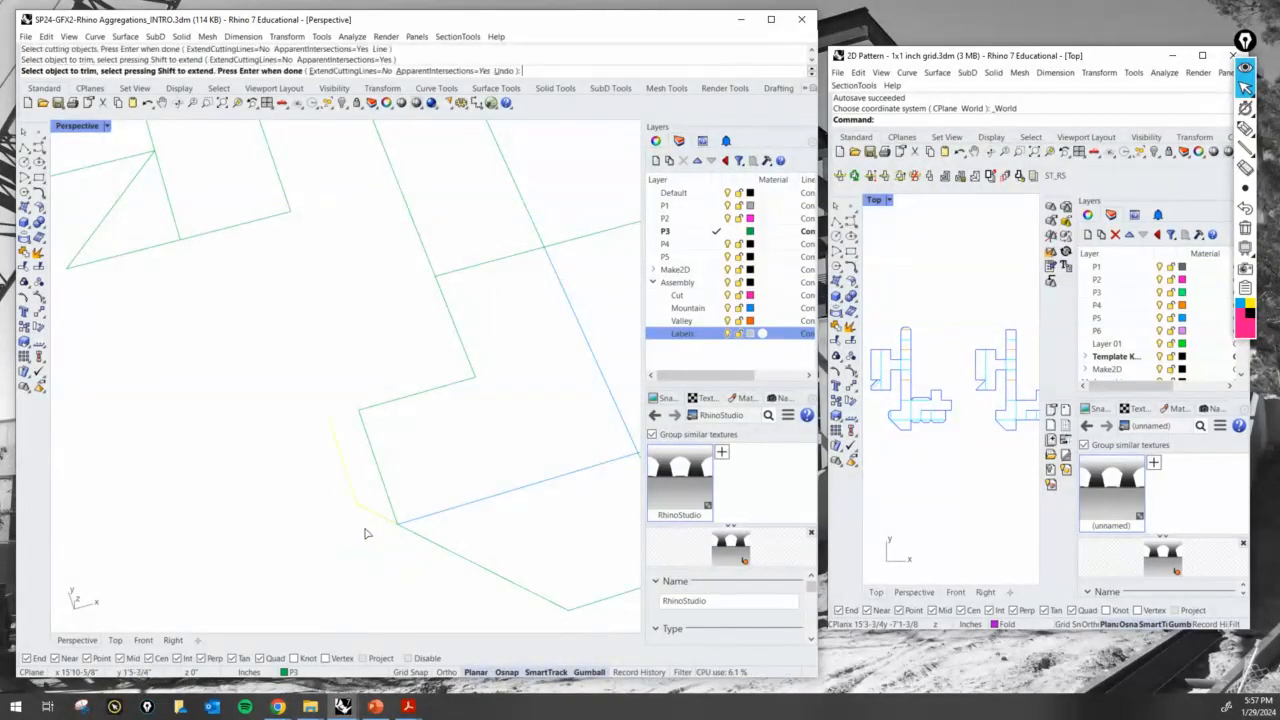
key("Return")
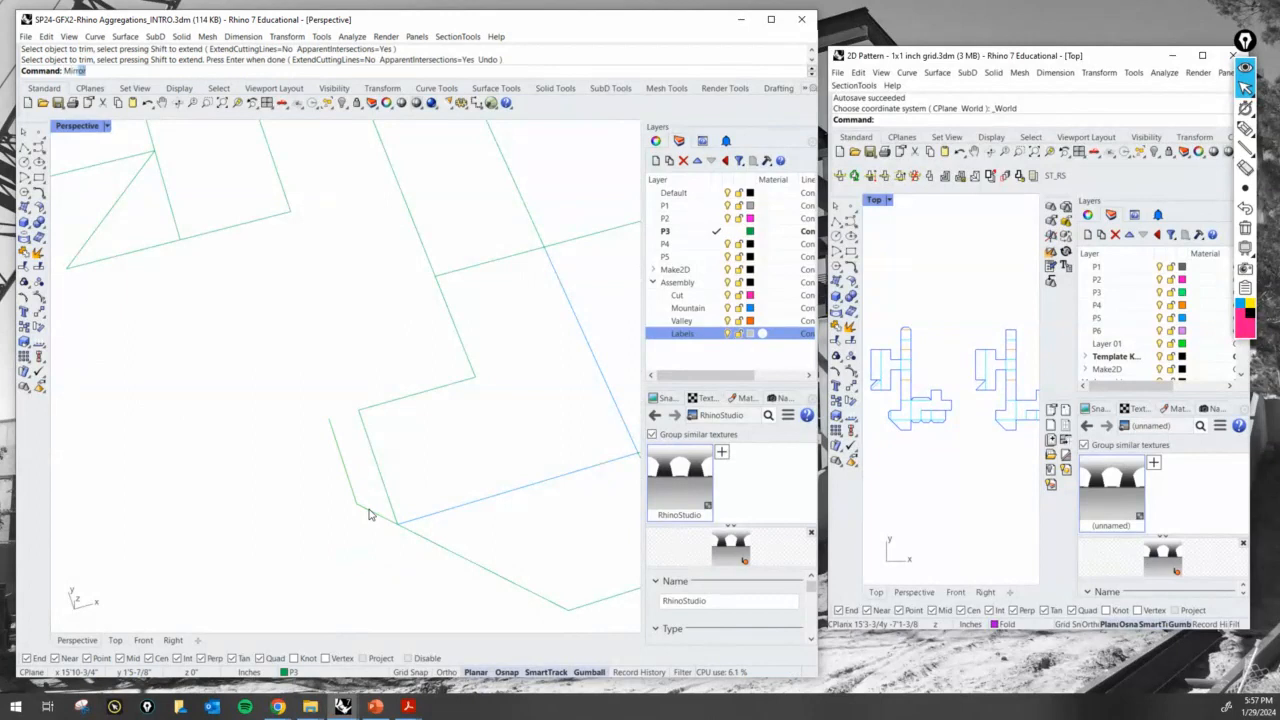
- Mirror a copy of the tab's slanted side about a perpendicular through the midpoint of the short end edge
key("Return")
left_click(376, 505)
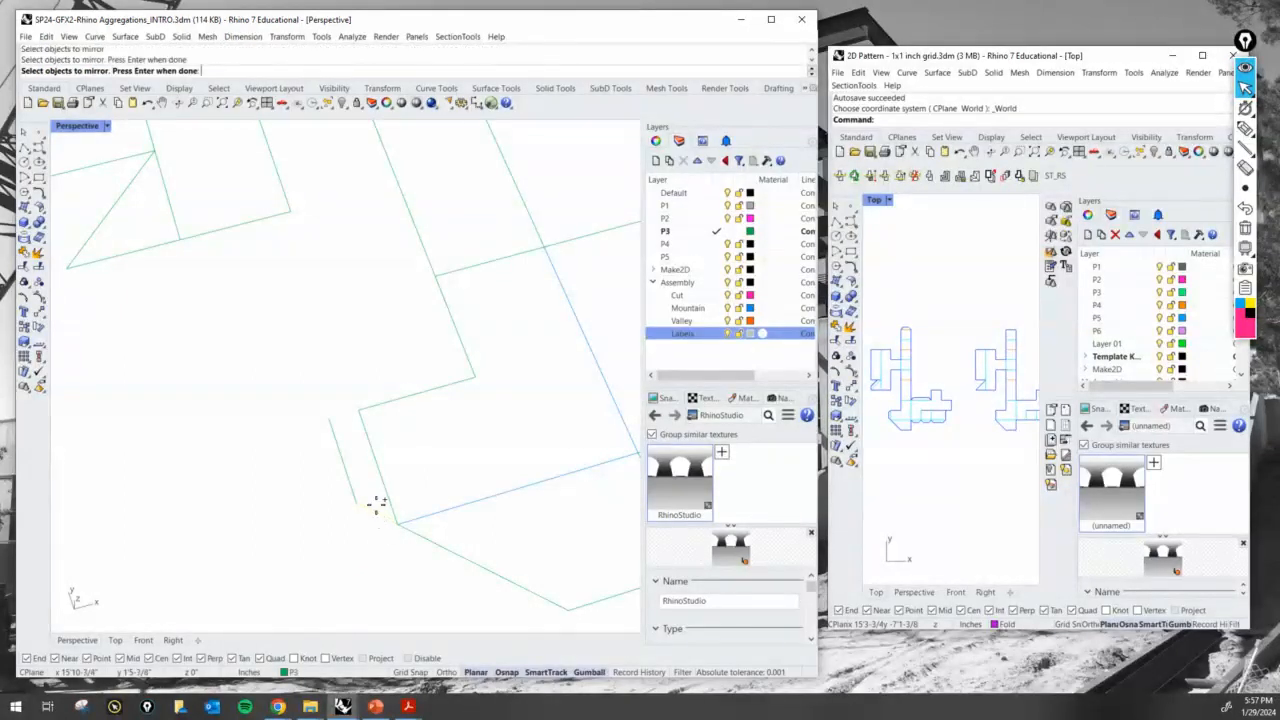
key("Return")
left_click(376, 466)
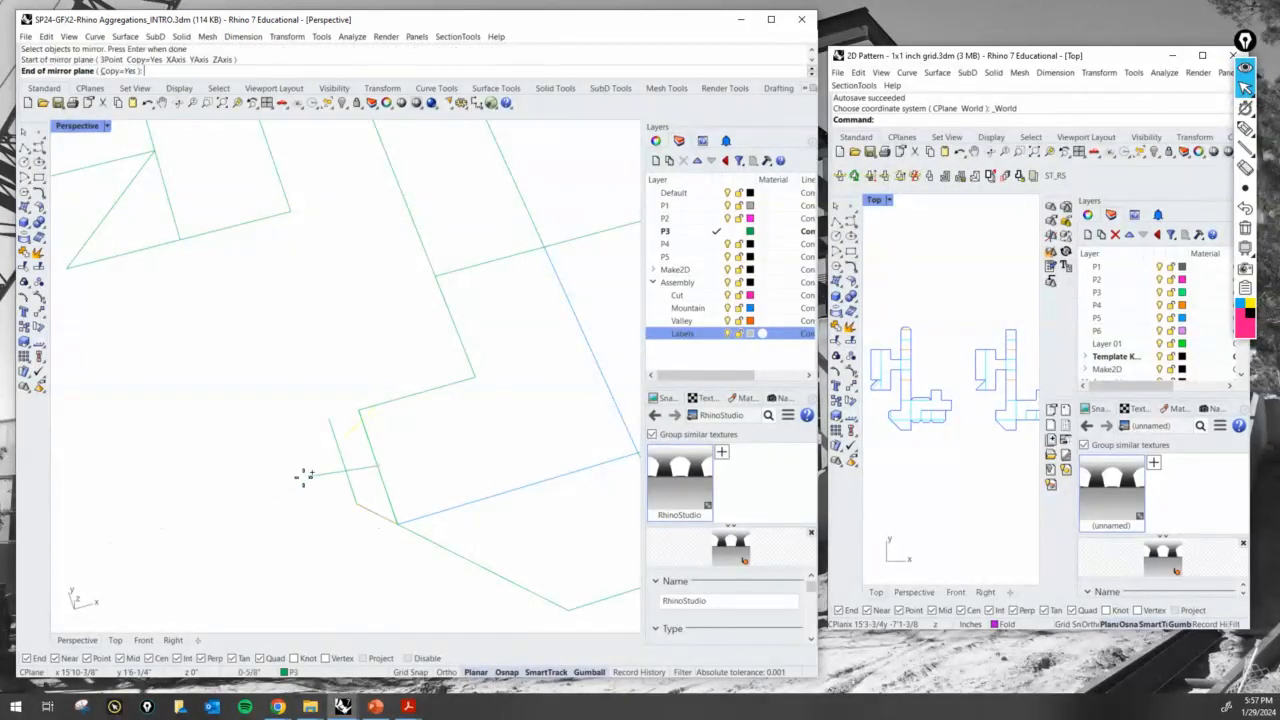
left_click(265, 510)
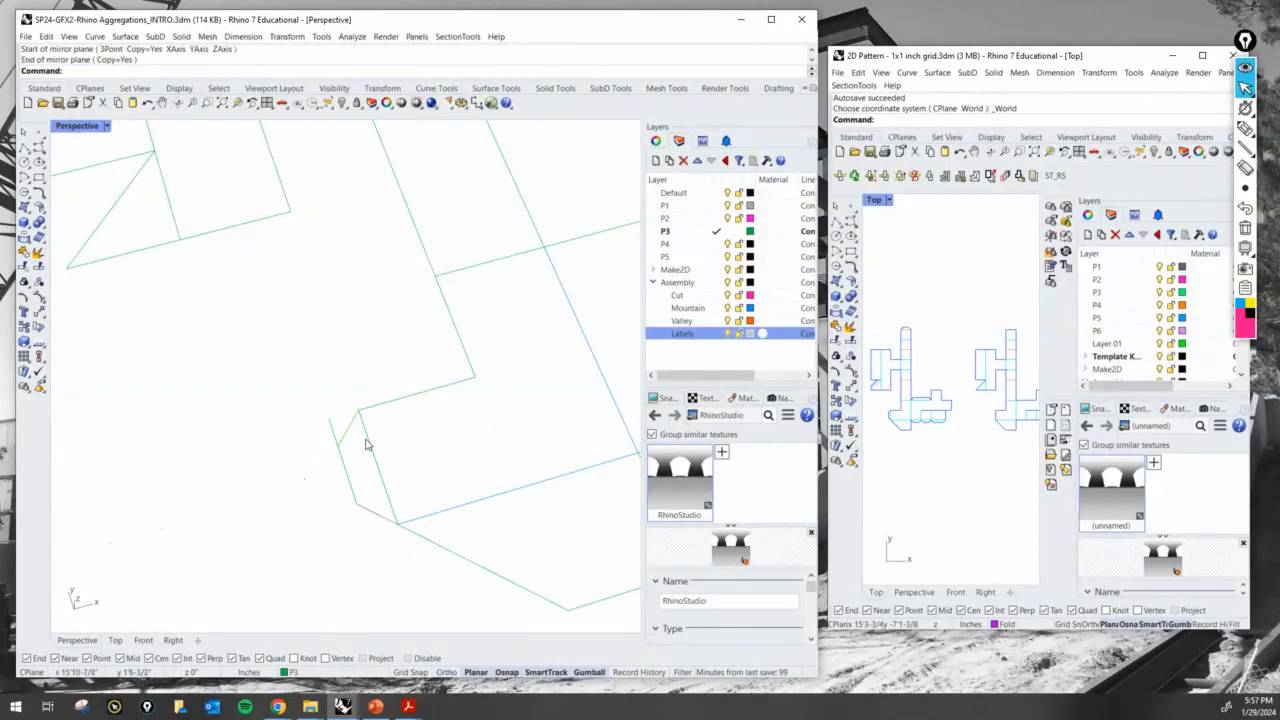
- Trim the excess of the offset line beyond the mirrored side to close the tab outline
right_click_drag(366, 444, 311, 426)
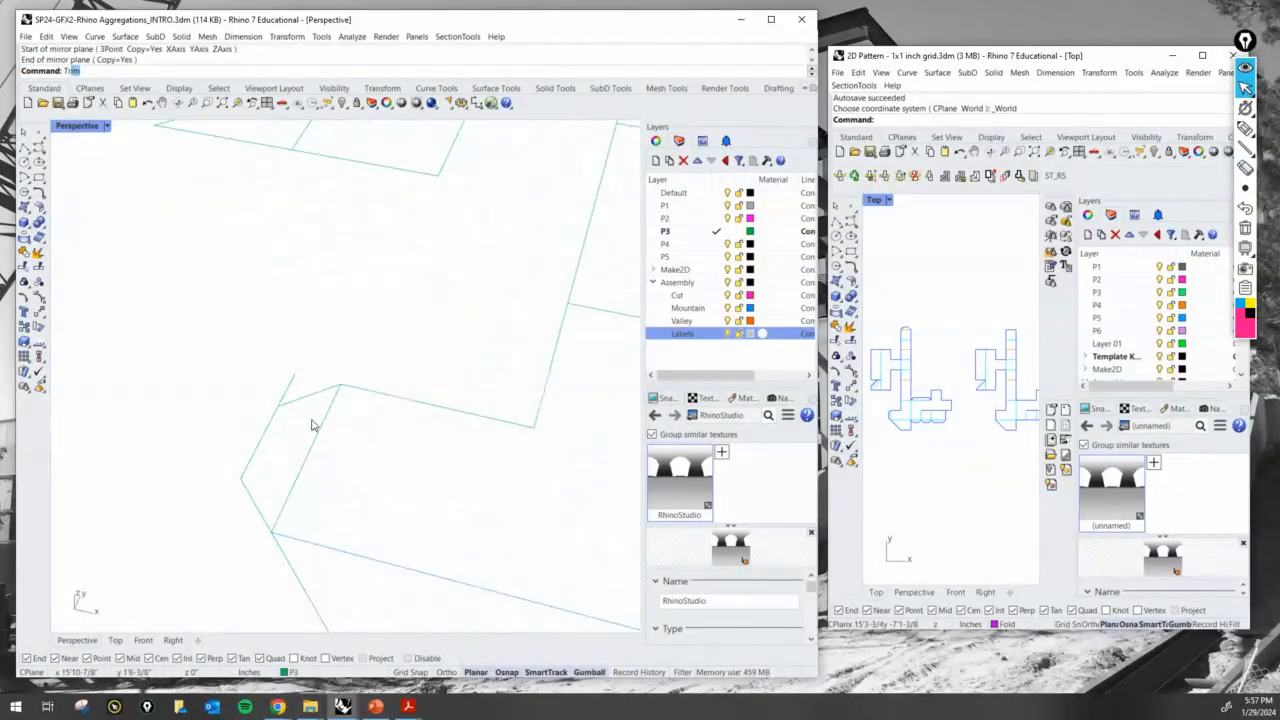
key("Return")
key("Return")
left_click(287, 388)
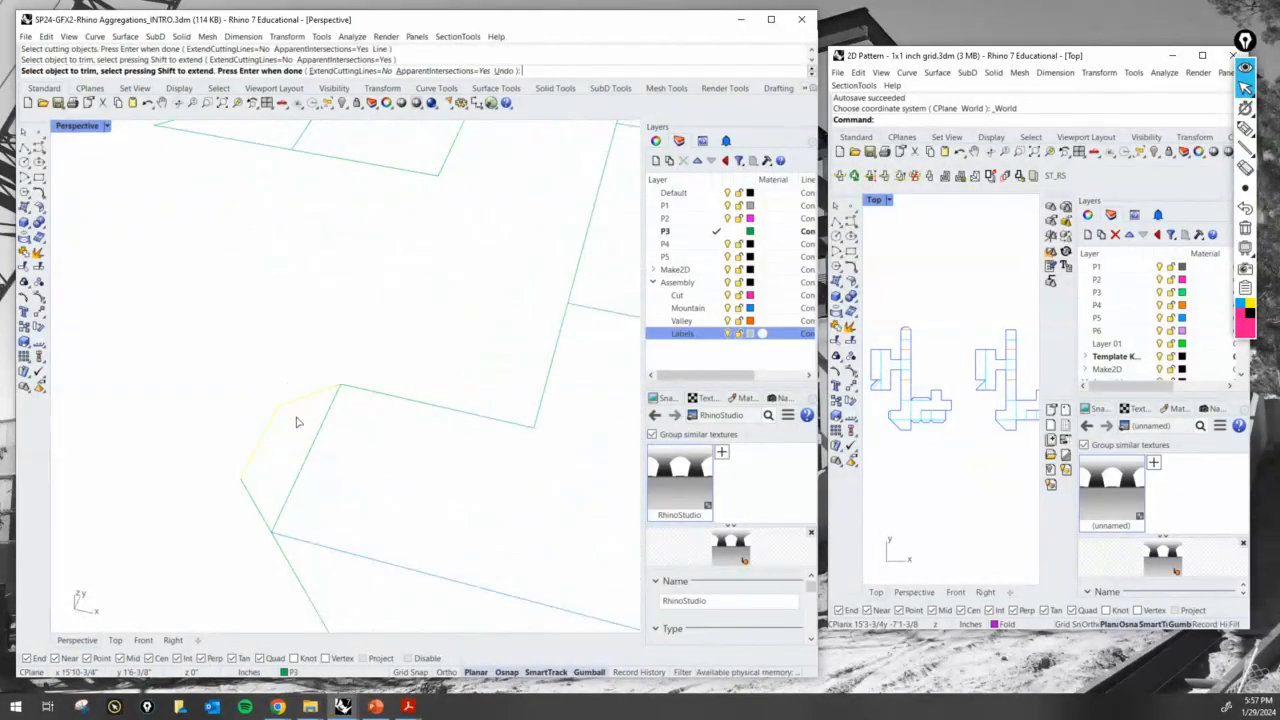
key("Return")
- Sketch a face on the folded end of the P3 model with the annotation pen and clear the marks
scroll(299, 424, "down", 5)
right_click_drag(303, 428, 351, 506)
scroll(370, 510, "down", 4)
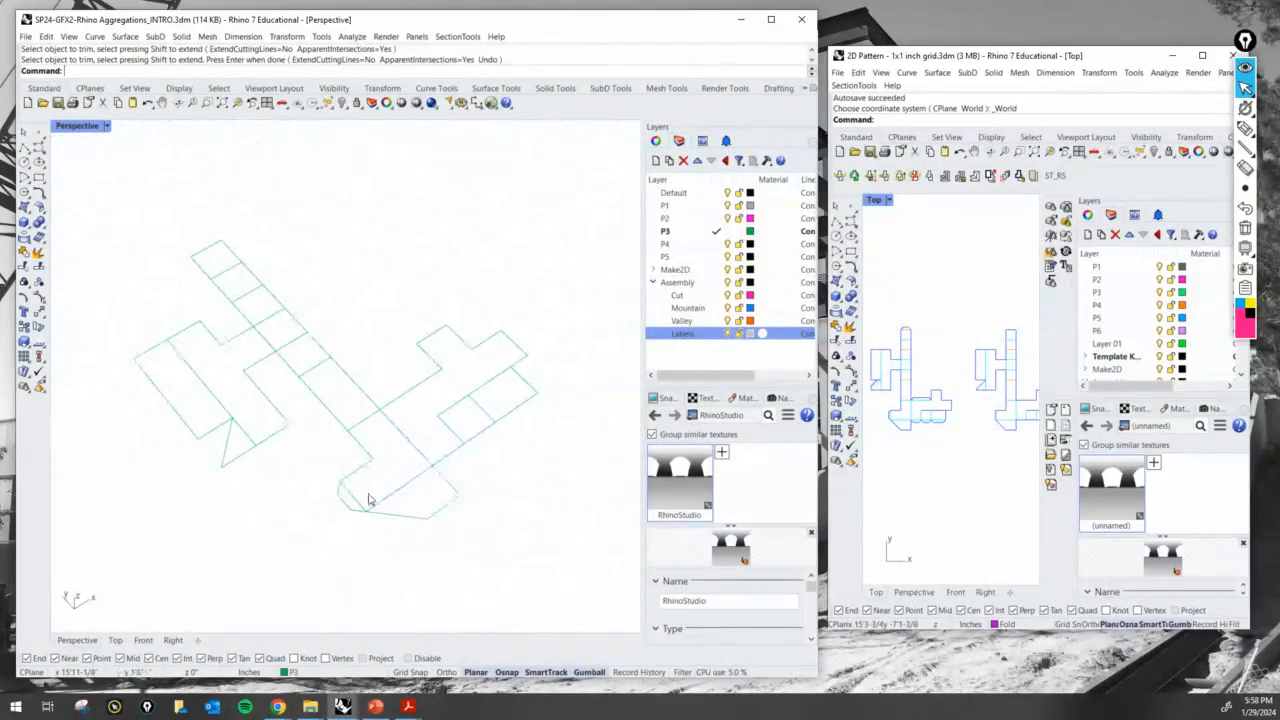
scroll(443, 471, "up", 2)
scroll(390, 485, "down", 5)
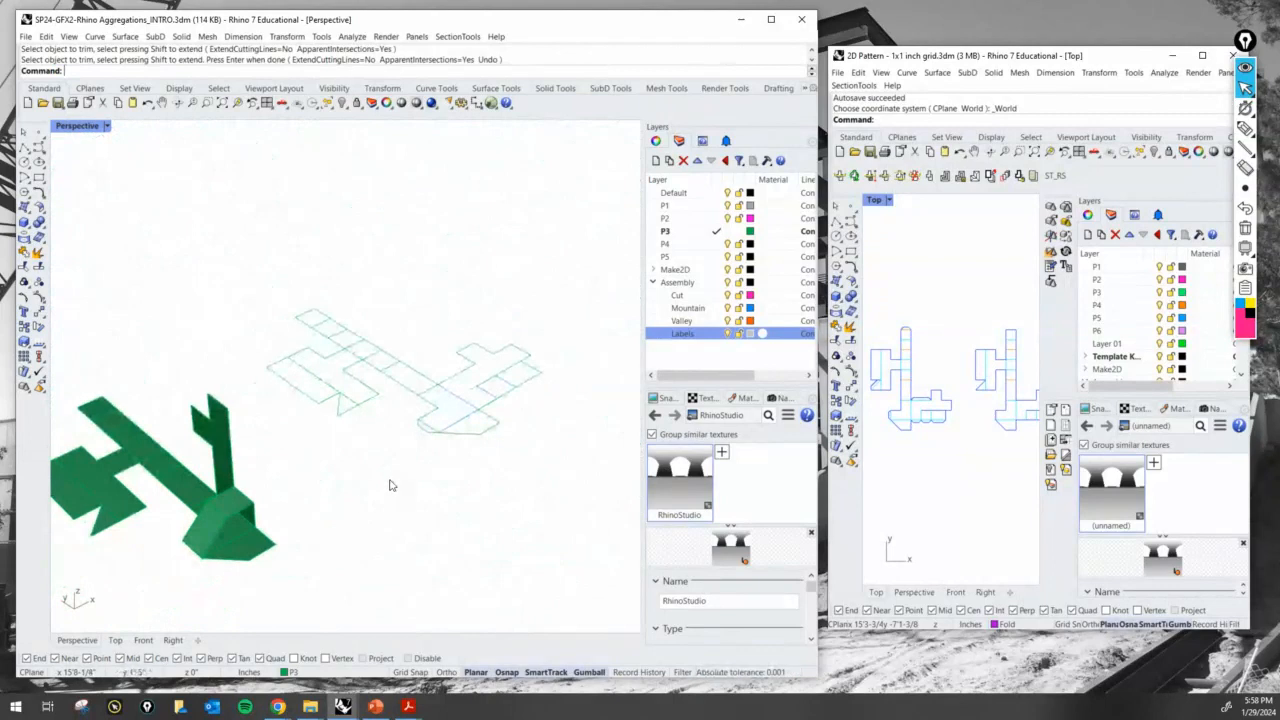
scroll(390, 495, "up", 4)
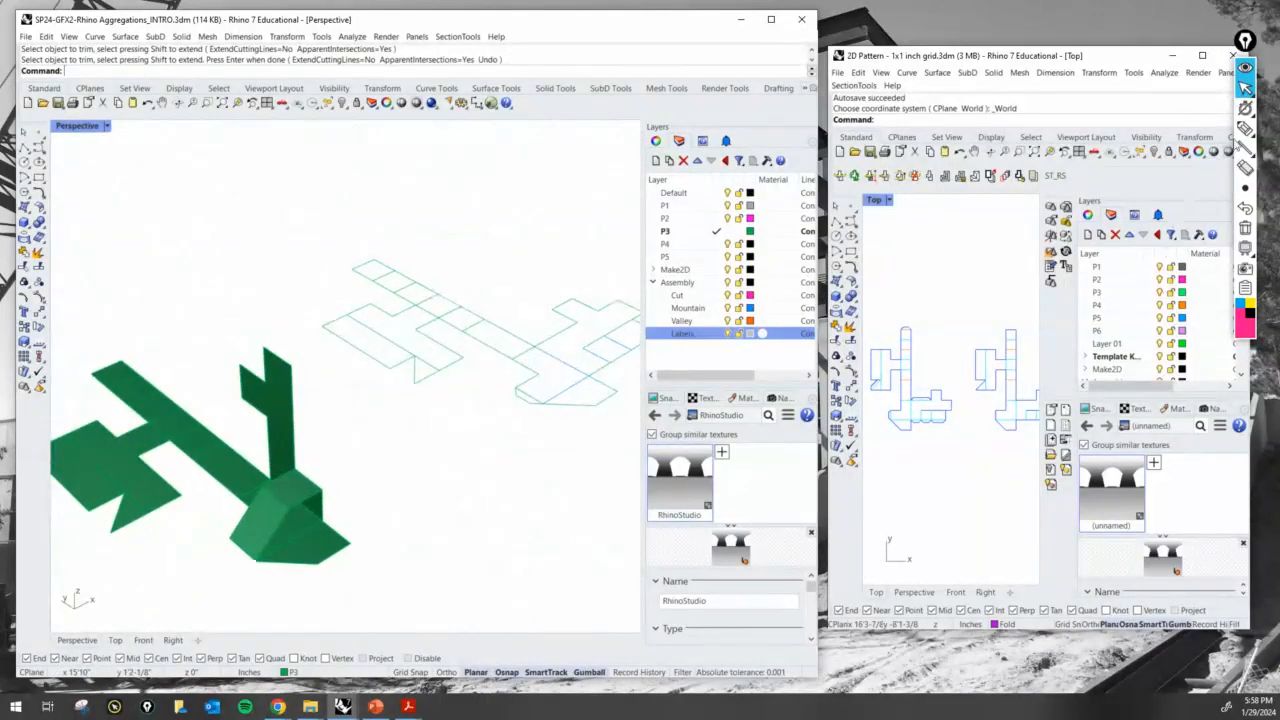
left_click(1245, 127)
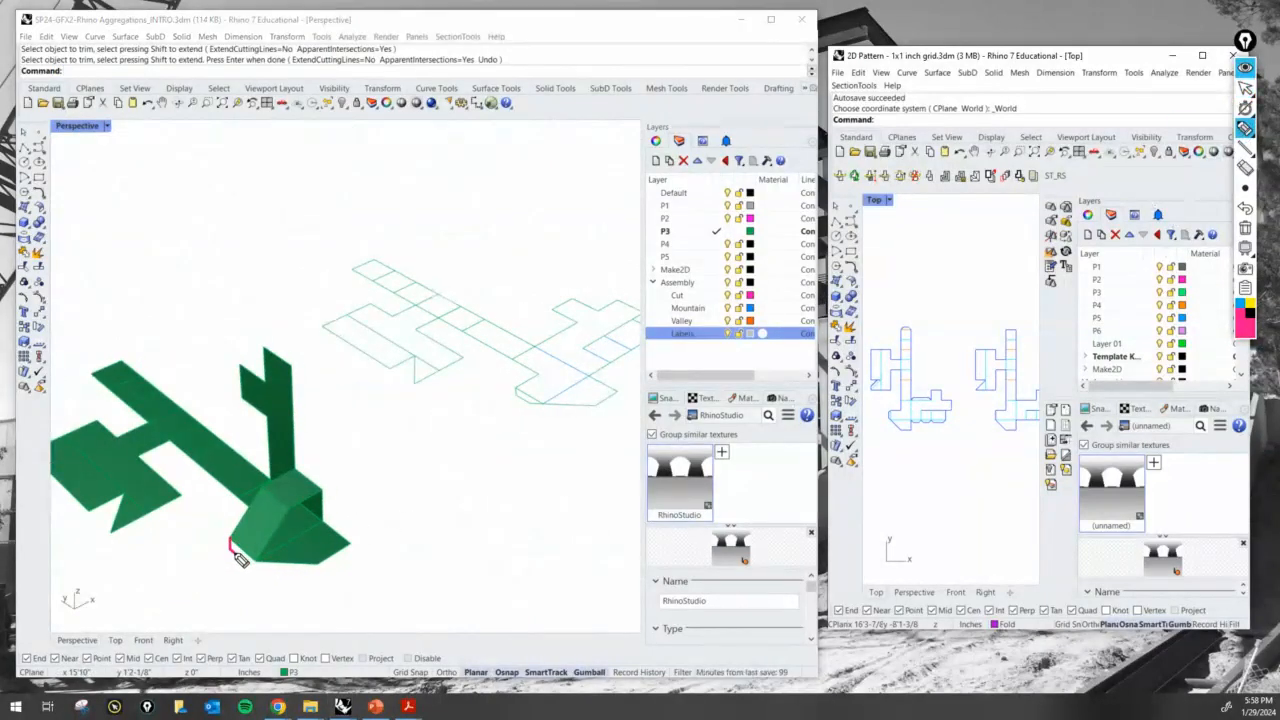
left_click_drag(244, 560, 258, 566)
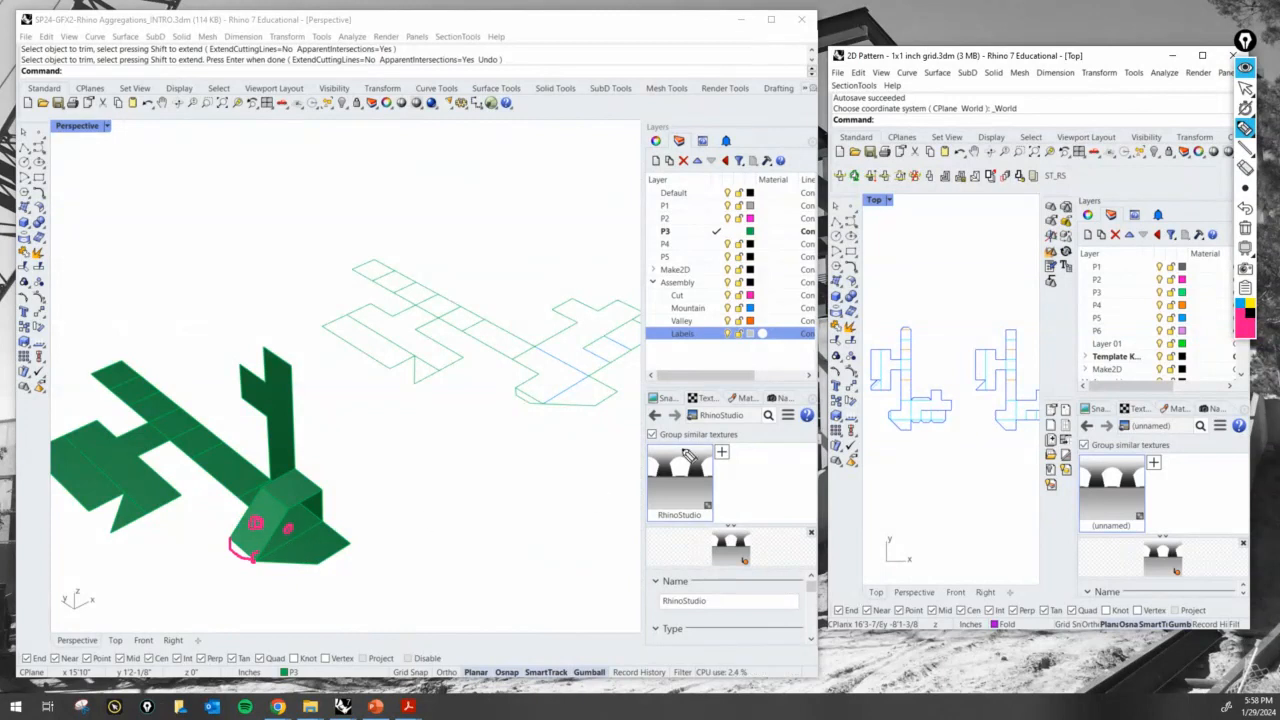
left_click(1245, 228)
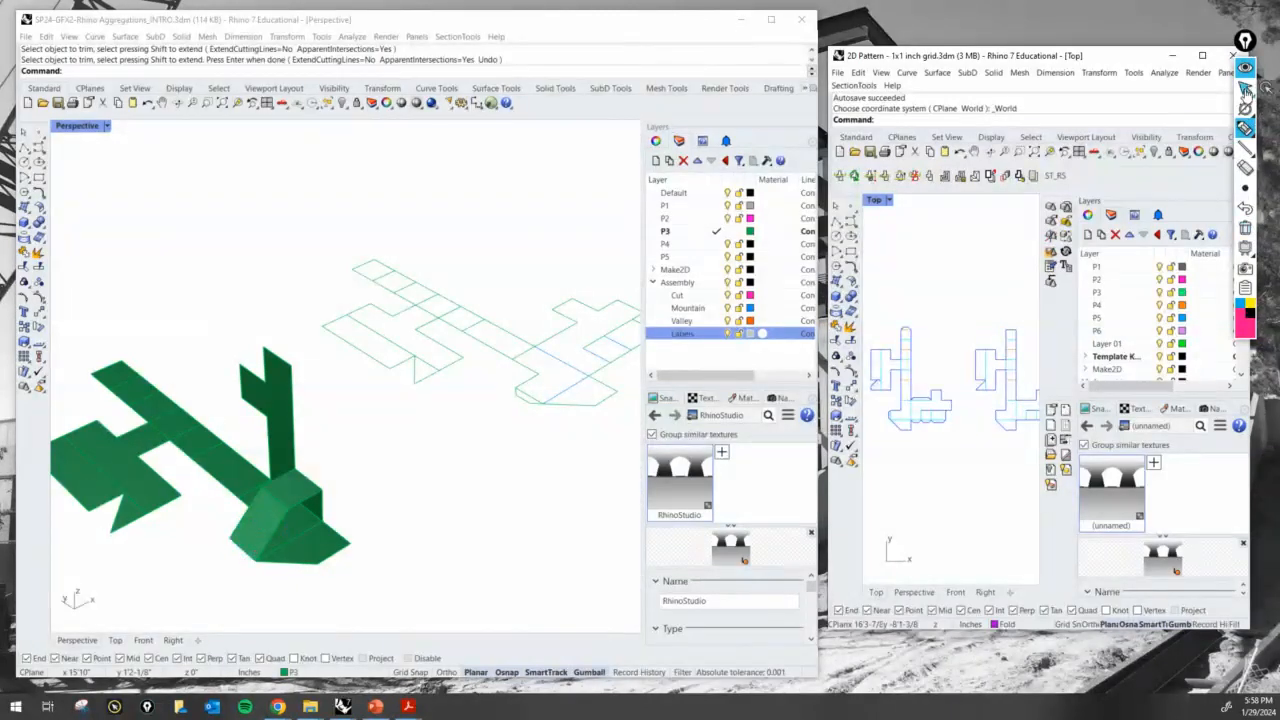
- Mark the tab along the lower edge of the P3 model's sloped end surface with the annotation pen
right_click_drag(497, 500, 392, 524)
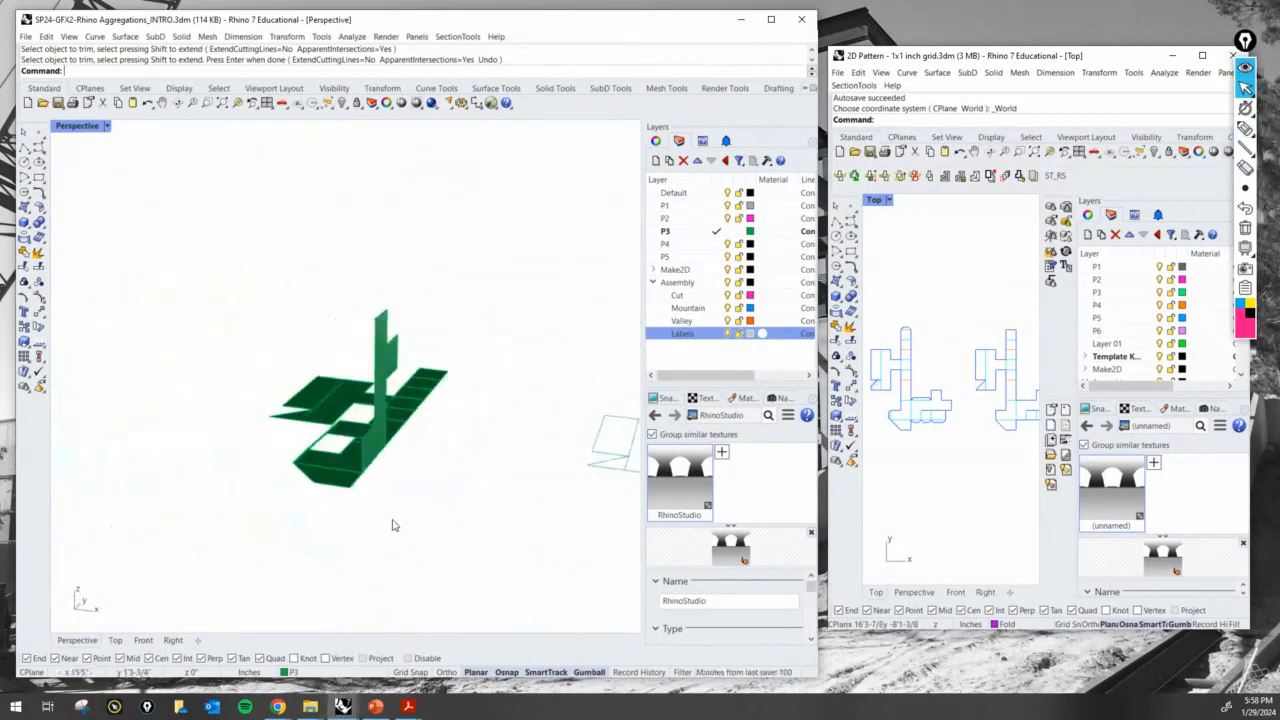
scroll(392, 524, "up", 10)
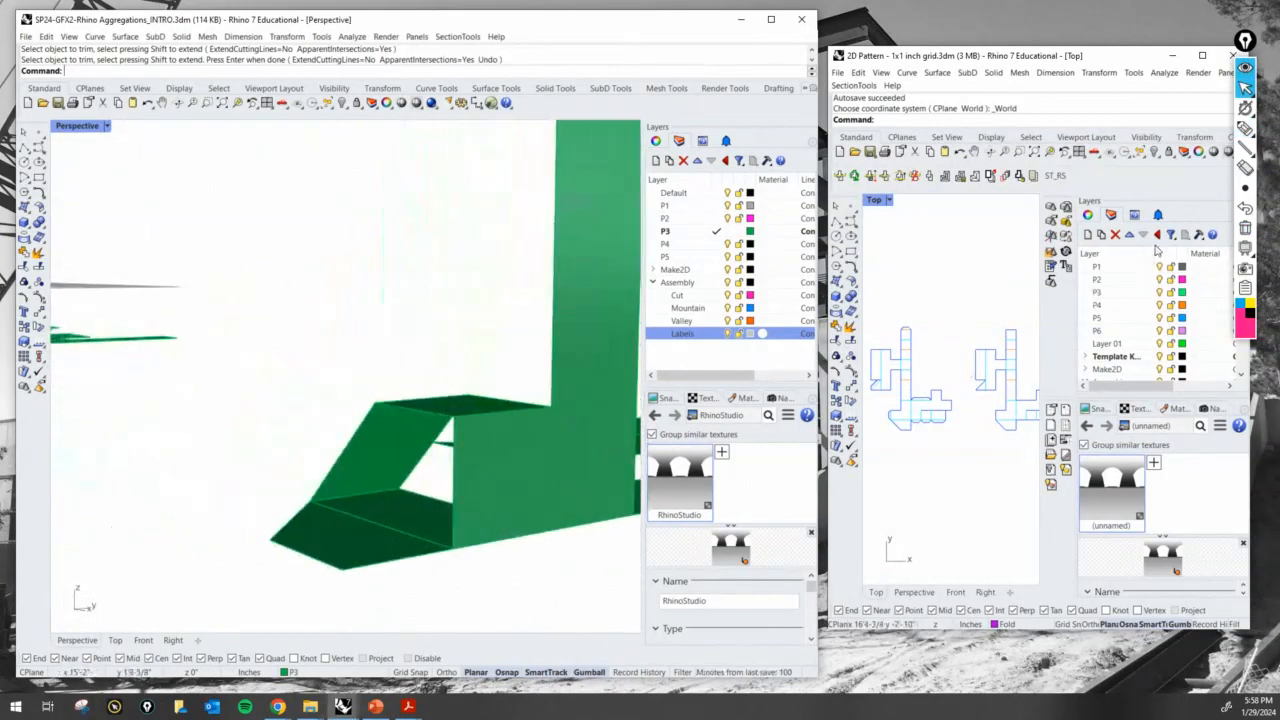
left_click(1245, 128)
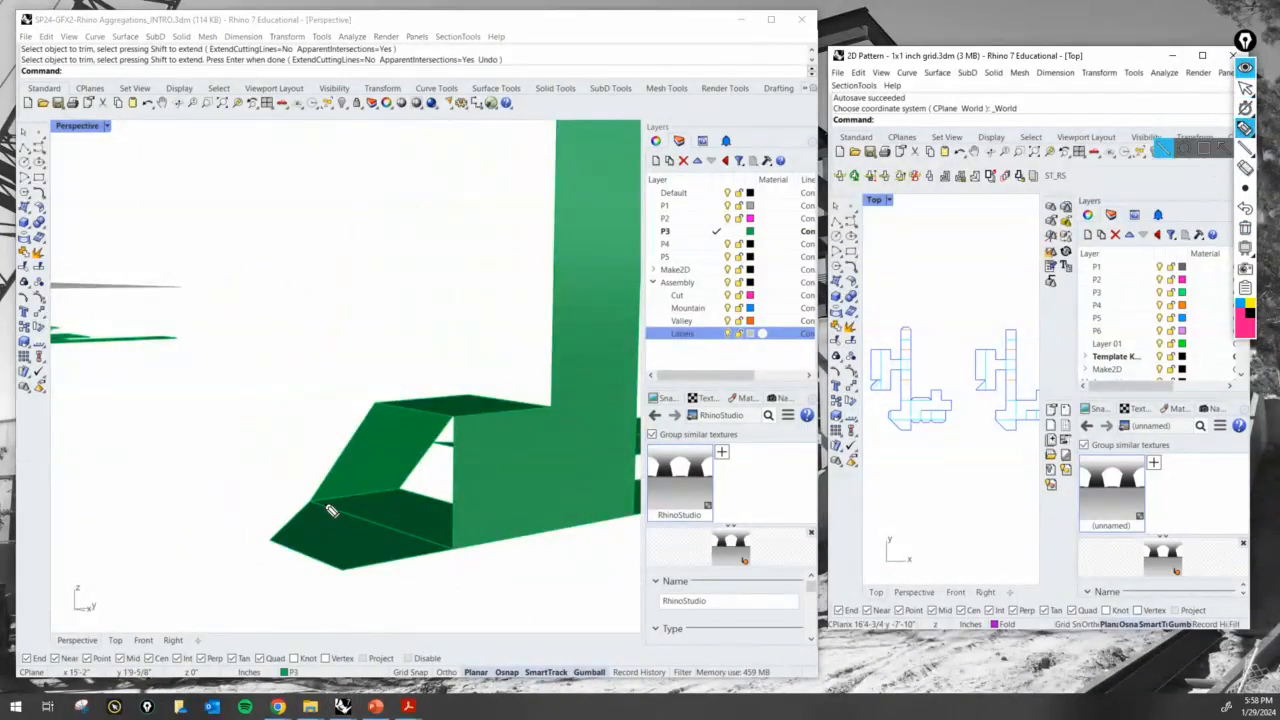
left_click_drag(360, 489, 398, 487)
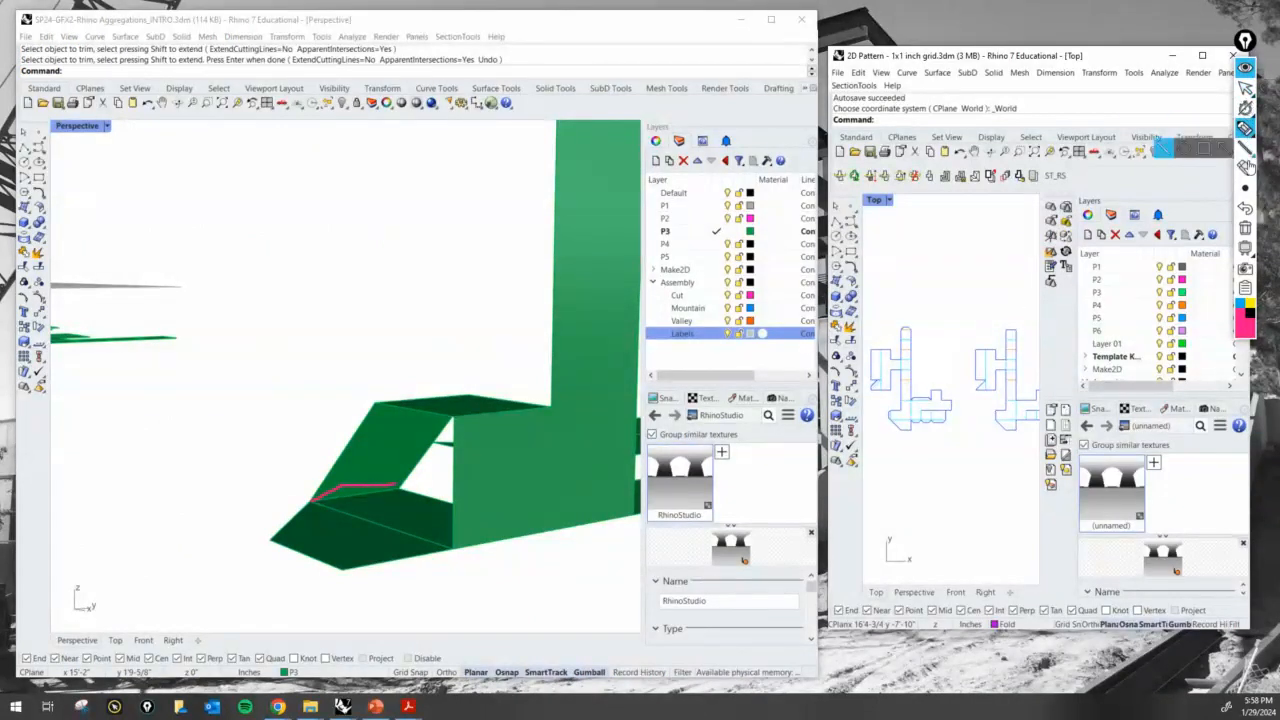
- Redraw the tab mark along the sloped end surface's lower edge, clear the annotation marks and return to normal cursor mode
left_click(1245, 208)
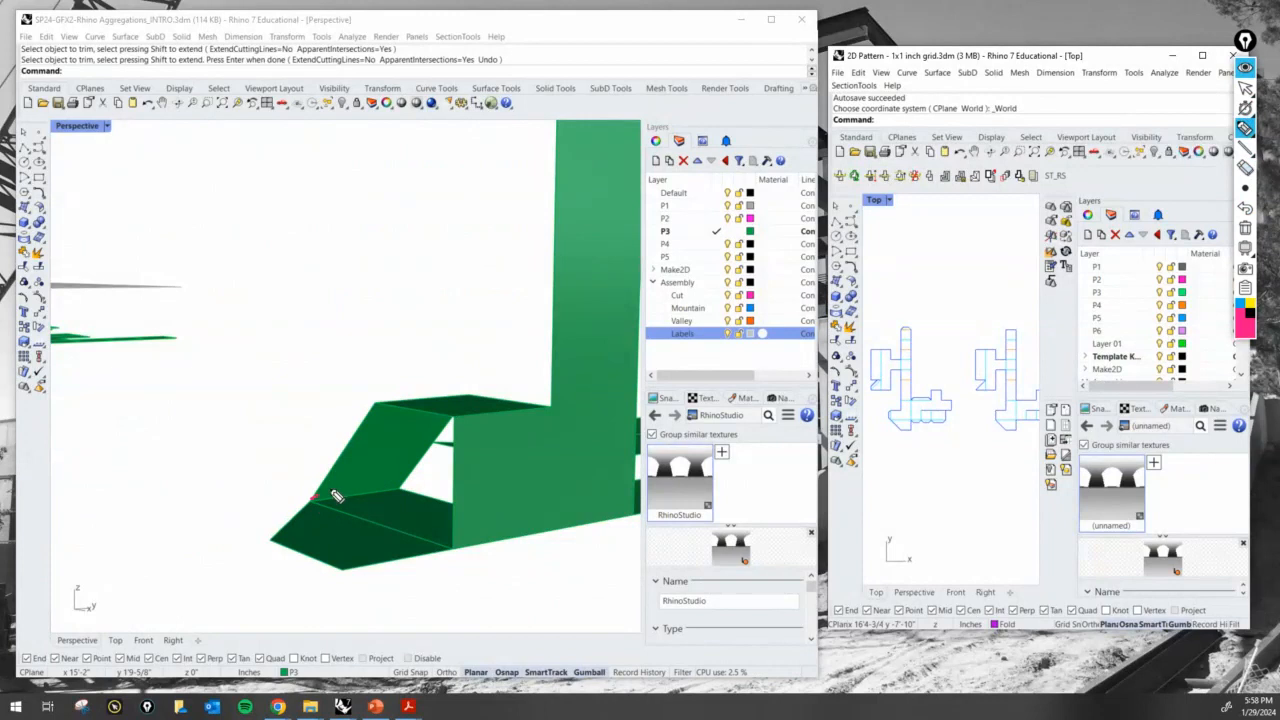
left_click_drag(404, 490, 326, 504)
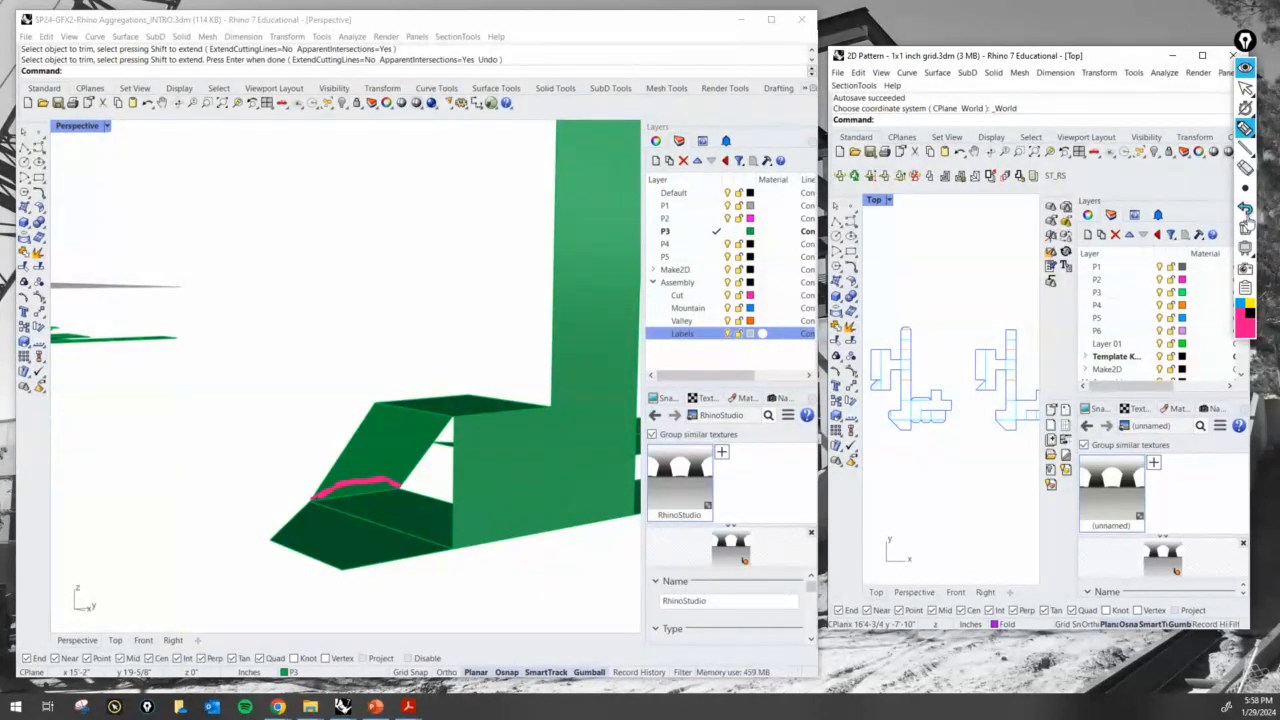
left_click(1245, 228)
left_click(1245, 68)
left_click(1245, 68)
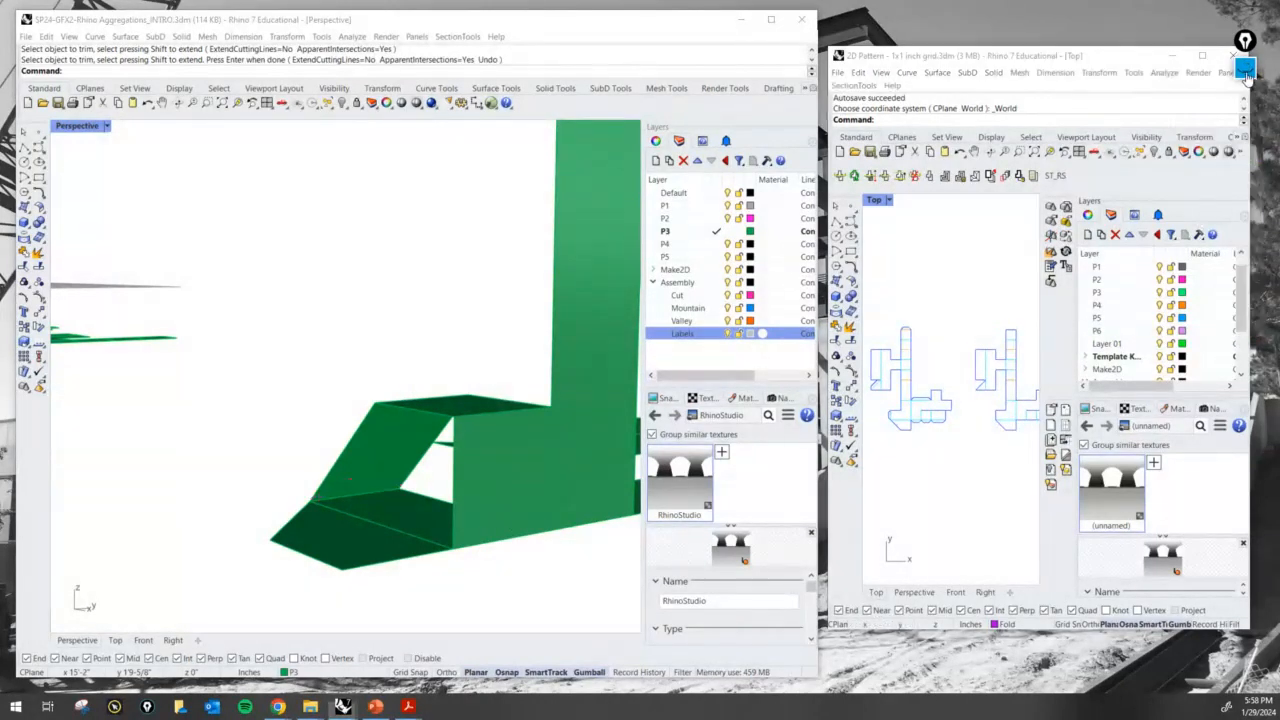
left_click(1245, 89)
- Select the fold line between the new glue tab and the angled end of the flat P3 linework
left_click(259, 346)
right_click_drag(259, 346, 330, 478)
scroll(406, 423, "up", 6)
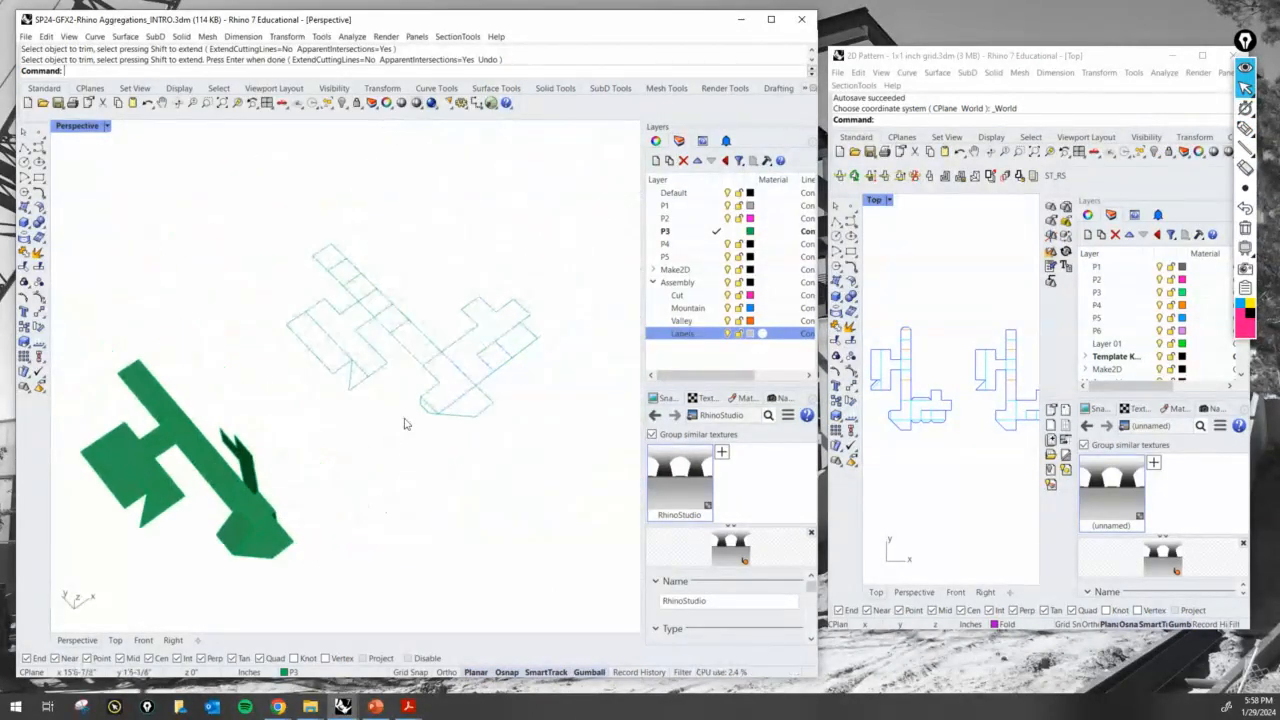
left_click(402, 425)
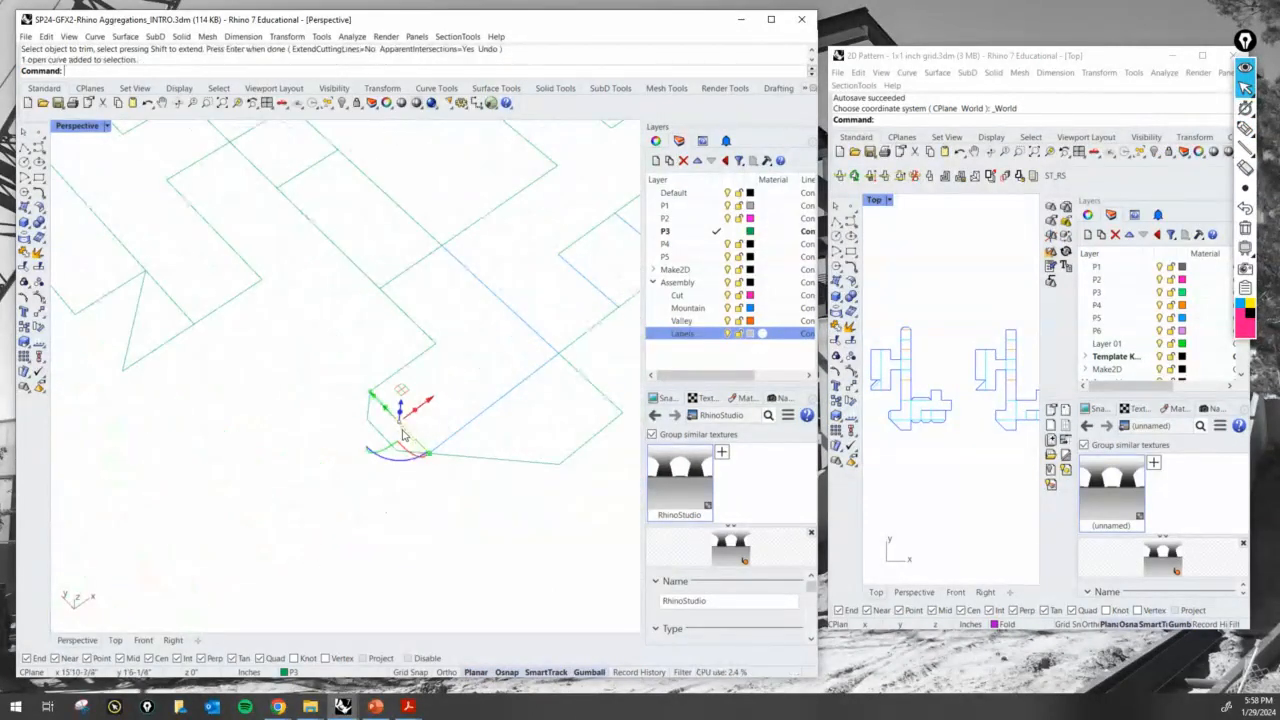
right_click_drag(421, 507, 321, 458)
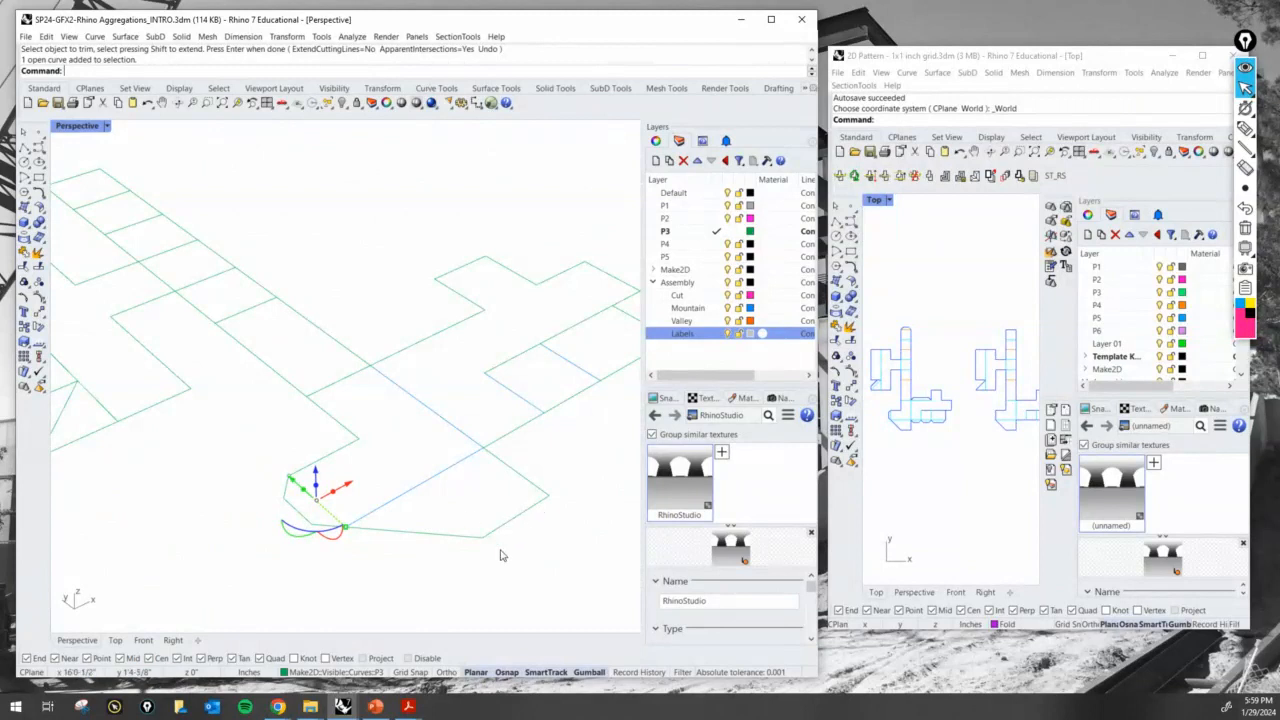
- Assign the selected fold line at the base of the new glue tab to the Mountain layer
left_click(356, 672)
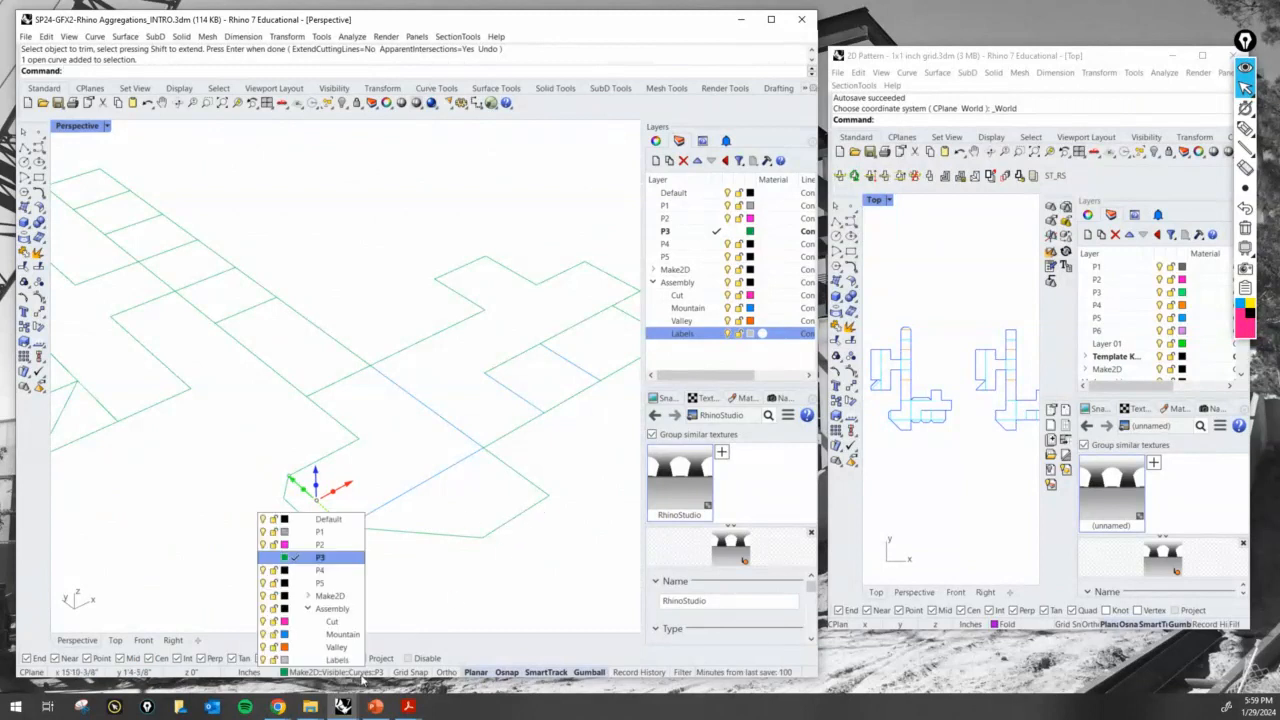
left_click(338, 634)
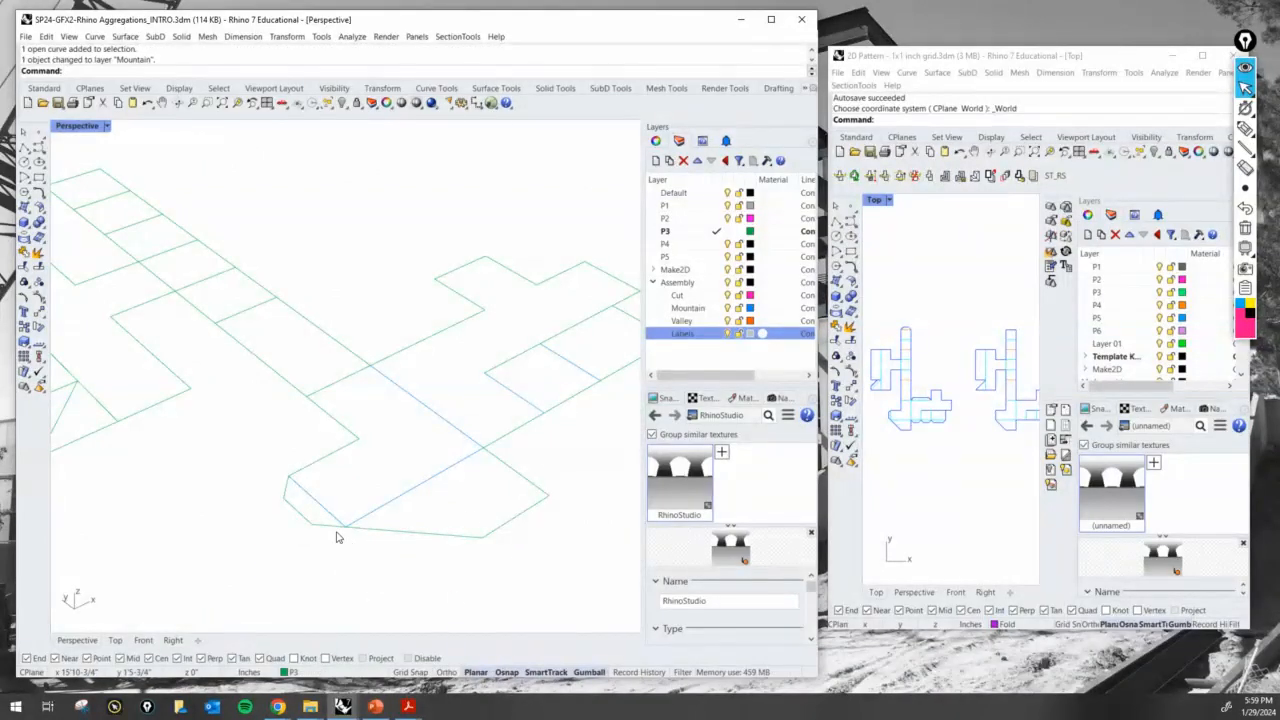
- Examine the adjoining faces at the folded end of the P3 model by selecting them, and clear the selection
scroll(320, 520, "down", 5)
scroll(135, 592, "up", 3)
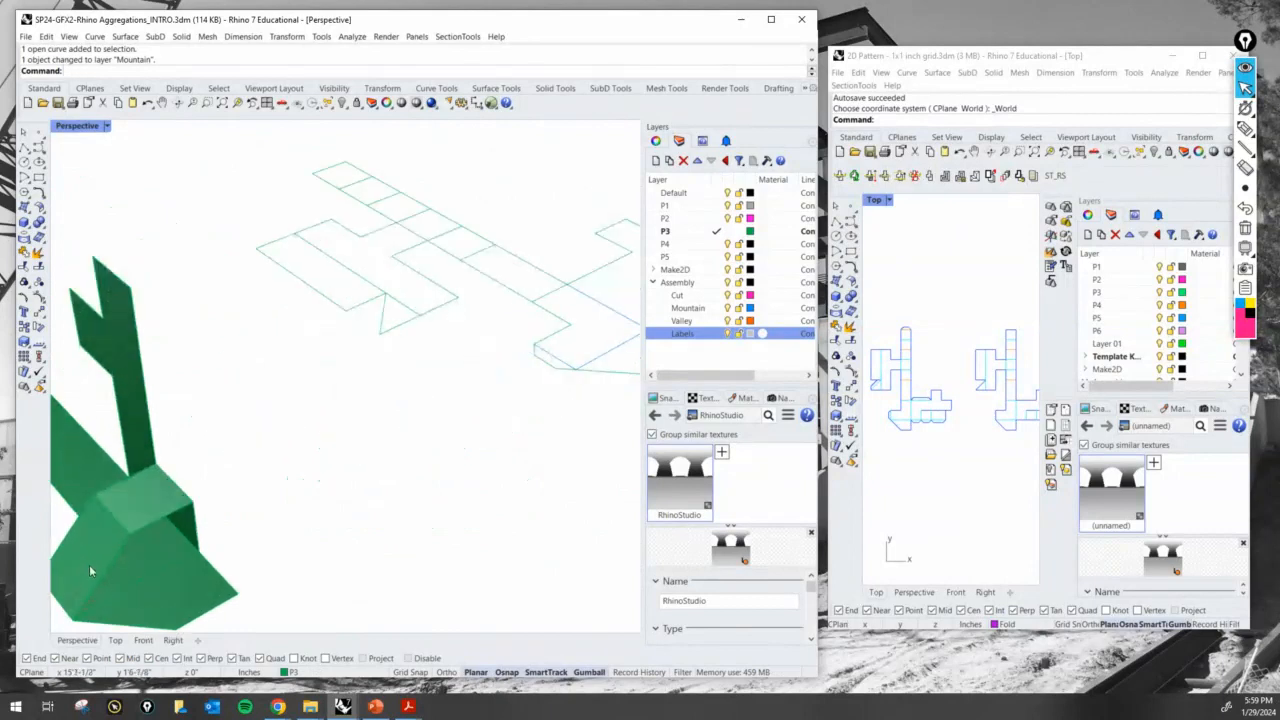
left_click(94, 554)
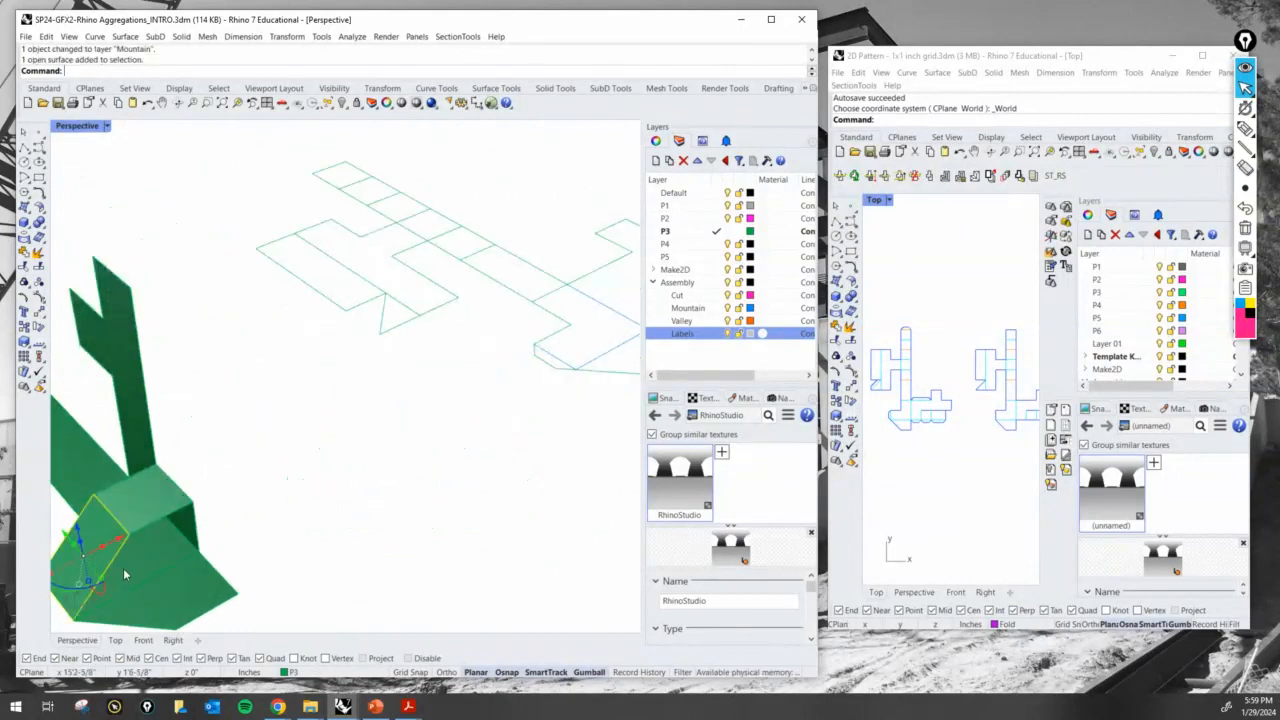
left_click(148, 558)
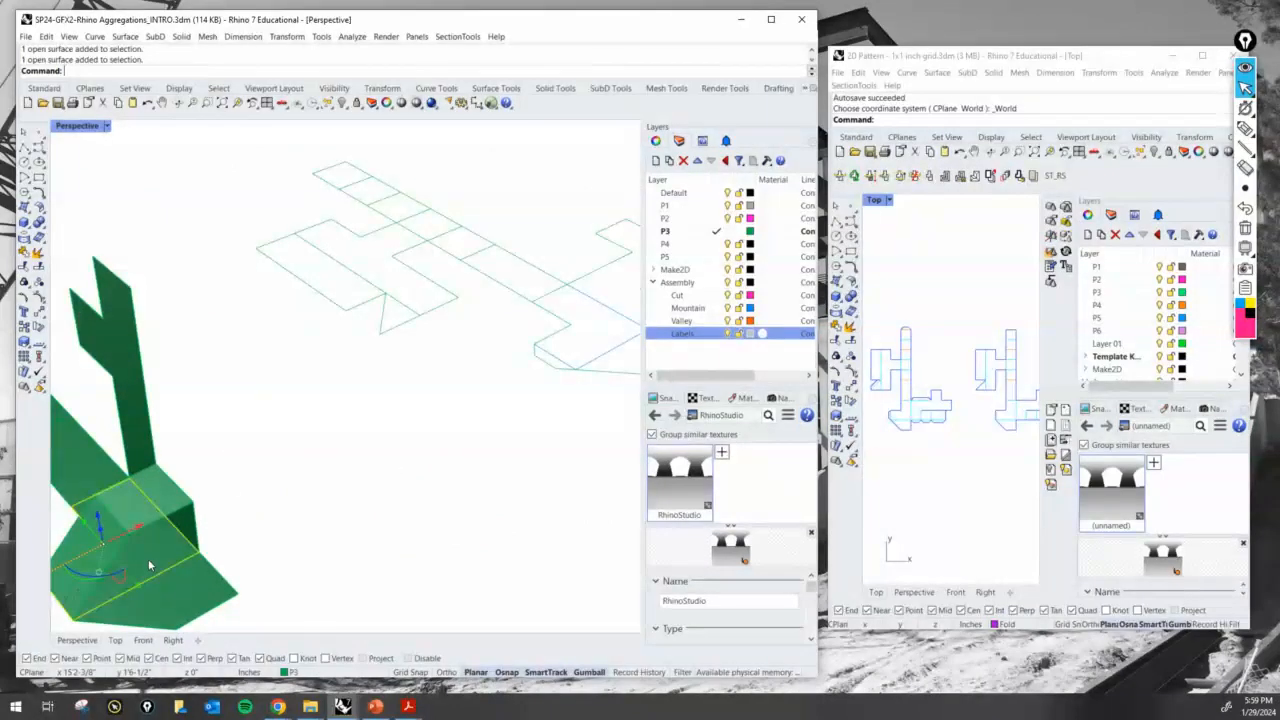
left_click(405, 453)
scroll(437, 406, "up", 8)
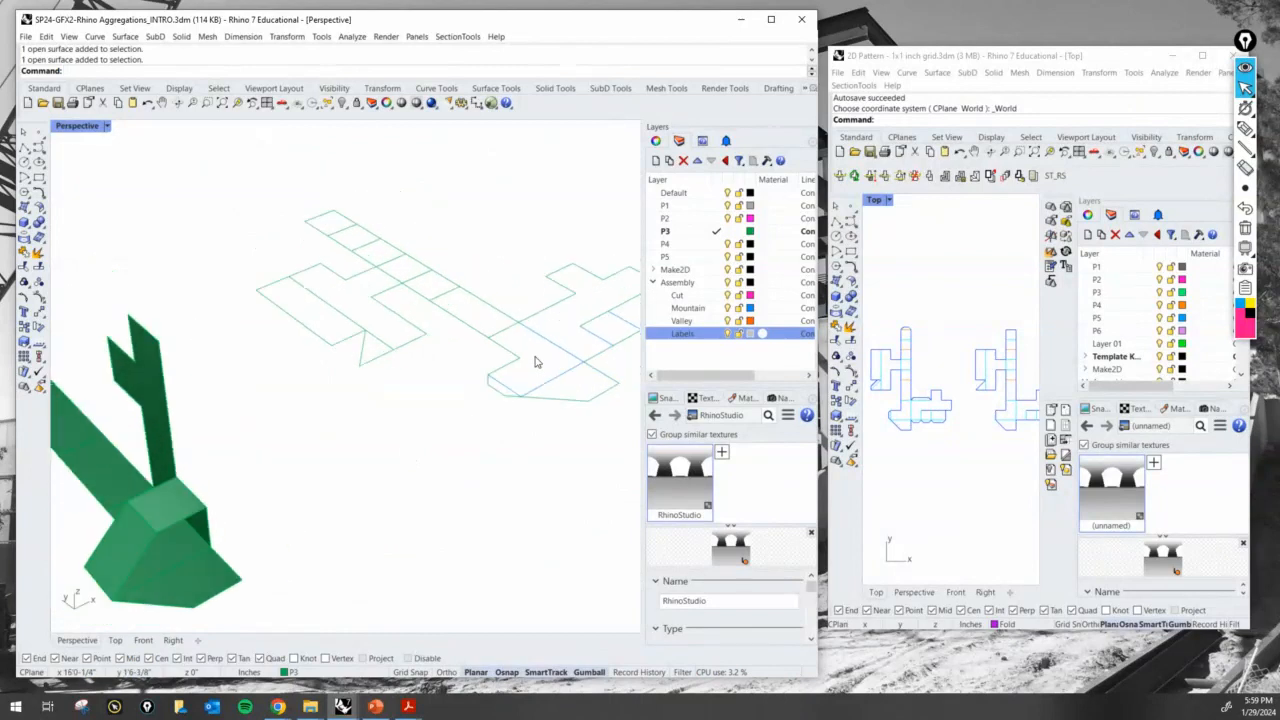
- Assign the three outer edges of the new glue tab on the flat P3 linework to the Cut layer
left_click(431, 420)
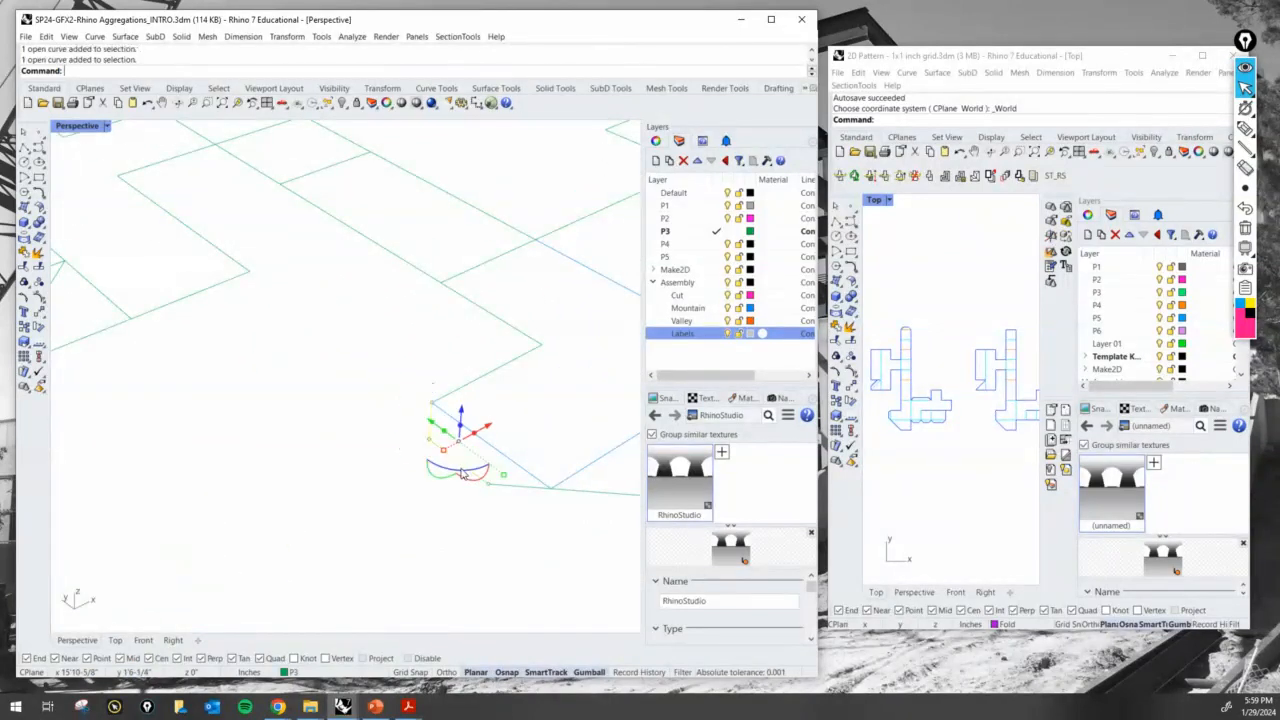
right_click_drag(530, 495, 211, 463, "shift")
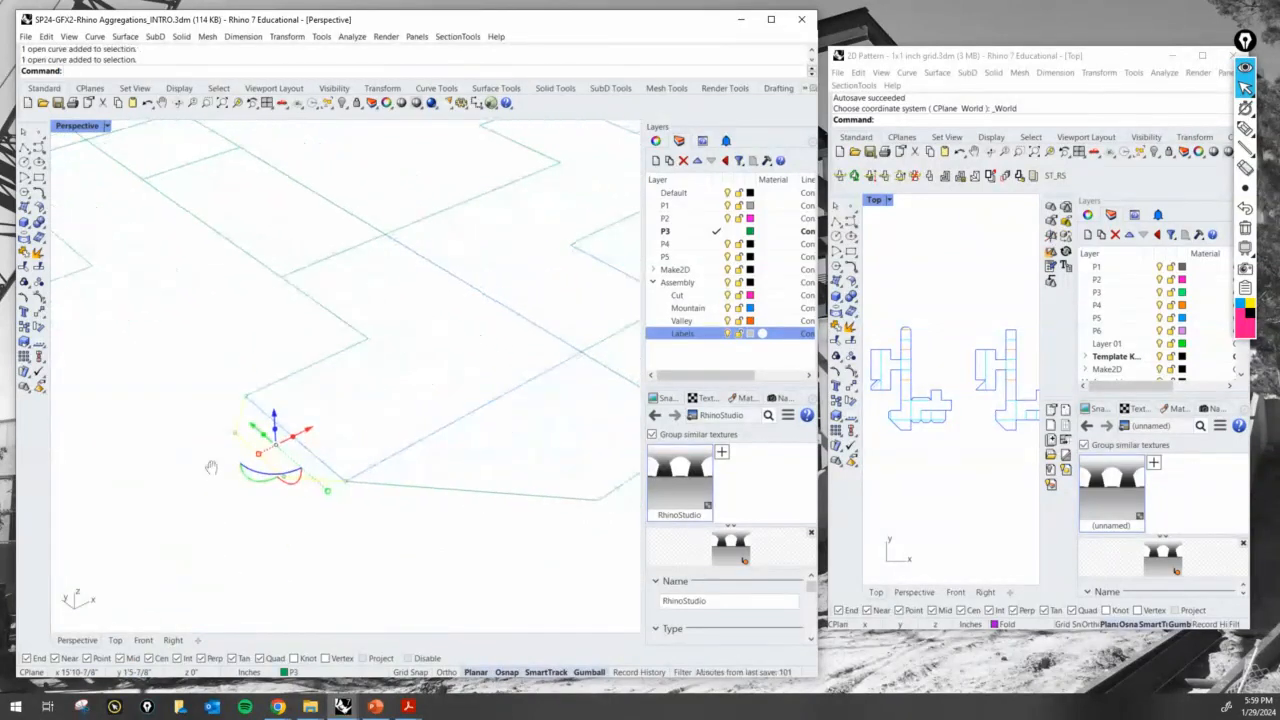
left_click(357, 675)
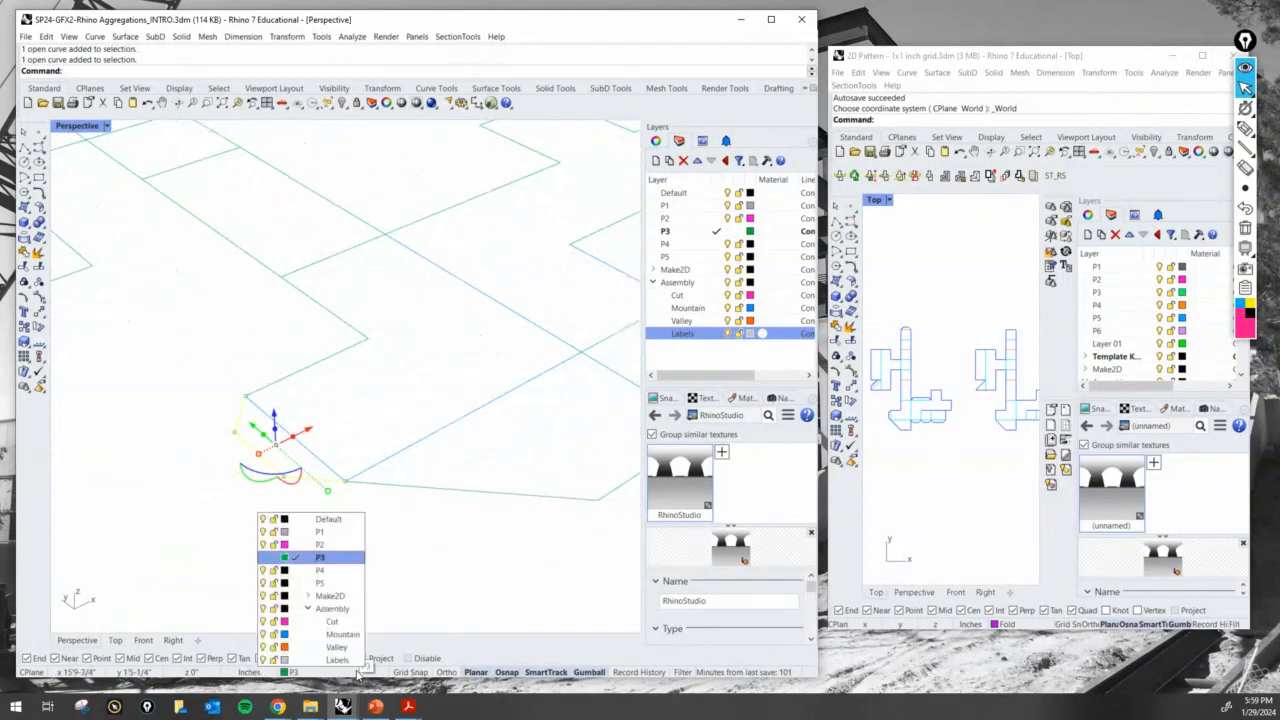
left_click(463, 560)
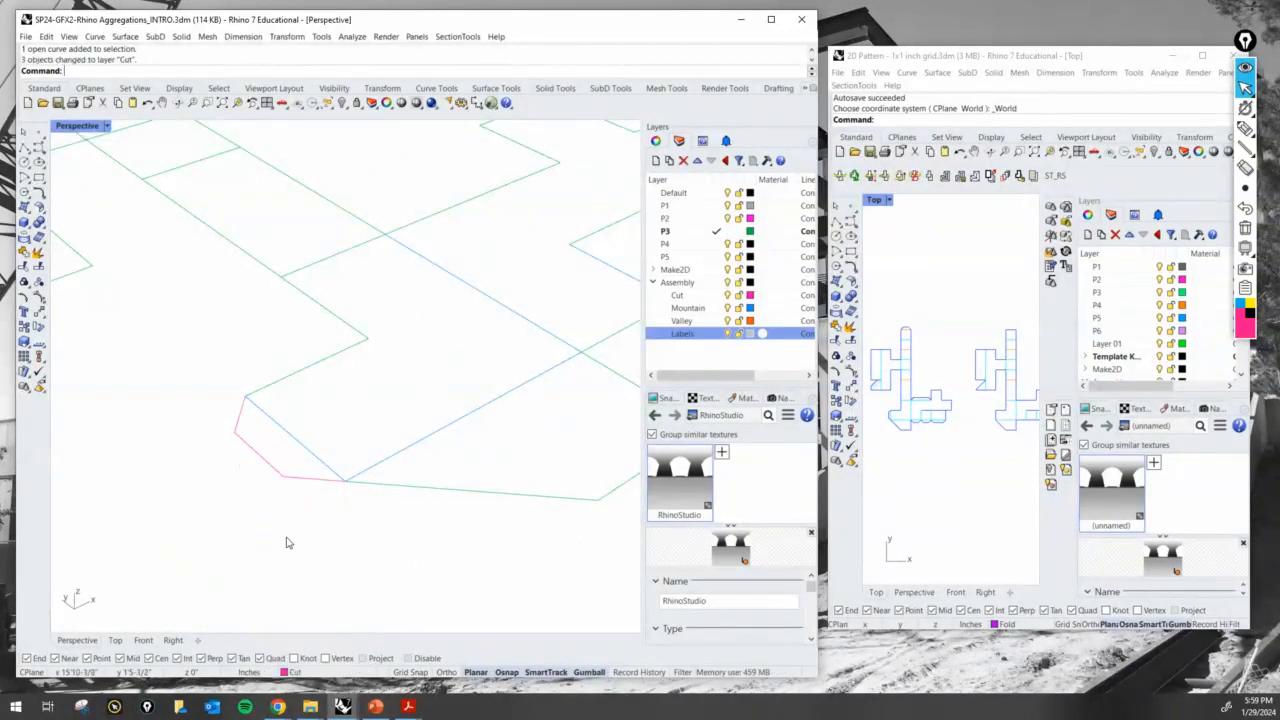
- Compare the tabs of the reference 2D pattern with the matching ends of the flat P3 linework
scroll(292, 540, "down", 12)
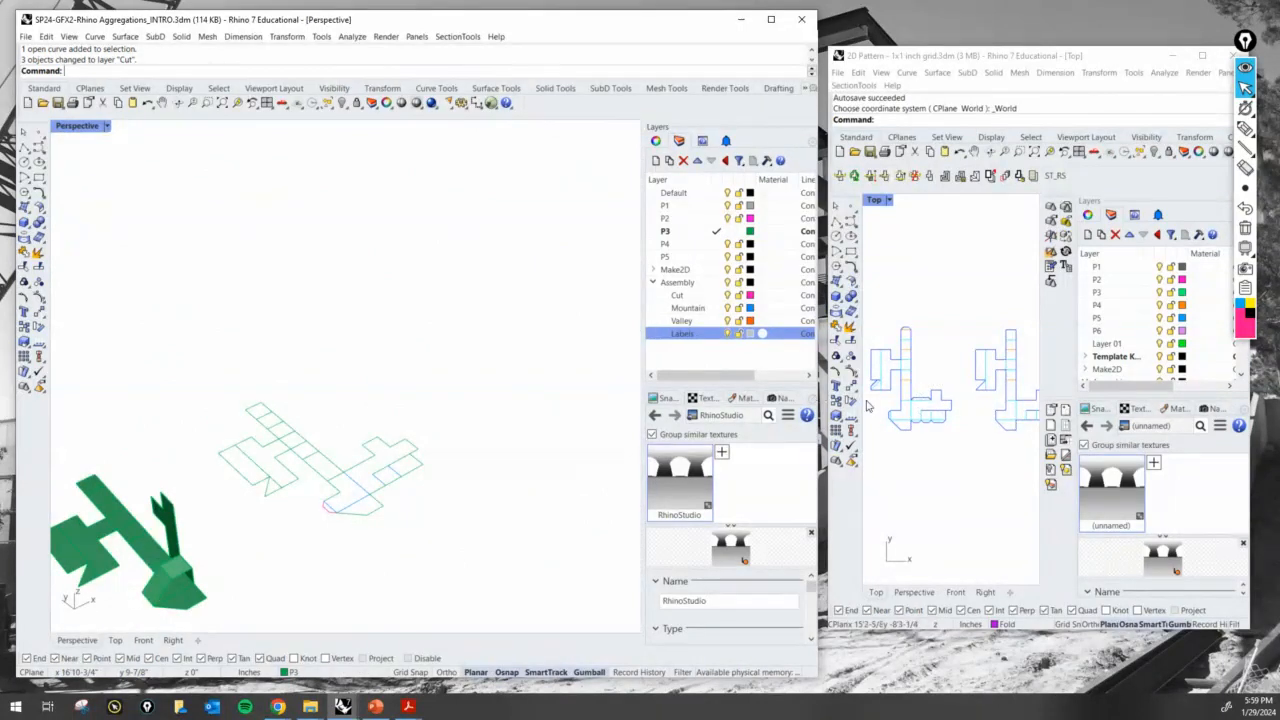
scroll(880, 405, "up", 6)
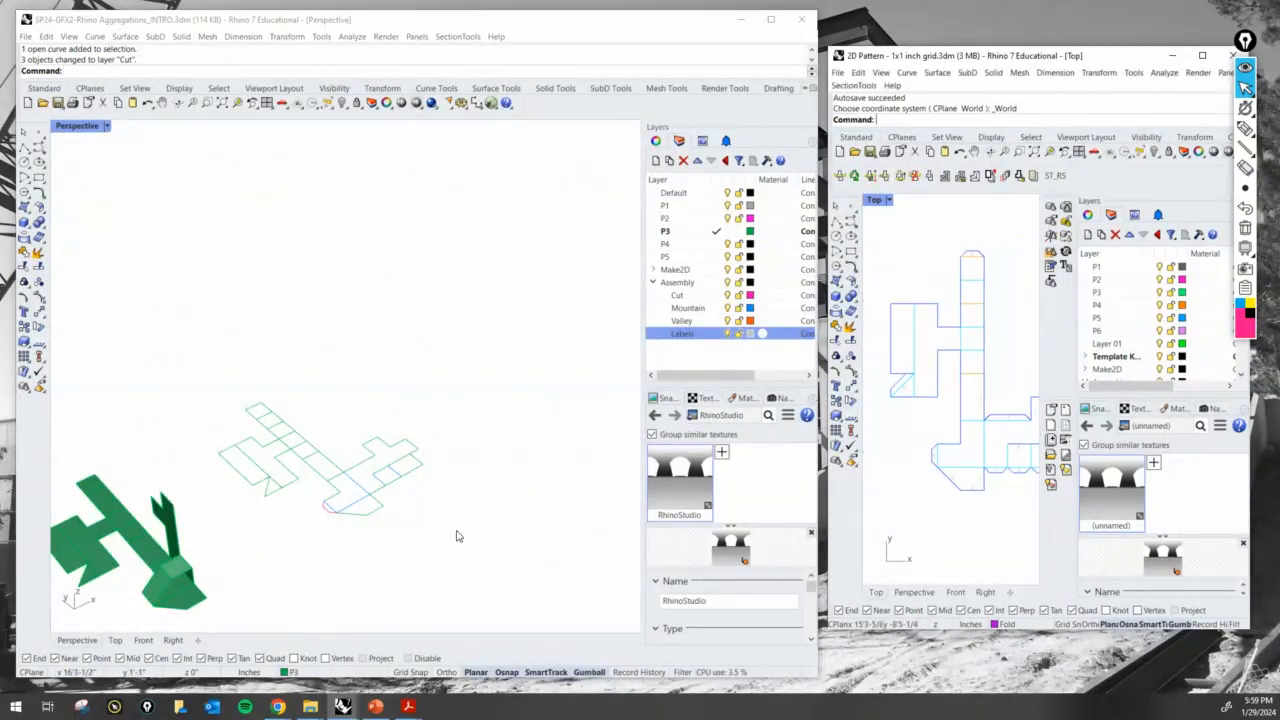
scroll(334, 443, "up", 8)
right_click_drag(452, 504, 381, 568)
scroll(429, 519, "up", 5)
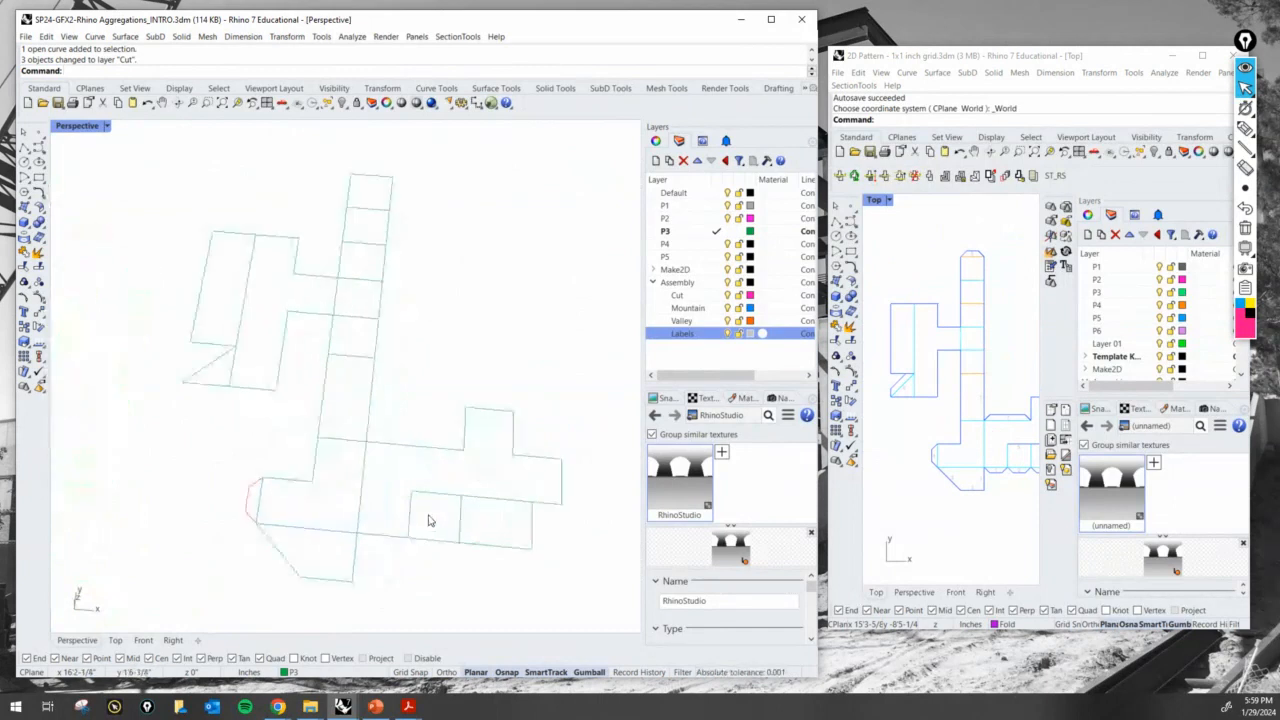
scroll(429, 520, "up", 1)
right_click_drag(437, 480, 306, 442)
scroll(336, 454, "up", 3)
- Create a text label reading 1 and place it beside the new glue tab on the flat P3 linework
type("Text")
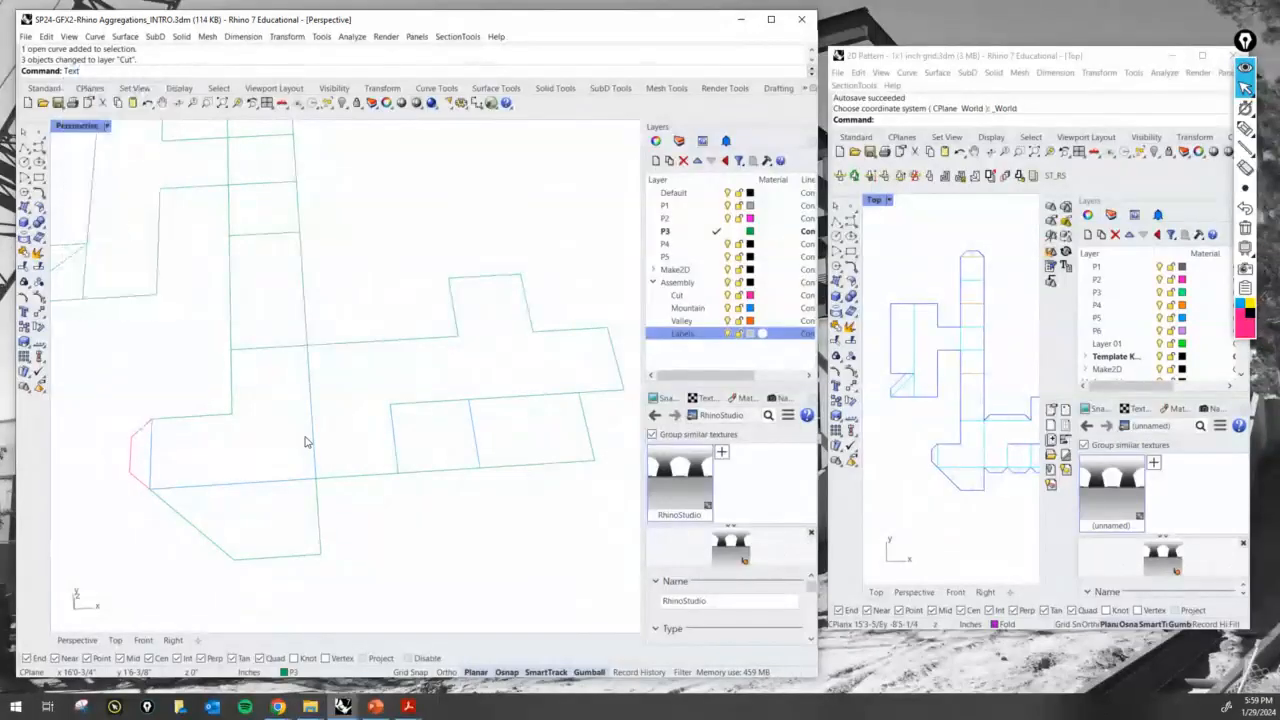
key("Return")
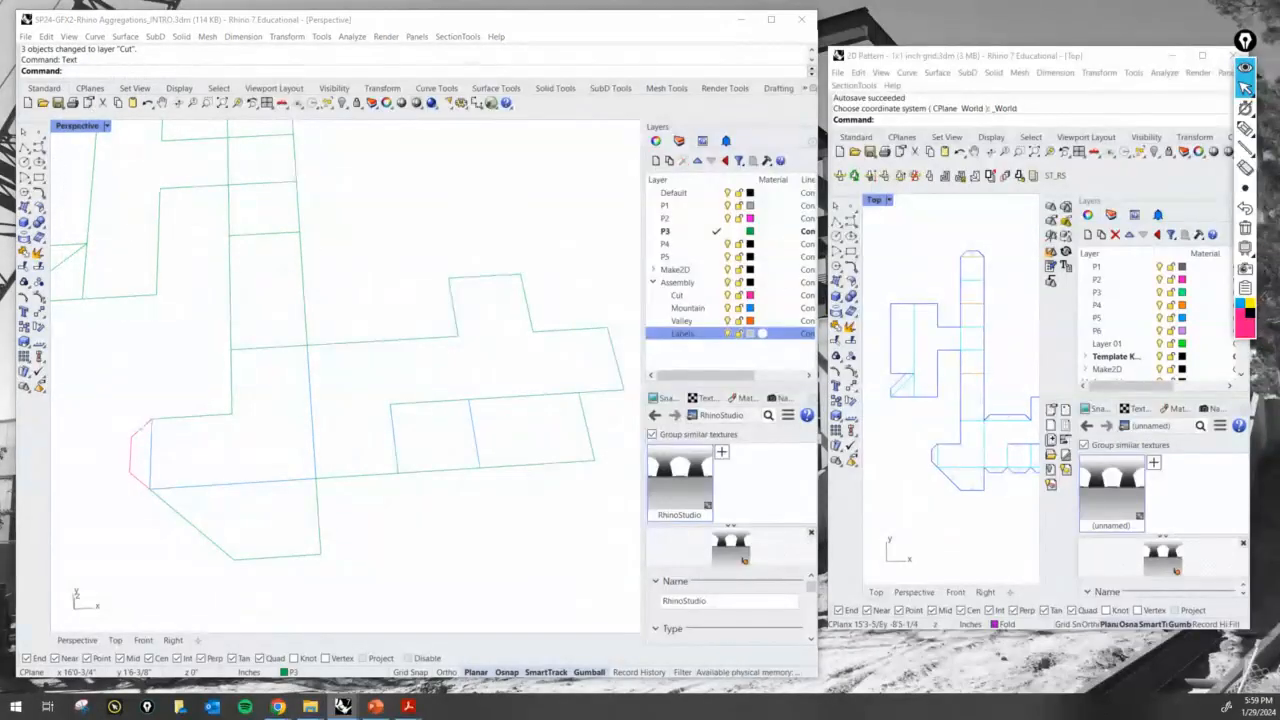
left_click_drag(828, 101, 681, 73)
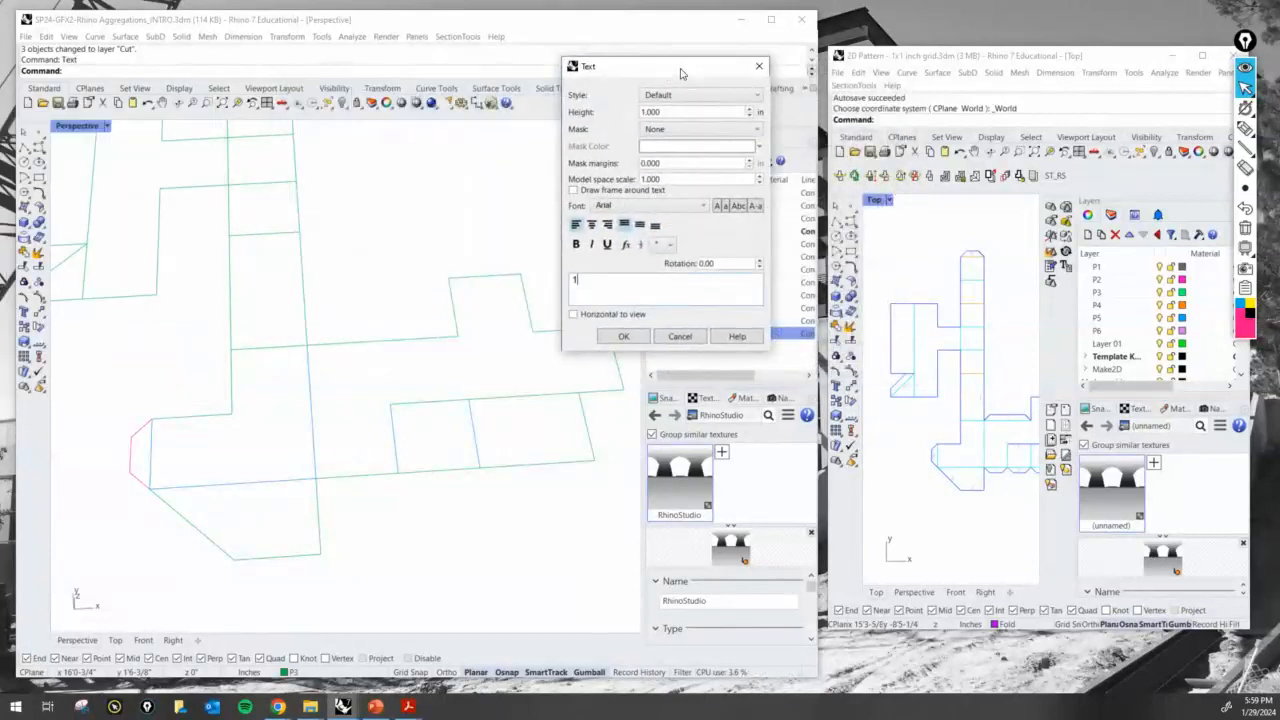
type("1")
key("Return")
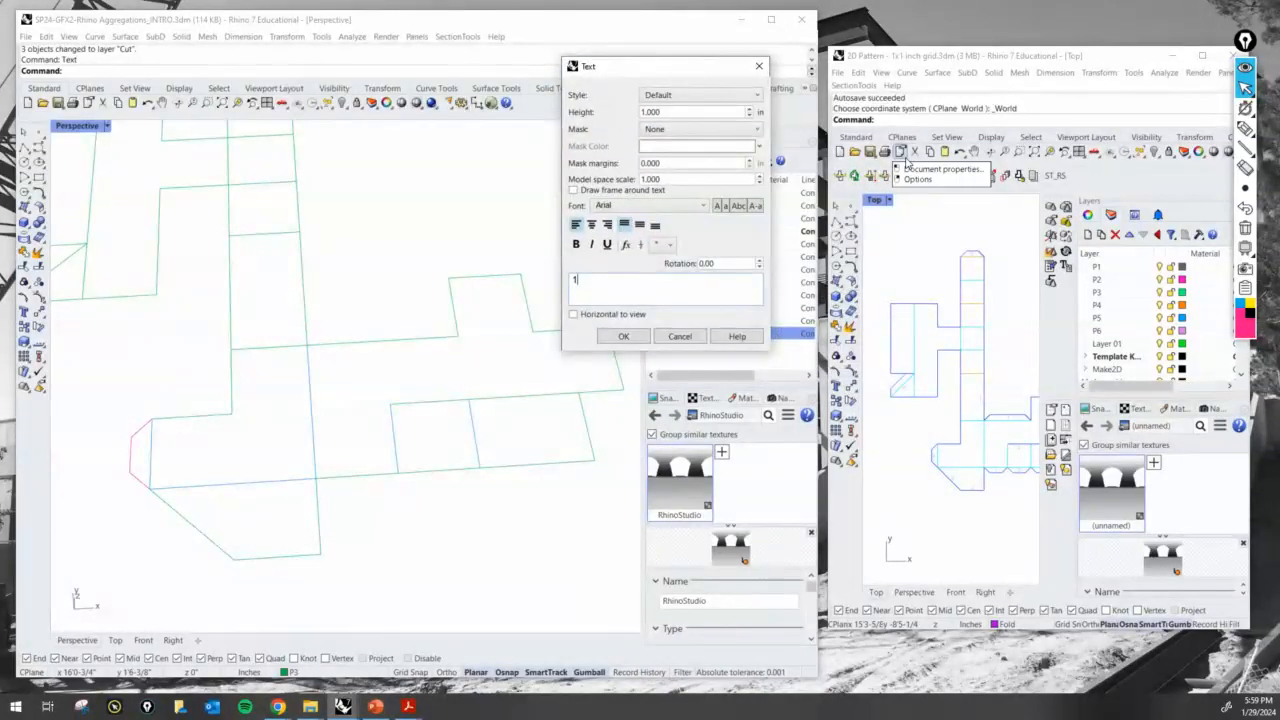
left_click(623, 336)
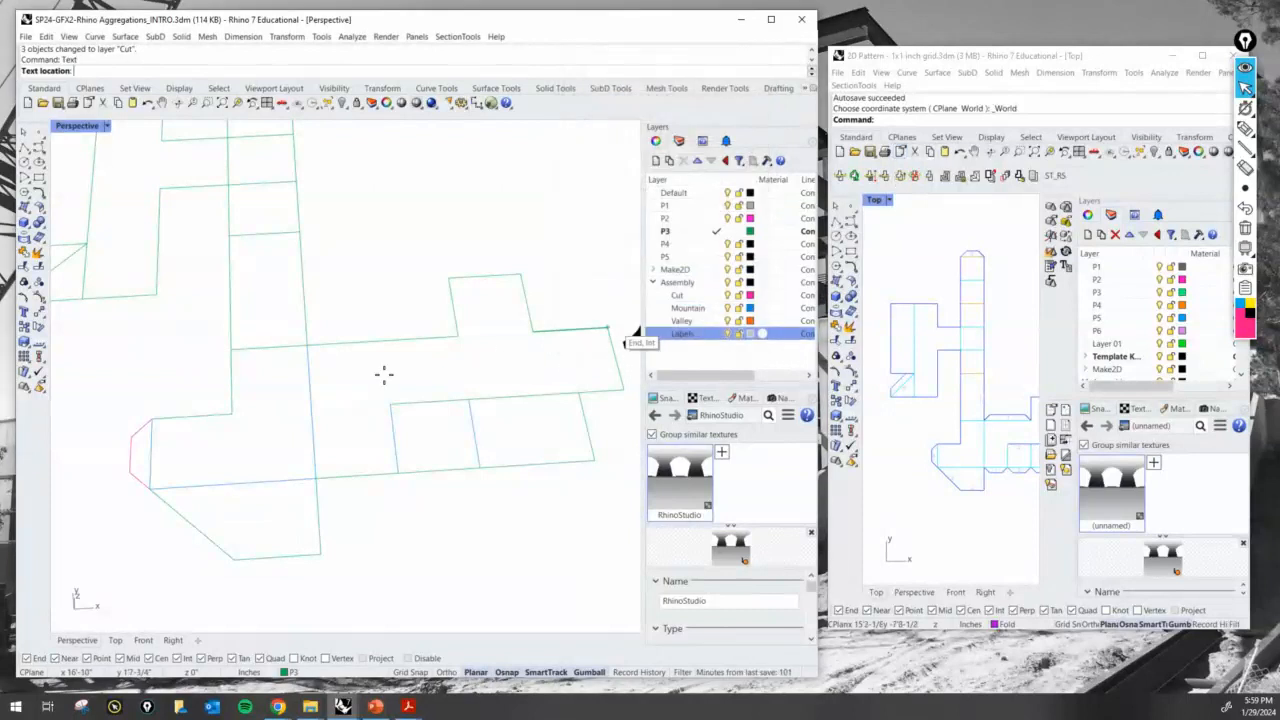
left_click(157, 389)
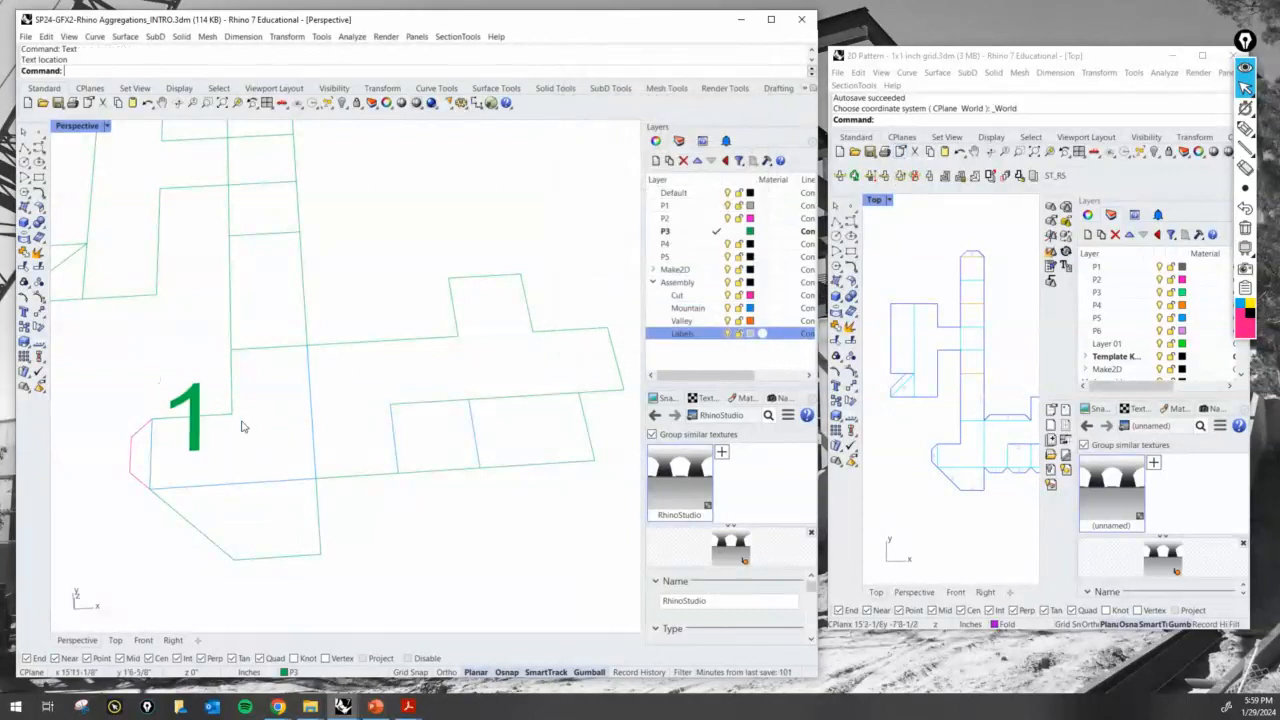
- Assign the 1 text label to the Labels layer and deselect it
left_click(190, 410)
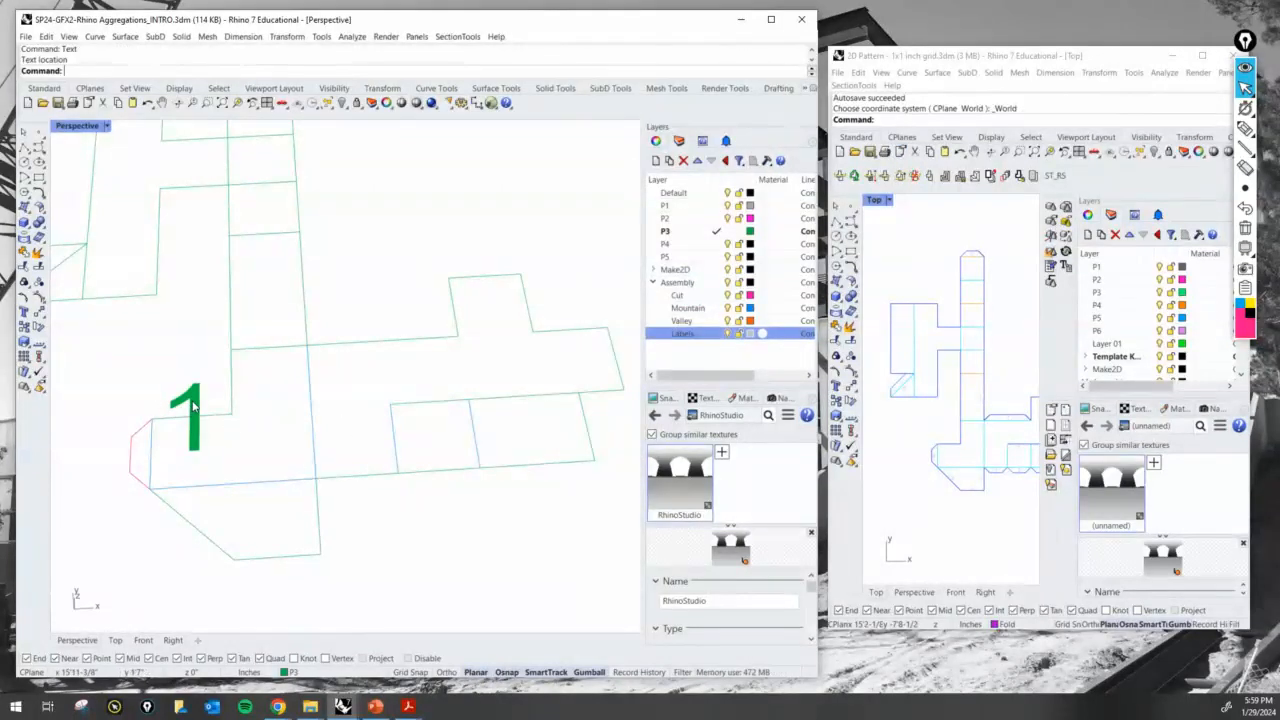
left_click(330, 672)
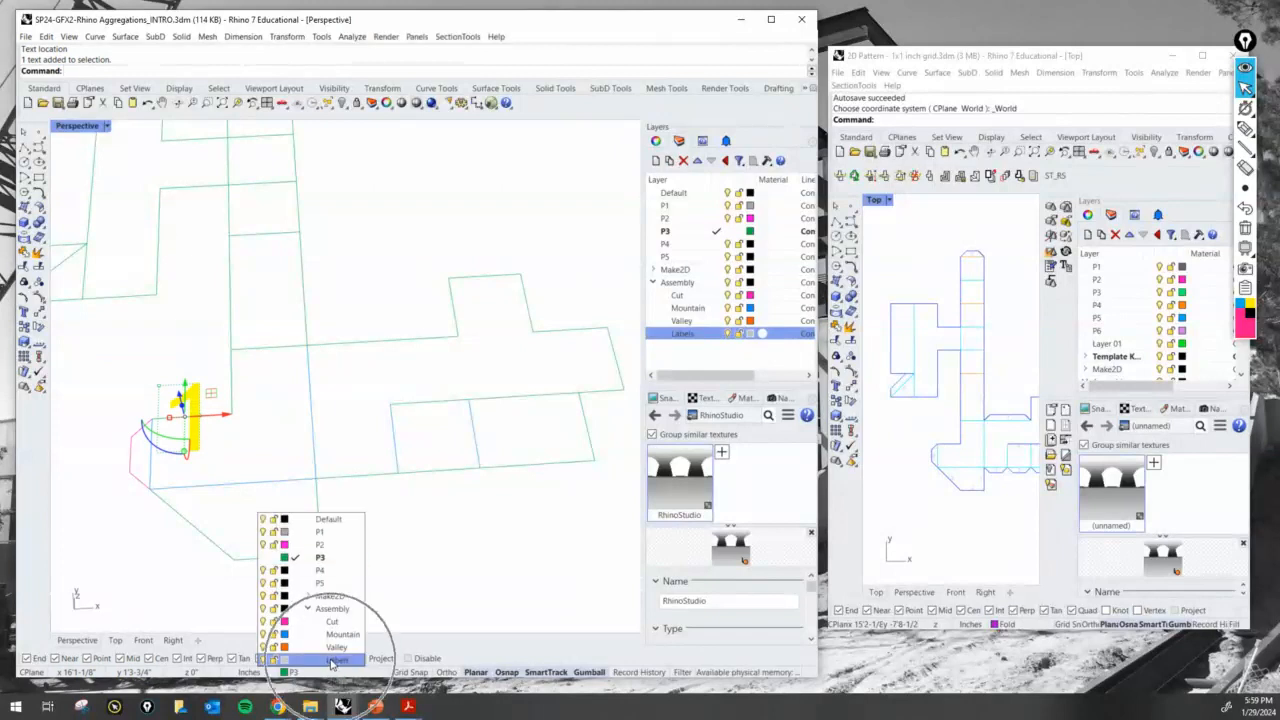
left_click(331, 660)
key("Escape")
- Scale the 1 label down to fit the glue tab and position it inside the tab's outline
scroll(169, 437, "up", 8)
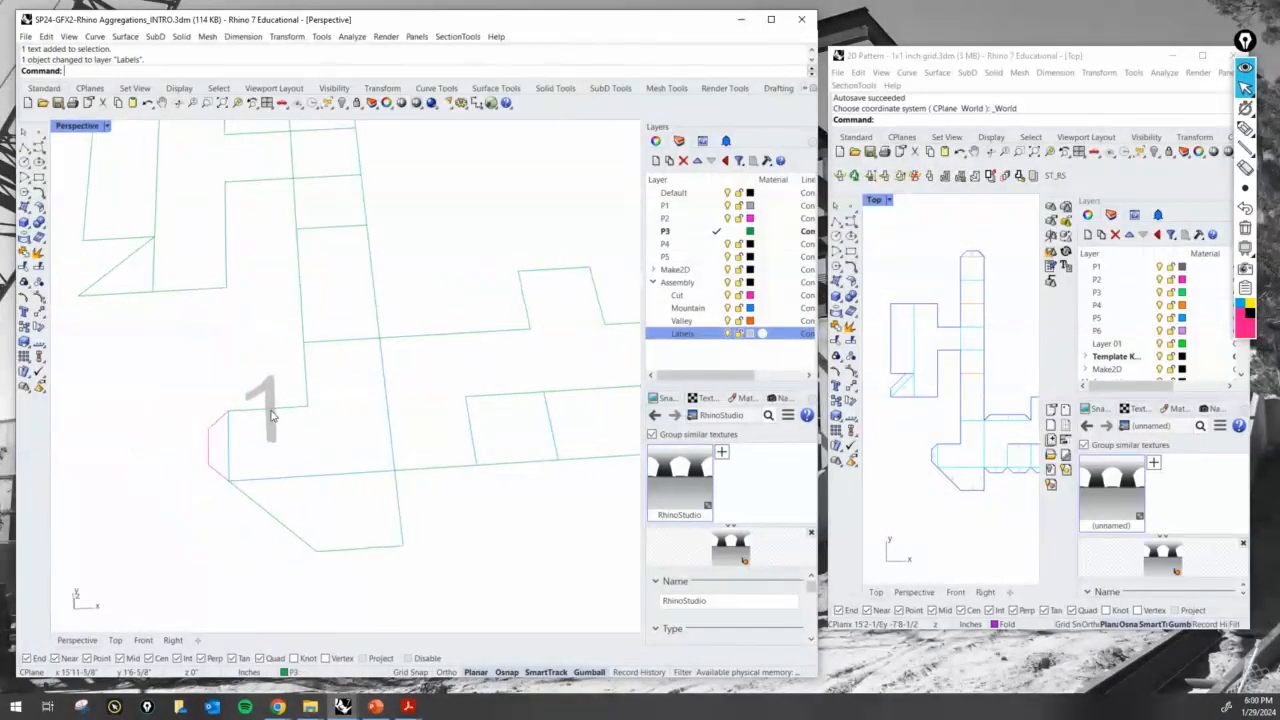
left_click(298, 380)
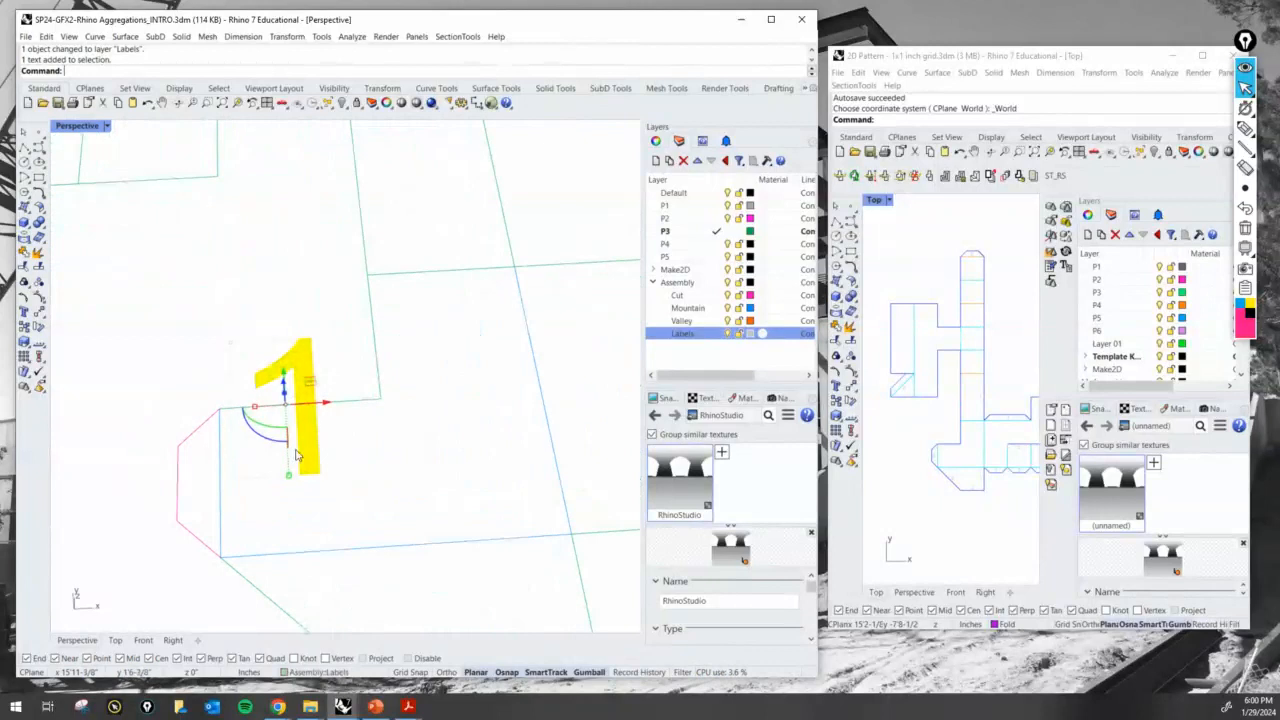
key("ctrl")
key("ctrl")
key("ctrl")
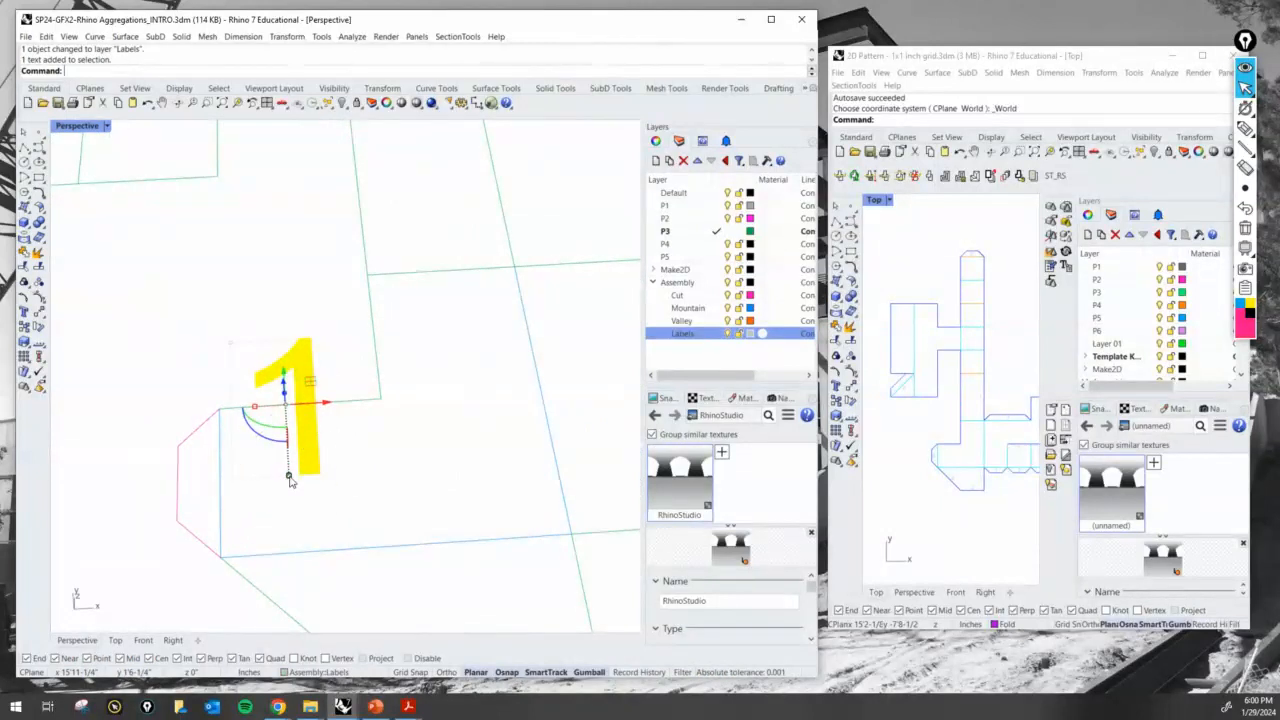
left_click_drag(289, 479, 221, 457)
left_click(249, 480)
scroll(249, 480, "down", 5)
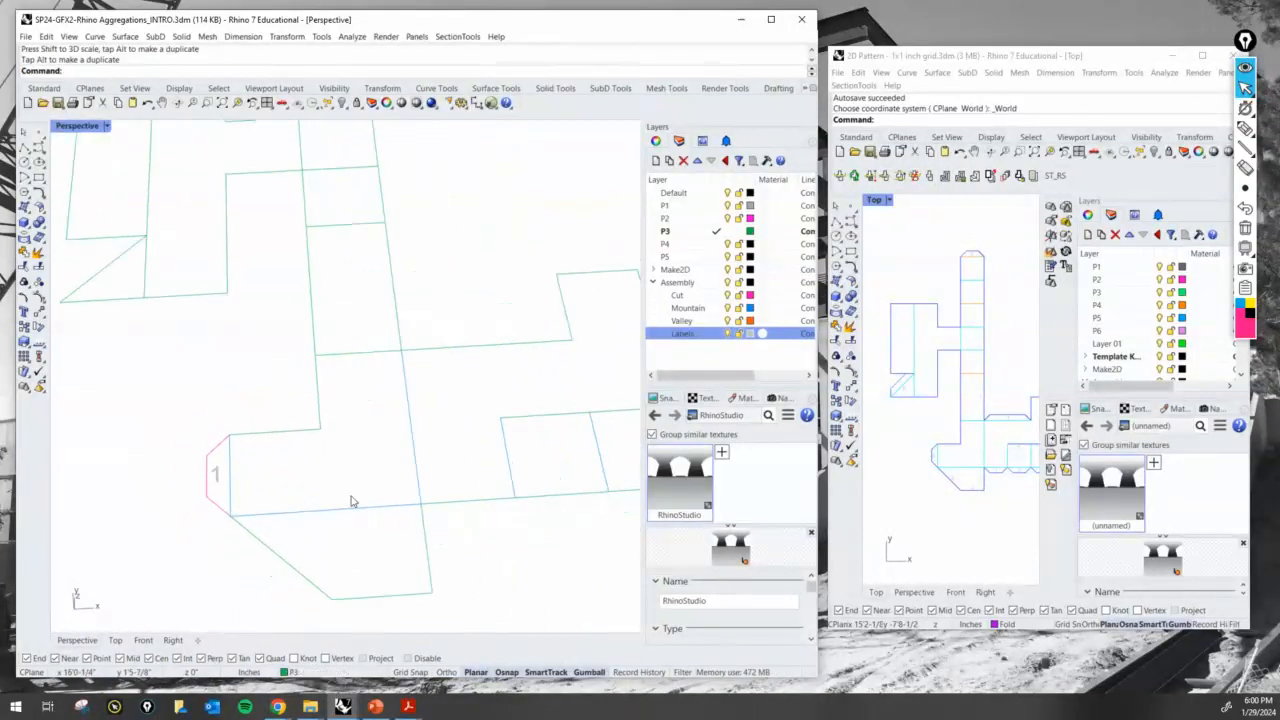
- Copy the 1 label from the glue tab to the inside of the end edge of the strip with the mountain-fold panels
right_click_drag(354, 503, 171, 480, "shift")
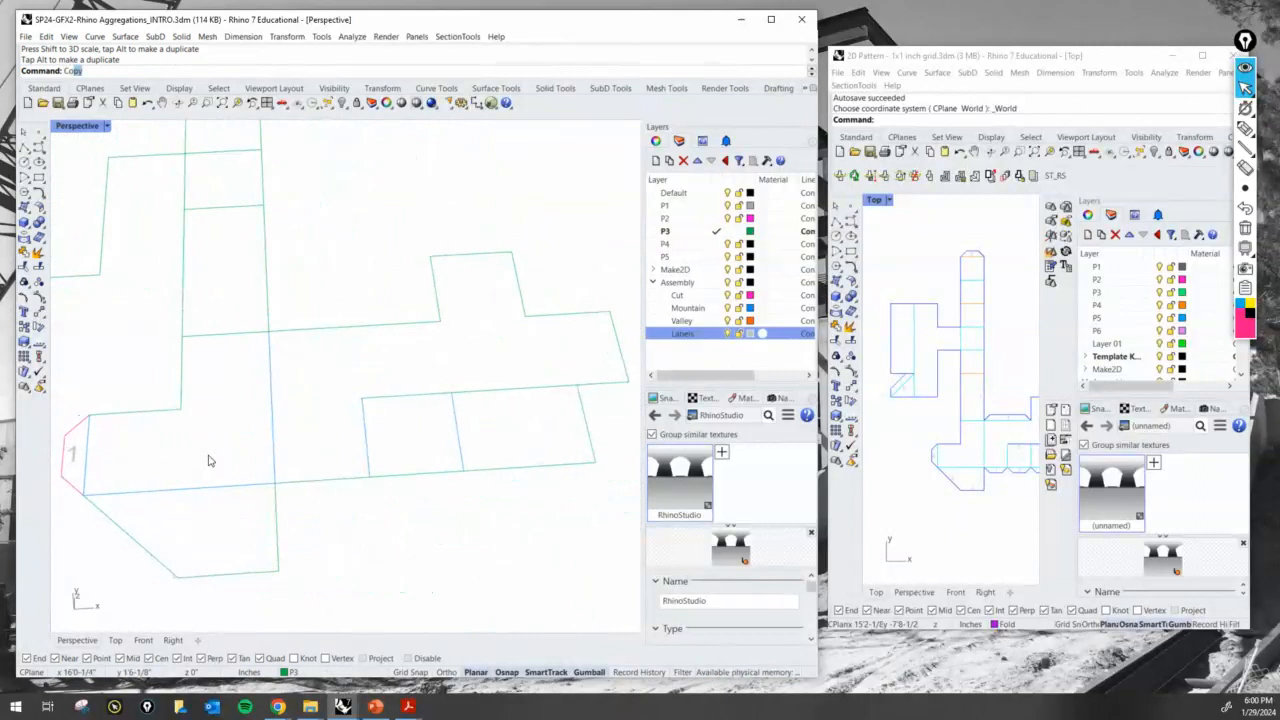
key("Return")
left_click(74, 459)
key("Return")
left_click(104, 464)
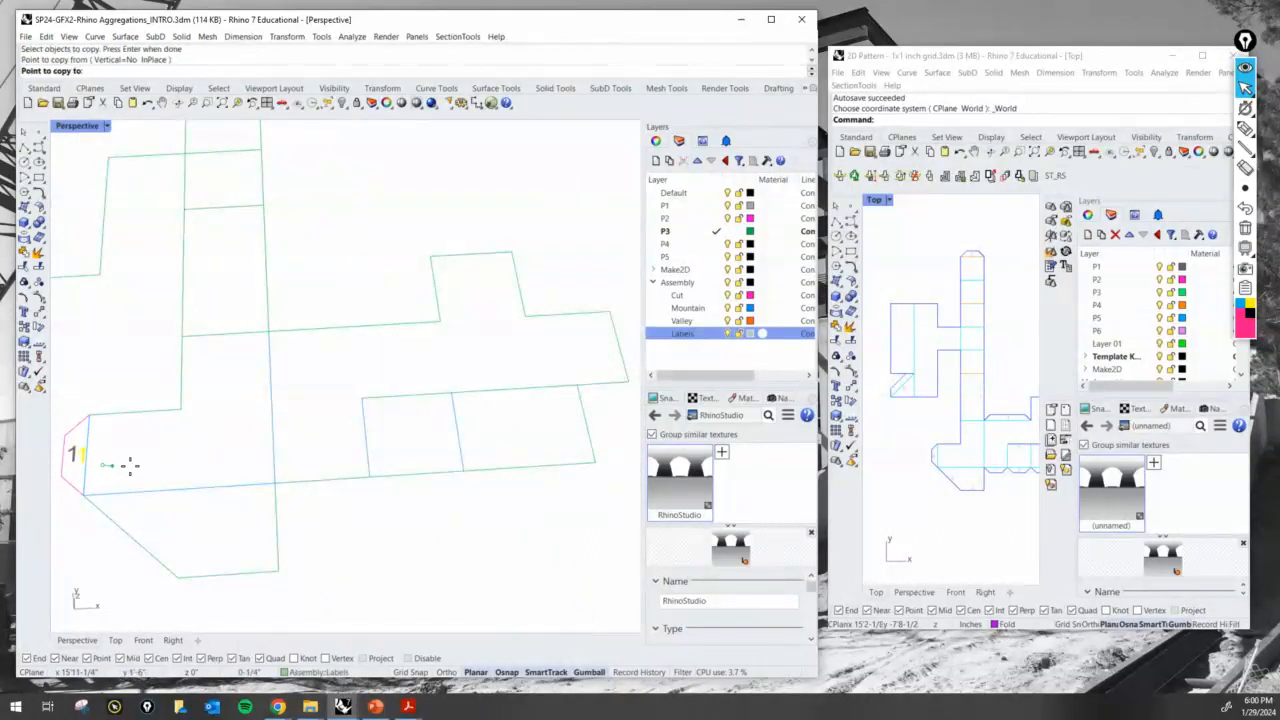
right_click_drag(570, 437, 442, 462, "shift")
scroll(477, 460, "up", 2)
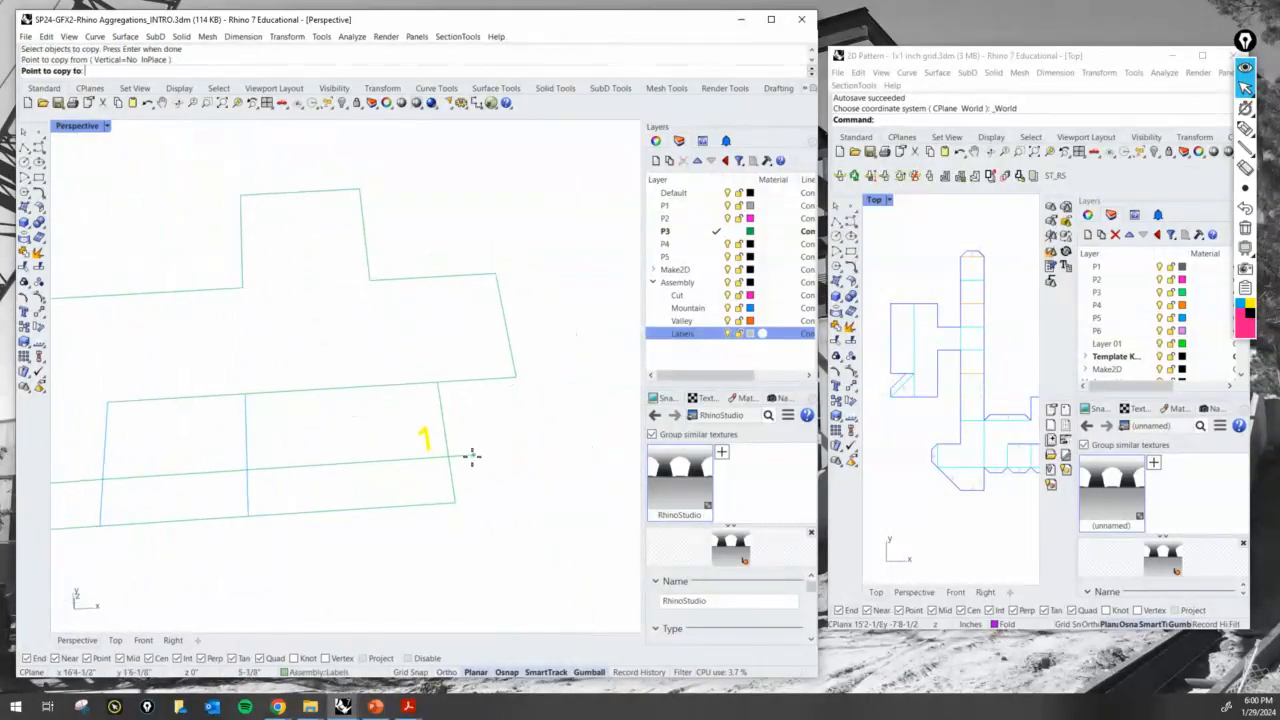
left_click(481, 460)
scroll(500, 445, "down", 9)
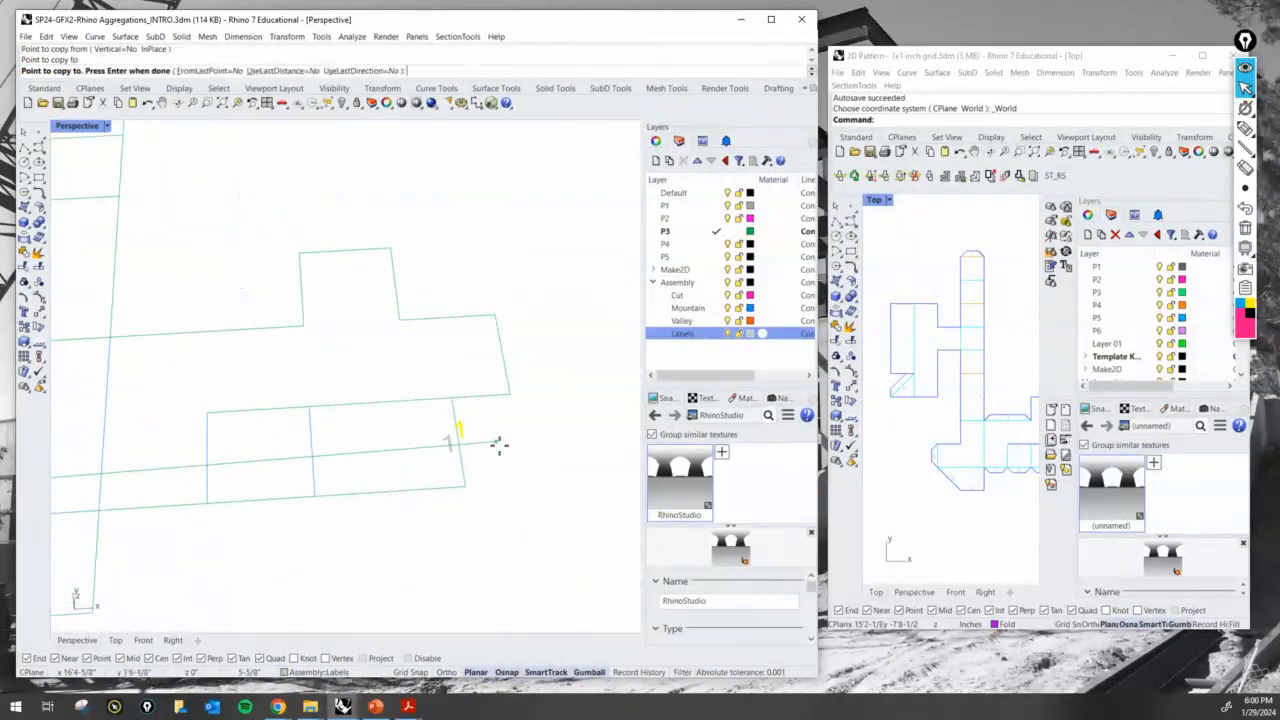
key("Return")
- Review both labelled edges on the flat P3 linework and compare them with the folded P3 model
scroll(506, 463, "up", 2)
mouse_move(322, 499)
right_mouse_down("shift")
mouse_move(408, 486)
mouse_move(421, 504)
mouse_move(363, 508)
mouse_move(457, 506)
mouse_move(432, 507)
right_mouse_up("shift")
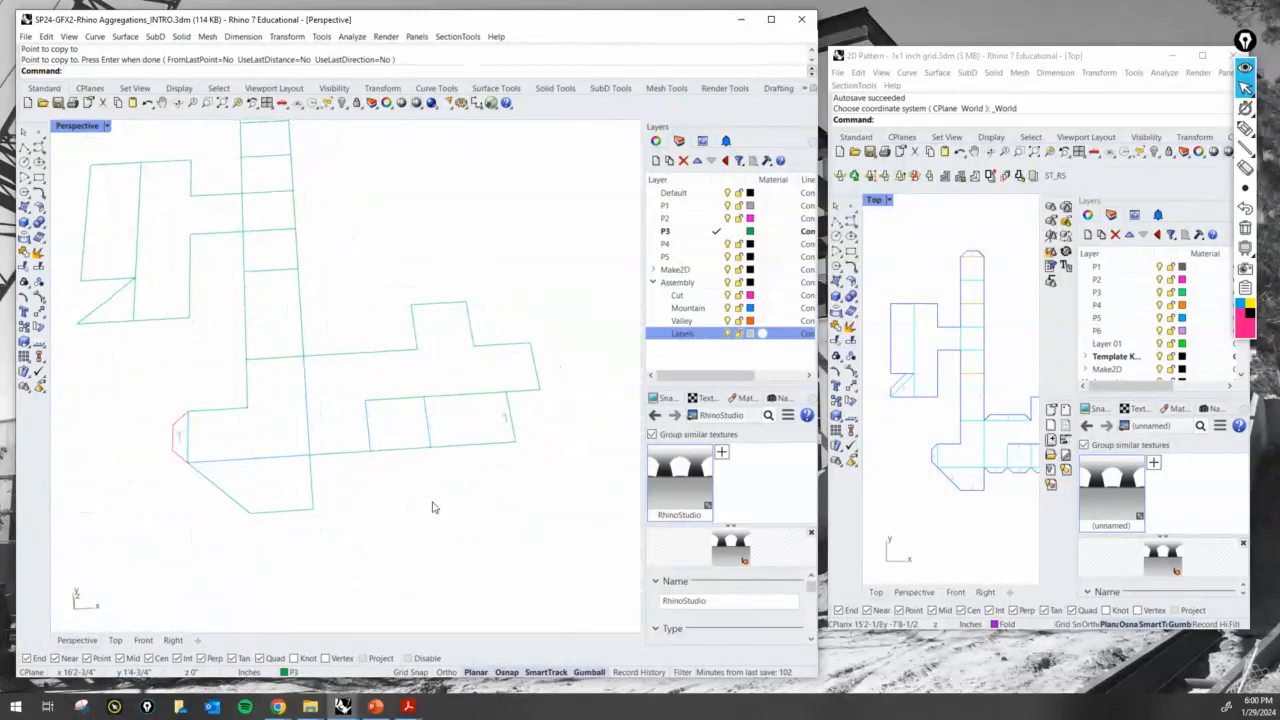
scroll(374, 470, "down", 3)
mouse_move(376, 472)
right_mouse_down()
mouse_move(389, 491)
mouse_move(314, 428)
right_mouse_up()
right_click_drag(284, 514, 347, 469, "shift")
scroll(289, 430, "up", 5)
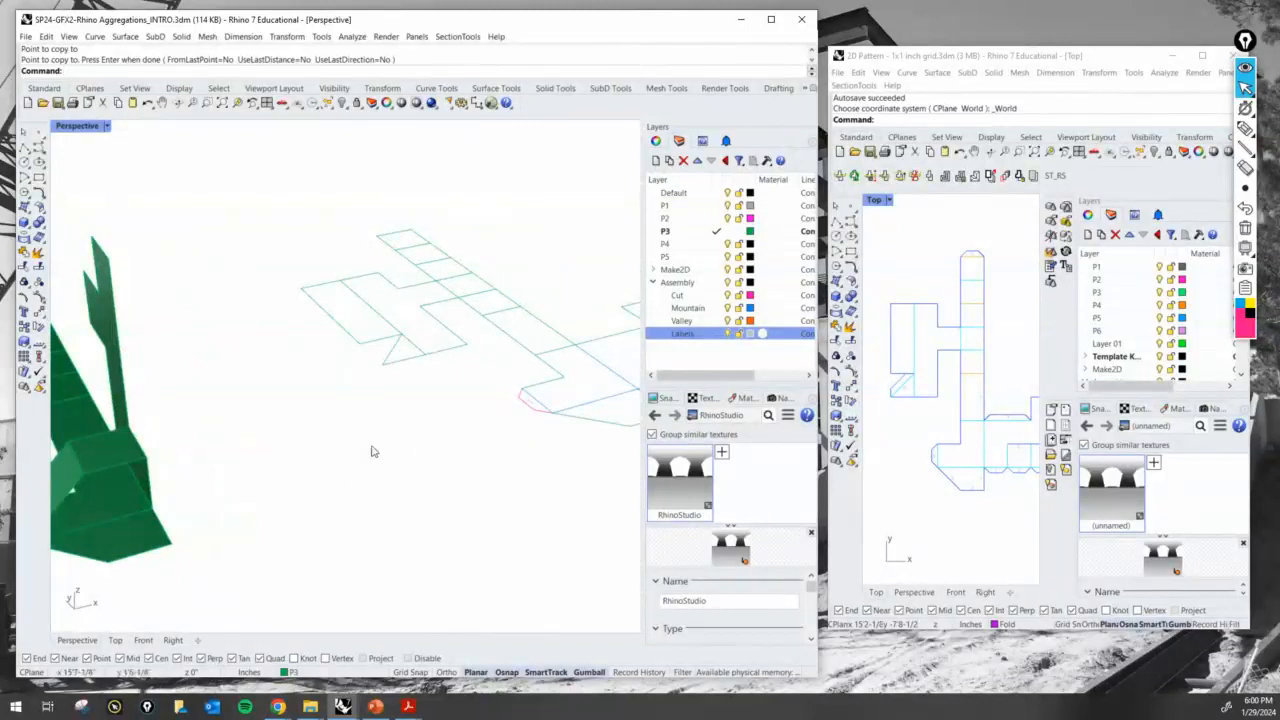
scroll(400, 440, "down", 1)
scroll(400, 440, "down", 2)
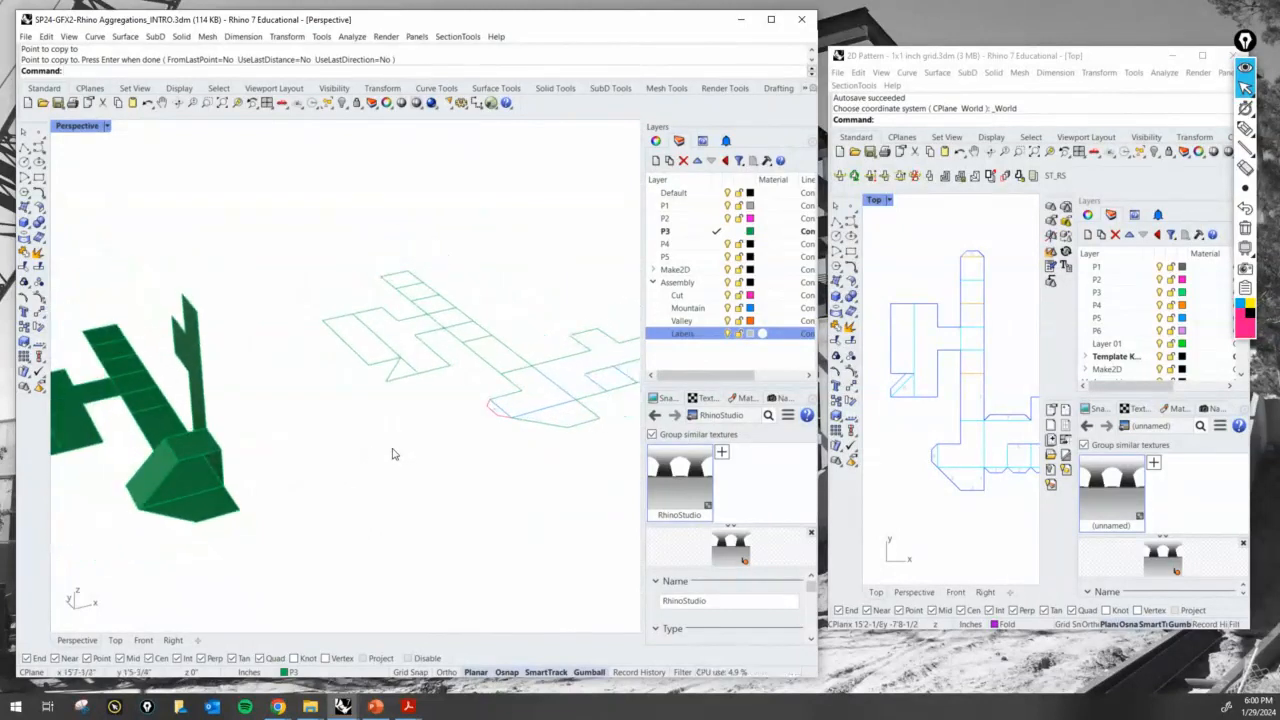
scroll(388, 453, "down", 2)
- Move all surfaces of the folded P3 model along the X axis, closer to the flat linework, and deselect them
left_click_drag(332, 512, 142, 350)
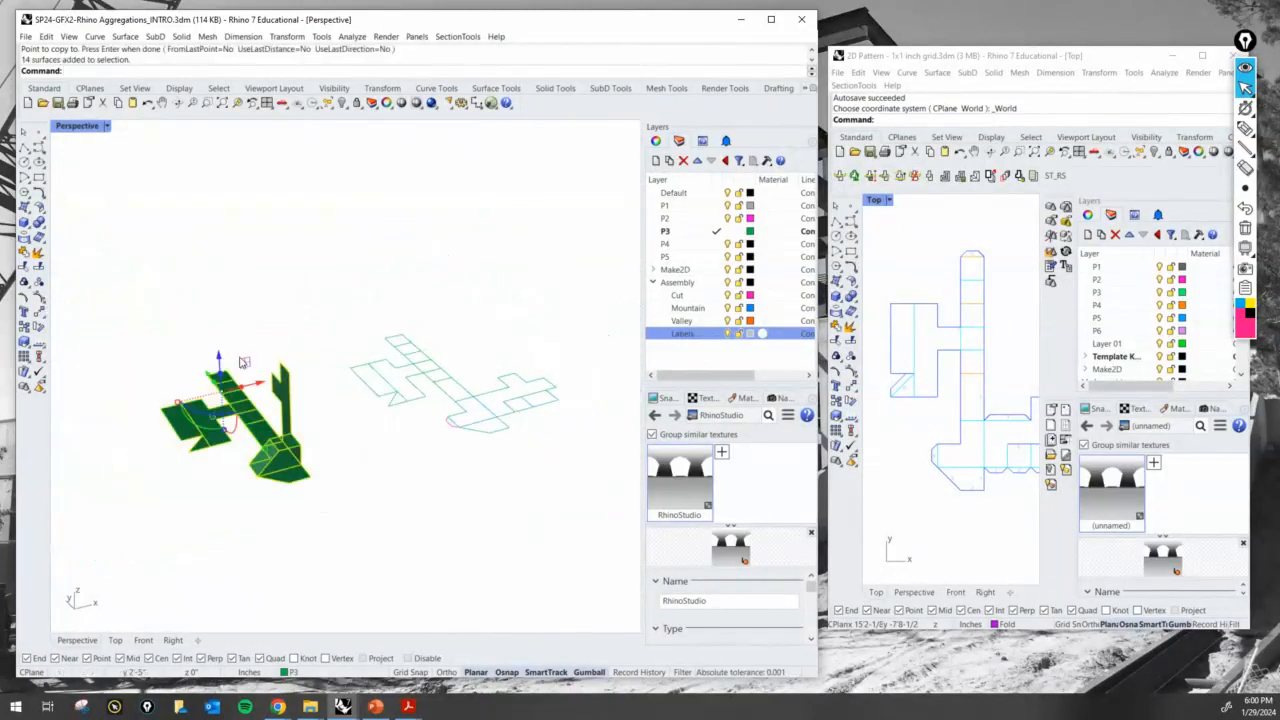
left_click_drag(259, 383, 302, 373)
scroll(425, 417, "up", 3)
scroll(420, 420, "up", 2)
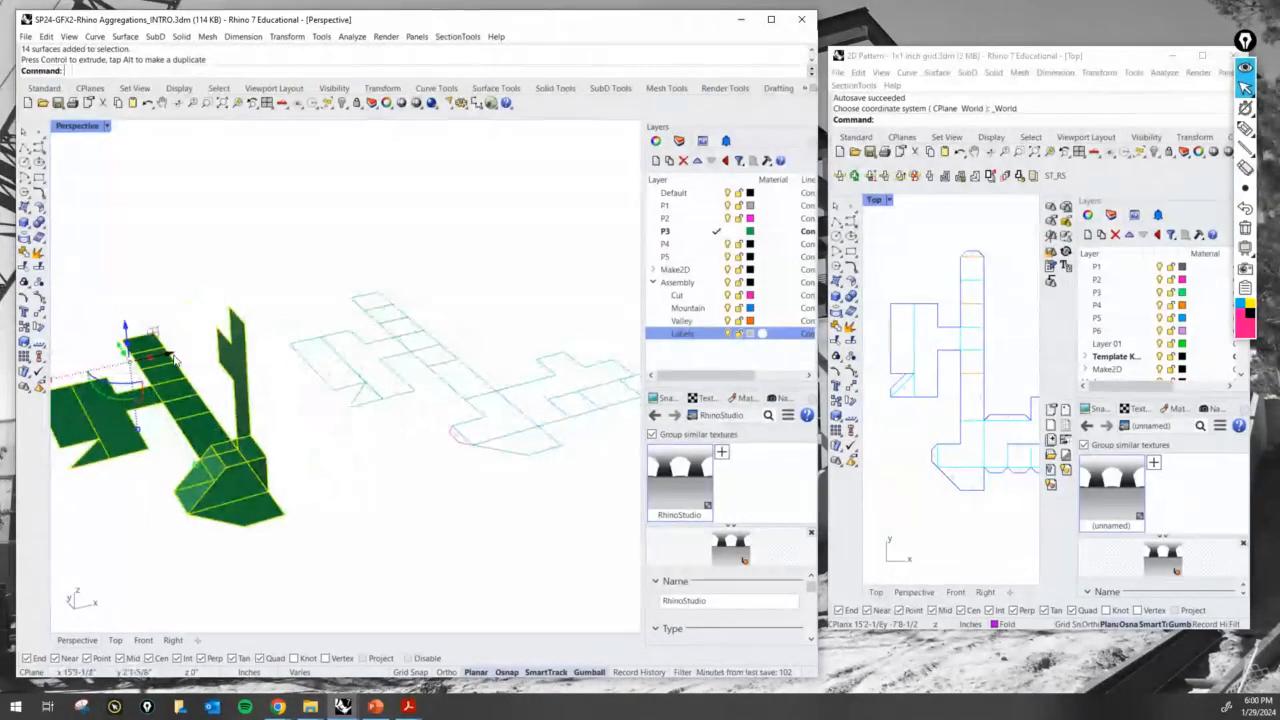
left_click_drag(174, 360, 220, 364)
left_click(464, 450)
right_click_drag(466, 451, 416, 457)
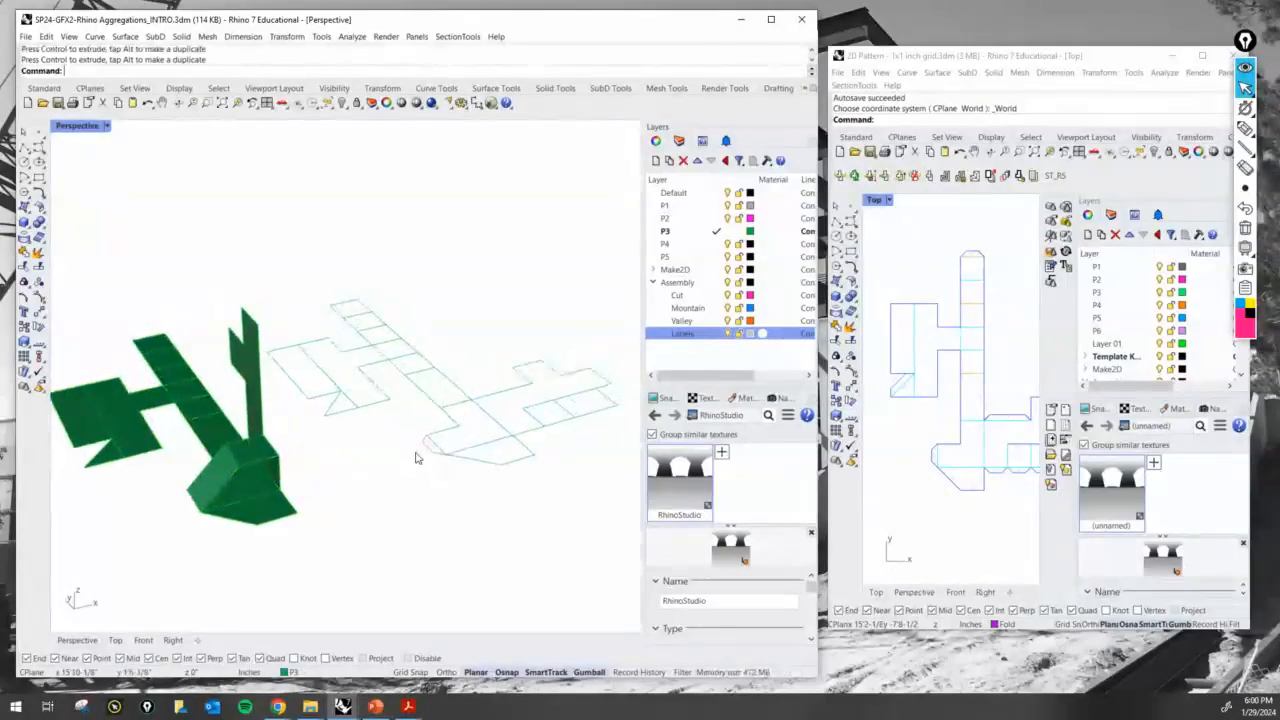
- Mark matching edges on the folded P3 model with pen strokes: one pair in pink, one in yellow and one in blue
scroll(412, 462, "up", 1)
left_click(1245, 129)
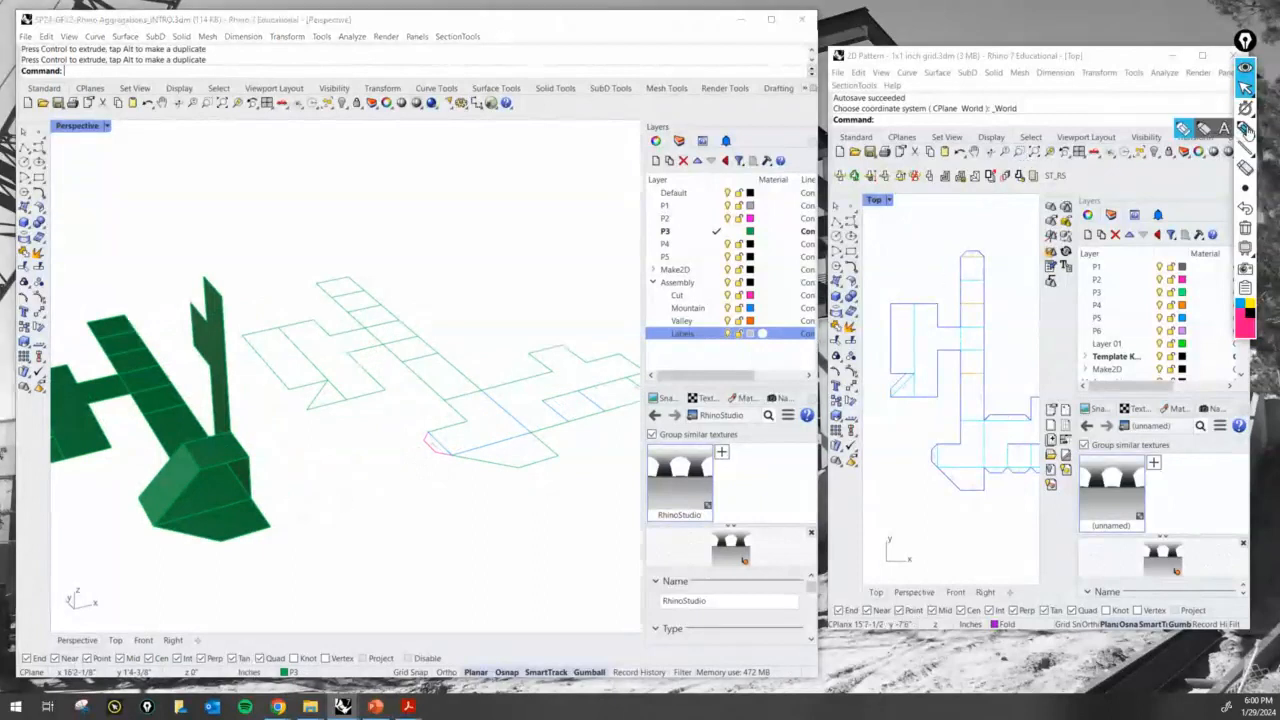
mouse_move(257, 502)
left_mouse_down()
mouse_move(272, 532)
mouse_move(256, 468)
left_mouse_up()
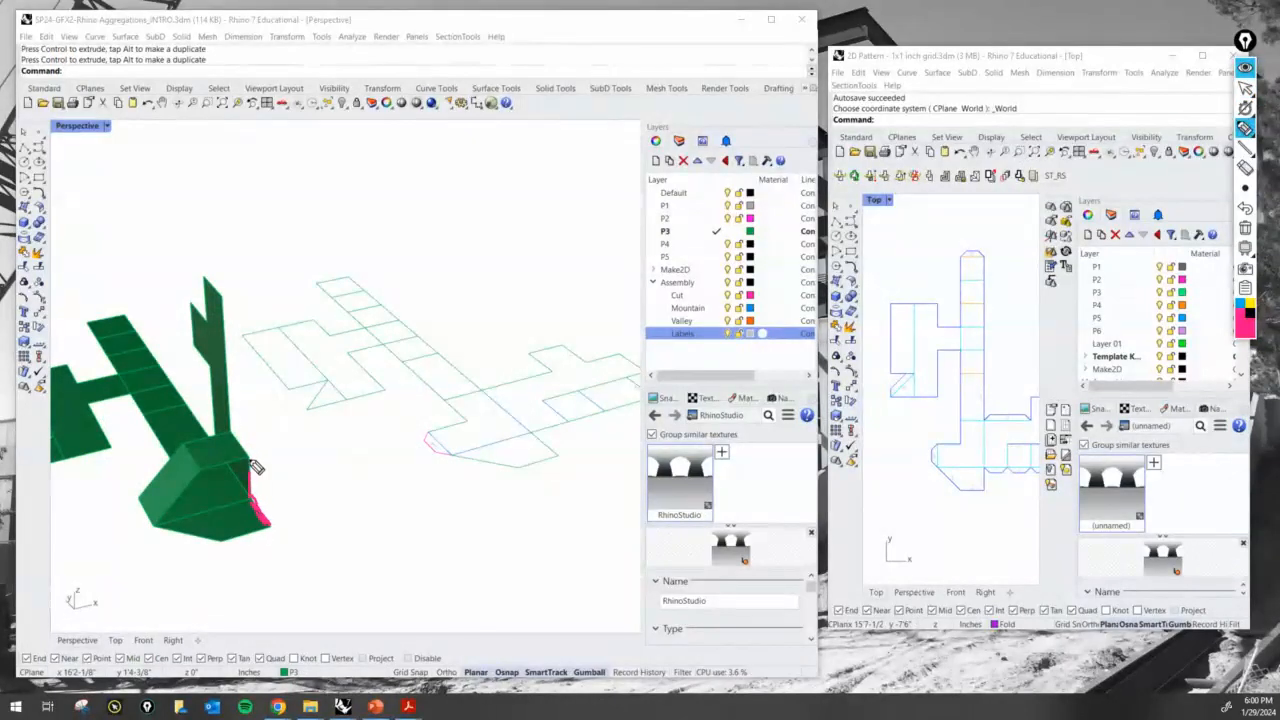
left_click(1247, 312)
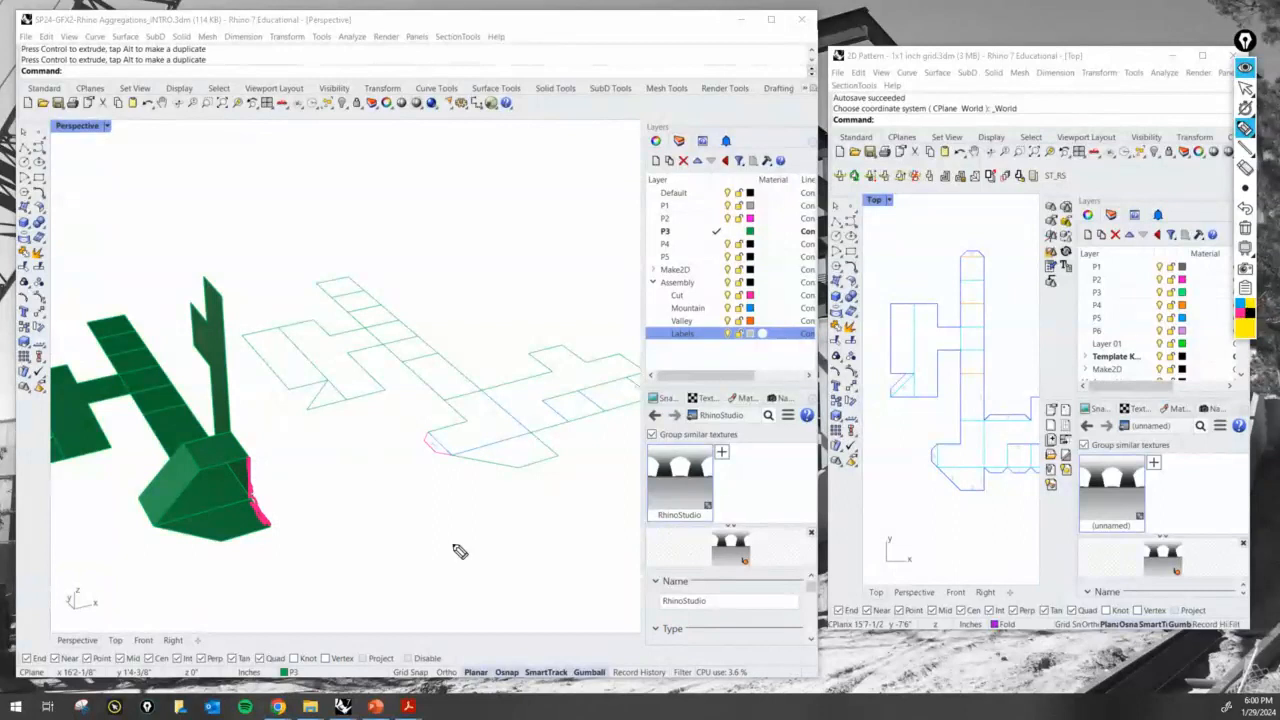
left_click_drag(222, 551, 276, 527)
left_click_drag(202, 468, 252, 461)
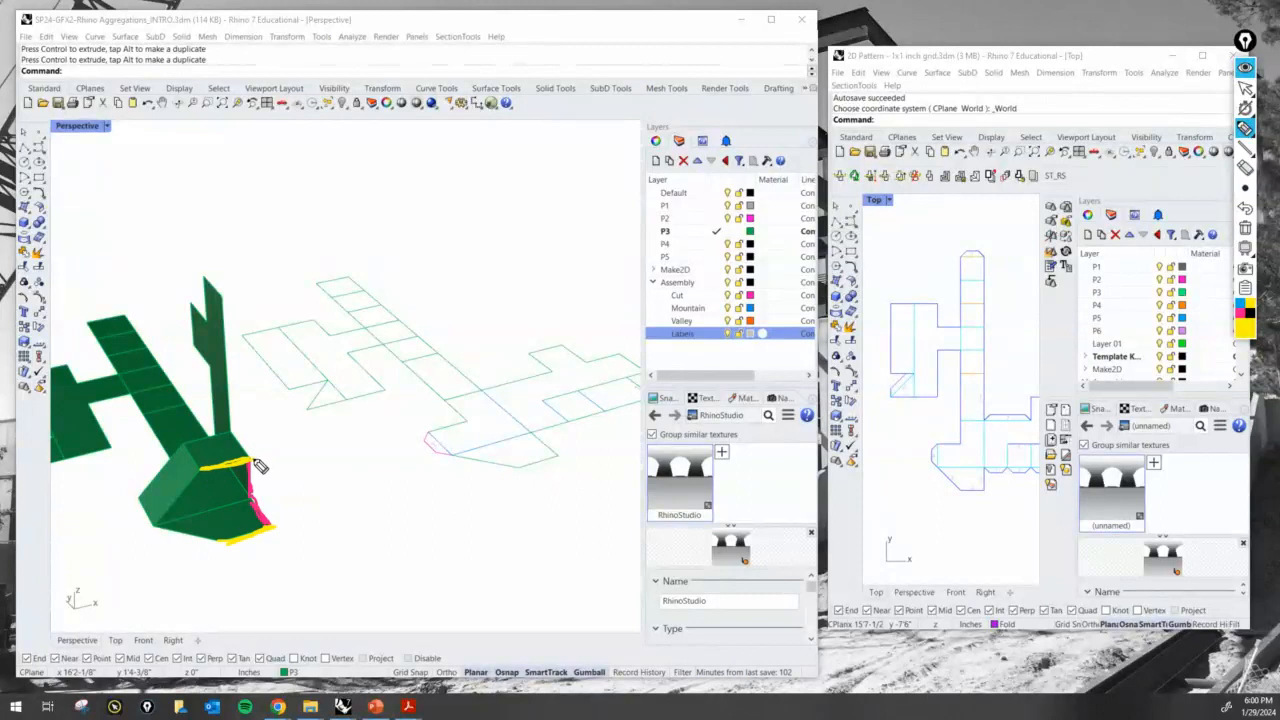
left_click(1241, 314)
mouse_move(155, 536)
left_mouse_down()
mouse_move(225, 545)
mouse_move(166, 535)
mouse_move(205, 463)
left_mouse_up()
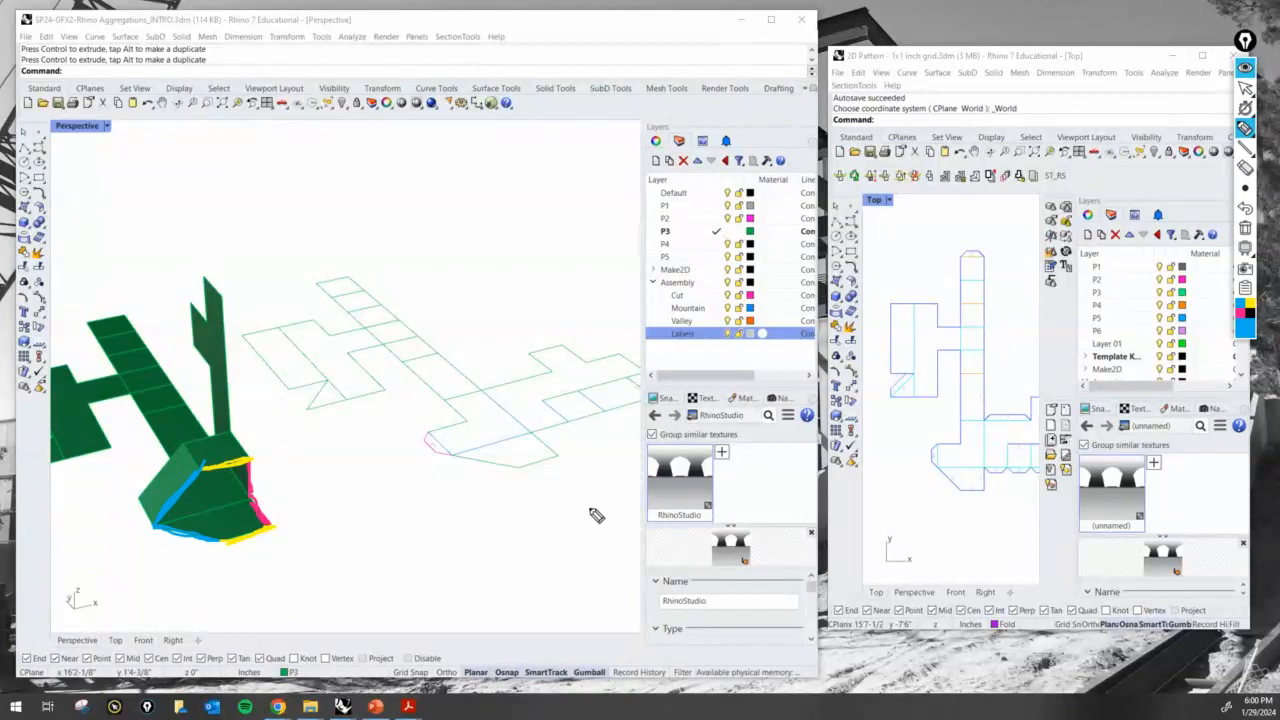
- Sketch black glue tabs on both yellow-marked edges, cross them out, and clear all pen annotations
left_click(1245, 330)
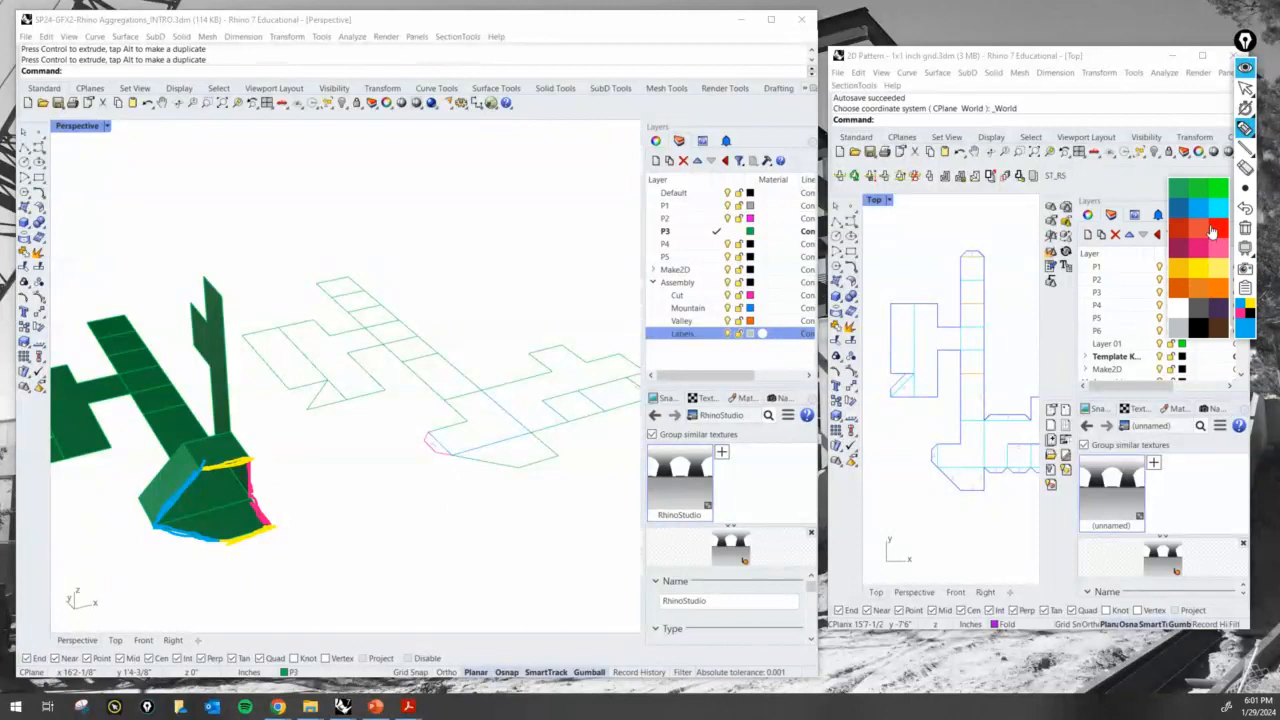
left_click(1209, 330)
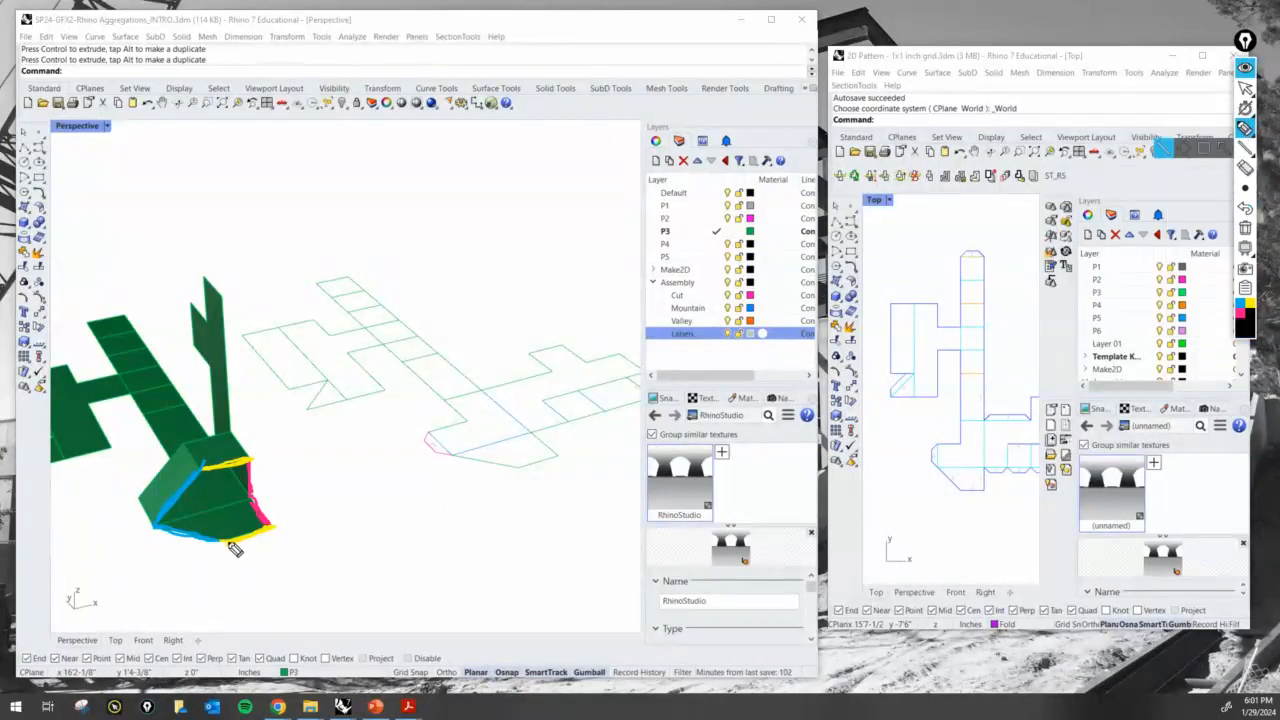
mouse_move(229, 543)
left_mouse_down()
mouse_move(250, 552)
mouse_move(268, 528)
left_mouse_up()
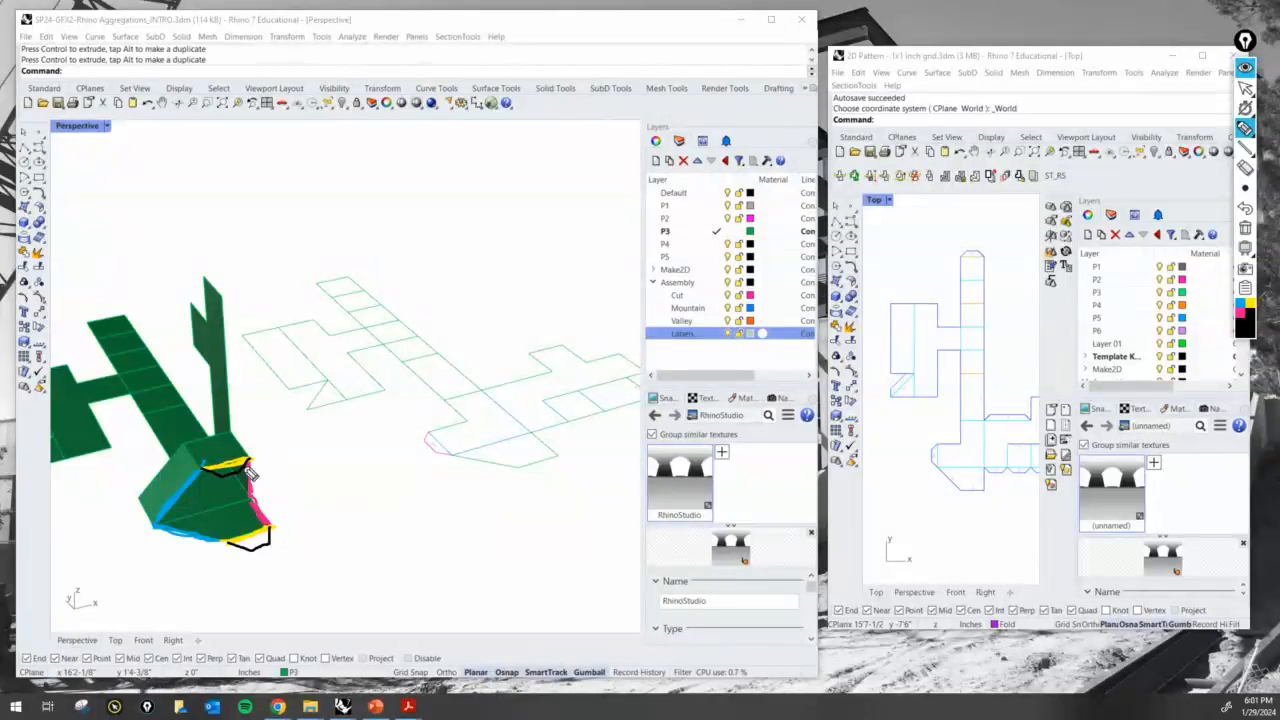
left_click_drag(246, 456, 223, 478)
left_click_drag(225, 455, 246, 479)
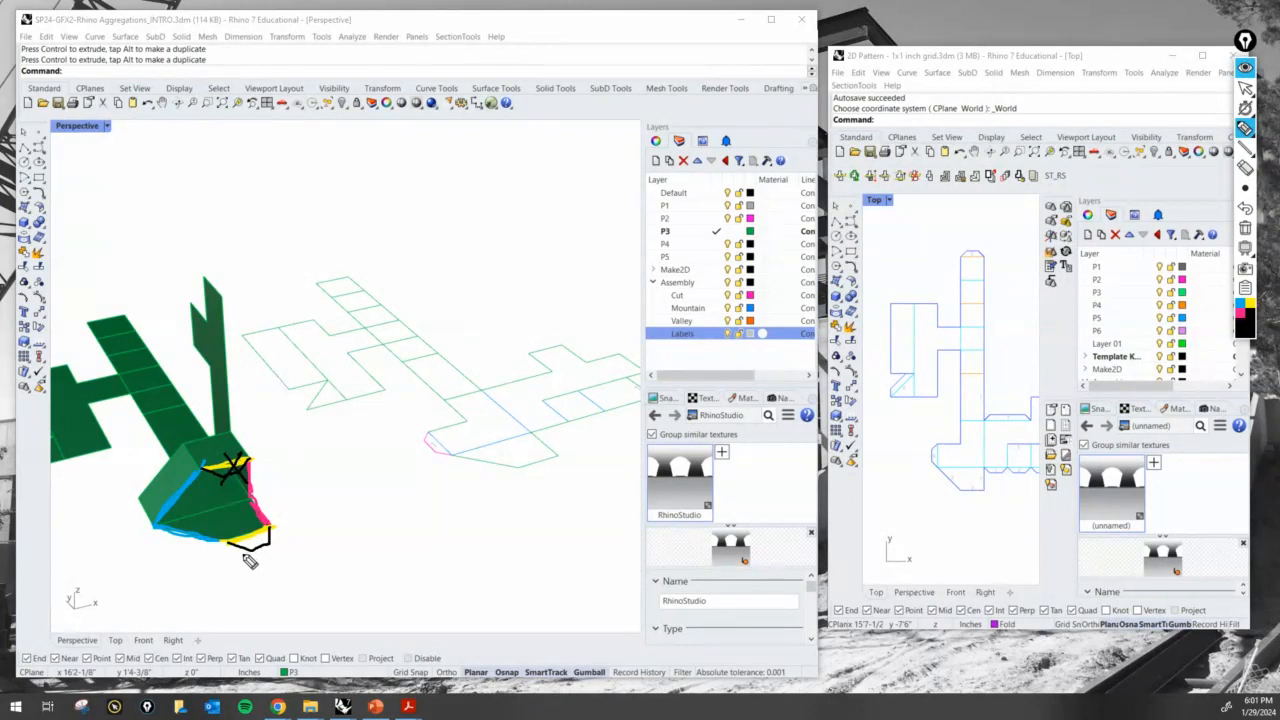
mouse_move(242, 553)
left_mouse_down()
mouse_move(265, 530)
mouse_move(271, 561)
left_mouse_up()
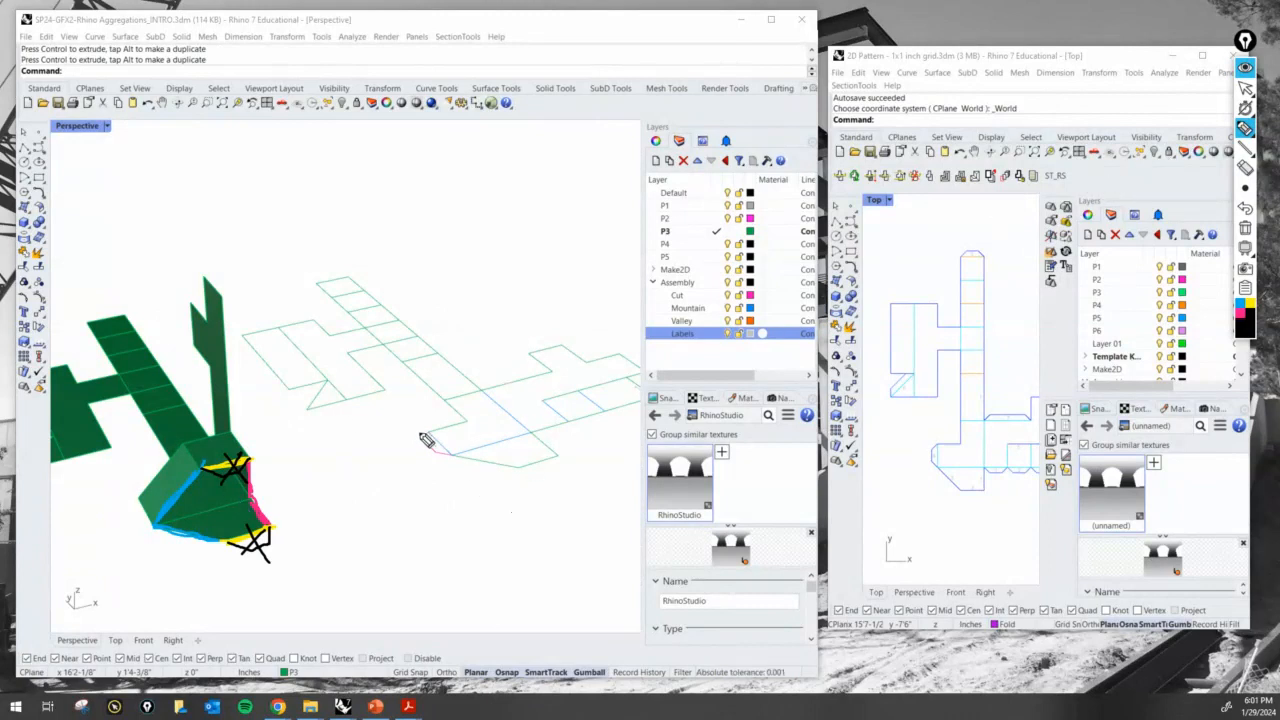
left_click(1247, 234)
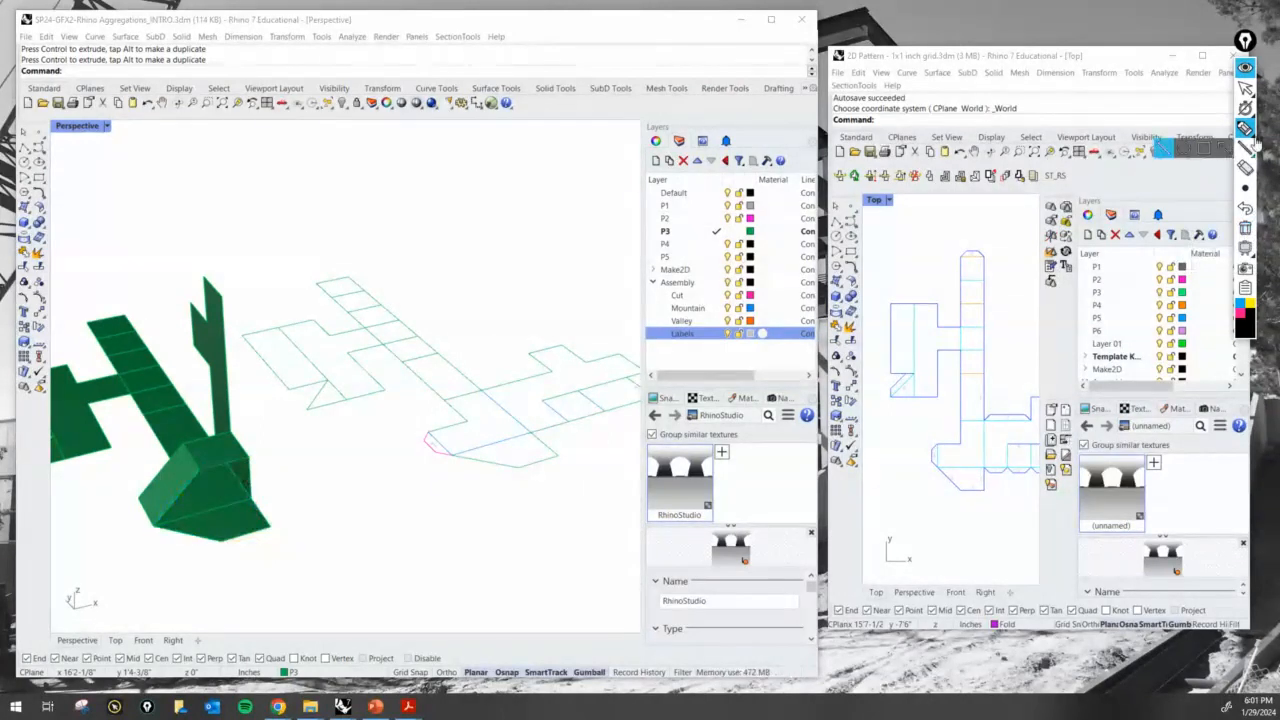
- Examine the numbered glue tabs in the 2D Pattern reference file and compare them with the flat P3 linework
mouse_move(996, 483)
right_mouse_down()
mouse_move(923, 471)
mouse_move(983, 488)
mouse_move(909, 491)
mouse_move(983, 487)
right_mouse_up()
scroll(924, 472, "up", 8)
scroll(974, 490, "up", 4)
scroll(991, 485, "down", 6)
scroll(300, 450, "down", 4)
scroll(488, 437, "up", 4)
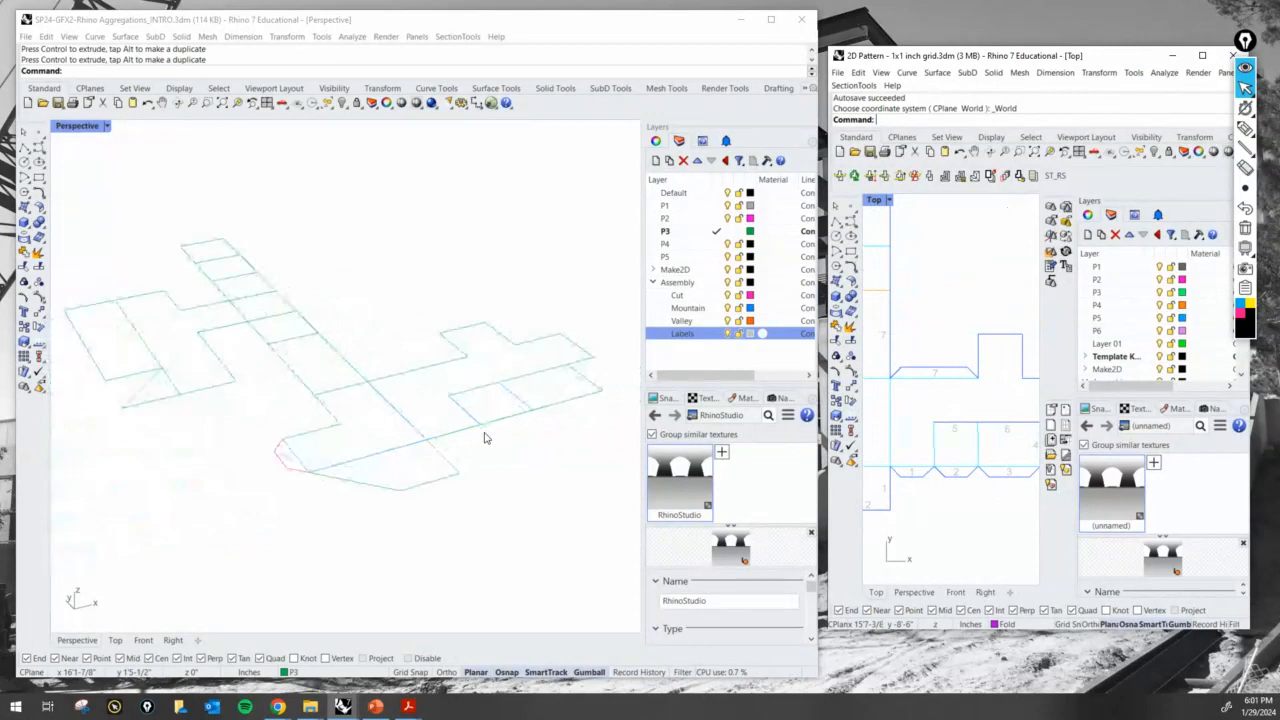
scroll(574, 437, "down", 3)
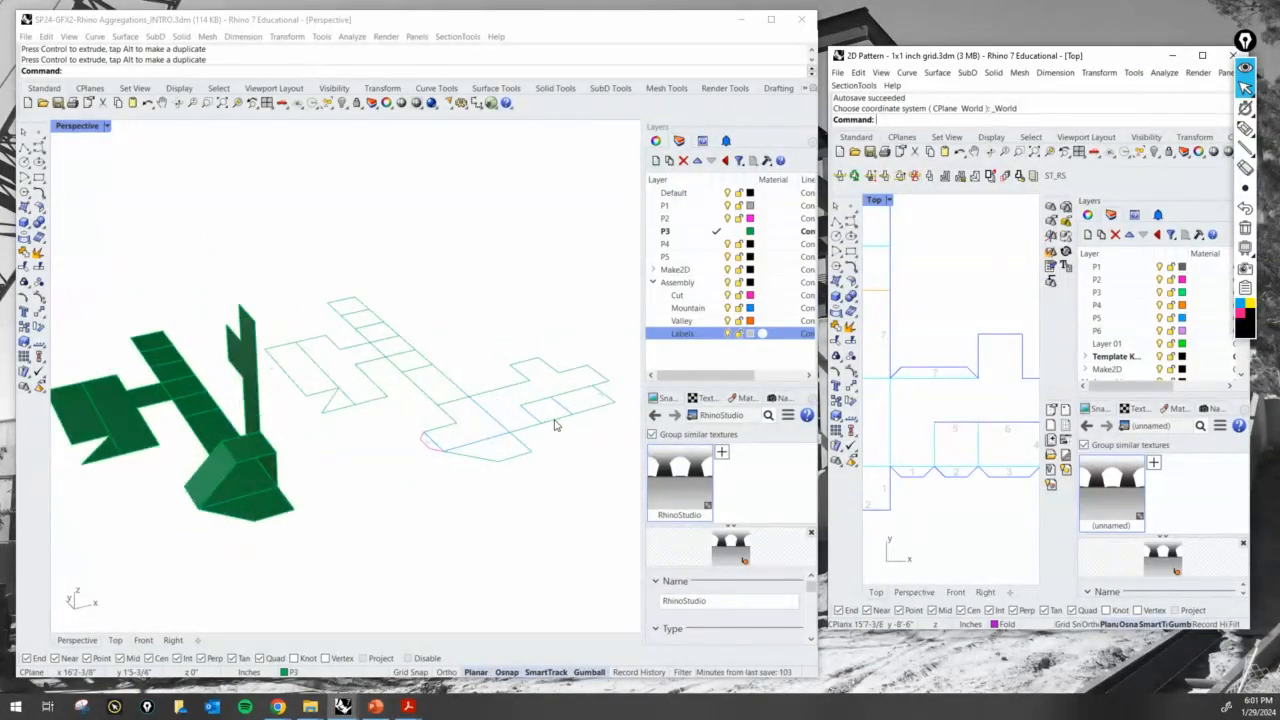
- Copy the glue tab outline and its 1 label from the tab's upper corner to the far end of the long mountain fold
scroll(434, 451, "up", 5)
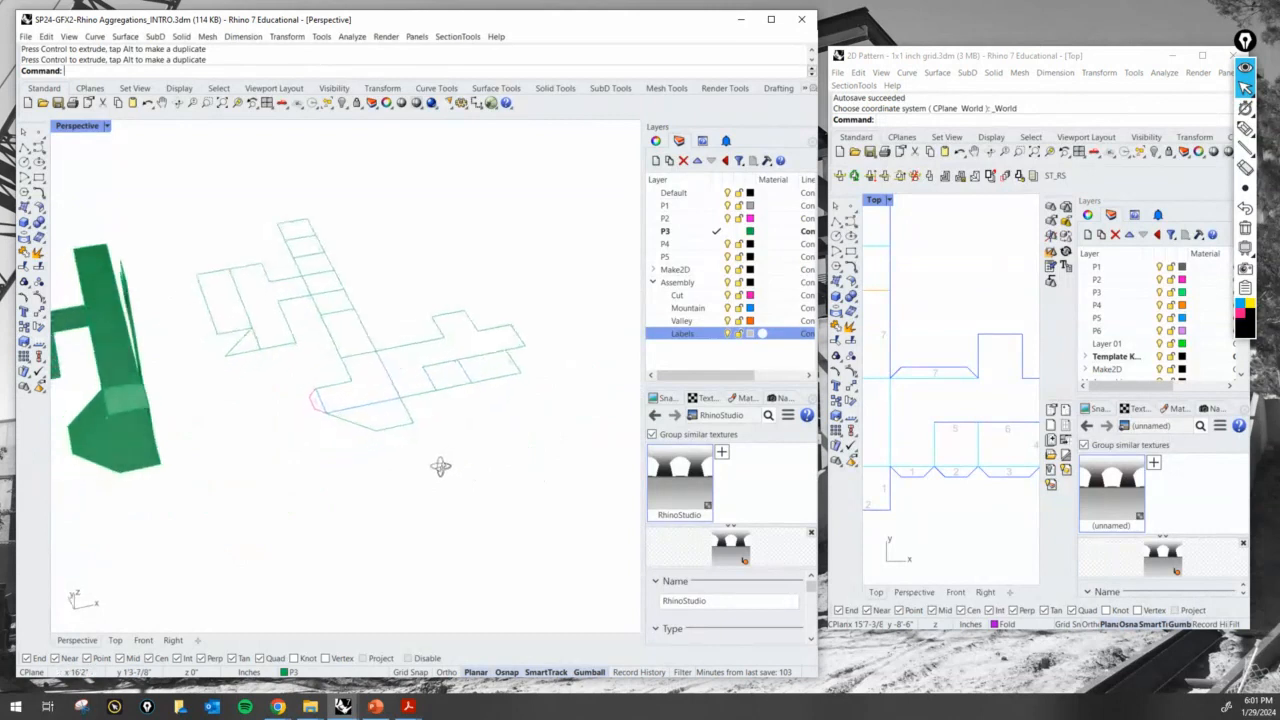
scroll(362, 340, "up", 2)
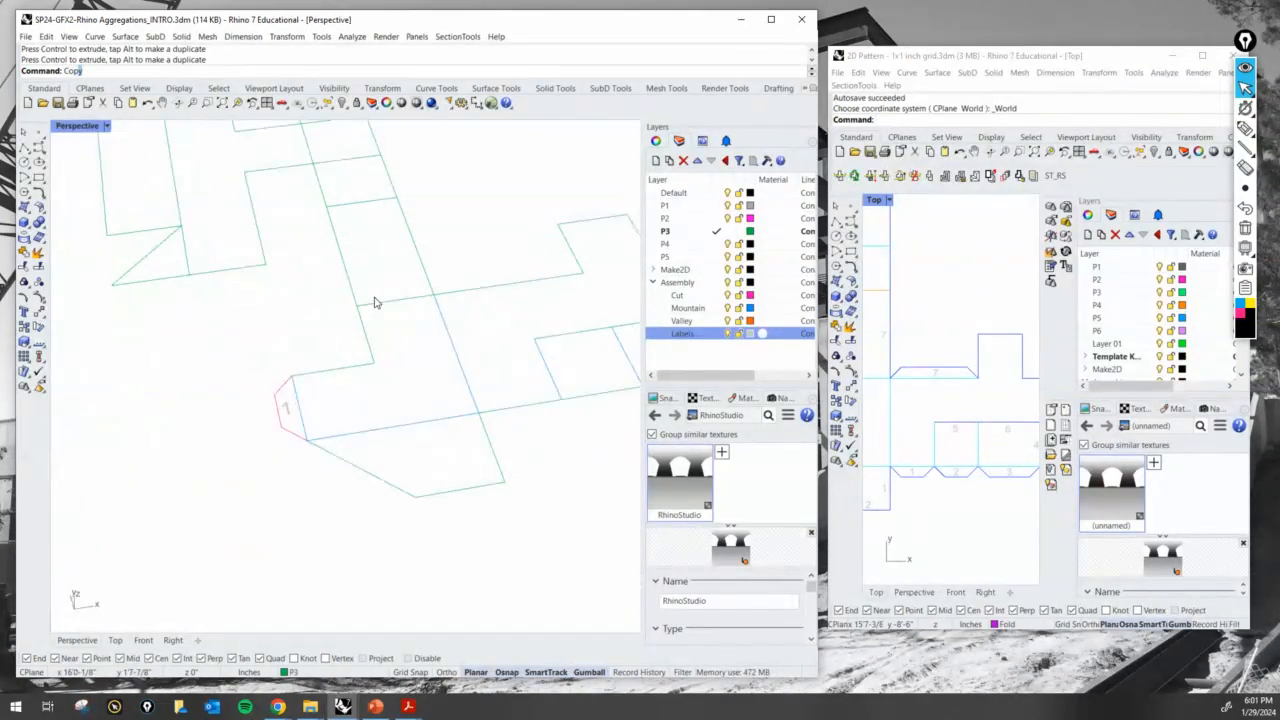
key("Return")
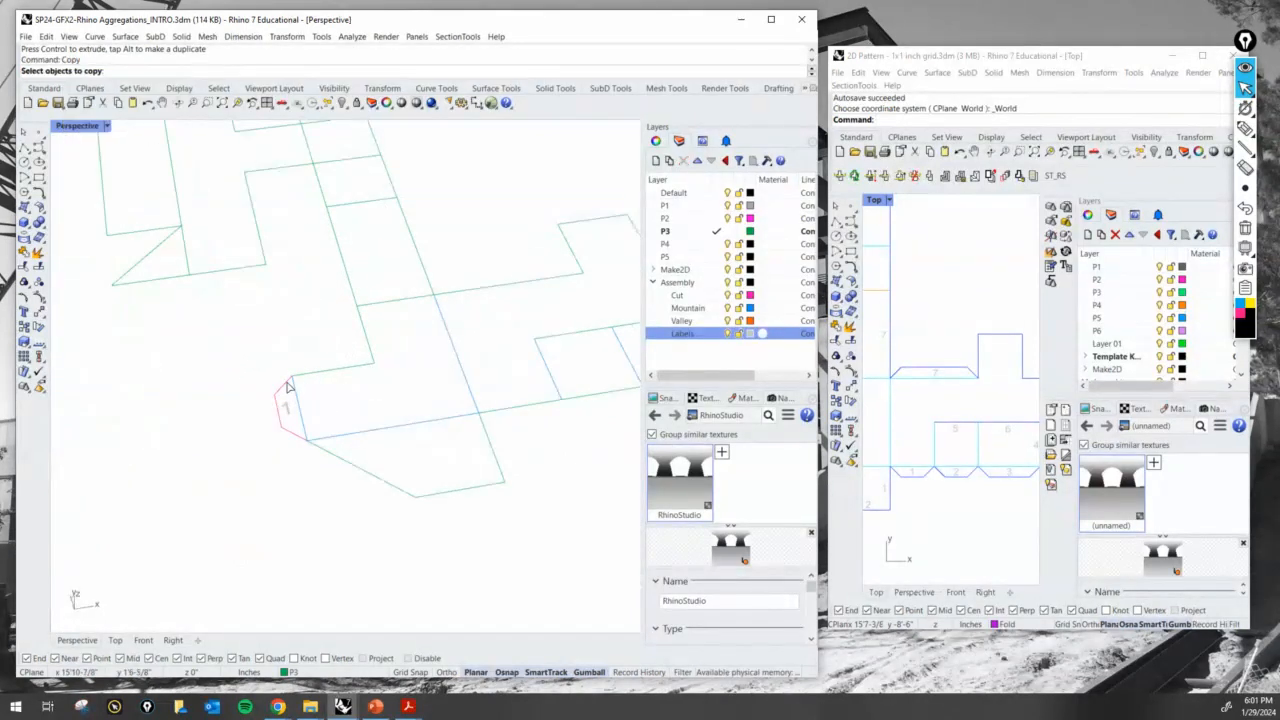
left_click(282, 410)
left_click(282, 410)
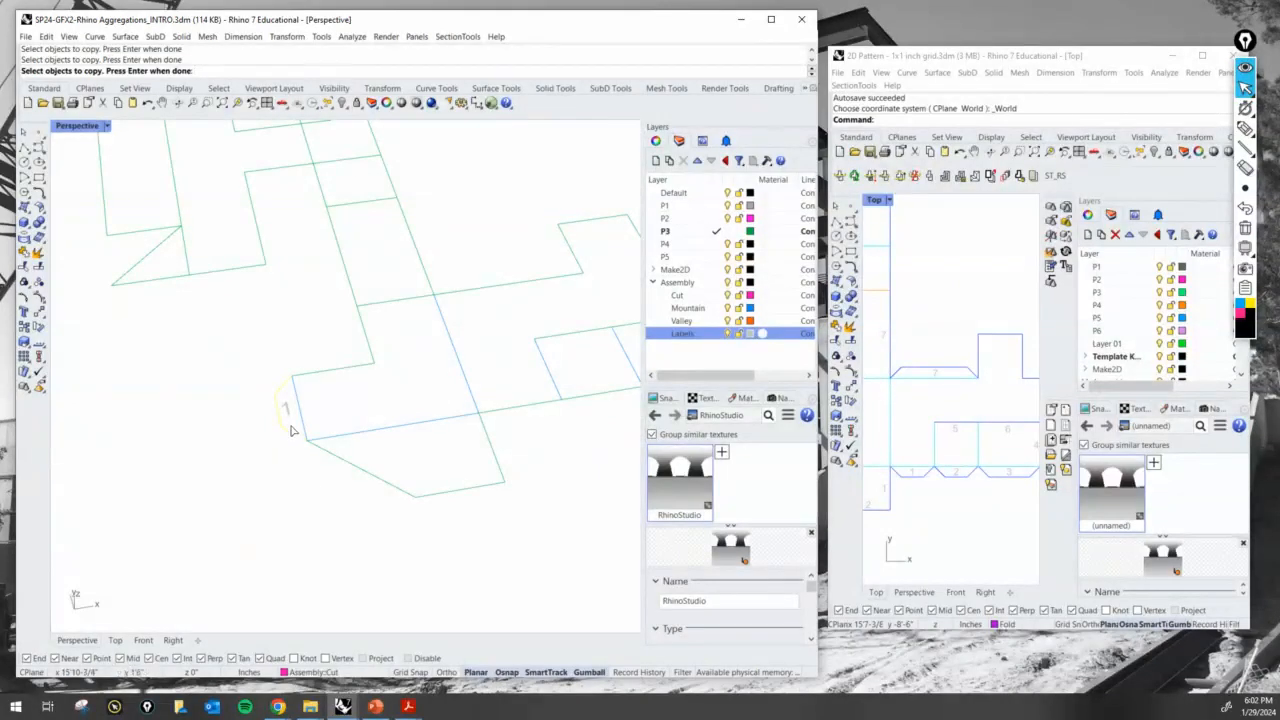
left_click(286, 410)
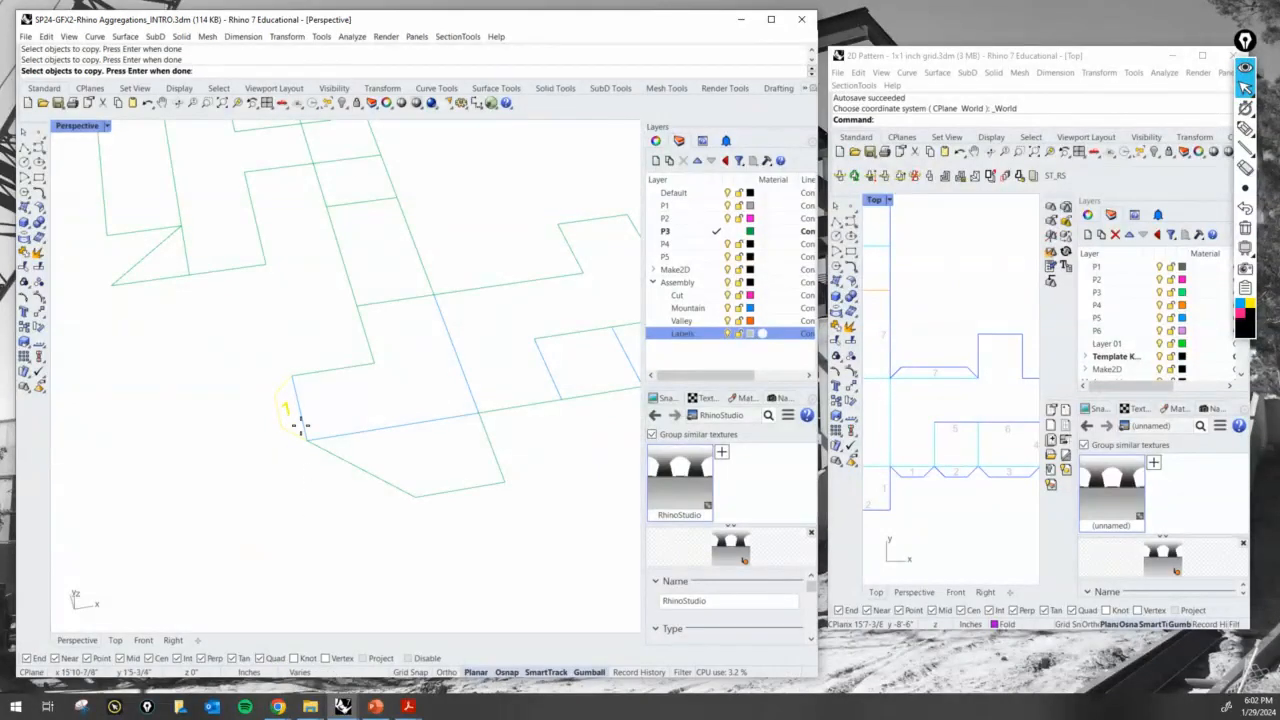
key("Return")
left_click(291, 377)
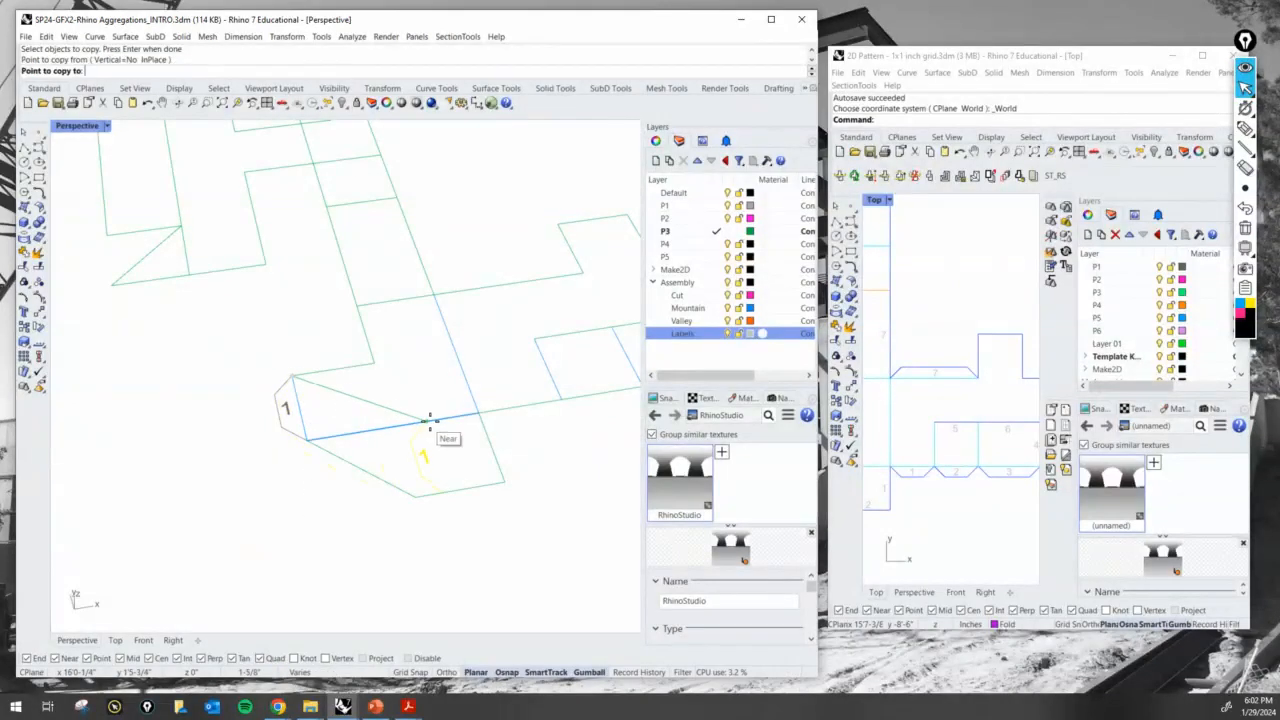
left_click(478, 414)
key("Return")
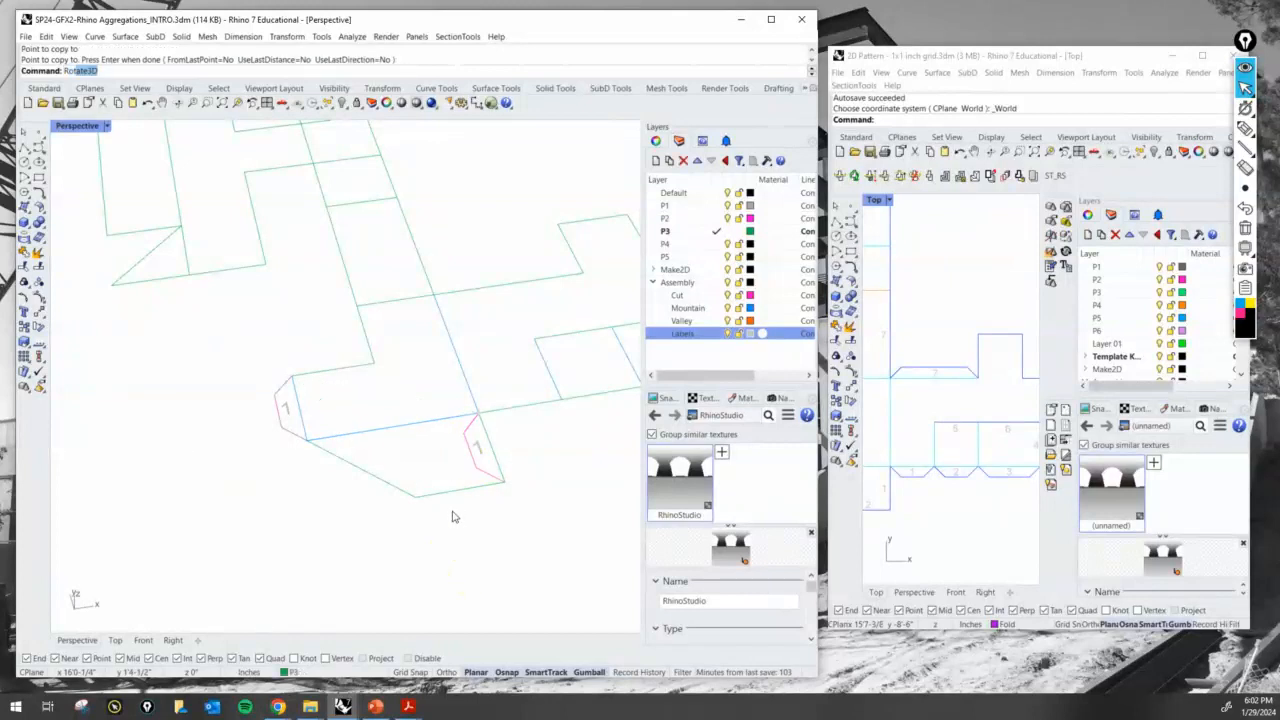
- Rotate the copied tab outline about the fold's end corner so it lies along the adjoining edge of the side strip
key("ctrl")
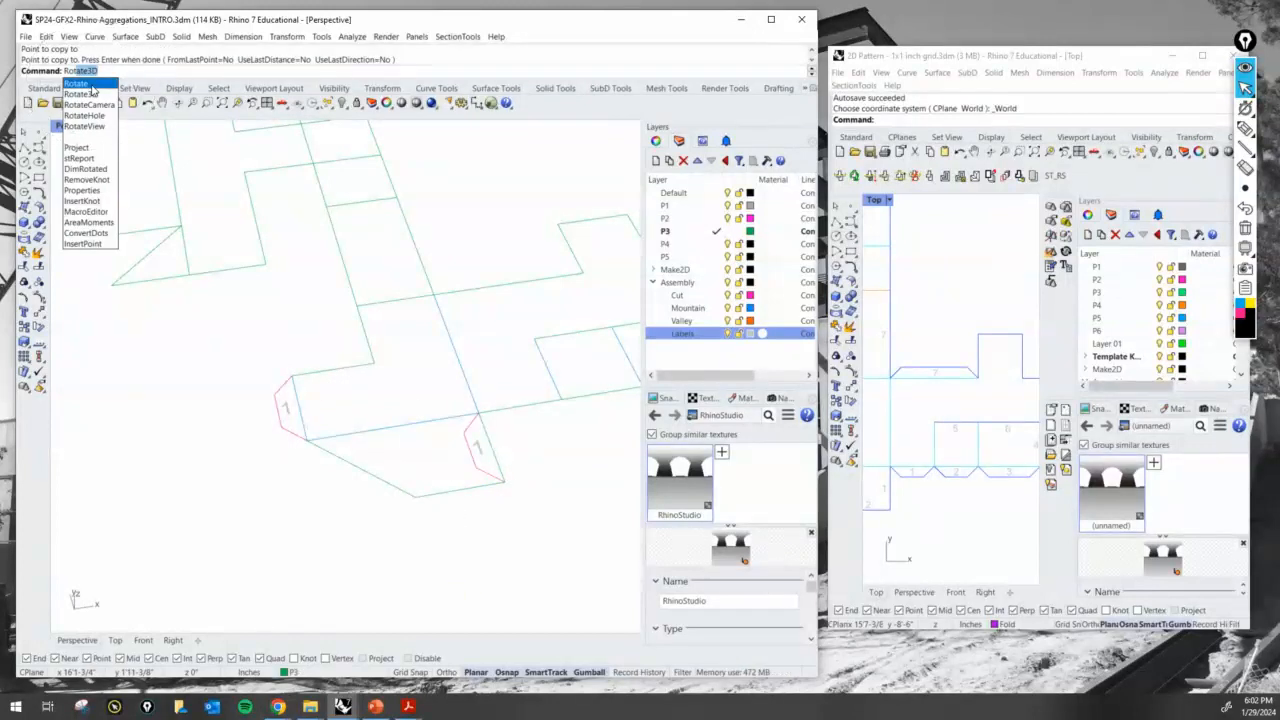
left_click(85, 84)
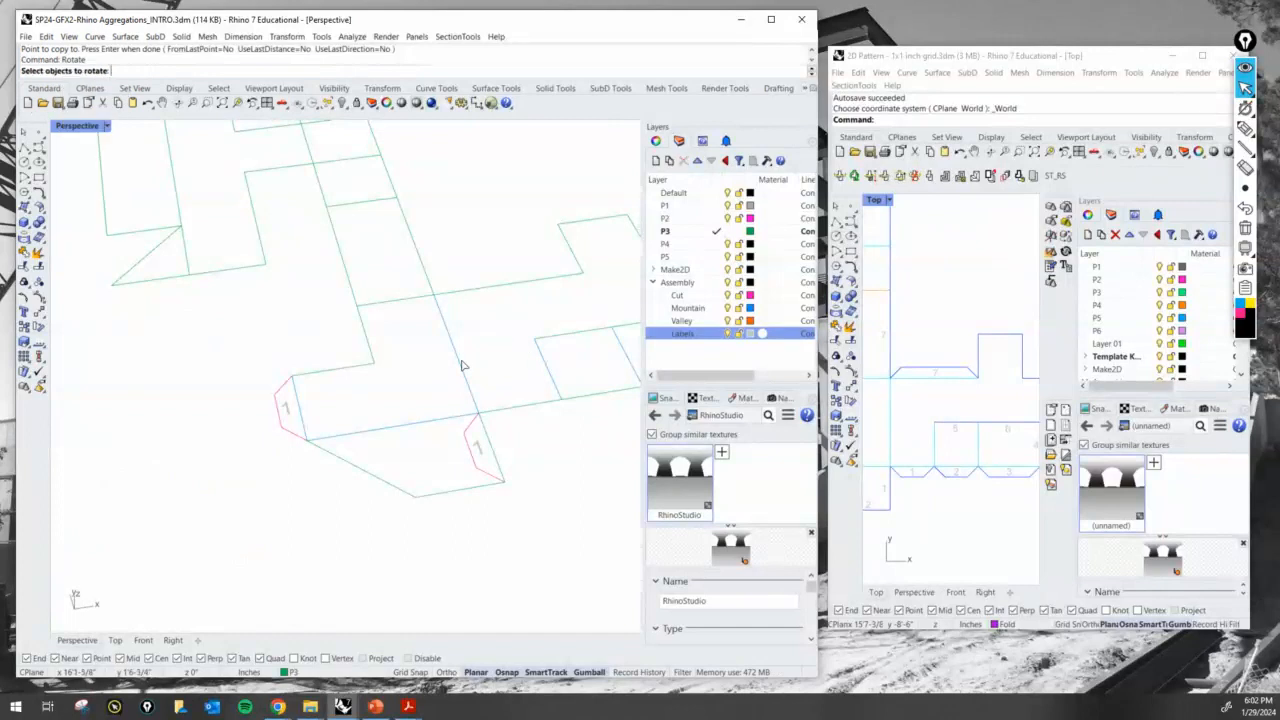
left_click(475, 427)
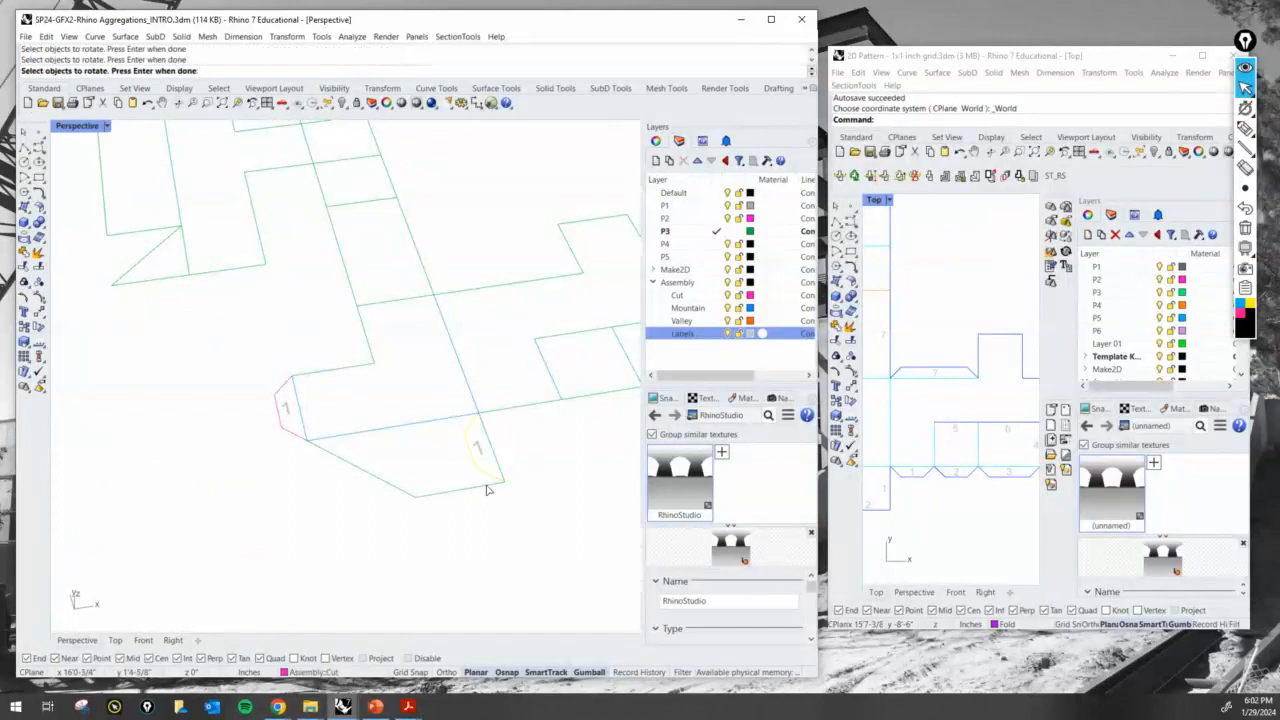
key("Return")
left_click(478, 412)
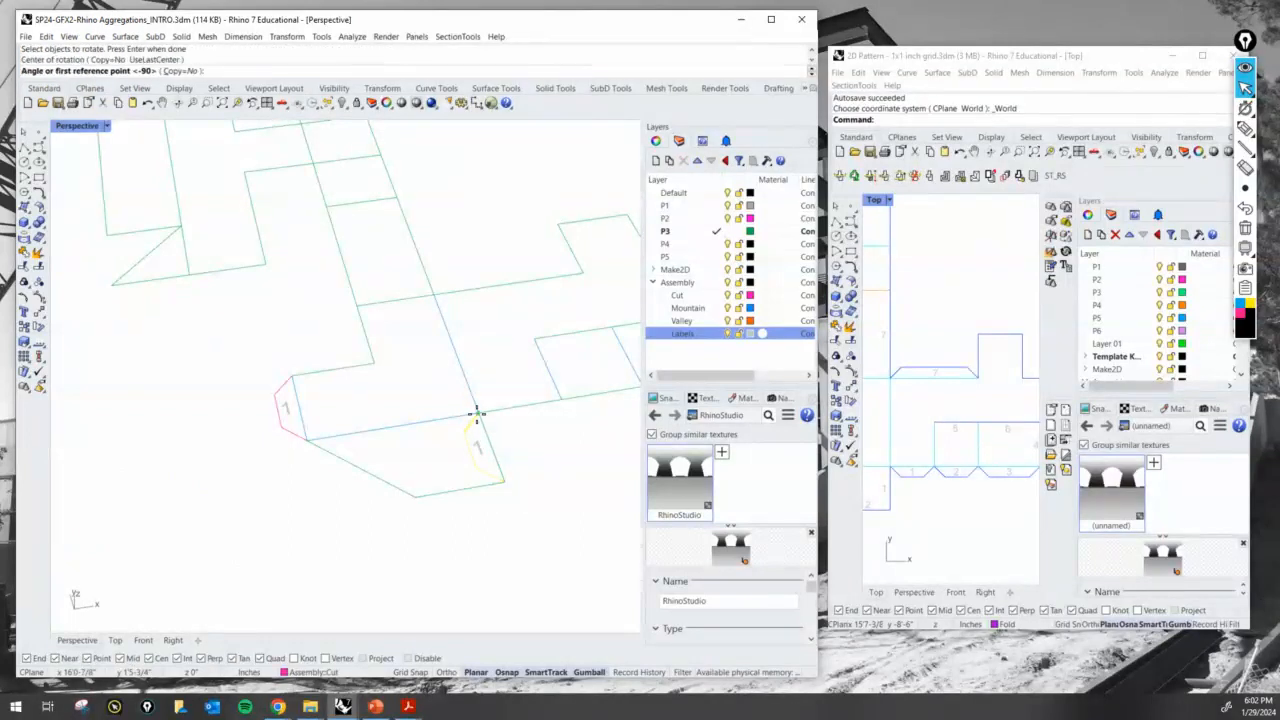
left_click(504, 478)
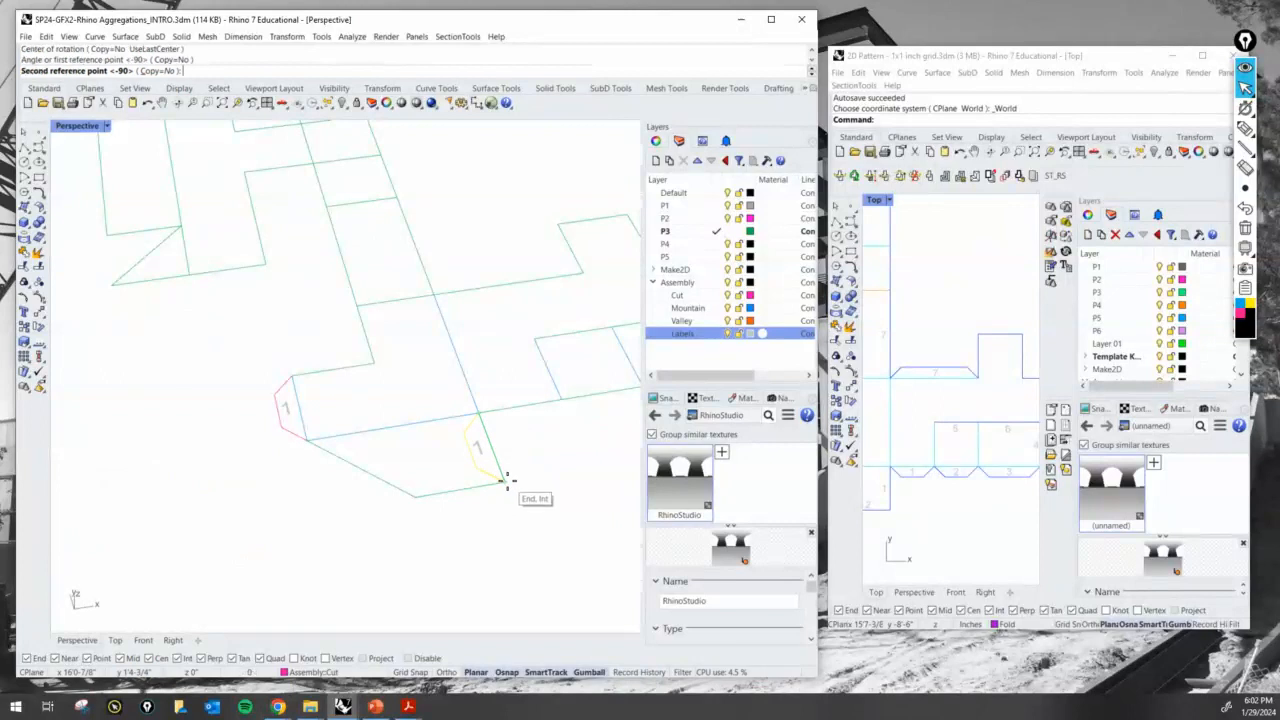
left_click(562, 402)
scroll(540, 482, "up", 3)
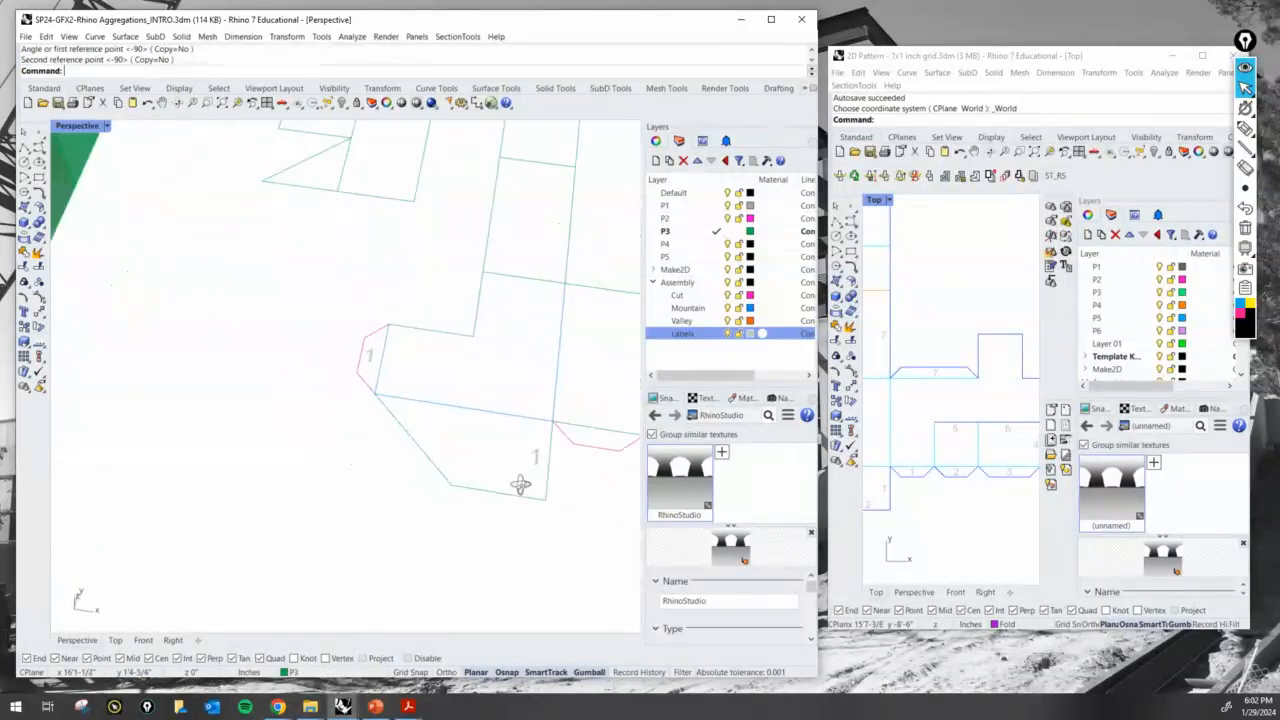
right_click_drag(520, 485, 389, 500)
- Move the copied 1 label into the rotated glue tab's outline
scroll(370, 487, "up", 2)
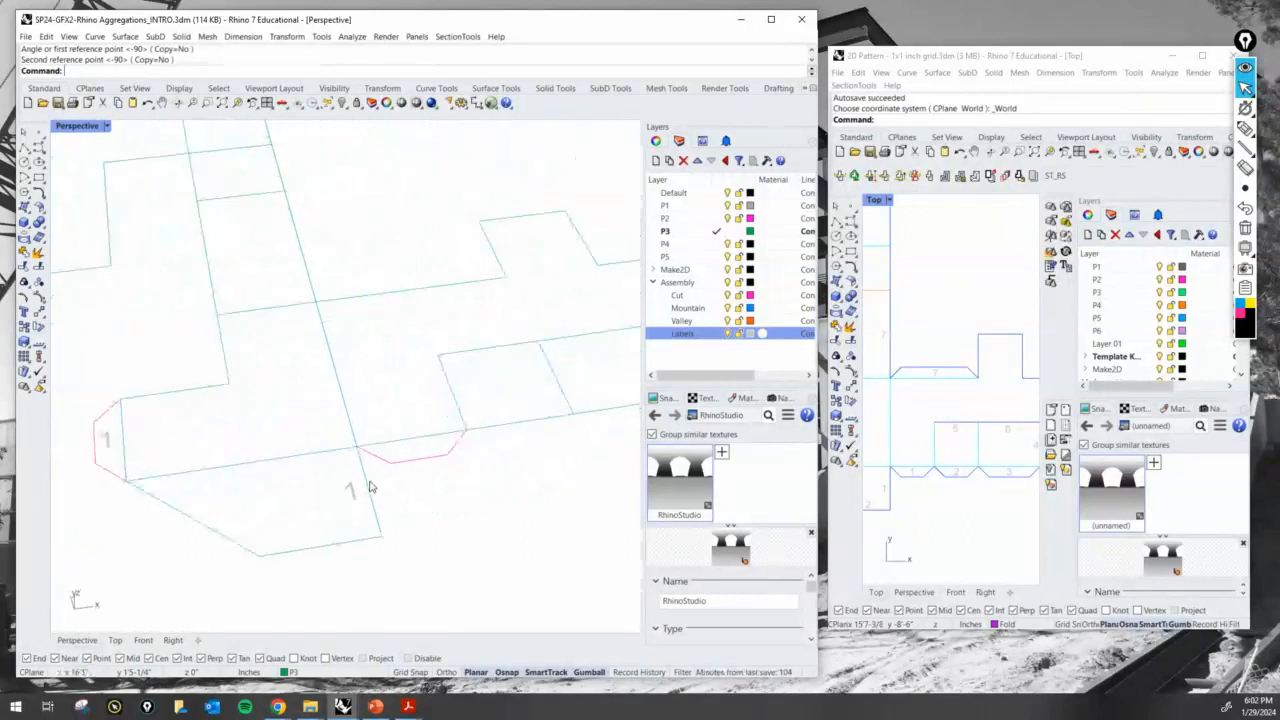
left_click(349, 490)
scroll(354, 494, "up", 5)
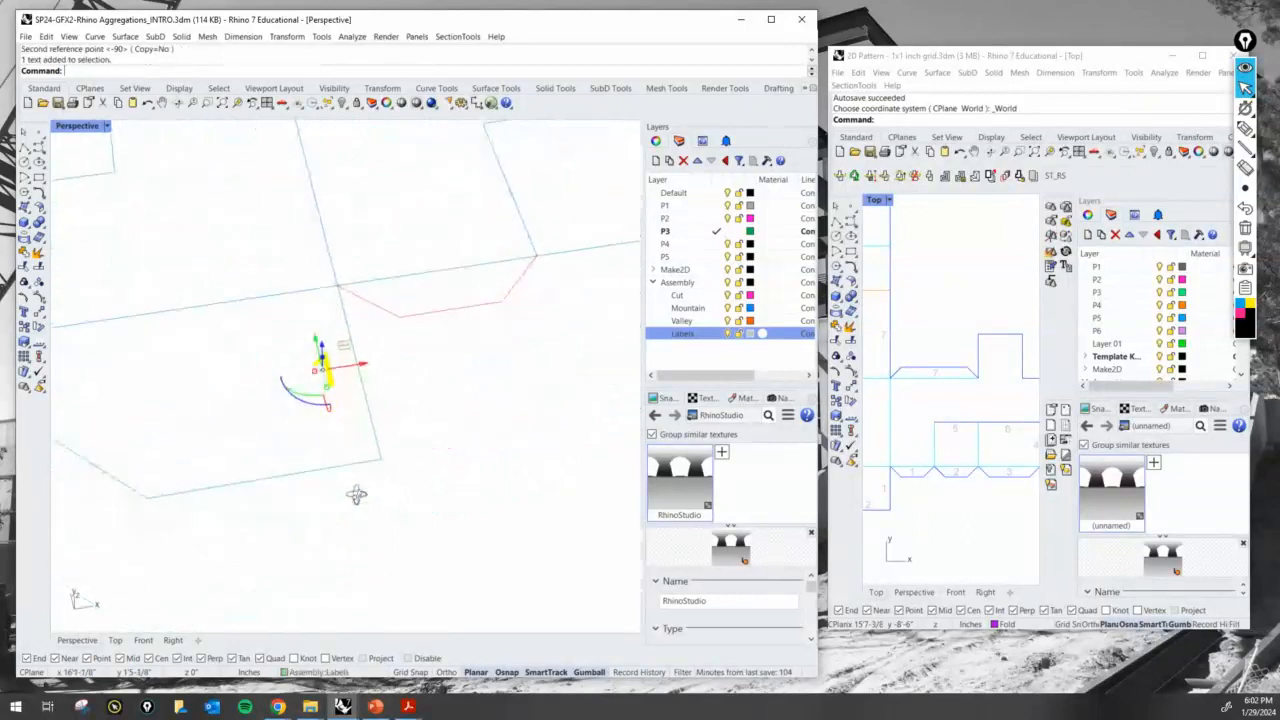
left_click_drag(343, 313, 460, 205)
left_click(490, 263)
right_click_drag(502, 286, 479, 490, "shift")
- Change the text of the label in the new glue tab to 2
left_click(437, 273)
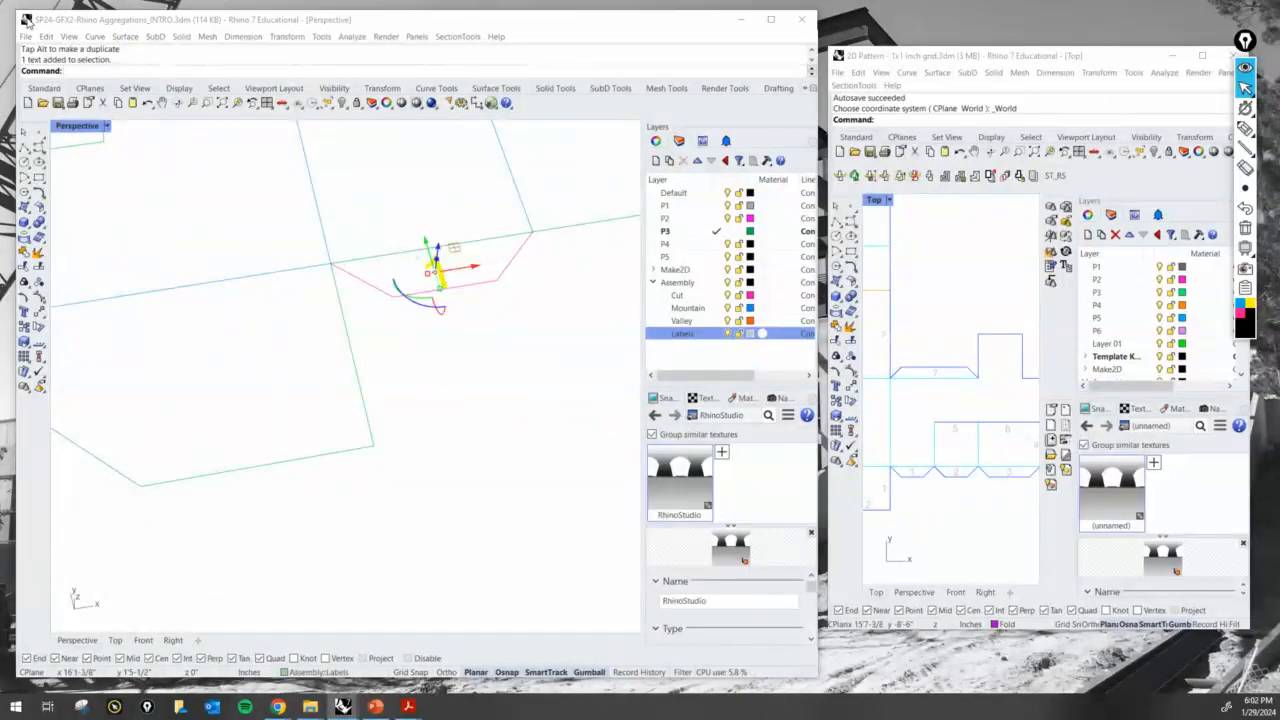
double_click(437, 273)
left_click_drag(420, 66, 912, 97)
type("2")
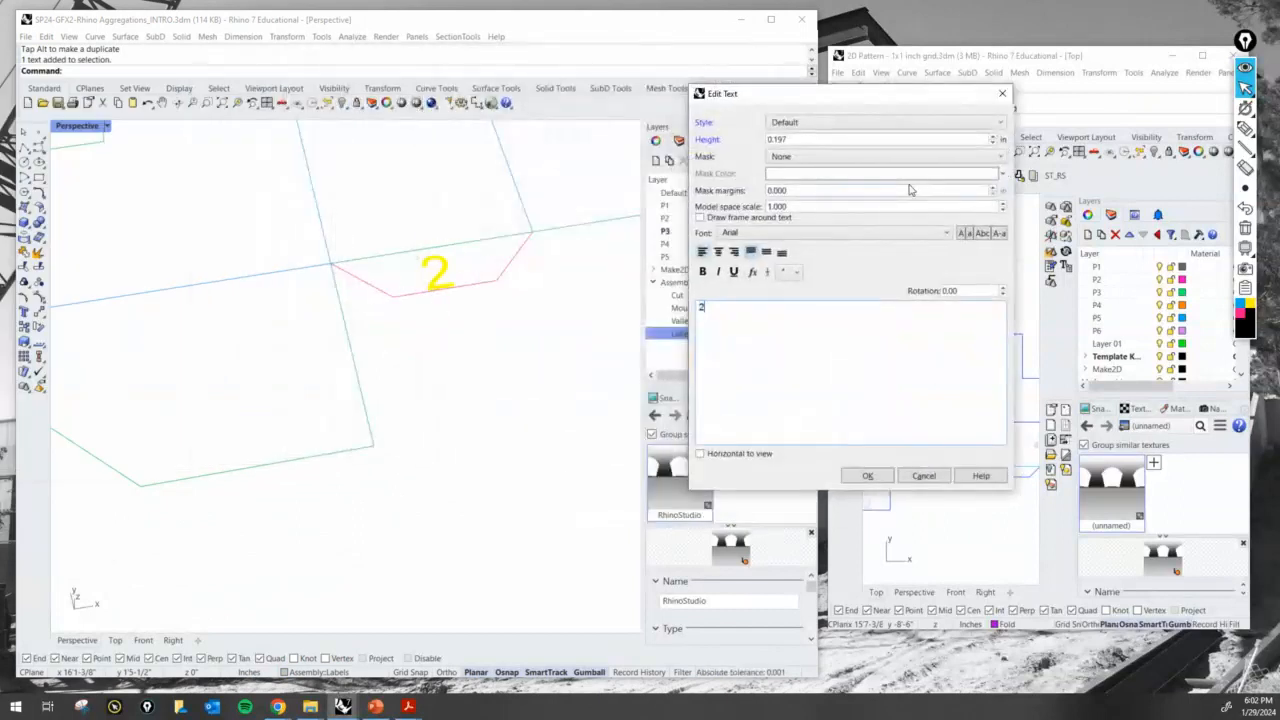
key("Return")
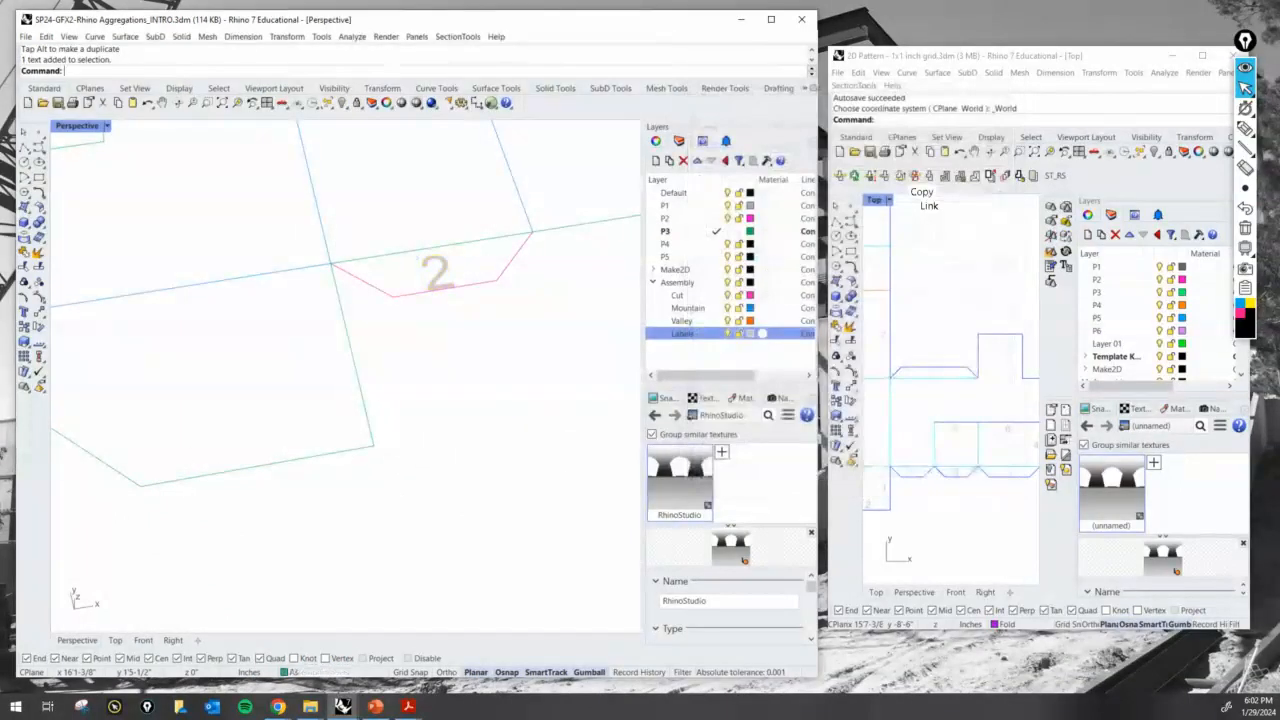
- Adjust the position of the 2 label inside the new glue tab's outline
left_click(437, 278)
left_click(437, 278)
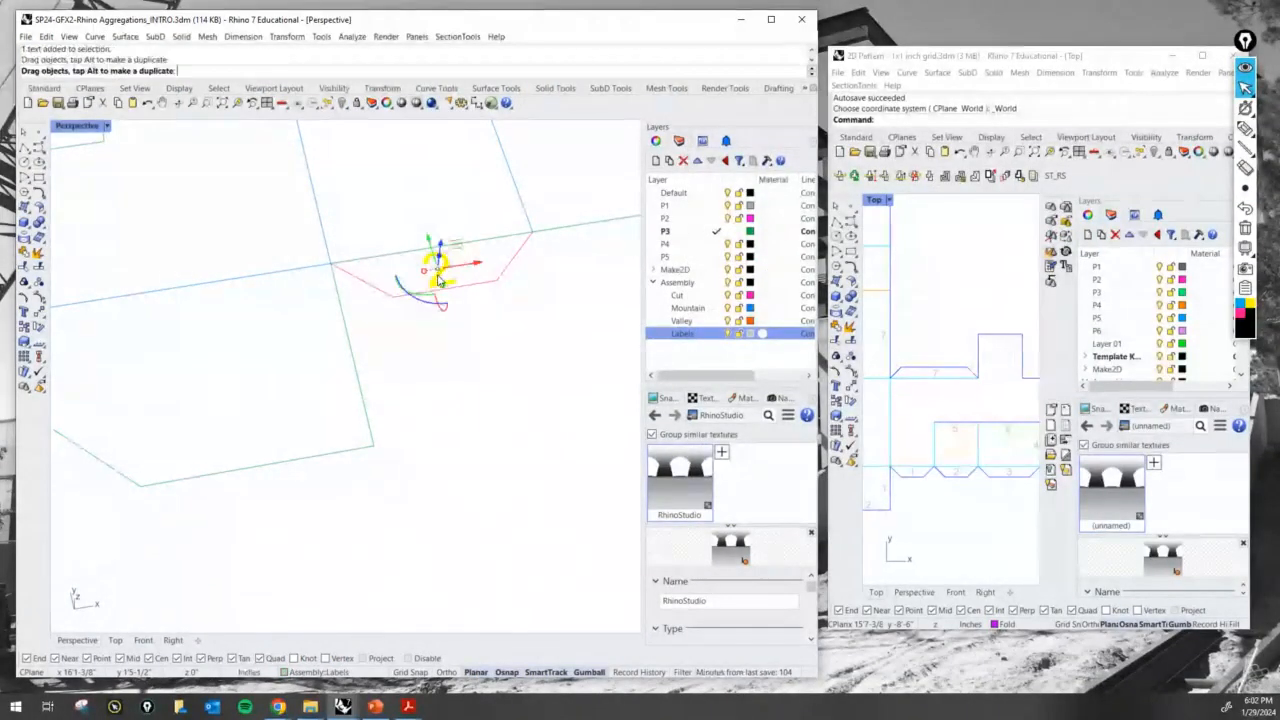
left_click(497, 382)
right_click_drag(499, 382, 499, 507)
right_click_drag(485, 161, 434, 568, "shift")
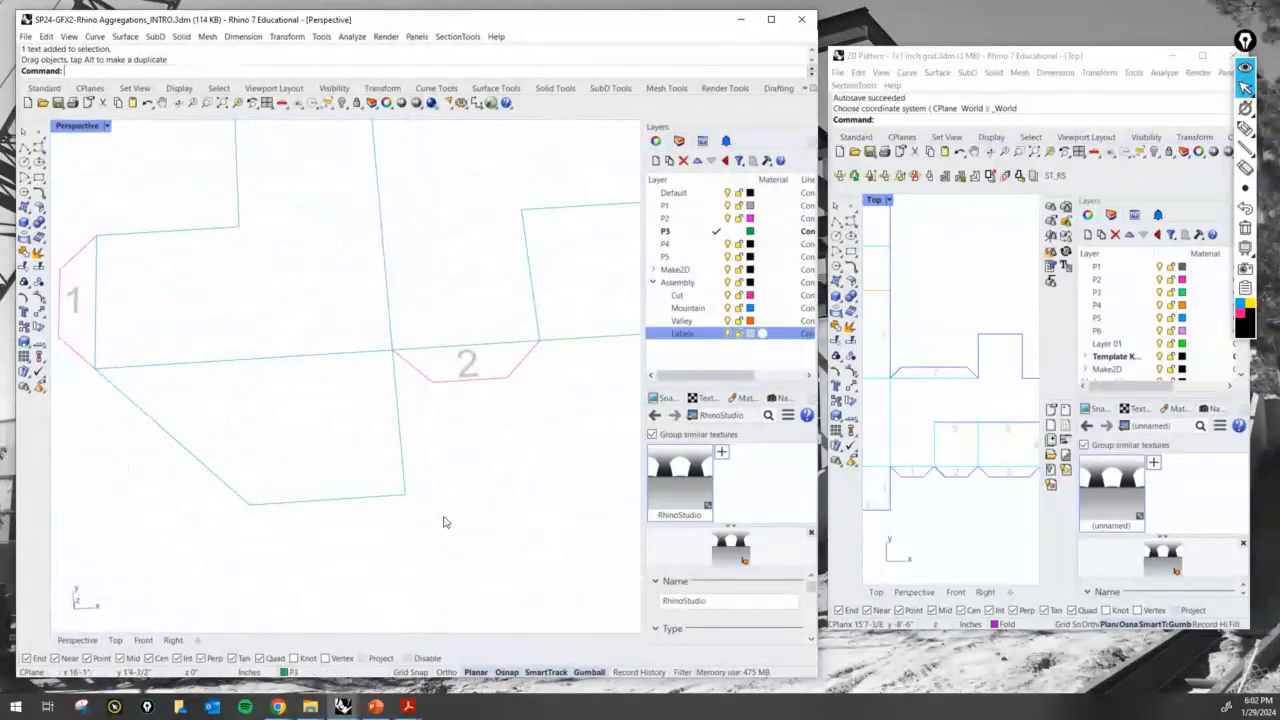
- Scale the 2 label down slightly so it fits inside its glue tab's outline
scroll(478, 362, "up", 1)
left_click(482, 362)
scroll(483, 370, "up", 2)
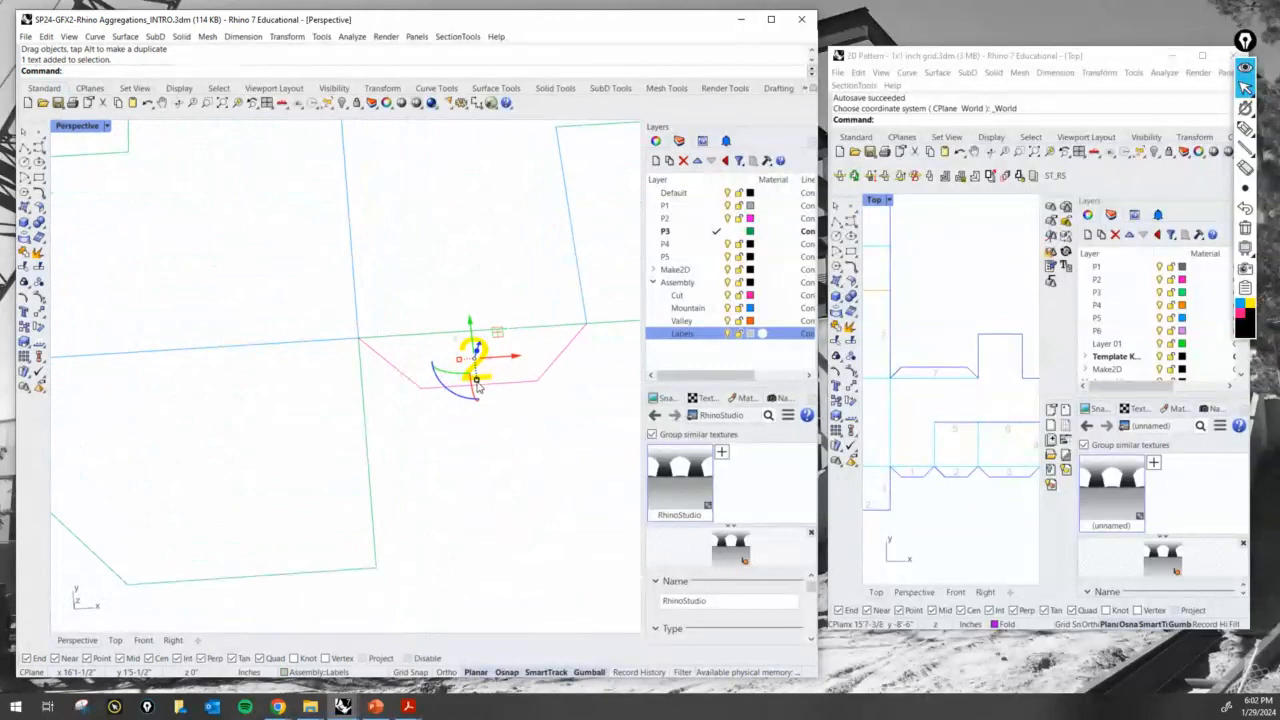
scroll(476, 388, "up", 1)
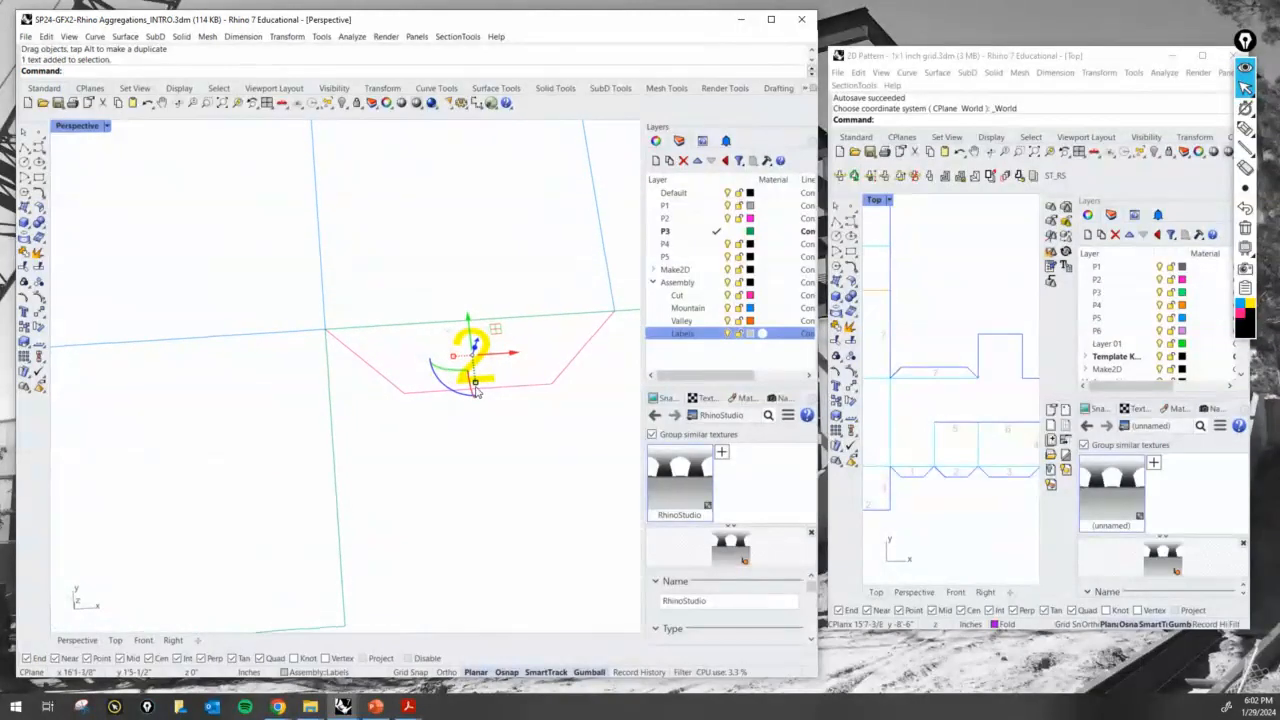
left_click_drag(476, 386, 477, 381)
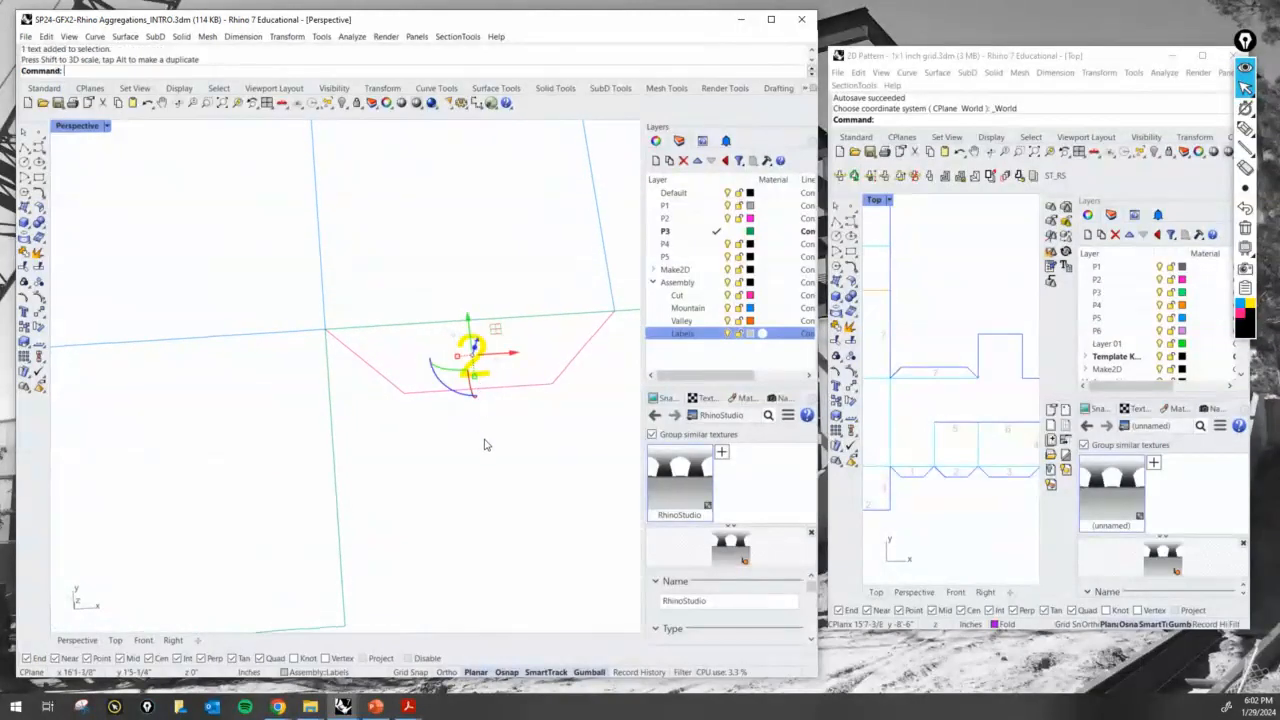
left_click(486, 440)
- Copy the 2 label from the glue tab to the matching side edge inside the lower flap
type("copy")
key("Return")
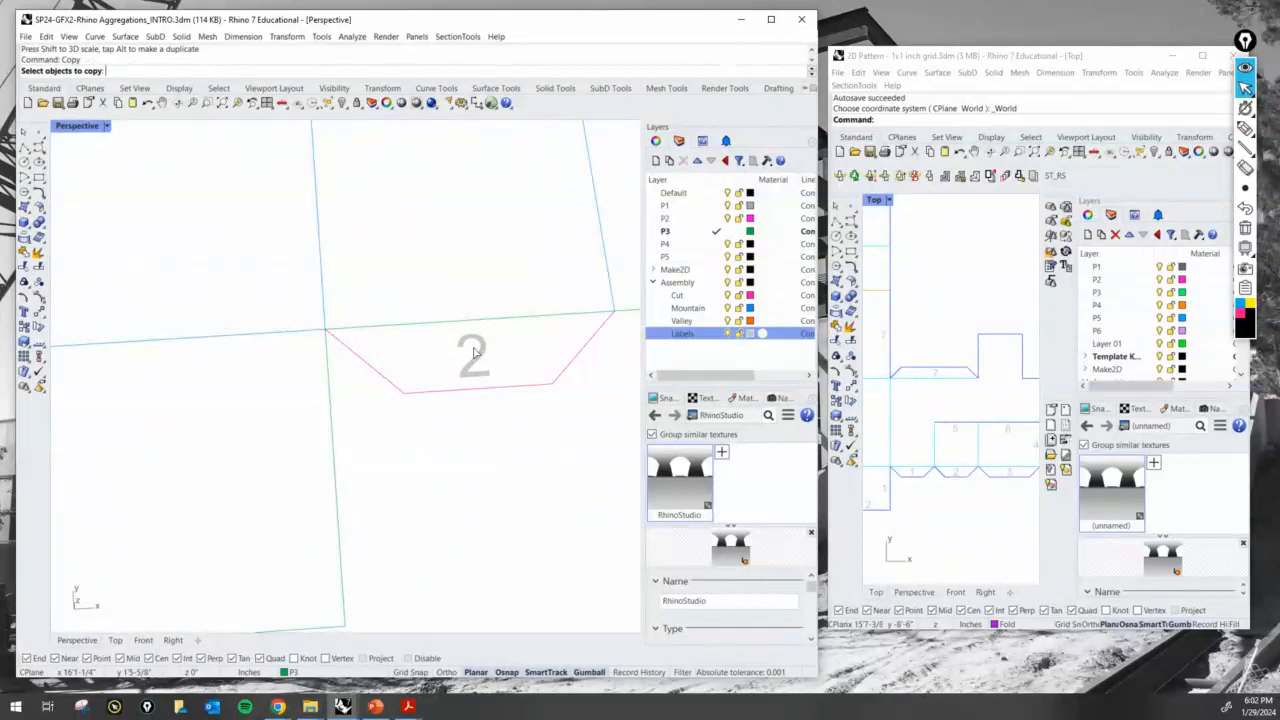
left_click(474, 352)
key("Return")
scroll(500, 348, "down", 3)
left_click(505, 346)
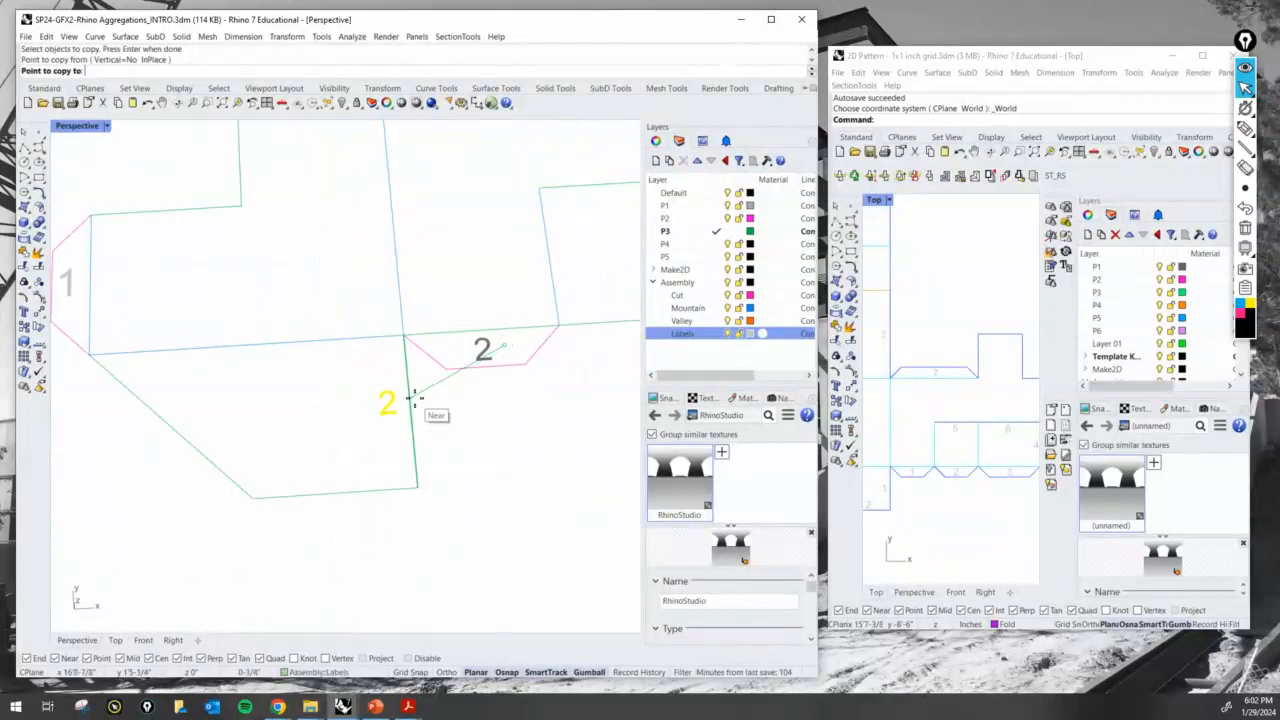
left_click(414, 398)
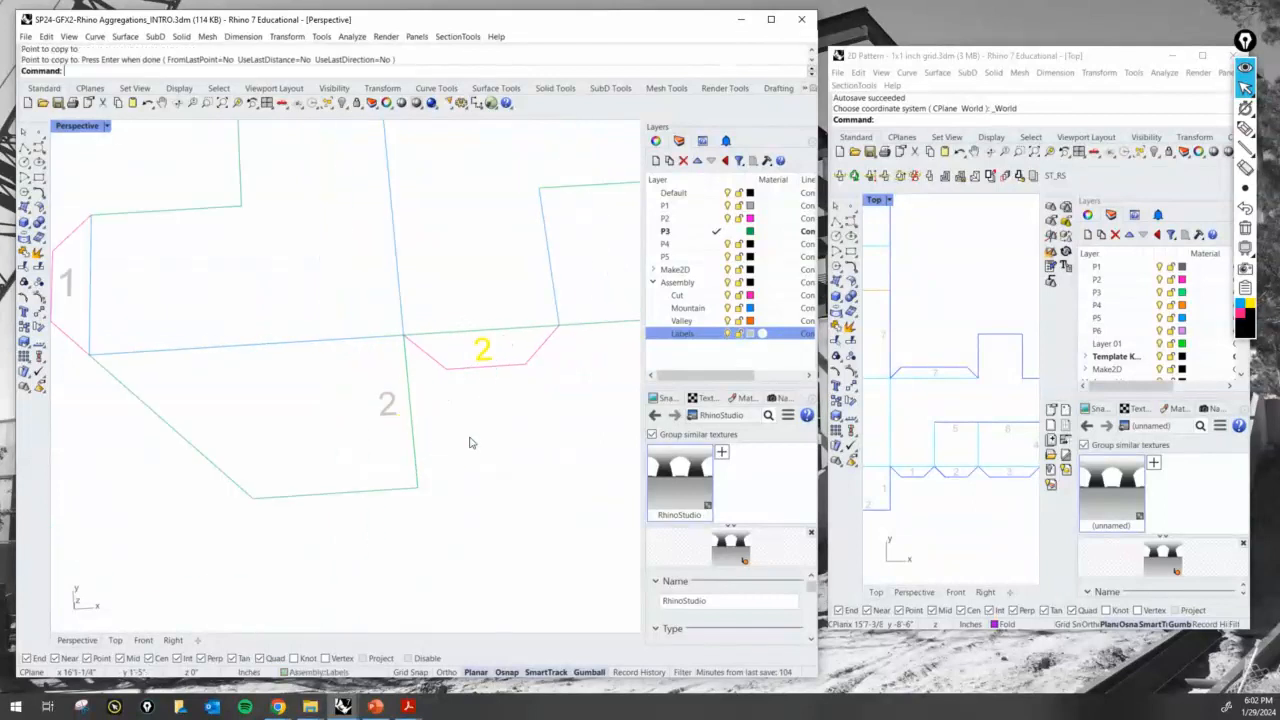
key("Return")
- Assign the fold line along the base of the 2 glue tab to the Mountain layer
scroll(480, 420, "down", 3)
left_click(412, 382)
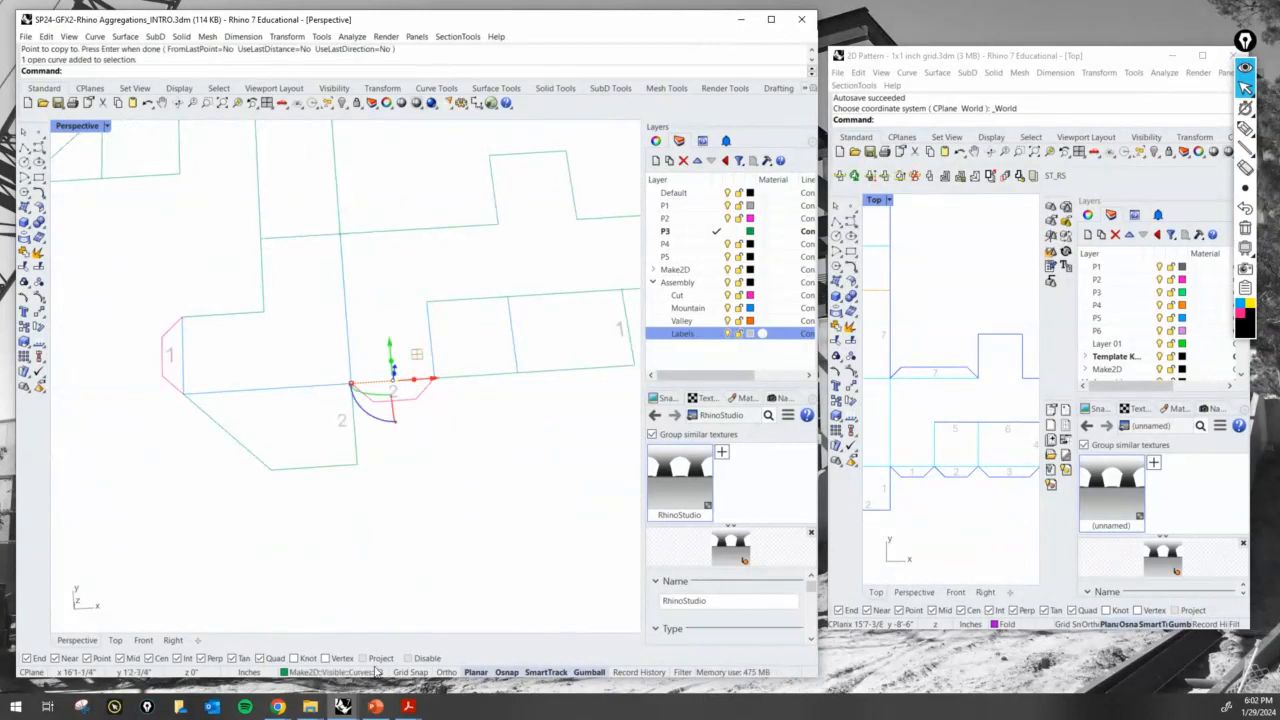
left_click(368, 672)
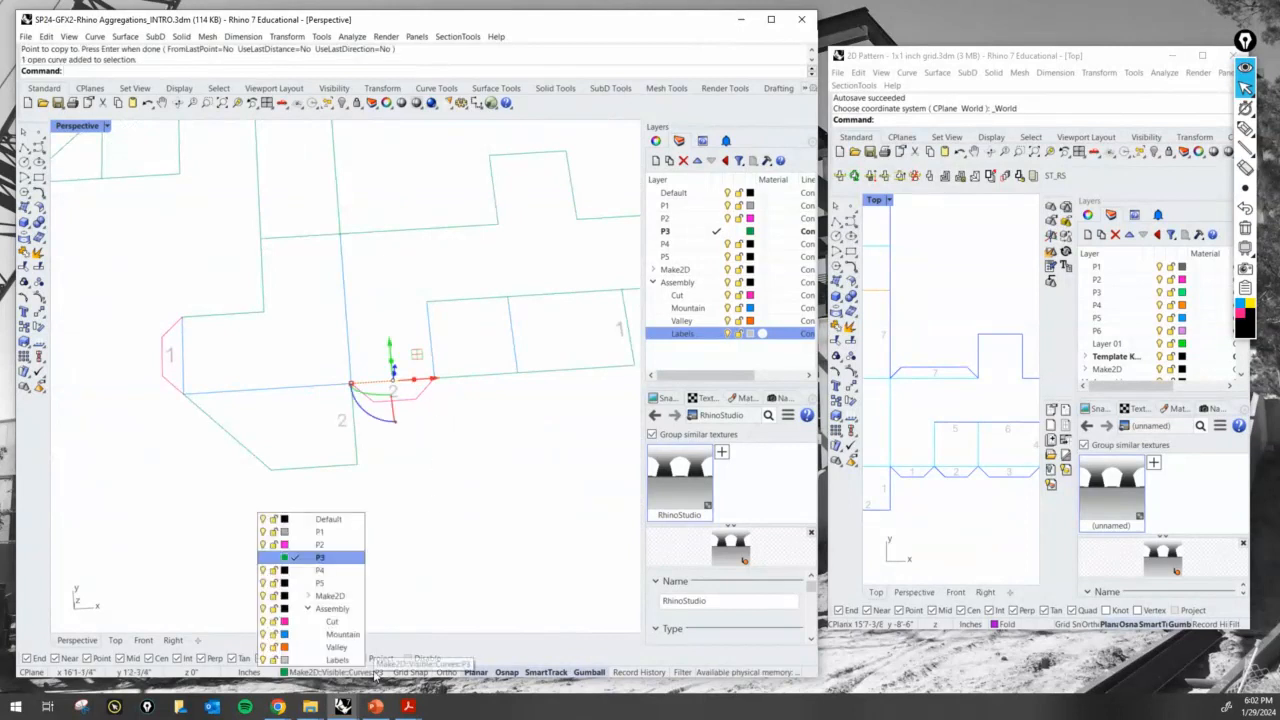
left_click(341, 634)
key("Escape")
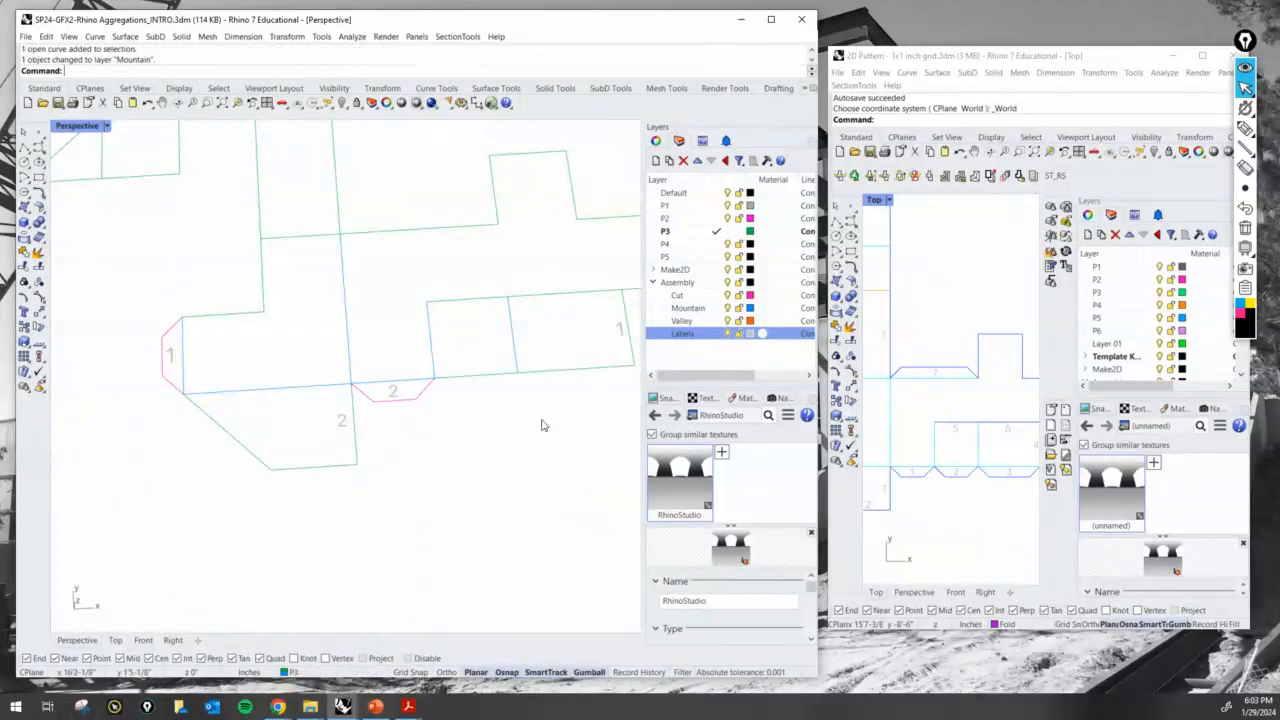
- Mark the Assembly sublayer colours and the strip's raised notch edge with the screen pen to examine the remaining line sorting
right_click_drag(473, 412, 401, 510, "shift")
right_click_drag(351, 327, 383, 326, "shift")
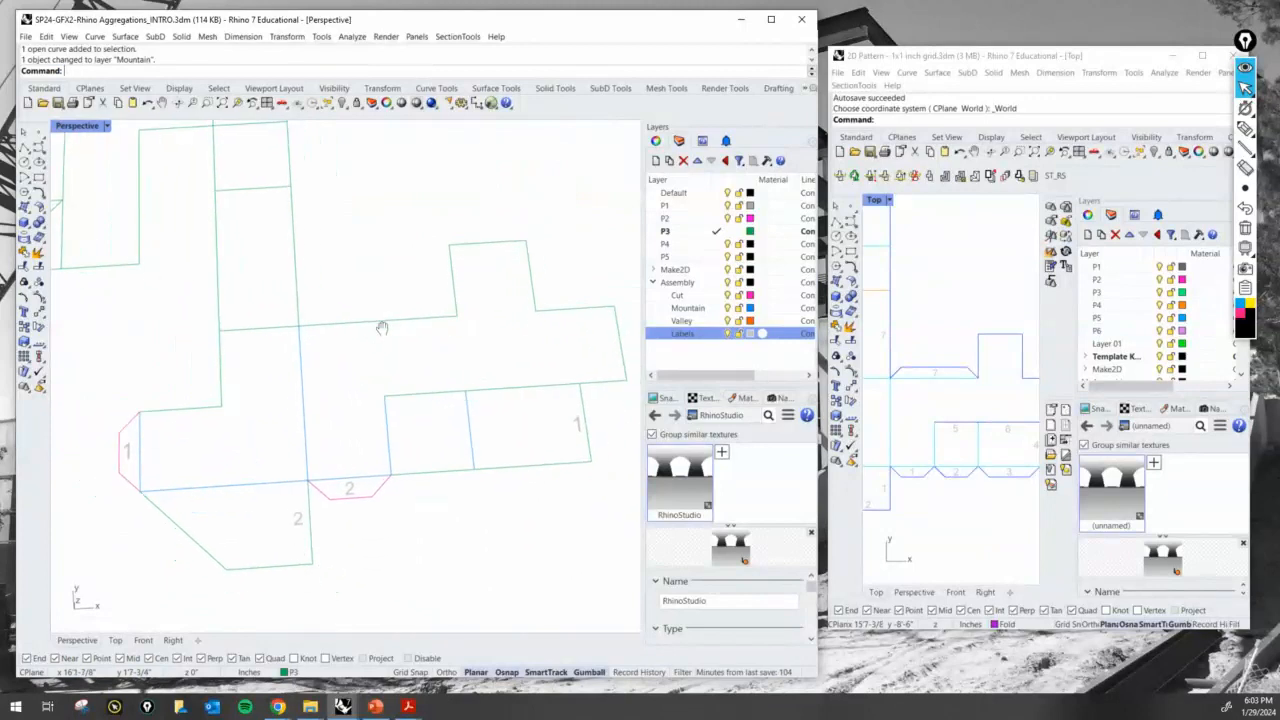
left_click(1245, 129)
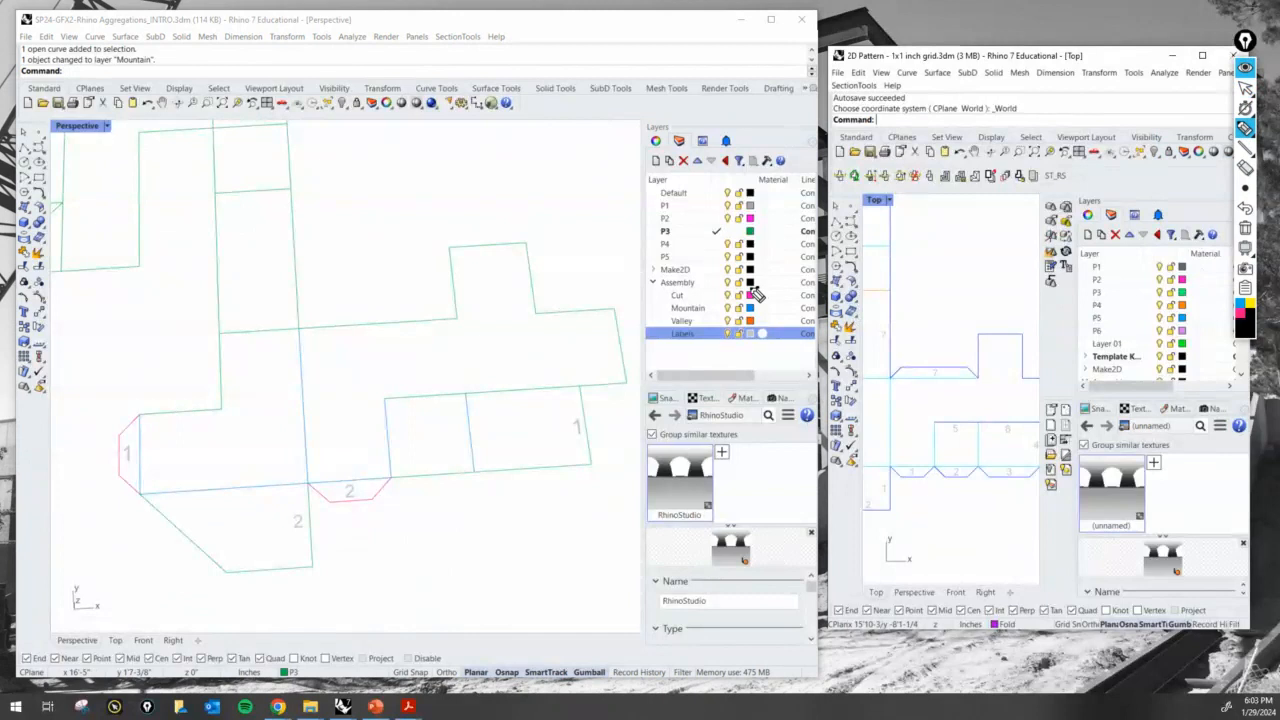
mouse_move(757, 286)
left_mouse_down()
mouse_move(736, 318)
mouse_move(763, 302)
left_mouse_up()
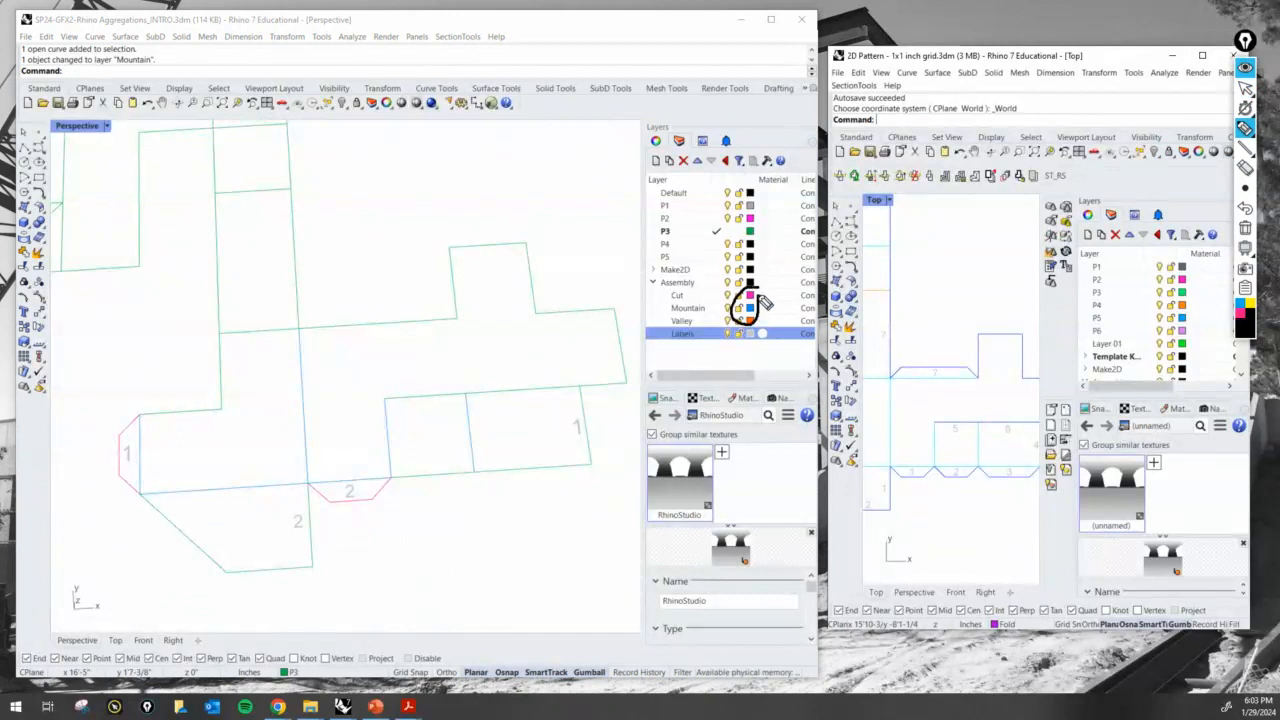
left_click(1245, 228)
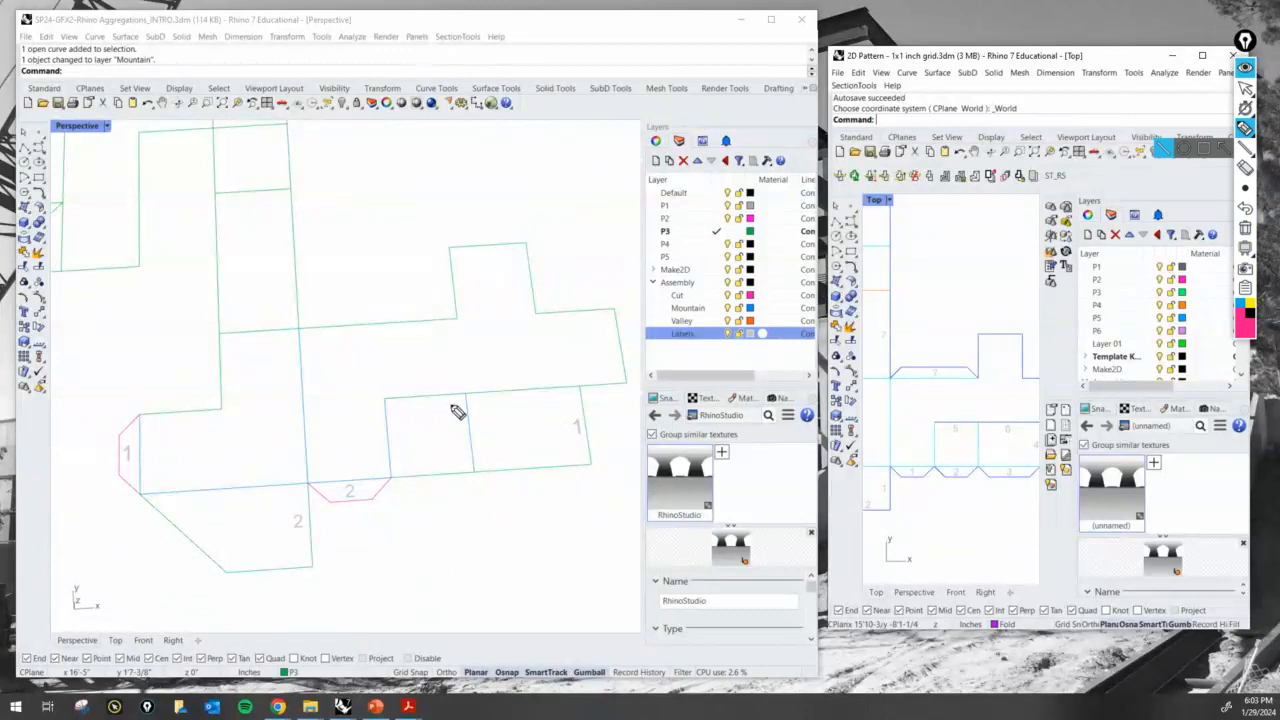
mouse_move(483, 203)
left_mouse_down()
mouse_move(486, 240)
mouse_move(497, 236)
left_mouse_up()
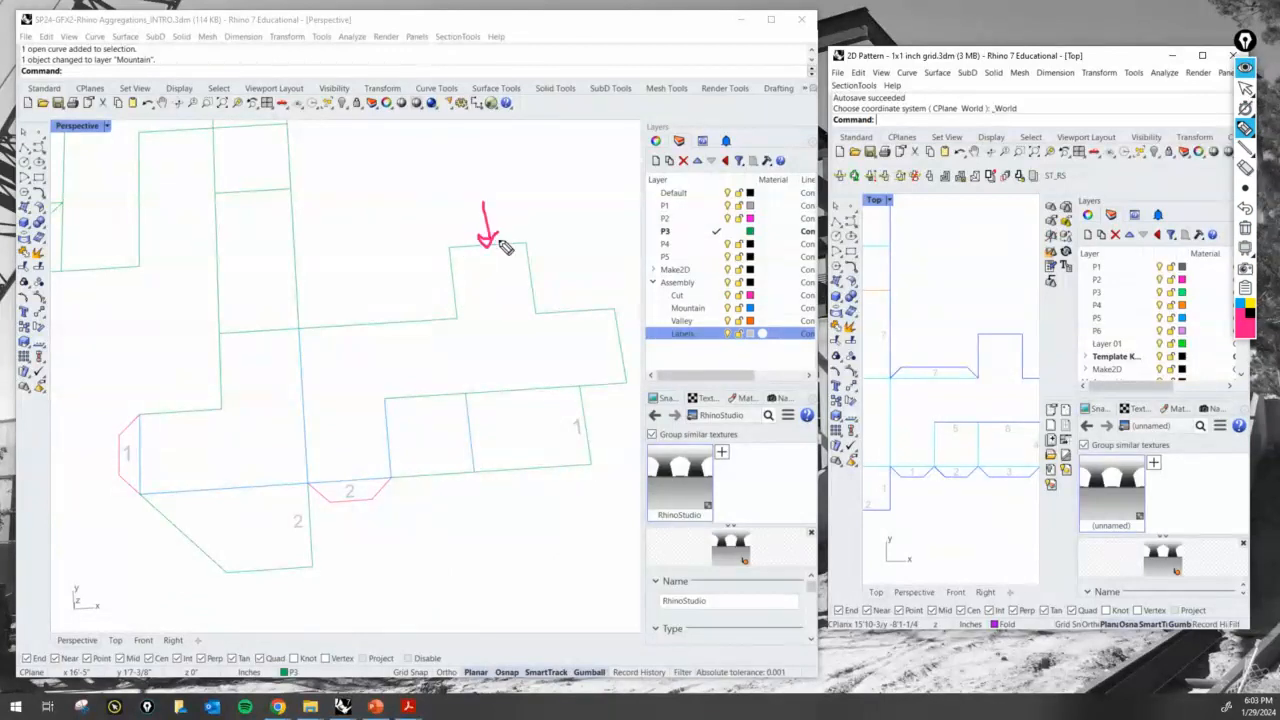
mouse_move(758, 292)
left_mouse_down()
mouse_move(748, 320)
mouse_move(762, 292)
left_mouse_up()
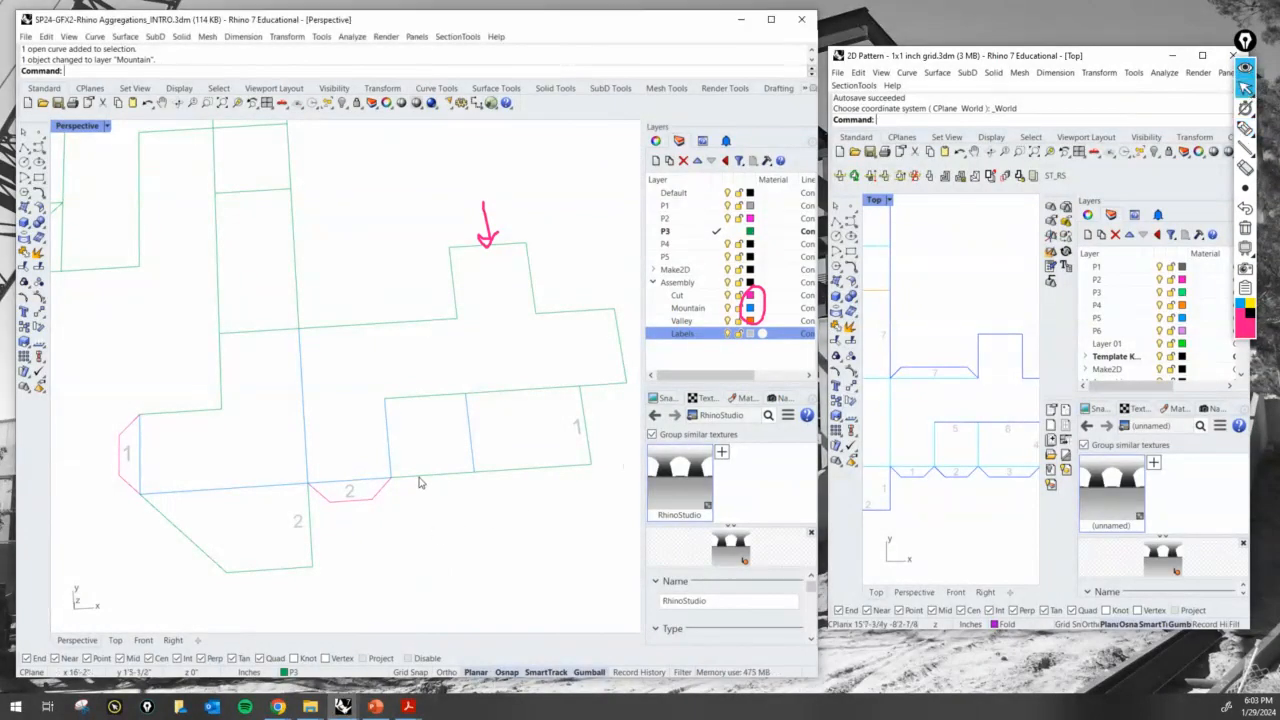
- Copy the 2 glue tab with its label onto the adjoining edge, placing it from corner to corner
key("Return")
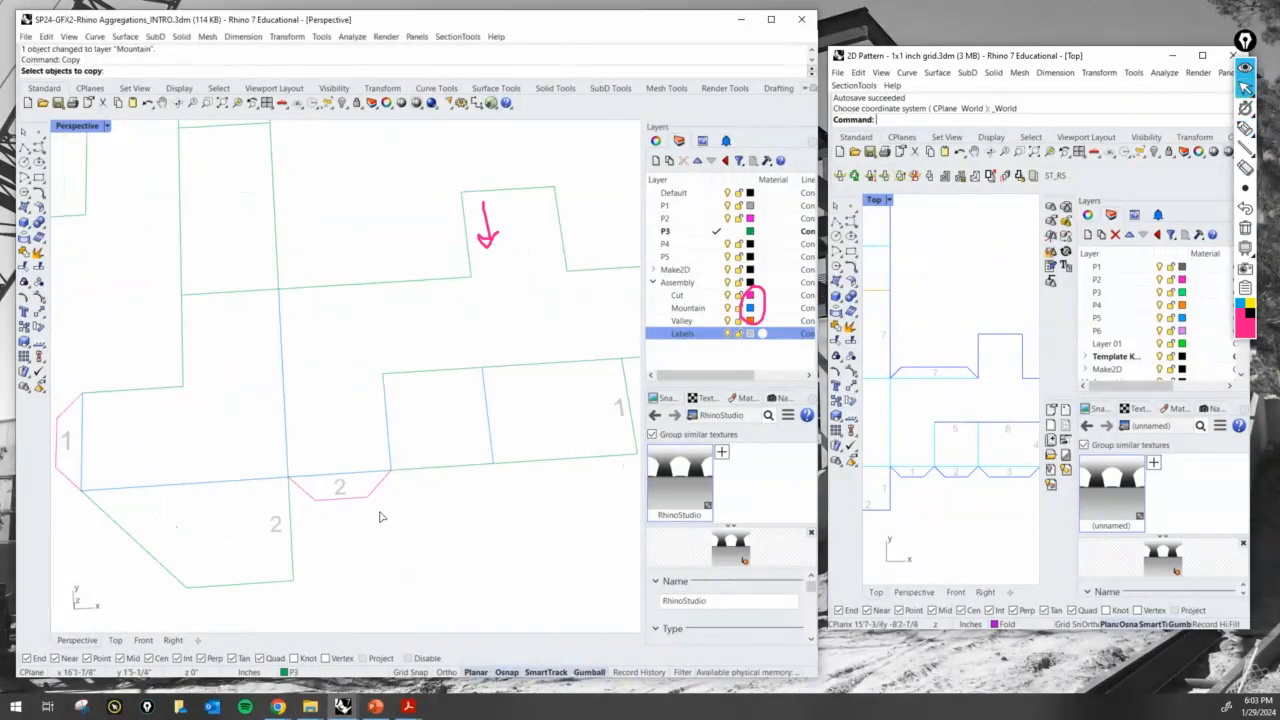
scroll(380, 517, "up", 1)
left_click_drag(386, 520, 285, 481)
key("Return")
left_click(285, 481)
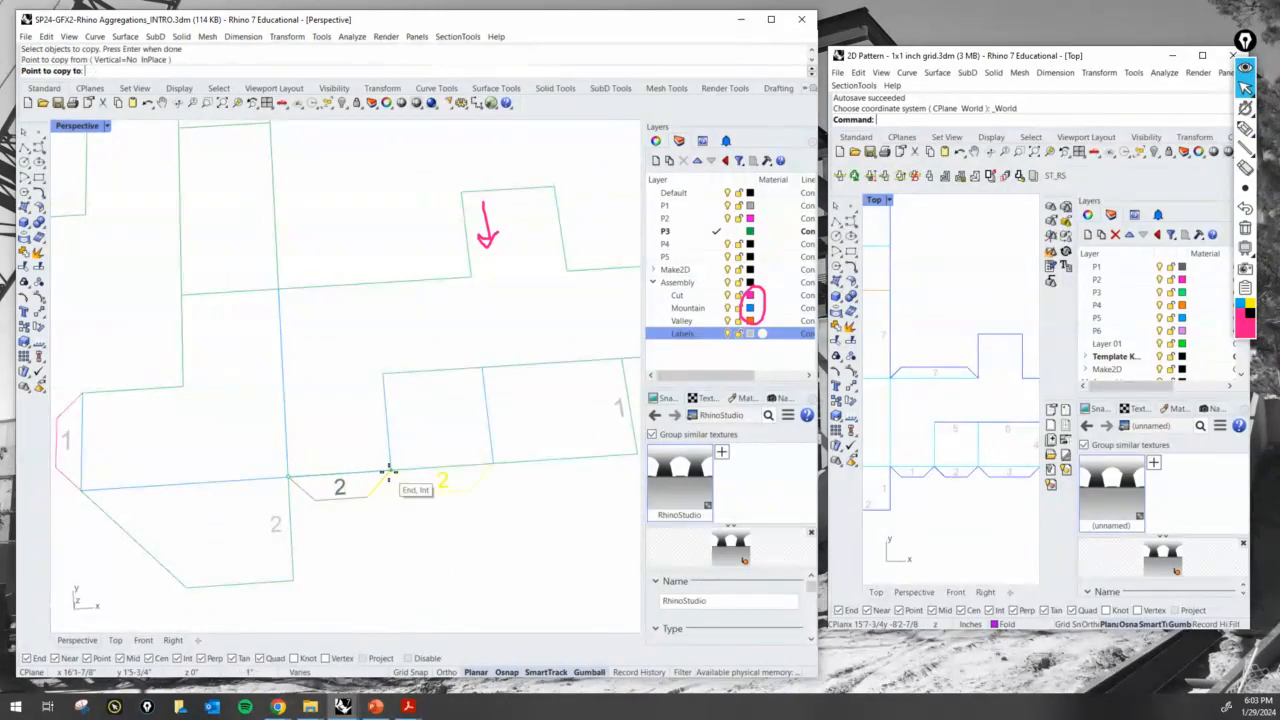
left_click(389, 471)
scroll(389, 471, "down", 2)
key("Return")
scroll(420, 488, "up", 2)
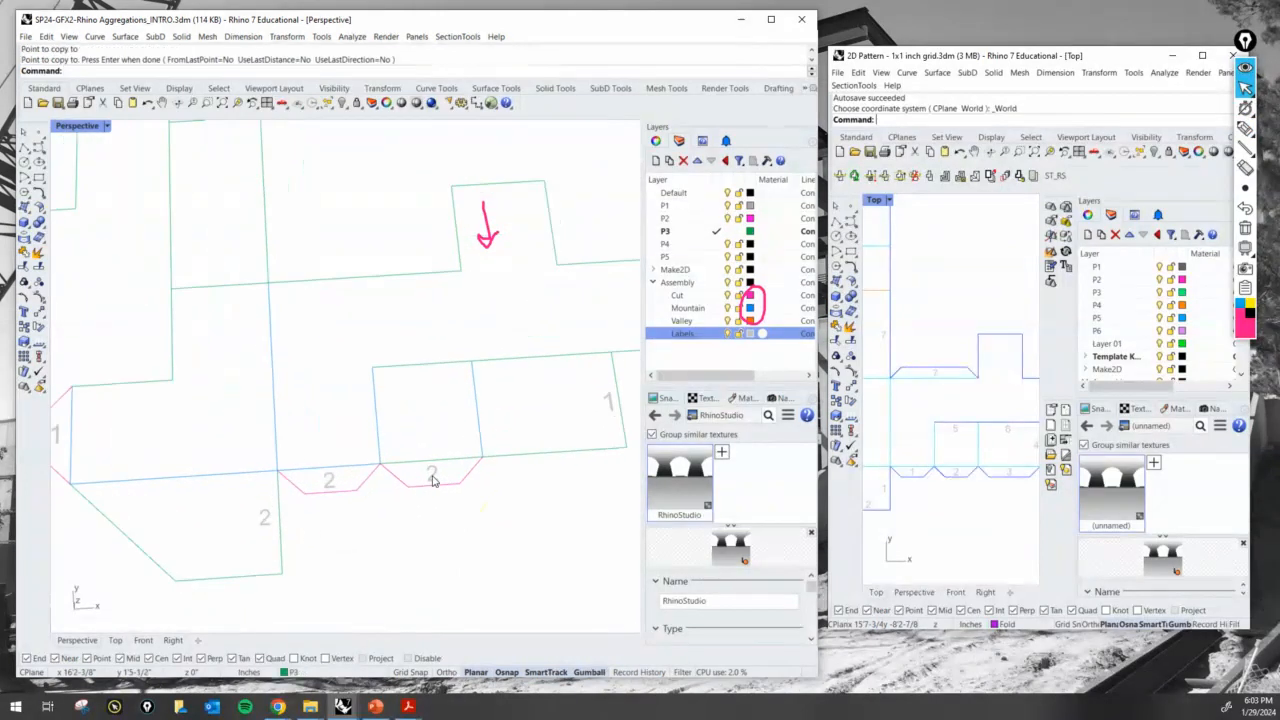
- Change the copied glue tab's label text to 3
double_click(430, 476)
type("3")
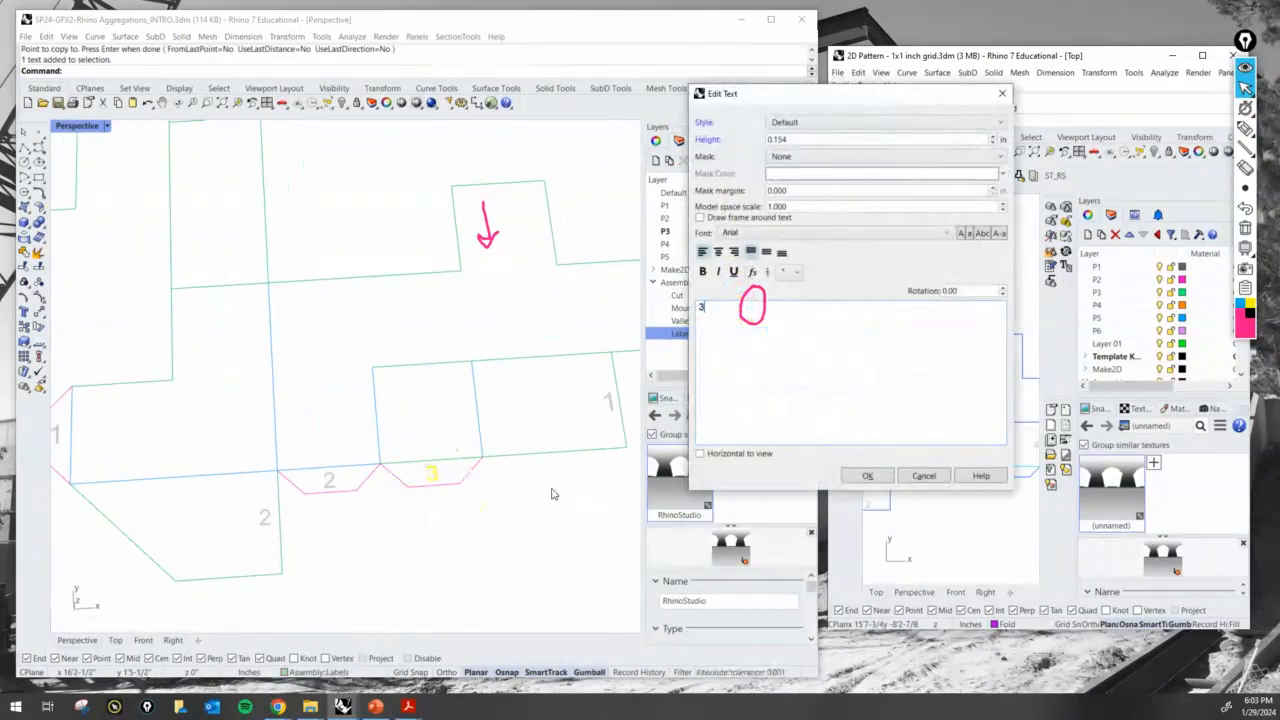
key("Return")
- Compare the 3 tab's edge with its matching edge on the folded P3 model, marking both temporarily with the screen pen
scroll(565, 491, "down", 3)
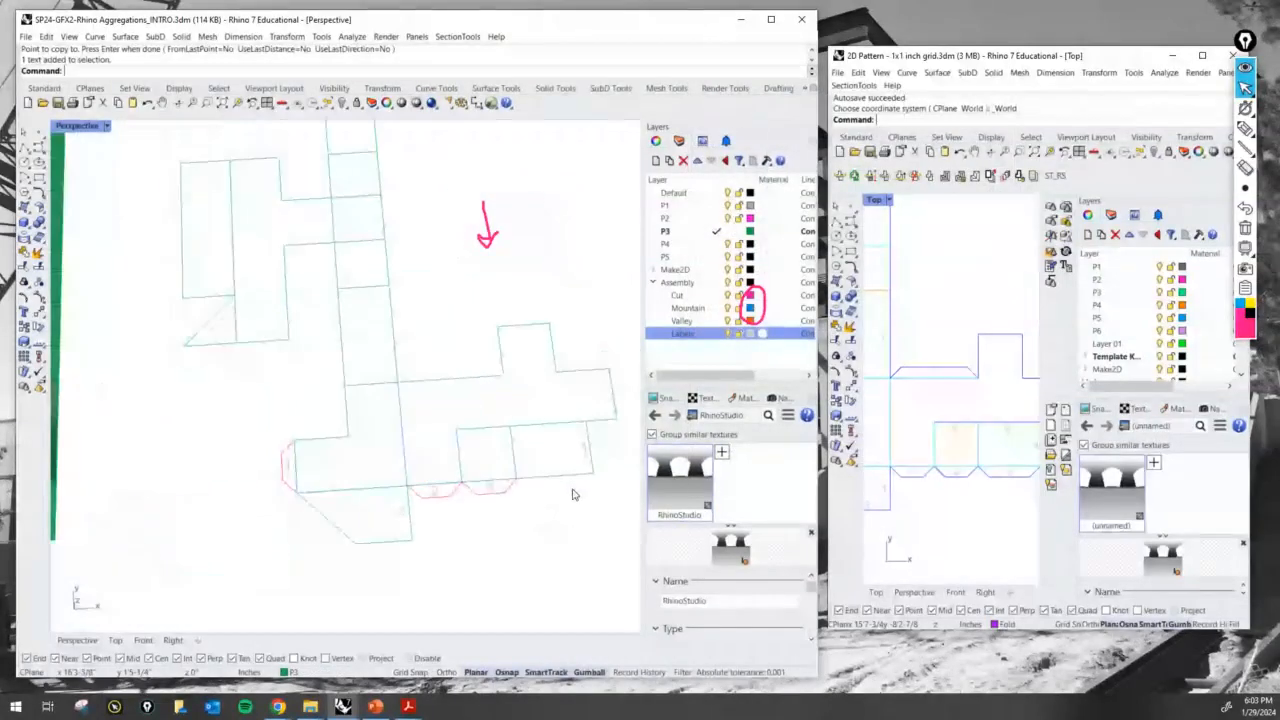
right_click_drag(558, 489, 466, 486)
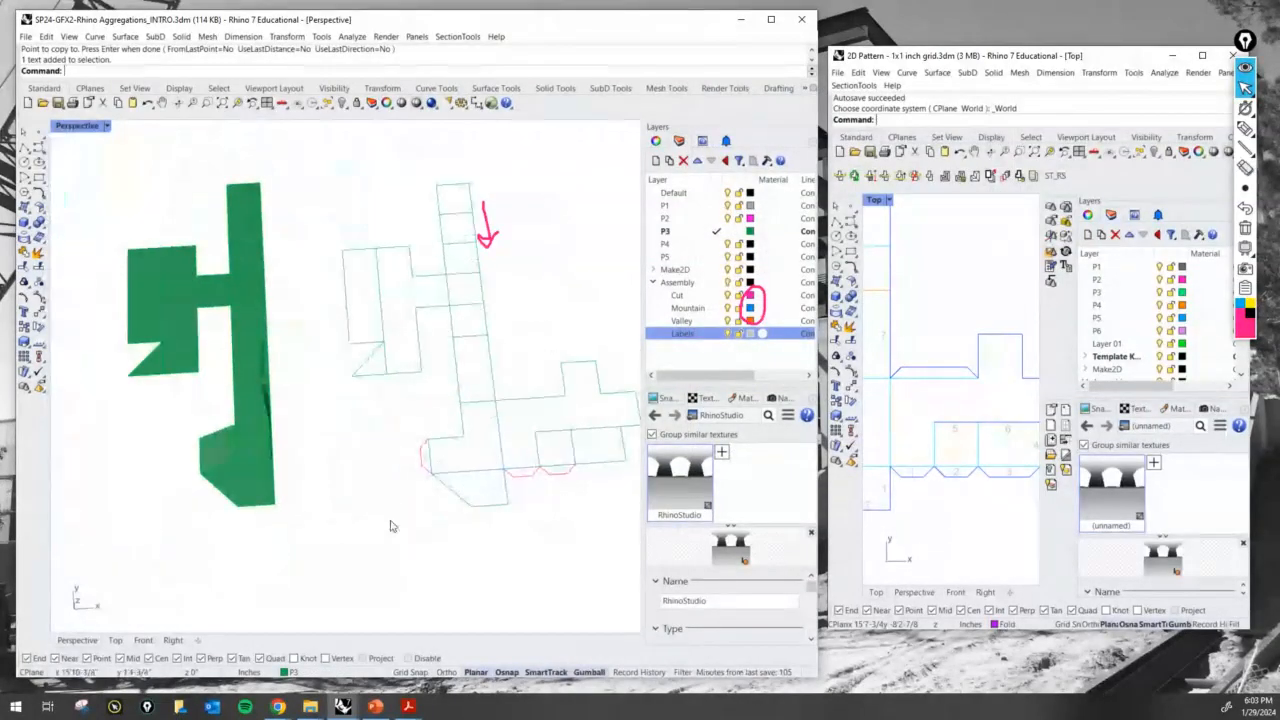
right_click_drag(391, 523, 436, 506)
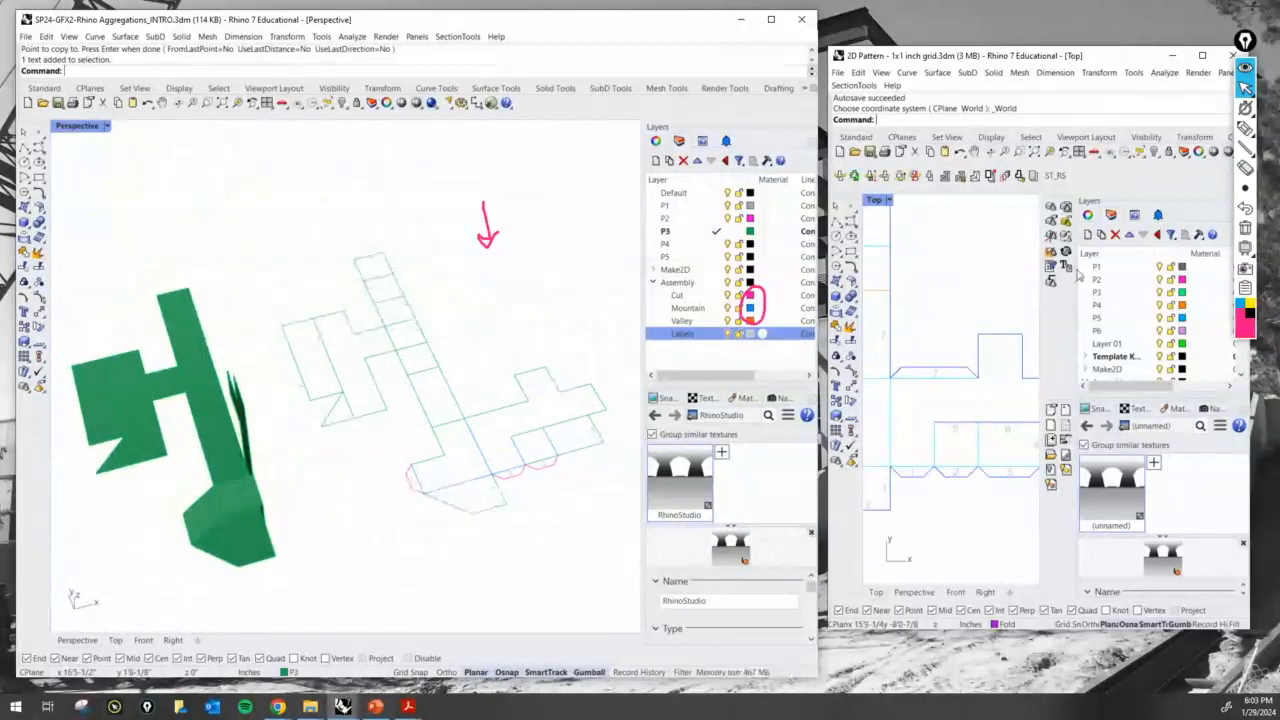
left_click(1242, 232)
left_click(1244, 129)
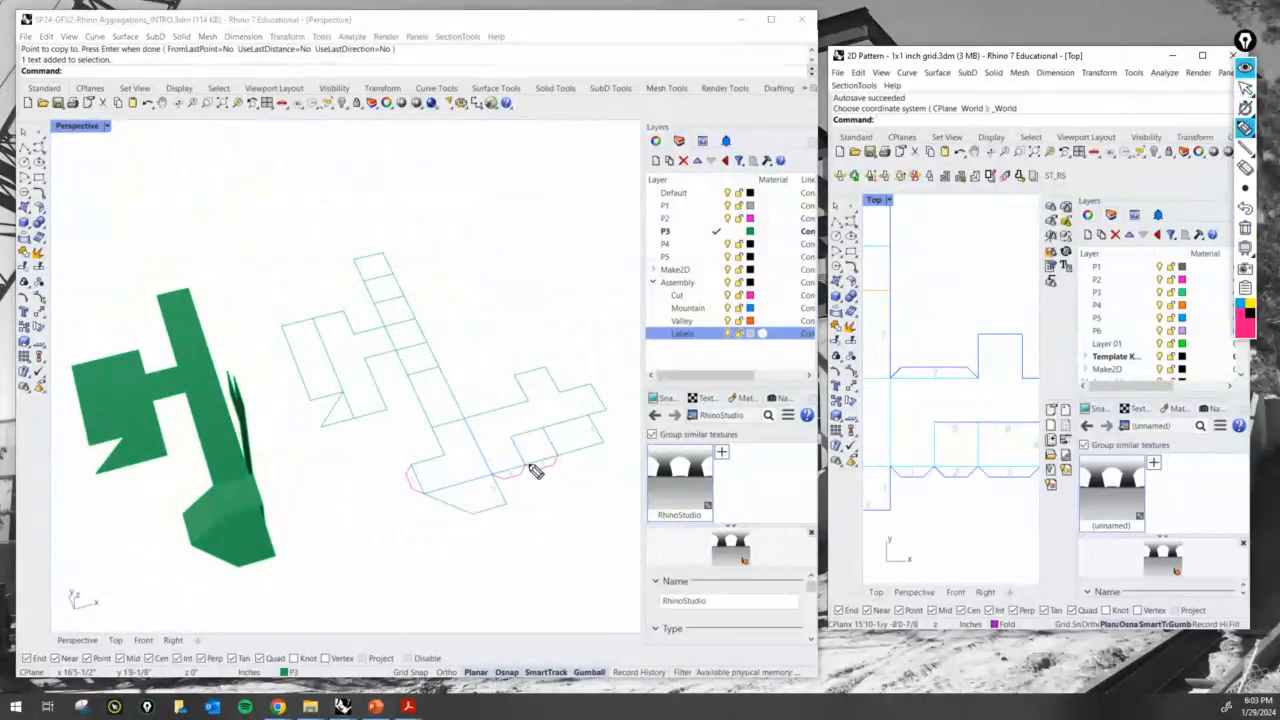
left_click_drag(528, 466, 547, 465)
left_click_drag(224, 518, 258, 515)
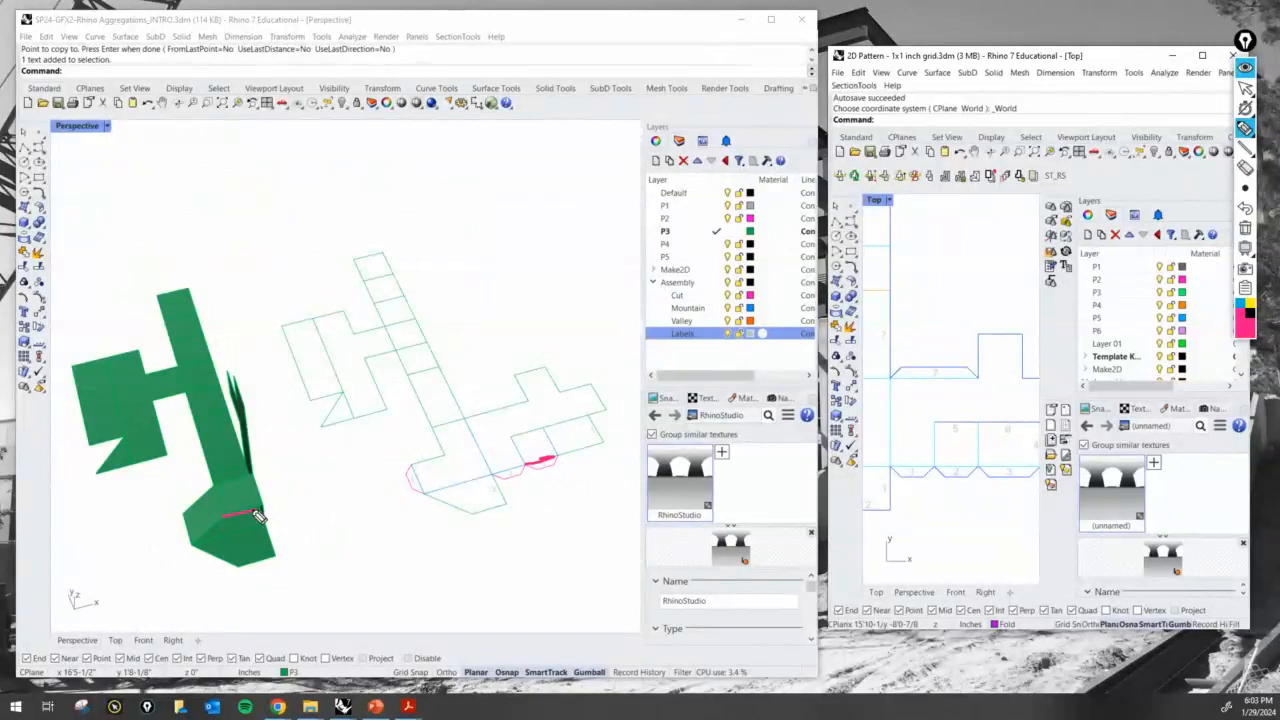
left_click_drag(242, 567, 277, 557)
left_click(1245, 228)
left_click(1245, 88)
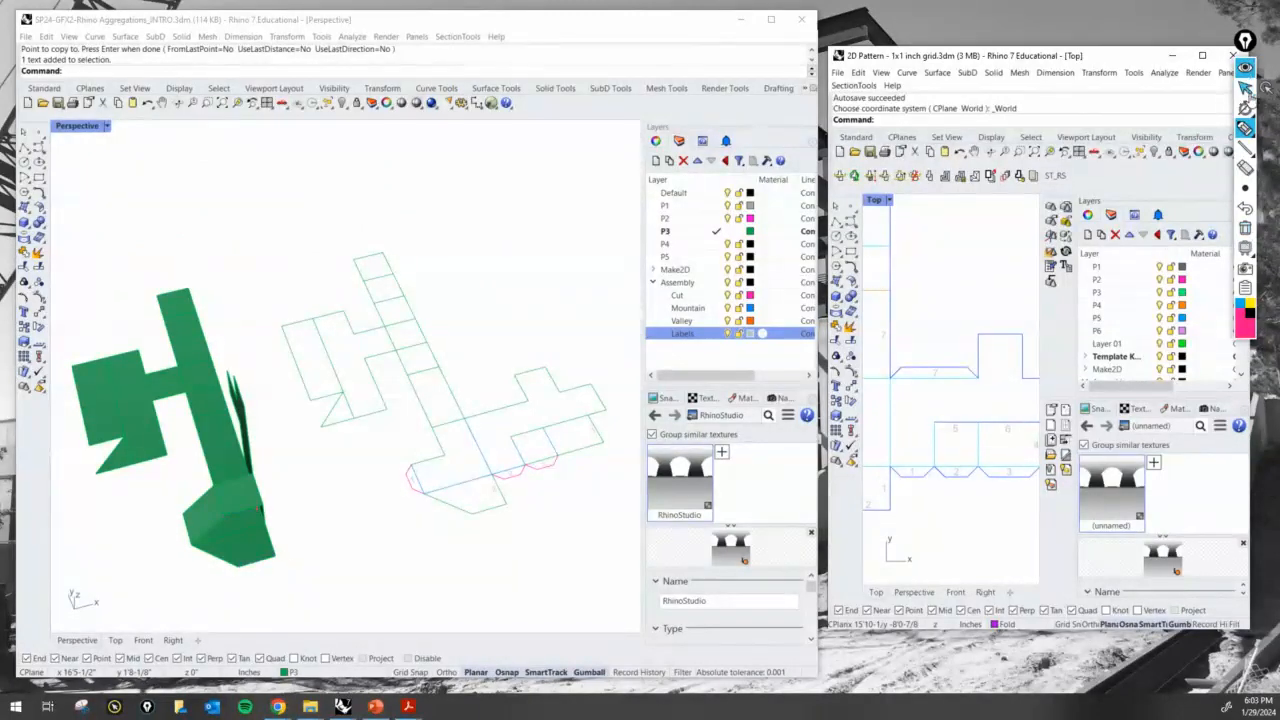
- Copy the 3 label from its glue tab to just inside the lower flap's bottom edge
scroll(596, 548, "up", 6)
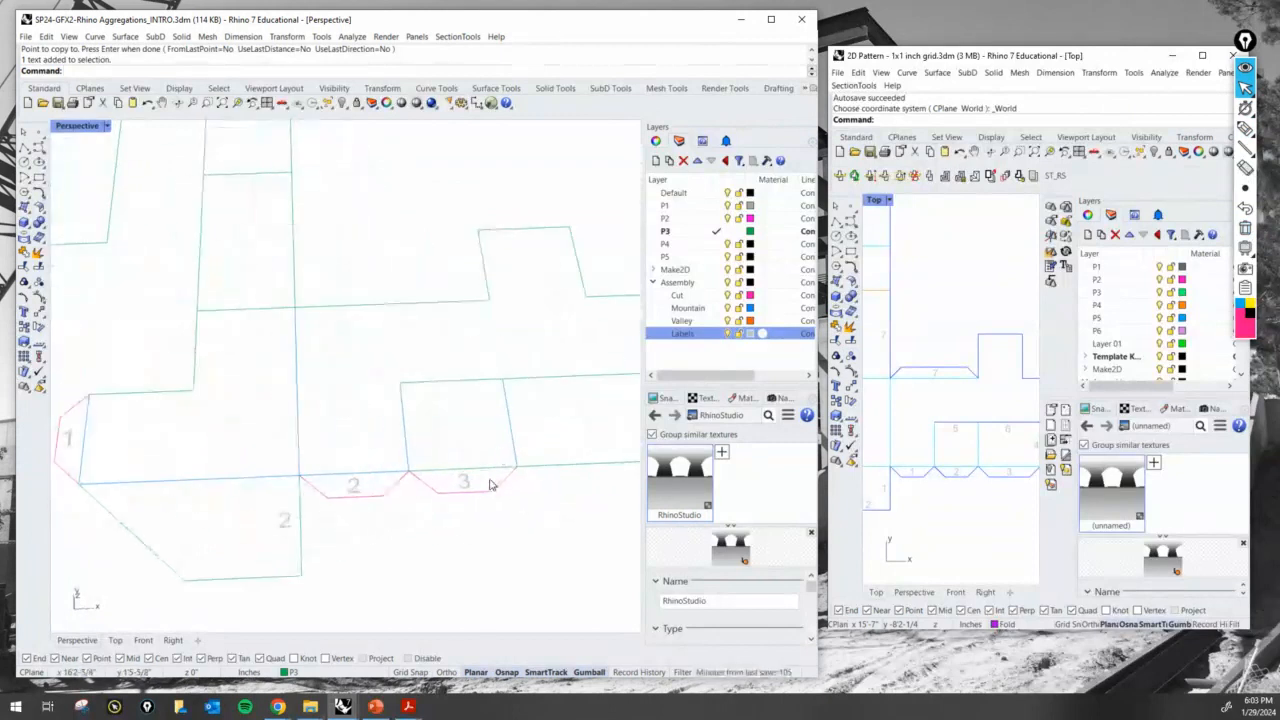
key("Return")
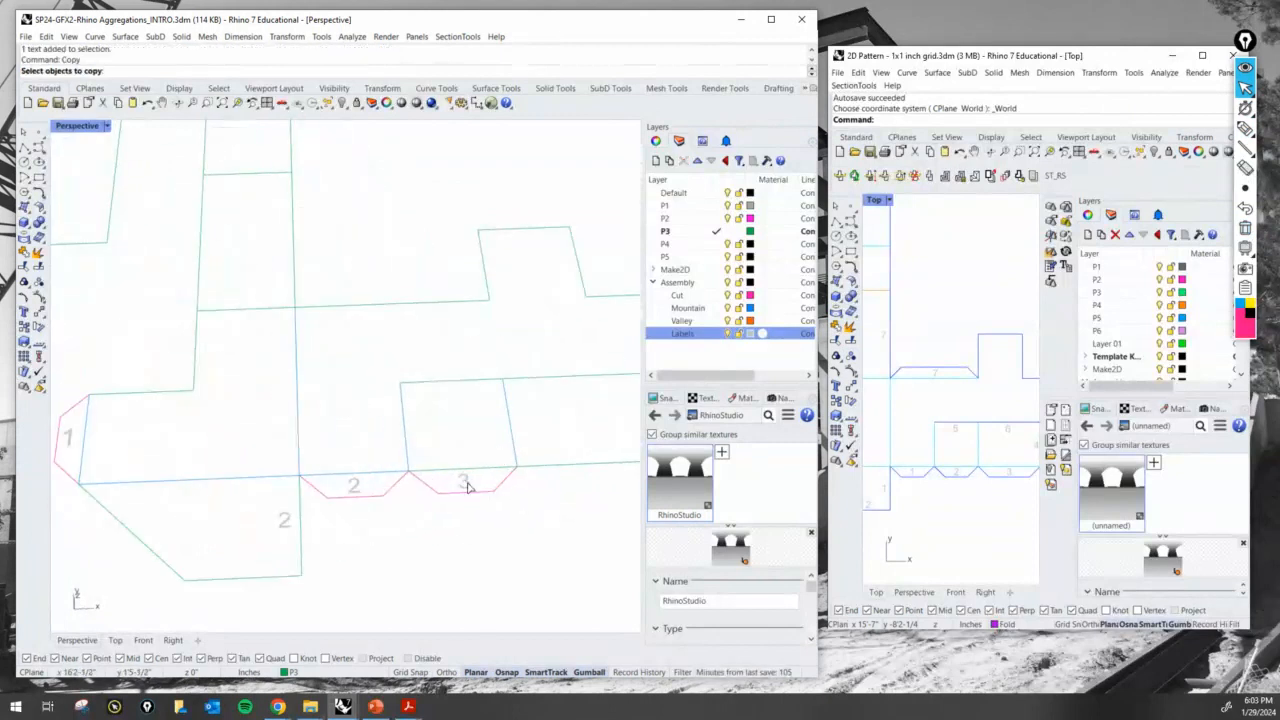
left_click(466, 484)
key("Return")
left_click(478, 524)
right_click_drag(266, 603, 318, 533, "shift")
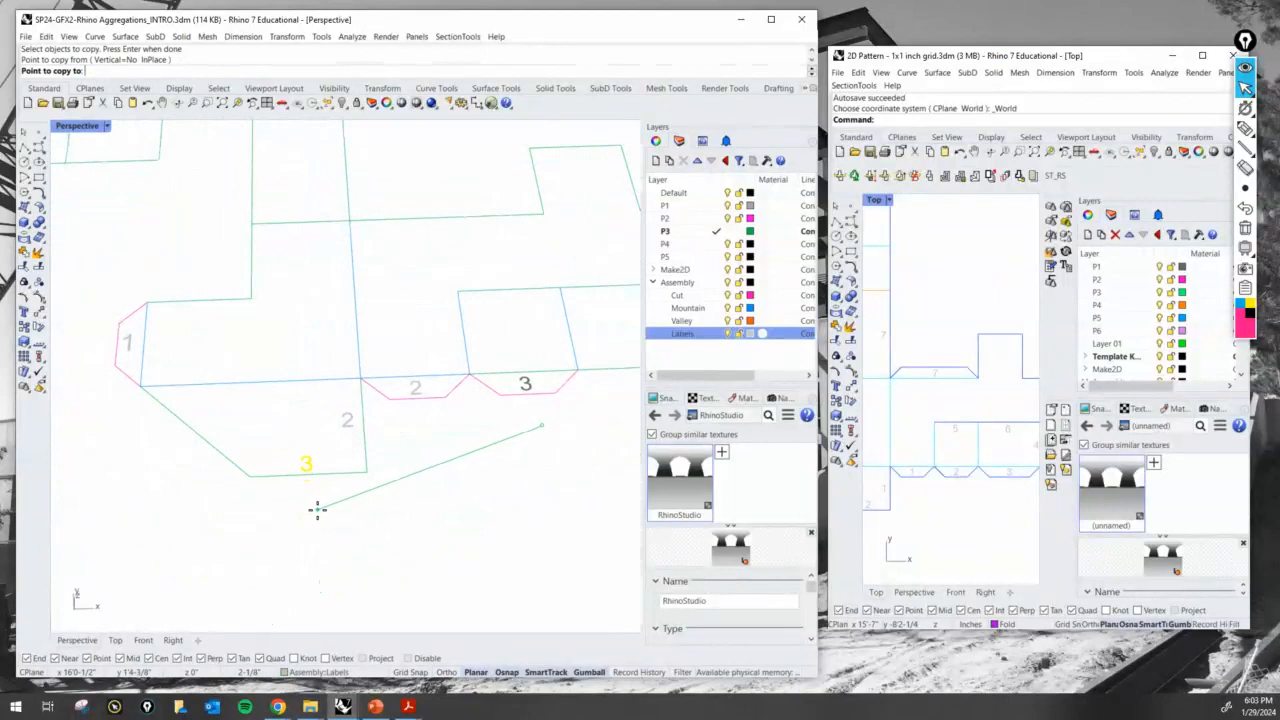
left_click(317, 510)
scroll(317, 510, "down", 8)
key("Return")
scroll(445, 434, "up", 8)
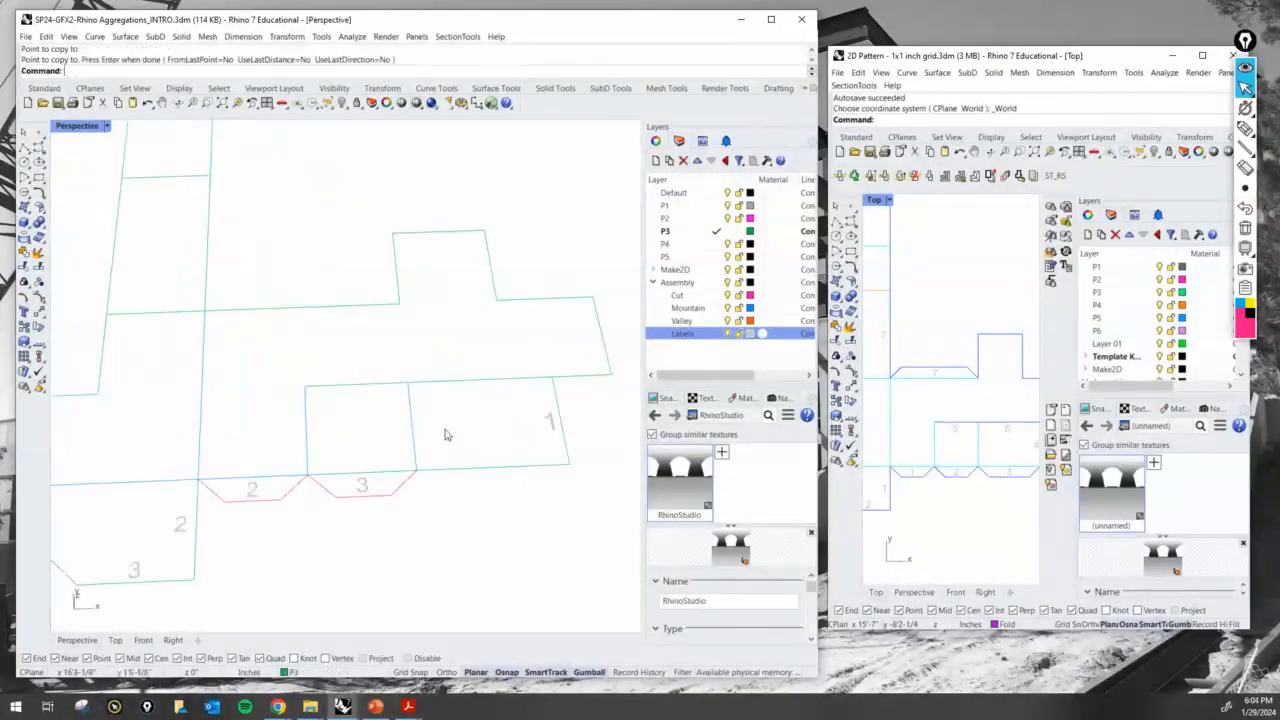
type("Copy")
key("Return")
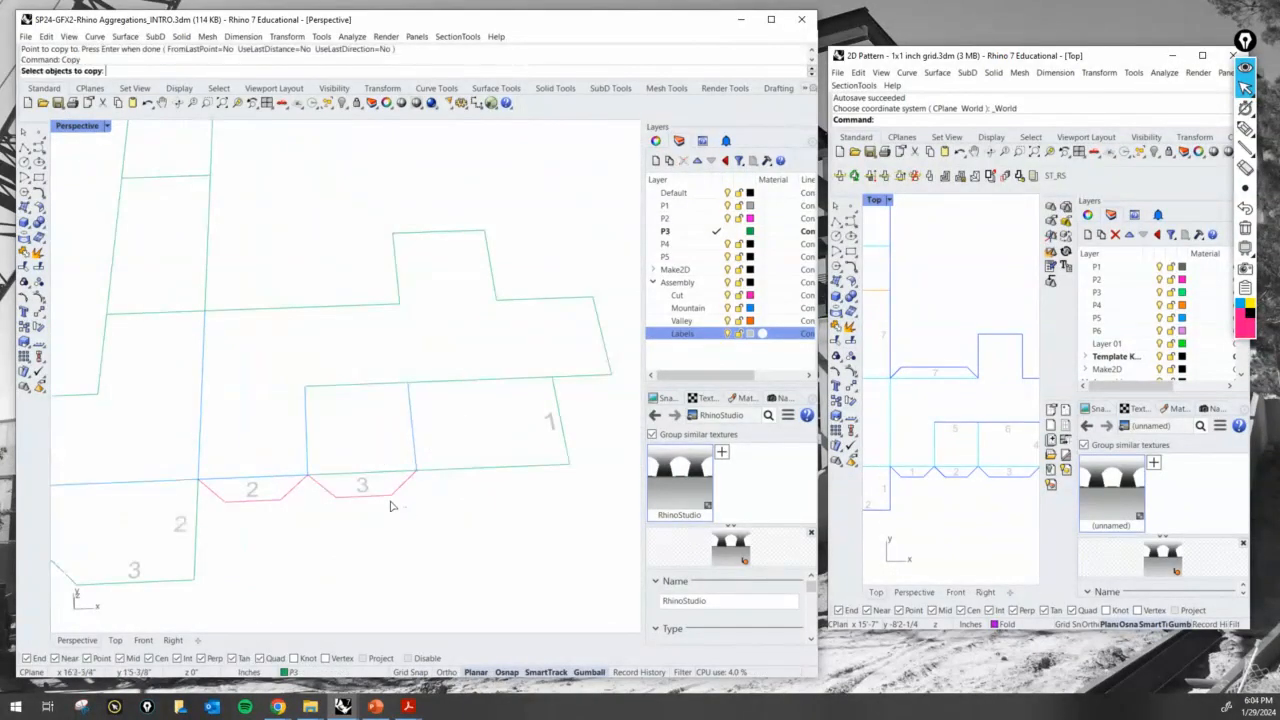
left_click(345, 486)
key("Return")
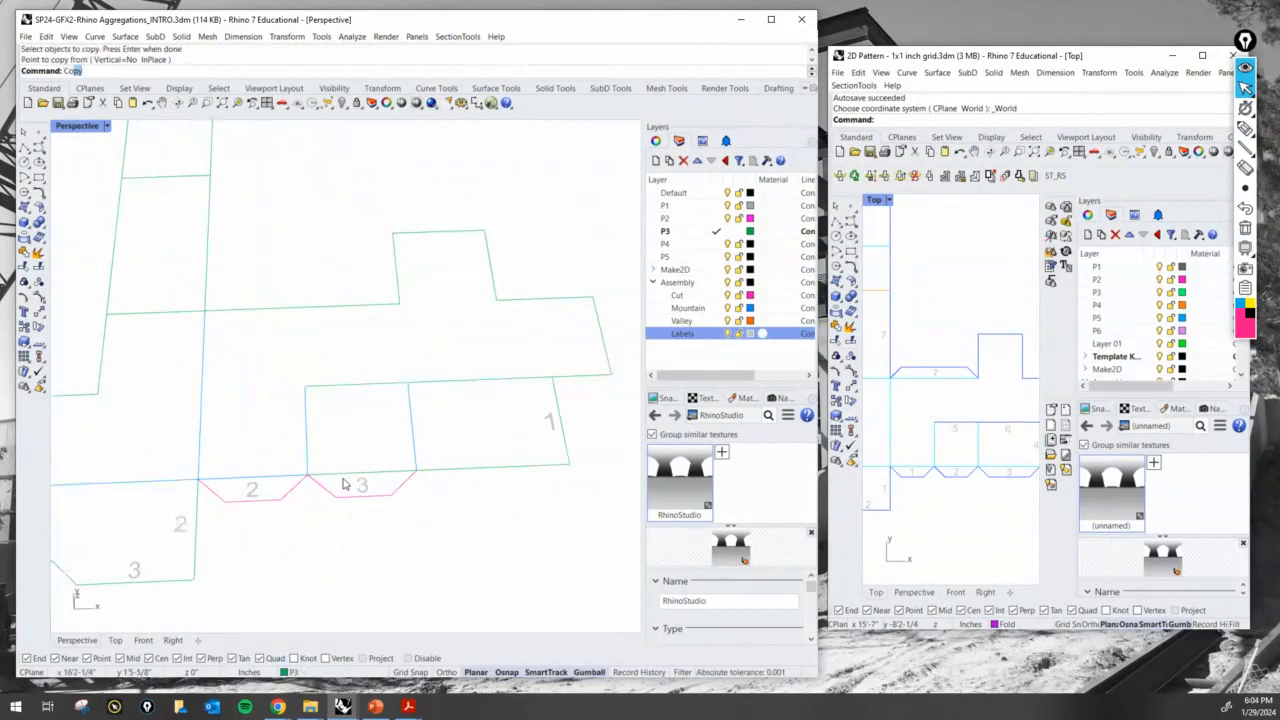
- Copy the 3 glue tab with its label onto the next edge of the strip, starting at the tab's end corner
key("Return")
left_click_drag(423, 550, 320, 484)
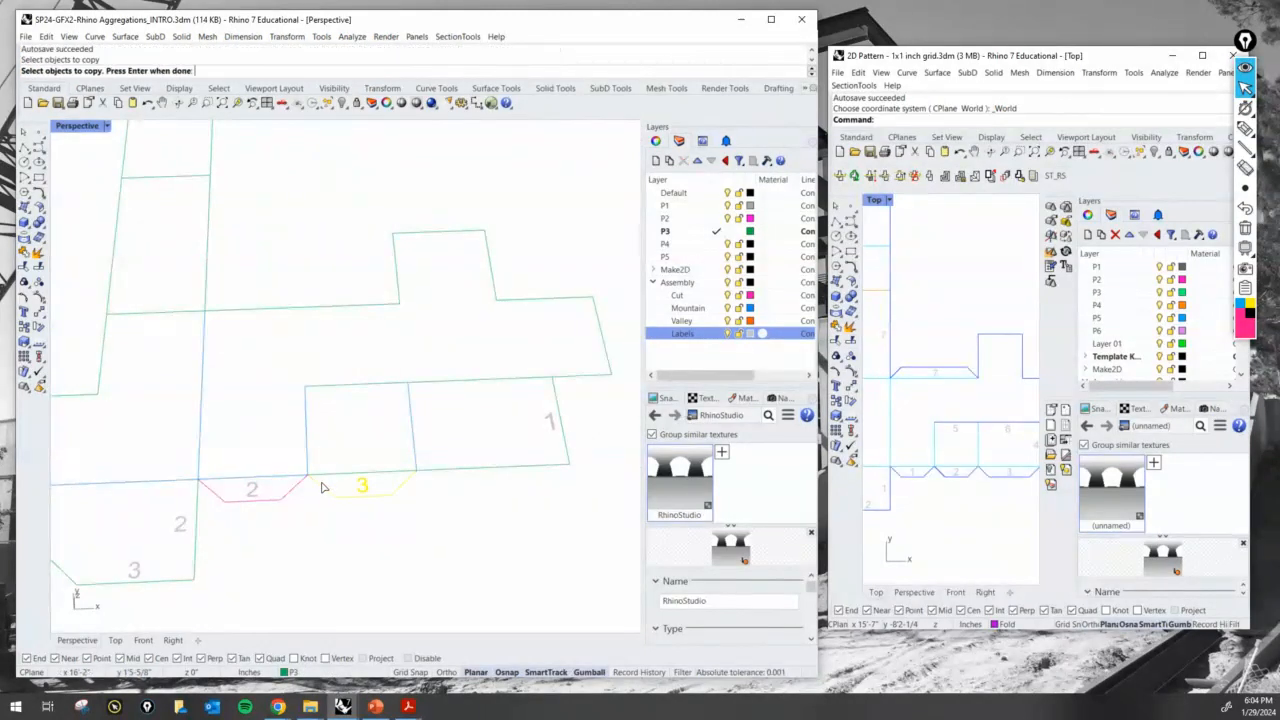
key("Return")
left_click(309, 474)
left_click(416, 471)
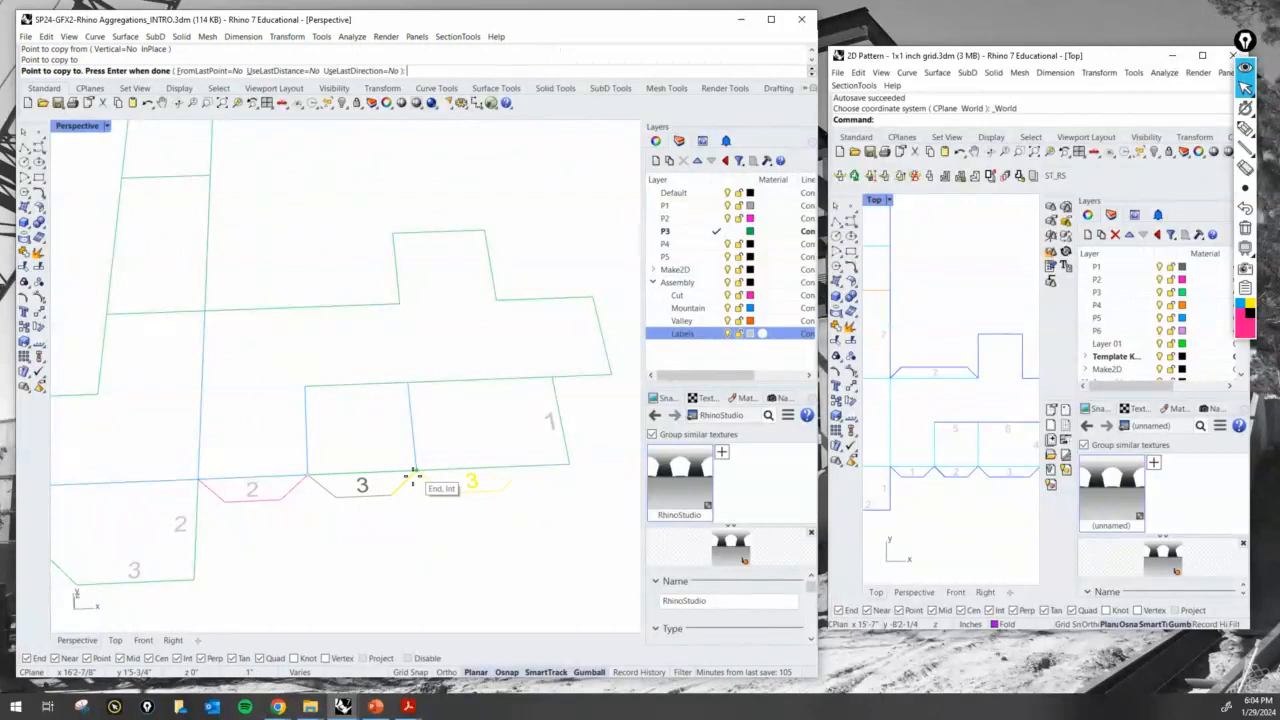
key("Return")
- Move the slanted end line of the newly copied glue tab to the outer corner of the strip's last edge
type("m")
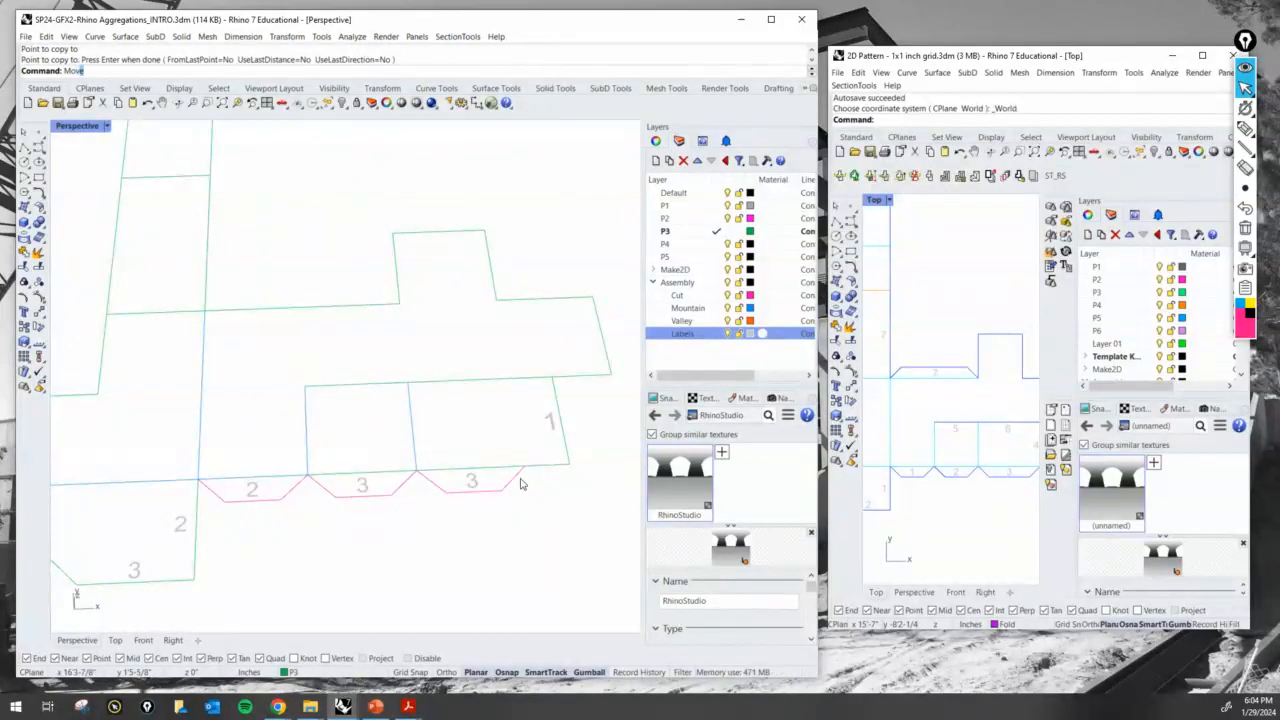
key("Return")
left_click(498, 468)
key("Escape")
key("Return")
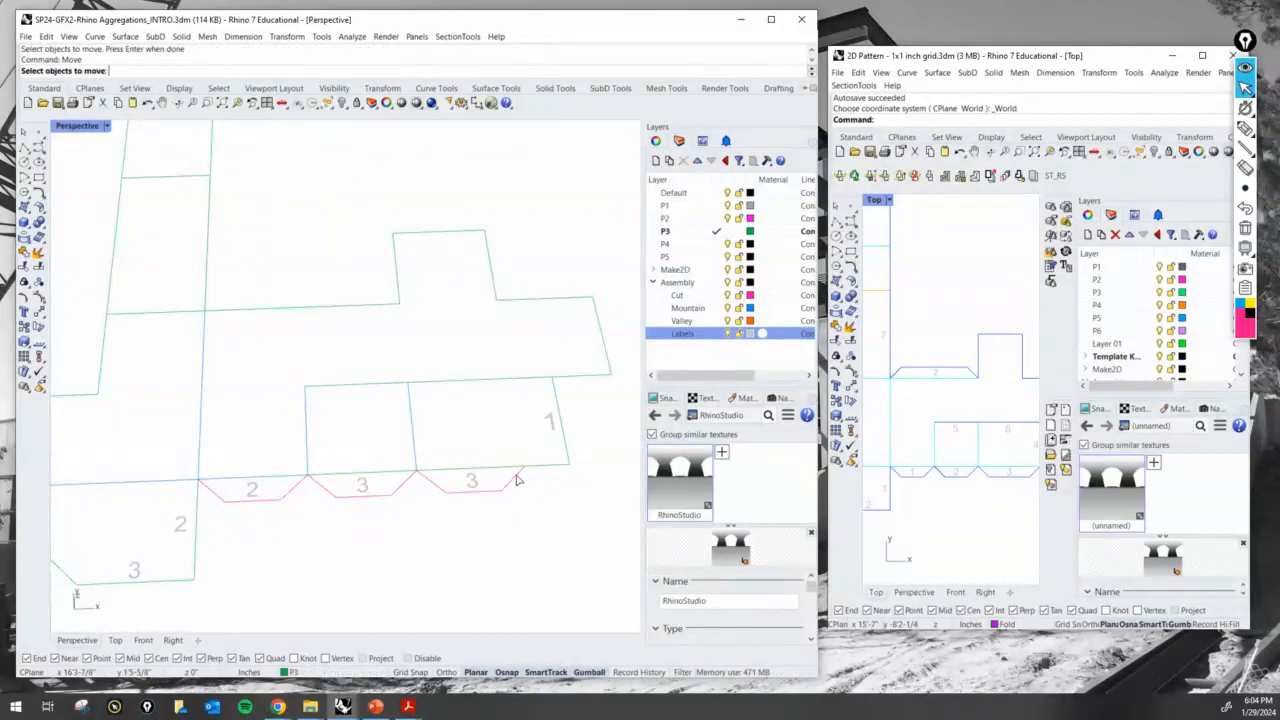
left_click(518, 477)
key("Return")
left_click(524, 468)
left_click(566, 468)
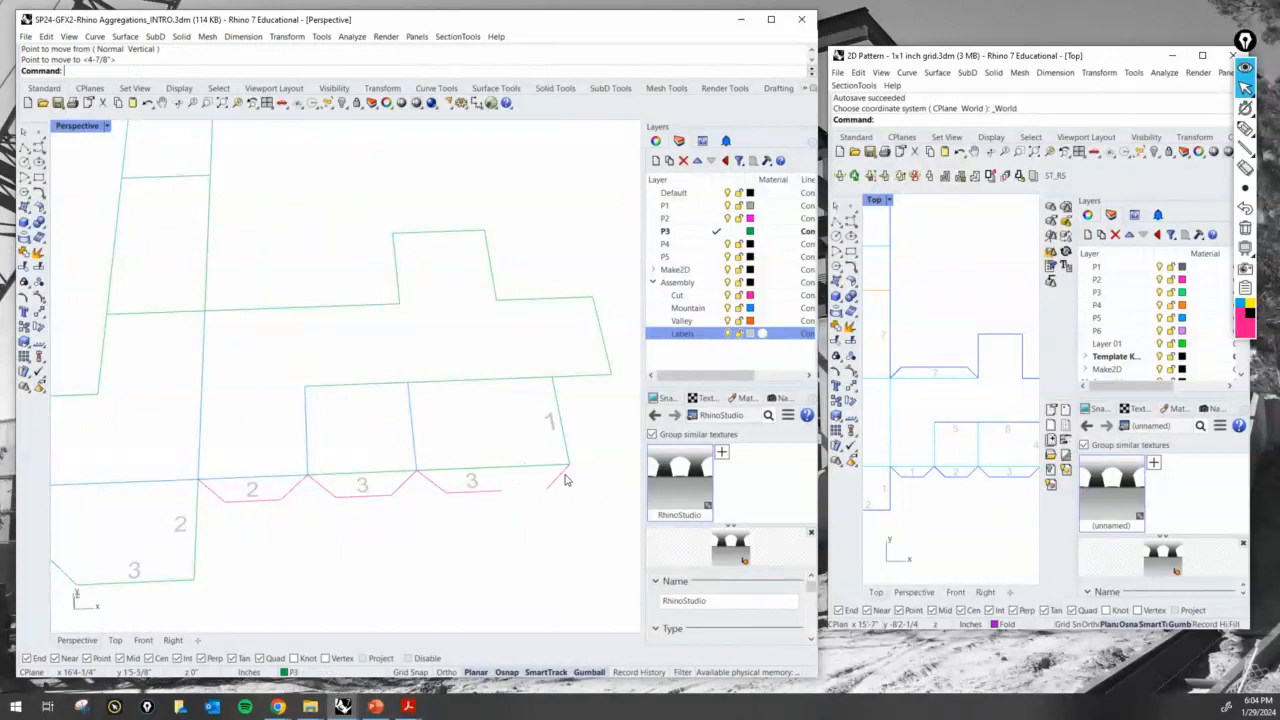
- Extend the new glue tab's long edge to meet the moved slanted line, using that line as the boundary
type("ex")
key("alt")
key("t")
key("Escape")
type("t")
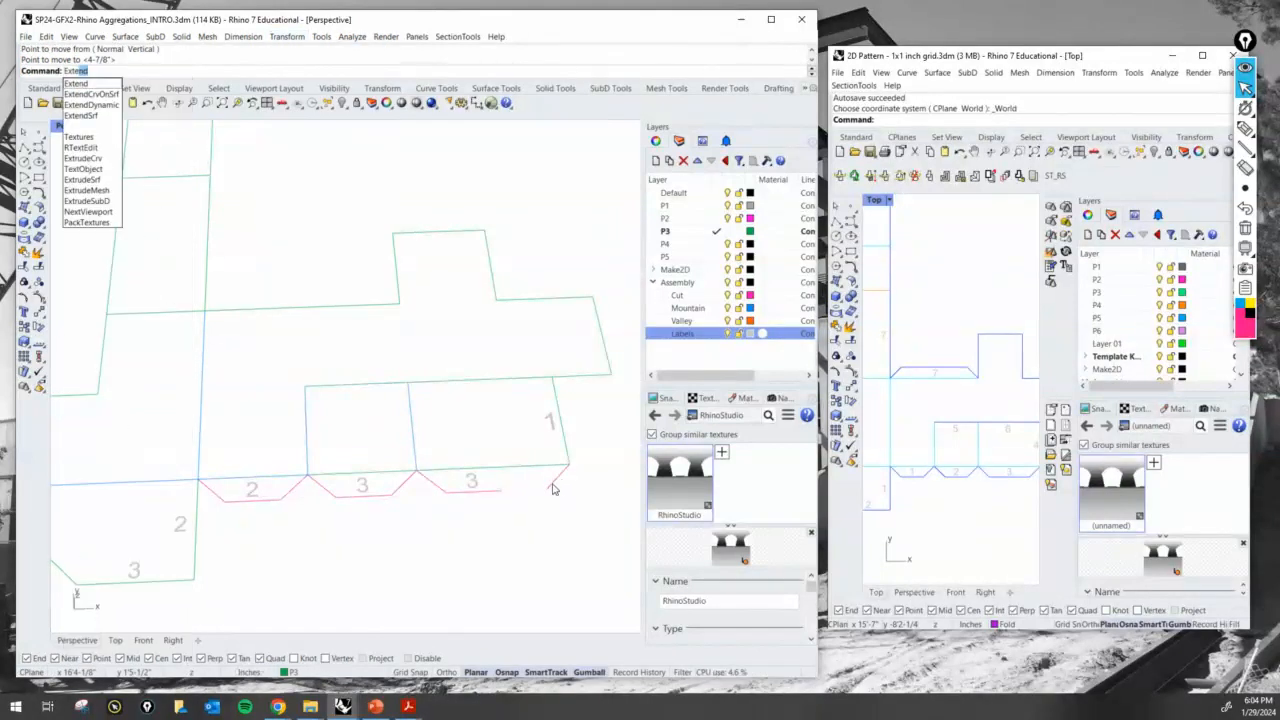
key("Return")
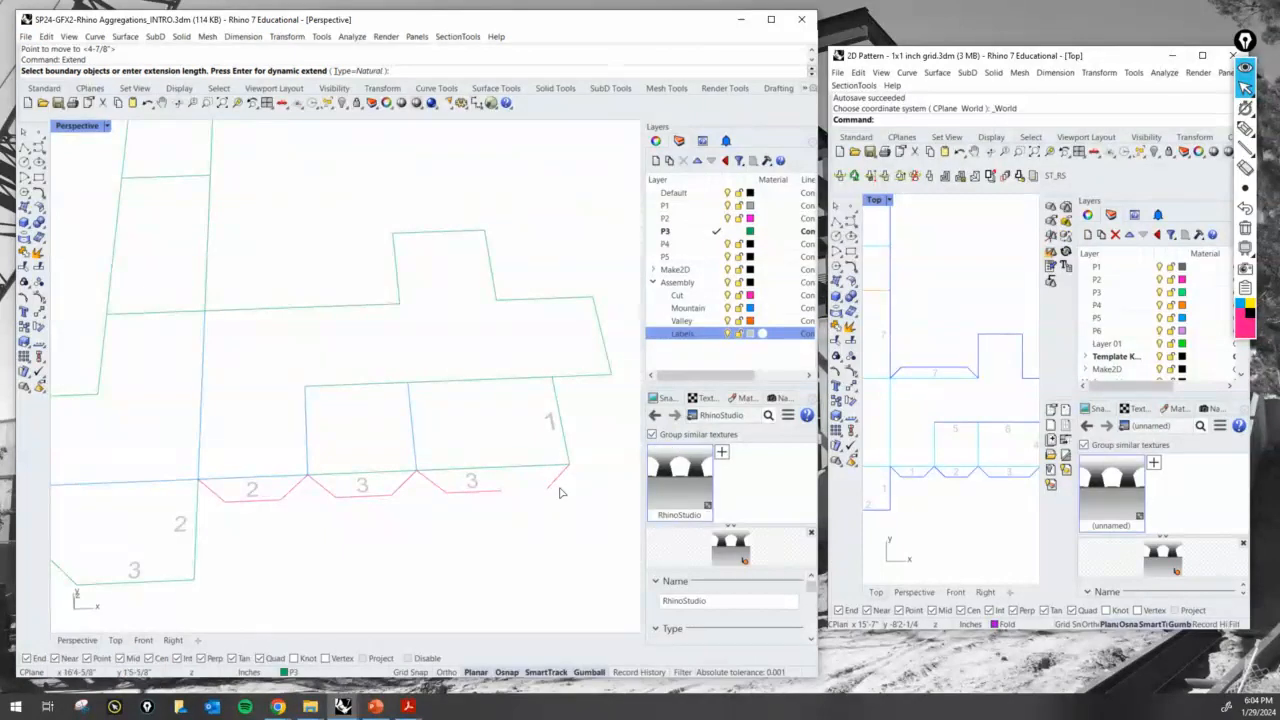
left_click(563, 482)
key("Return")
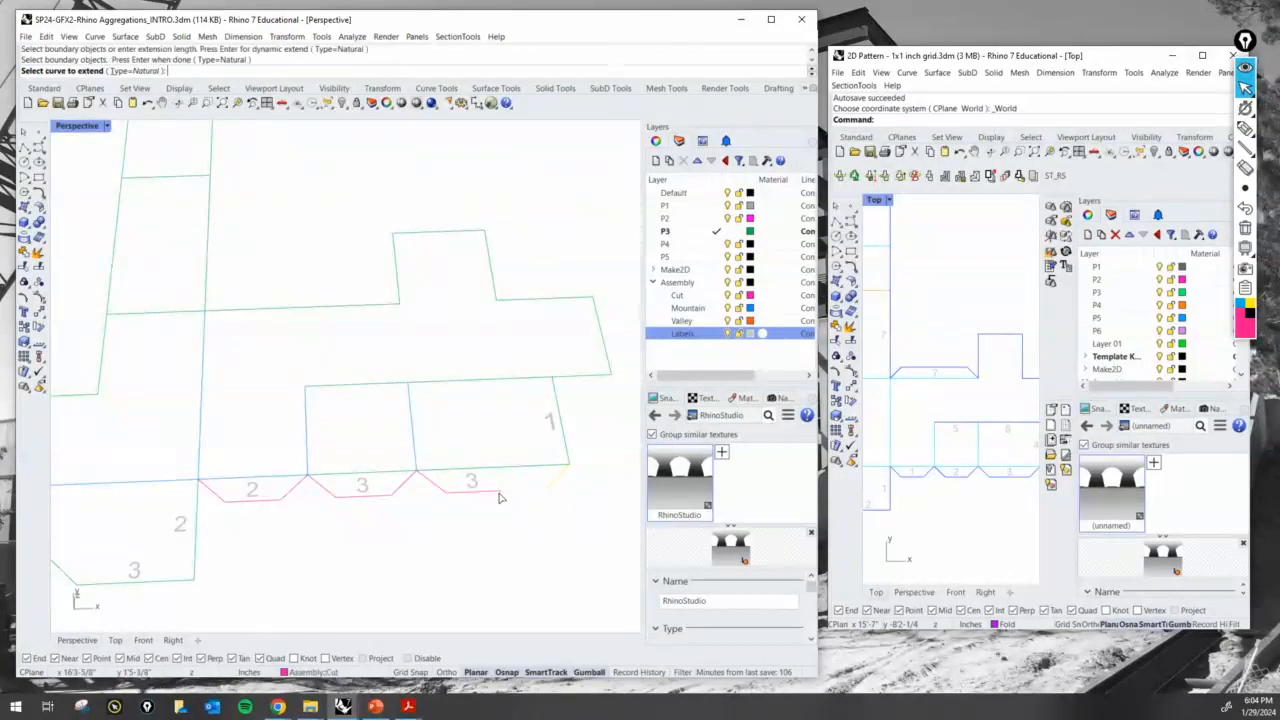
left_click(502, 494)
key("Return")
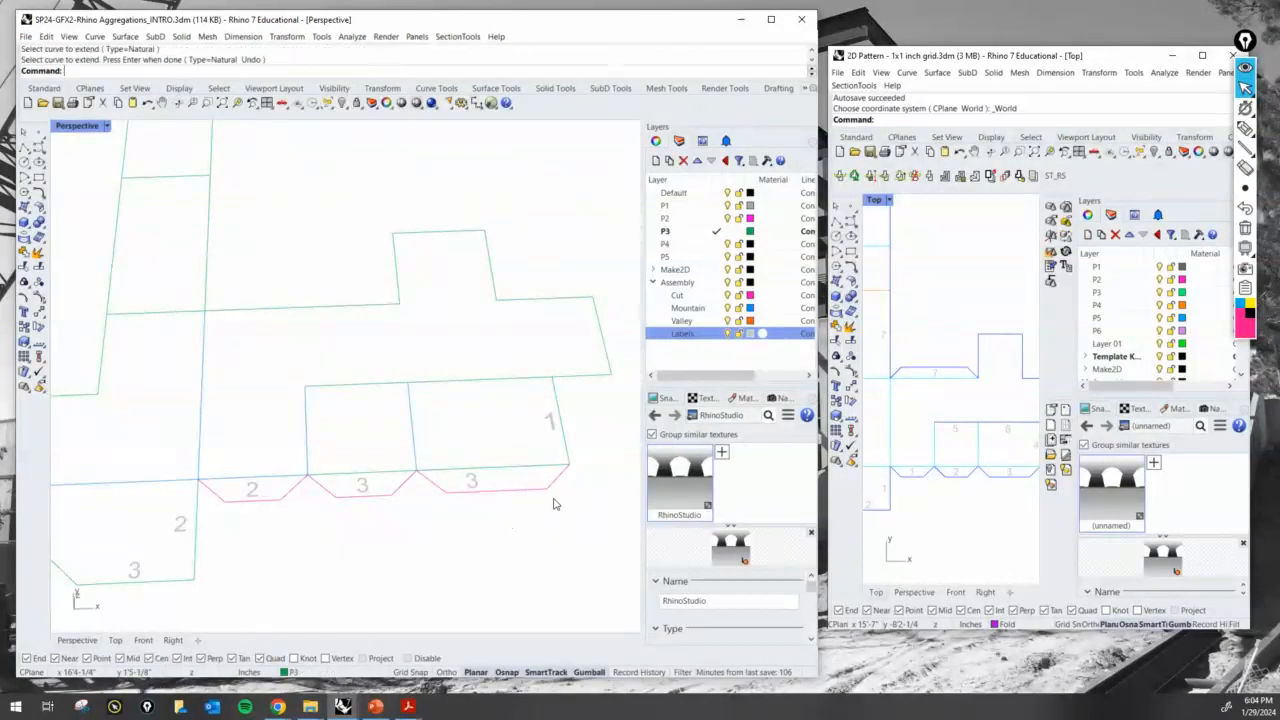
- Shift the label to the middle of the lengthened glue tab and change its text to 4
scroll(495, 468, "up", 3)
left_click(460, 490)
left_click_drag(491, 488, 508, 492)
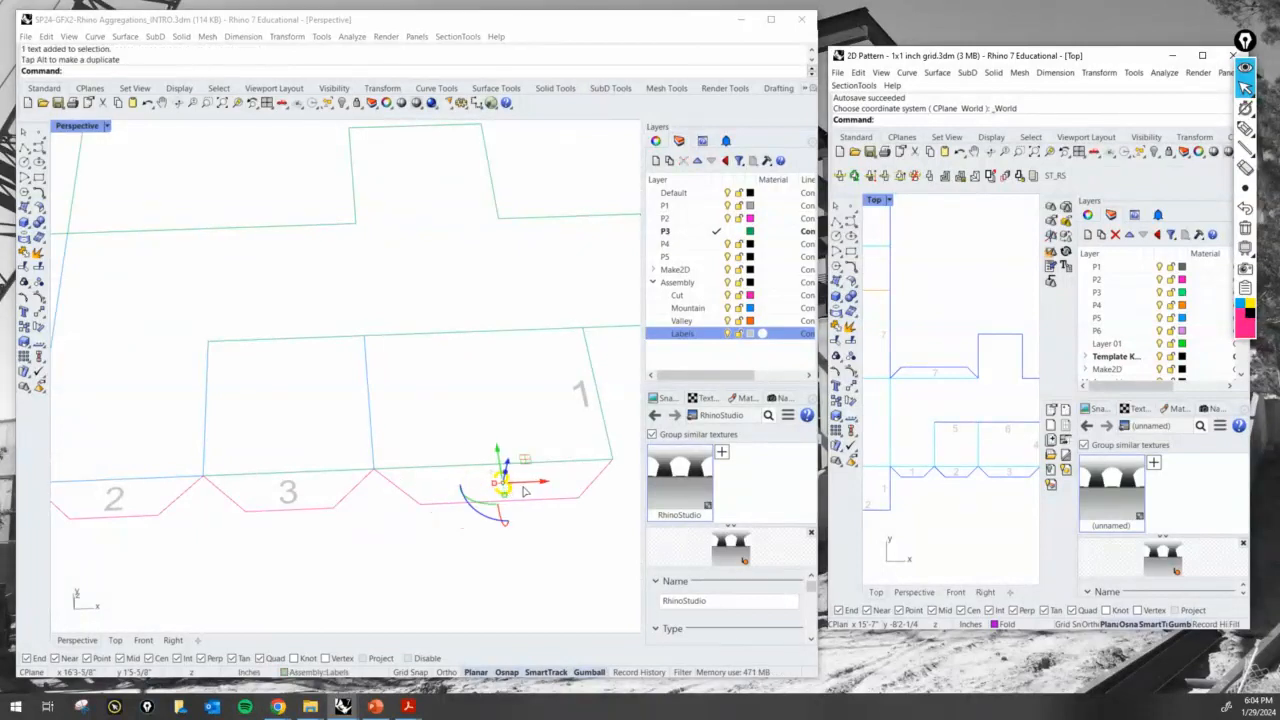
double_click(508, 492)
type("4")
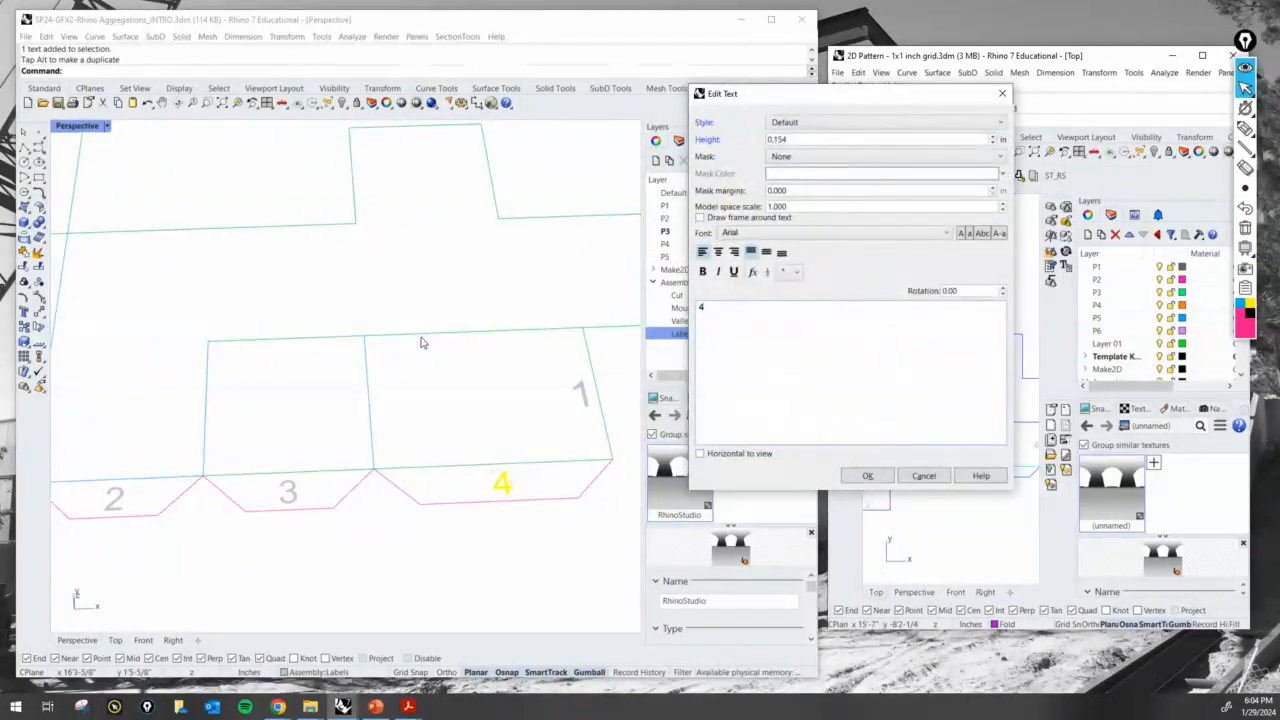
left_click(868, 475)
- Copy the 4 label from its glue tab to just inside the lower flap's slanted edge
scroll(443, 551, "down", 5)
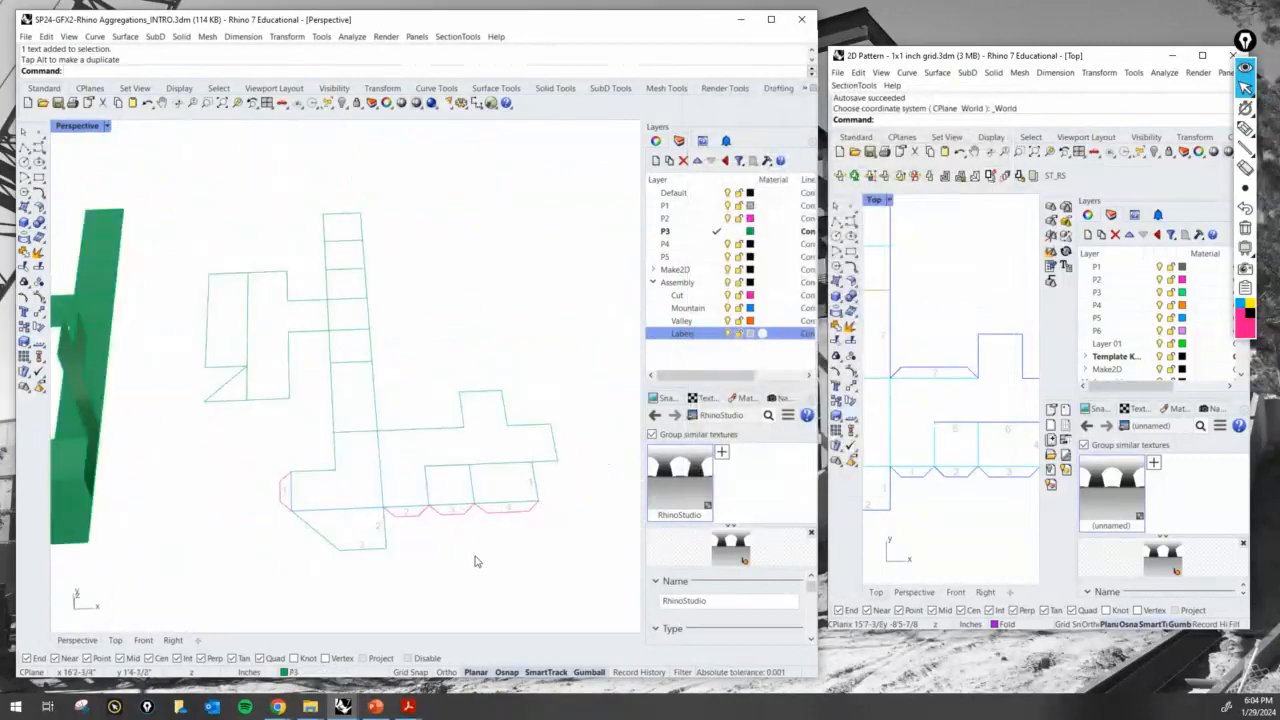
scroll(475, 561, "up", 4)
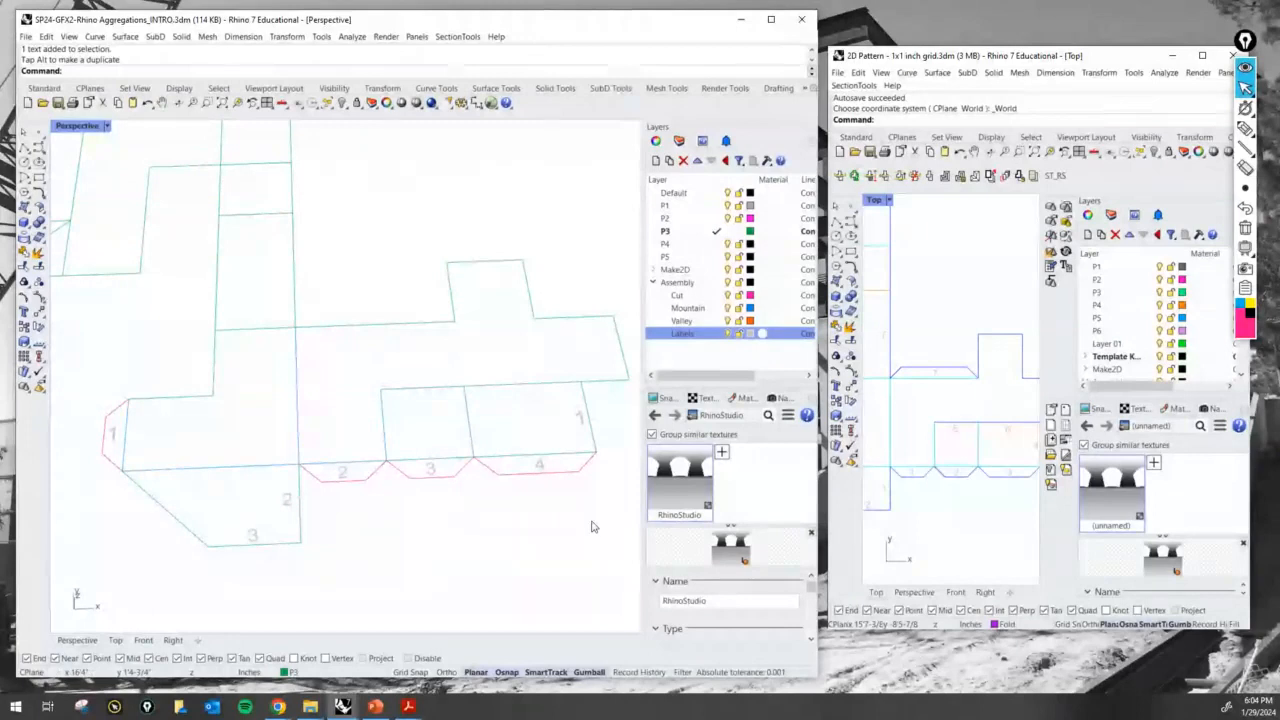
key("Return")
left_click(540, 467)
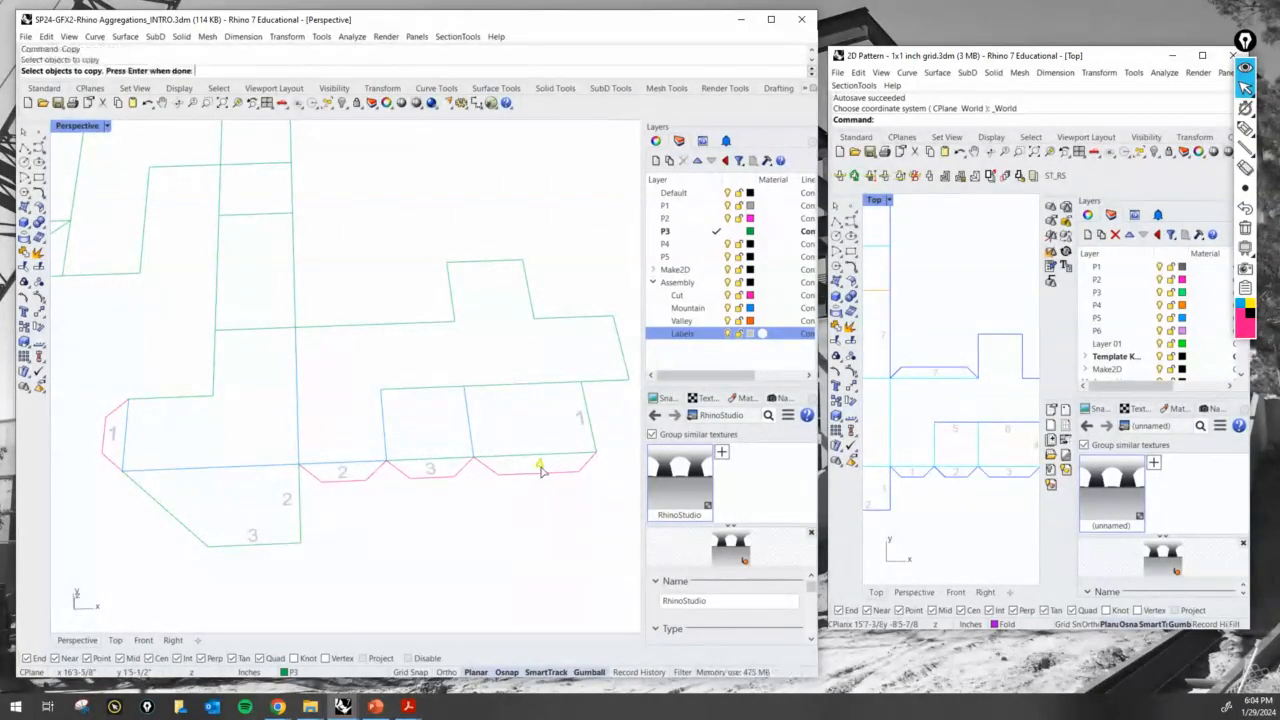
key("Return")
left_click(545, 505)
left_click(178, 545)
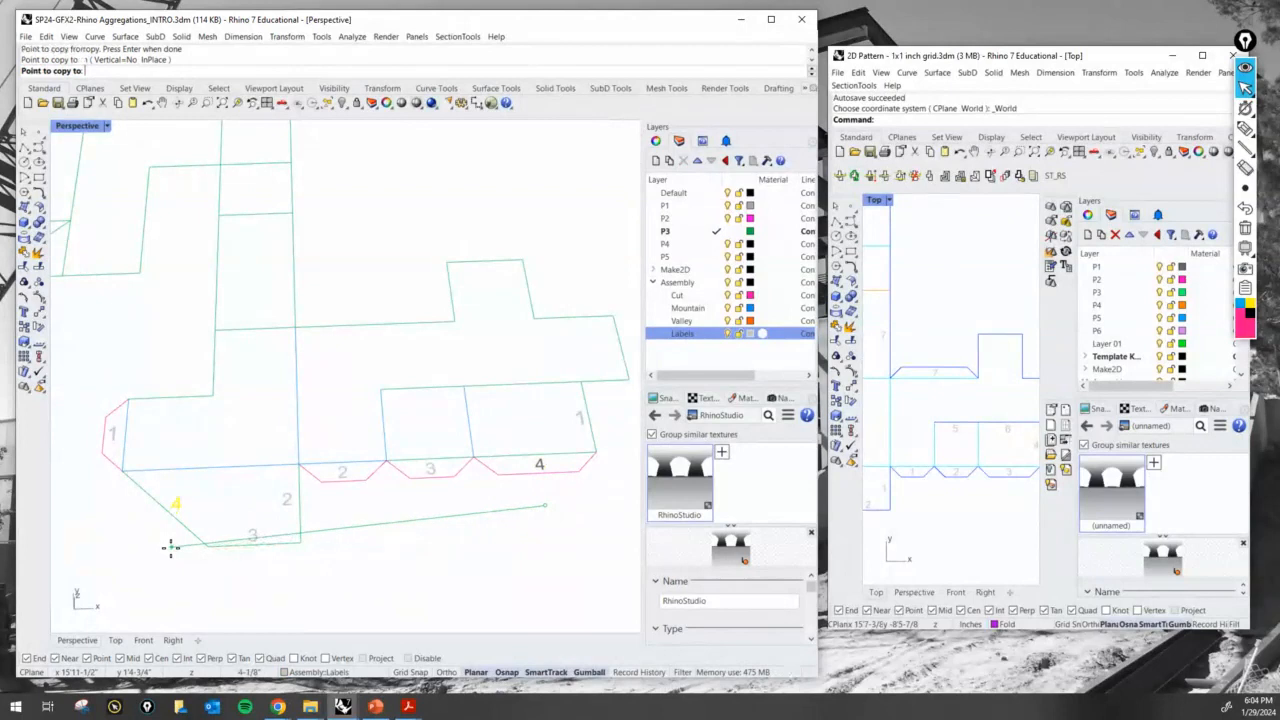
key("Return")
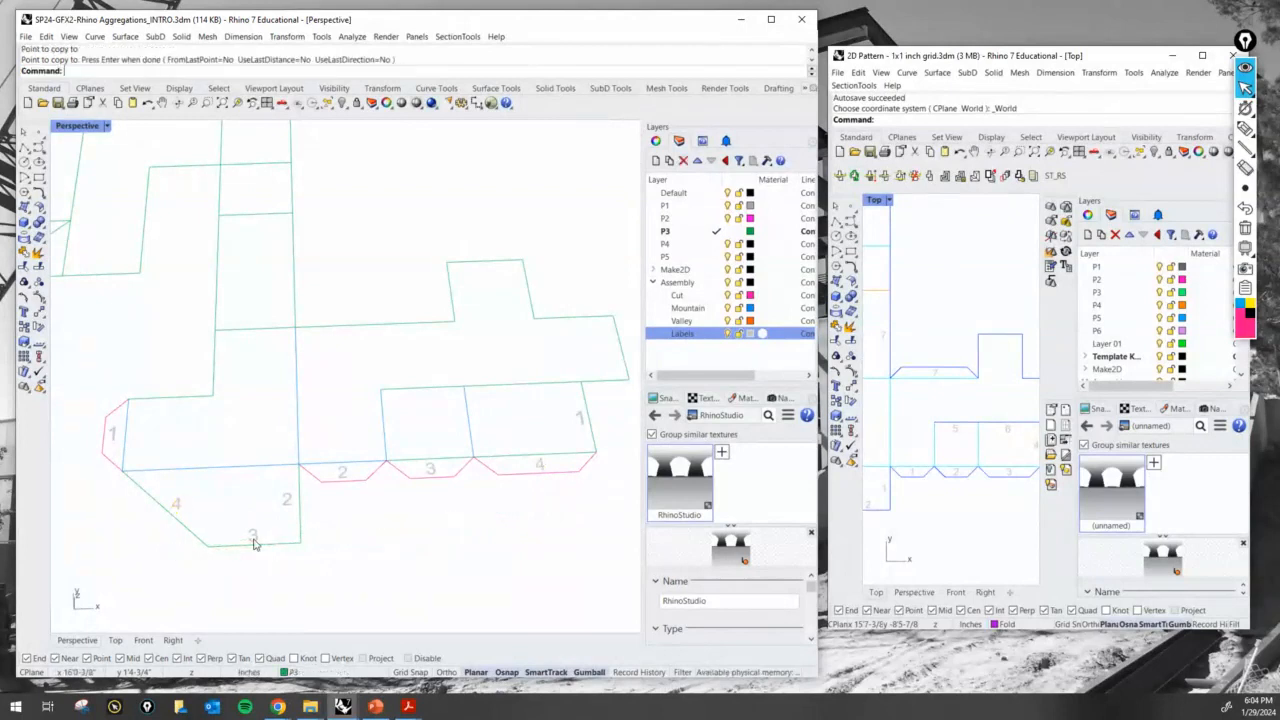
- Assign the two fold lines above the 3 and 4 glue tabs to the Mountain layer
left_click(455, 465)
left_click(512, 461, "shift")
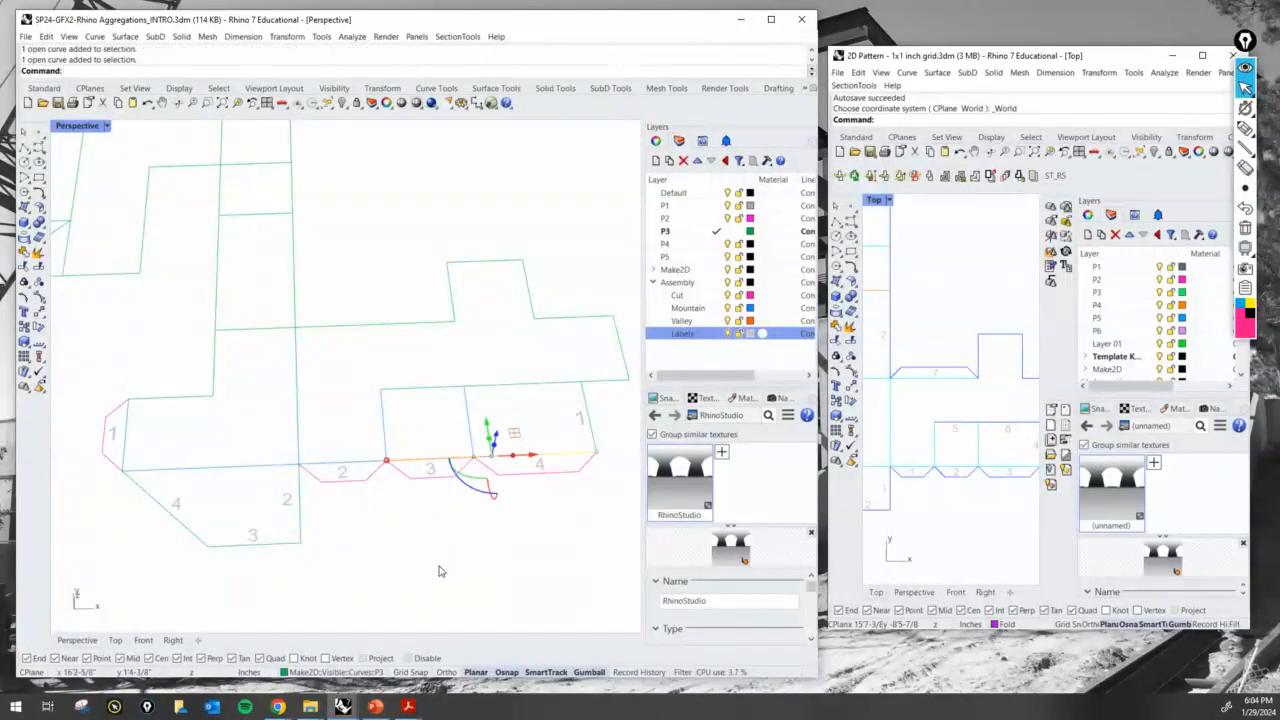
left_click(351, 673)
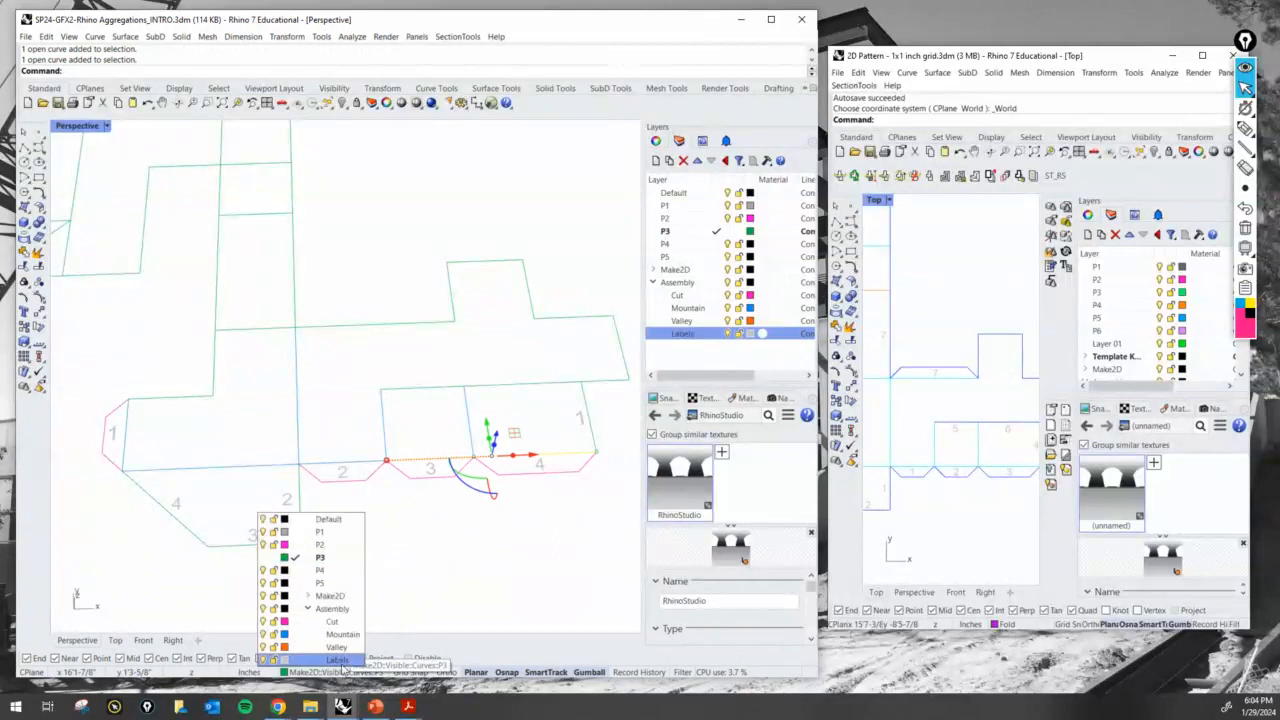
left_click(342, 635)
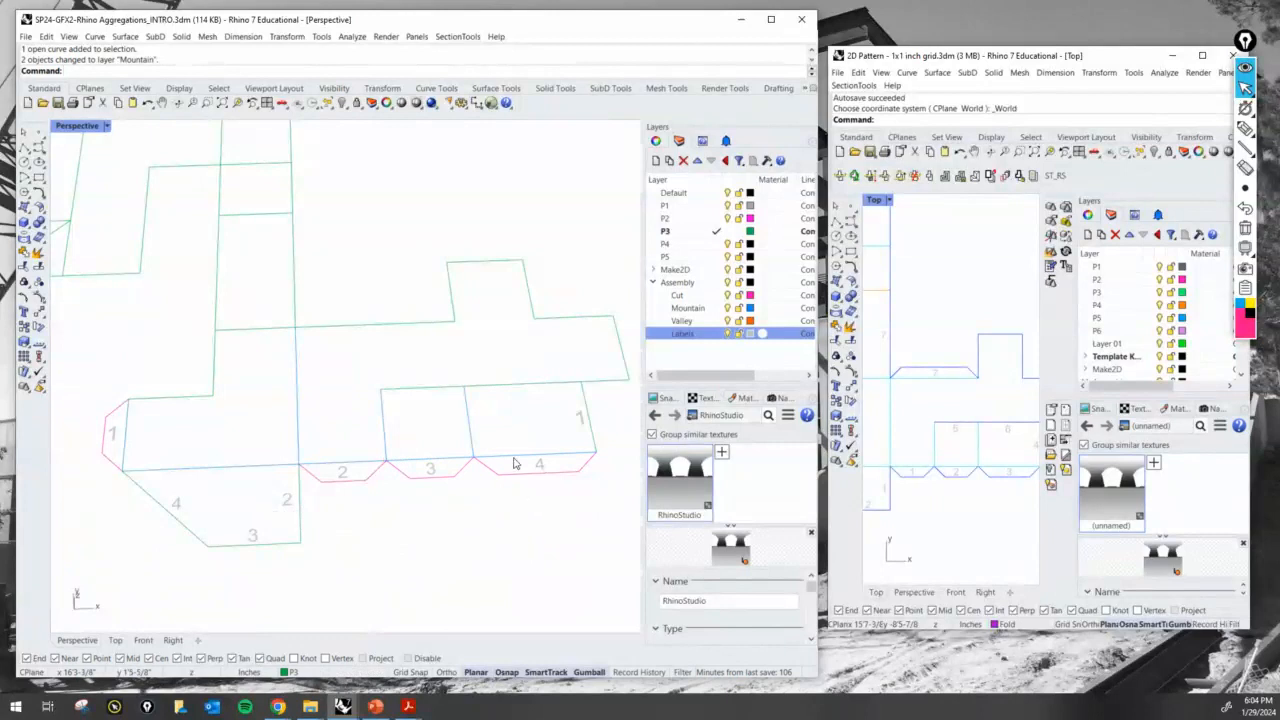
- Assign the strip's end edge labeled 1 and the lower flap's three outer edges to the Cut layer
left_click(583, 403)
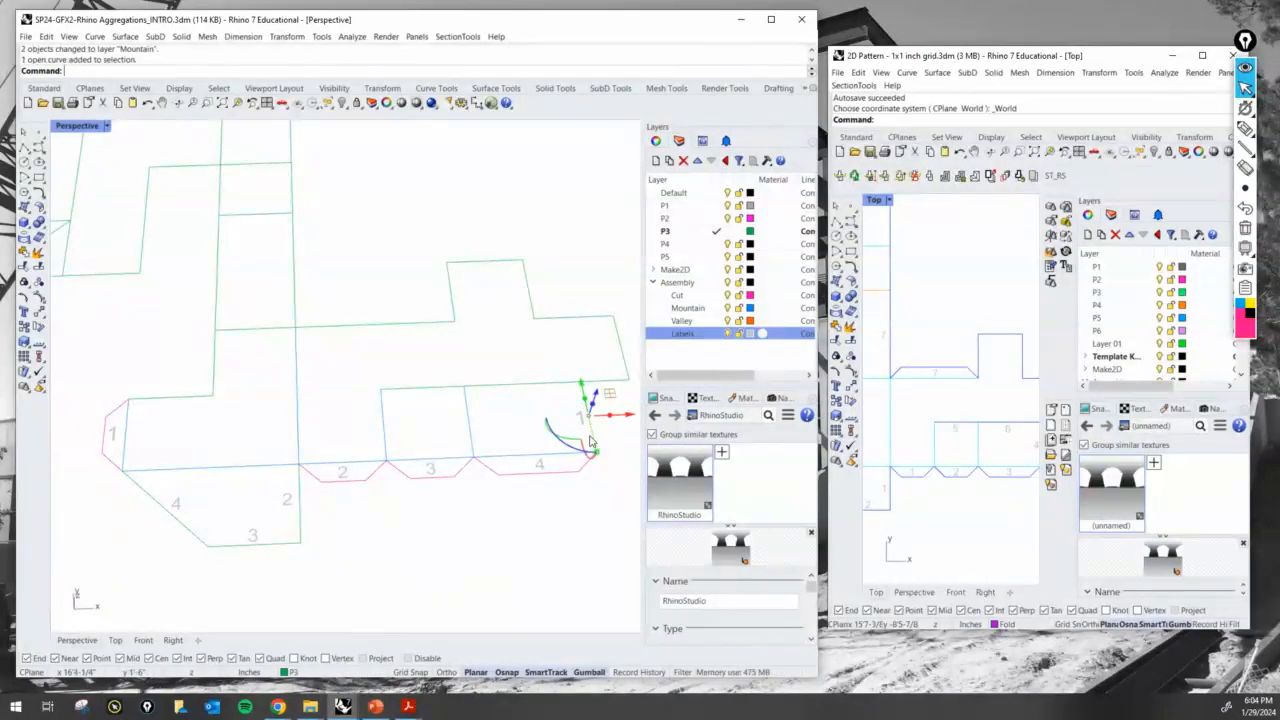
left_click(301, 530, "shift")
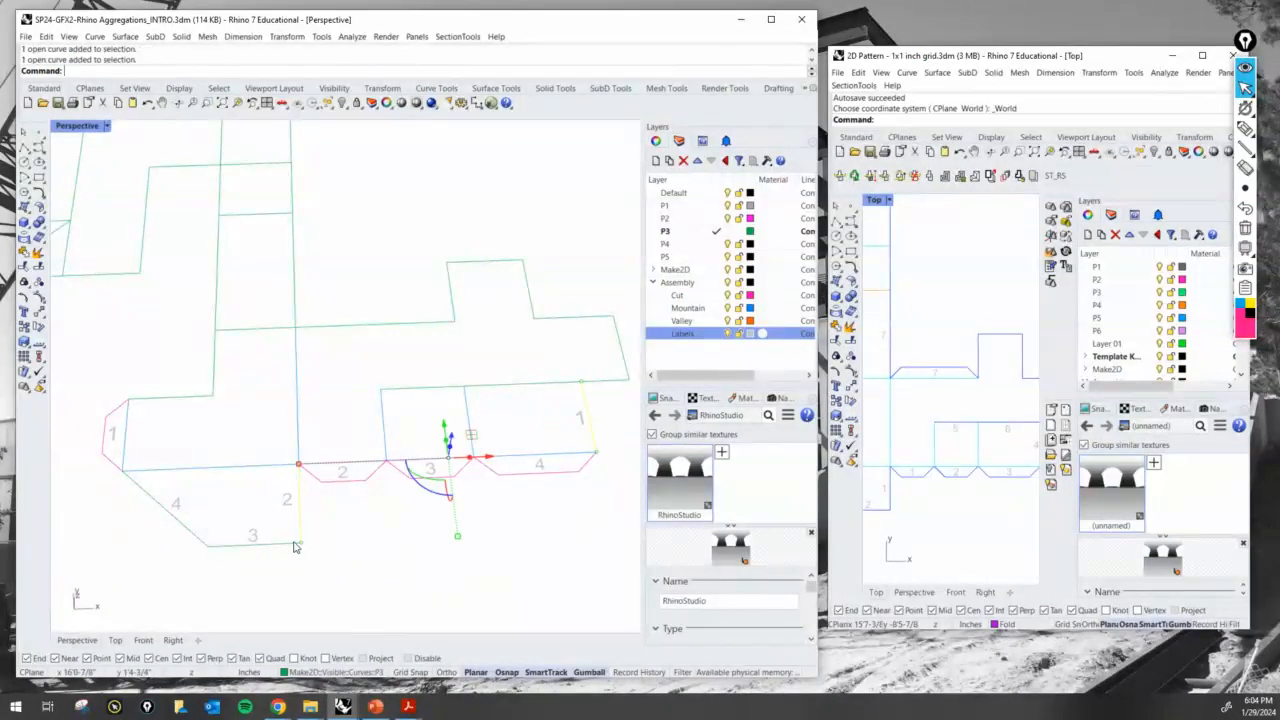
left_click(294, 543, "shift")
left_click(194, 534, "shift")
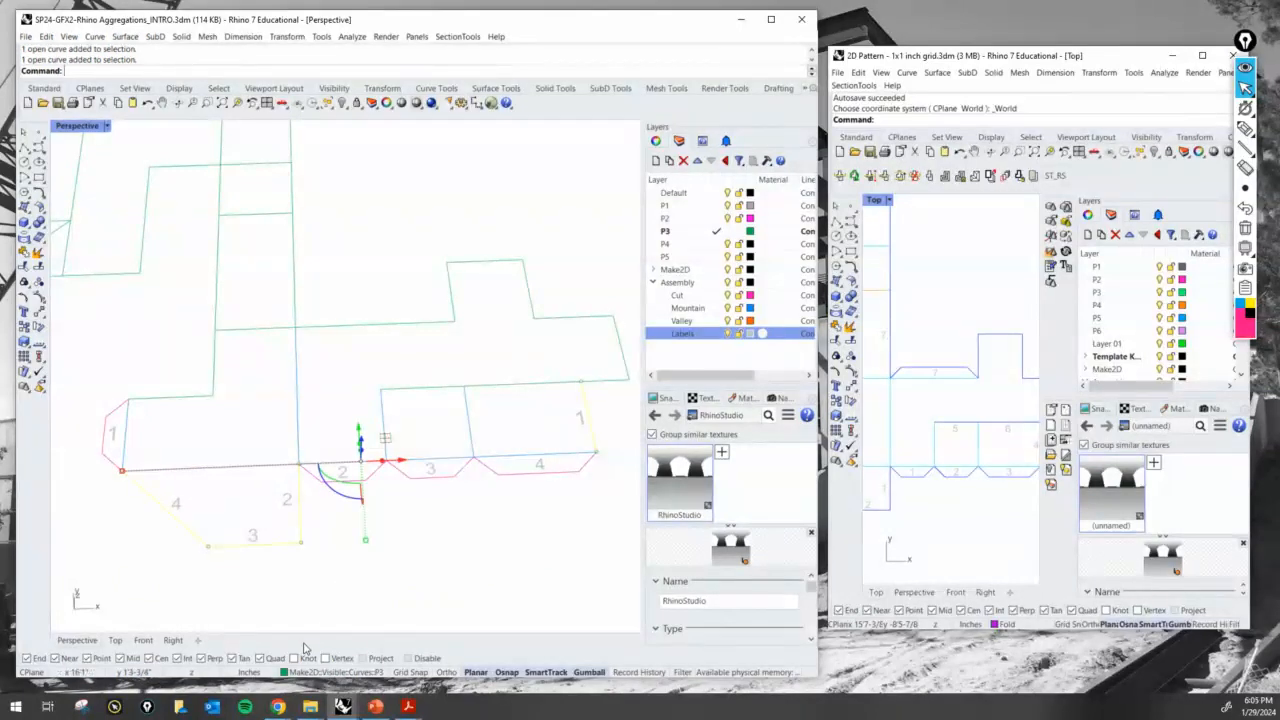
left_click(323, 670)
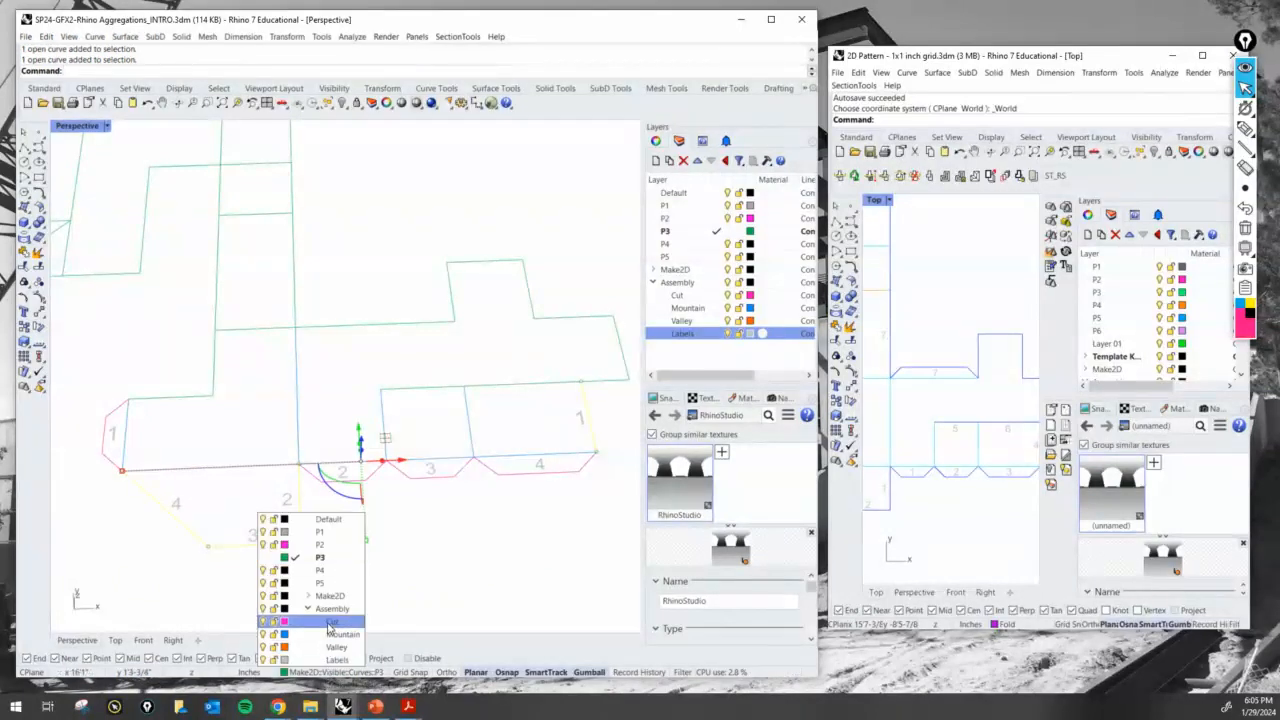
left_click(305, 613)
left_click(475, 588)
- Mark the matching 1 edges and sketch the folded flap with the screen pen to examine the assembly, clearing the marks when done
scroll(415, 518, "down", 4)
mouse_move(1014, 470)
right_mouse_down()
mouse_move(875, 472)
mouse_move(1000, 458)
right_mouse_up()
scroll(512, 444, "up", 3)
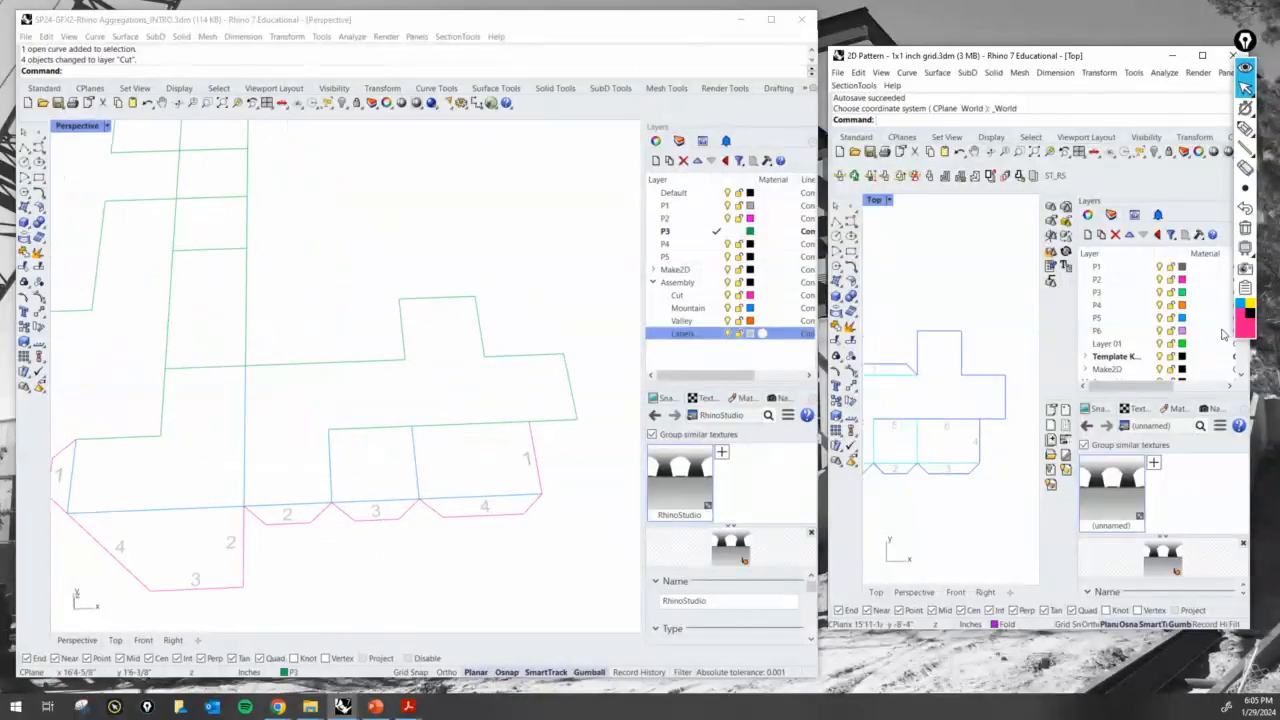
left_click(1245, 128)
mouse_move(531, 420)
left_mouse_down()
mouse_move(543, 498)
mouse_move(533, 426)
left_mouse_up()
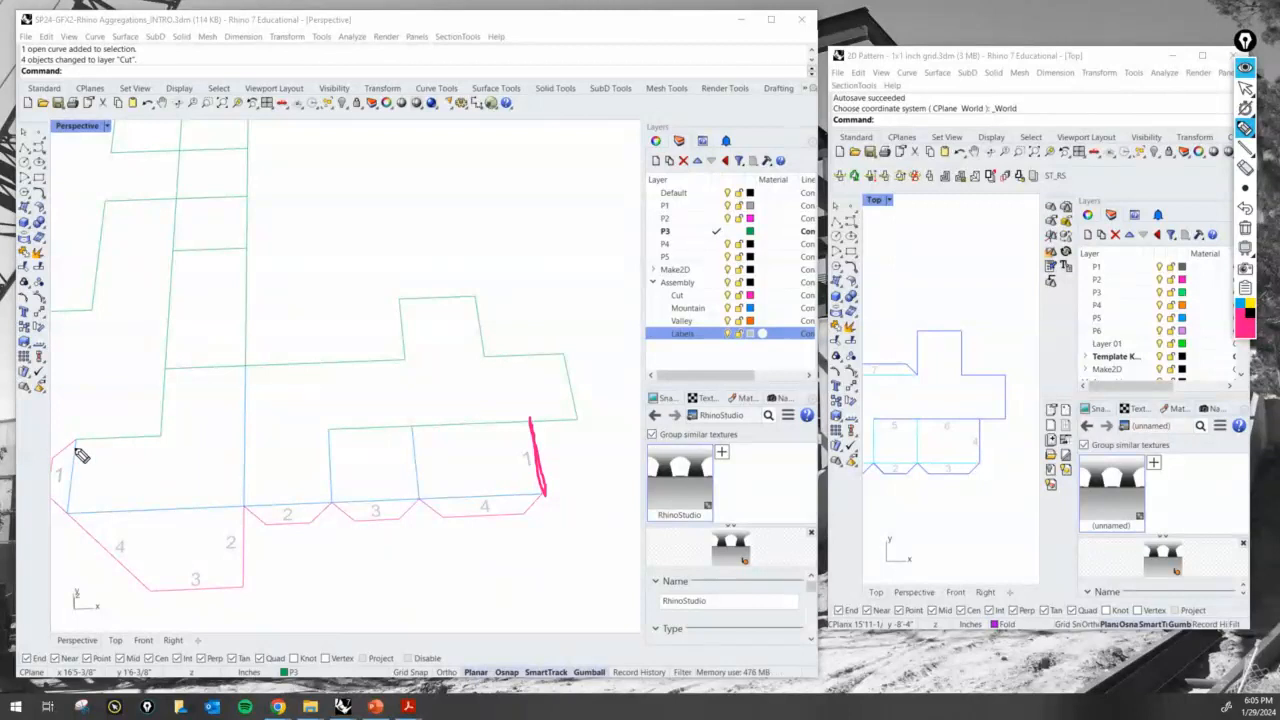
left_click_drag(79, 441, 67, 448)
mouse_move(541, 493)
left_mouse_down()
mouse_move(534, 457)
mouse_move(410, 340)
left_mouse_up()
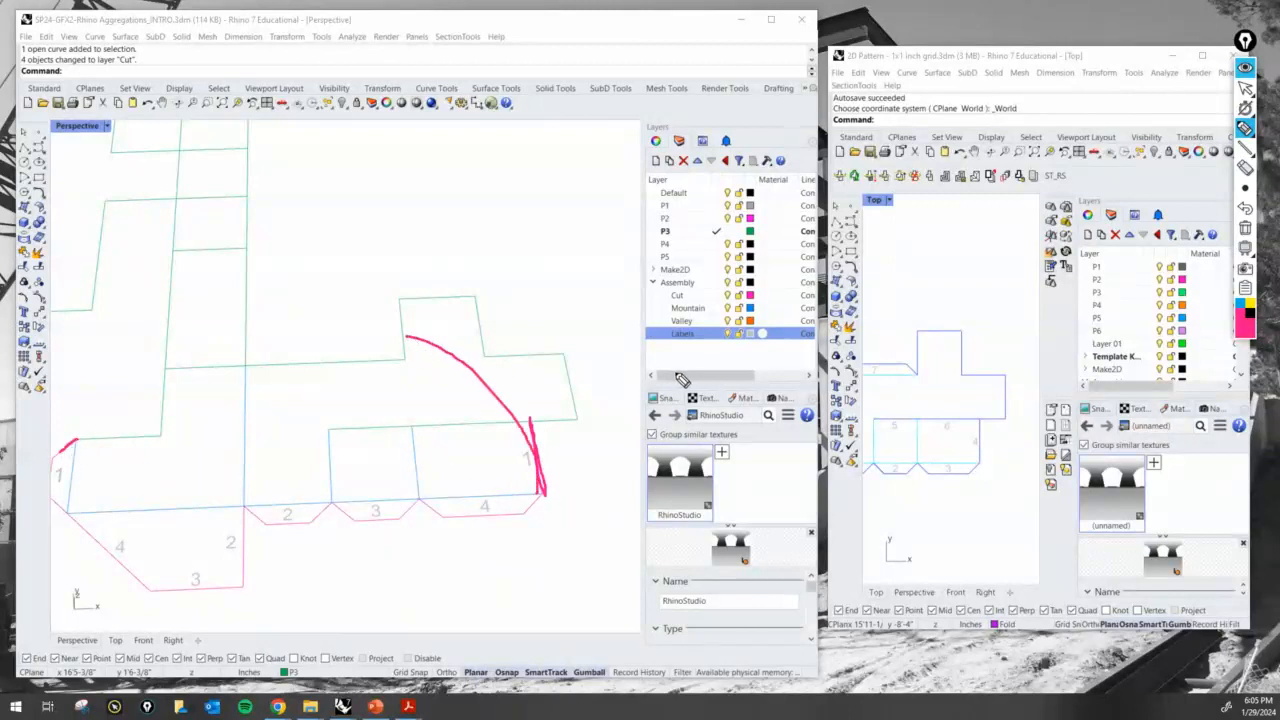
left_click(1245, 208)
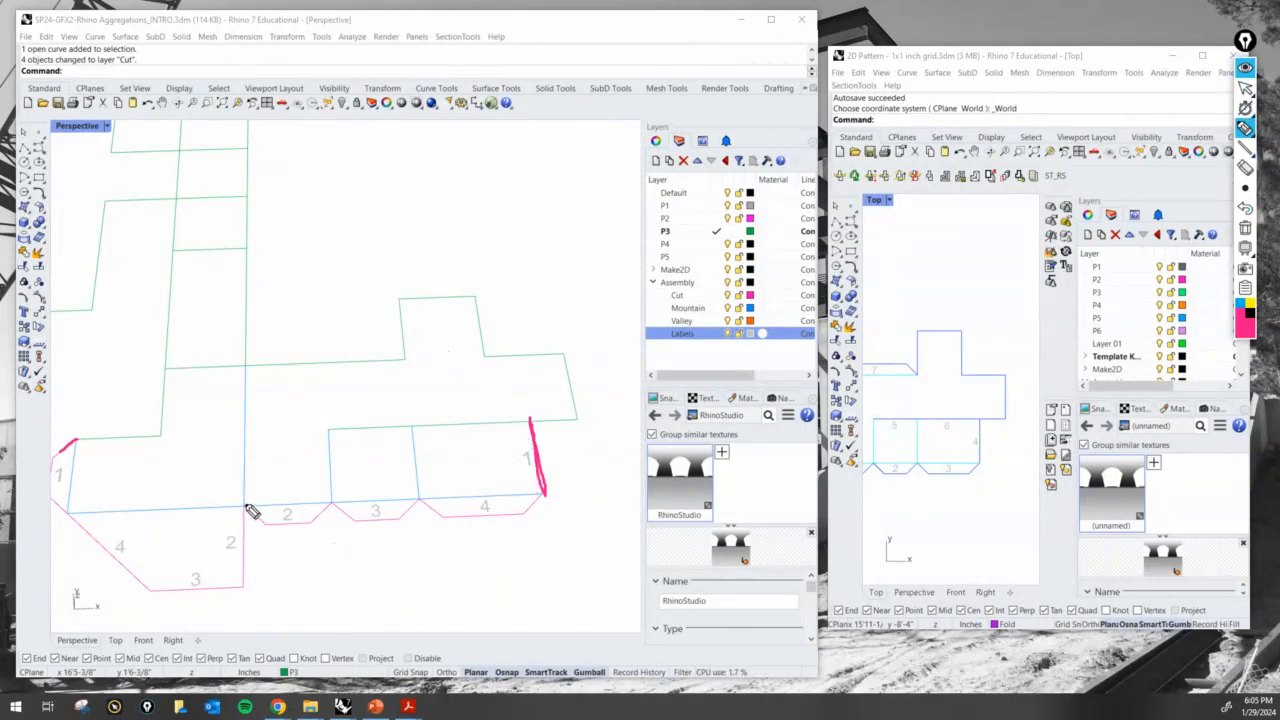
mouse_move(245, 506)
left_mouse_down()
mouse_move(238, 457)
mouse_move(158, 450)
mouse_move(68, 520)
left_mouse_up()
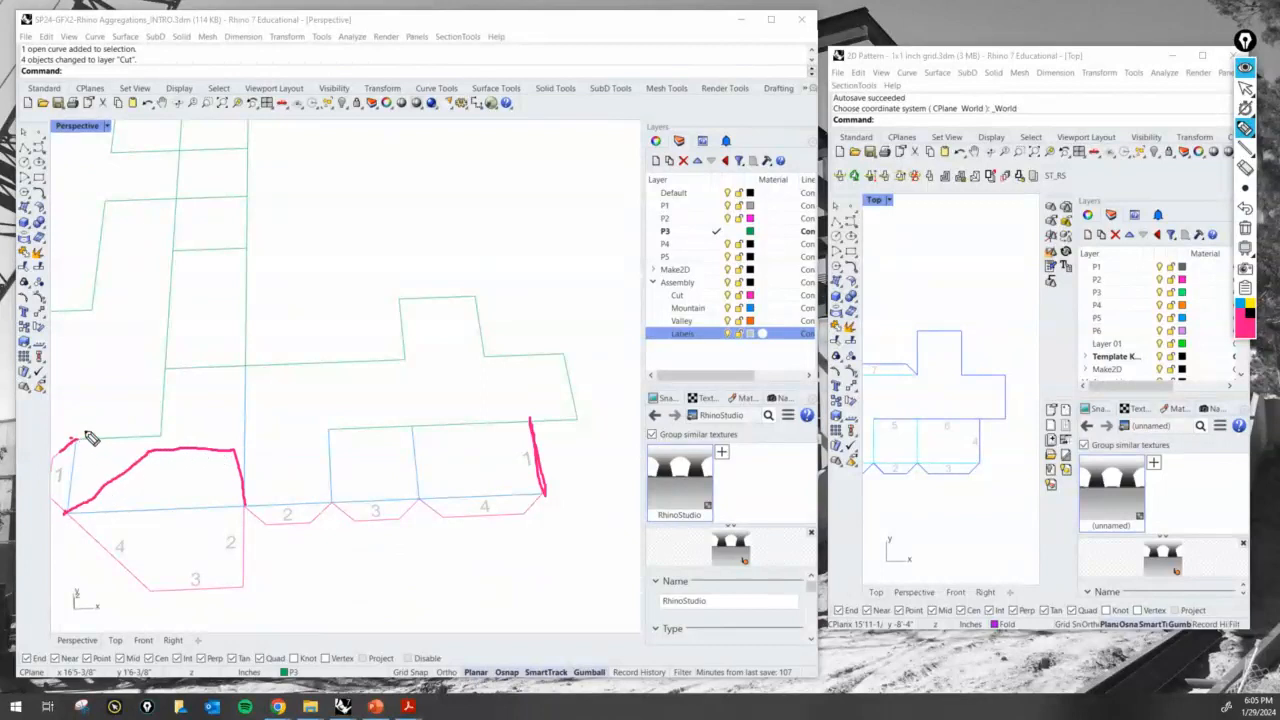
mouse_move(86, 435)
left_mouse_down()
mouse_move(160, 405)
mouse_move(152, 457)
left_mouse_up()
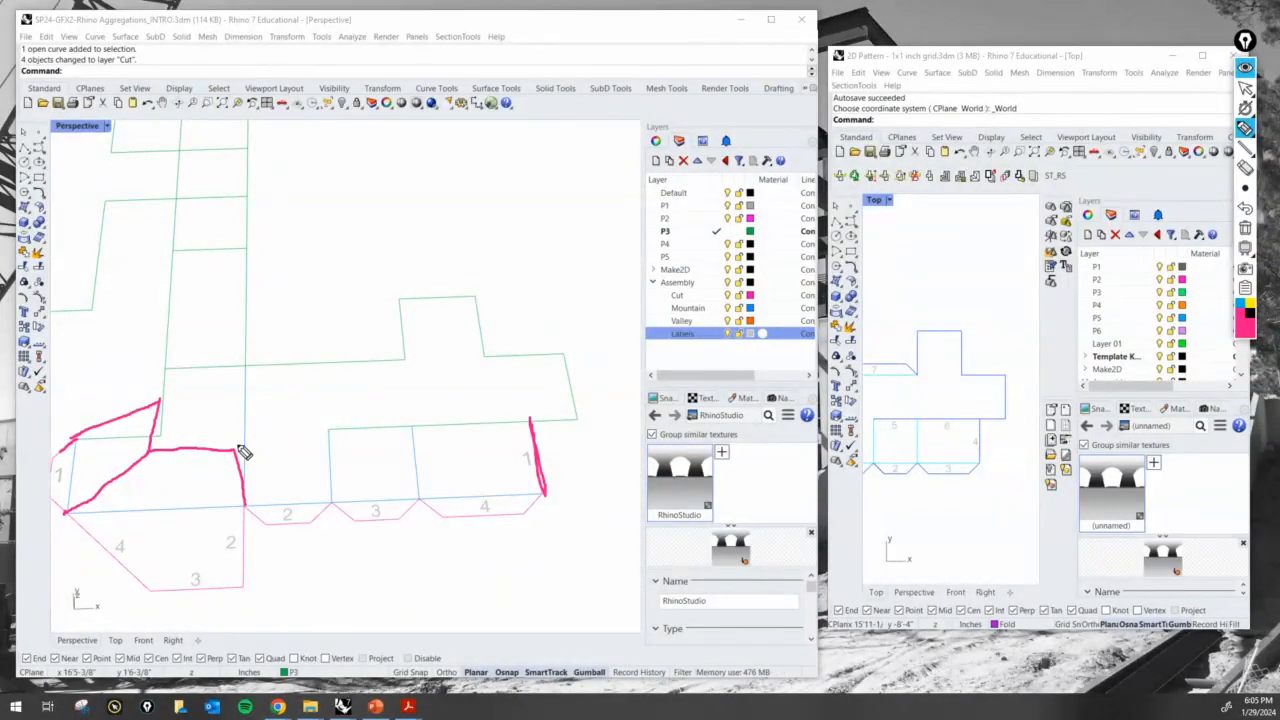
left_click_drag(238, 452, 240, 396)
mouse_move(158, 402)
left_mouse_down()
mouse_move(246, 399)
mouse_move(245, 501)
left_mouse_up()
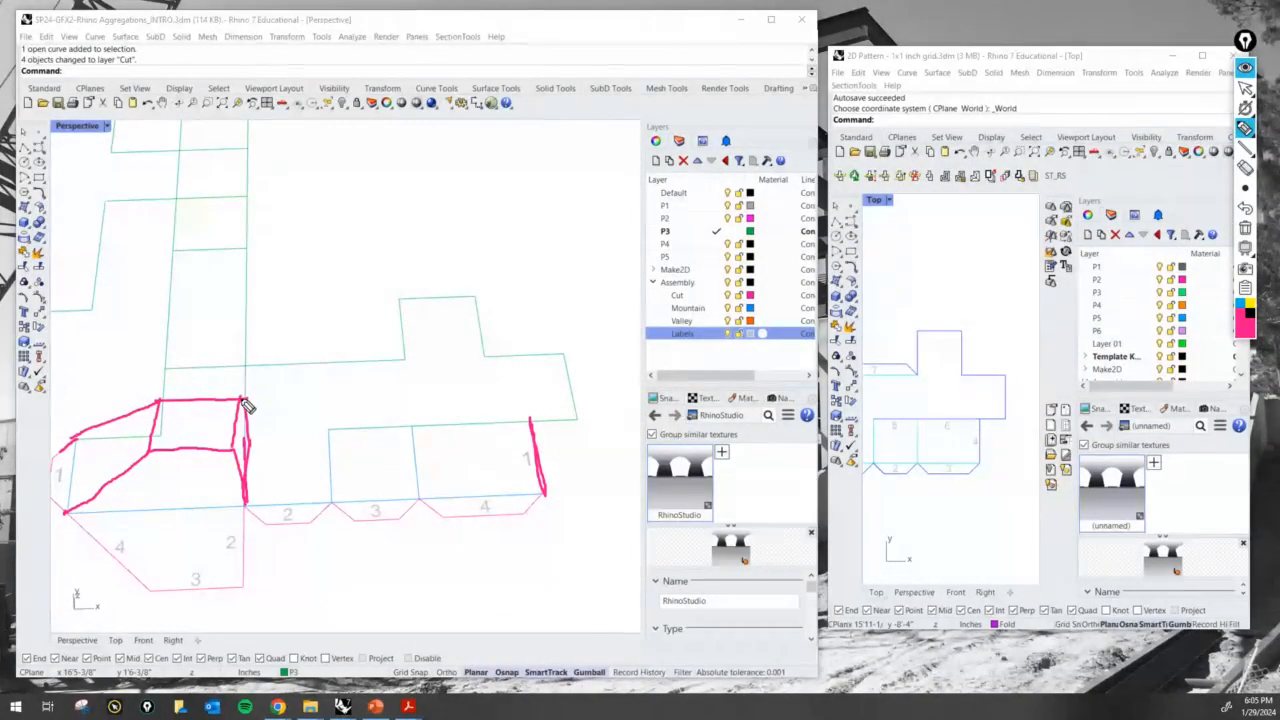
mouse_move(241, 399)
left_mouse_down()
mouse_move(244, 357)
mouse_move(245, 373)
left_mouse_up()
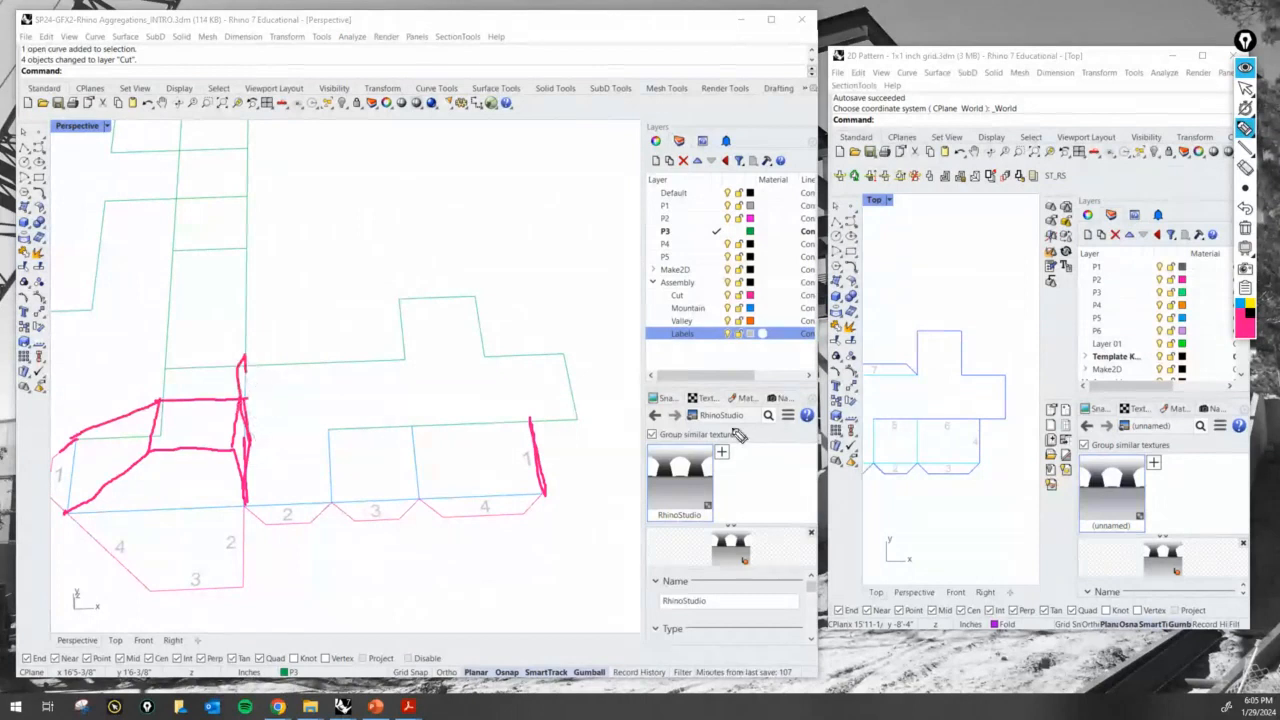
left_click(1247, 228)
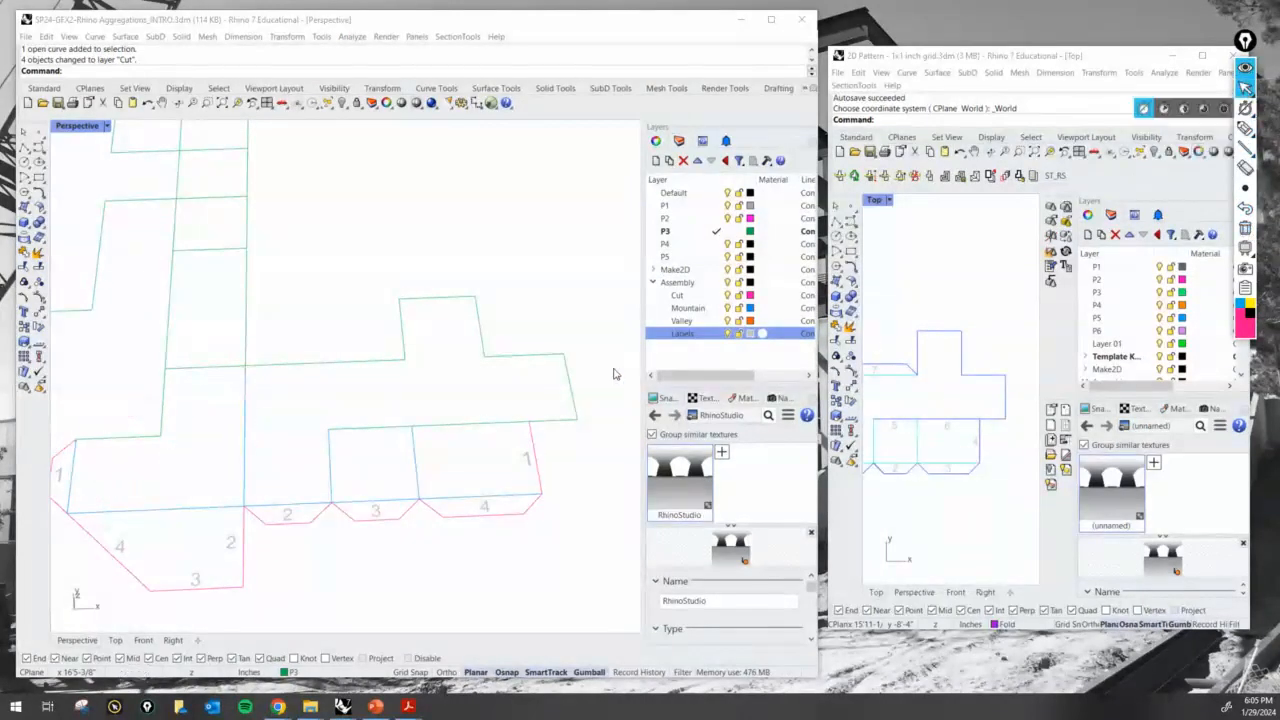
- Assign the long edge along the upper side of the two small panels to the Cut layer
scroll(470, 300, "down", 3)
scroll(520, 319, "up", 2)
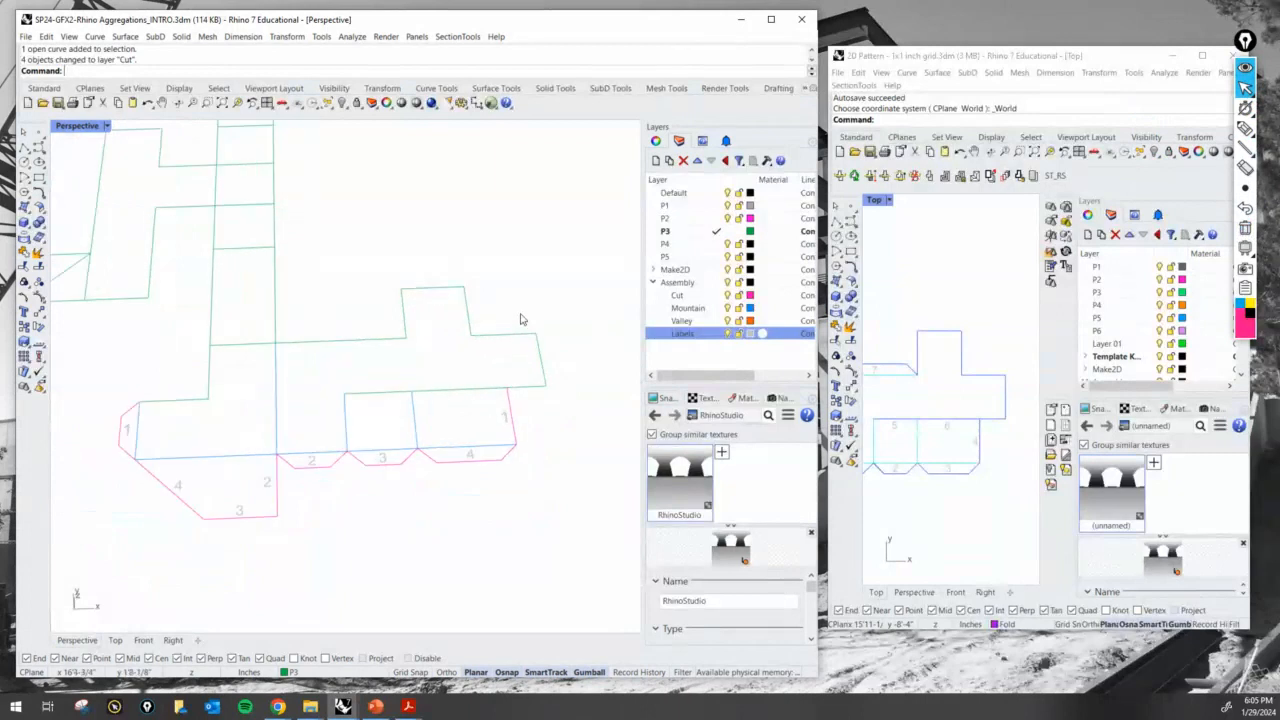
scroll(436, 378, "up", 2)
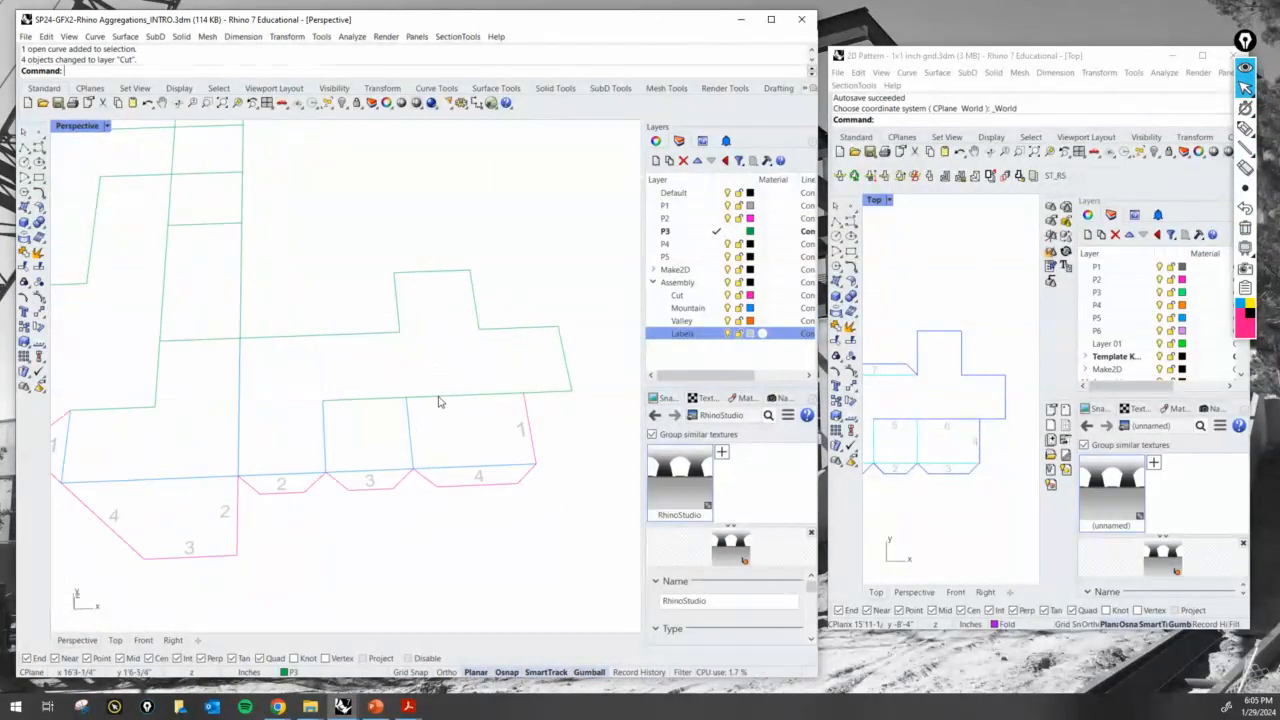
left_click(440, 400)
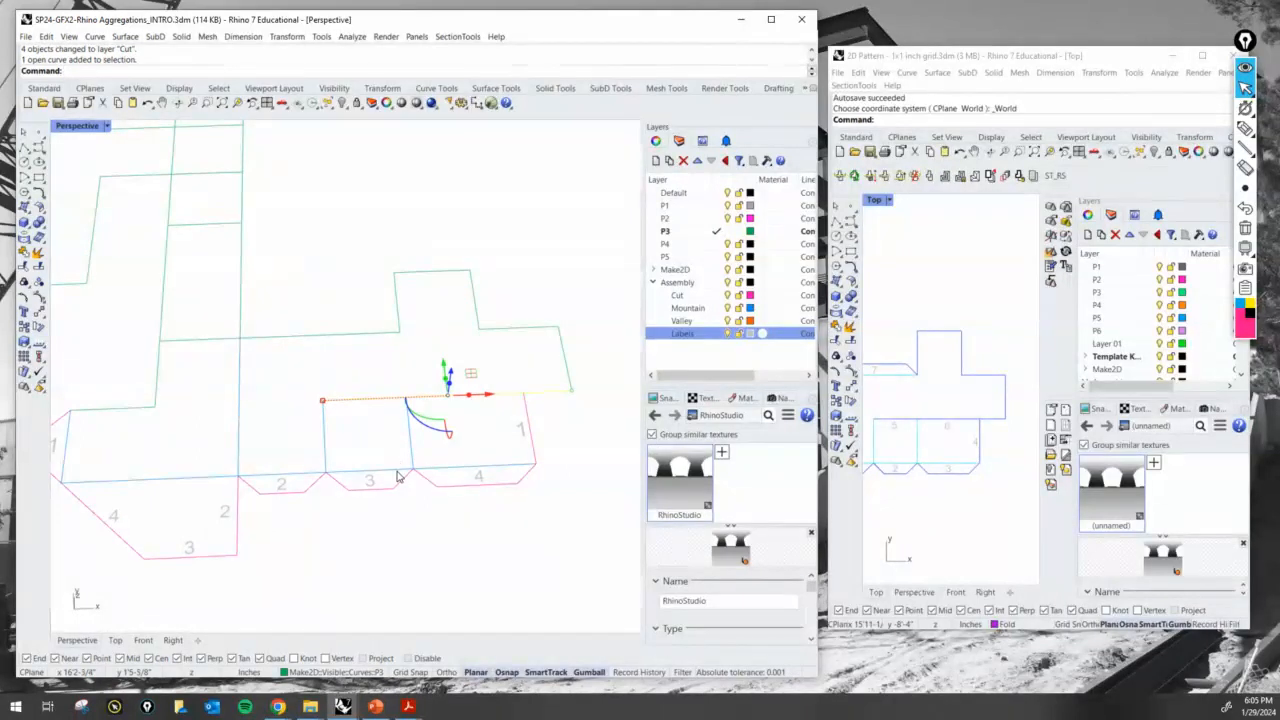
left_click(365, 672)
left_click(346, 624)
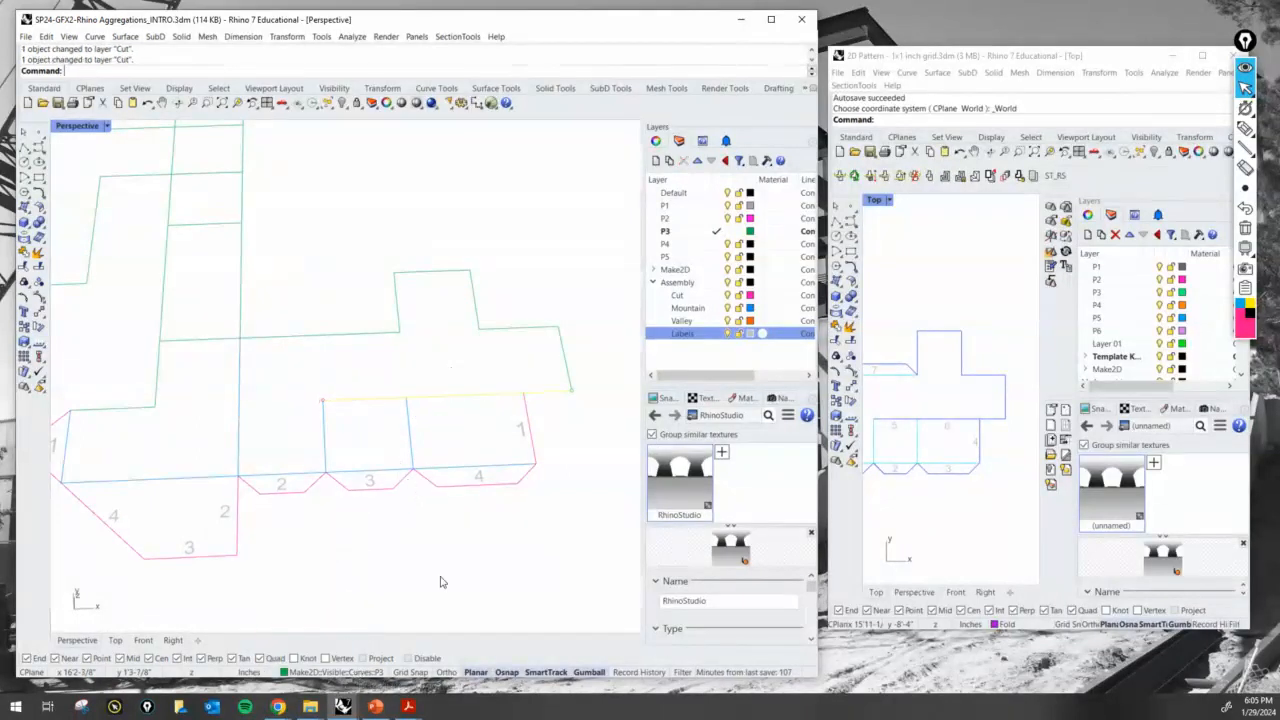
- Mark the long cut edge above the small panels with the screen pen, identify the matching panel in the folded model, and clear the mark
left_click(1245, 129)
mouse_move(318, 401)
left_mouse_down()
mouse_move(537, 398)
mouse_move(325, 410)
left_mouse_up()
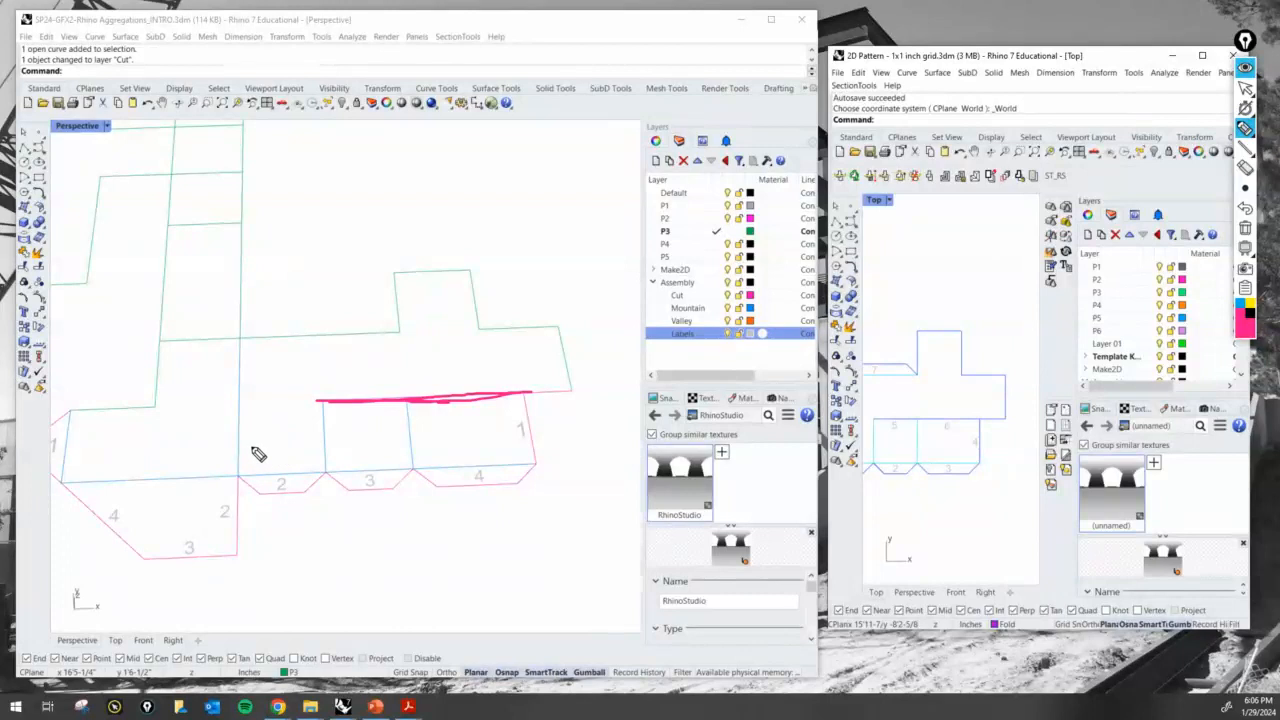
mouse_move(1244, 188)
left_click(1204, 192)
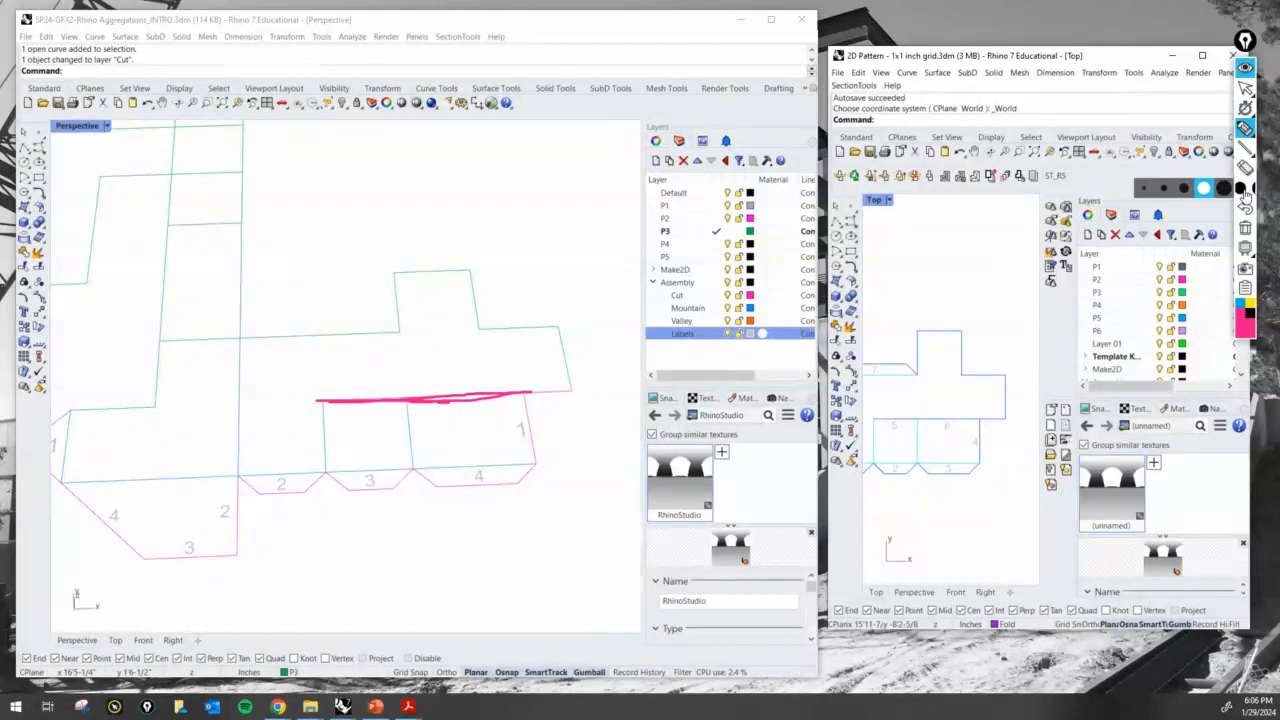
left_click(1245, 89)
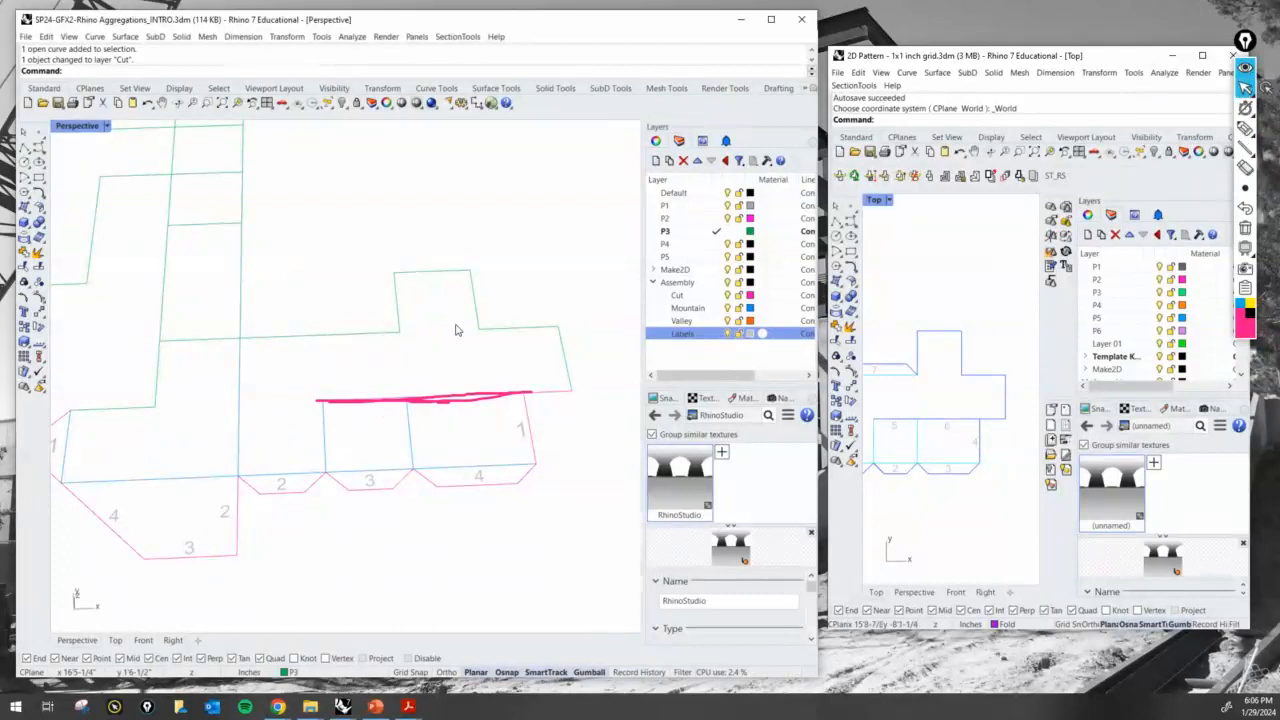
scroll(464, 390, "down", 3)
right_click_drag(464, 390, 343, 345)
right_click_drag(343, 345, 351, 391)
scroll(175, 268, "up", 2)
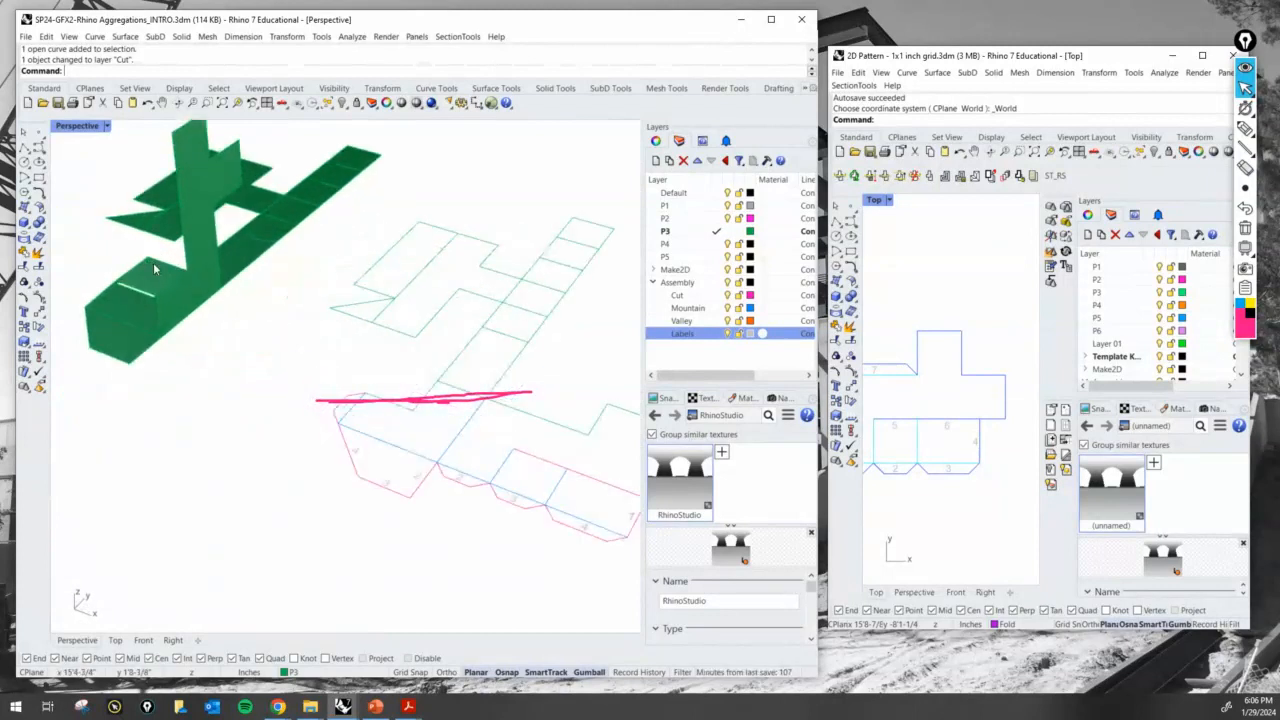
left_click(153, 263)
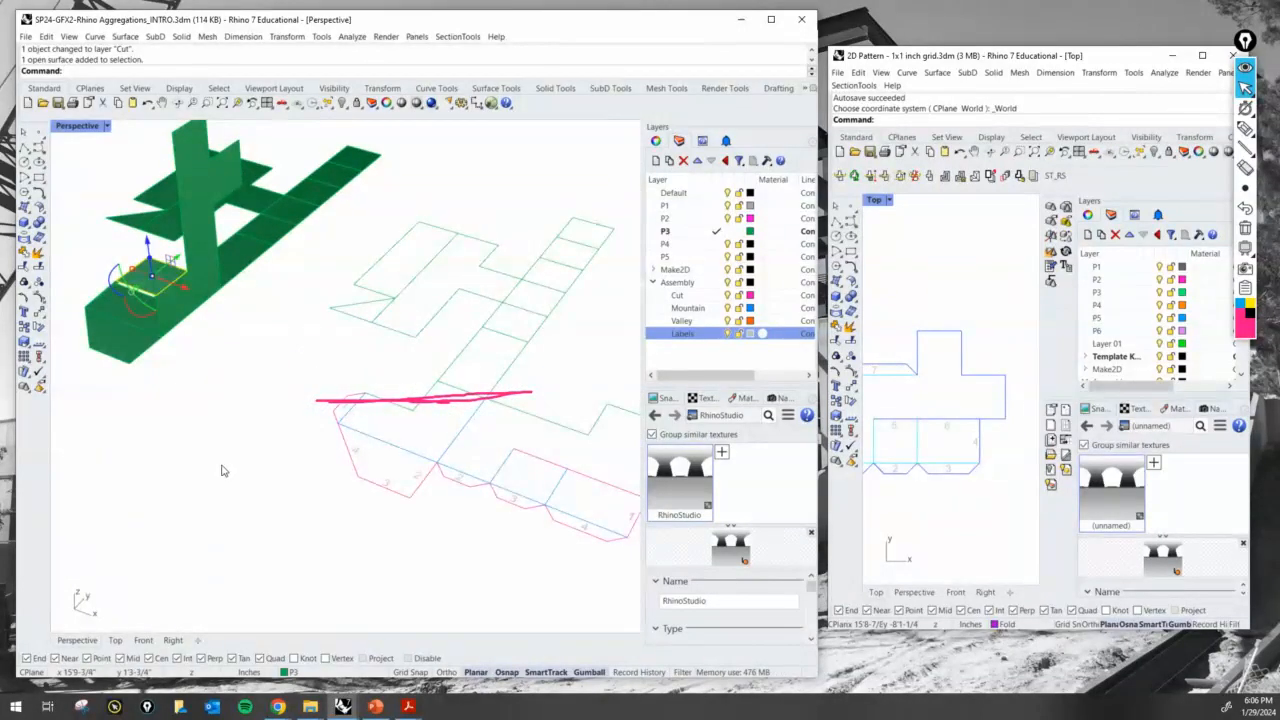
left_click(1246, 246)
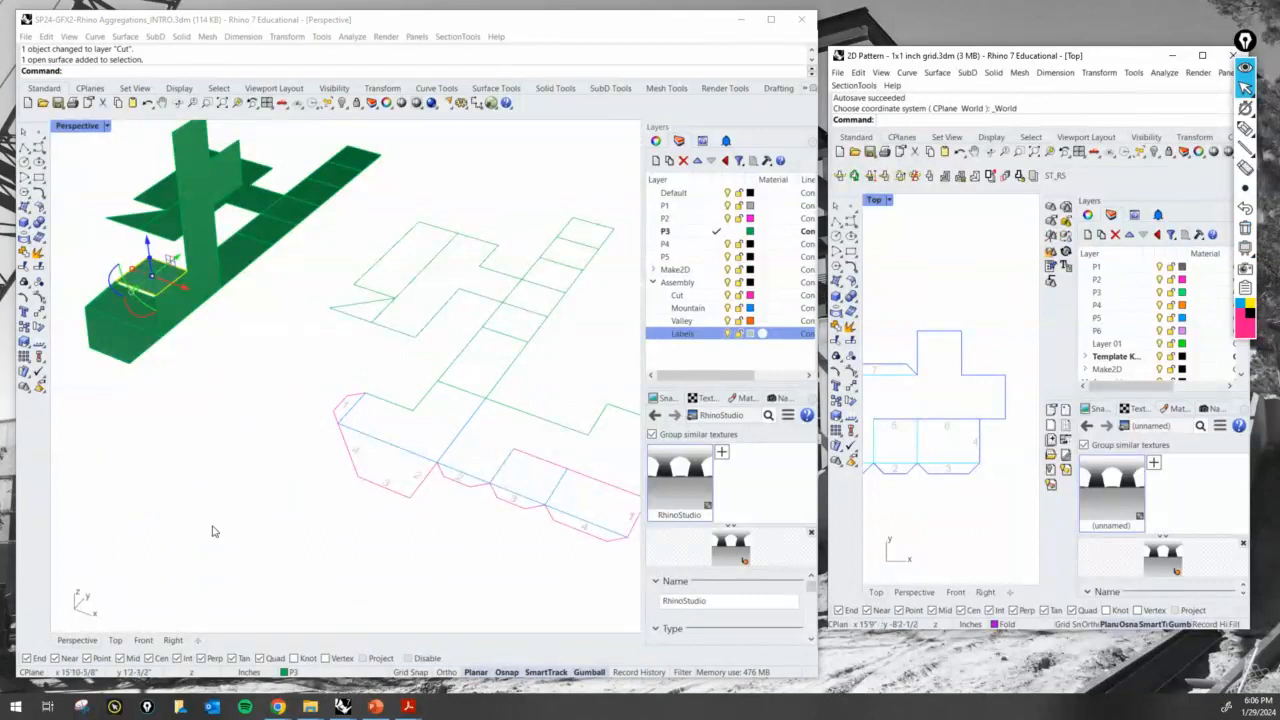
- Examine the flat P3 linework against the folded P3 model
right_click_drag(213, 531, 334, 506)
scroll(334, 506, "down", 6)
scroll(449, 410, "up", 7)
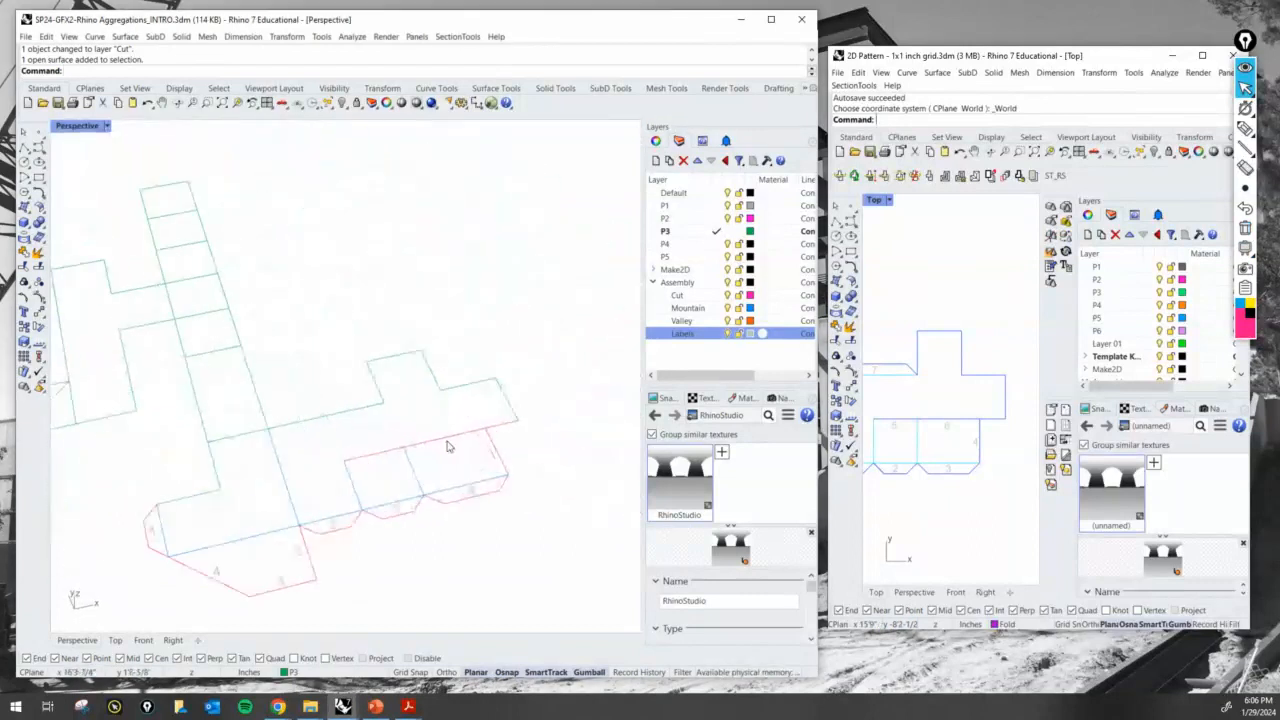
scroll(450, 435, "down", 4)
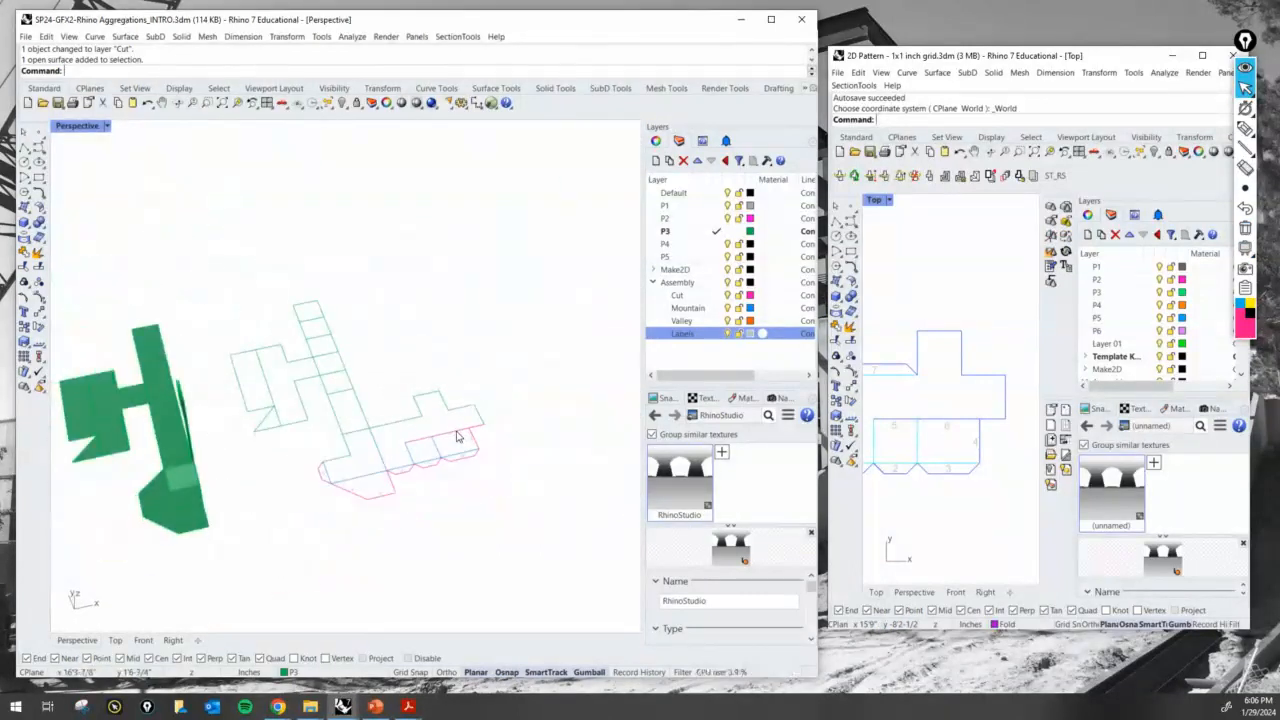
scroll(406, 432, "up", 3)
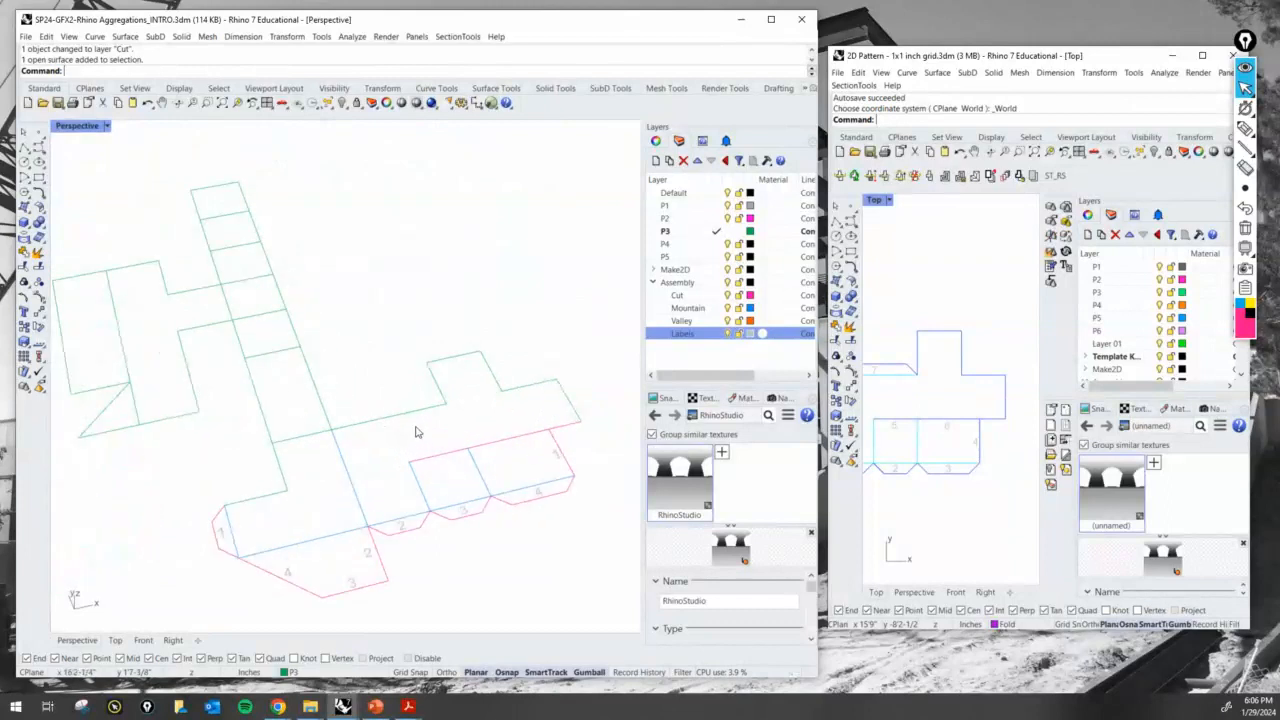
mouse_move(388, 434)
right_mouse_down()
mouse_move(414, 457)
mouse_move(397, 454)
right_mouse_up()
scroll(403, 449, "down", 7)
right_click_drag(158, 438, 223, 446)
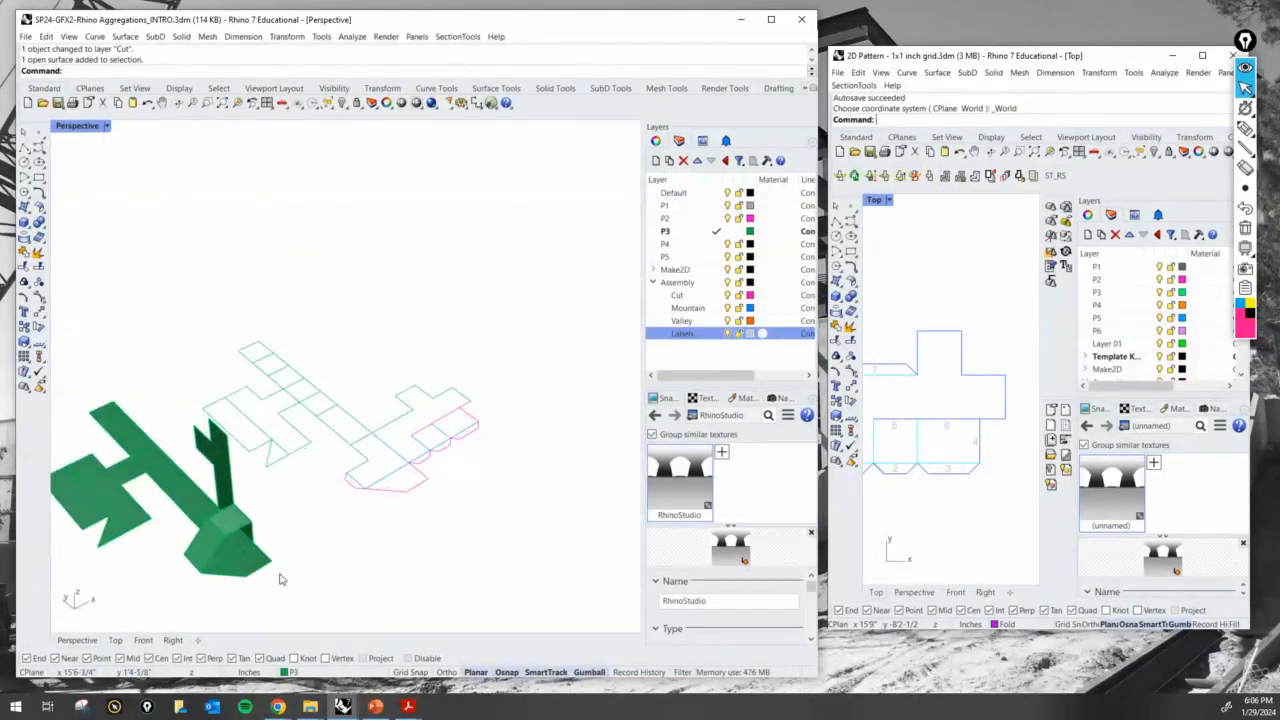
- Rotate the flat end flap in 3D about its shared edge, swinging its outer corner up to the box's upper corner to close the open side
scroll(266, 553, "up", 3)
scroll(290, 520, "up", 5)
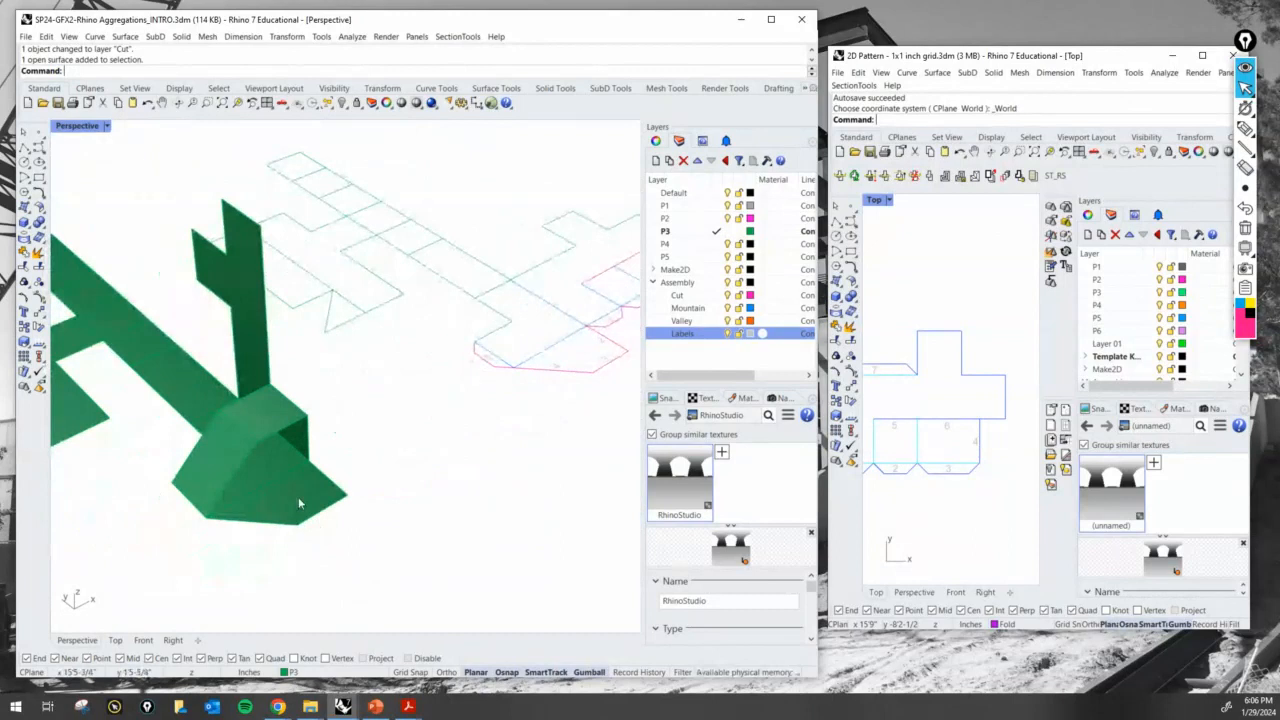
left_click(296, 504)
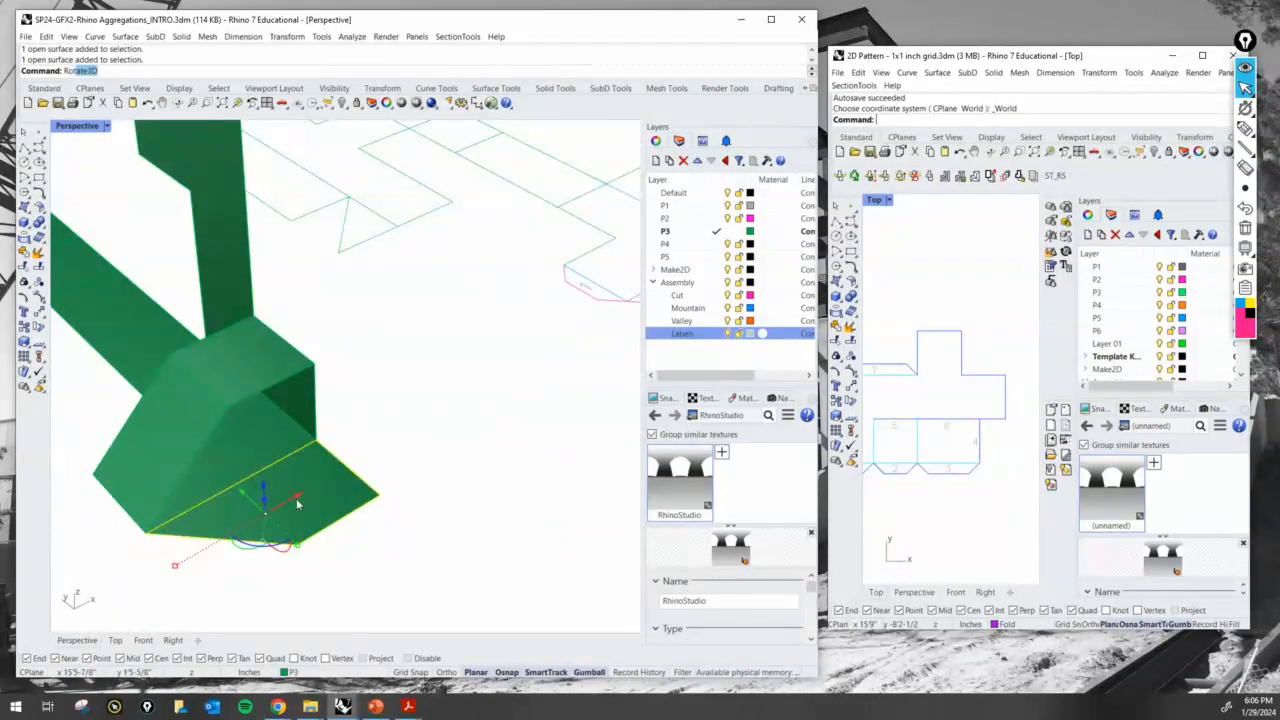
type("Rot")
key("Return")
left_click(318, 442)
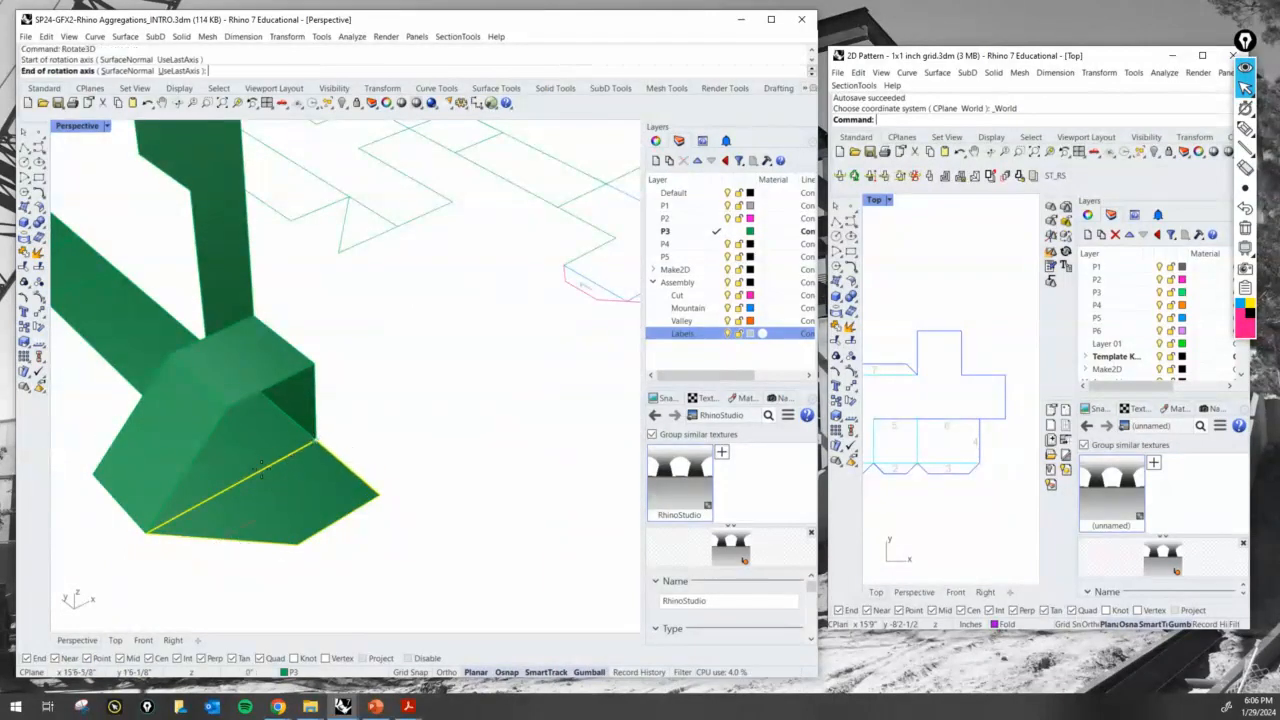
left_click(147, 531)
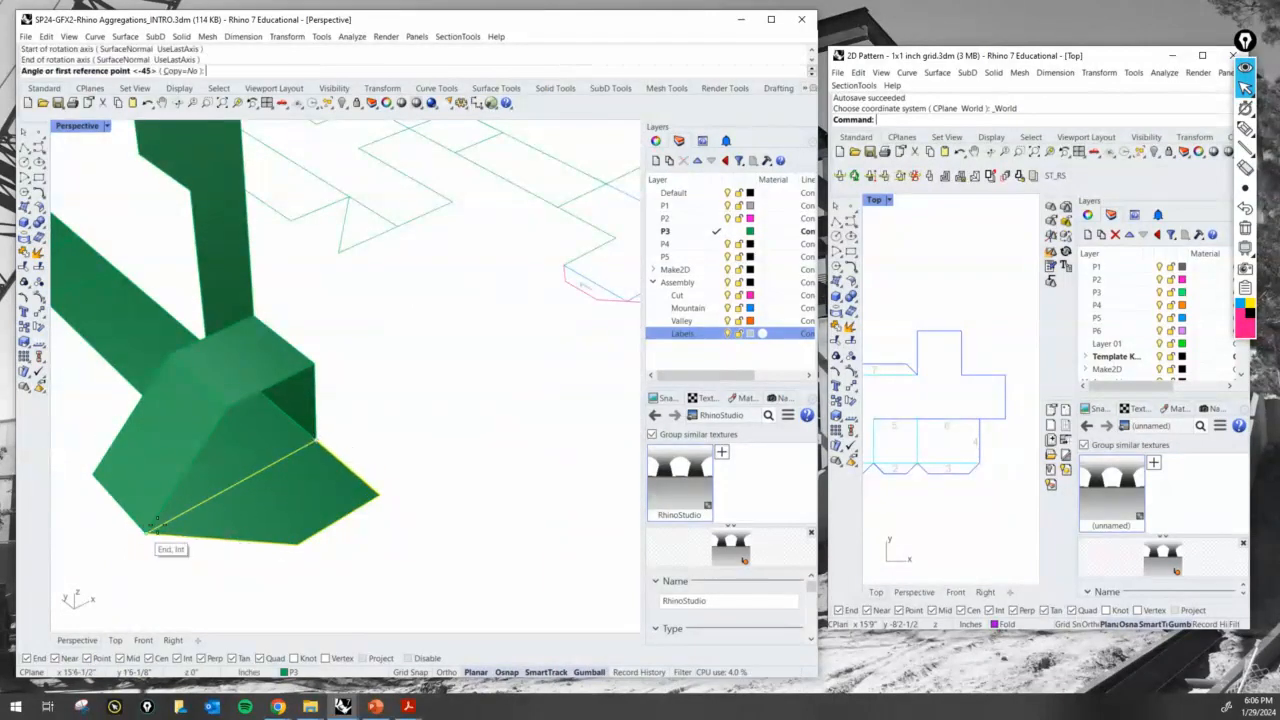
left_click(378, 505)
left_click(316, 368)
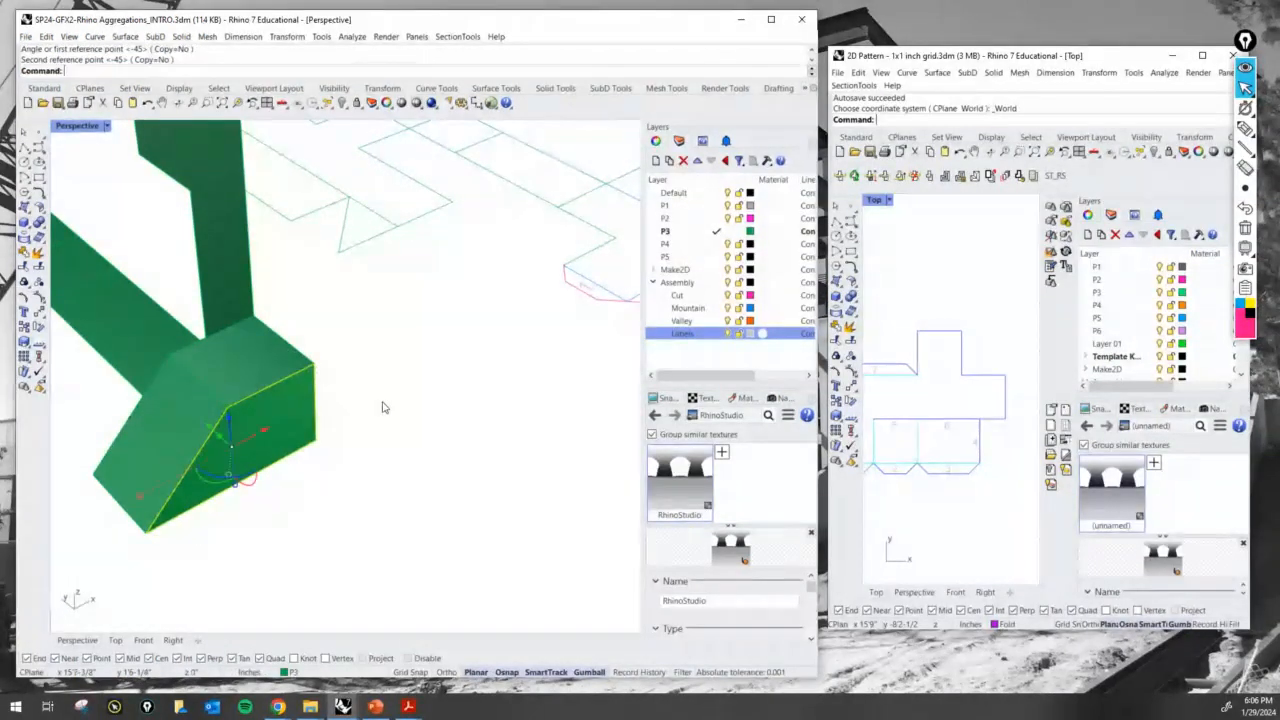
left_click(382, 403)
- Mark the adjoining edges of the floor strip panel and the upright panel with the screen pen, clear the marks, and deselect the panel
scroll(382, 410, "down", 6)
right_click_drag(384, 423, 258, 408)
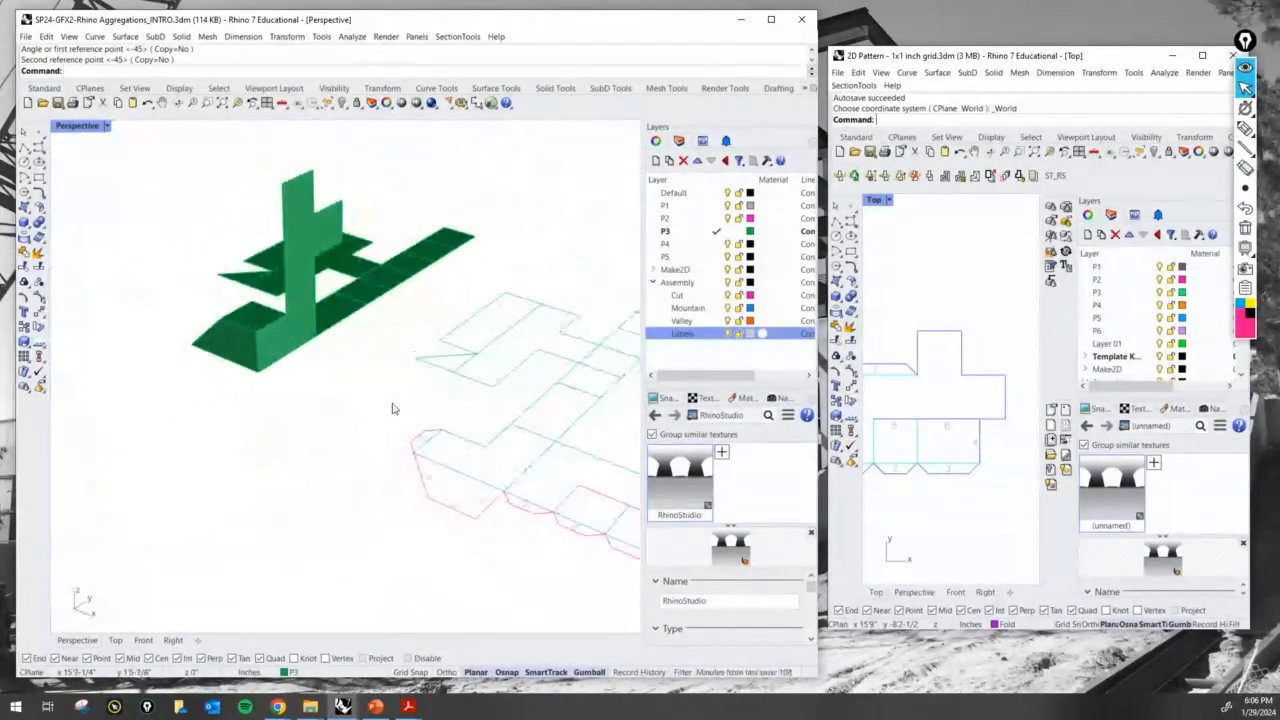
right_click_drag(184, 461, 306, 459)
left_click(329, 476)
scroll(329, 476, "up", 2)
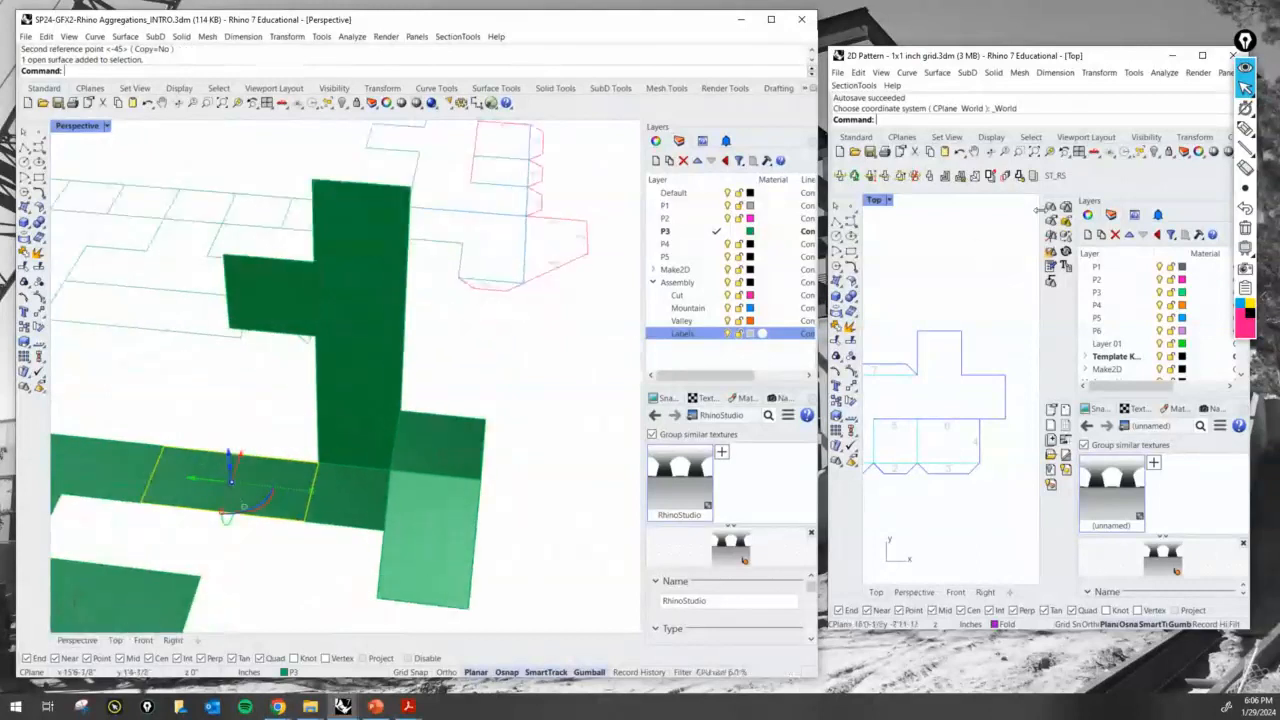
left_click(1245, 128)
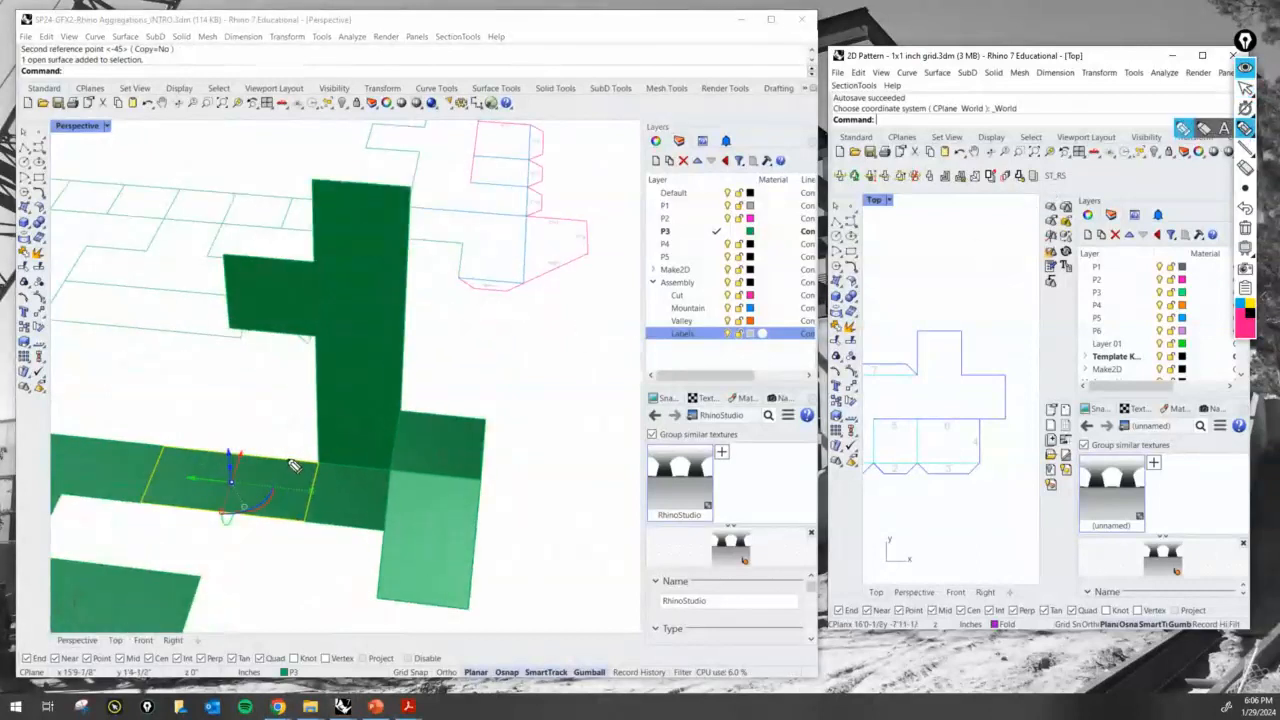
left_click_drag(290, 456, 316, 444)
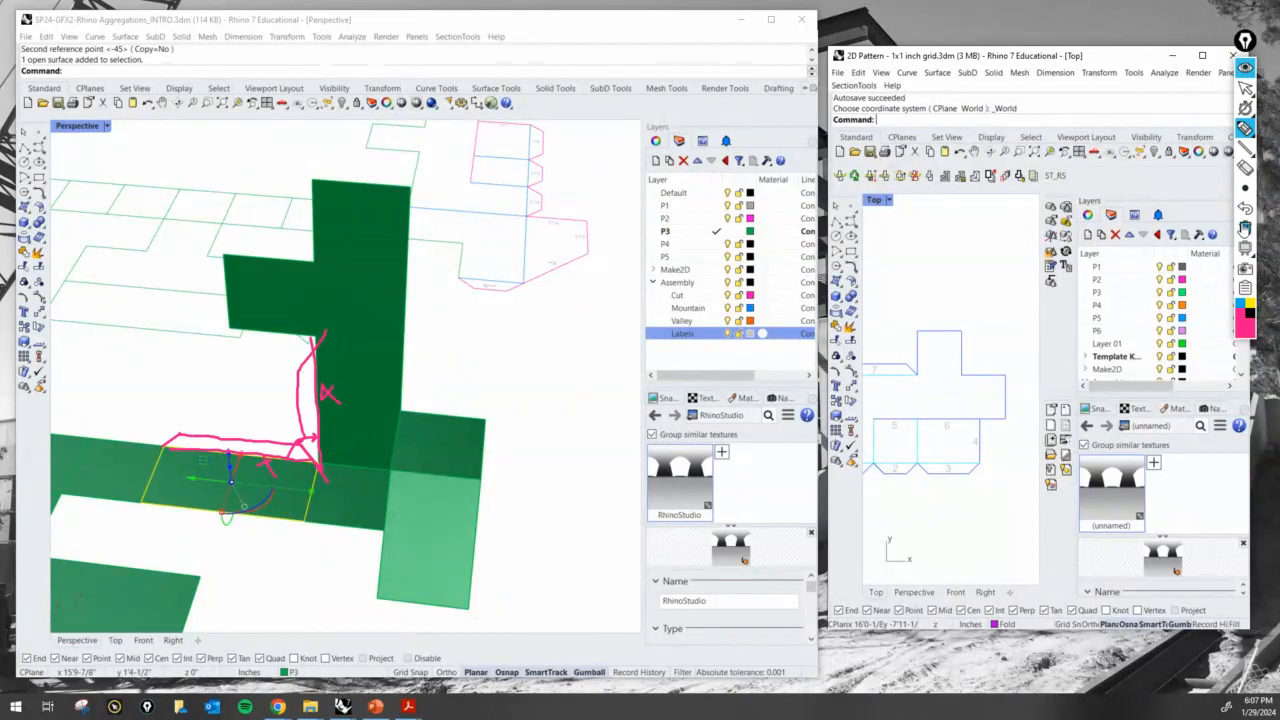
left_click(1245, 228)
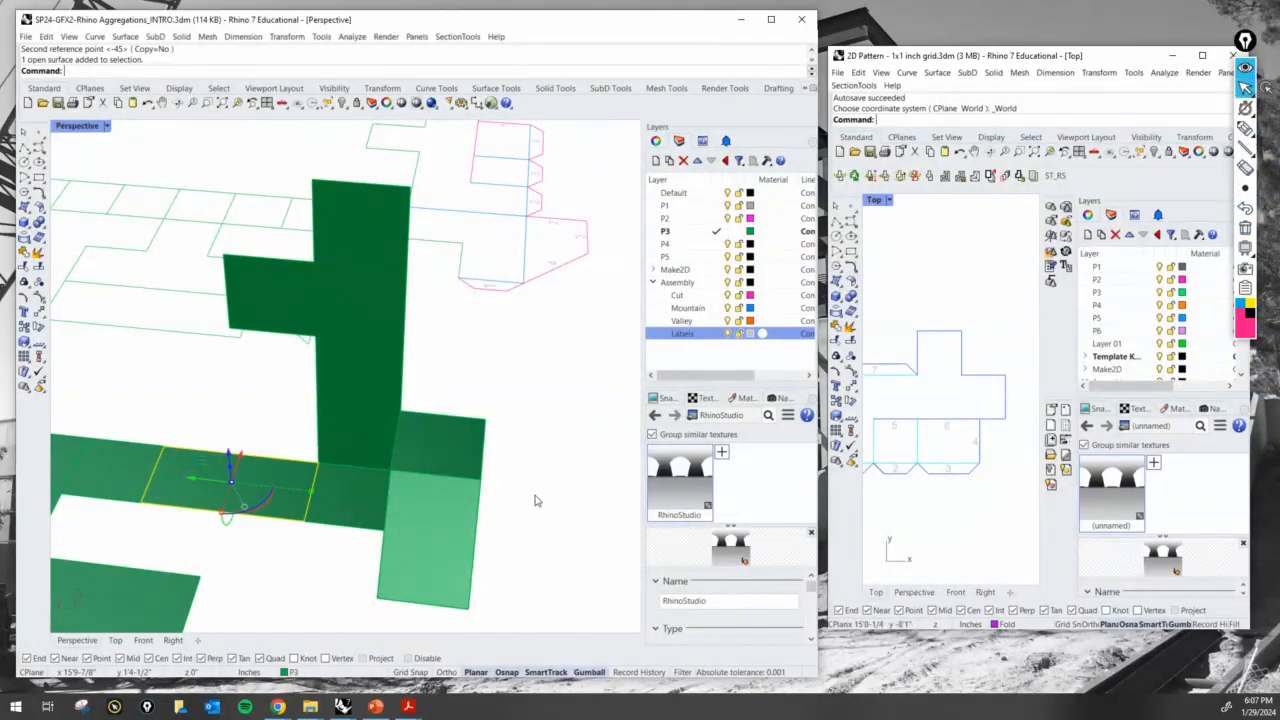
left_click(553, 396)
- Compare the glue tab labeled 7 in the reference pattern with the corresponding upper edge of the P3 linework
scroll(530, 402, "down", 4)
mouse_move(523, 406)
right_mouse_down()
mouse_move(484, 415)
mouse_move(515, 415)
right_mouse_up()
right_click_drag(900, 454, 996, 458)
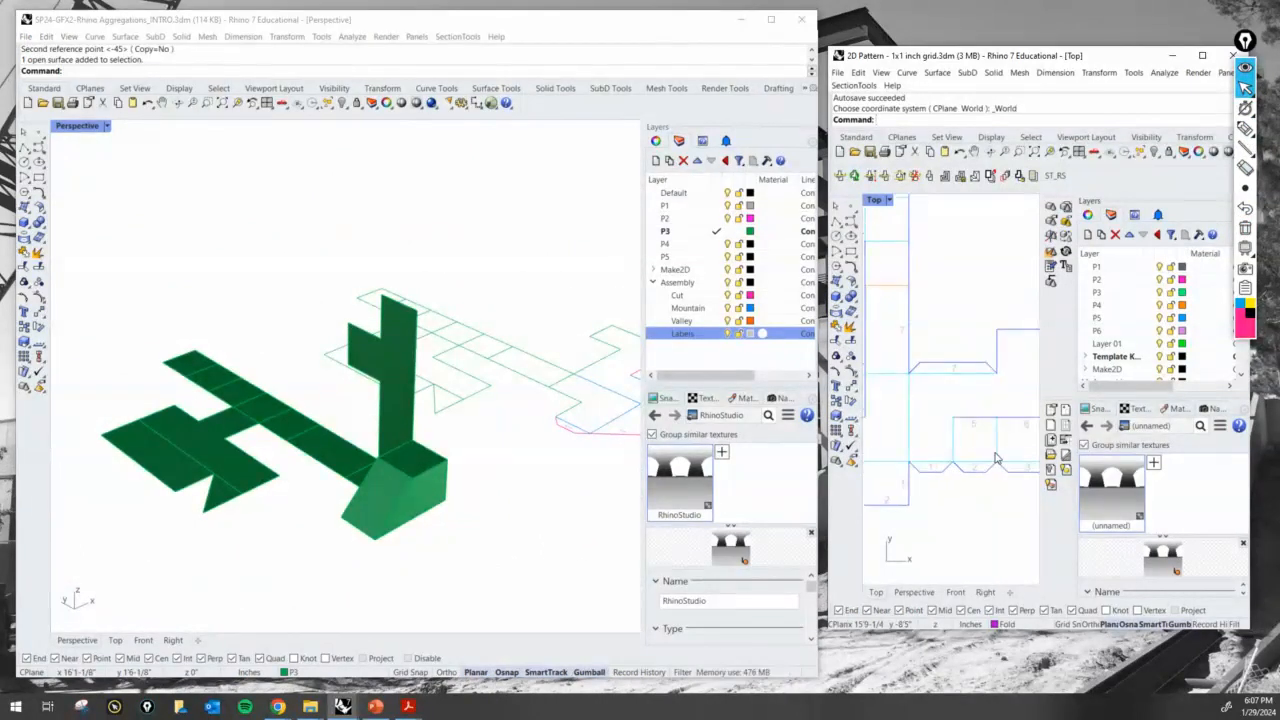
right_click_drag(589, 430, 433, 354)
scroll(433, 354, "up", 5)
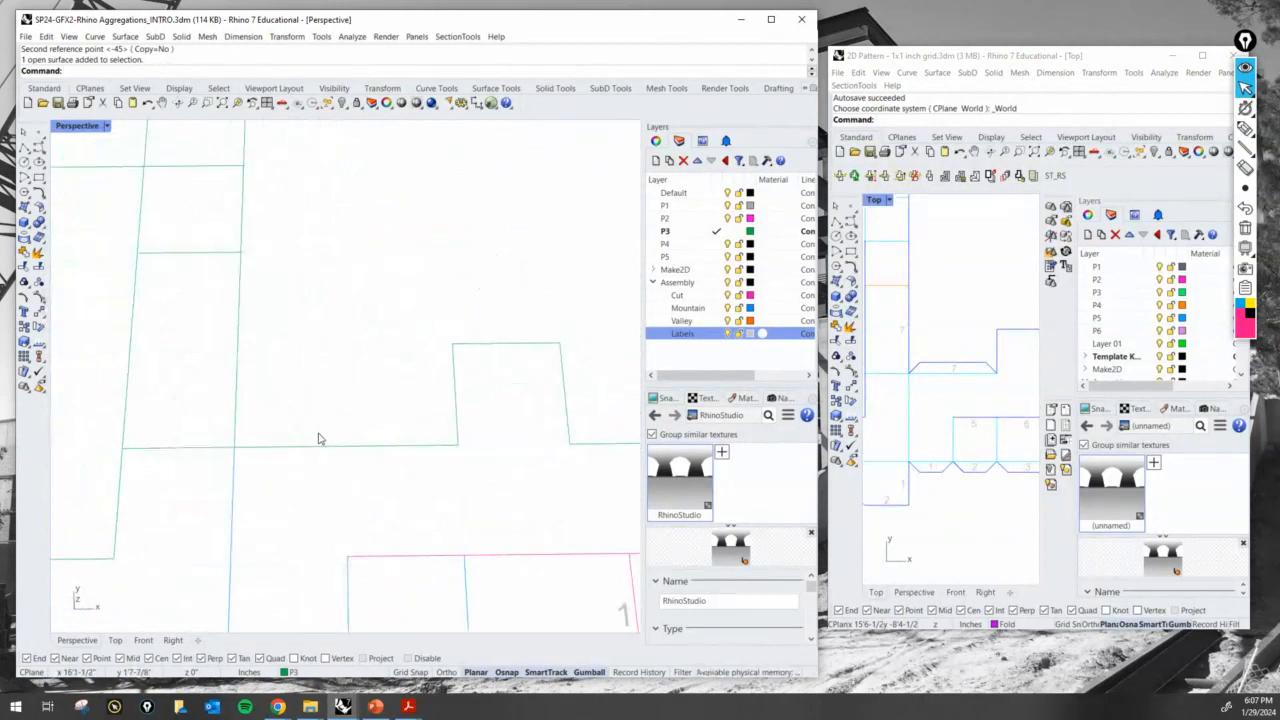
scroll(345, 421, "down", 3)
right_click_drag(303, 516, 336, 464)
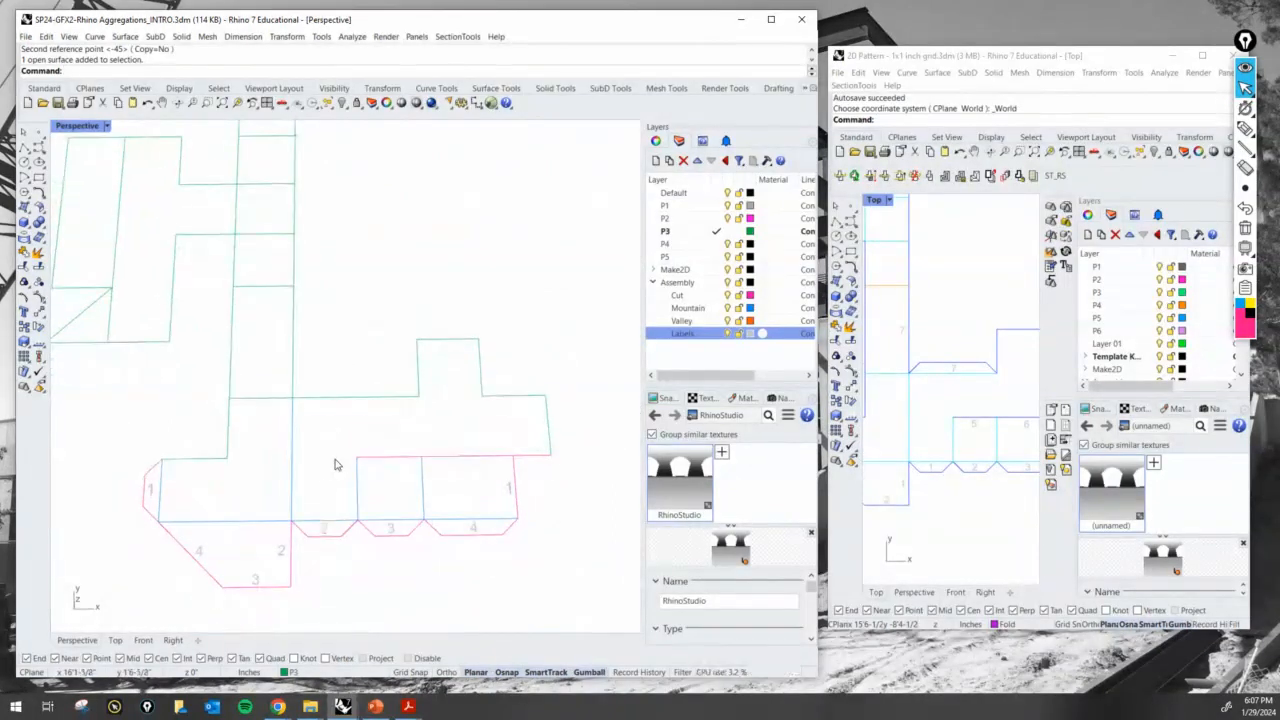
key("Return")
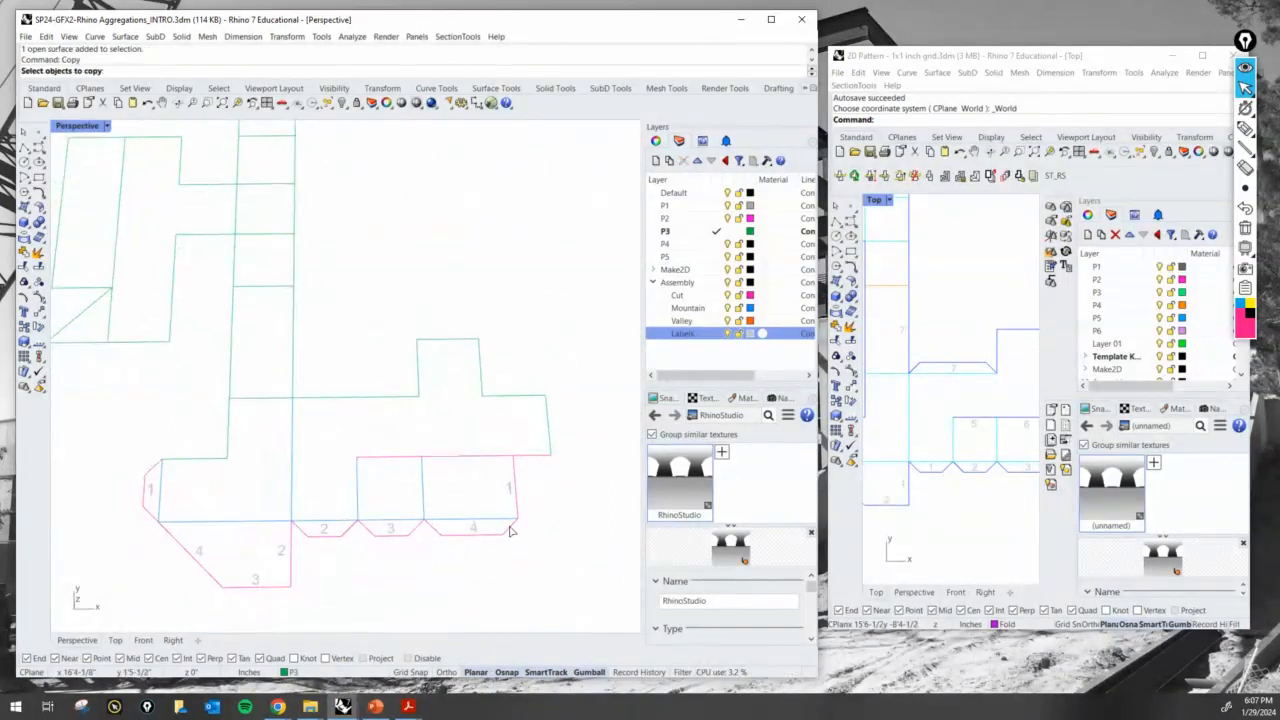
left_click(509, 530)
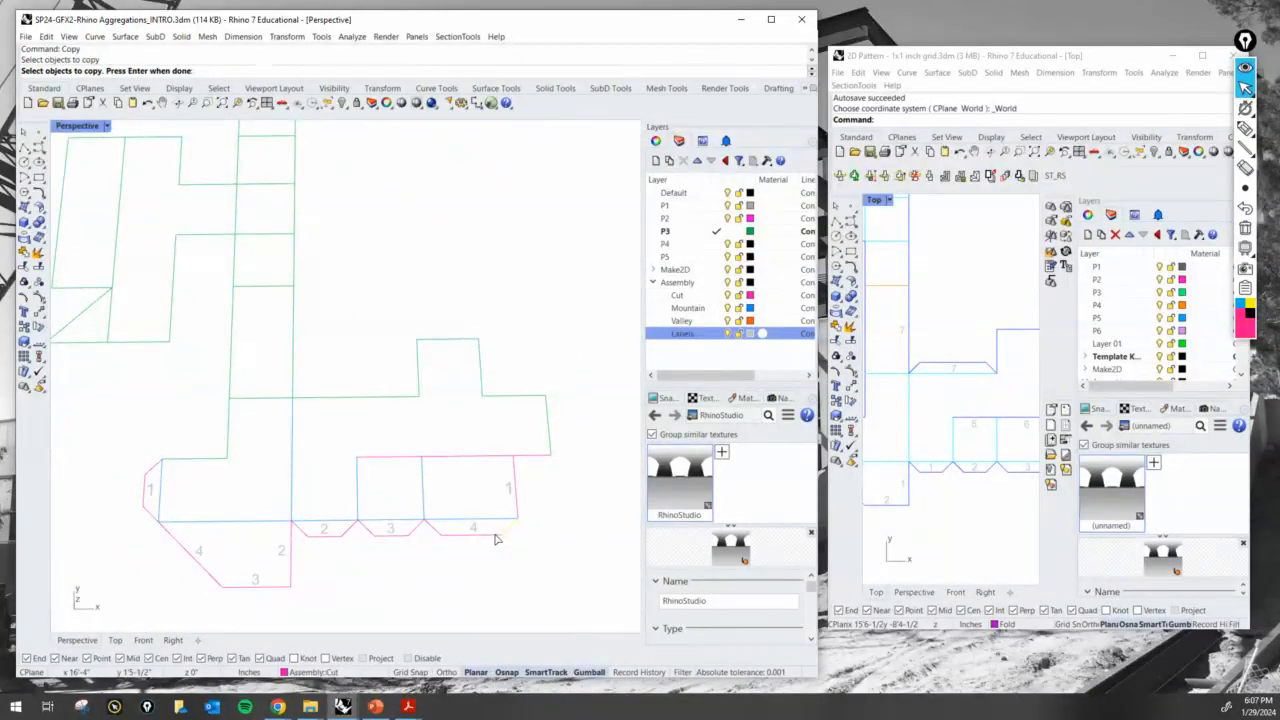
key("Escape")
- Copy the slanted end line of the 4 glue tab to the strip corner where the long edge leading to the square notch panel starts
key("Return")
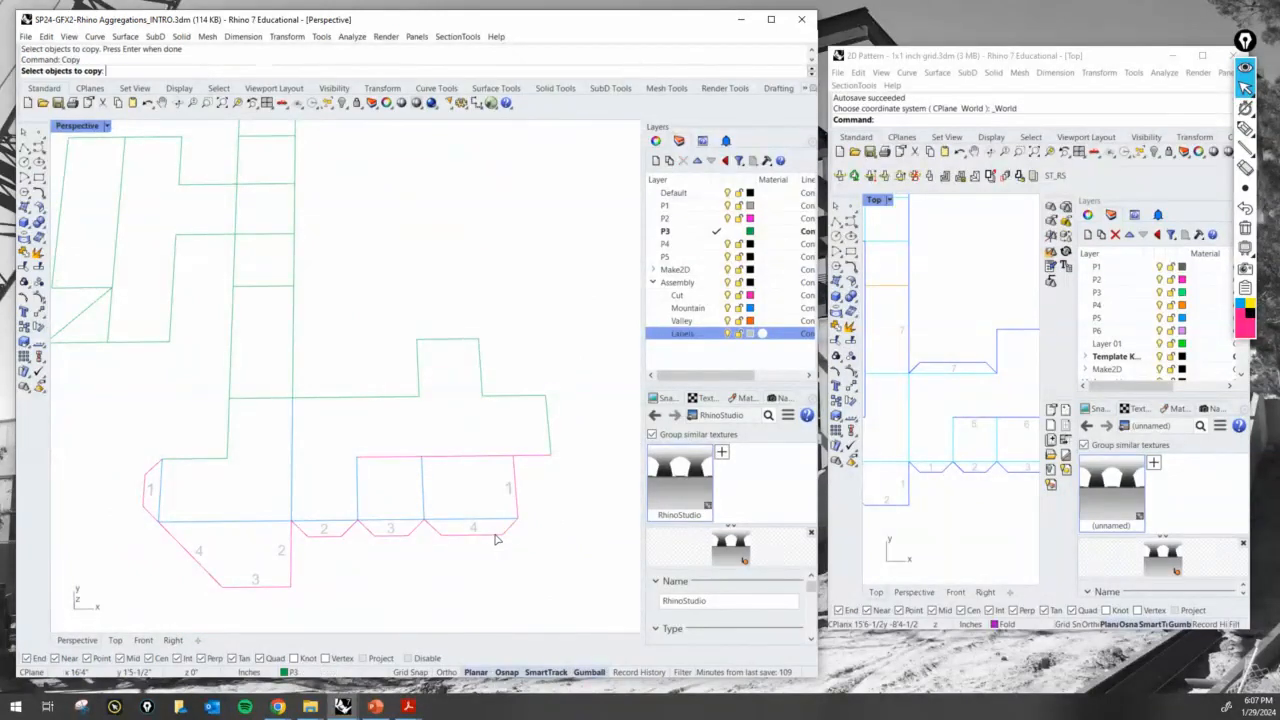
scroll(514, 529, "up", 2)
left_click(510, 526)
key("Return")
left_click(502, 541)
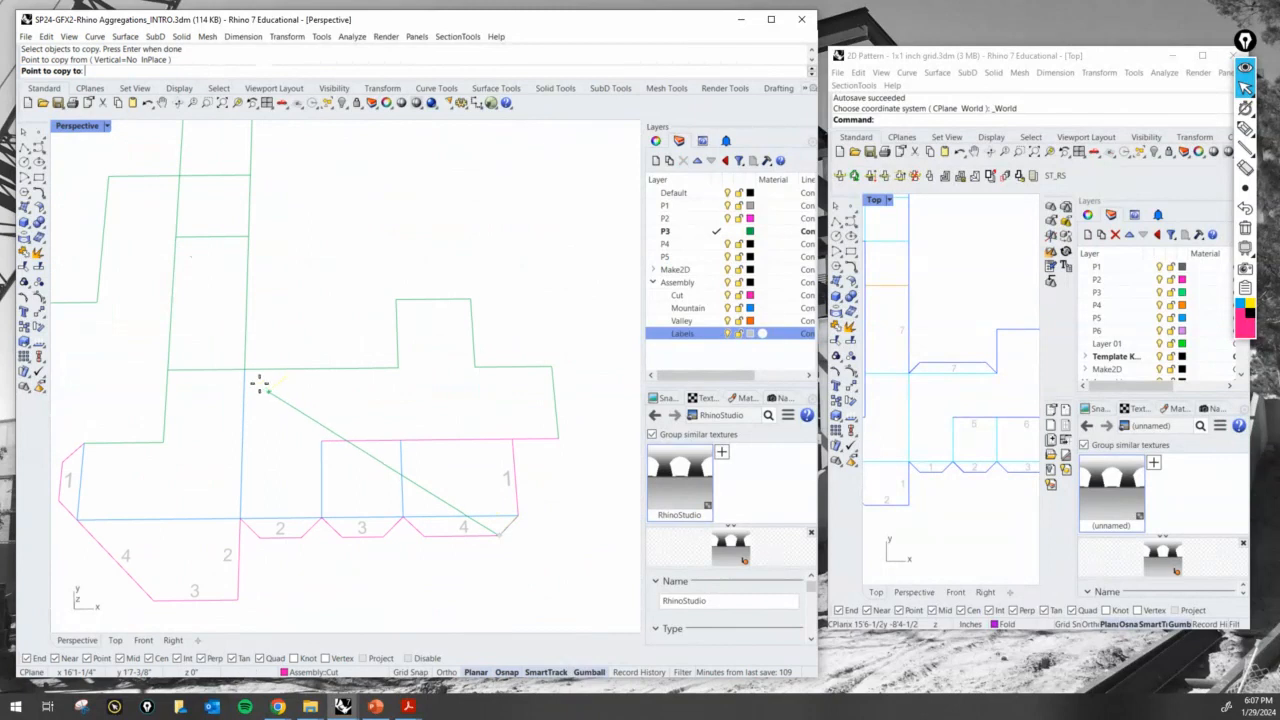
left_click(249, 366)
key("Return")
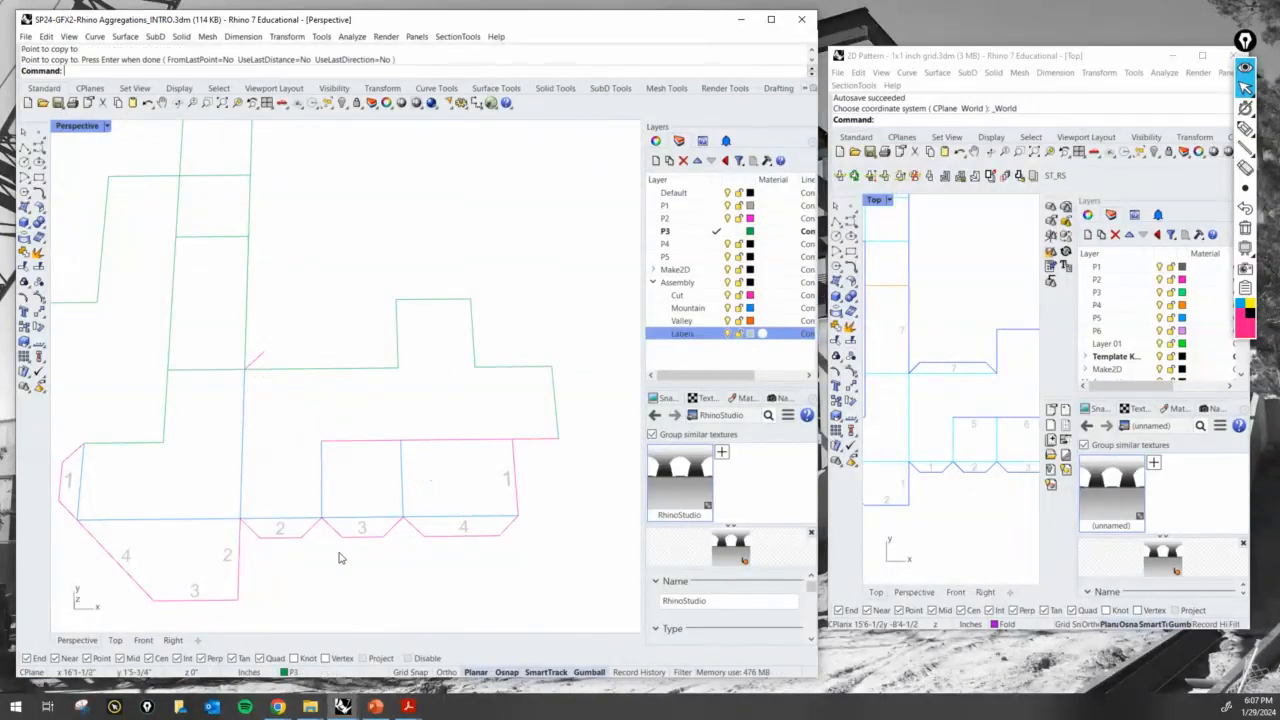
- Copy the outer edge of the 4 glue tab to the free end of the copied slanted line
left_click(431, 537)
key("Return")
left_click(423, 537)
left_click(266, 352)
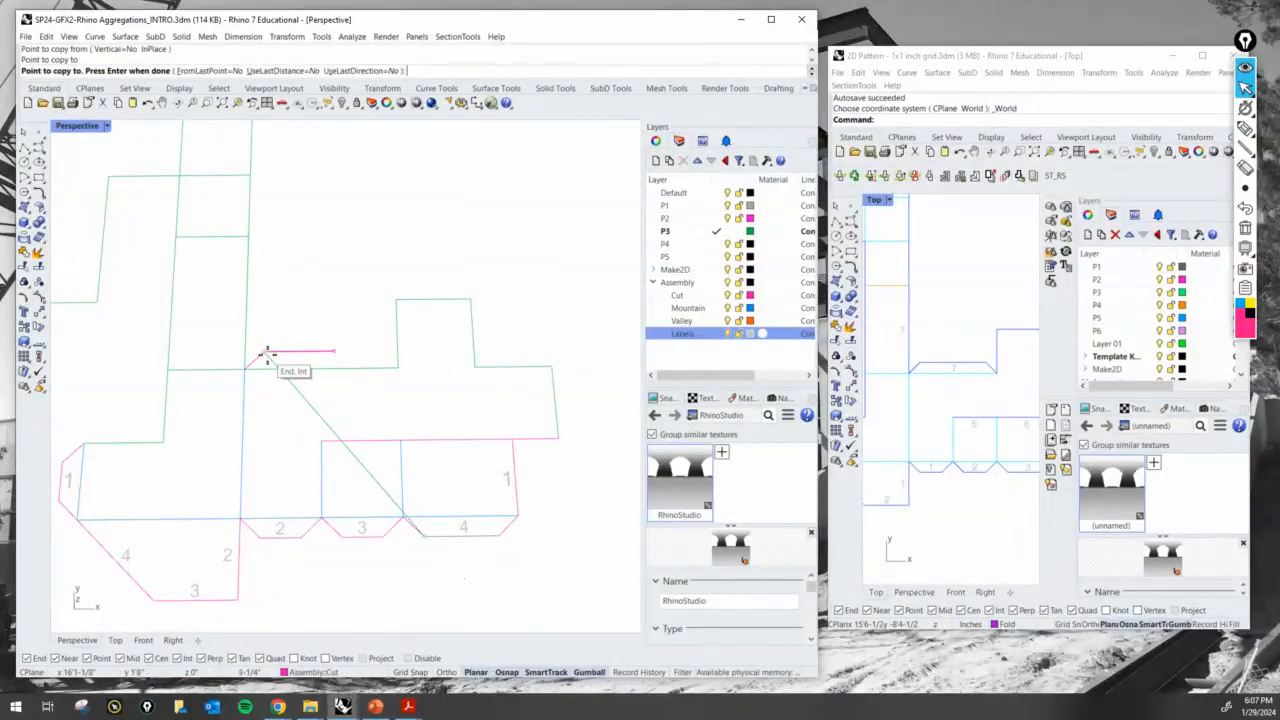
key("Return")
- Copy the 4 glue tab's other slanted end line to the far end of the long edge, at the raised square panel's corner
key("Return")
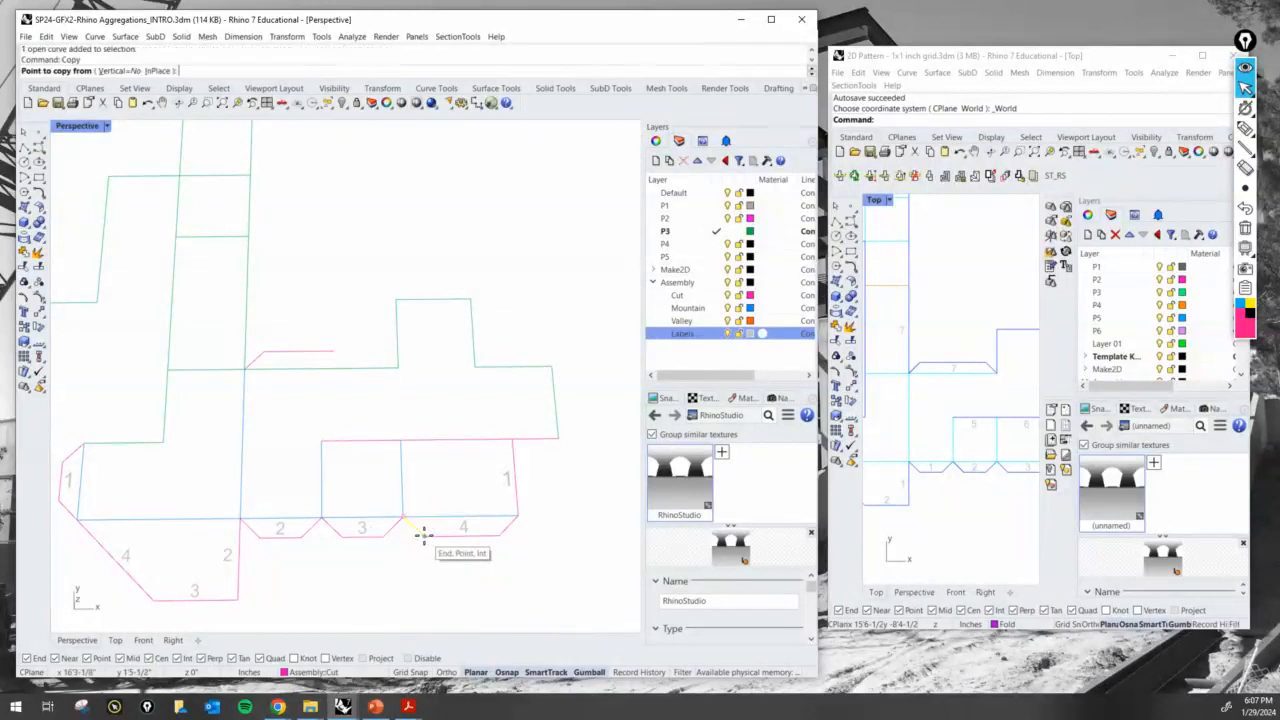
left_click(423, 535)
left_click(393, 367)
key("Return")
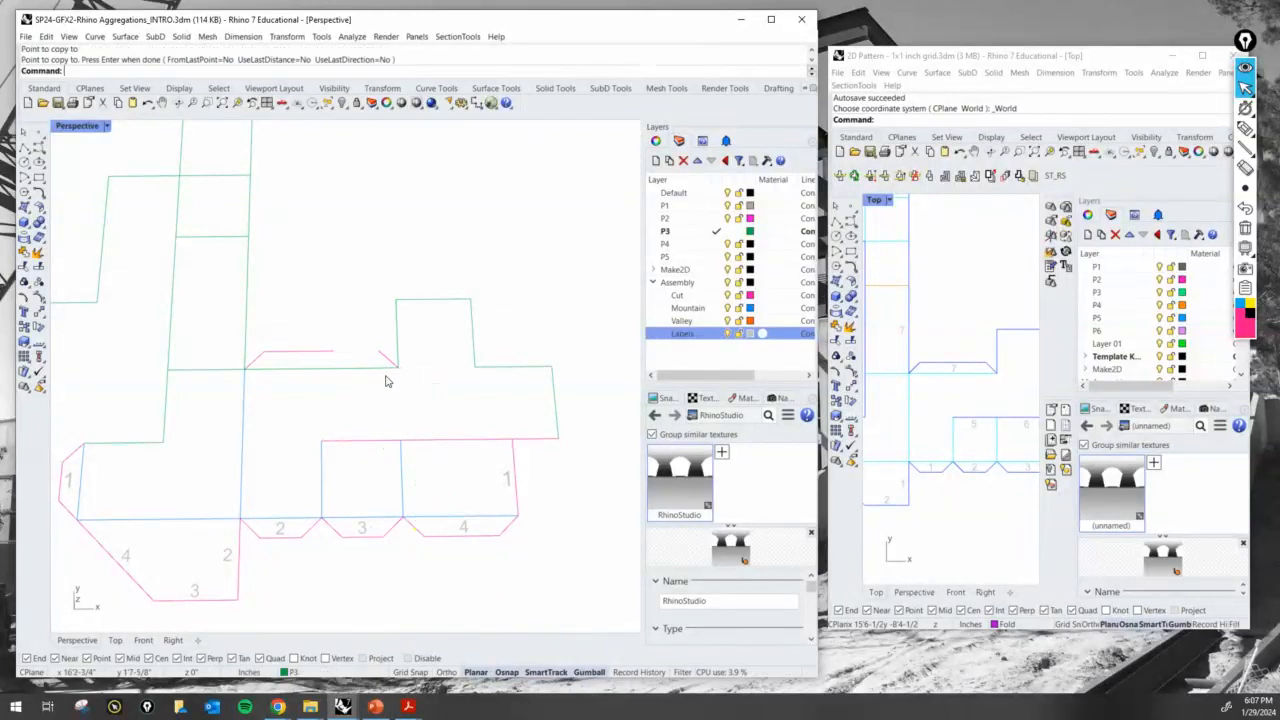
- Extend the new tab's outer edge to the far slanted line to complete the tab outline
type("ExtrudeCrv")
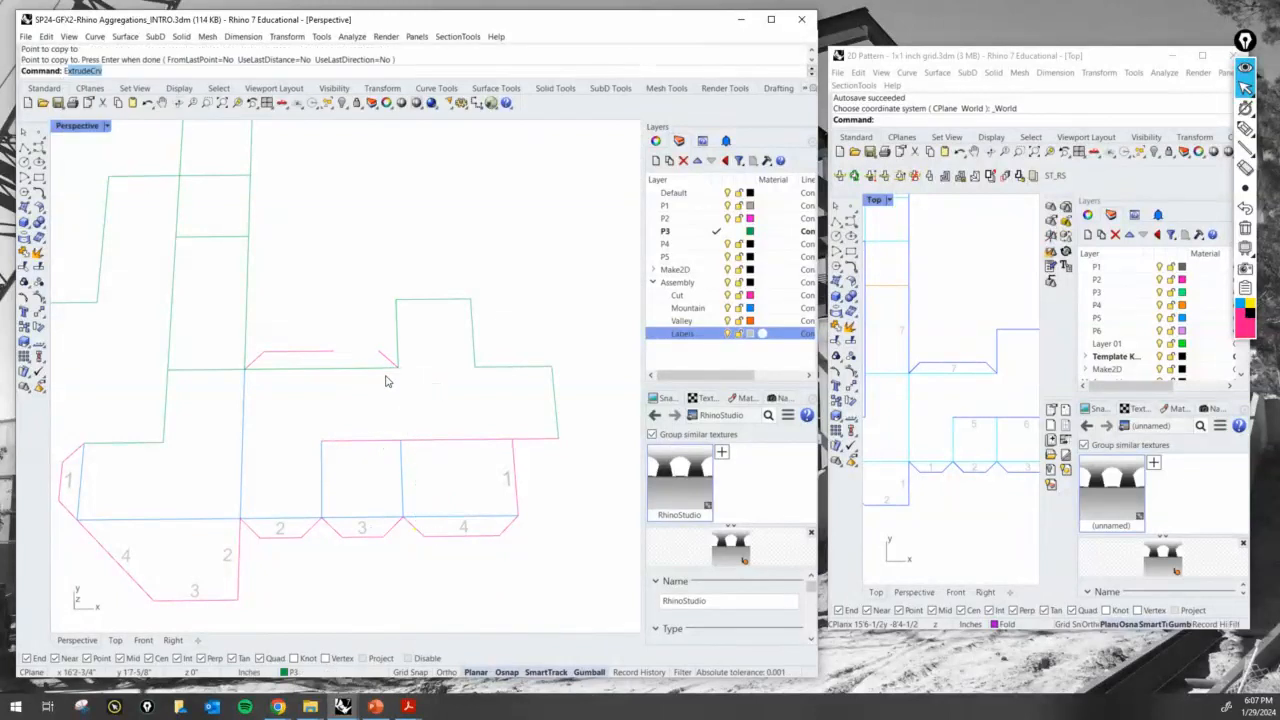
key("Return")
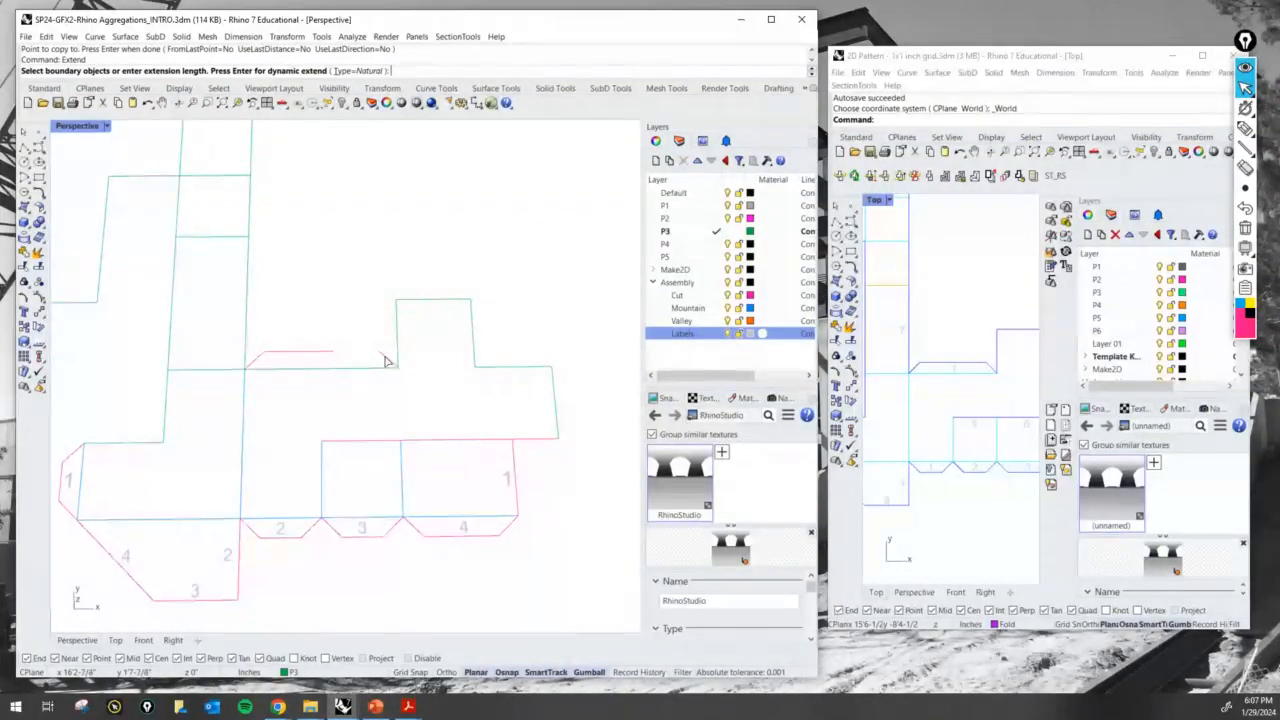
left_click(388, 362)
key("Return")
left_click(328, 352)
key("Return")
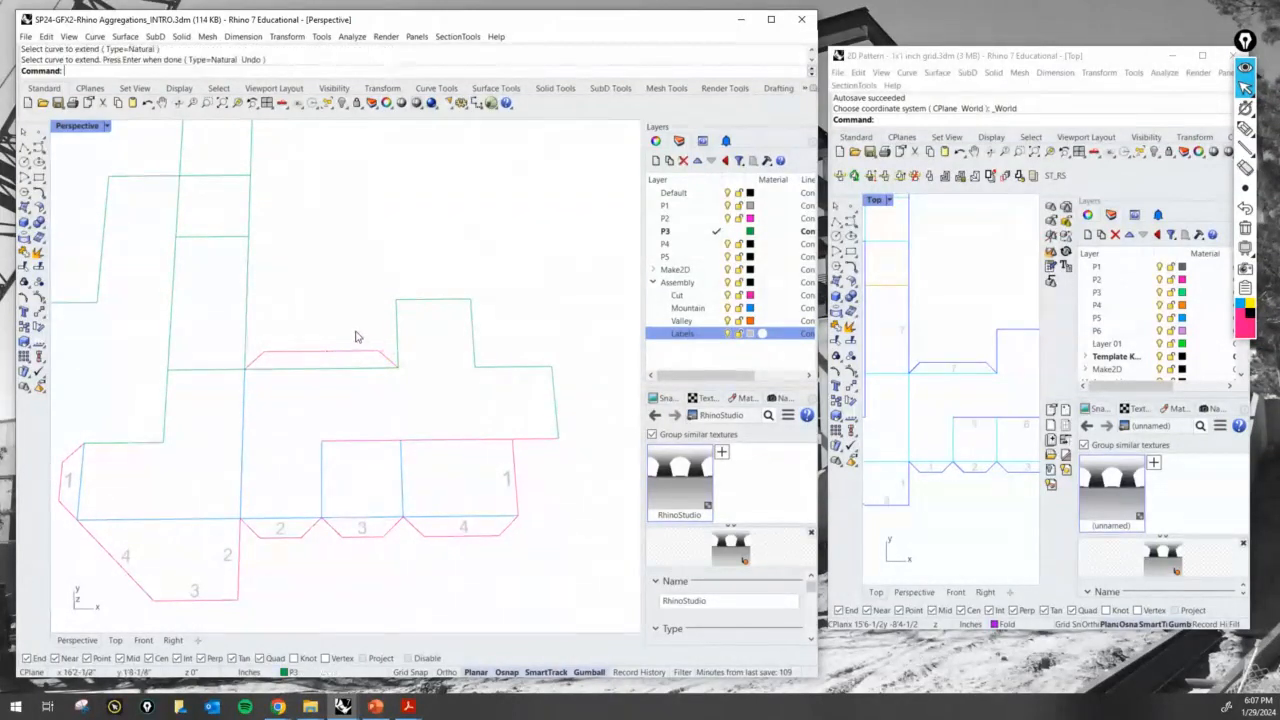
scroll(384, 347, "down", 4)
scroll(315, 402, "up", 4)
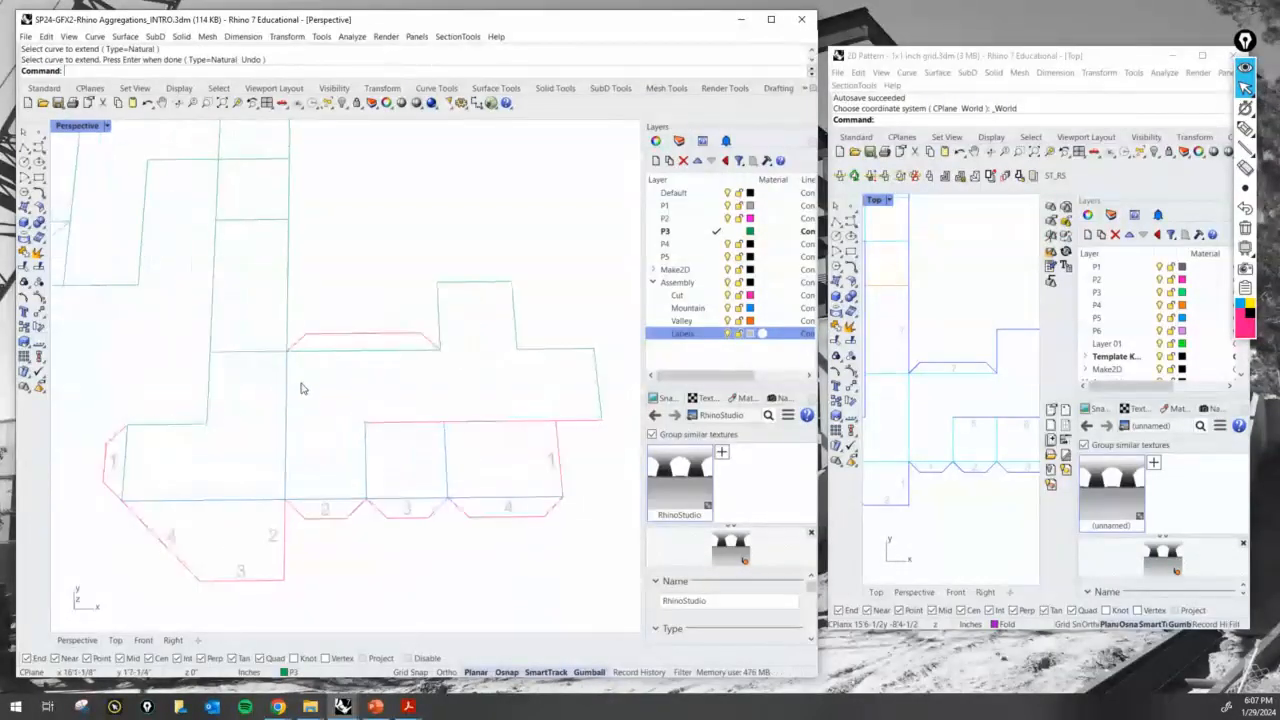
- Copy the 2 label from the small lower tab to the middle of the new long glue tab
right_click_drag(335, 415, 363, 418, "shift")
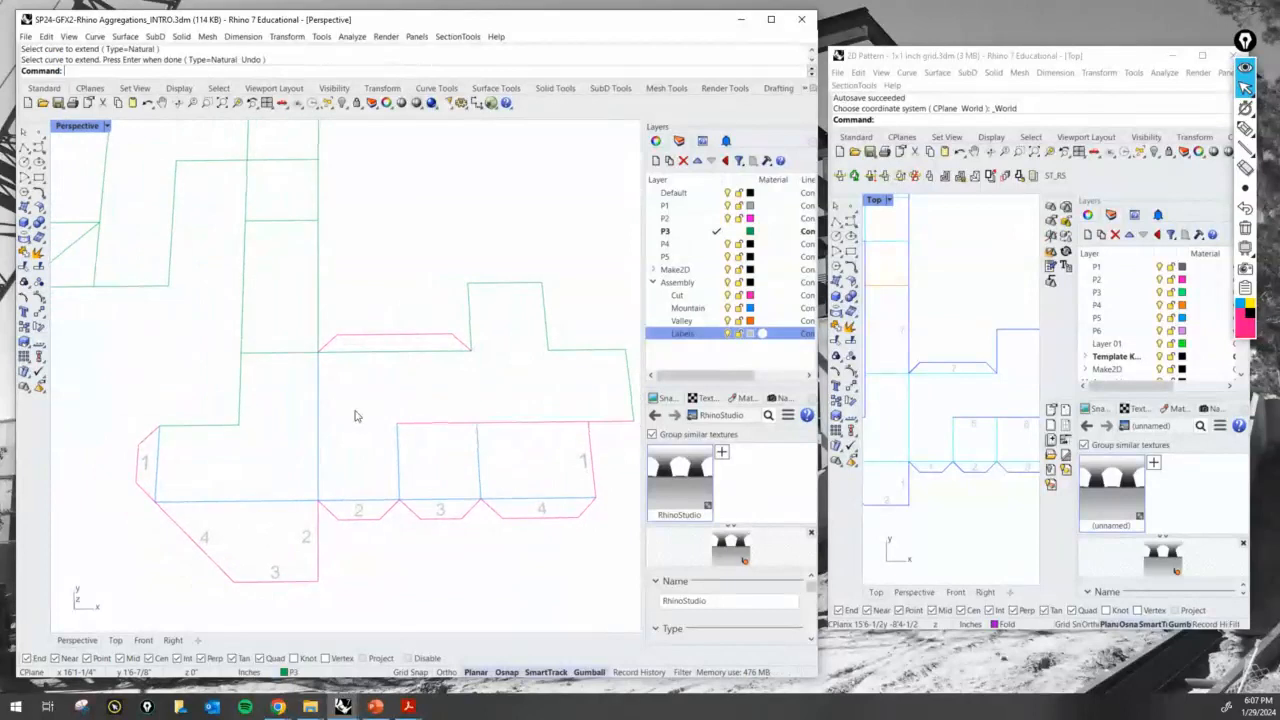
key("Return")
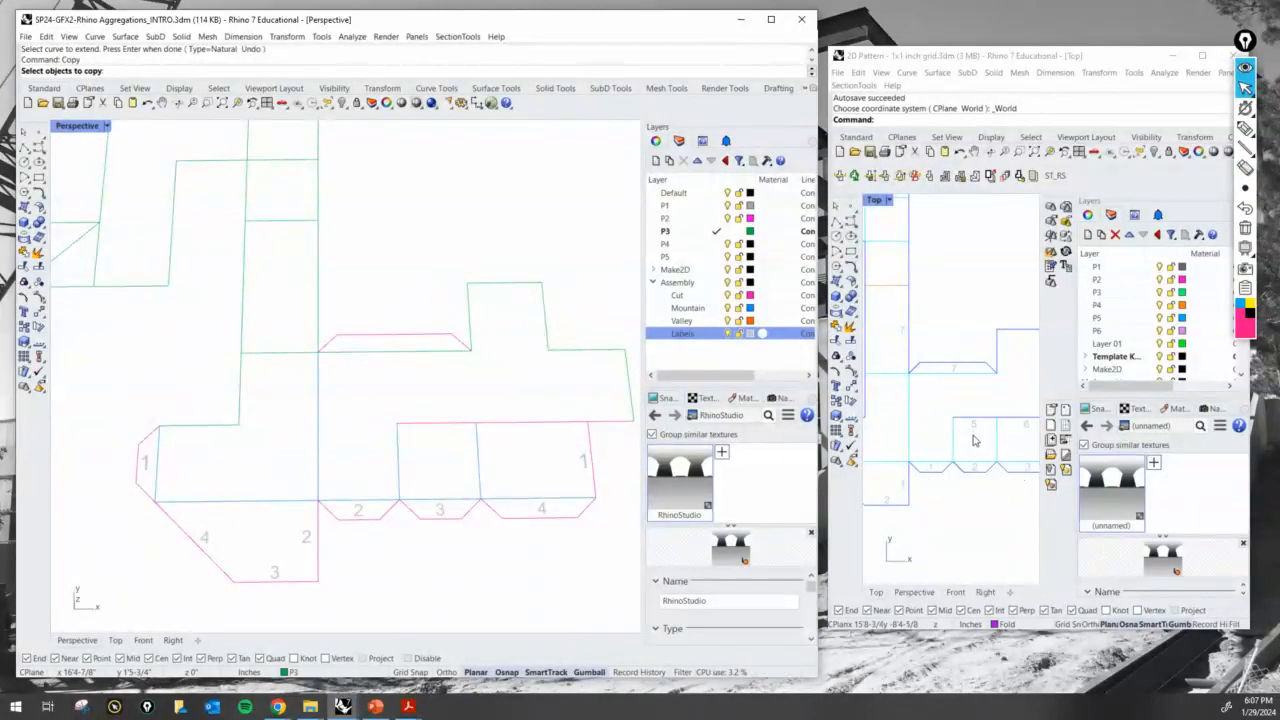
scroll(932, 468, "down", 3)
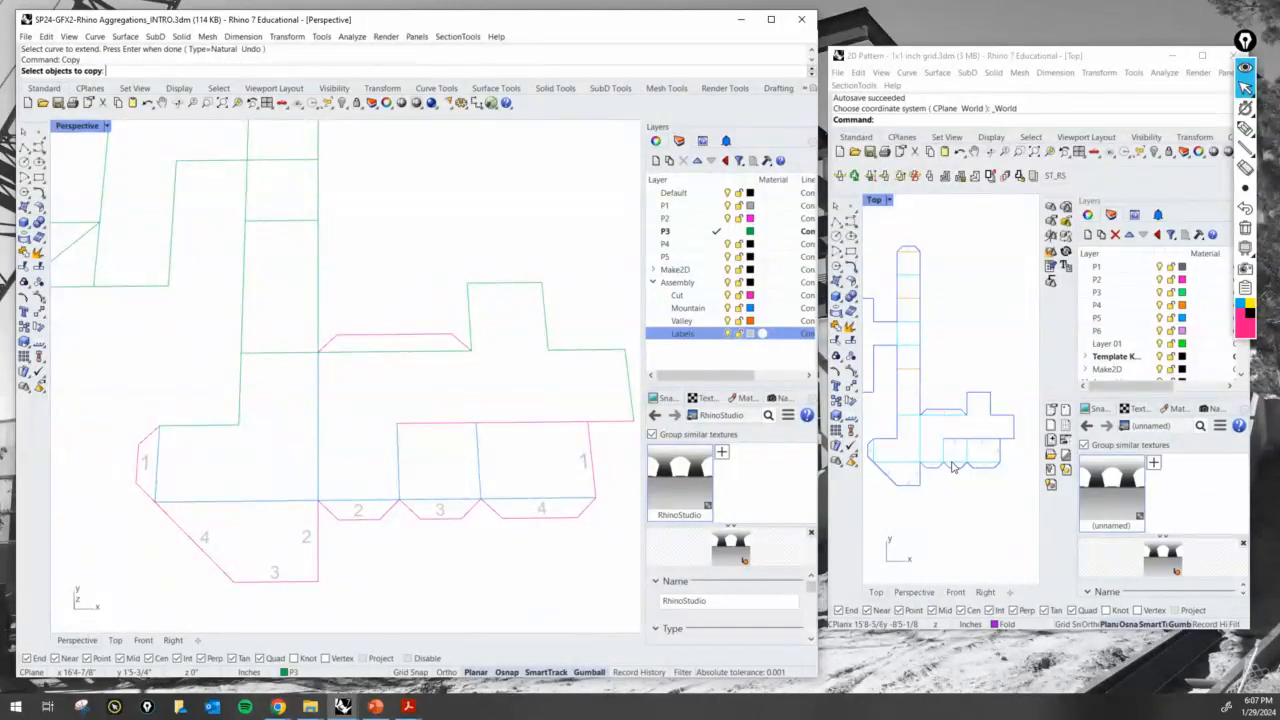
scroll(998, 488, "up", 2)
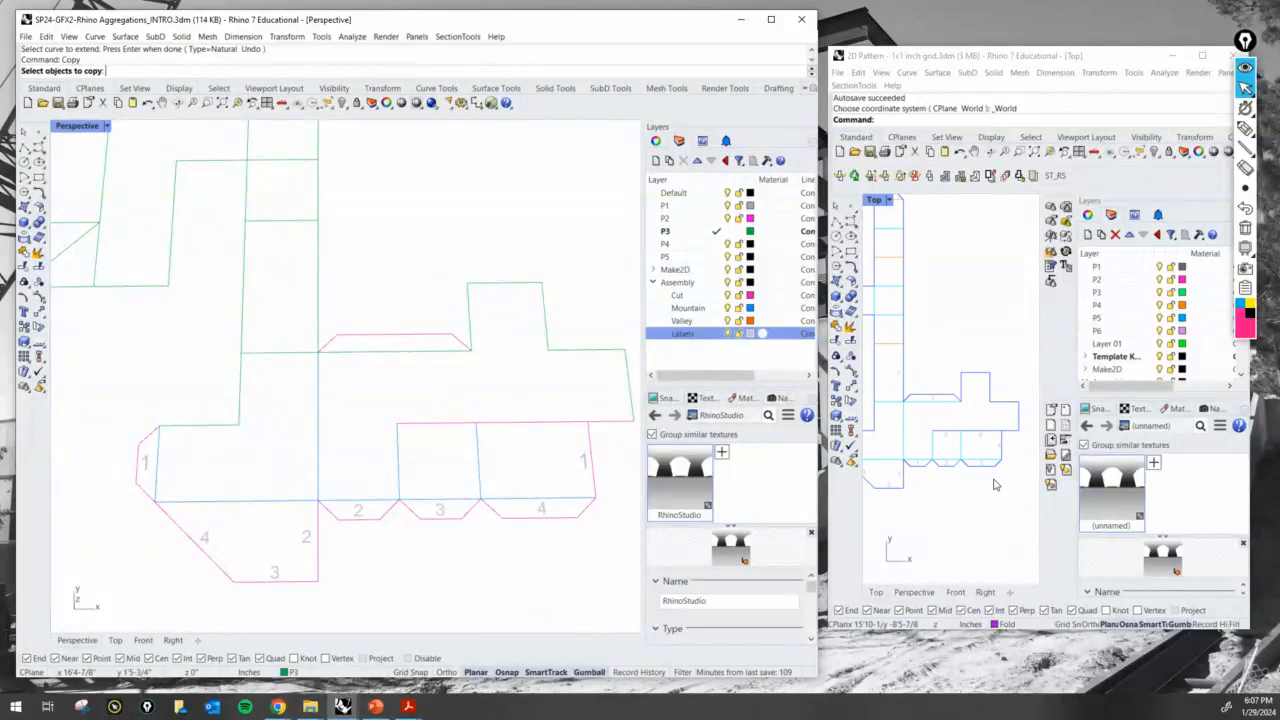
scroll(437, 428, "up", 1)
left_click(340, 531)
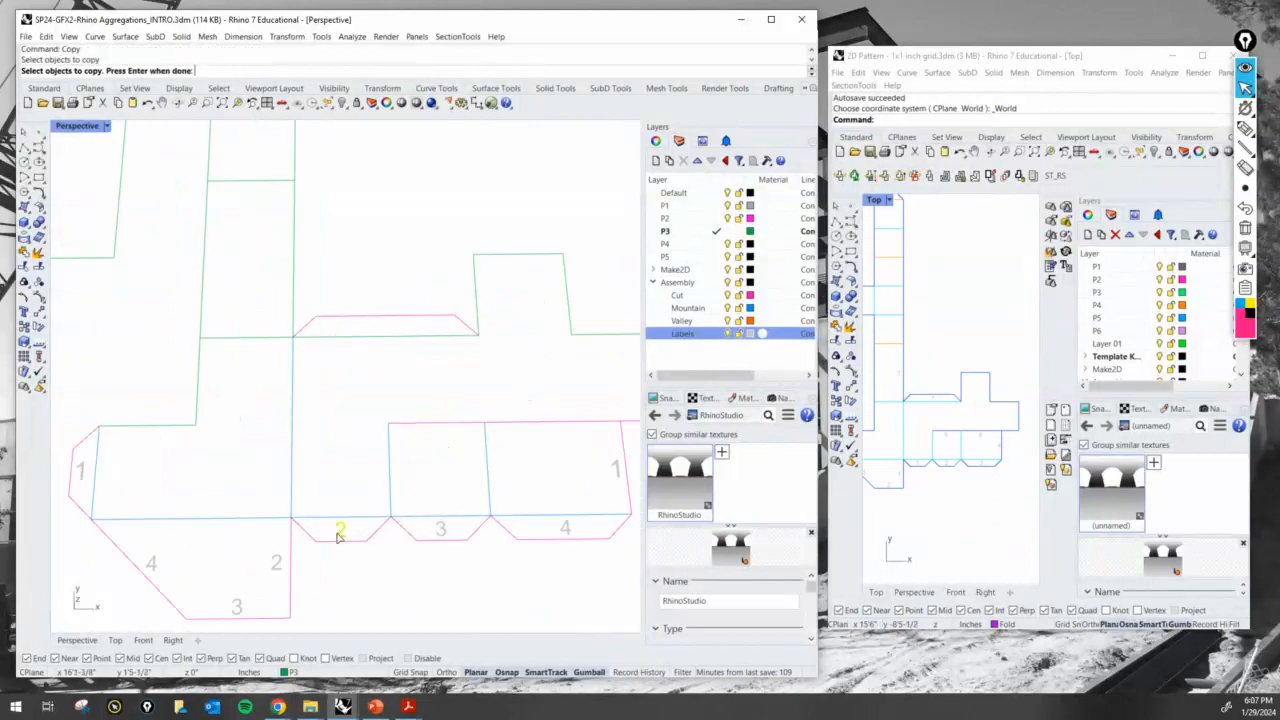
key("Return")
left_click(340, 528)
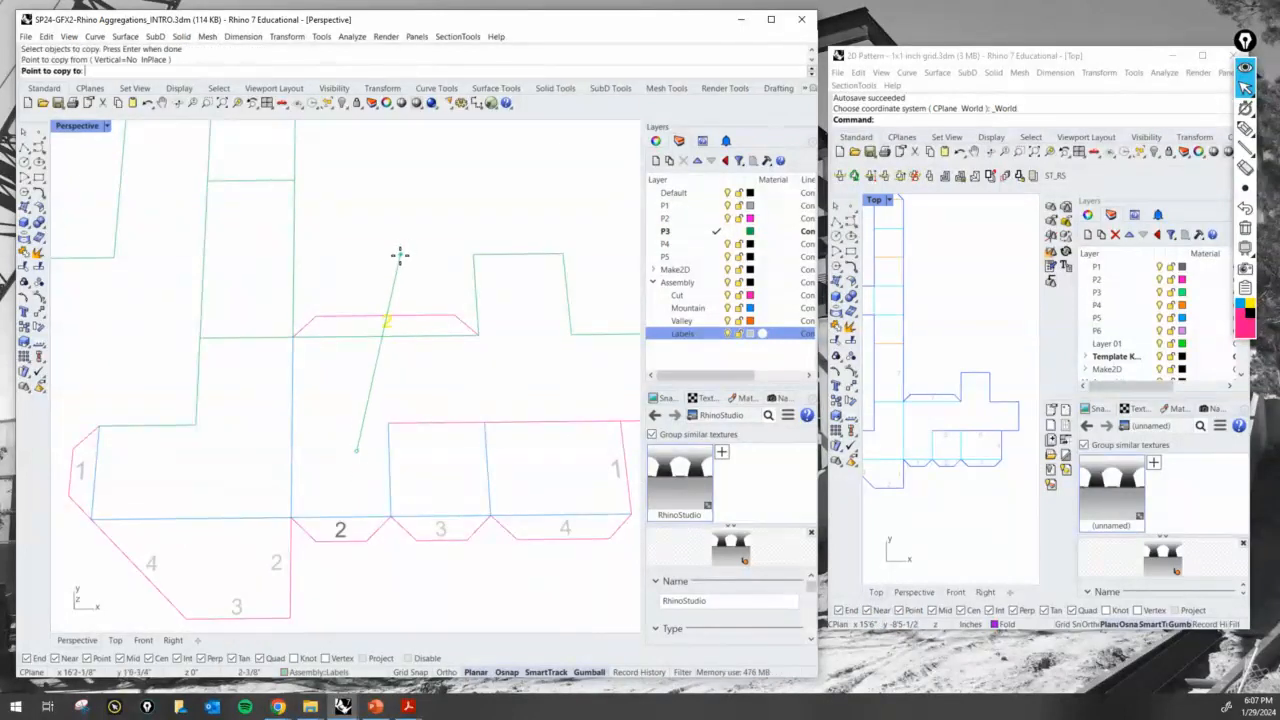
scroll(399, 264, "up", 3)
left_click(400, 260)
key("Return")
scroll(437, 274, "down", 3)
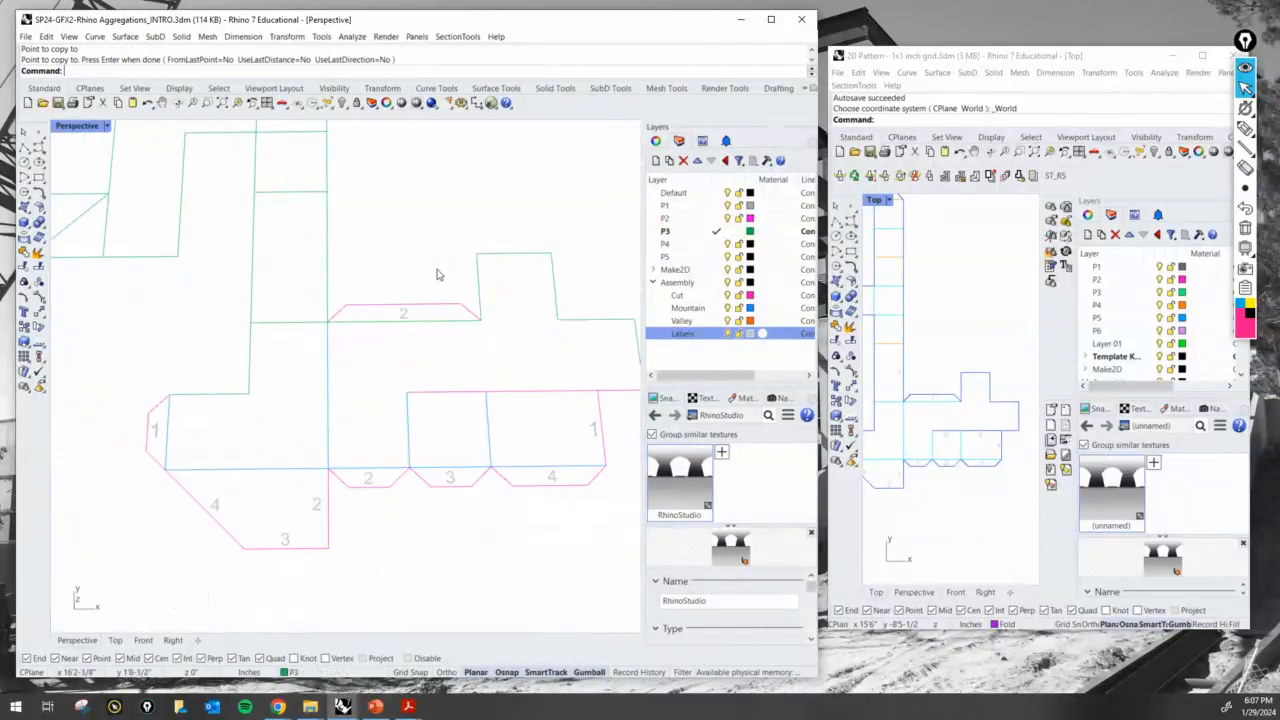
- Change the copied label's text on the new long tab to 5
scroll(390, 256, "up", 2)
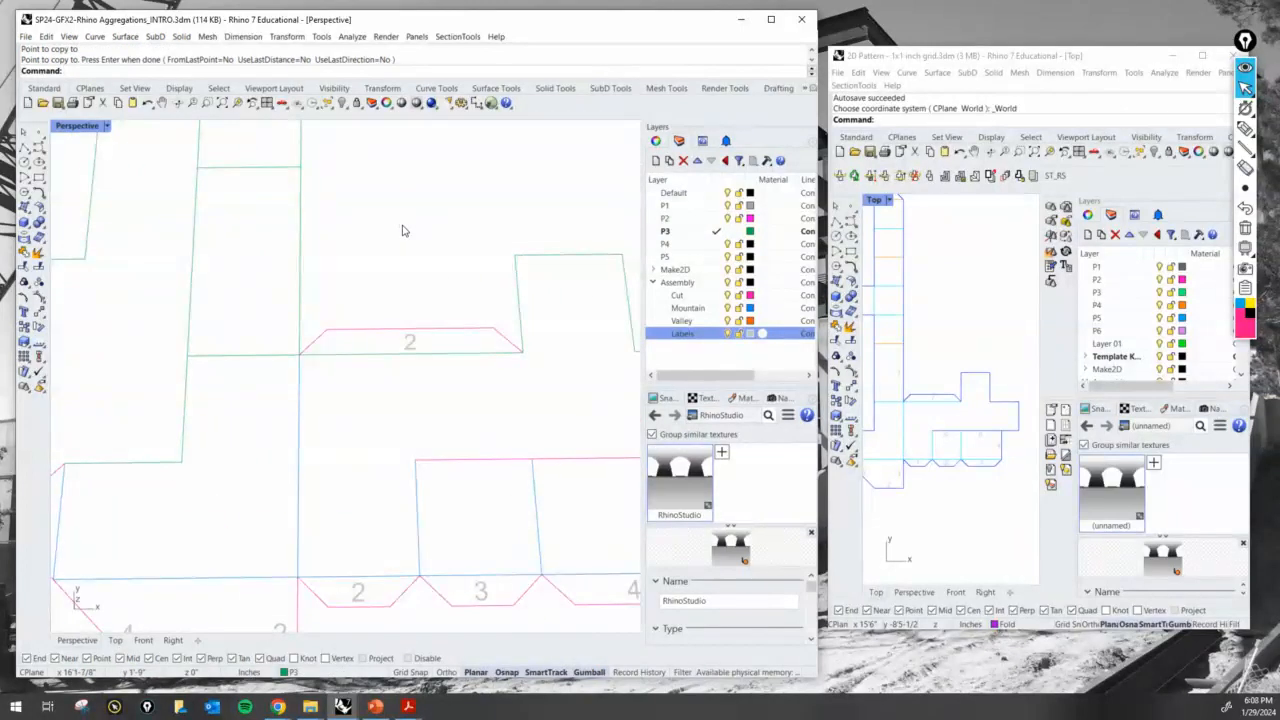
right_click_drag(403, 231, 405, 307, "shift")
double_click(417, 418)
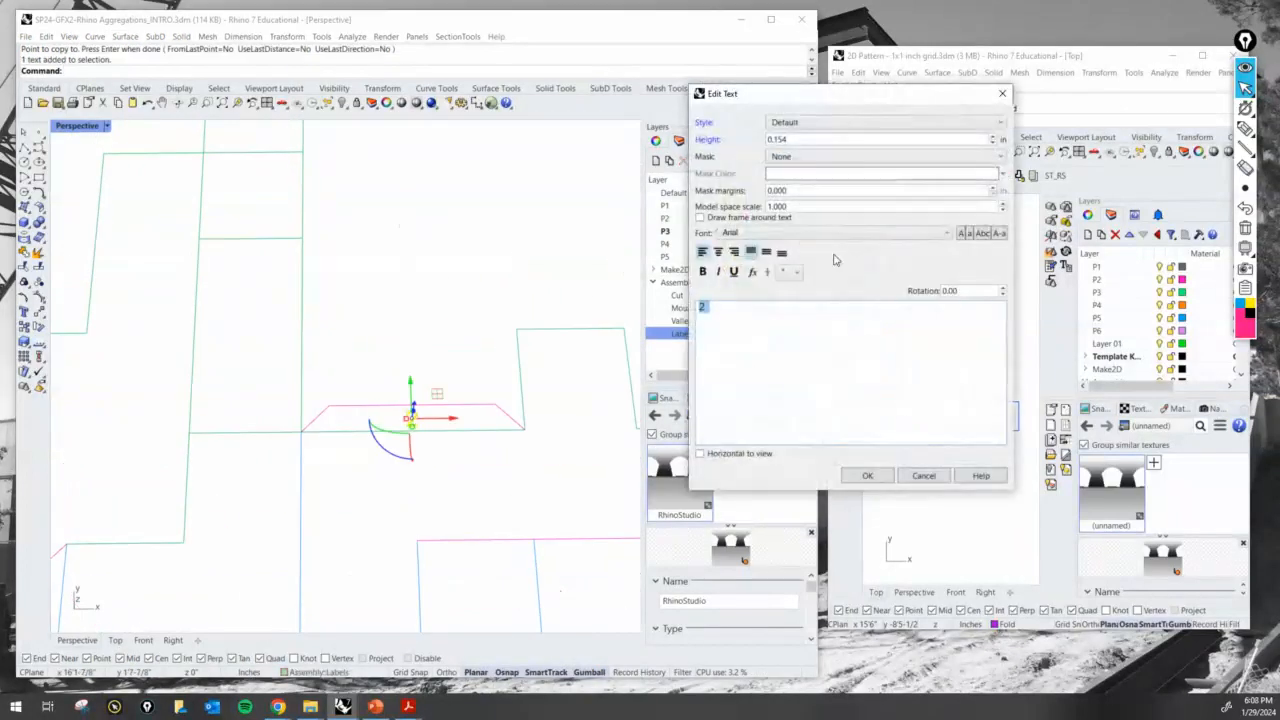
type("5")
left_click(867, 475)
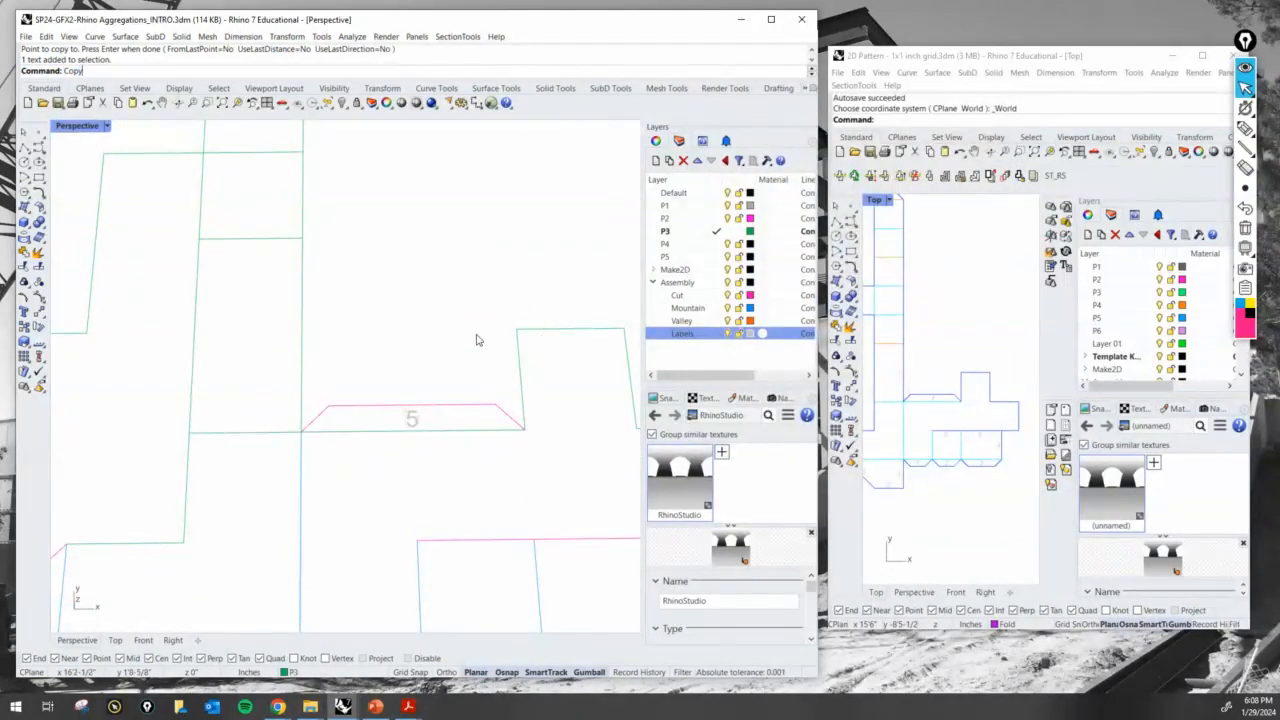
- Copy the 5 label inside the strip panel, beside the perpendicular edge that meets the long tab's corner
key("Return")
left_click(411, 418)
key("Return")
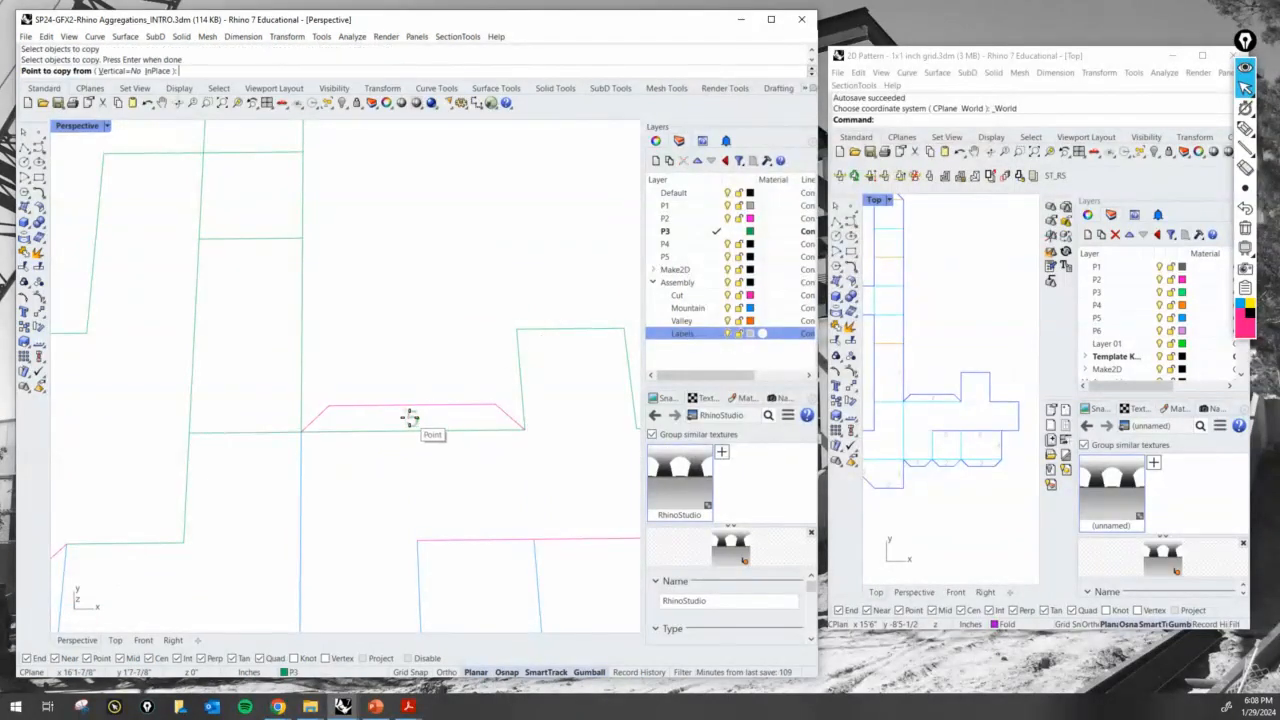
left_click(420, 370)
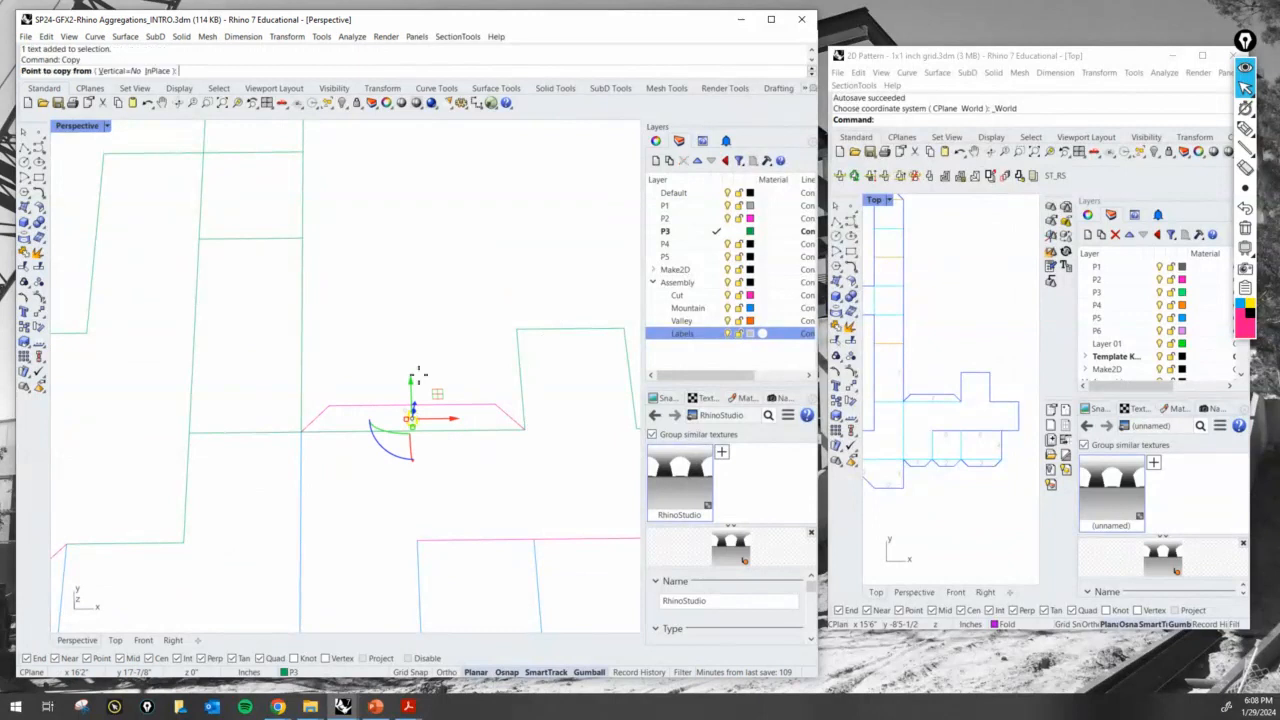
left_click(298, 287)
key("Return")
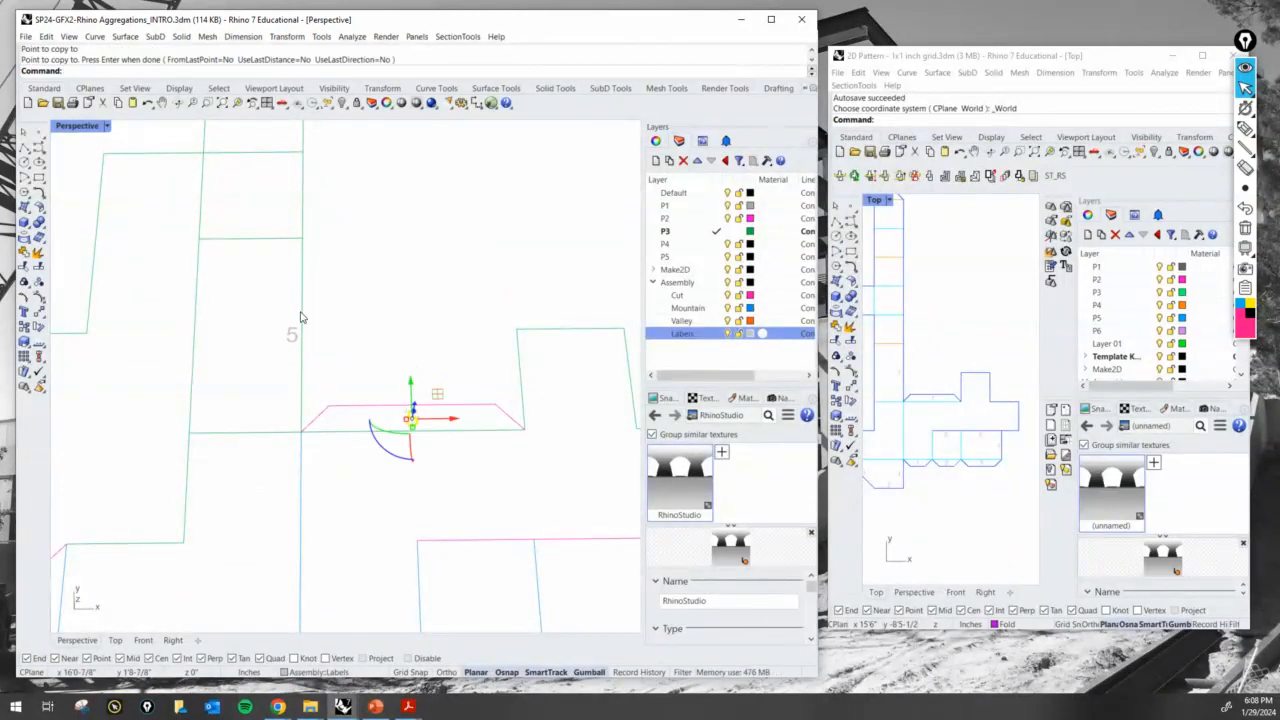
- Move the strip edge beside the copied 5 label to the Cut layer
left_click(300, 317)
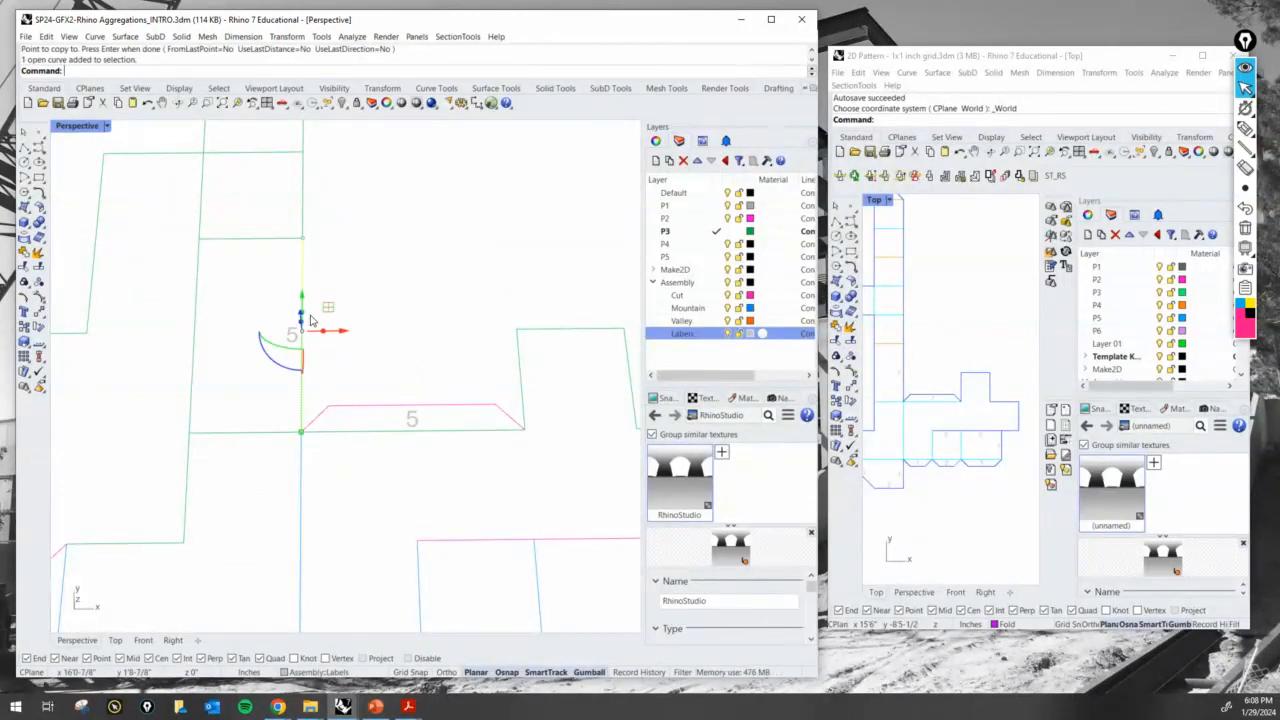
left_click(362, 676)
left_click(360, 622)
key("Escape")
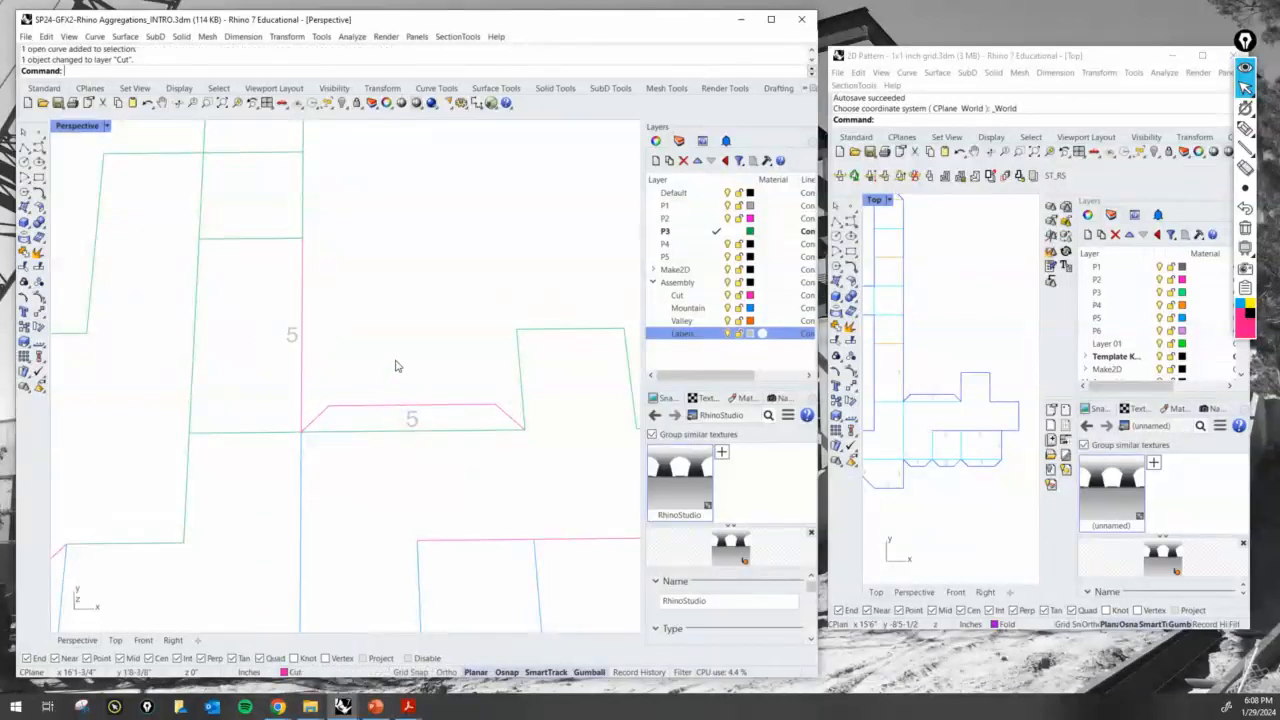
- Move the long base line of the 5 glue tab to the Mountain layer
scroll(397, 382, "down", 6)
scroll(408, 394, "up", 4)
left_click(429, 405)
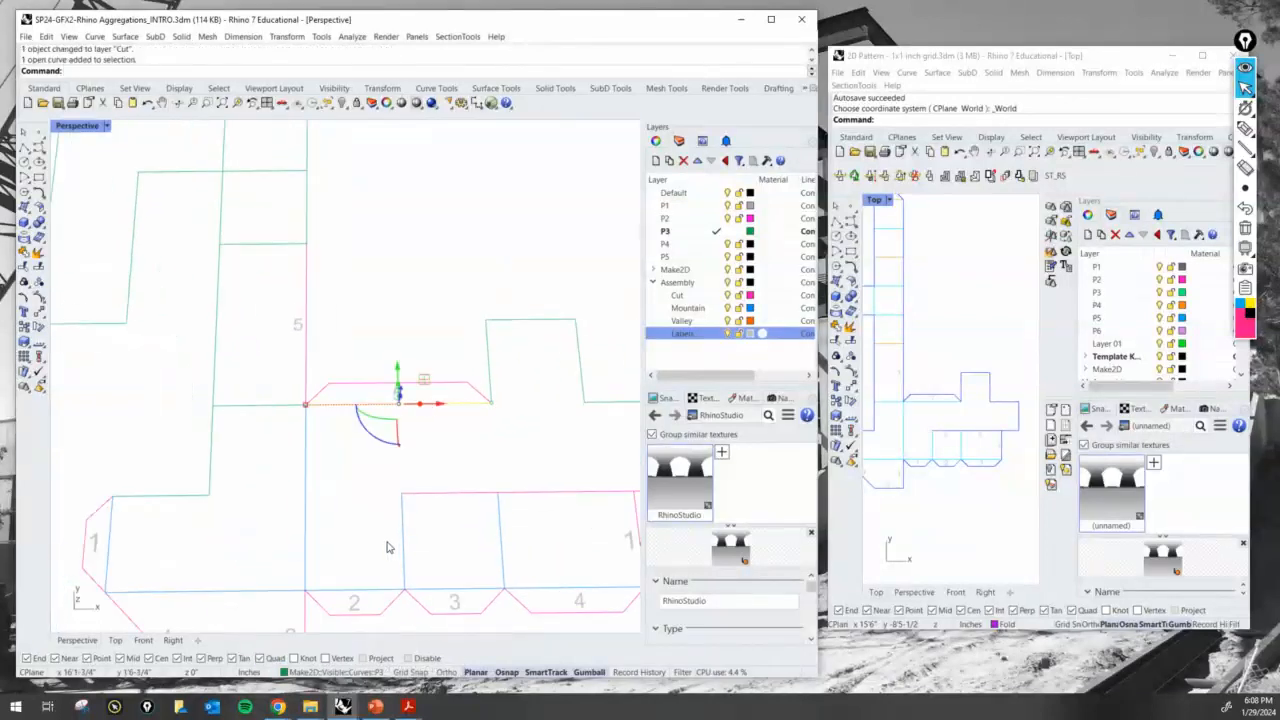
left_click(333, 663)
left_click(338, 638)
key("Escape")
- Examine the green P3 model beside its flat pattern to work out the fold directions of the remaining strip lines
scroll(416, 319, "down", 5)
right_click_drag(500, 340, 416, 405, "shift")
right_click_drag(386, 502, 340, 514)
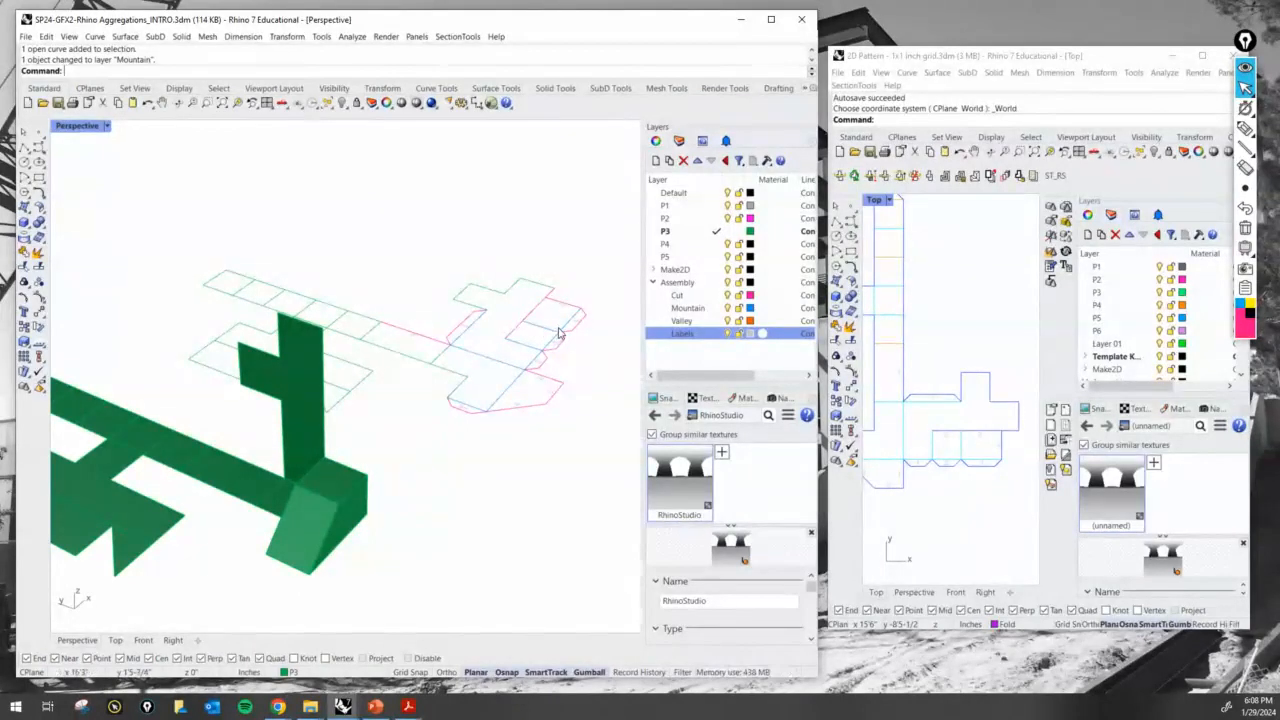
right_click_drag(600, 369, 548, 369)
scroll(548, 369, "down", 5)
scroll(369, 431, "up", 7)
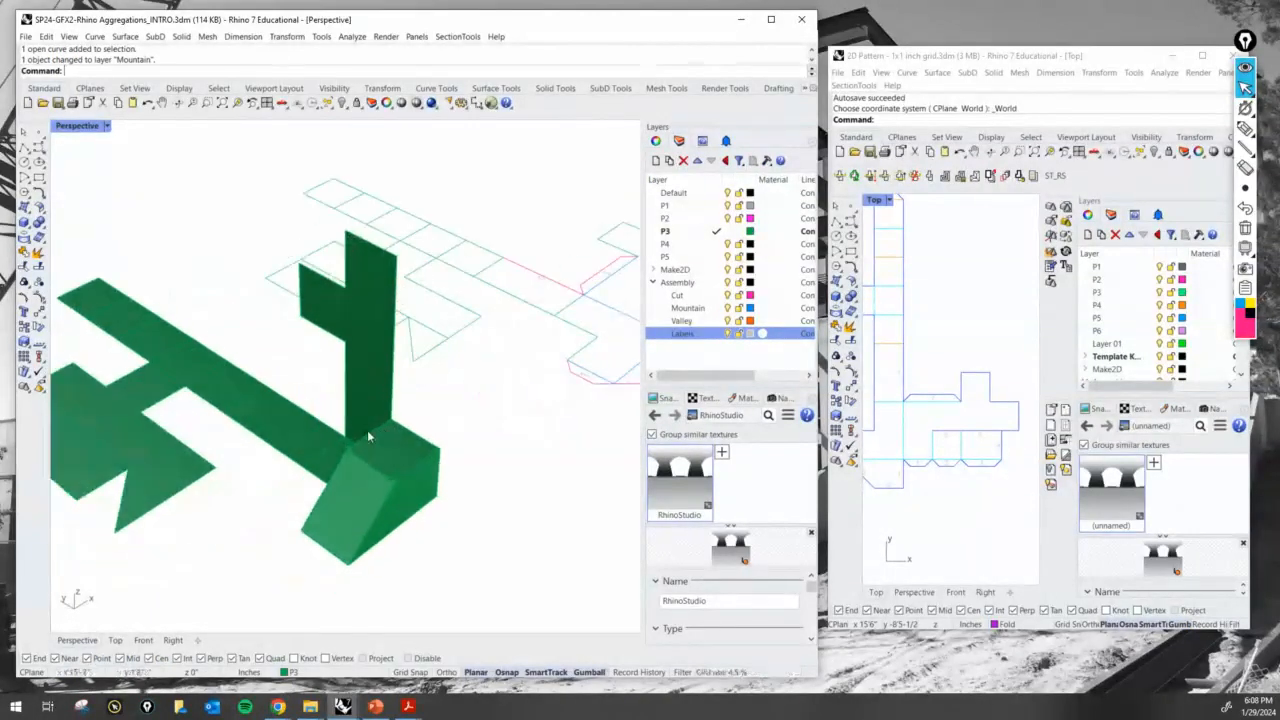
right_click_drag(367, 431, 450, 454)
scroll(440, 428, "down", 5)
scroll(401, 439, "up", 6)
- Rotate the long strip's outer panels and the attached side panels upright with Rotate3D, about the fold line next to the base panel
left_click(370, 444)
scroll(300, 436, "down", 6)
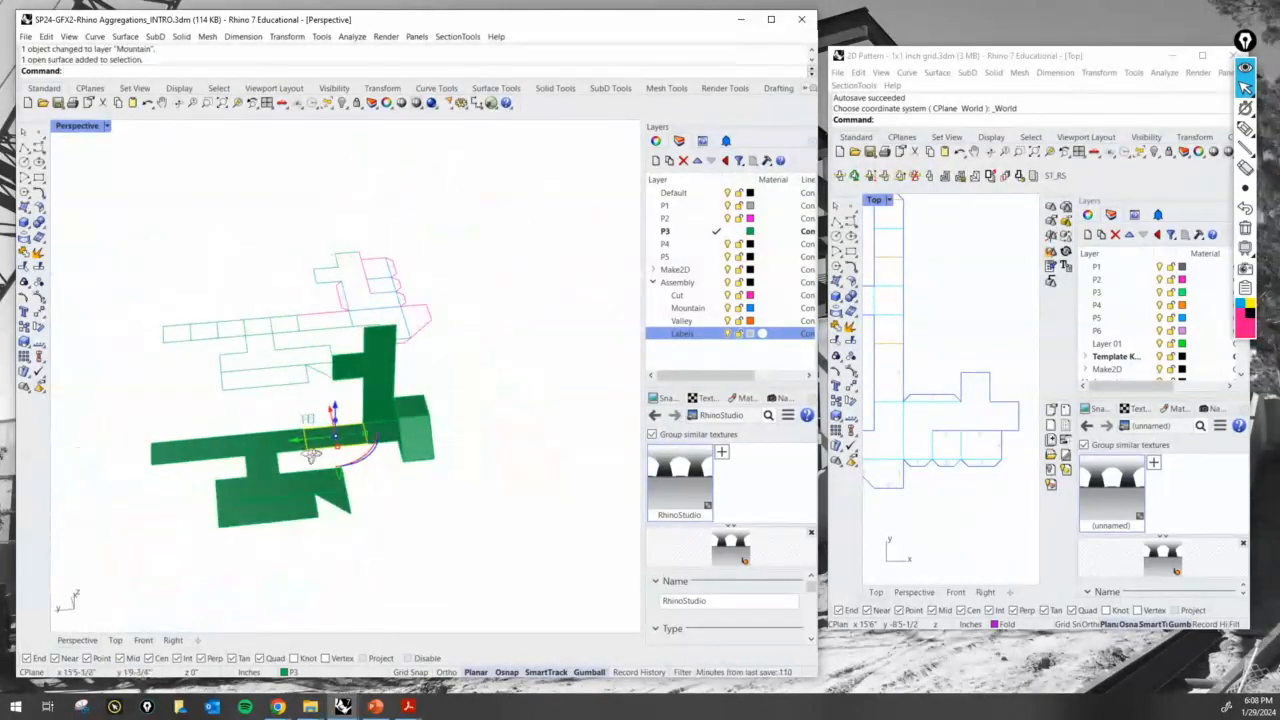
right_click_drag(308, 445, 286, 434)
scroll(286, 432, "up", 6)
left_click(271, 431, "shift")
left_click(193, 434, "shift")
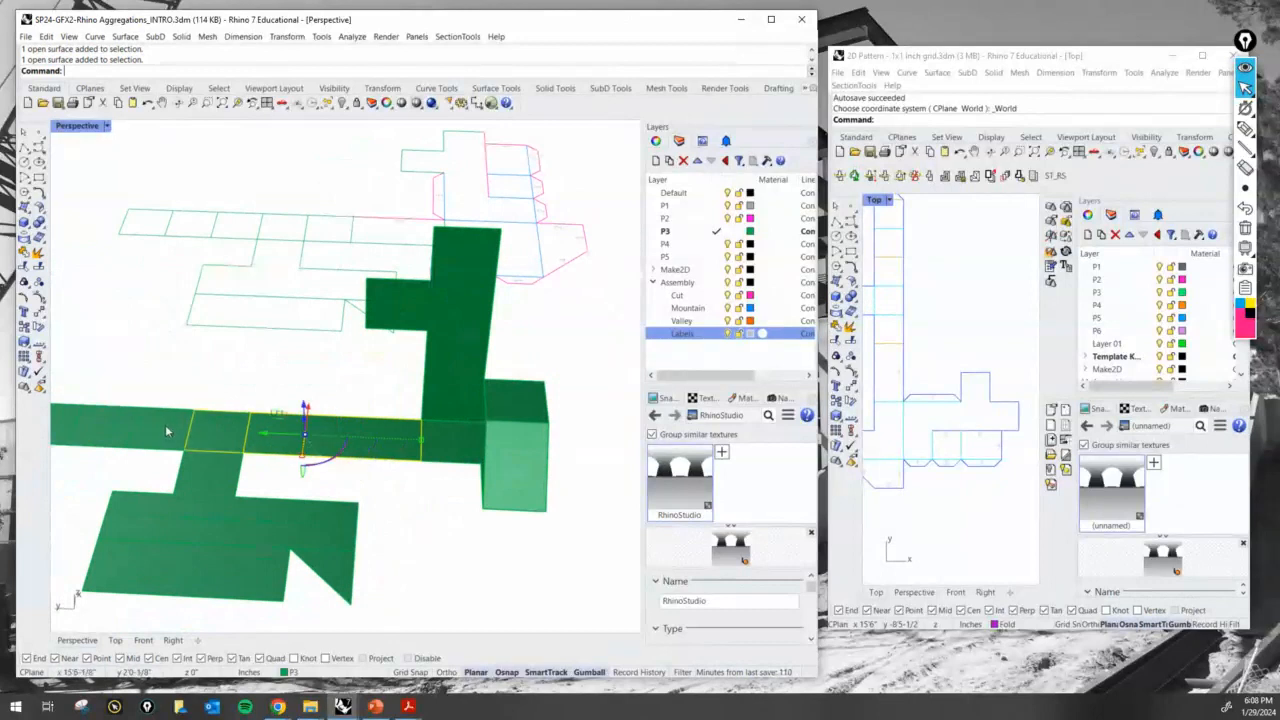
left_click(168, 429, "shift")
scroll(172, 430, "down", 5)
left_click(115, 431, "shift")
left_click(97, 426, "shift")
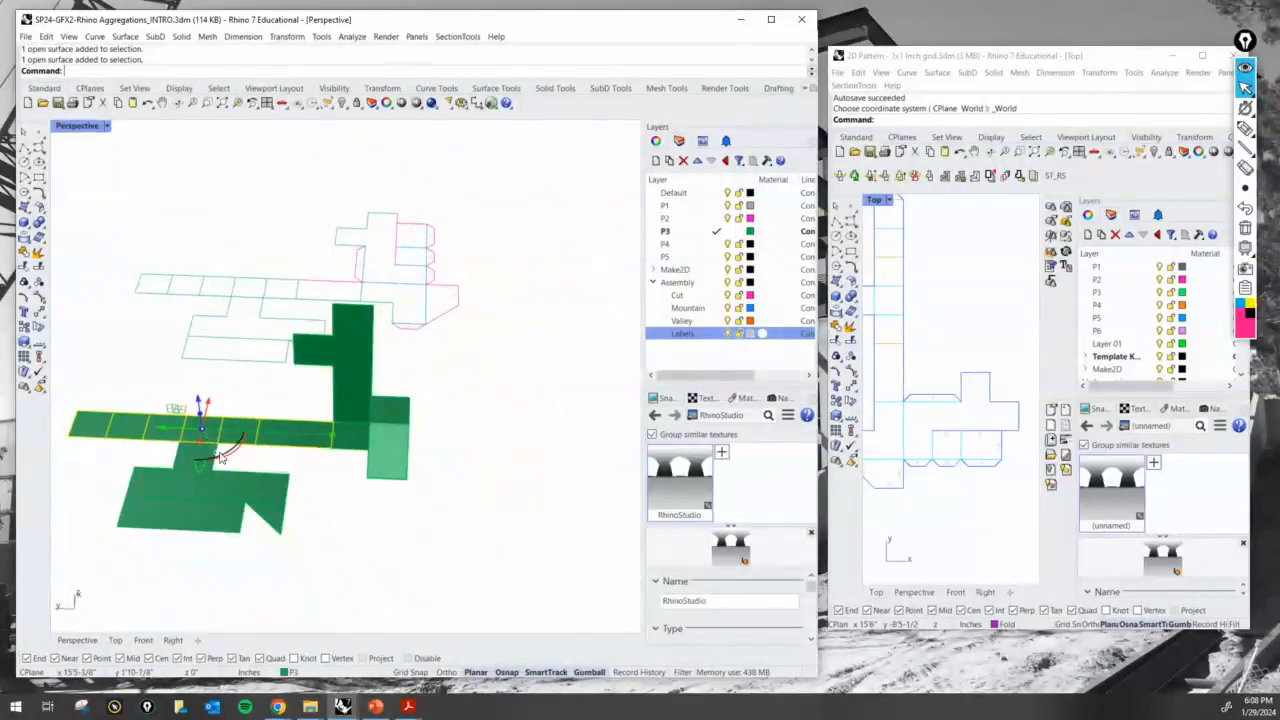
left_click(194, 458, "shift")
left_click(191, 480, "shift")
left_click(200, 517, "shift")
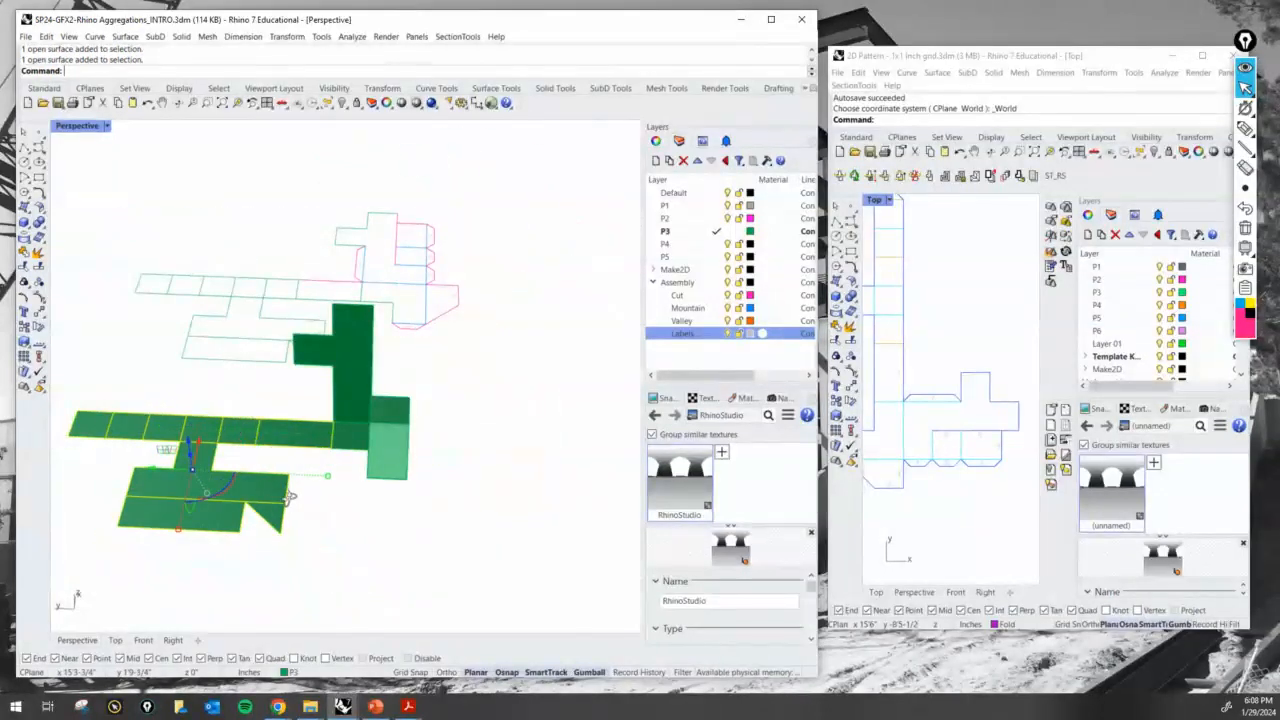
right_click_drag(287, 497, 309, 490)
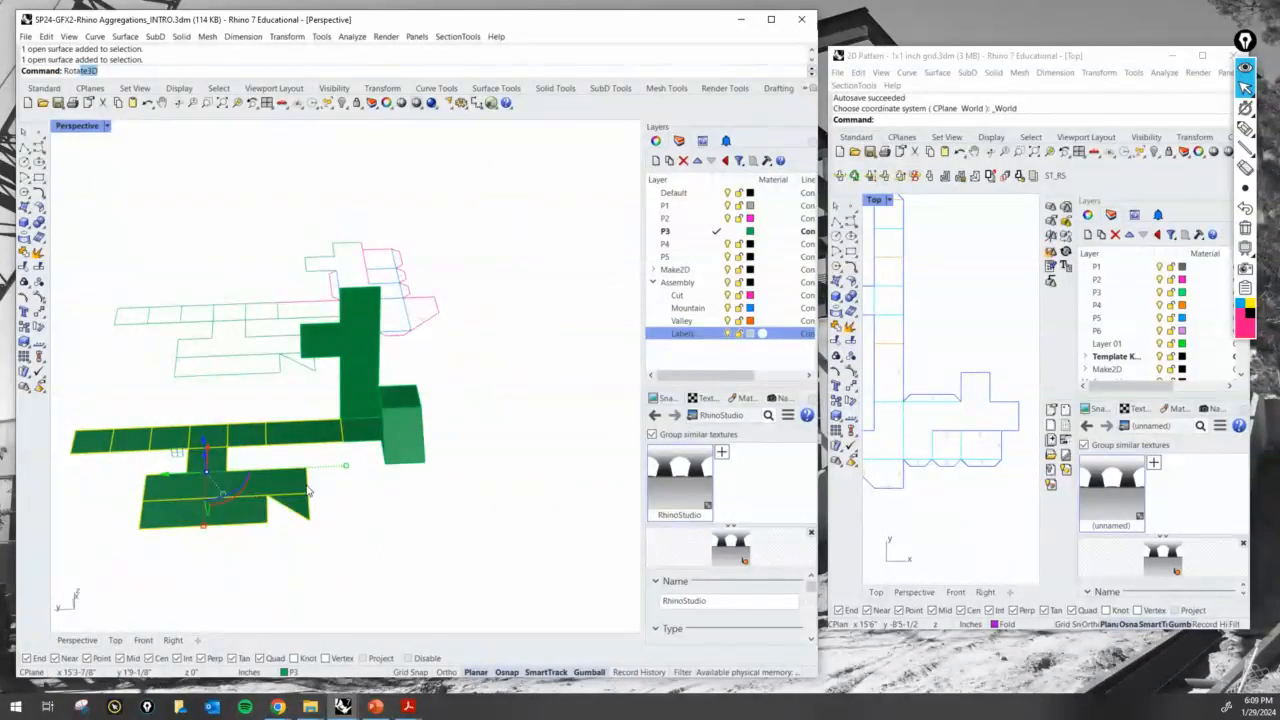
key("Return")
scroll(340, 435, "up", 5)
left_click(367, 421)
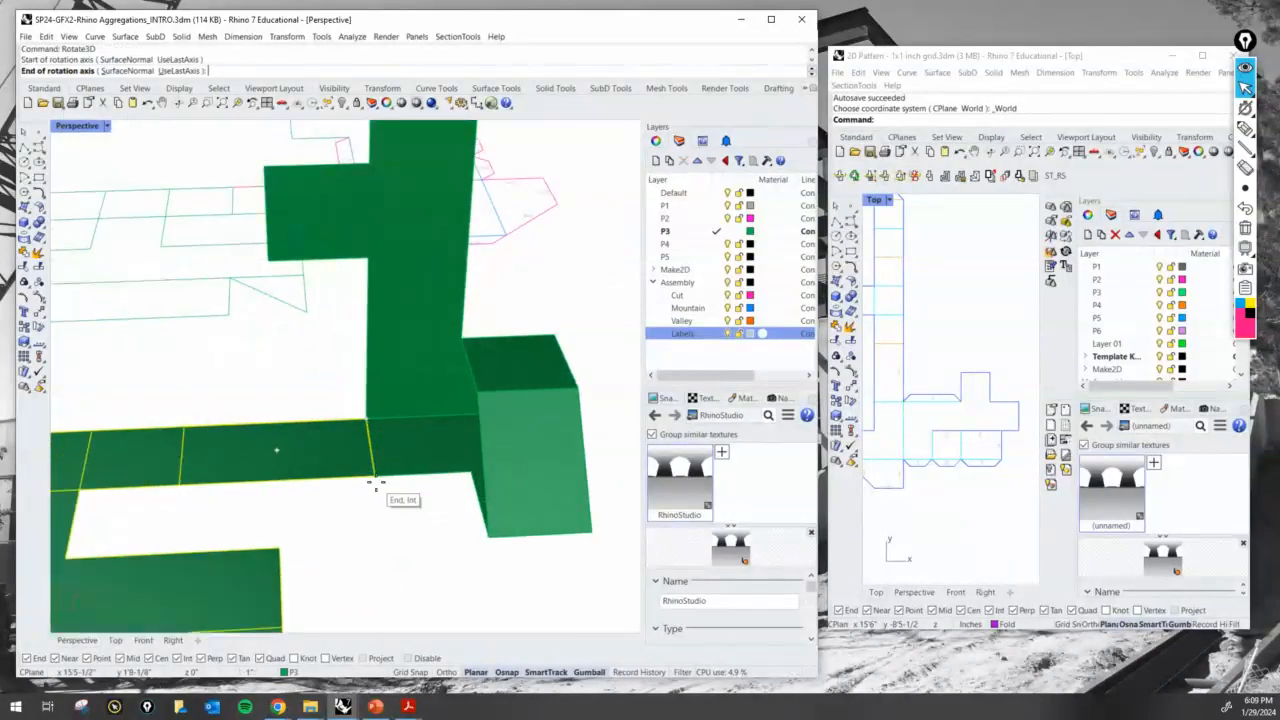
left_click(375, 484)
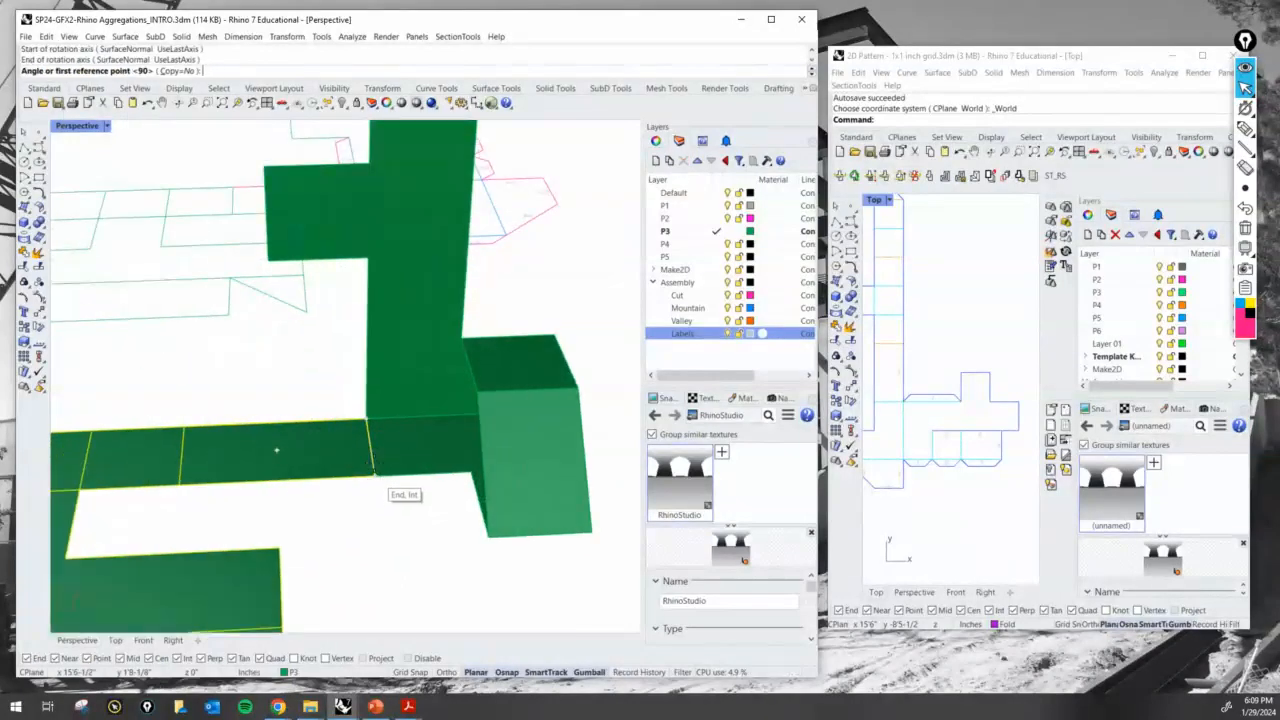
left_click(180, 418)
left_click(387, 277)
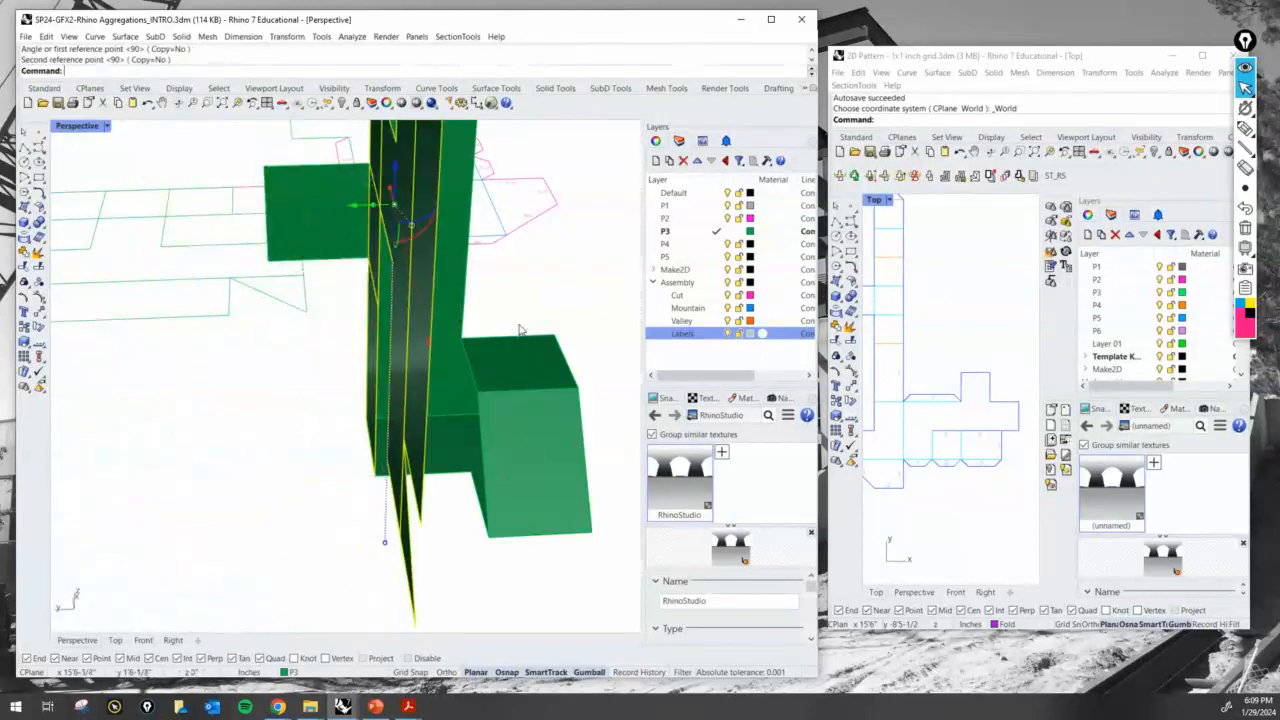
key("Escape")
- Move the flat strip's cross line at the 5 tab's inner corner to the Mountain layer
scroll(500, 370, "down", 8)
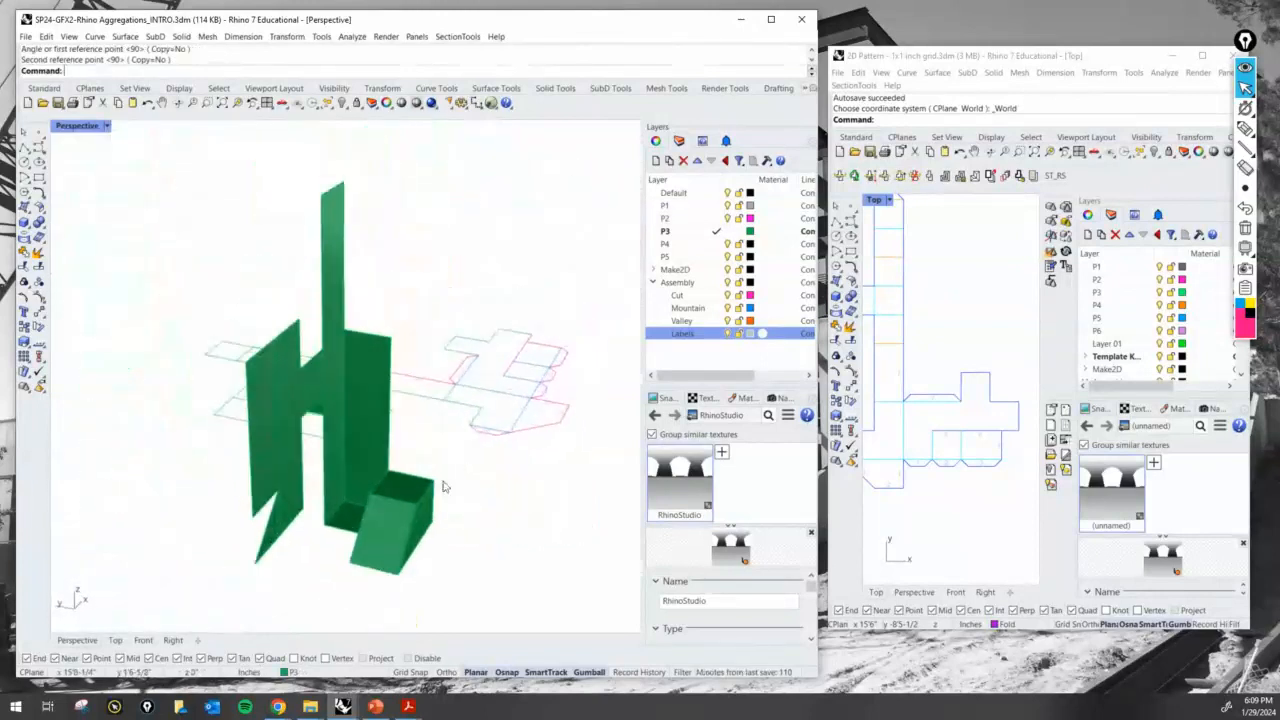
right_click_drag(445, 487, 338, 531)
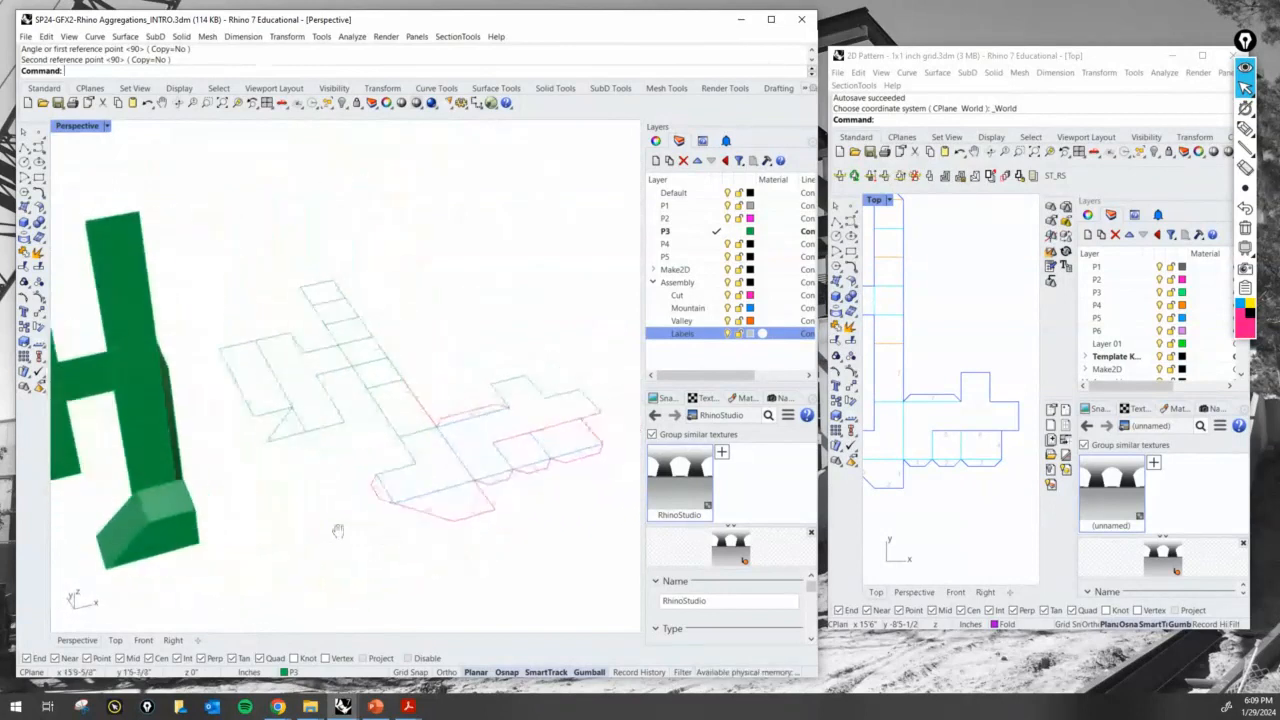
scroll(401, 450, "up", 3)
left_click(396, 430)
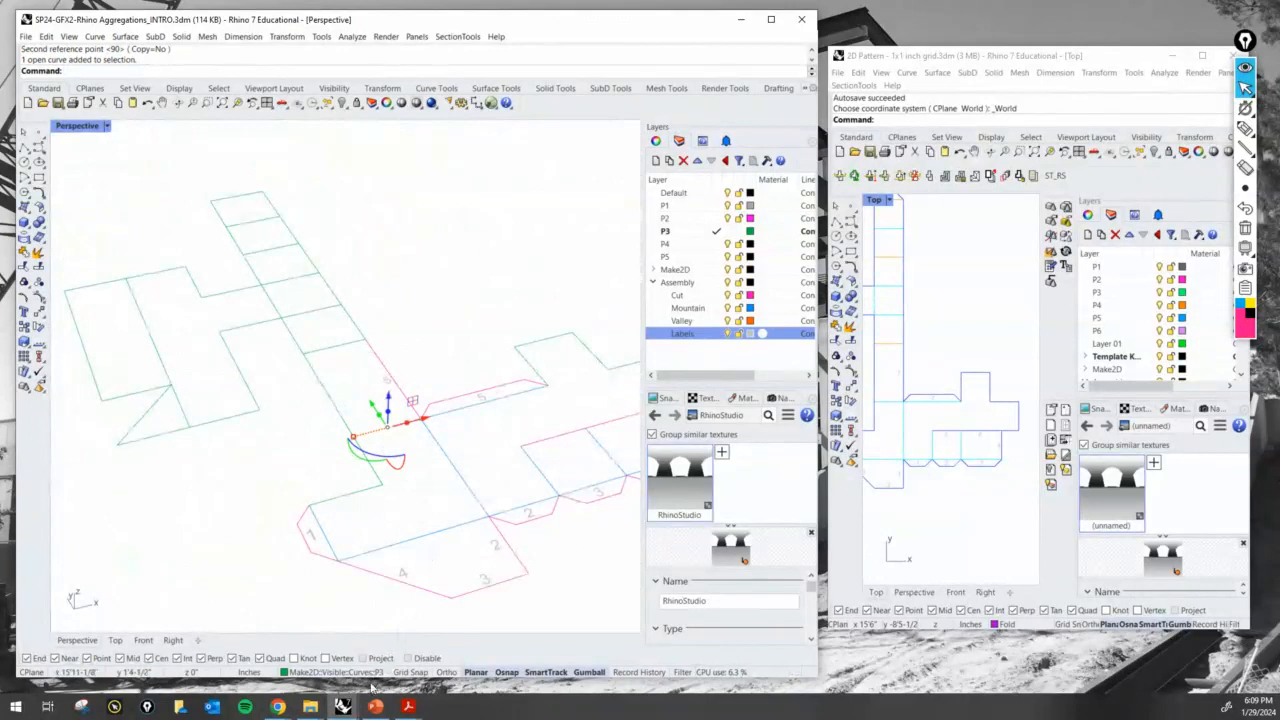
left_click(362, 672)
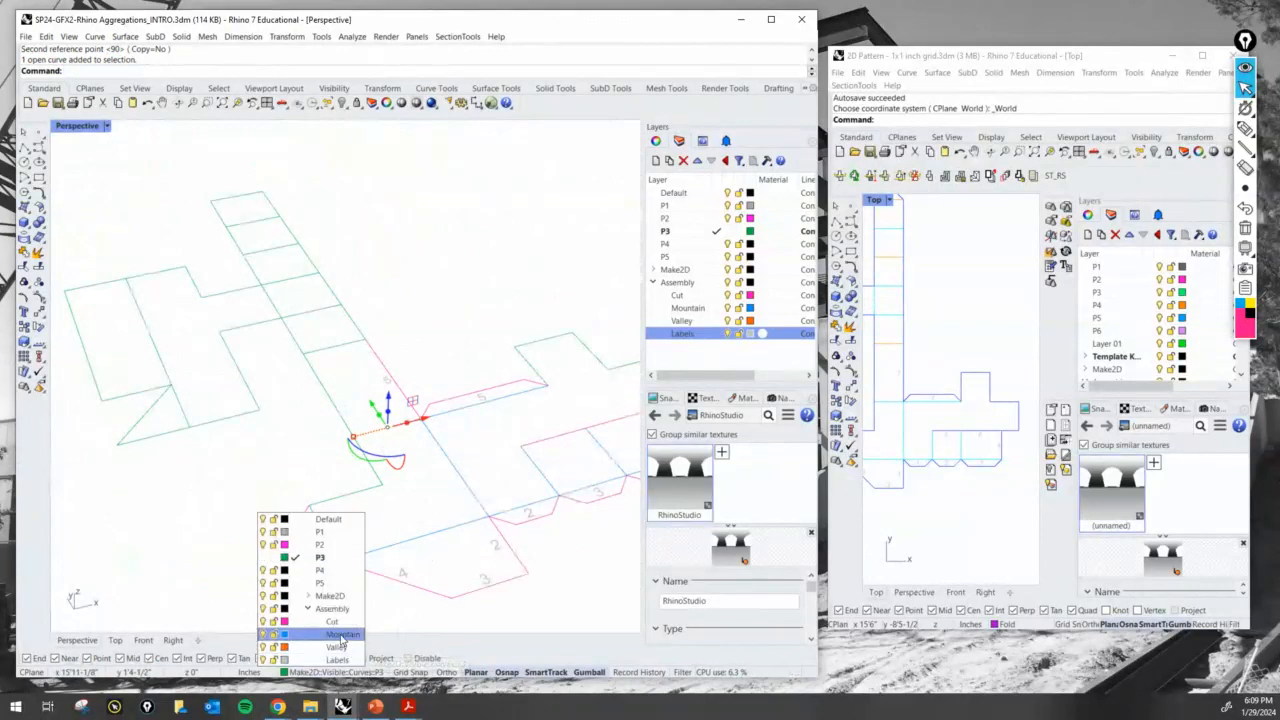
left_click(340, 636)
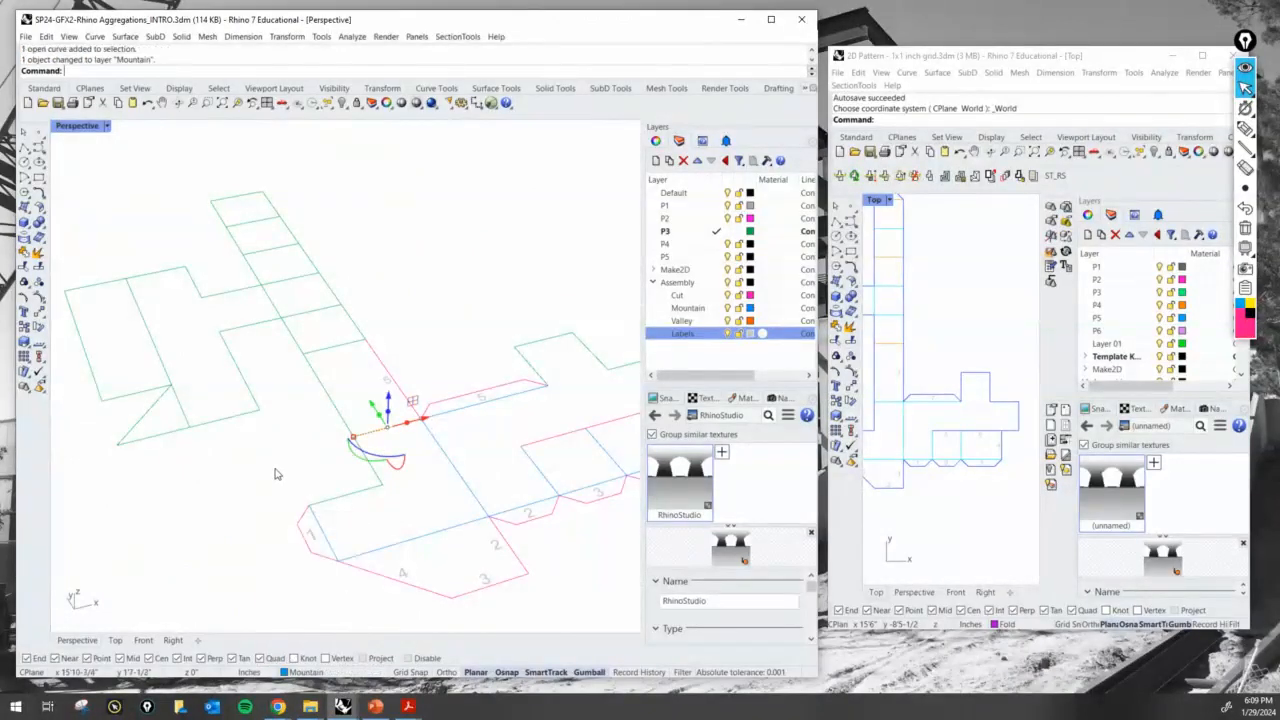
scroll(300, 480, "down", 5)
right_click_drag(421, 508, 390, 495)
left_click(1245, 128)
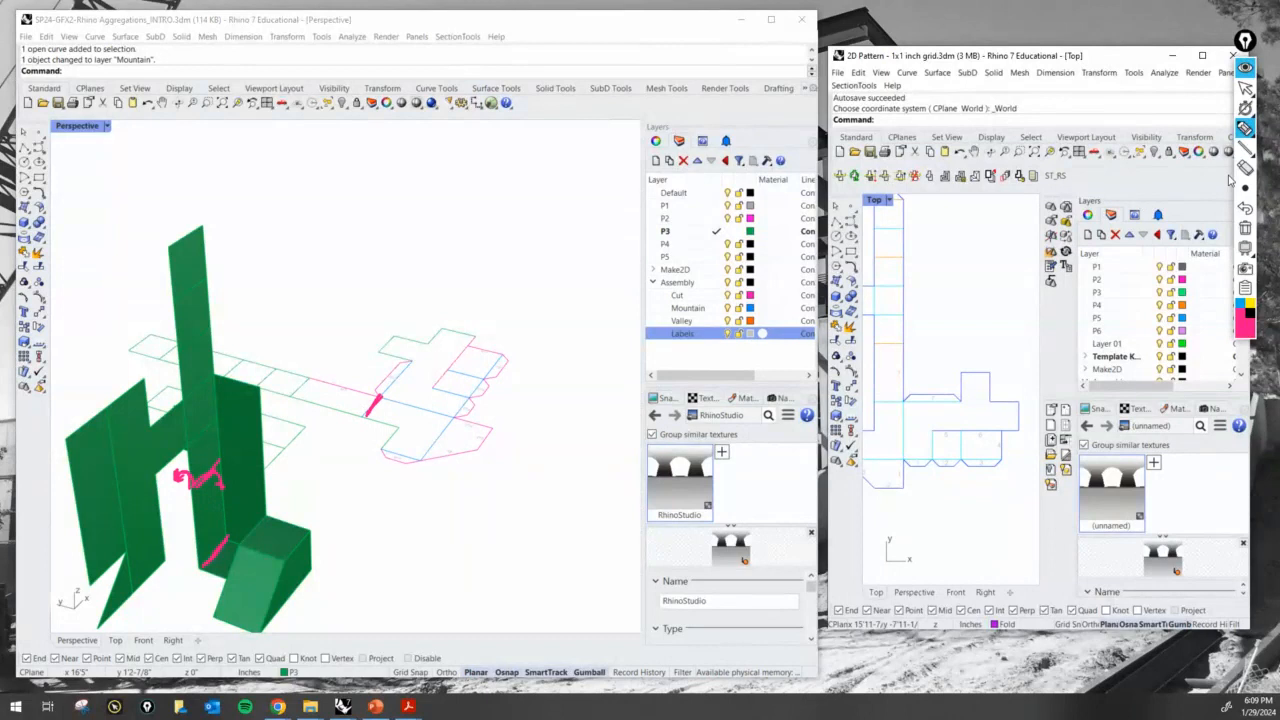
left_click(1245, 230)
left_click(1245, 88)
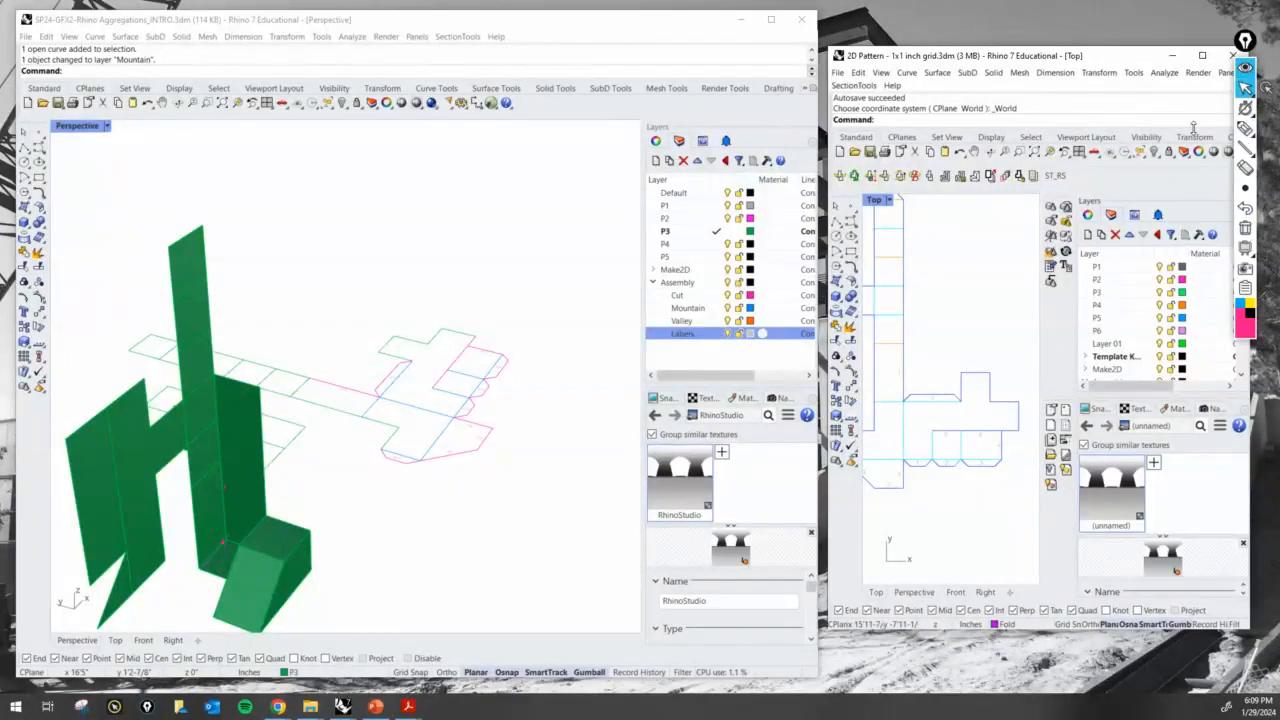
- Move the strip's cross line at the far end of the 5 cut edge to the Valley layer
left_click(303, 392)
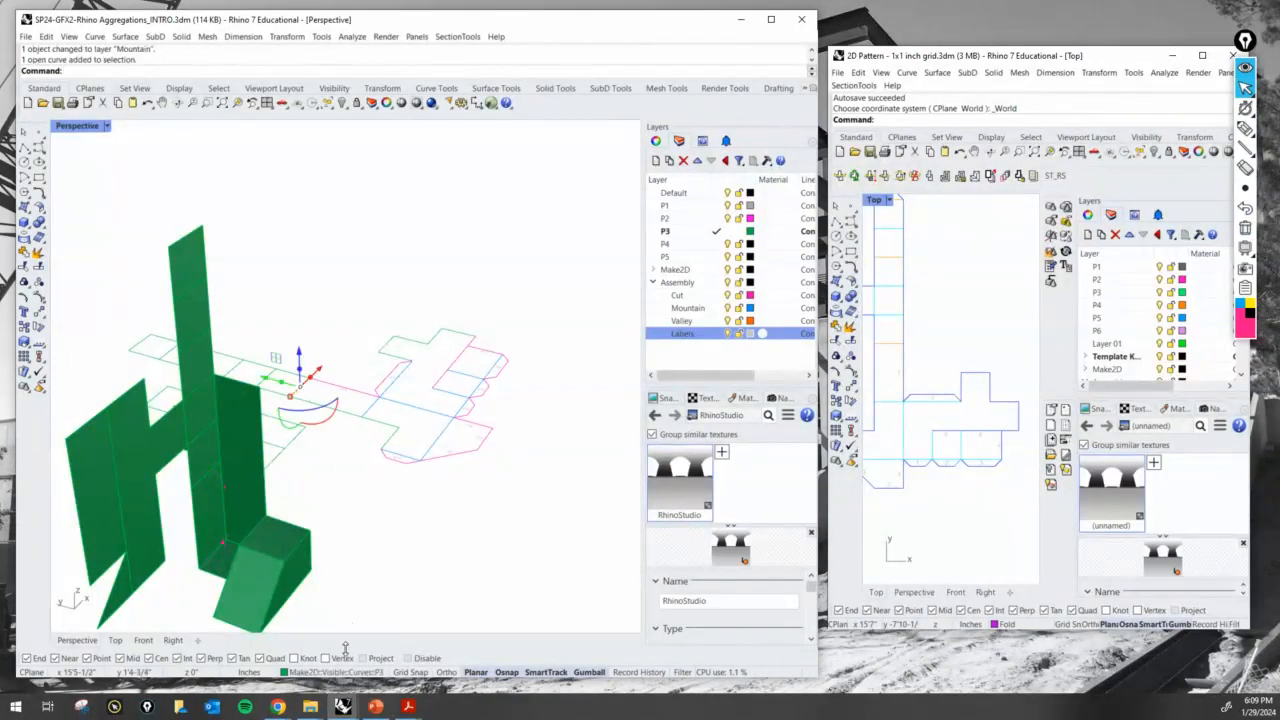
left_click(346, 672)
left_click(336, 647)
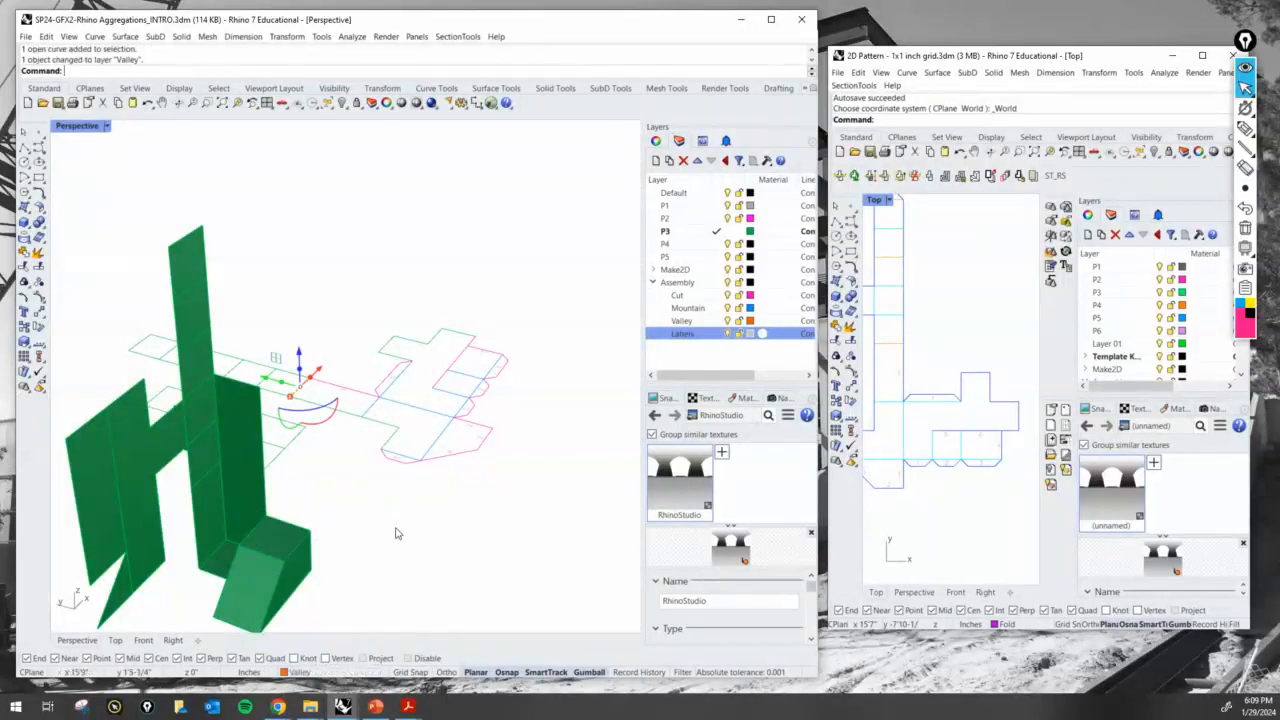
- Examine the strip edges beyond the valley fold and the panel edges beside the 5 tab to identify the next matching pair
mouse_move(394, 534)
right_mouse_down()
mouse_move(369, 529)
mouse_move(409, 514)
mouse_move(349, 523)
mouse_move(429, 506)
mouse_move(374, 543)
right_mouse_up()
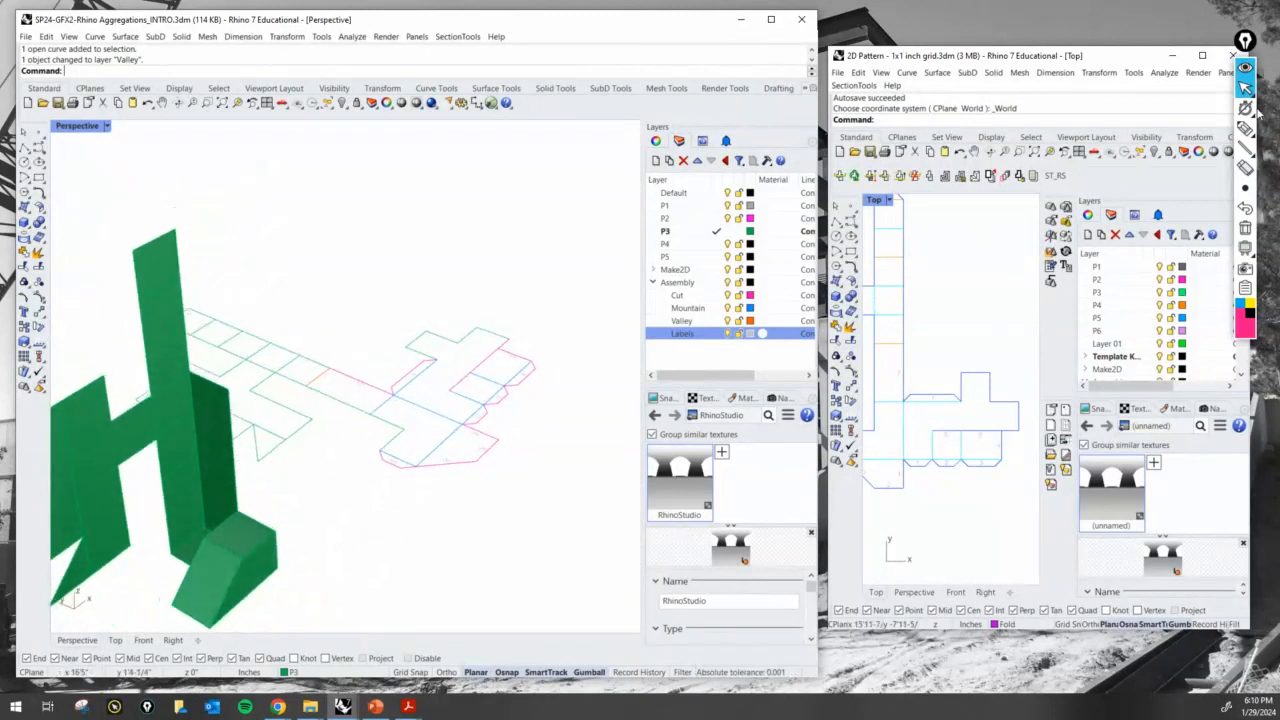
left_click(1245, 129)
left_click_drag(314, 386, 328, 373)
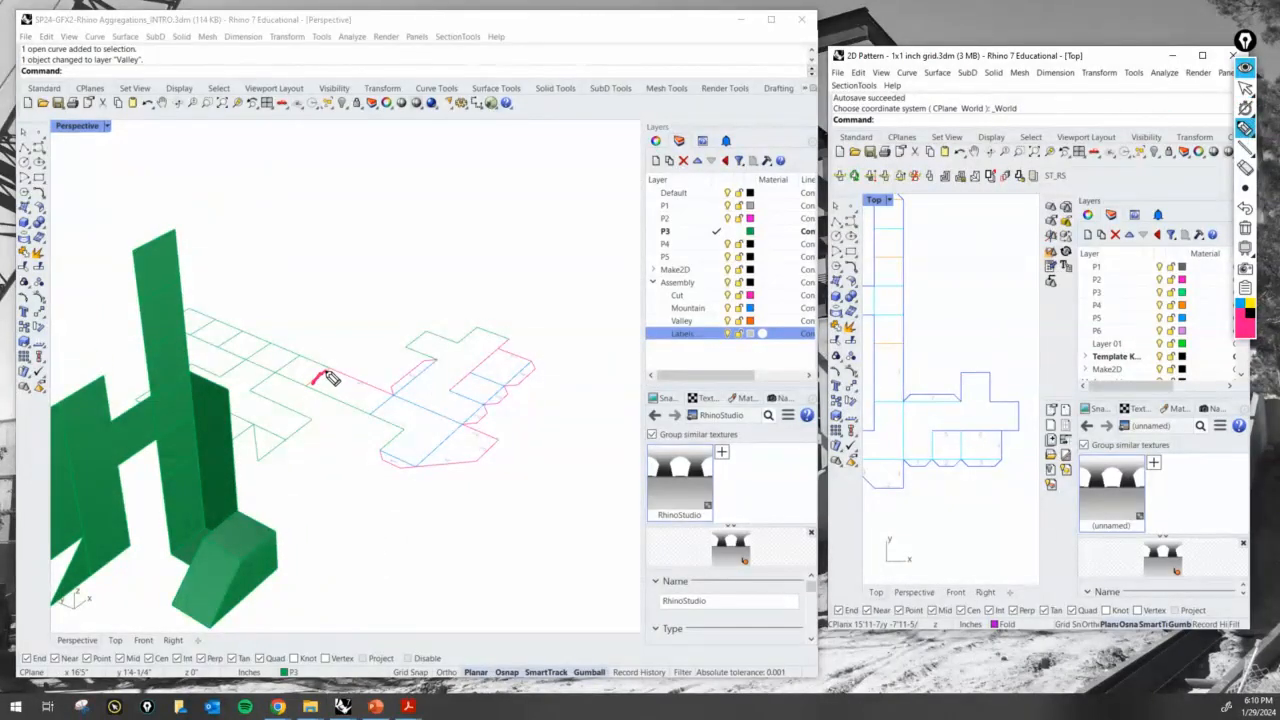
left_click(435, 361)
left_click_drag(323, 357, 333, 366)
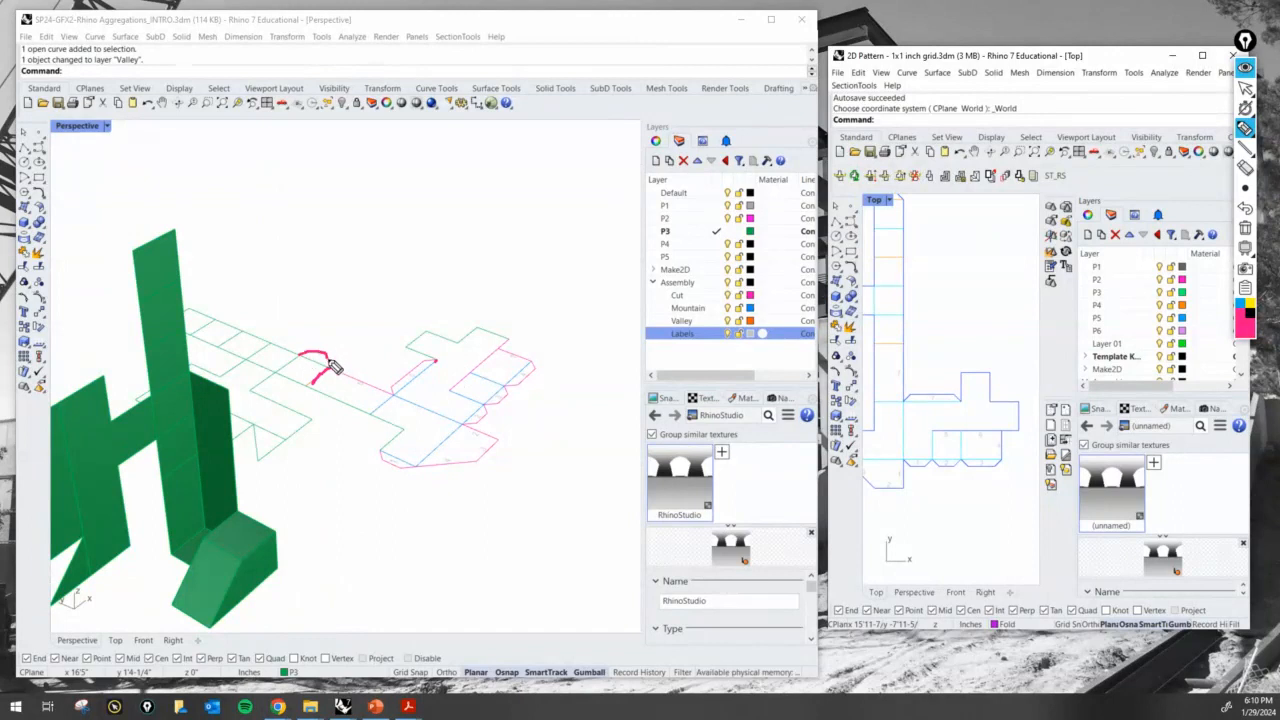
left_click(407, 347)
left_click_drag(417, 359, 427, 363)
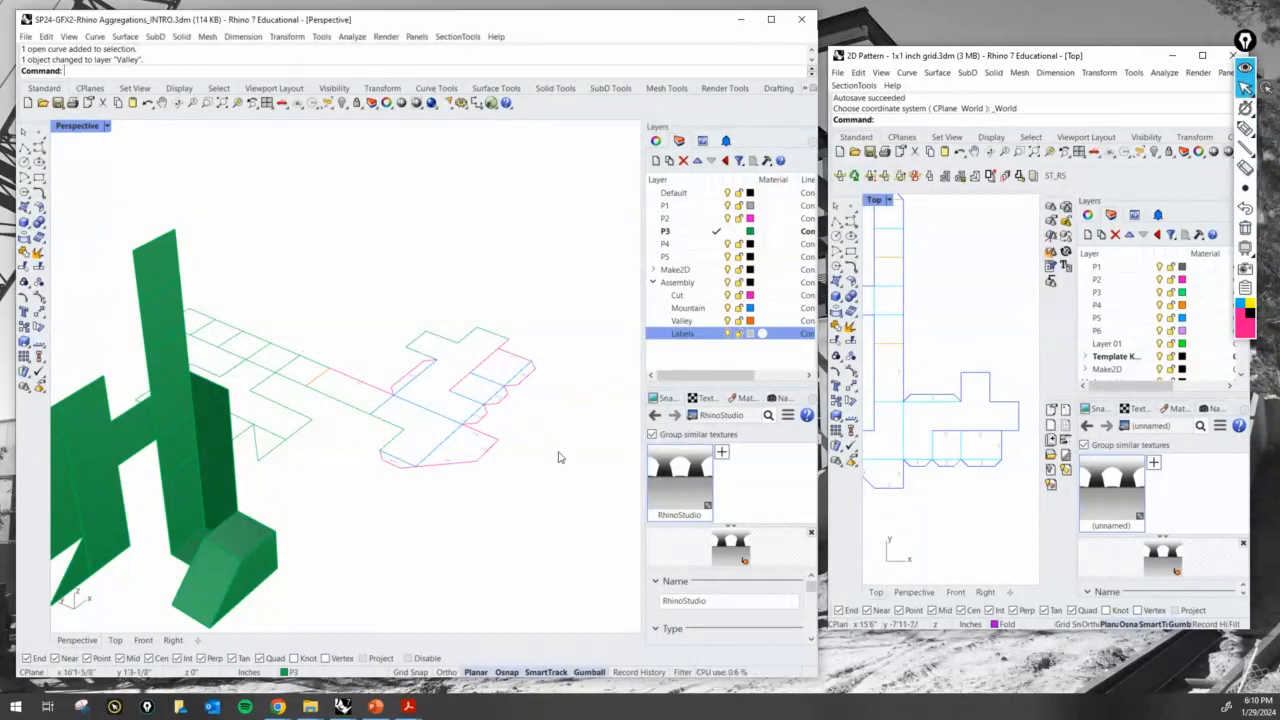
right_click_drag(560, 454, 440, 463)
scroll(440, 463, "down", 6)
scroll(483, 426, "up", 12)
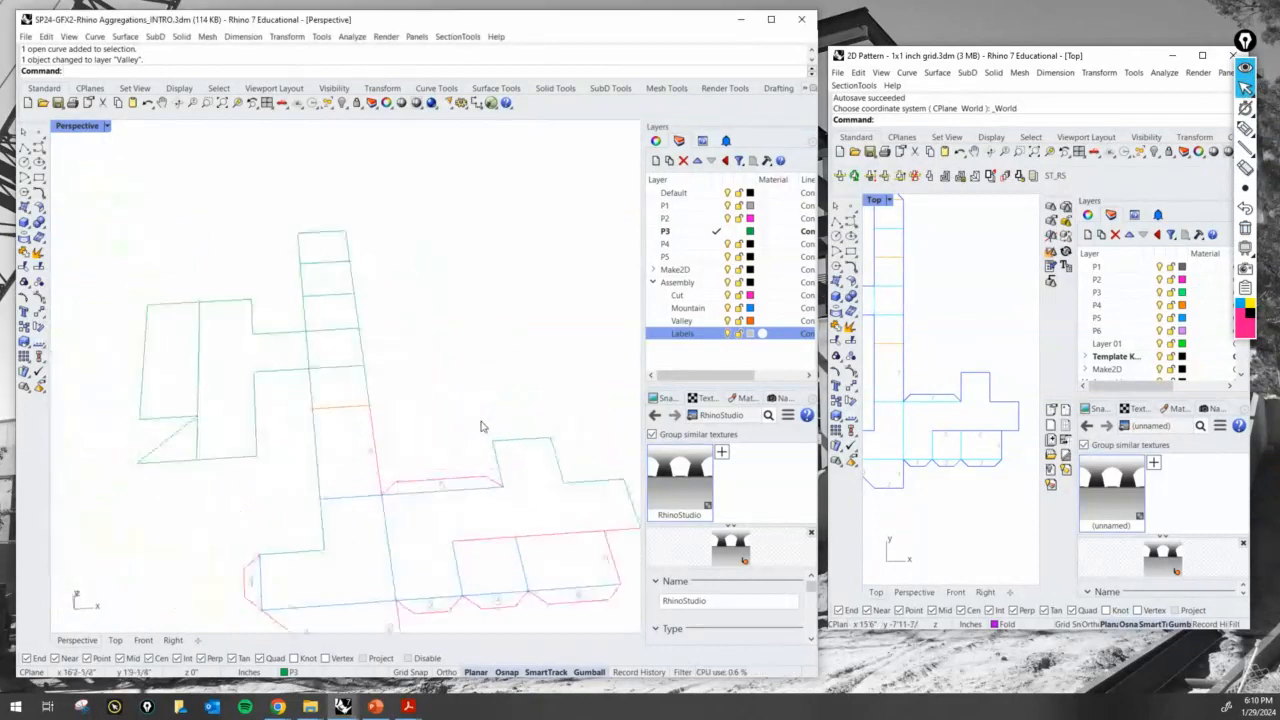
scroll(500, 484, "down", 4)
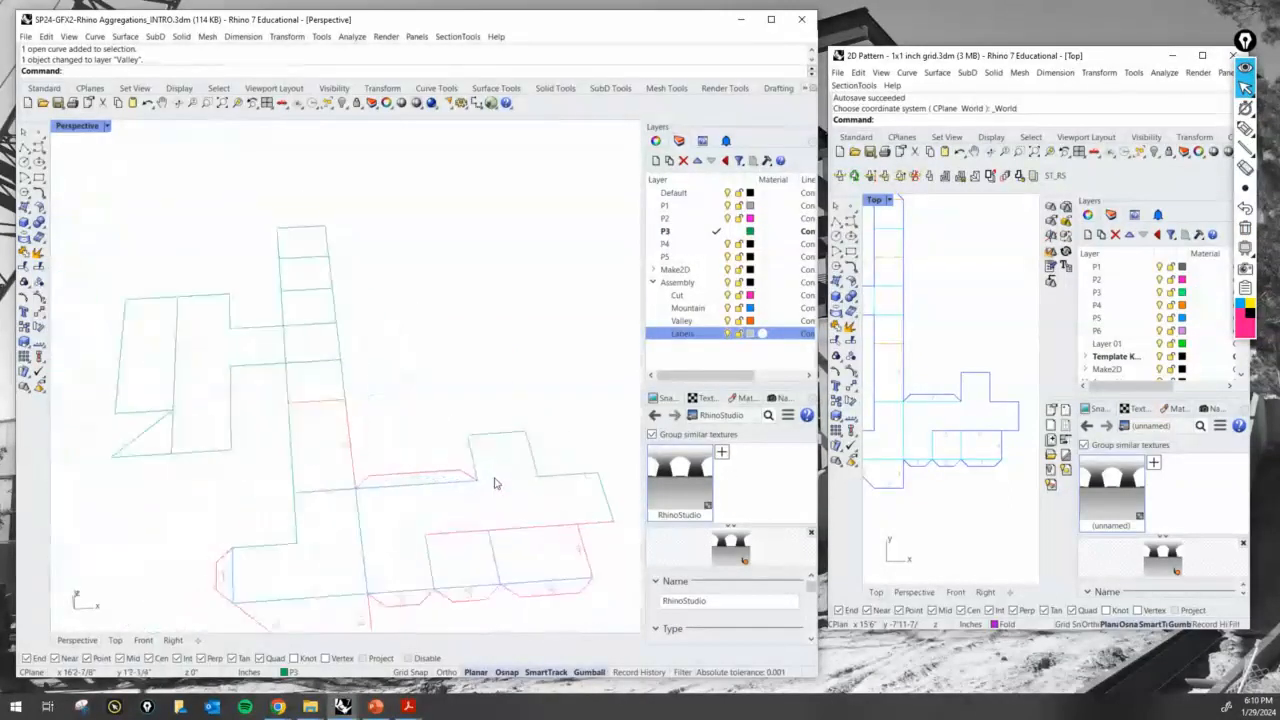
scroll(489, 479, "up", 2)
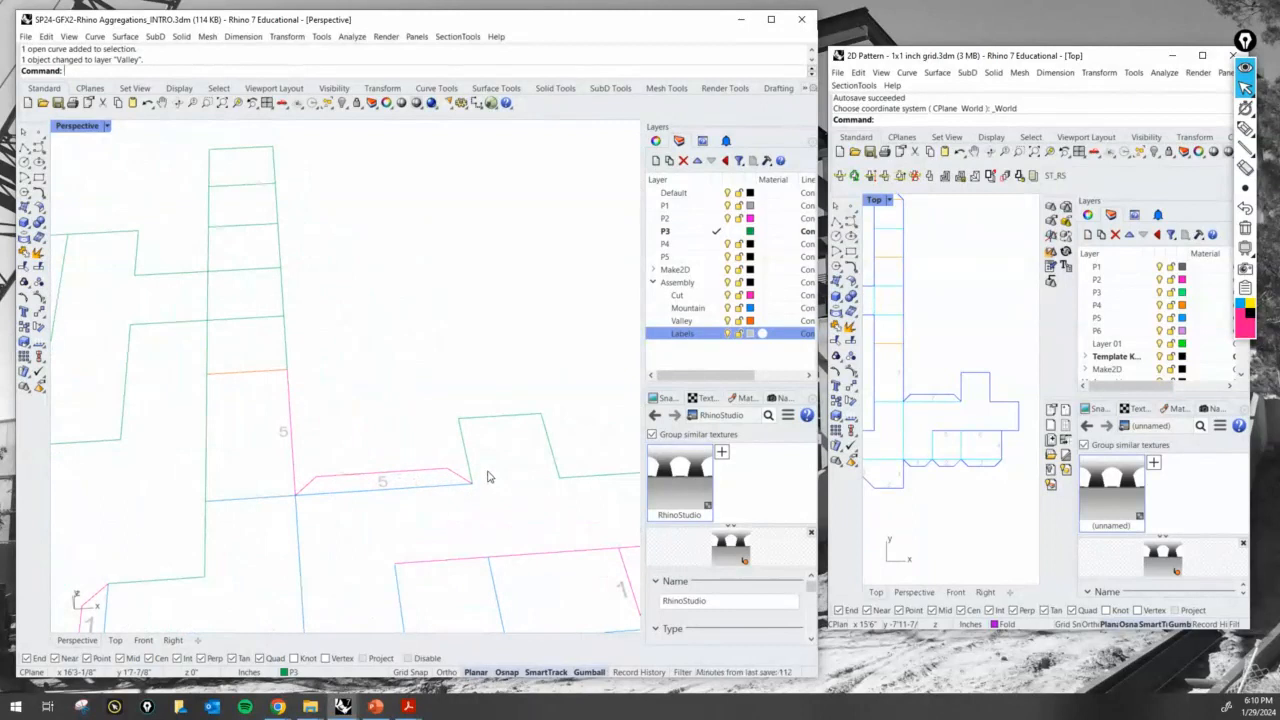
scroll(440, 440, "down", 4)
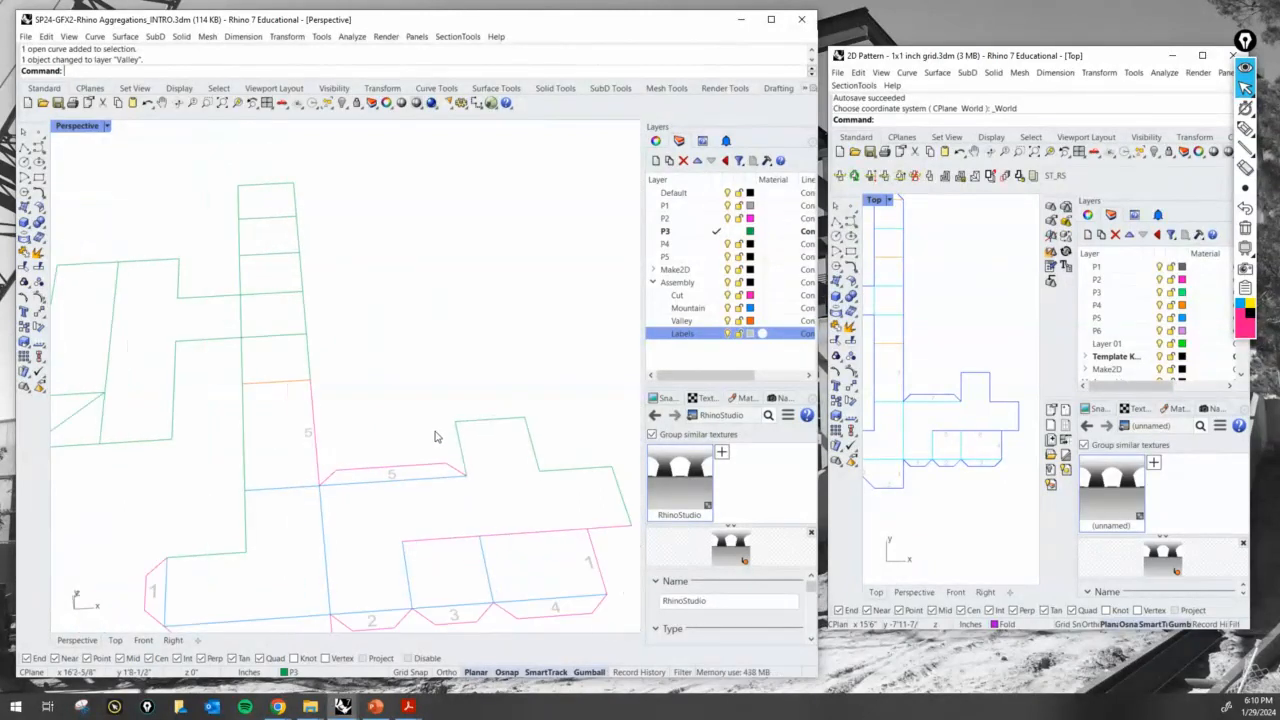
scroll(447, 451, "up", 1)
- Copy the 1 glue tab with its label from its upper corner to the outer corner of the small panel beside the 5 tab
type("copy")
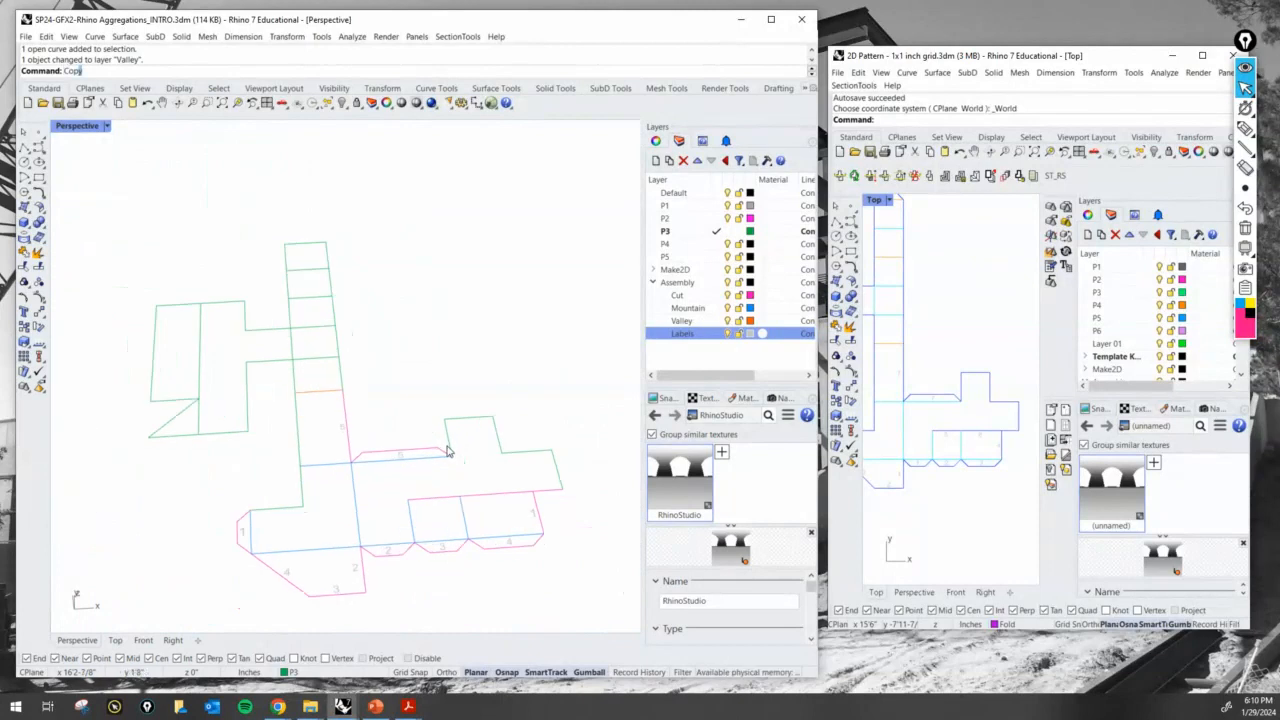
key("Return")
scroll(268, 545, "up", 1)
left_click(240, 535)
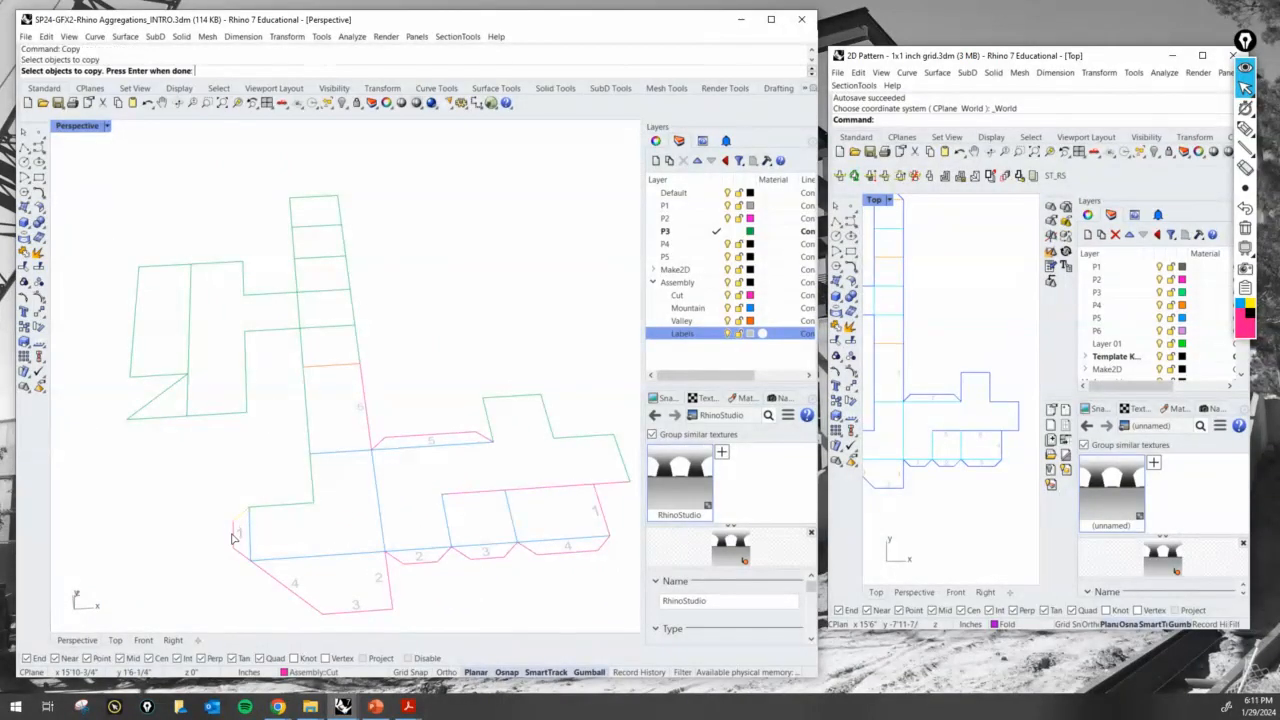
key("Return")
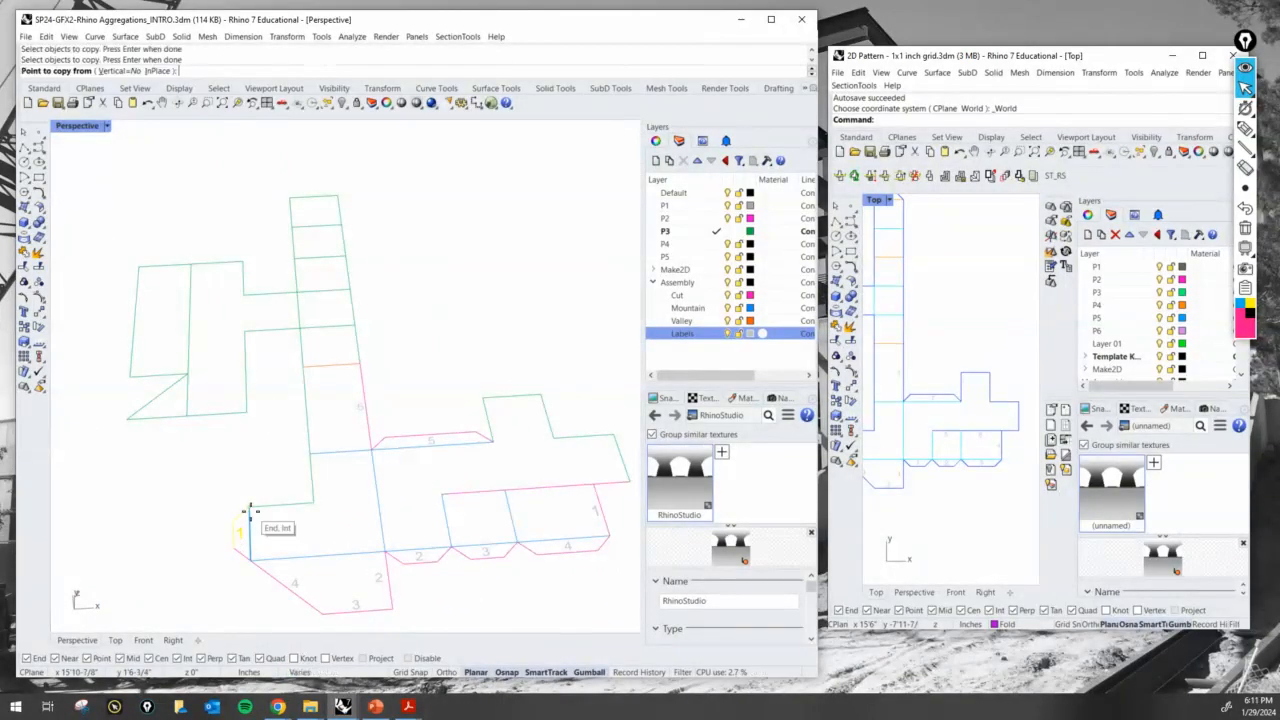
left_click(249, 508)
left_click(479, 400)
key("Return")
scroll(485, 421, "up", 2)
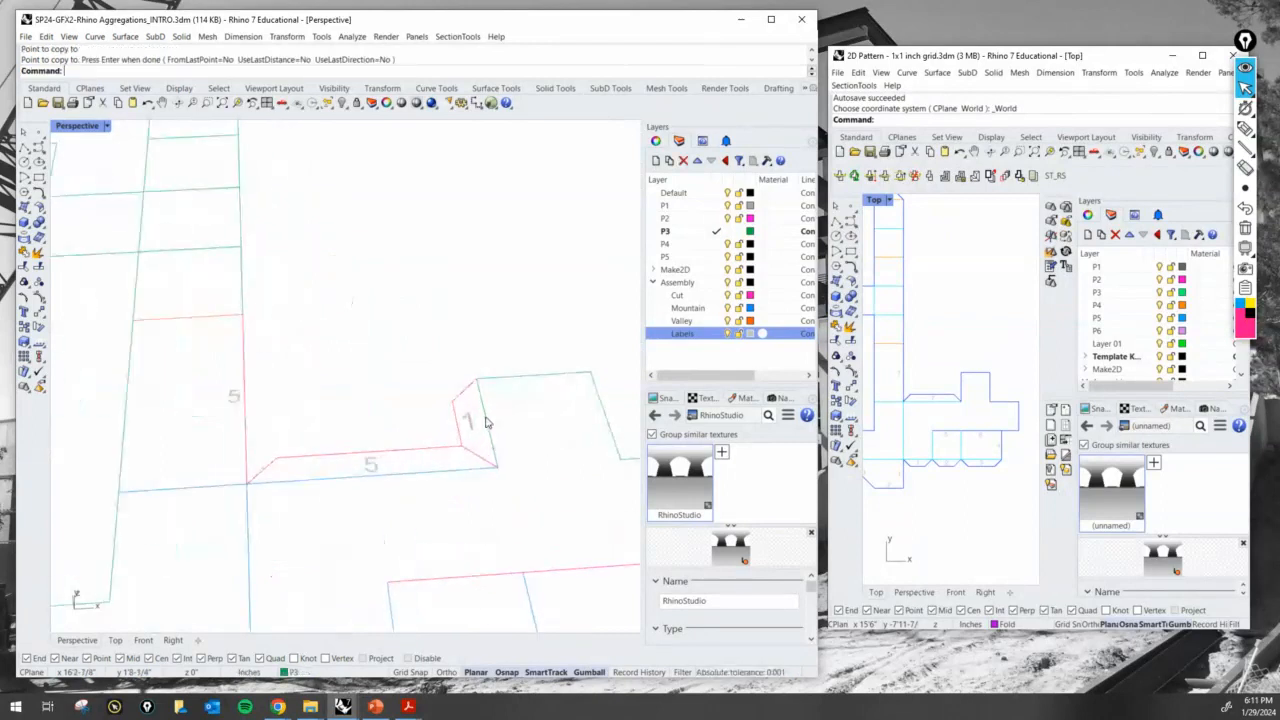
scroll(469, 427, "down", 3)
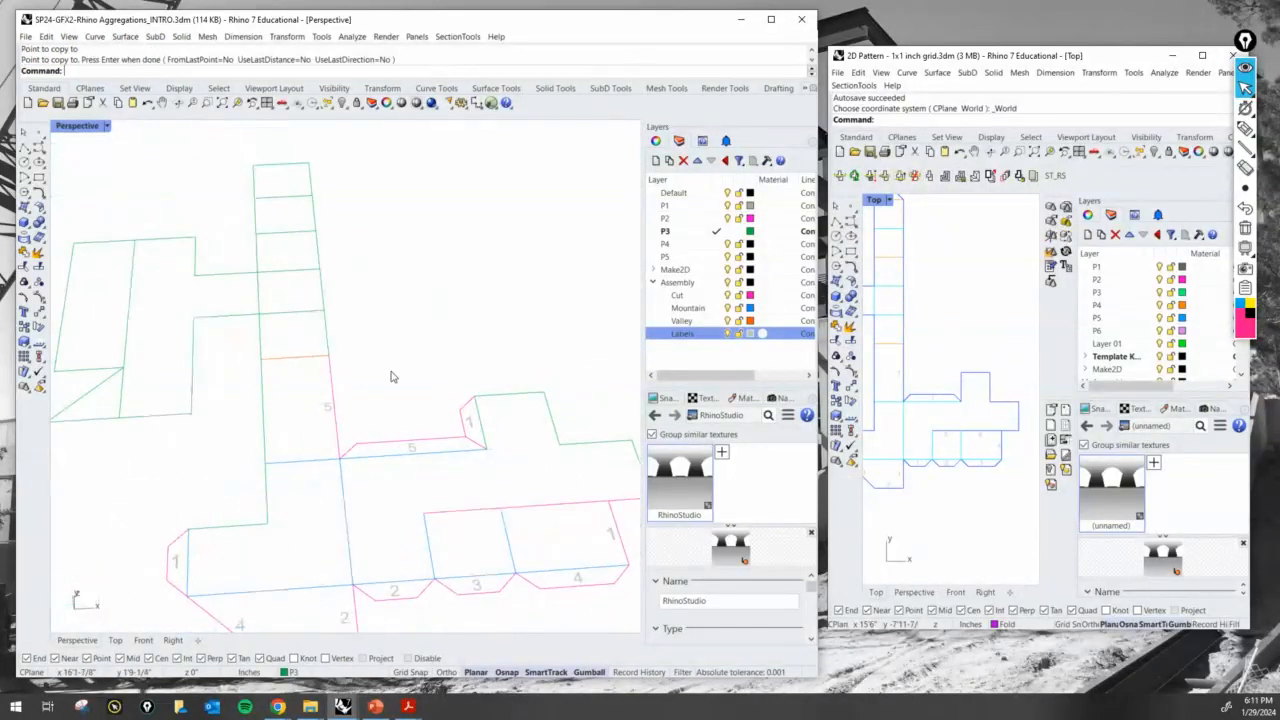
- Change the label text on the copied tab beside the 5 tab to 6
scroll(423, 400, "up", 4)
left_click(453, 398)
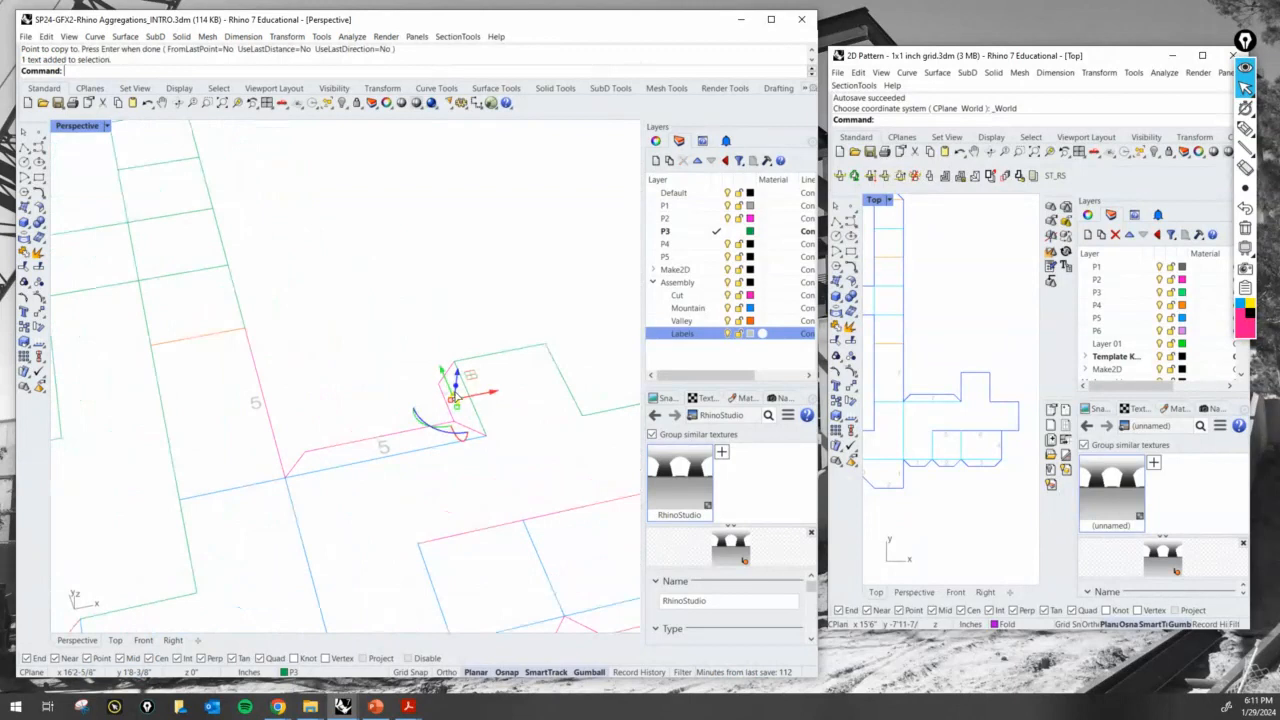
double_click(455, 400)
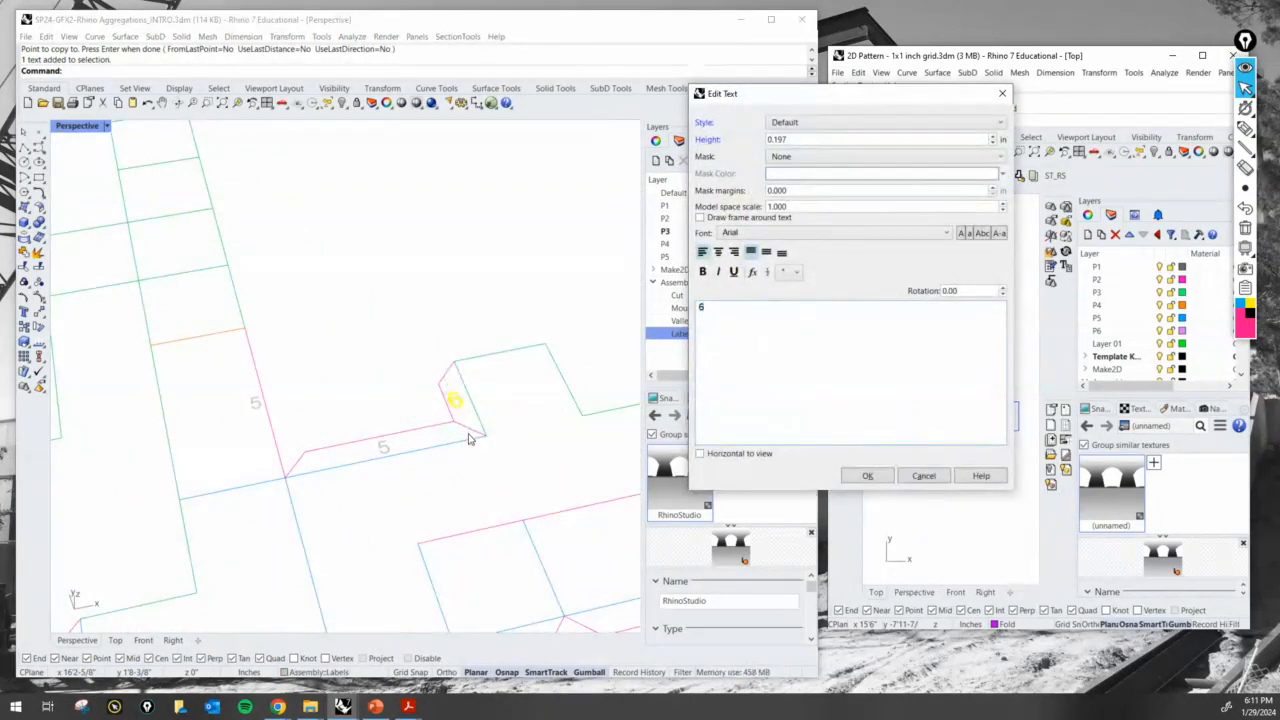
key("Return")
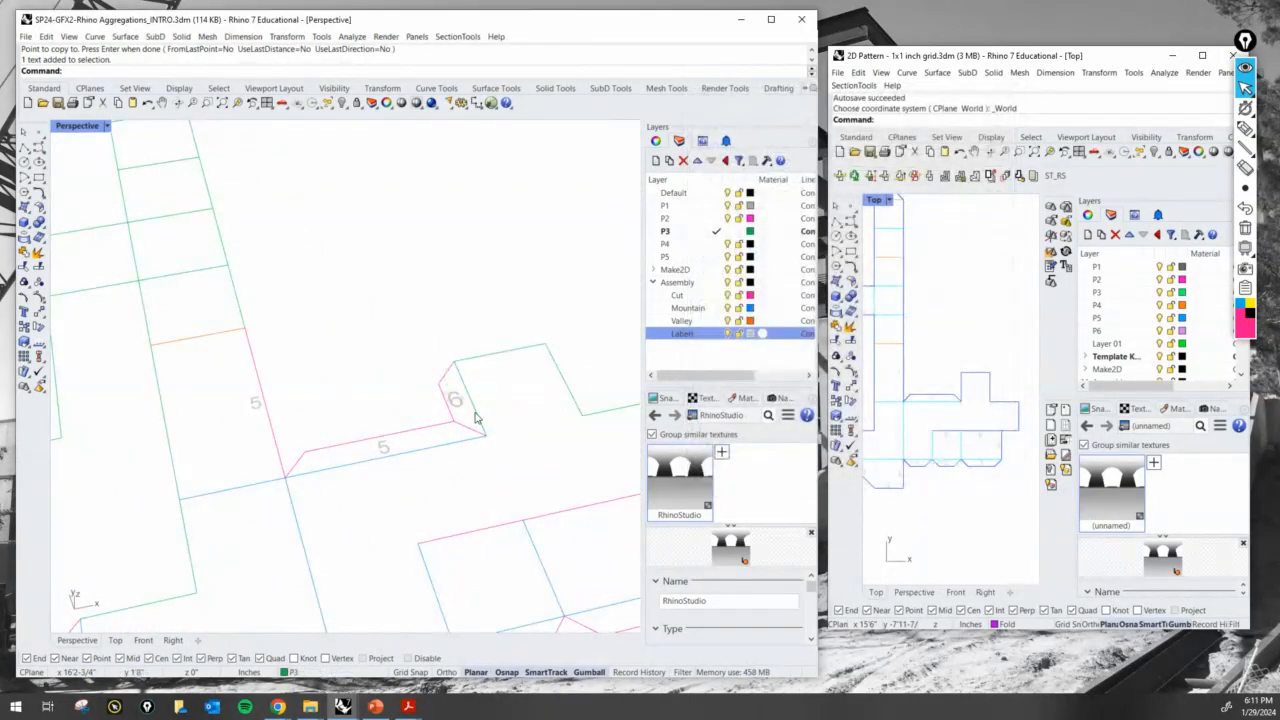
- Copy the 6 label to the long strip's outer edge just beyond the orange valley line
type("Copy")
key("Return")
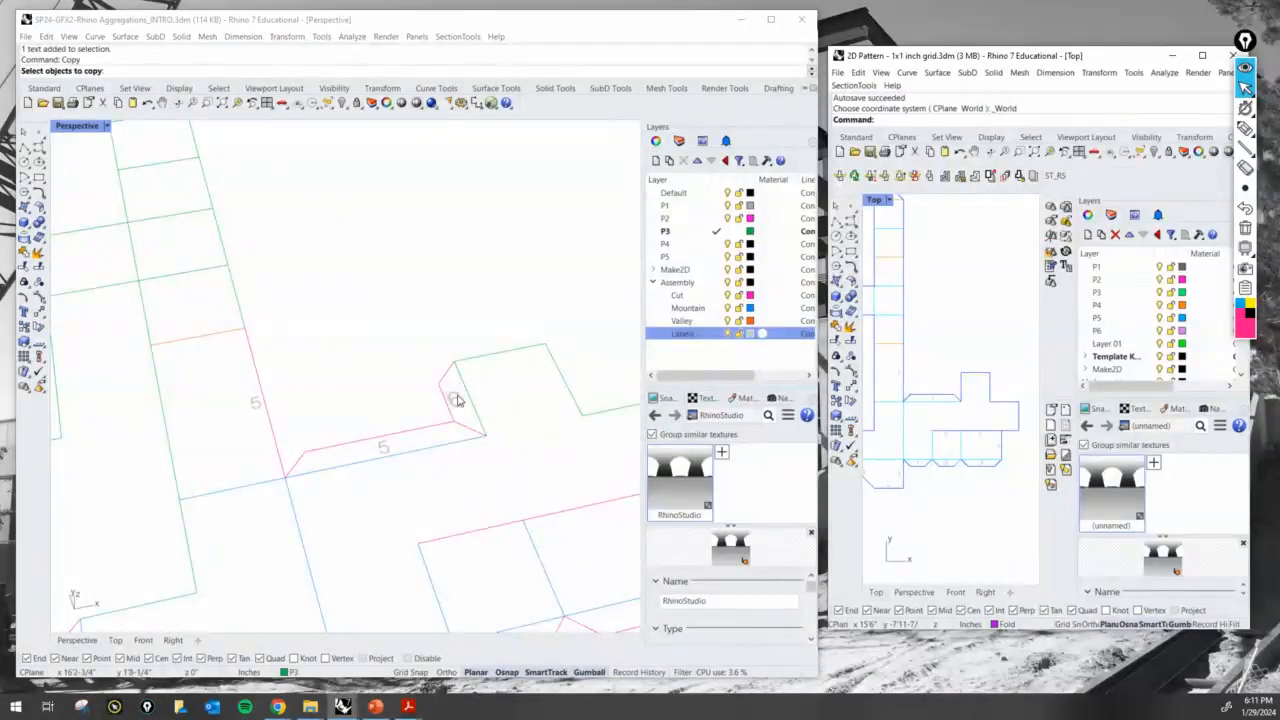
left_click(458, 400)
key("Escape")
left_click(459, 403)
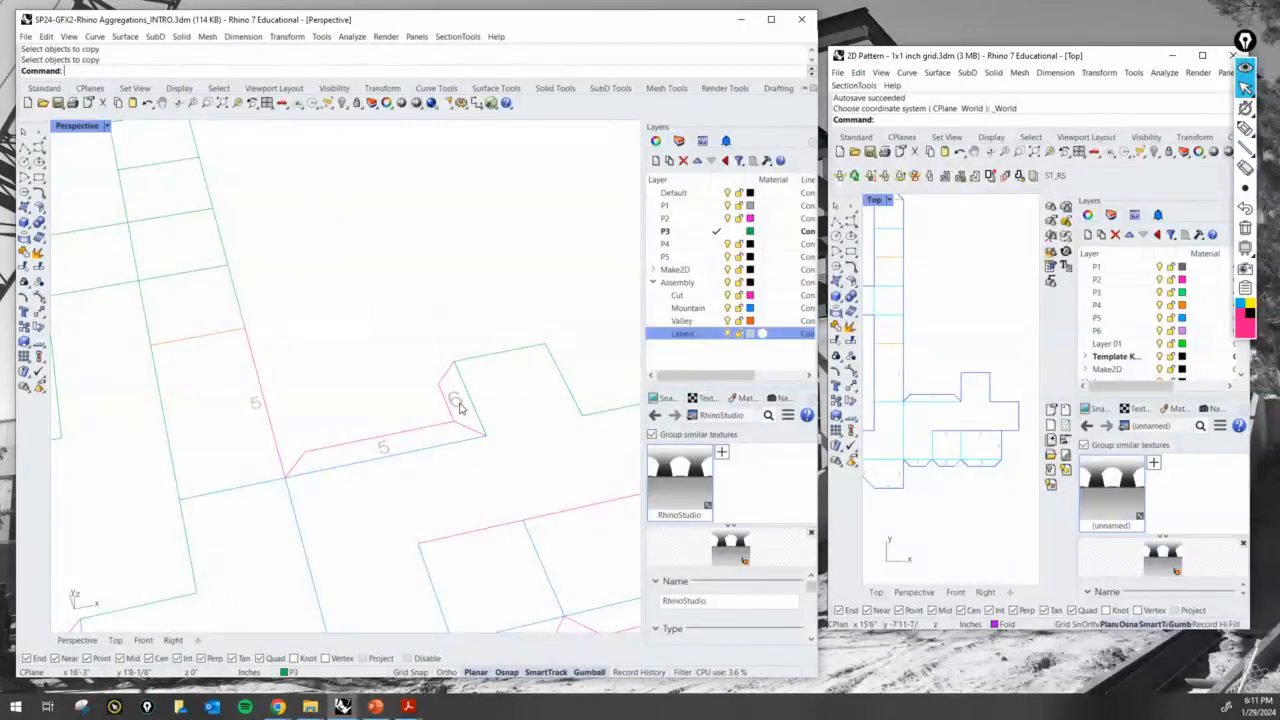
key("Return")
left_click(448, 343)
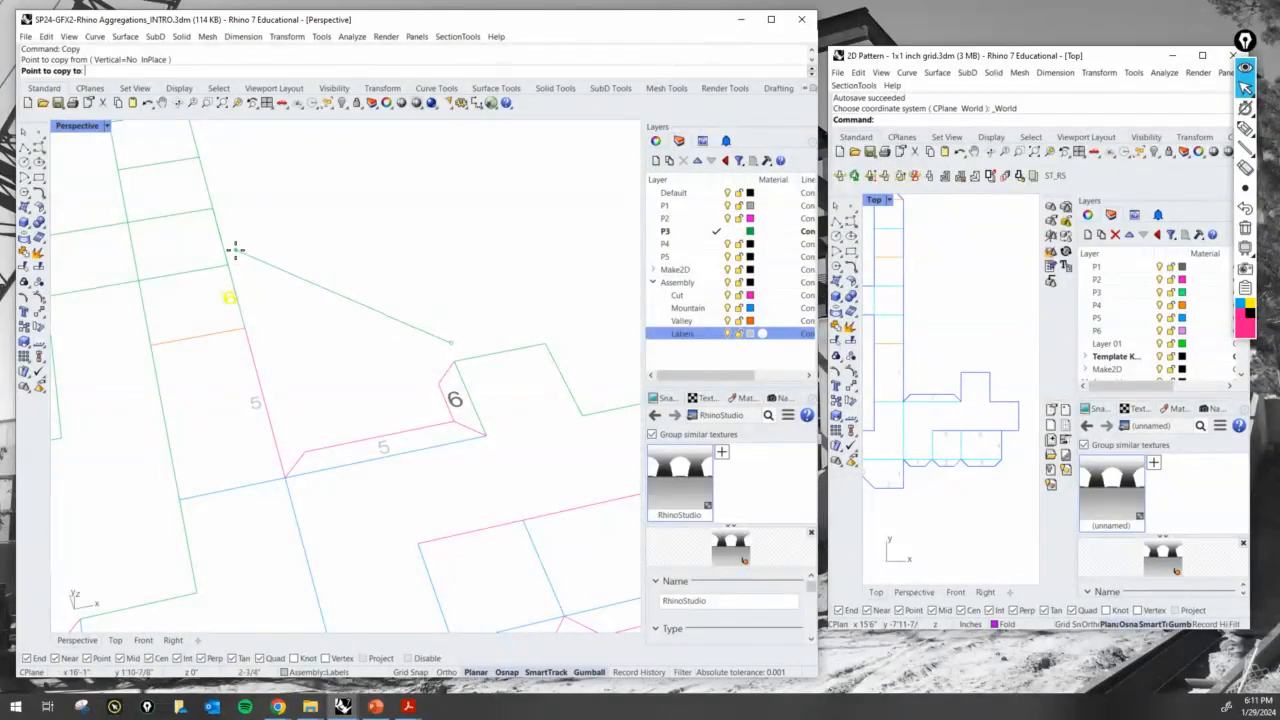
left_click(233, 250)
key("Return")
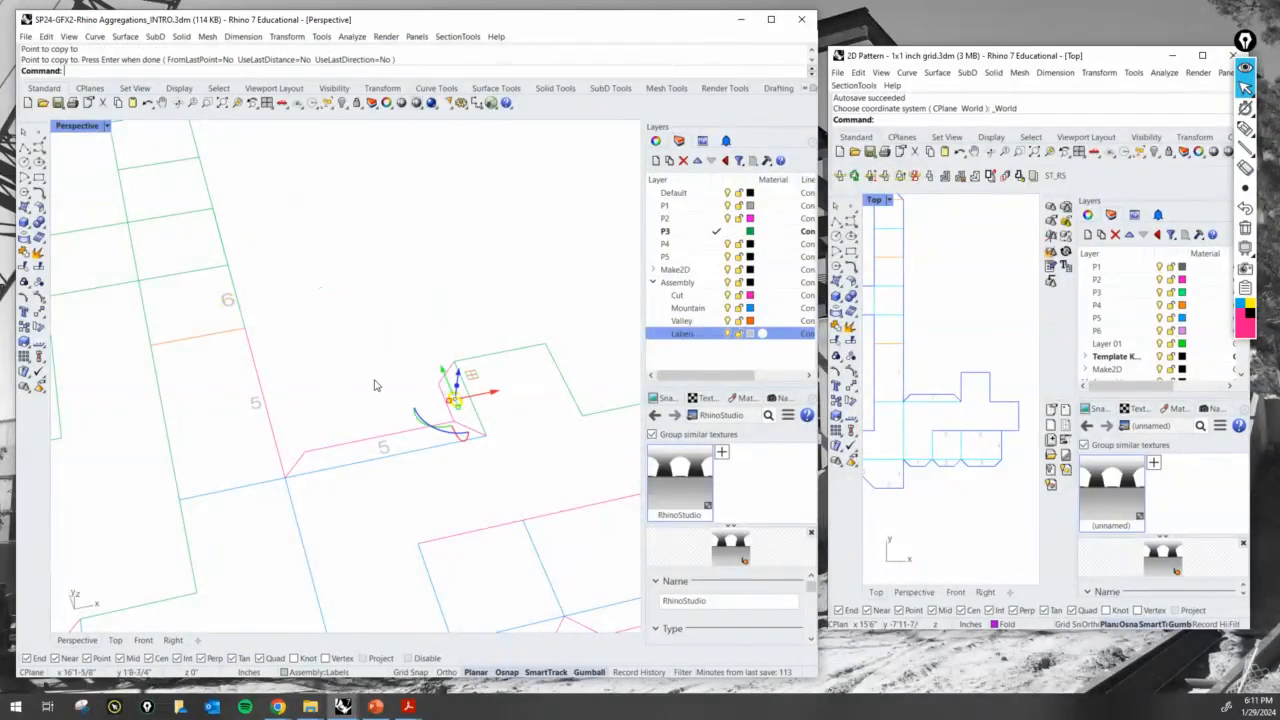
- Move the strip's outer edge beside the 6 label to the Cut layer
left_click(232, 302)
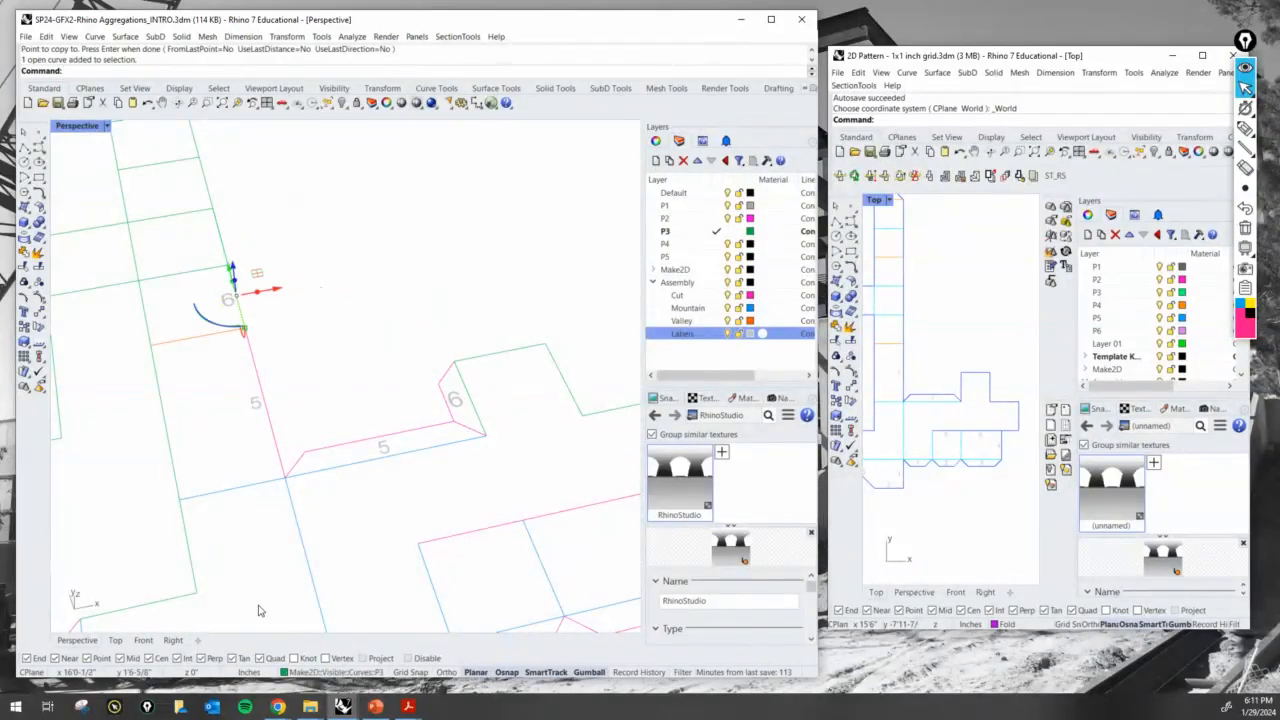
left_click(300, 673)
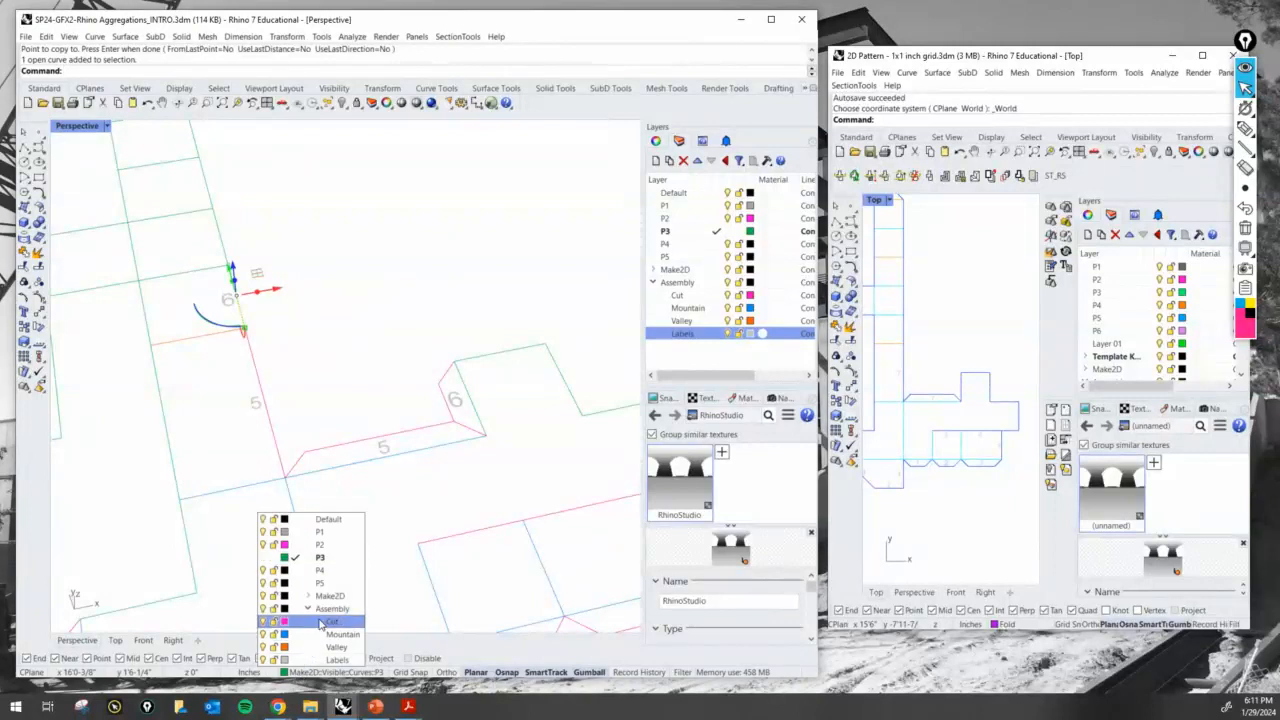
left_click(305, 622)
scroll(360, 363, "down", 5)
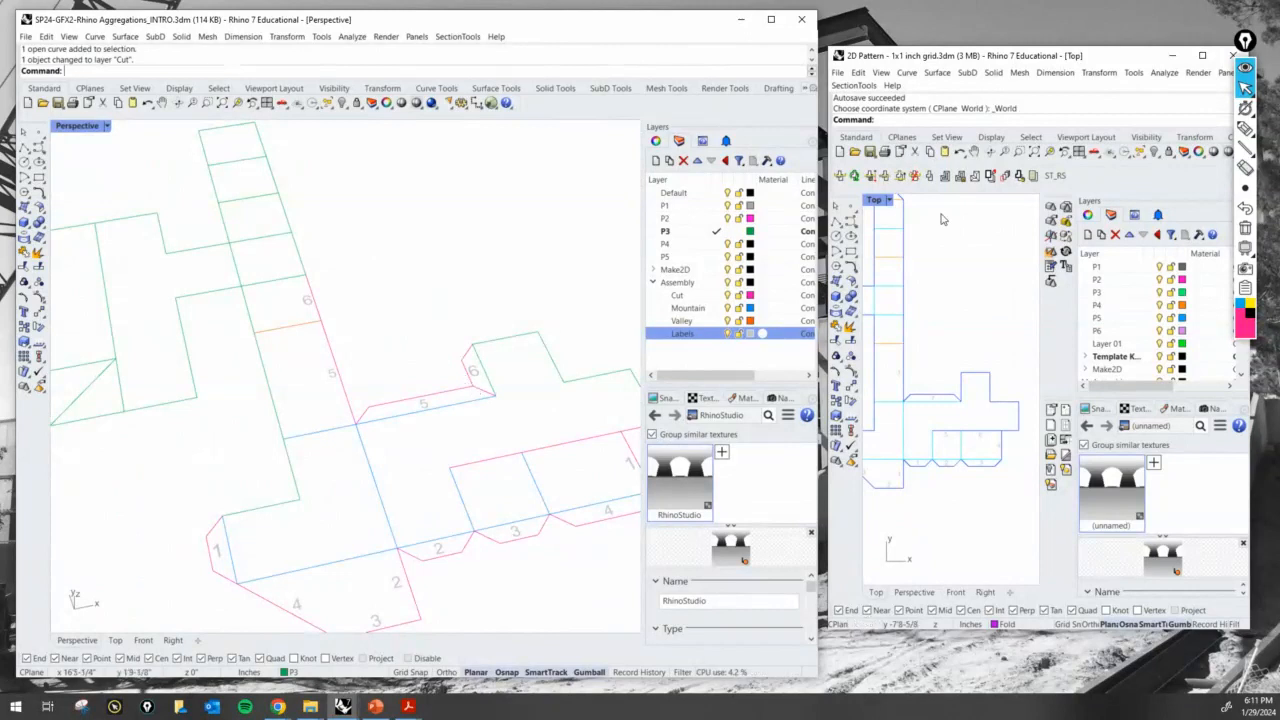
- Compare the strip edge beyond the 6 cut edge with the small panel's end edge as the next matching pair
left_click(1245, 128)
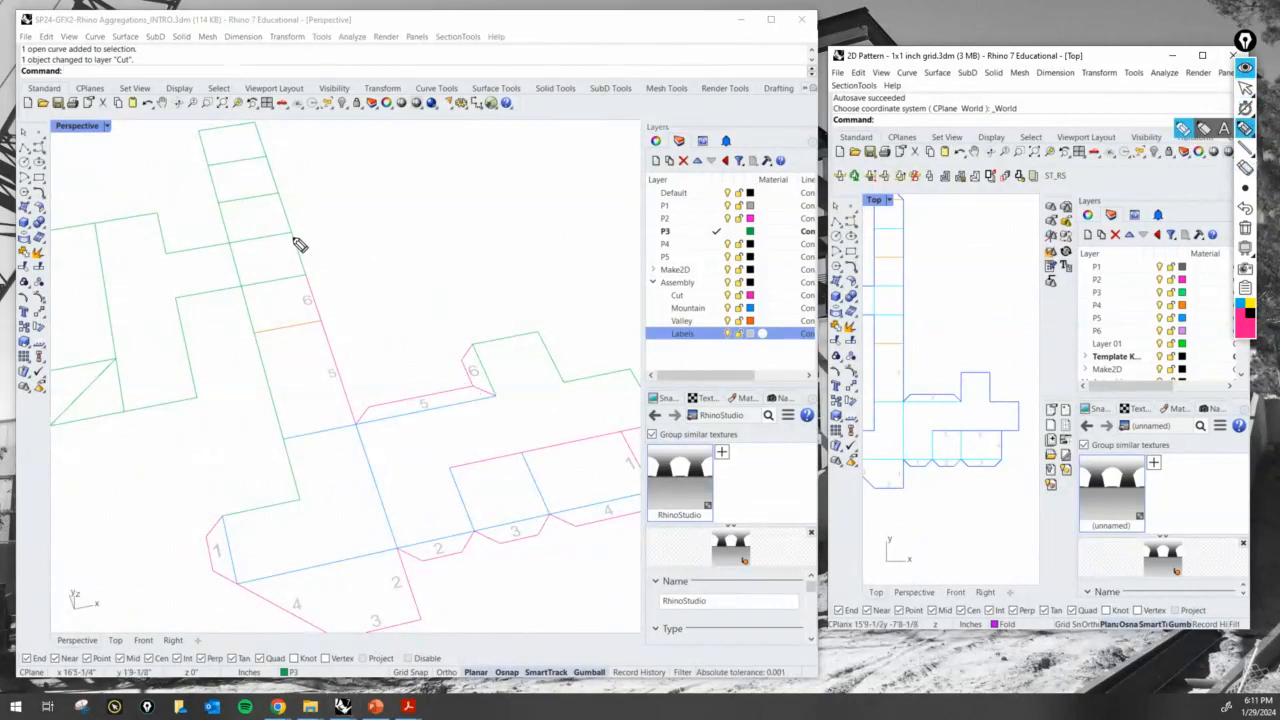
left_click_drag(291, 233, 303, 270)
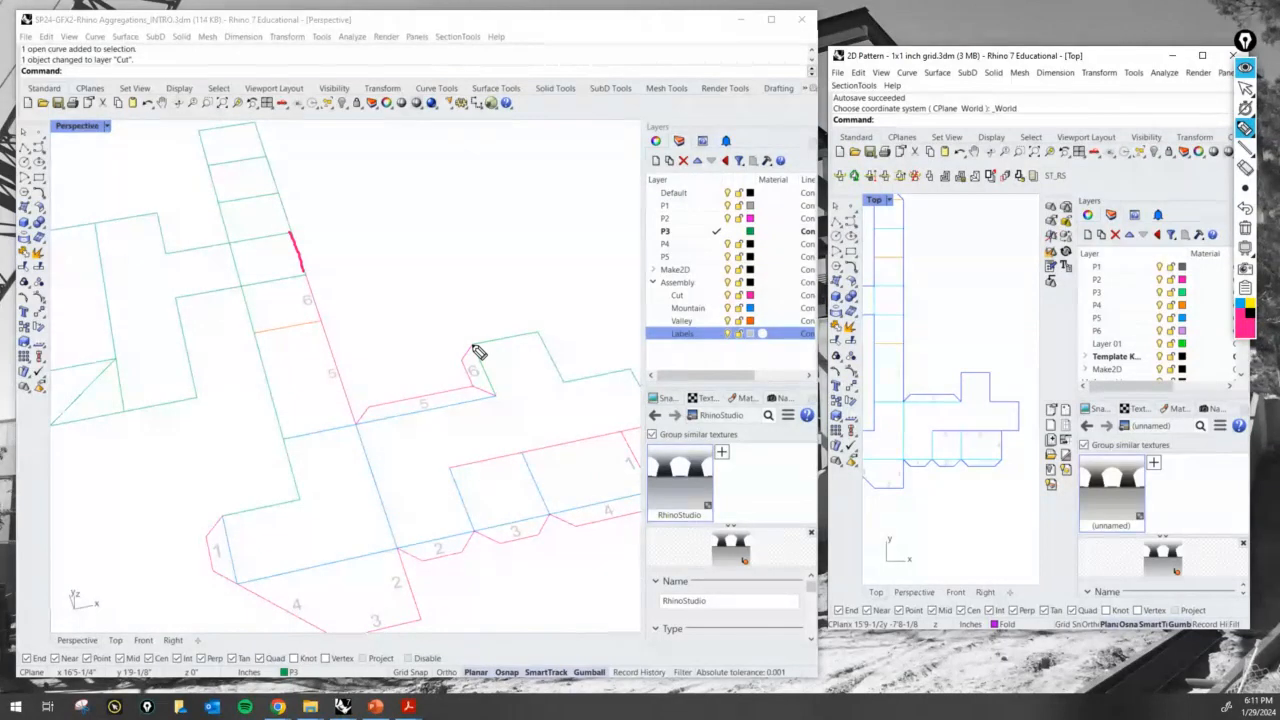
left_click_drag(471, 346, 537, 332)
left_click(1245, 88)
left_click(1245, 230)
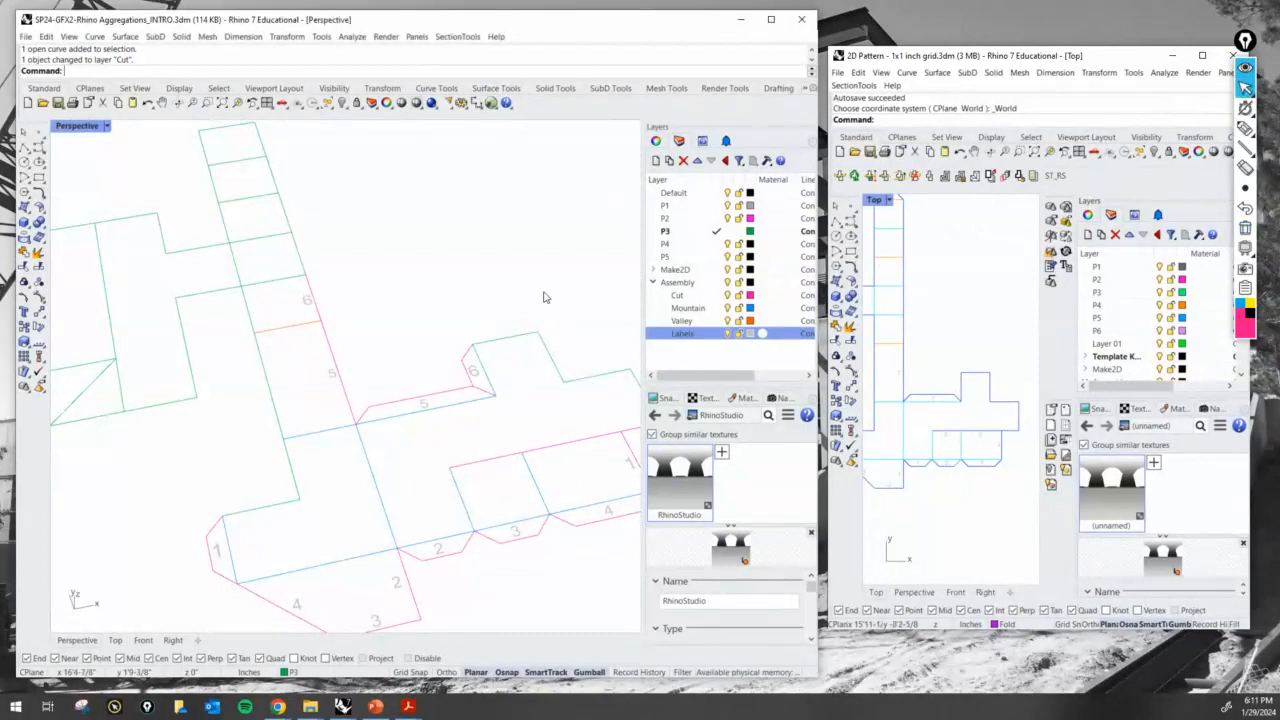
- Copy the 5 tab's slanted end line from the strip corner to the small panel's corner at the 6 tab
right_click_drag(545, 294, 441, 328, "shift")
type("Copy")
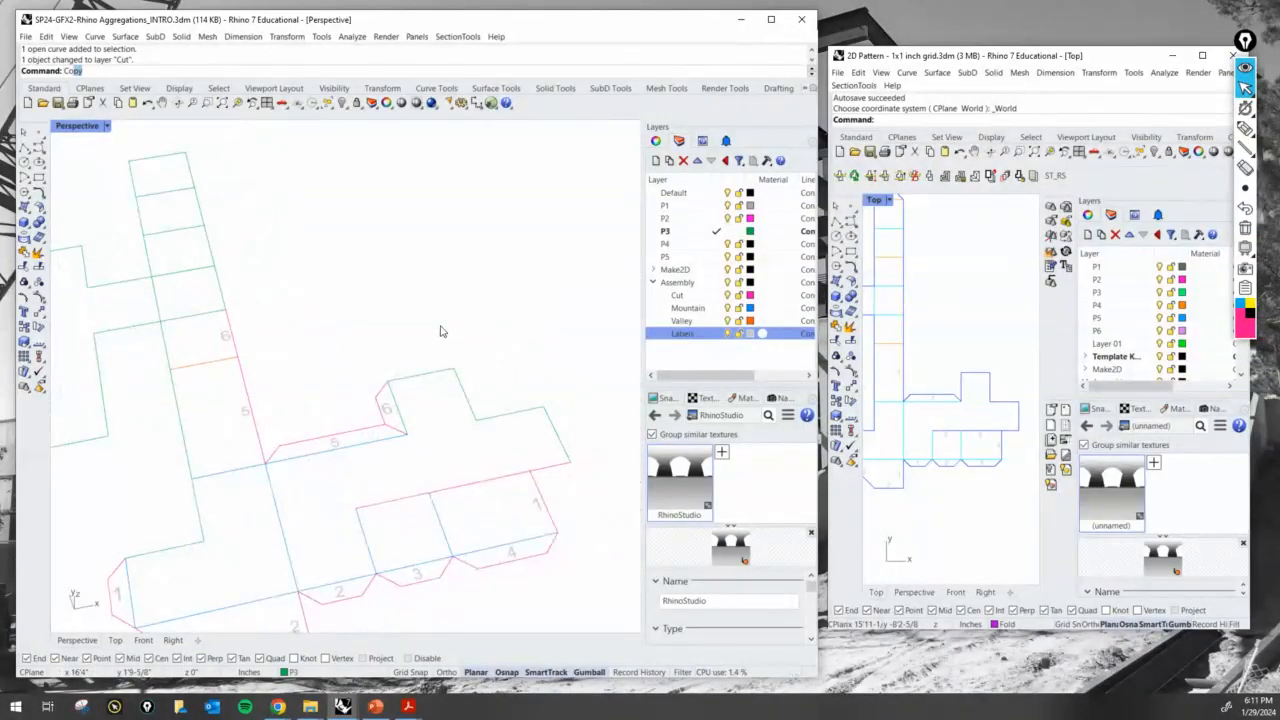
key("Return")
scroll(452, 312, "down", 2)
scroll(439, 349, "up", 2)
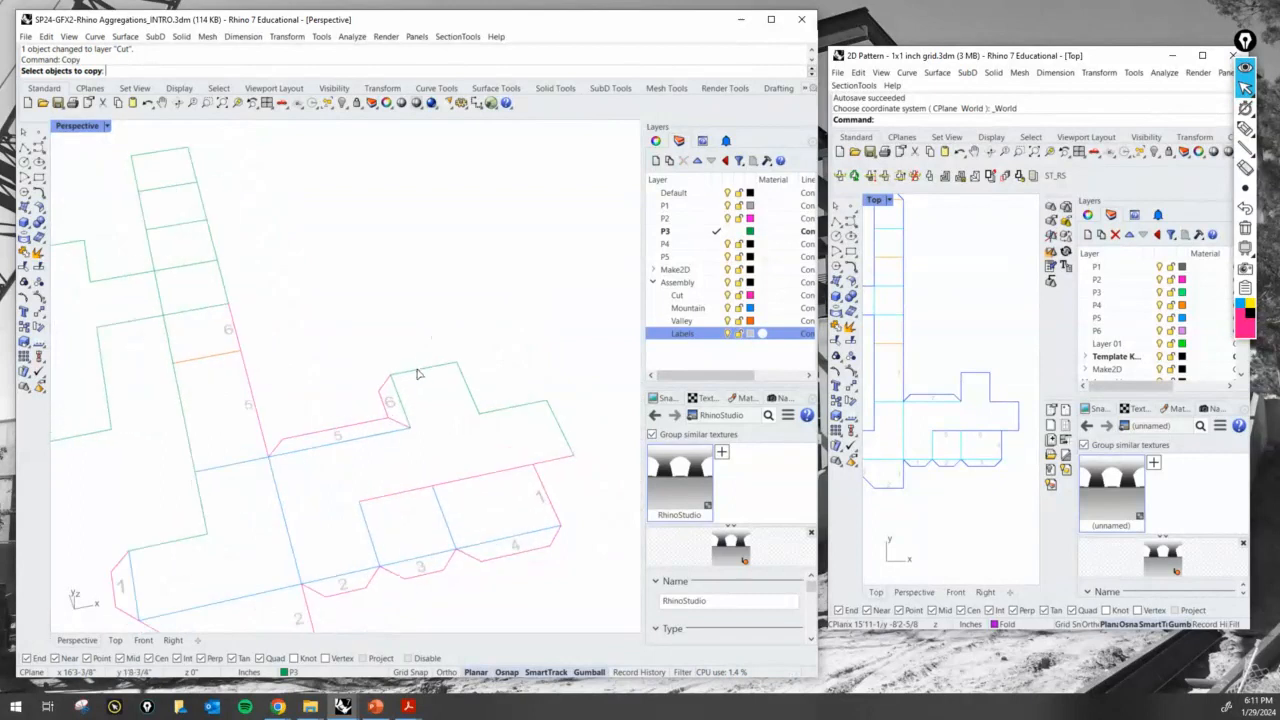
left_click(282, 448)
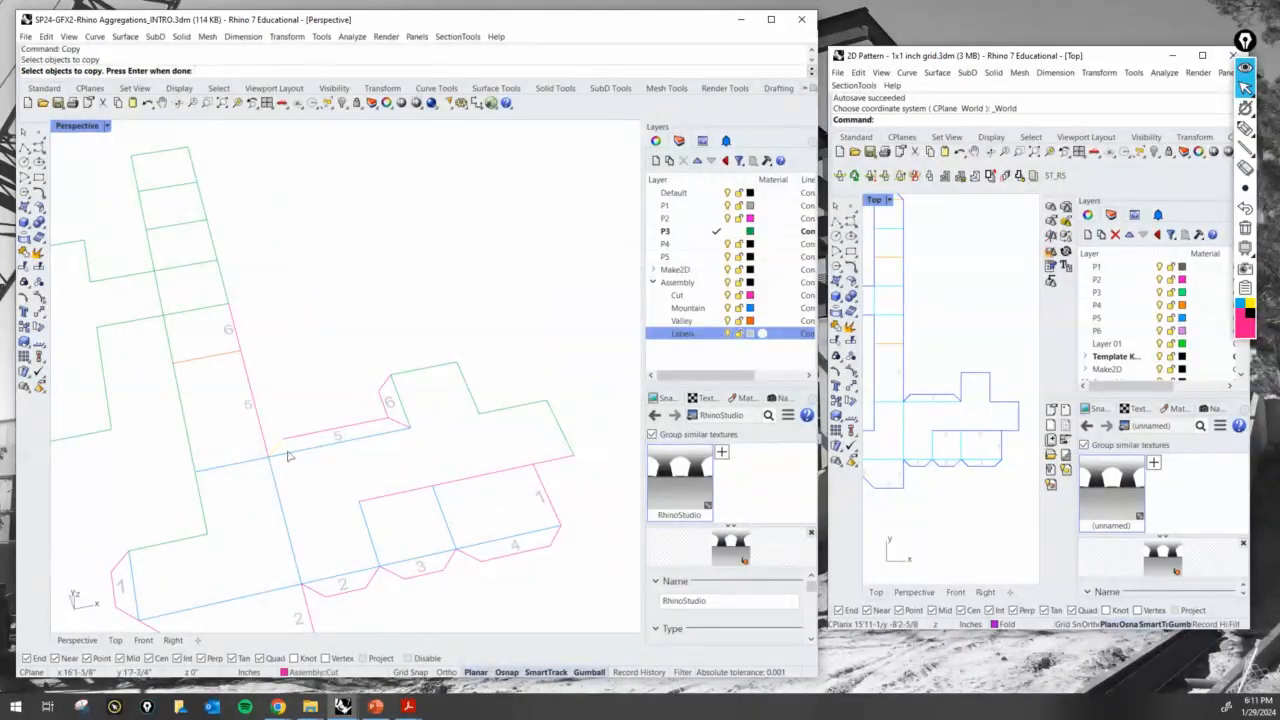
key("Return")
left_click(268, 458)
left_click(391, 376)
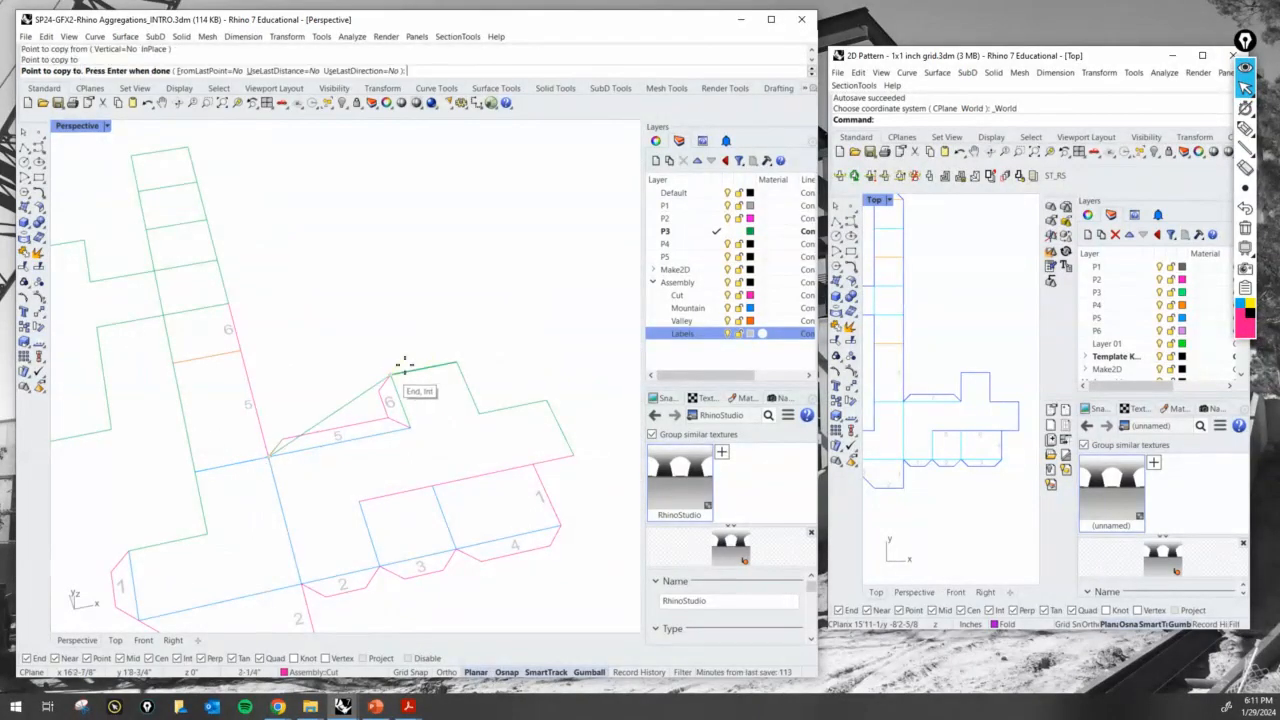
key("Return")
- Copy the 3 tab's long outer line to the free end of the slanted line above the small panel
key("Return")
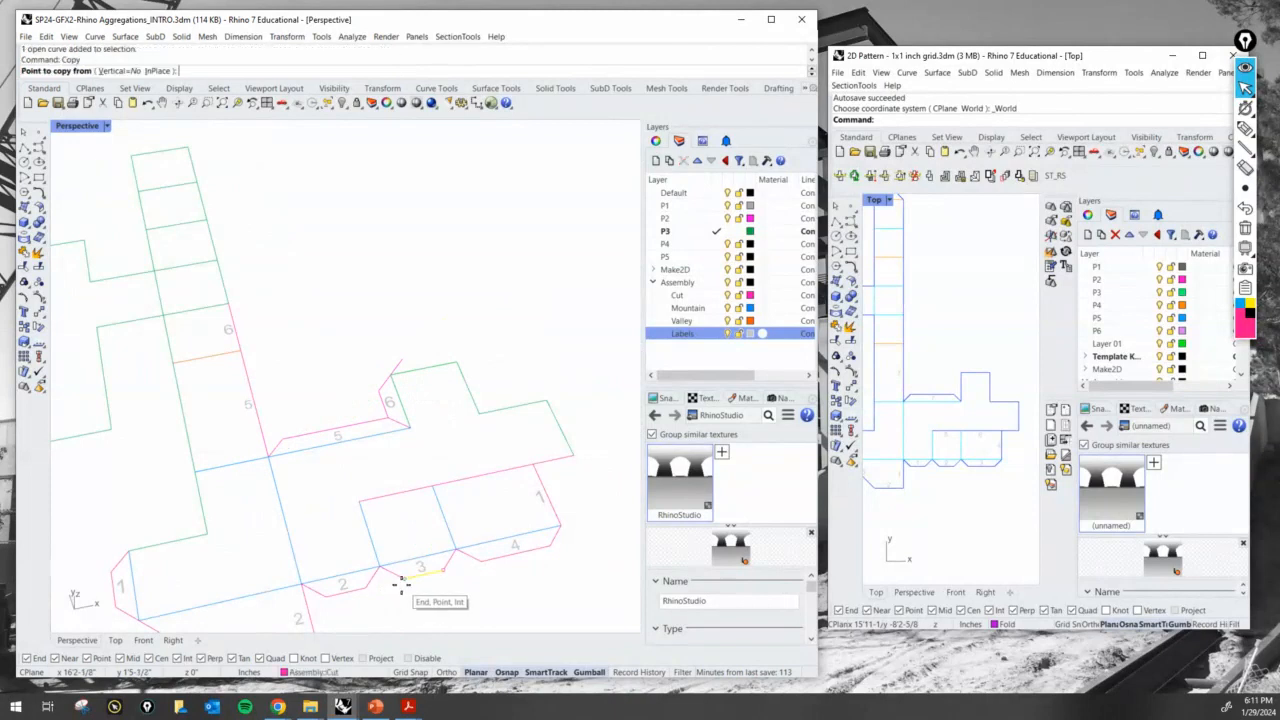
left_click(405, 577)
left_click(417, 352)
- Copy the 5 tab's other slanted end line to the small panel's far corner, closing the new tab outline
key("Return")
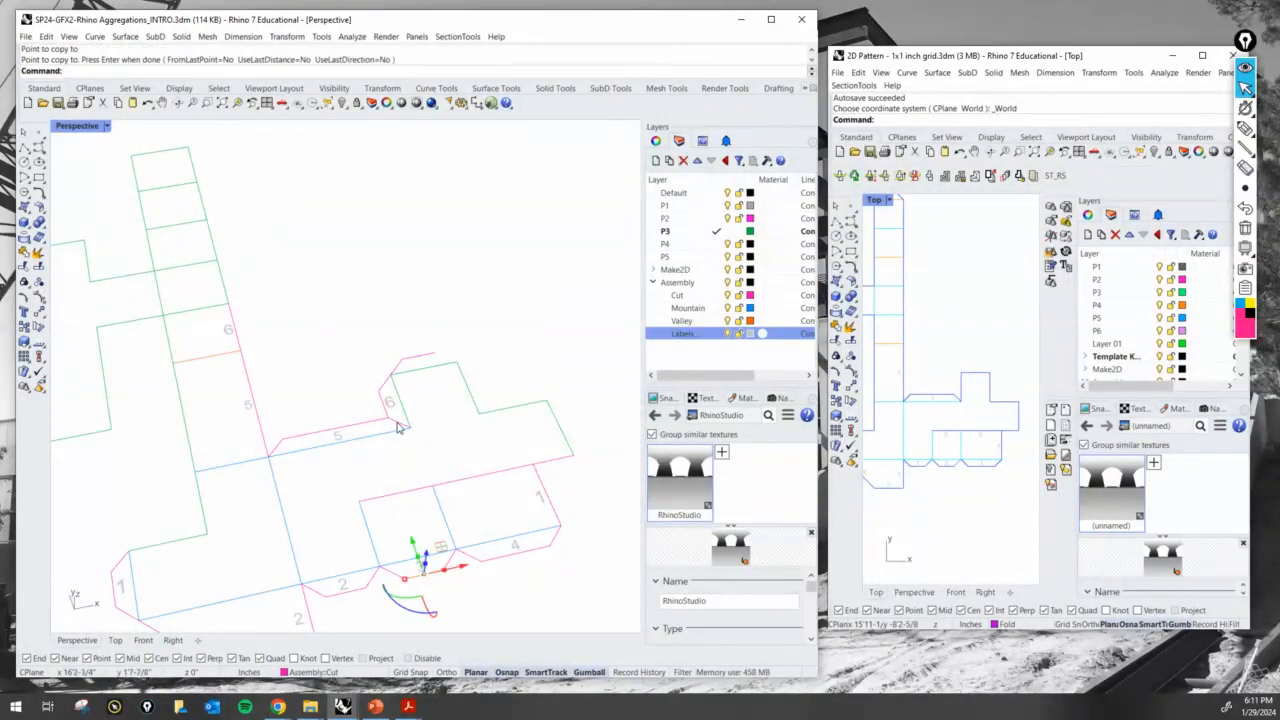
left_click(398, 424)
key("Return")
left_click(410, 429)
left_click(454, 371)
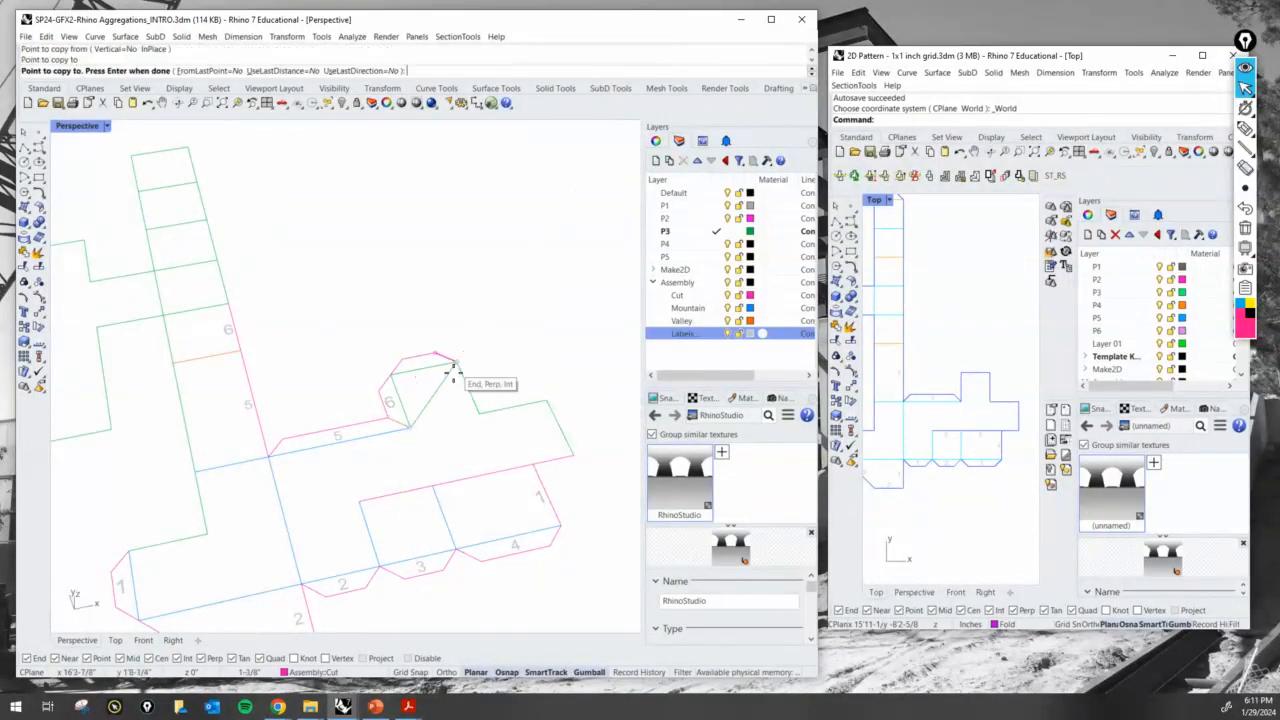
key("Return")
left_click(468, 412)
key("Return")
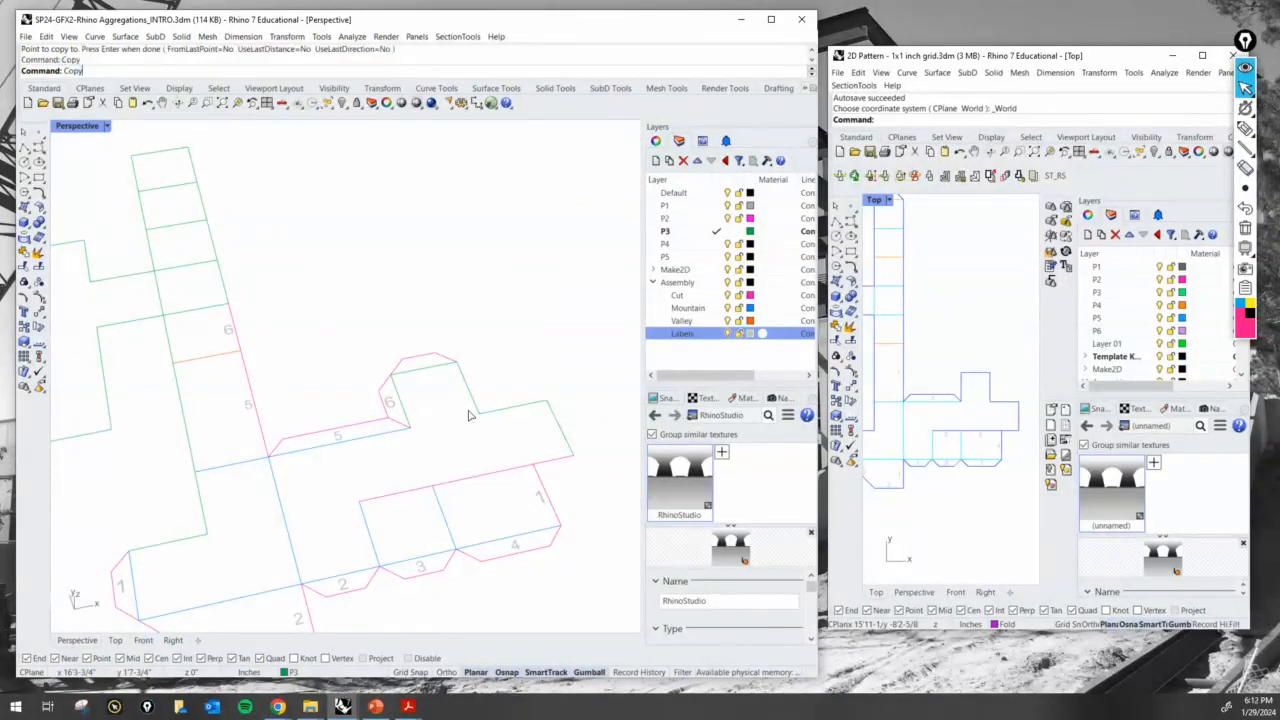
- Copy the 6 label onto the new tab at the small panel's end edge
scroll(385, 402, "up", 2)
left_click(376, 407)
scroll(405, 440, "up", 2)
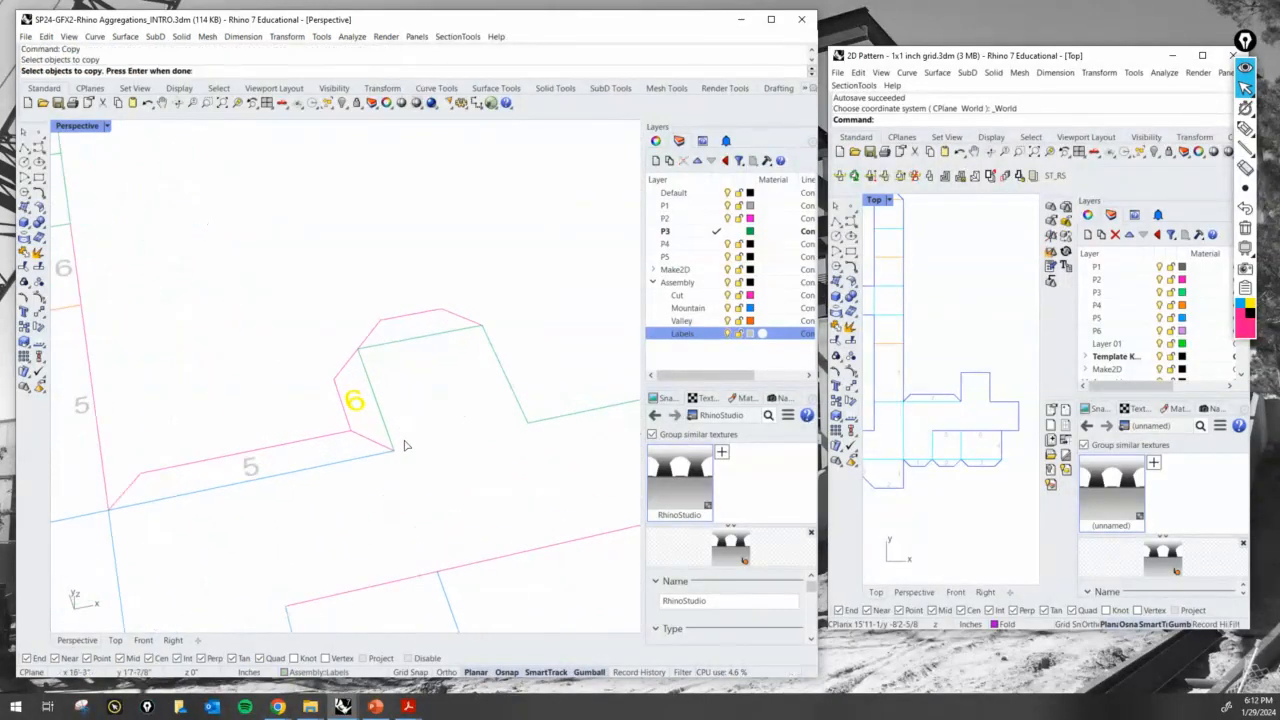
key("Return")
left_click(424, 481)
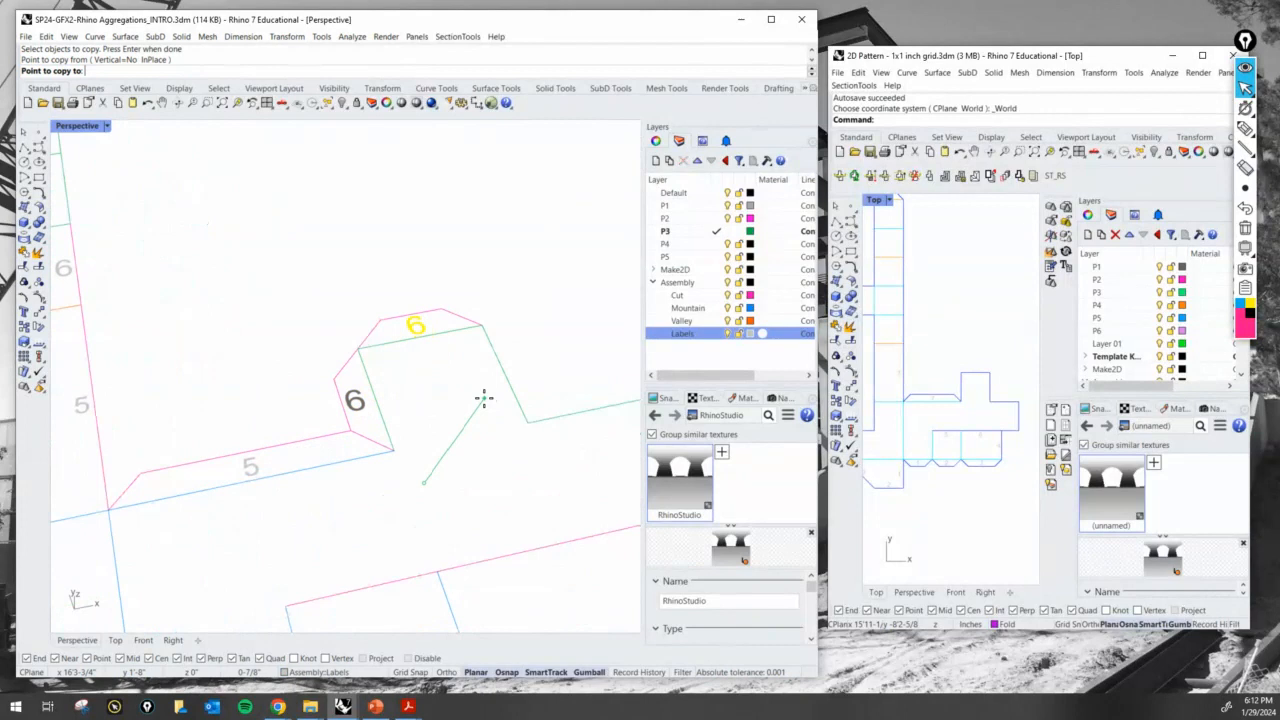
left_click(484, 398)
key("Return")
- Change the copied label on the small panel's end tab to 7
double_click(418, 329)
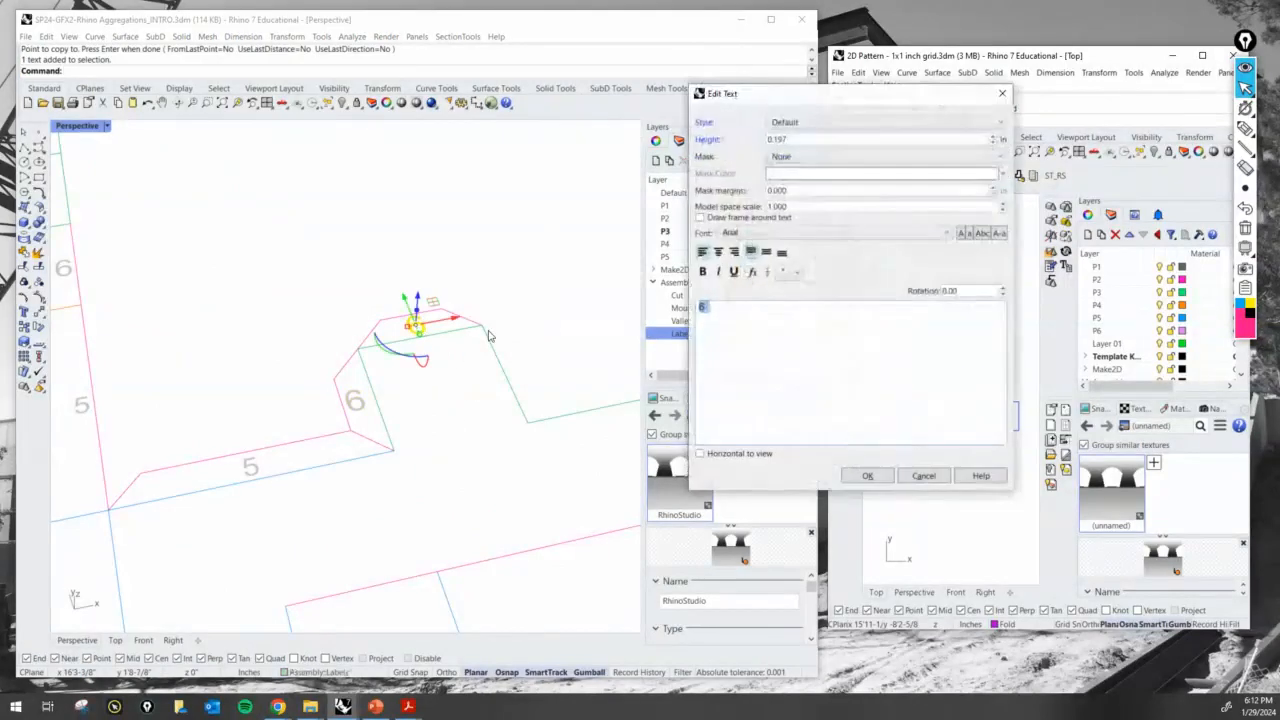
type("7")
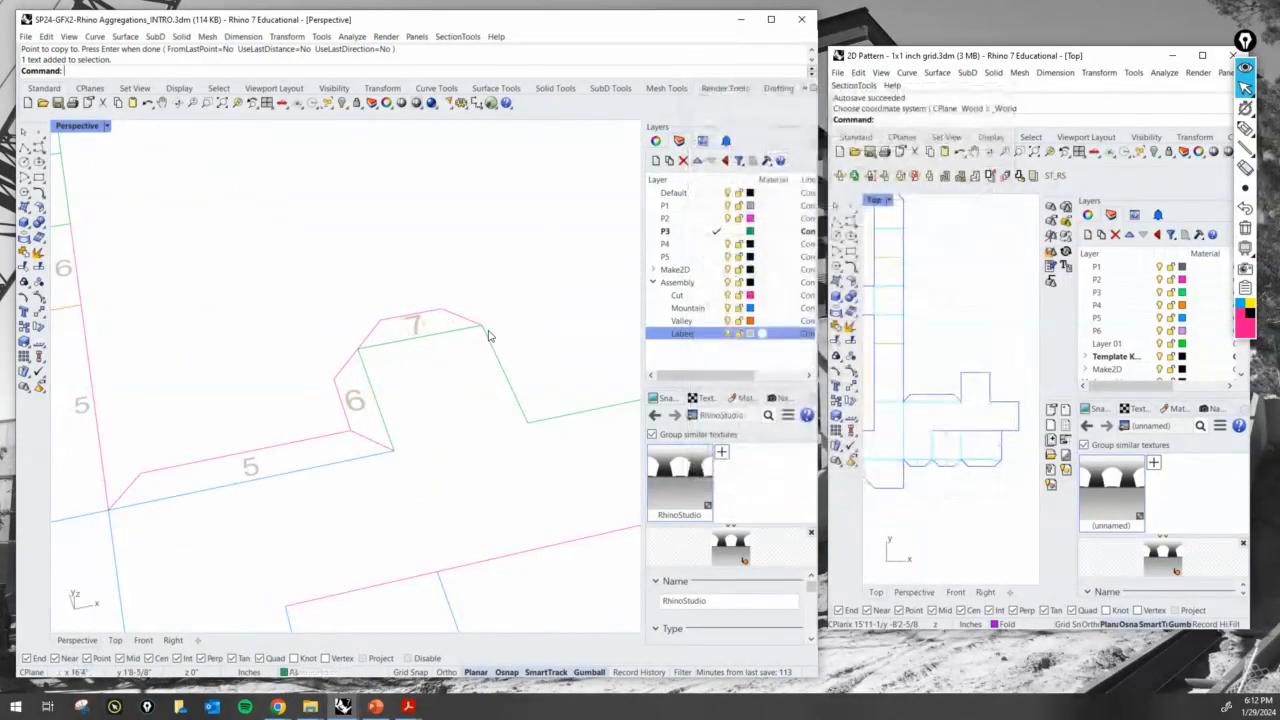
key("Return")
- Copy the 7 label to the strip square beyond the 6 label, beside its matching outer edge
scroll(380, 370, "down", 5)
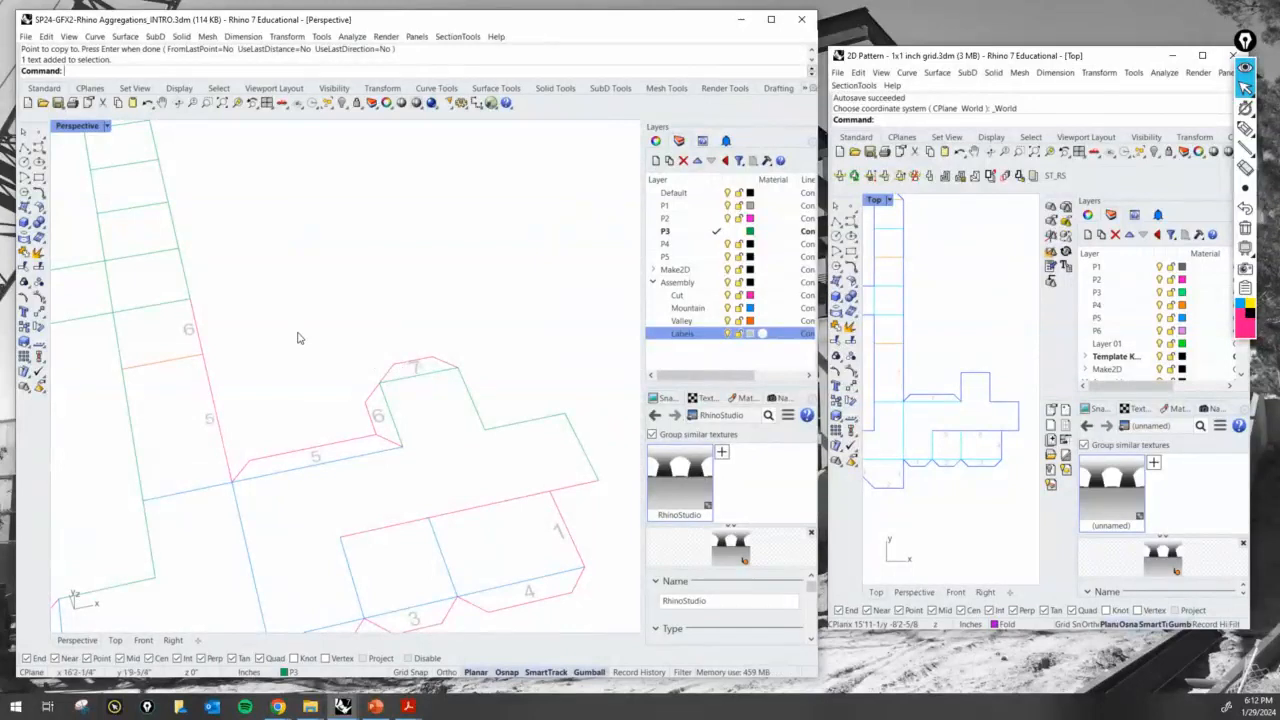
key("Return")
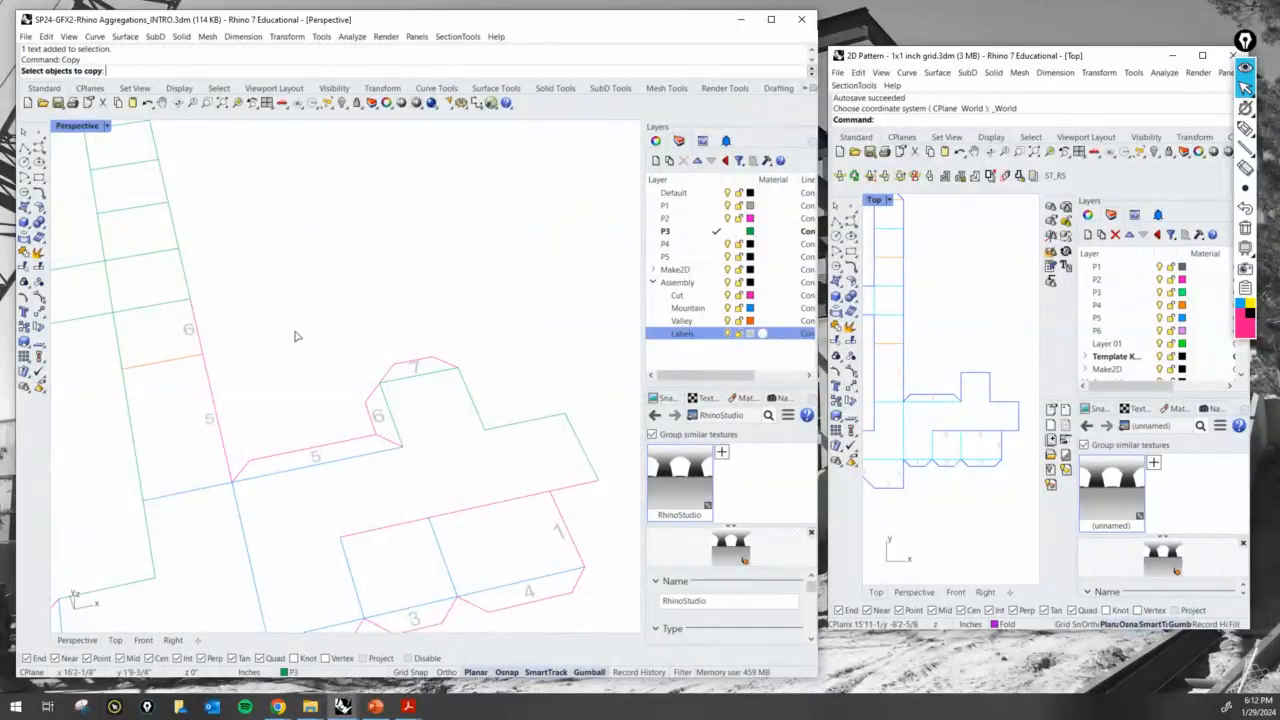
left_click(415, 368)
key("Return")
left_click(427, 383)
scroll(166, 266, "up", 3)
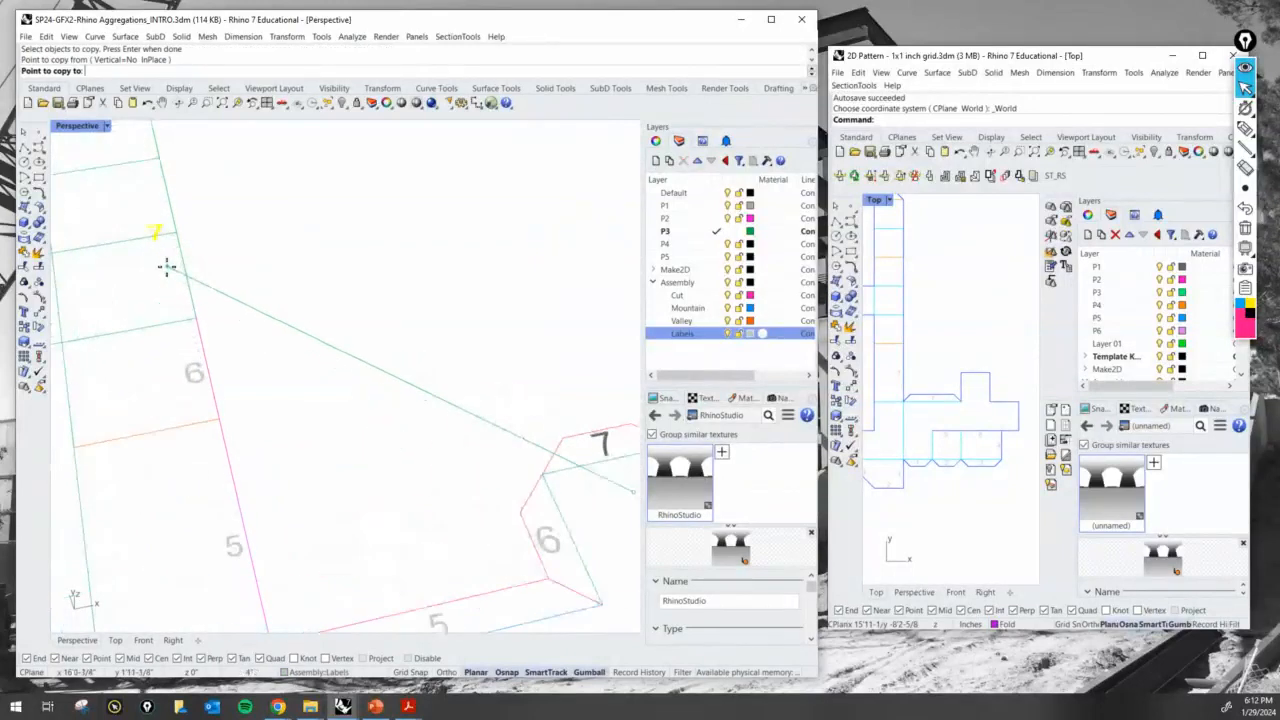
left_click(180, 316)
key("Return")
scroll(277, 320, "down", 5)
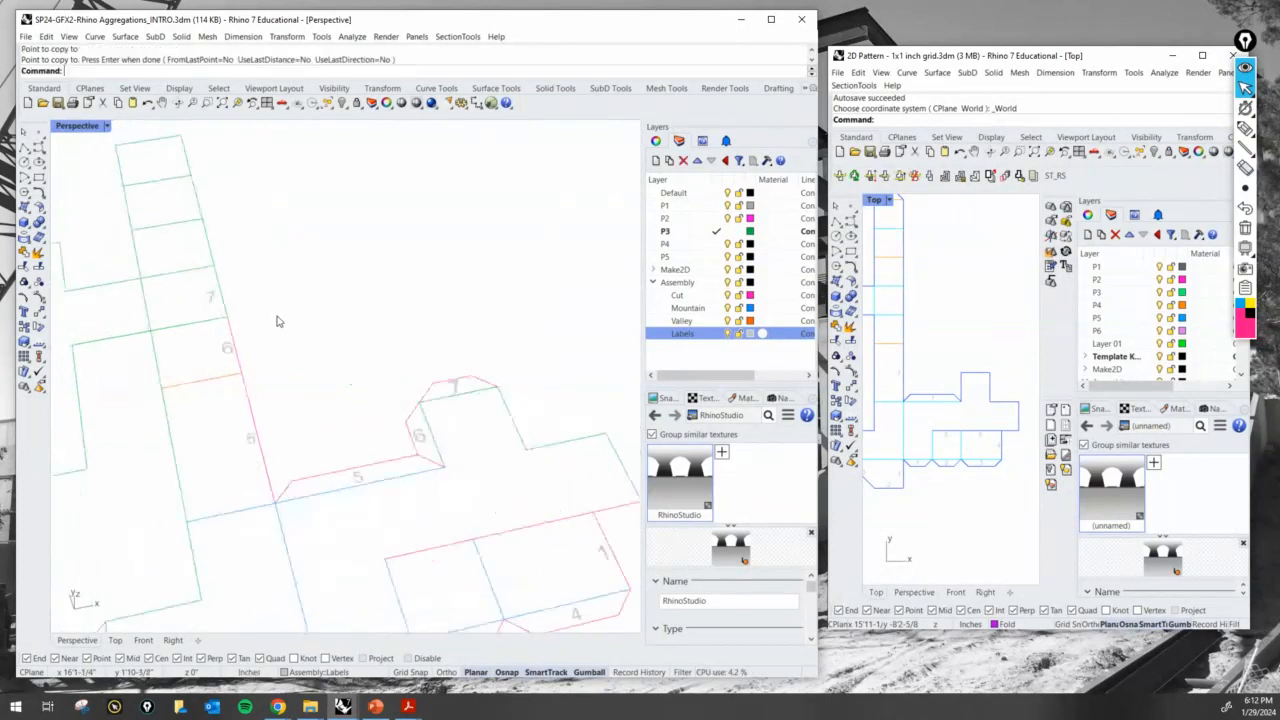
- Assign the strip's outer edge beside the 7 label to the Cut layer
scroll(363, 378, "up", 3)
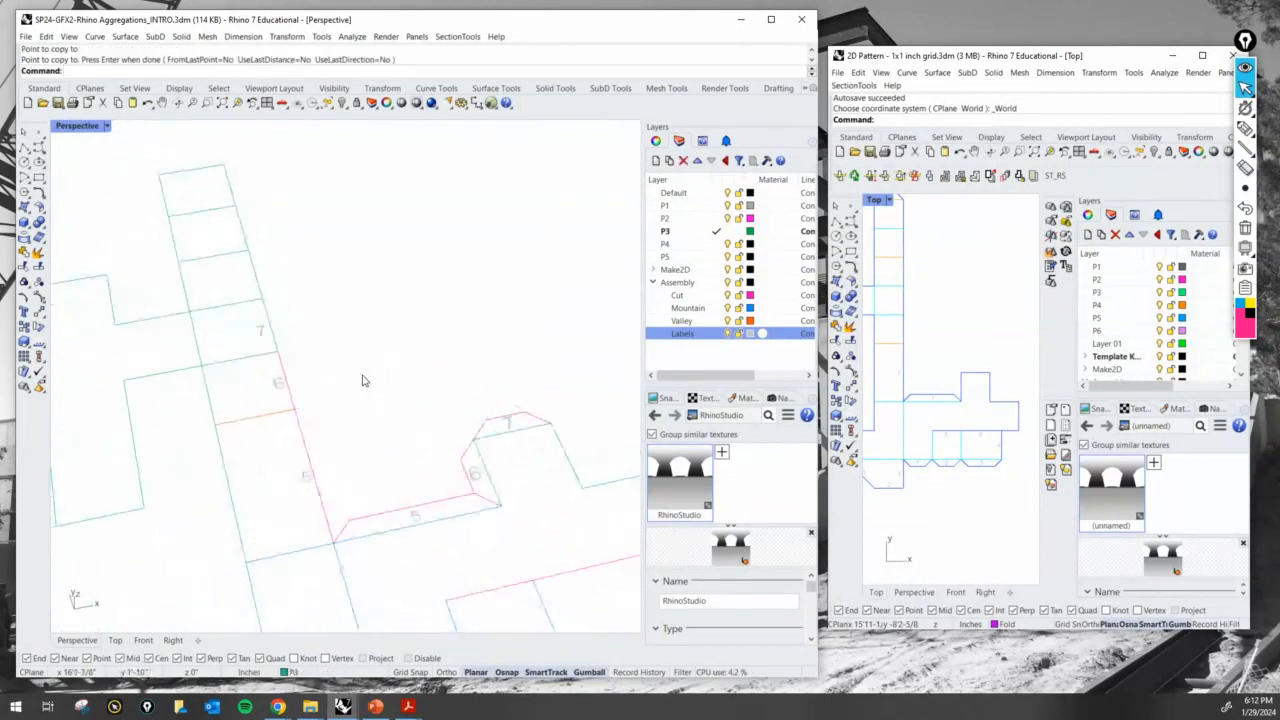
left_click(271, 334)
left_click(327, 672)
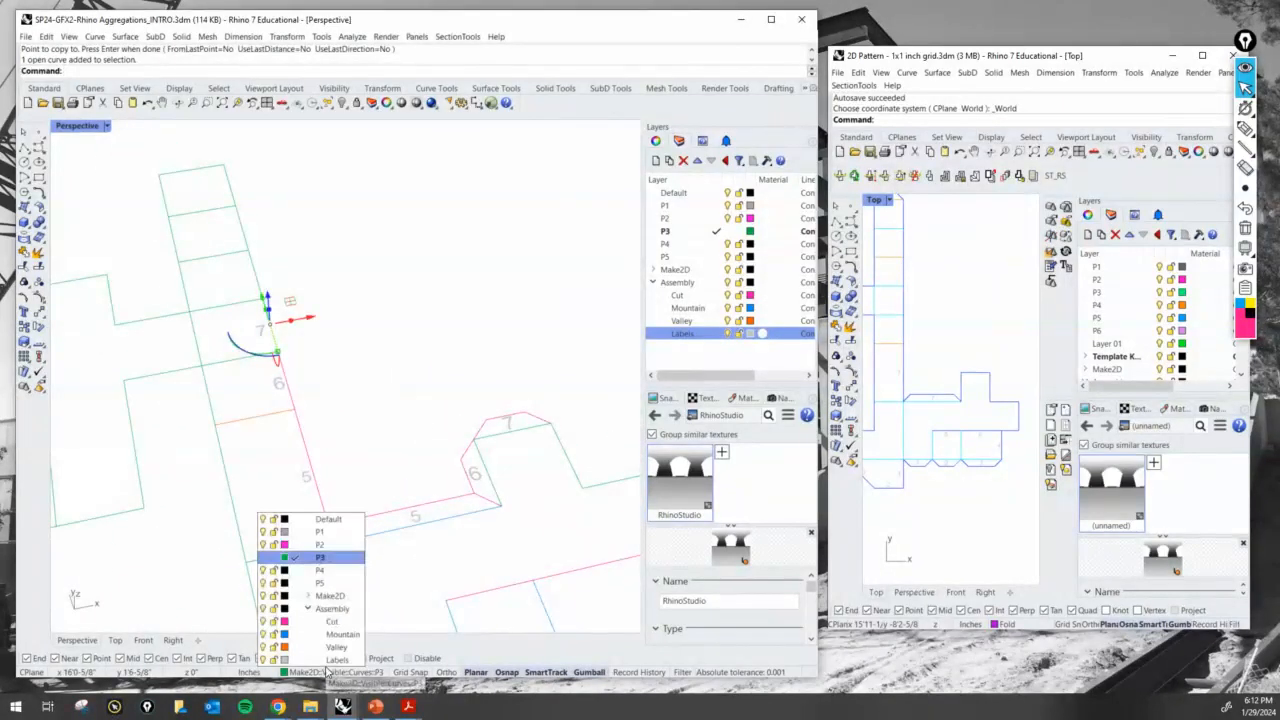
left_click(300, 628)
left_click(365, 467)
scroll(372, 466, "down", 2)
mouse_move(376, 465)
right_mouse_down("shift")
mouse_move(336, 400)
mouse_move(340, 429)
right_mouse_up("shift")
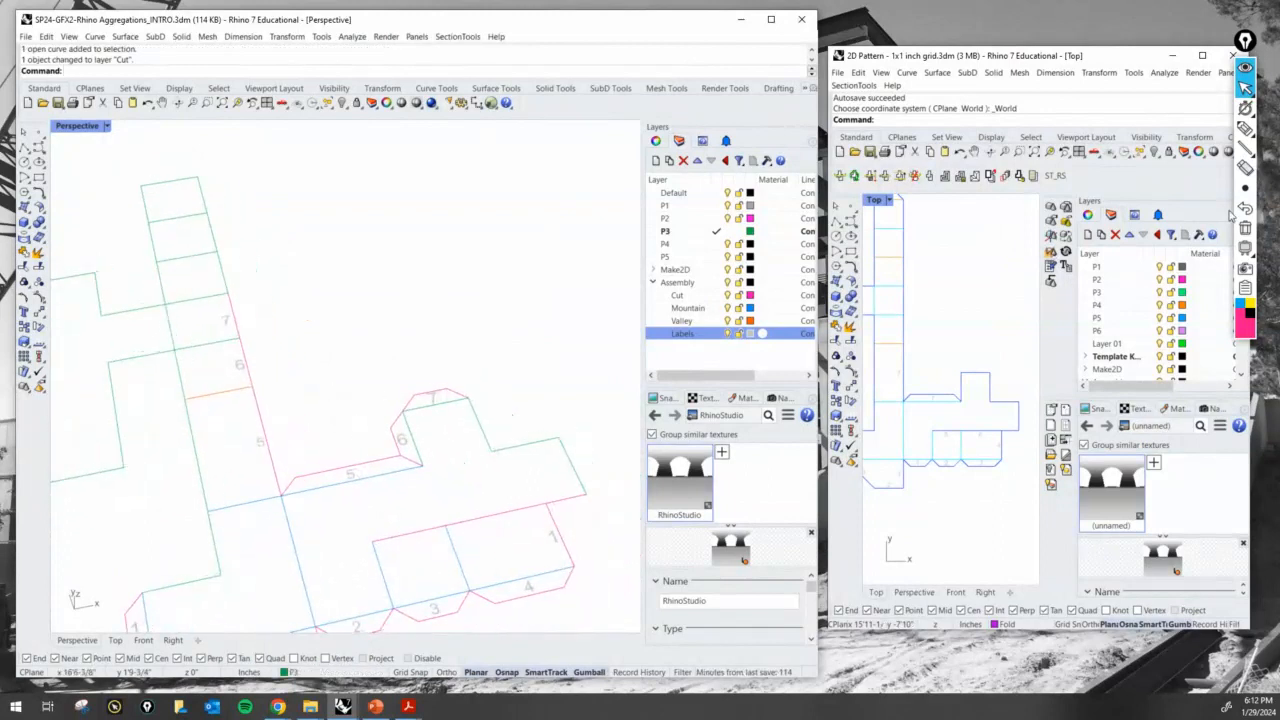
- Mark the strip edge beyond 7 and the small panel's open side edge as a matching pair, and clear the marks
left_click(1247, 135)
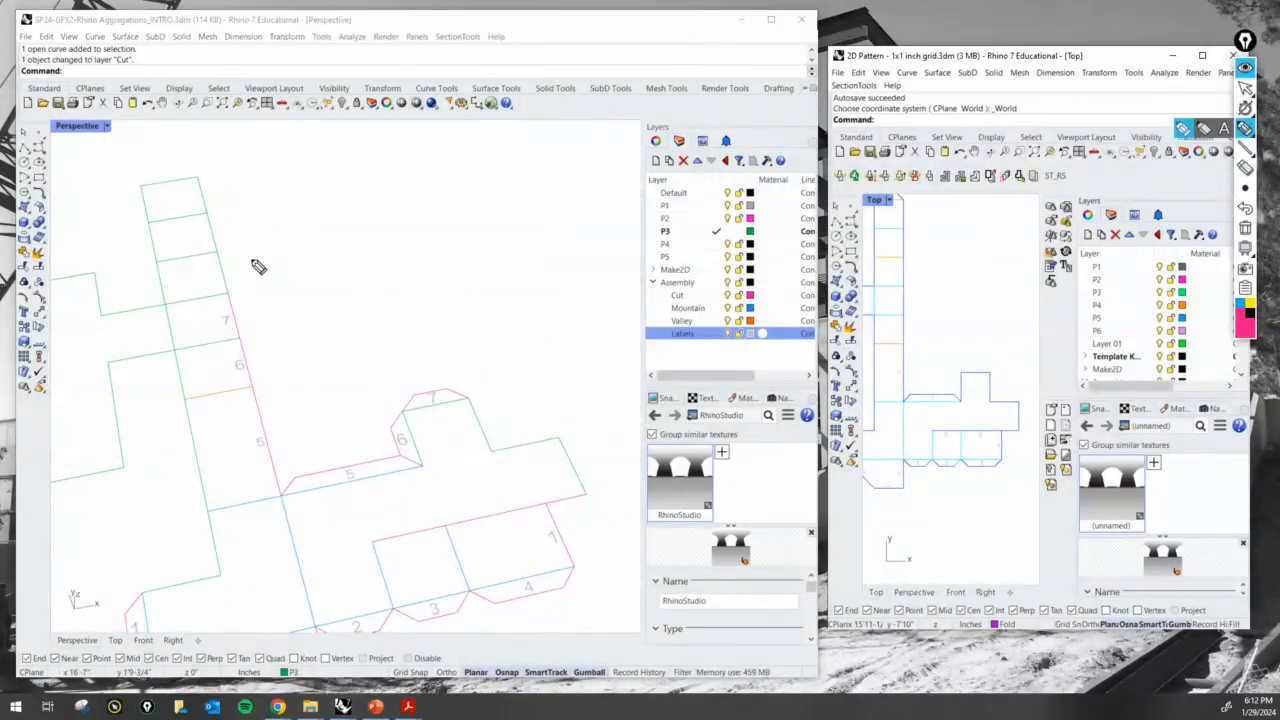
left_click_drag(219, 254, 231, 295)
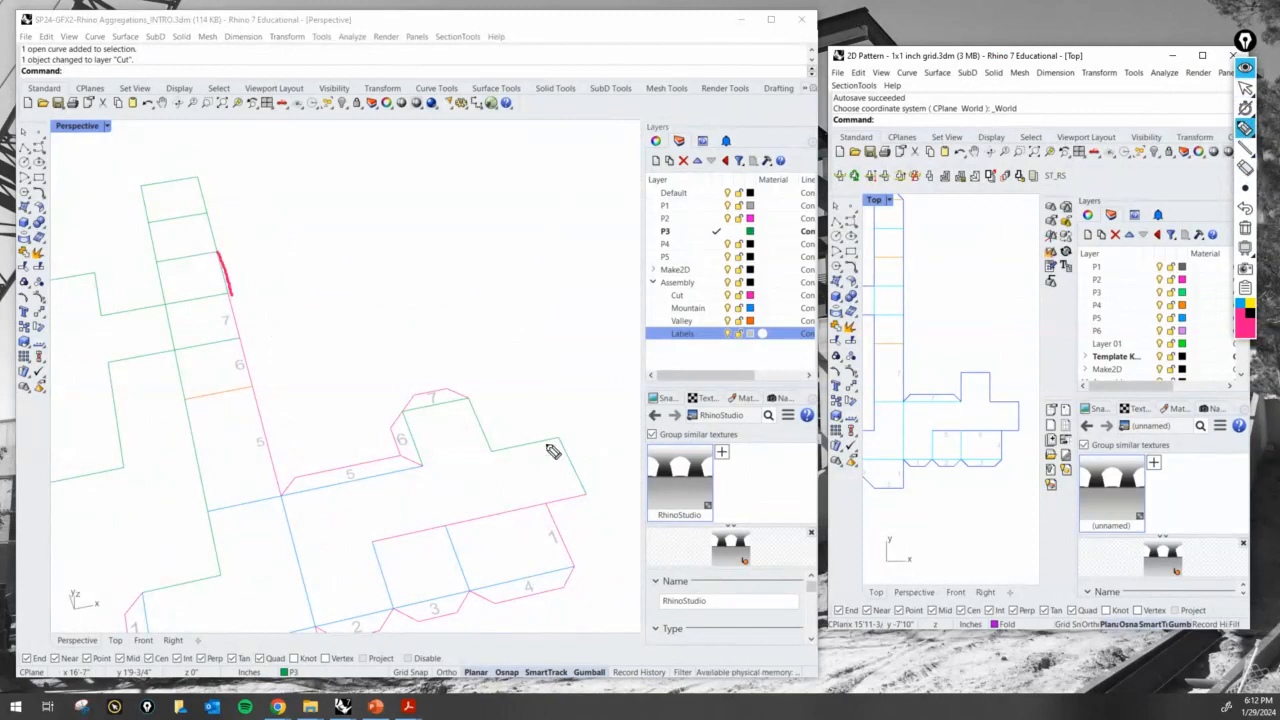
left_click_drag(470, 400, 487, 447)
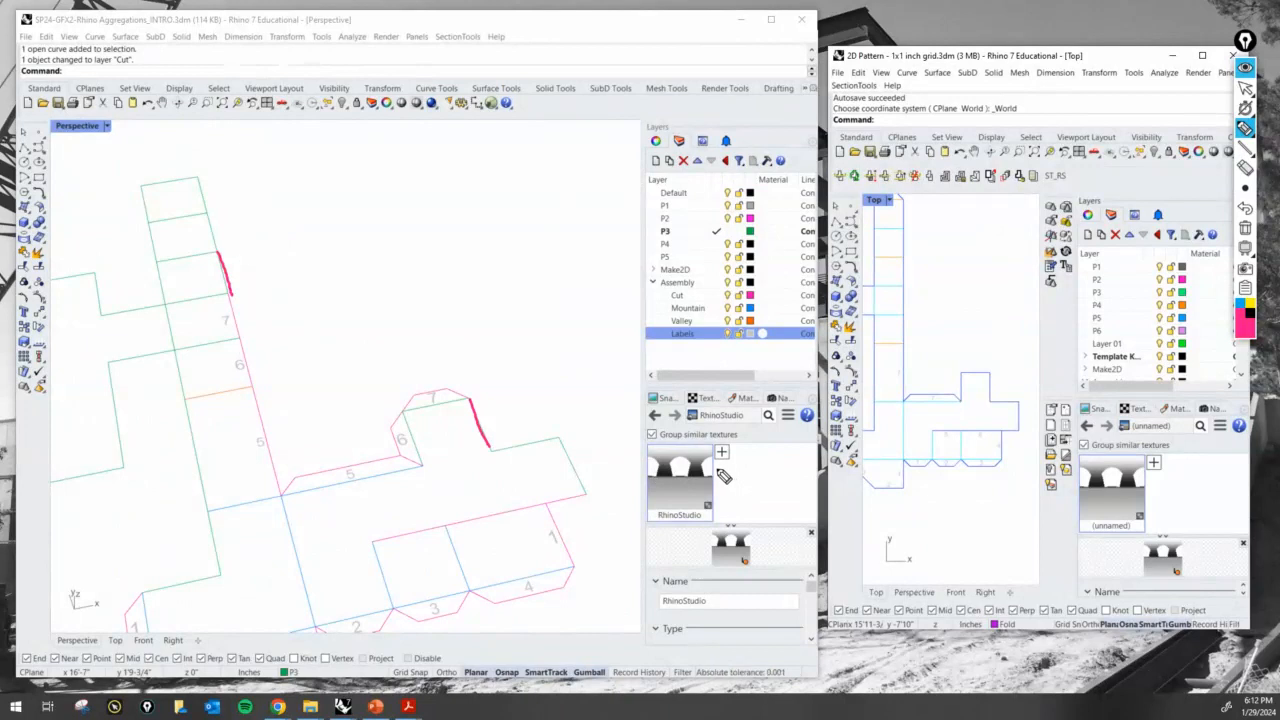
left_click(1245, 227)
left_click(1250, 92)
- Mirror the 6 tab's three outline lines to the small panel's opposite side about the midpoint of its end edge
right_click_drag(370, 388, 406, 290, "shift")
mouse_move(410, 352)
right_mouse_down()
mouse_move(422, 376)
mouse_move(384, 386)
right_mouse_up()
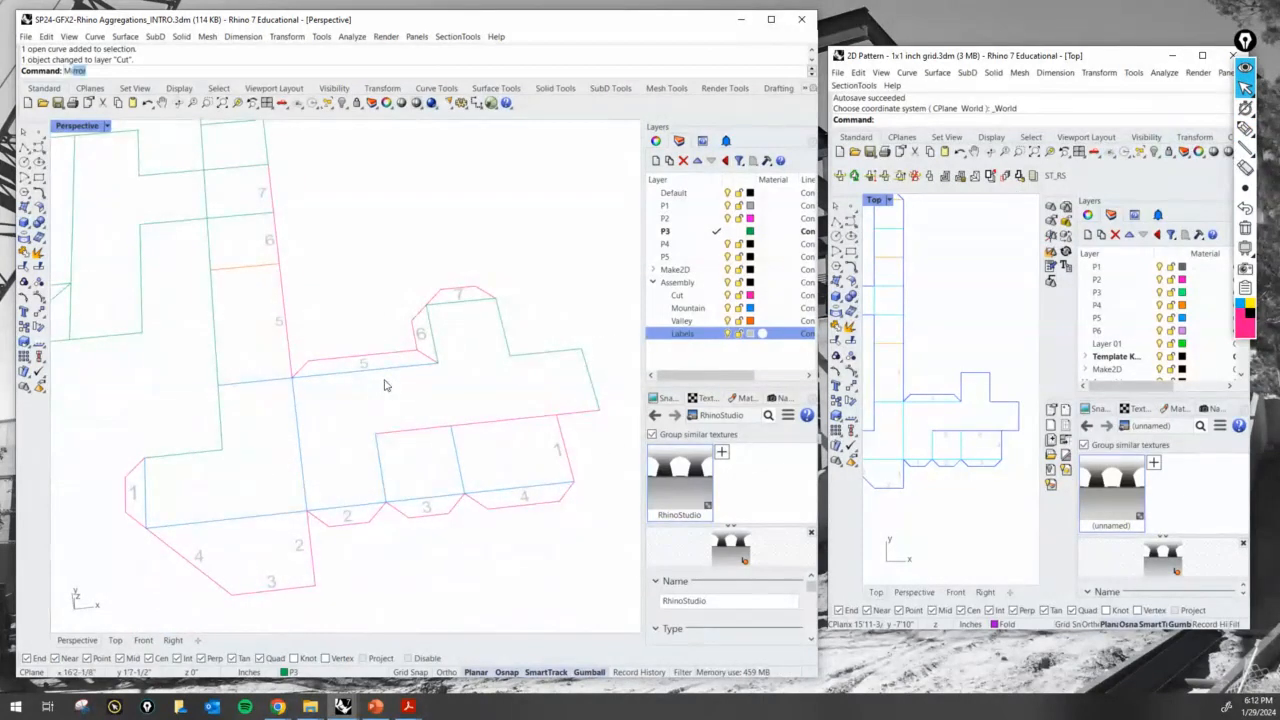
key("Return")
scroll(430, 318, "up", 2)
left_click(419, 316)
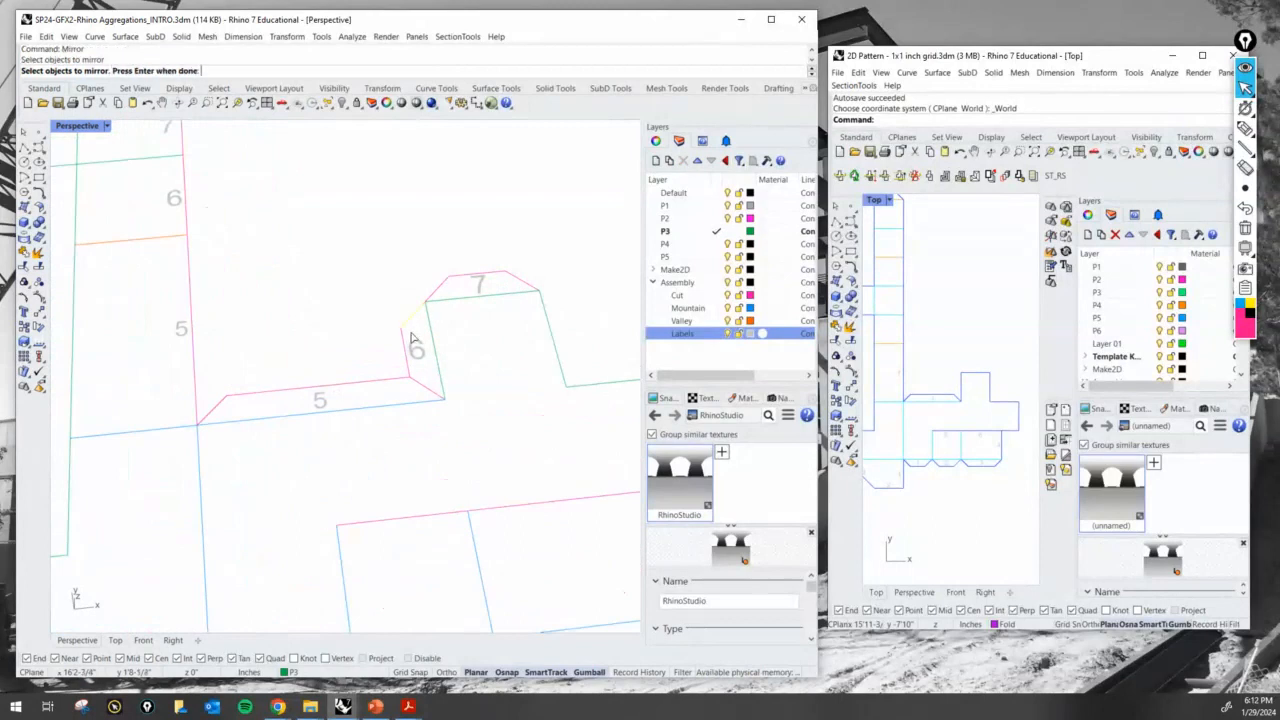
left_click(414, 347)
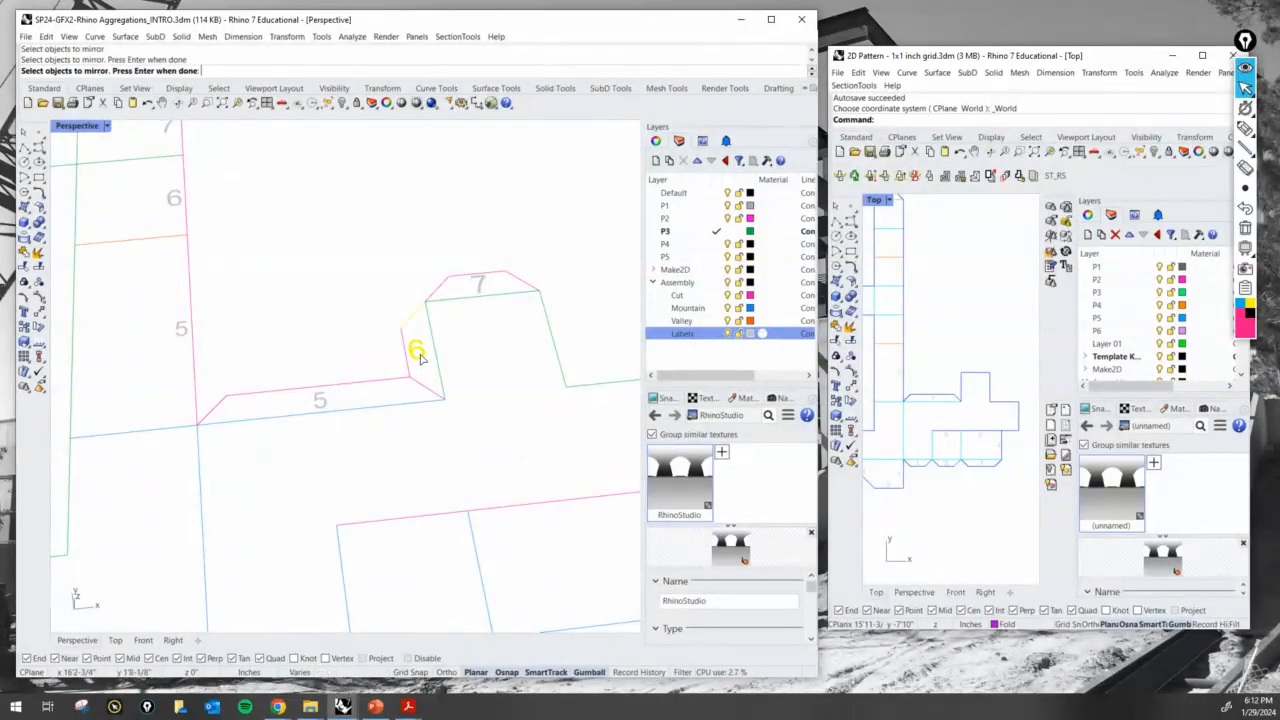
left_click(408, 364)
scroll(423, 390, "down", 2)
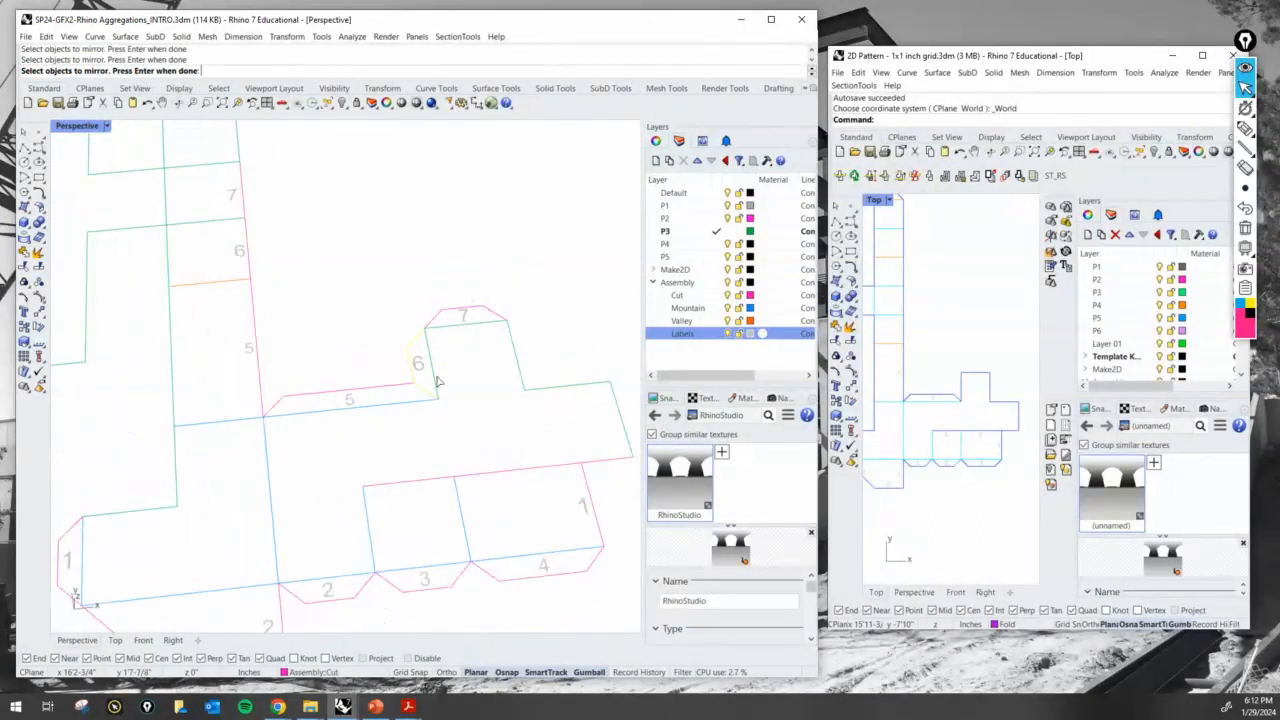
key("Return")
left_click(465, 323)
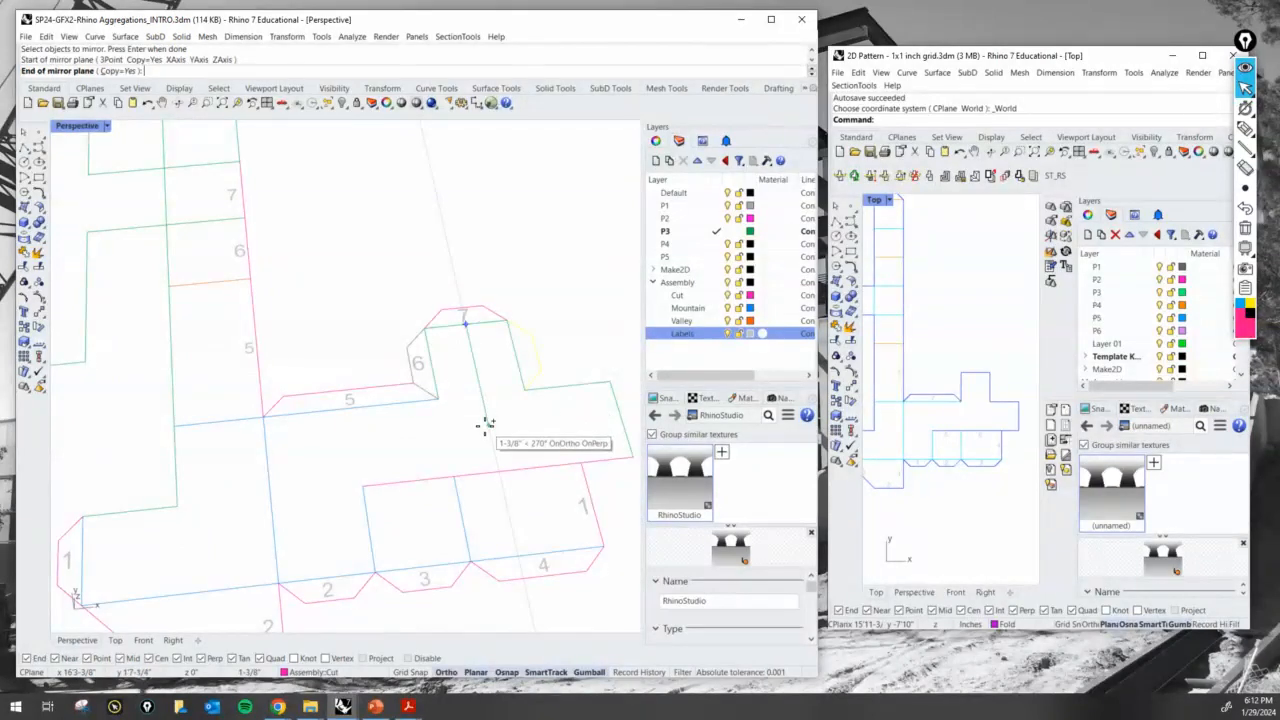
left_click(484, 431)
- Copy the 6 label onto the mirrored tab on the small panel's opposite side
type("Copy")
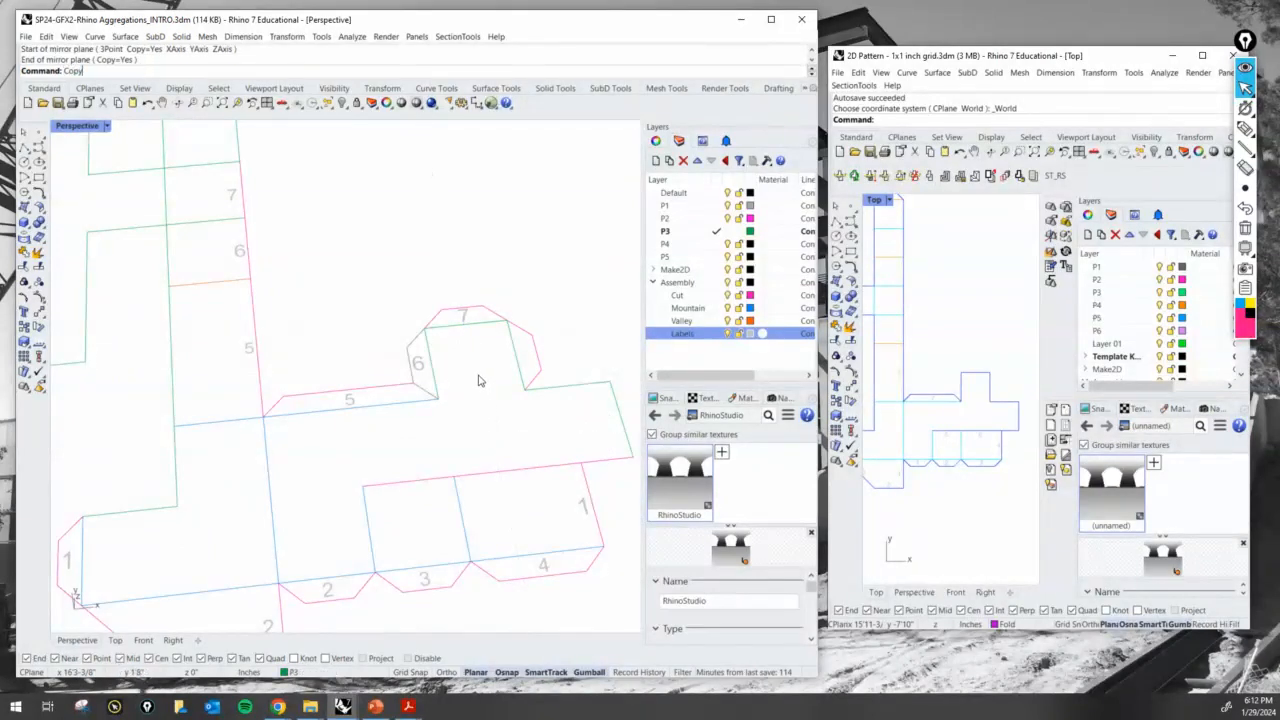
key("Return")
left_click(412, 366)
key("Return")
scroll(477, 420, "up", 2)
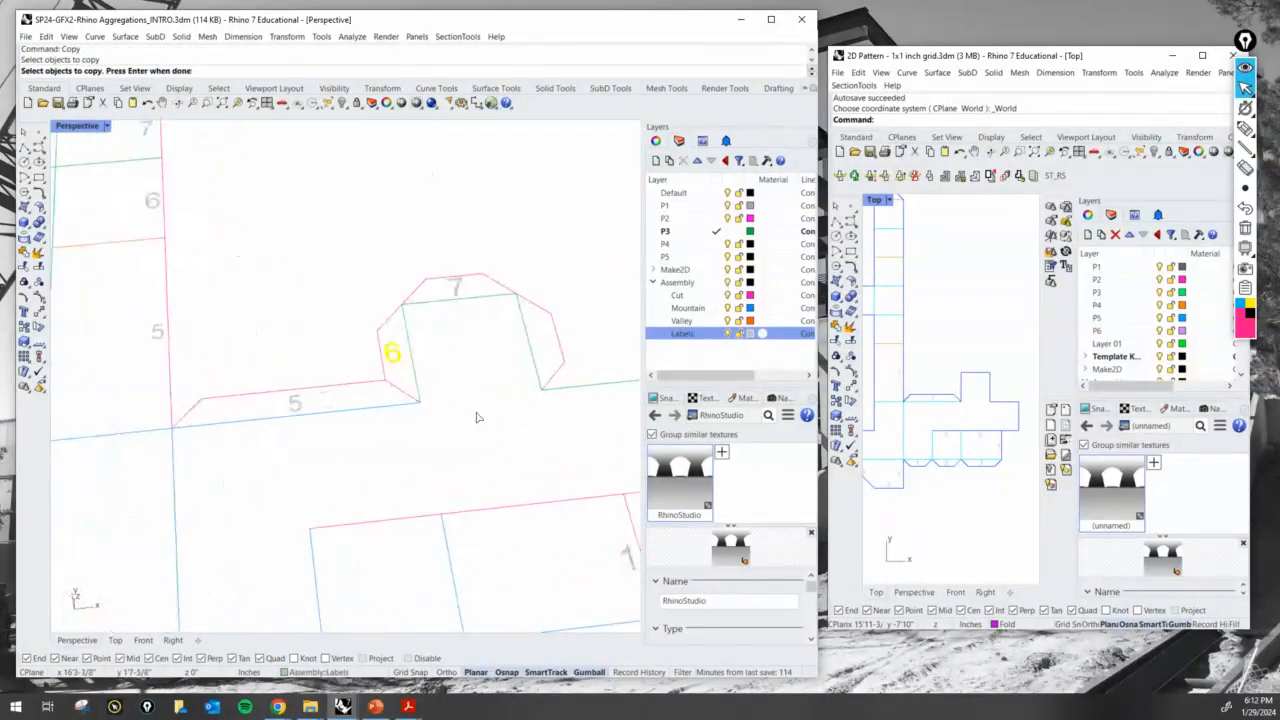
left_click(410, 451)
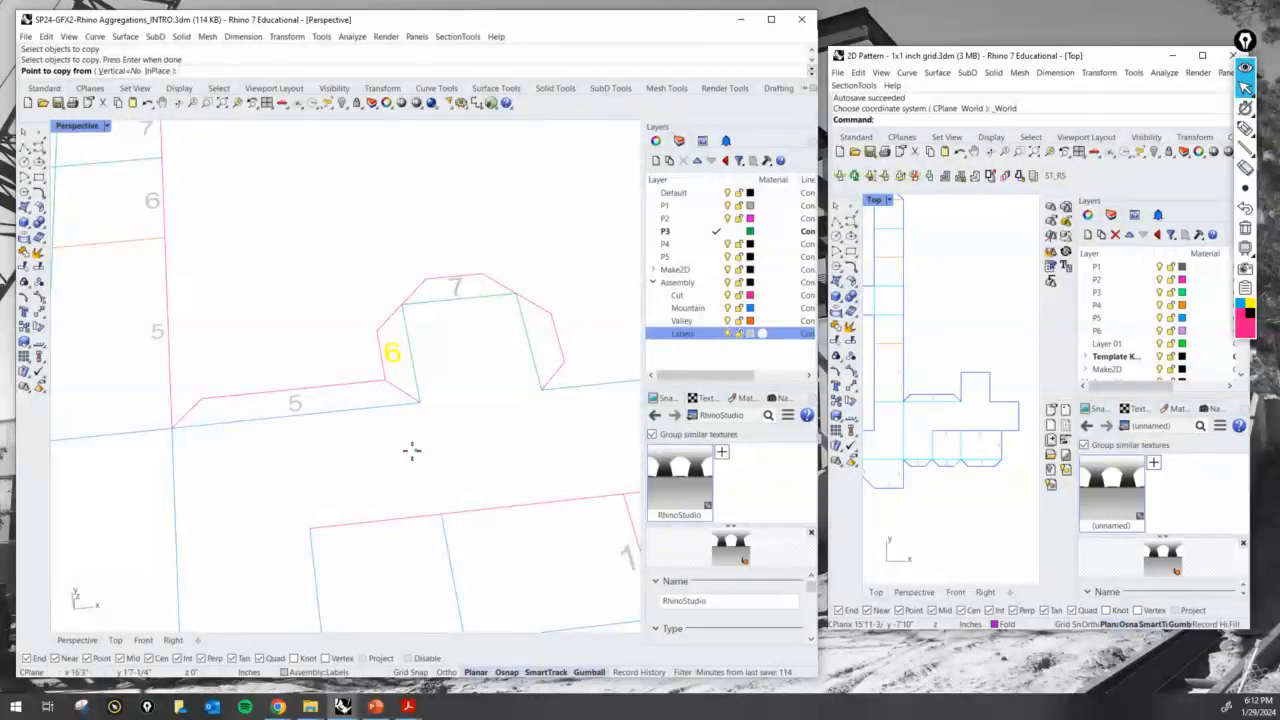
left_click(564, 430)
key("Return")
- Change the mirrored tab's copied label to 8
double_click(543, 338)
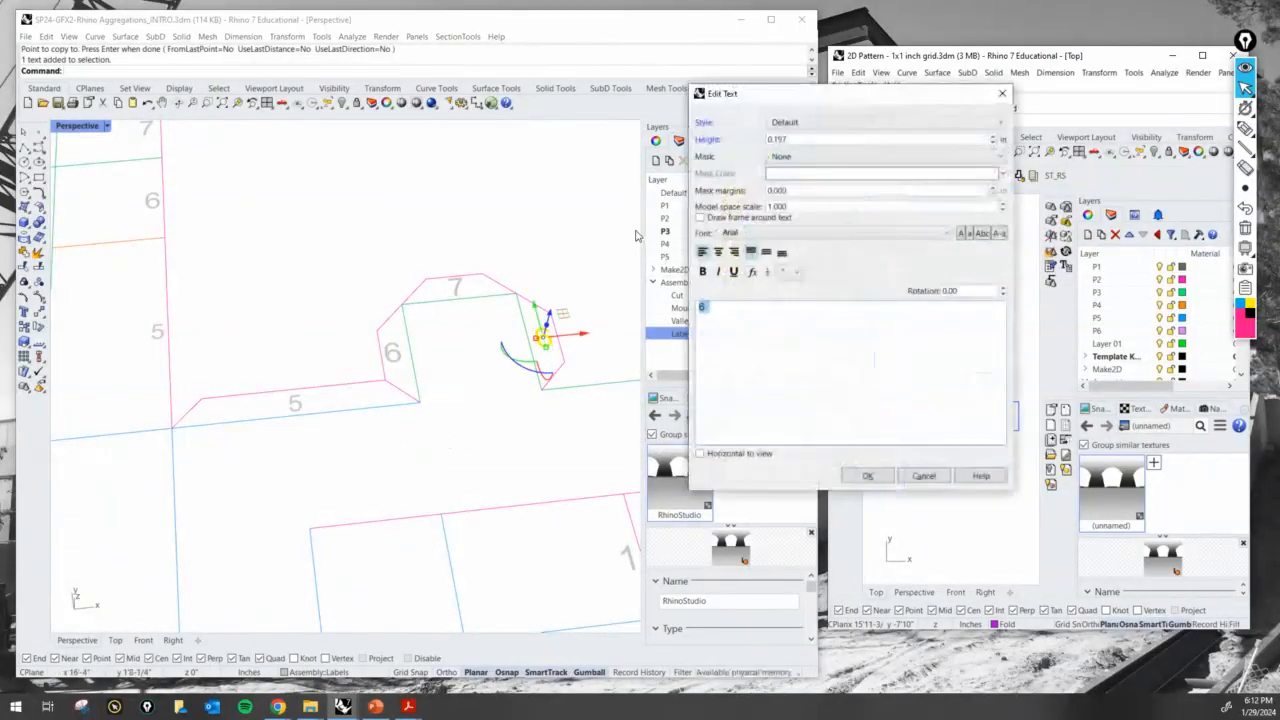
type("8")
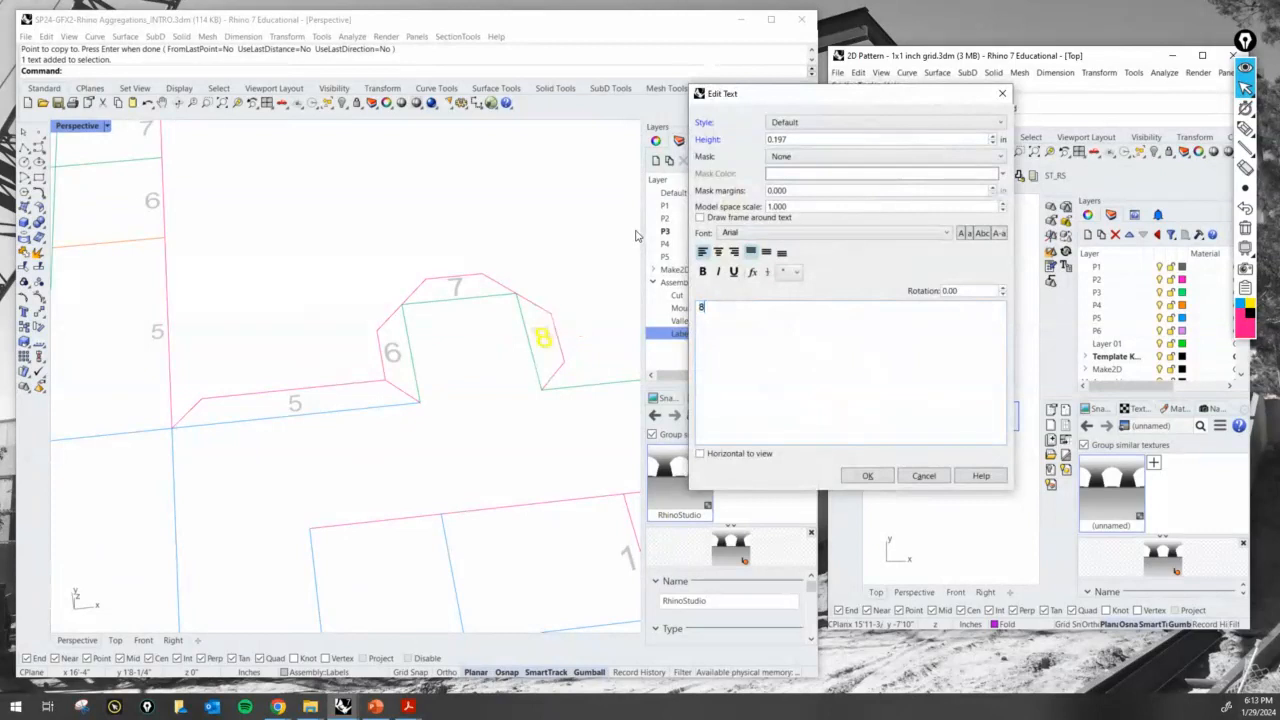
key("Return")
scroll(583, 276, "down", 5)
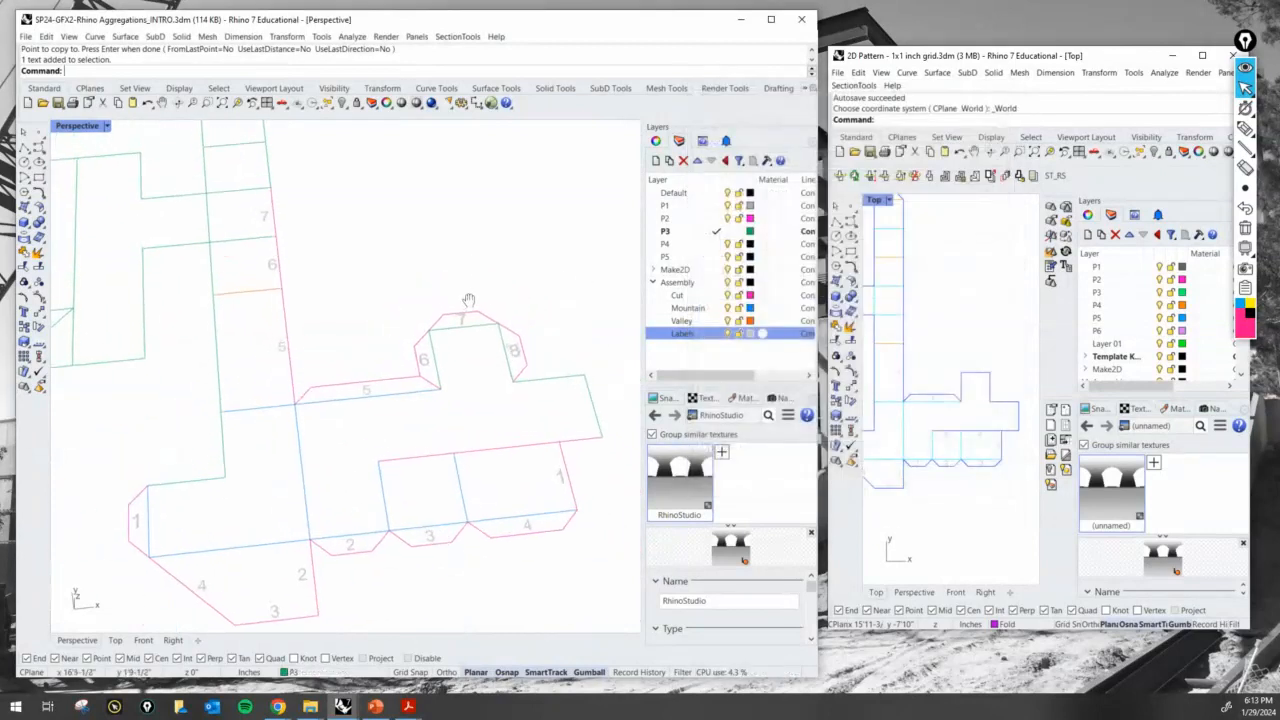
type("Copy")
key("Return")
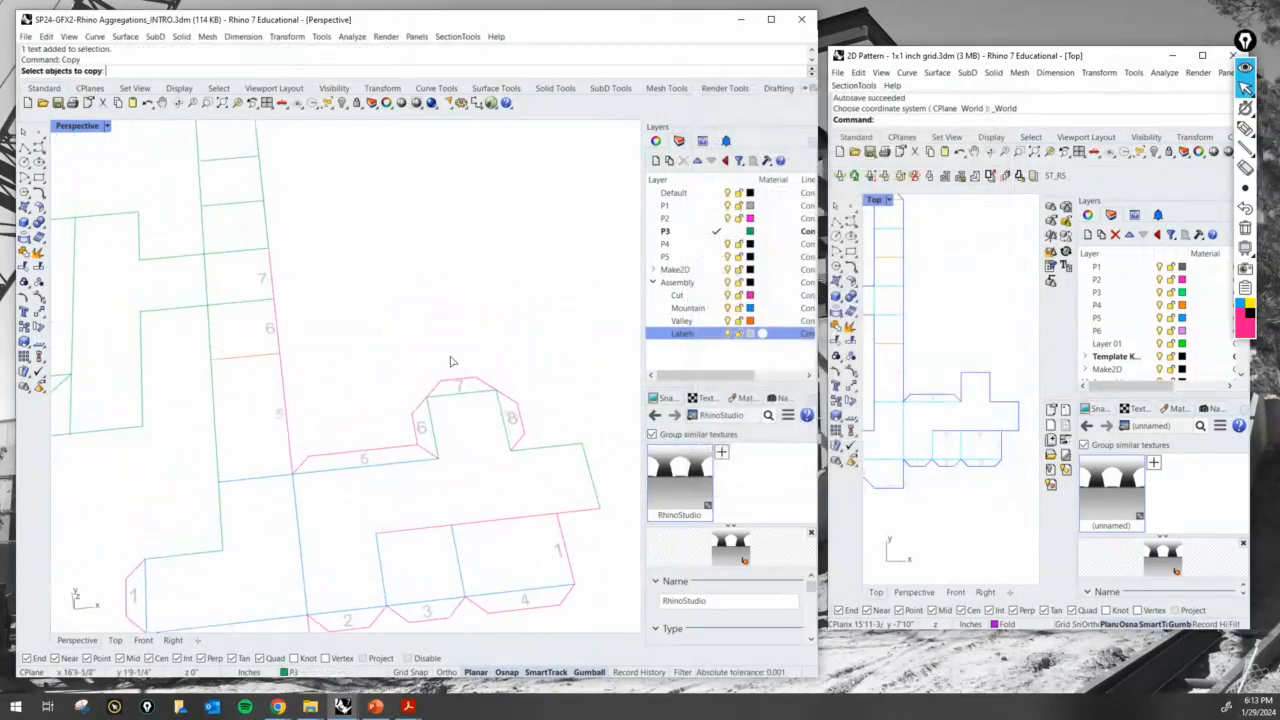
left_click(514, 422)
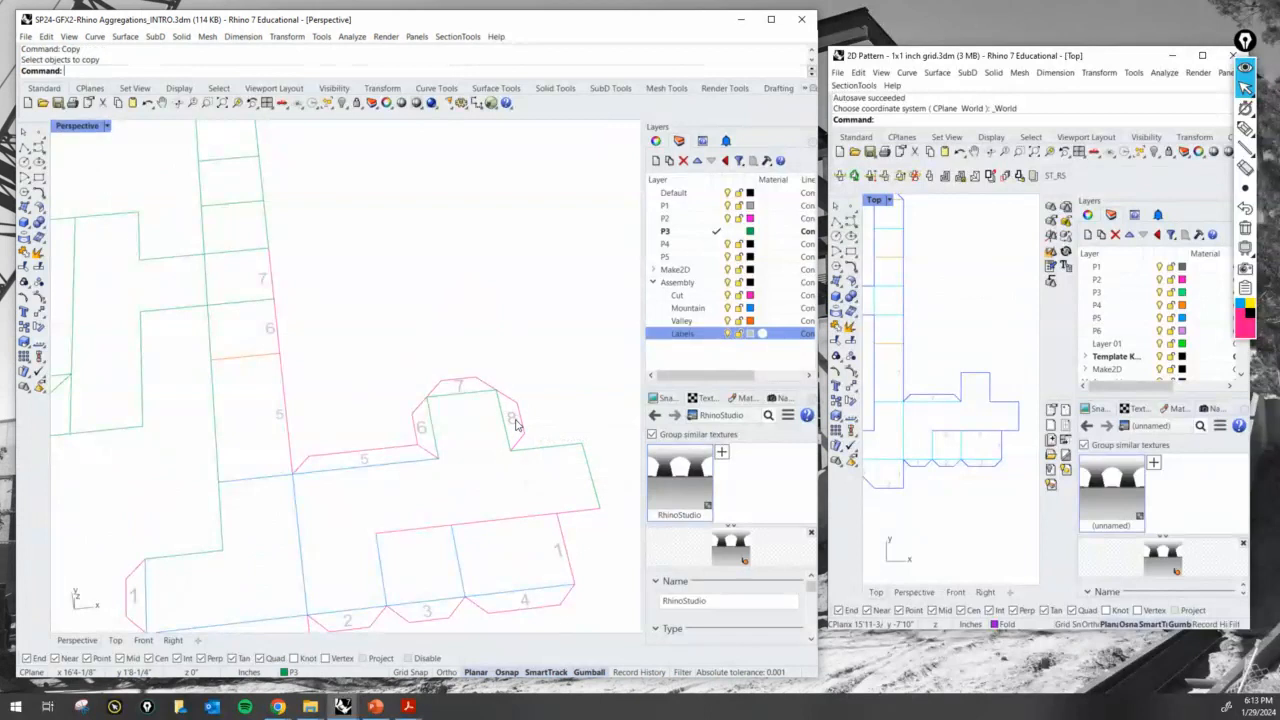
key("Escape")
- Copy the 8 label to the strip square beyond the 7 label
type("Copy")
key("Return")
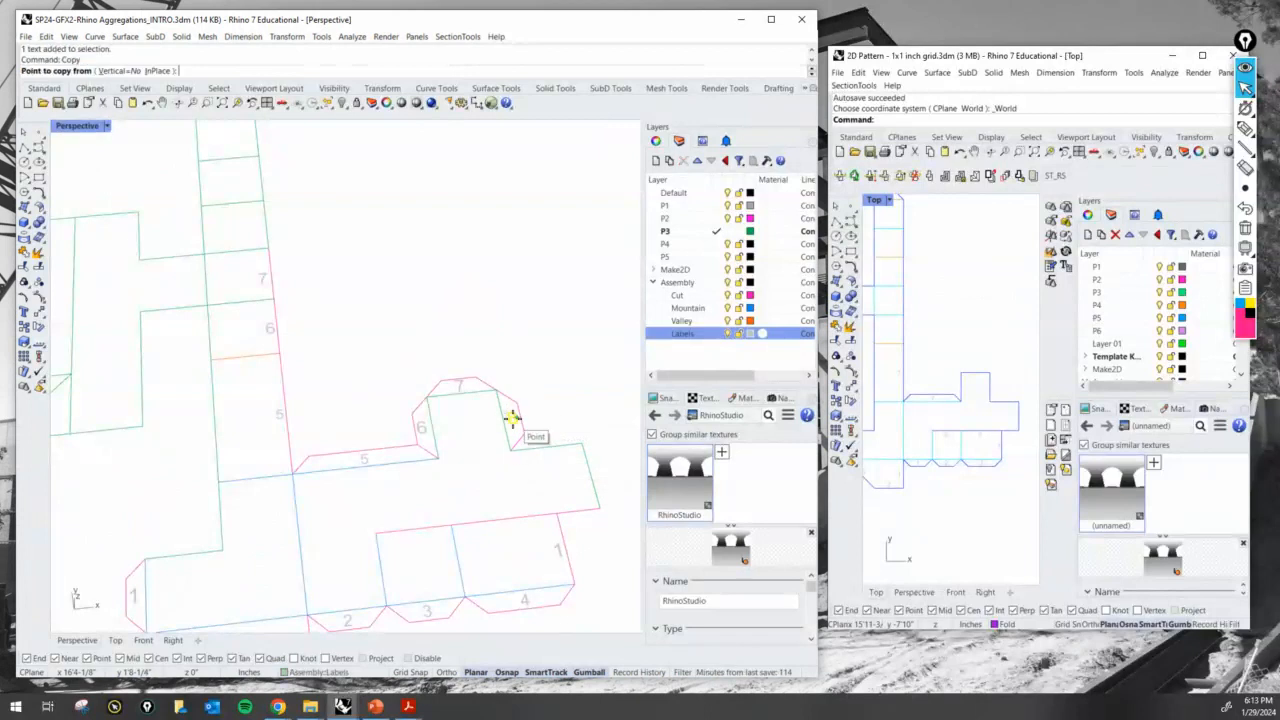
left_click(500, 404)
scroll(293, 272, "up", 3)
left_click(251, 235)
scroll(255, 236, "down", 2)
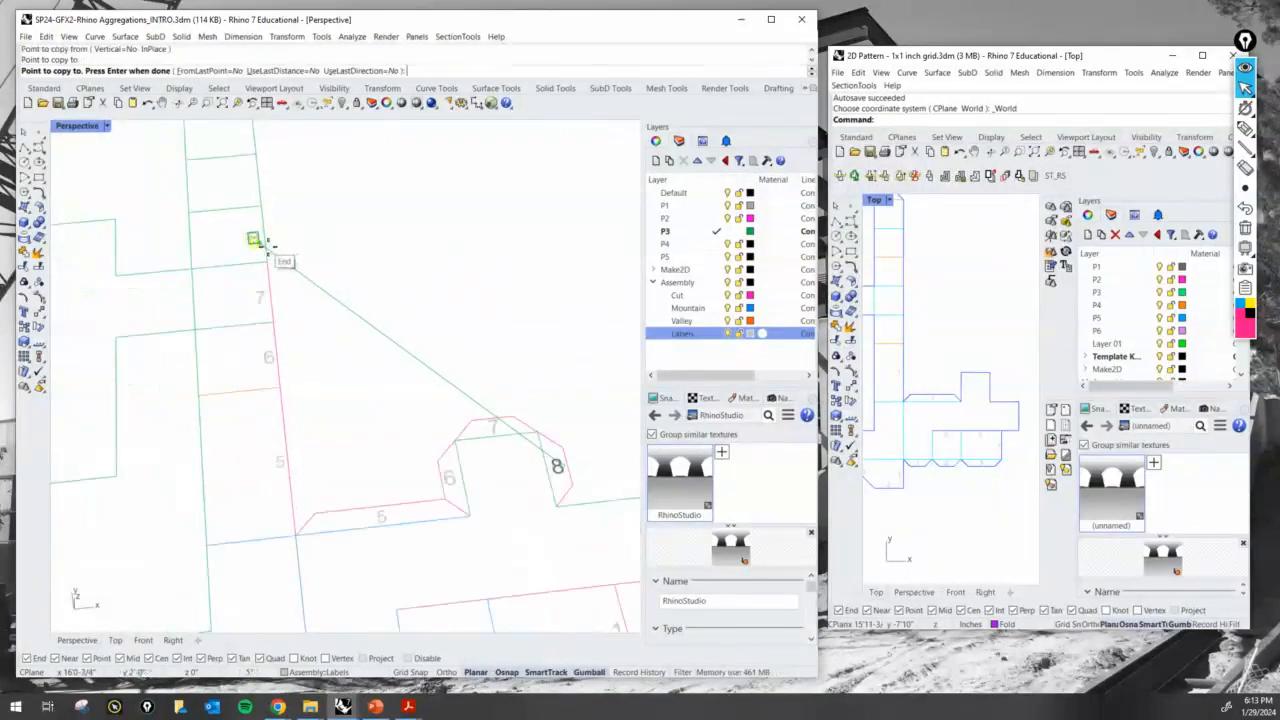
key("Return")
- Assign the strip's outer edge beside the 8 label to the Cut layer
left_click(269, 234)
left_click(333, 671)
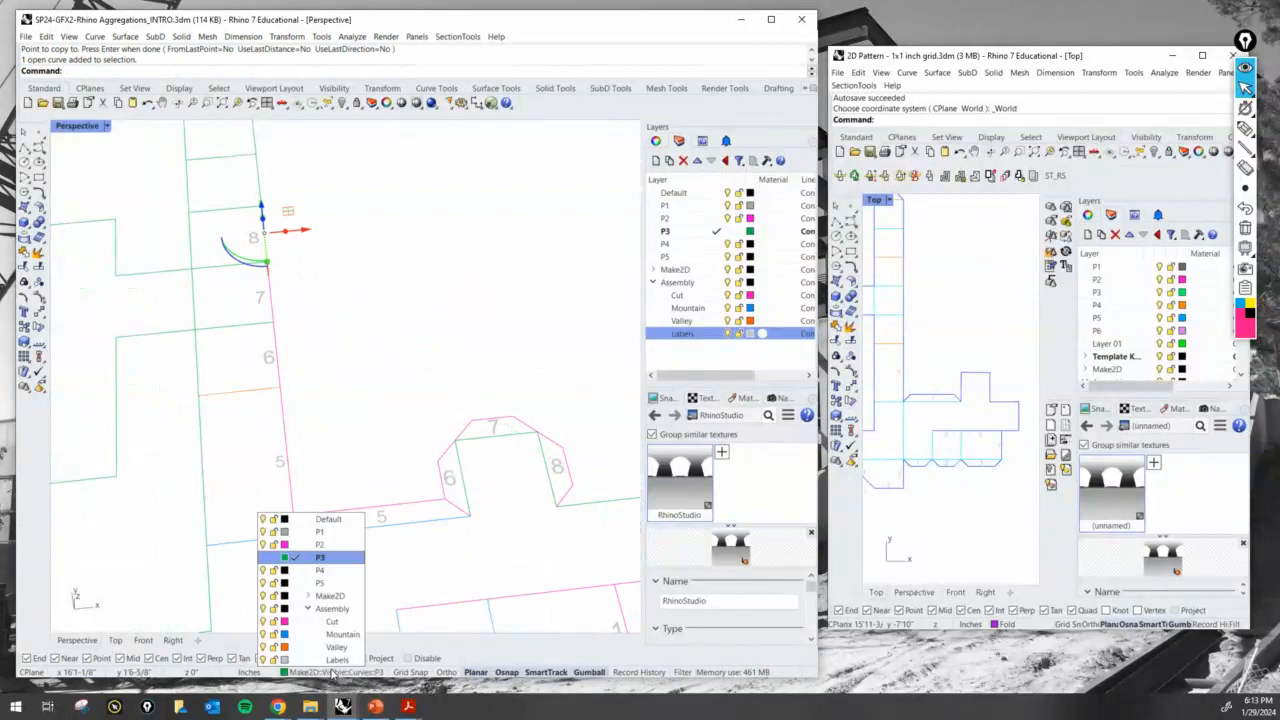
left_click(332, 621)
- Assign the small panel's three edges behind tabs 6, 7 and 8 to the Mountain layer
right_click_drag(443, 486, 378, 418, "shift")
left_click(378, 413)
left_click(422, 387, "shift")
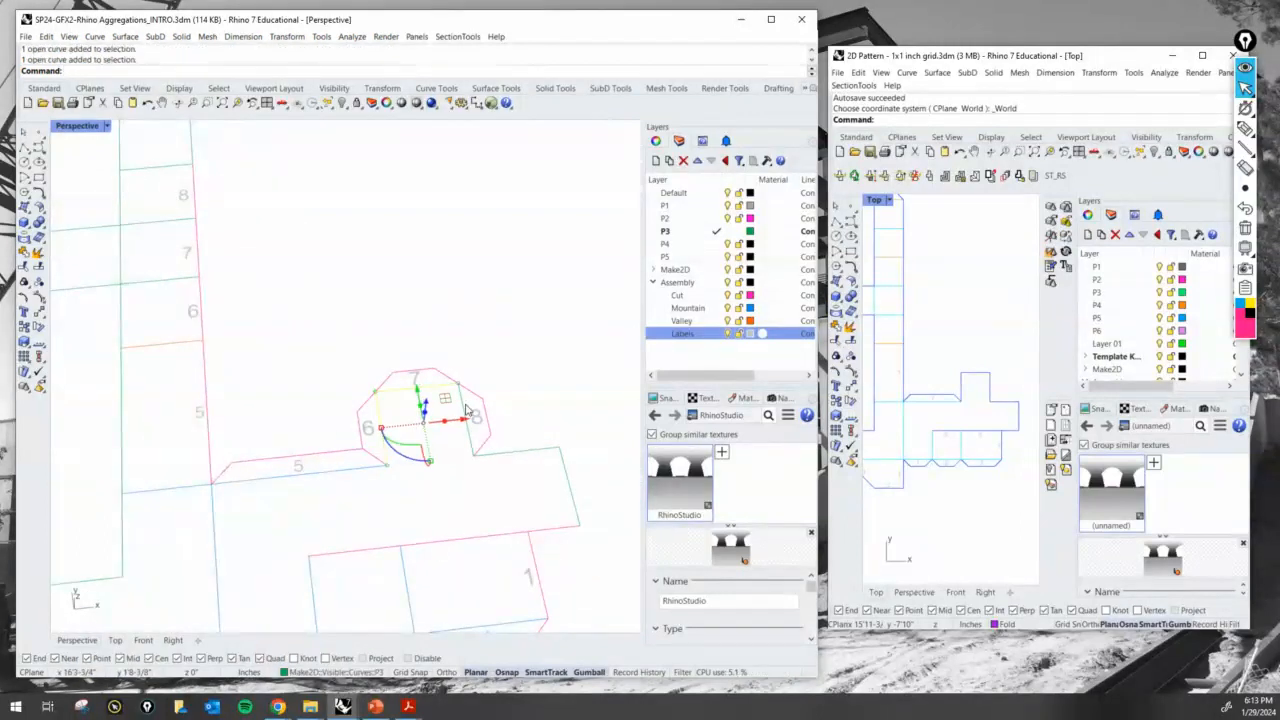
left_click(335, 672)
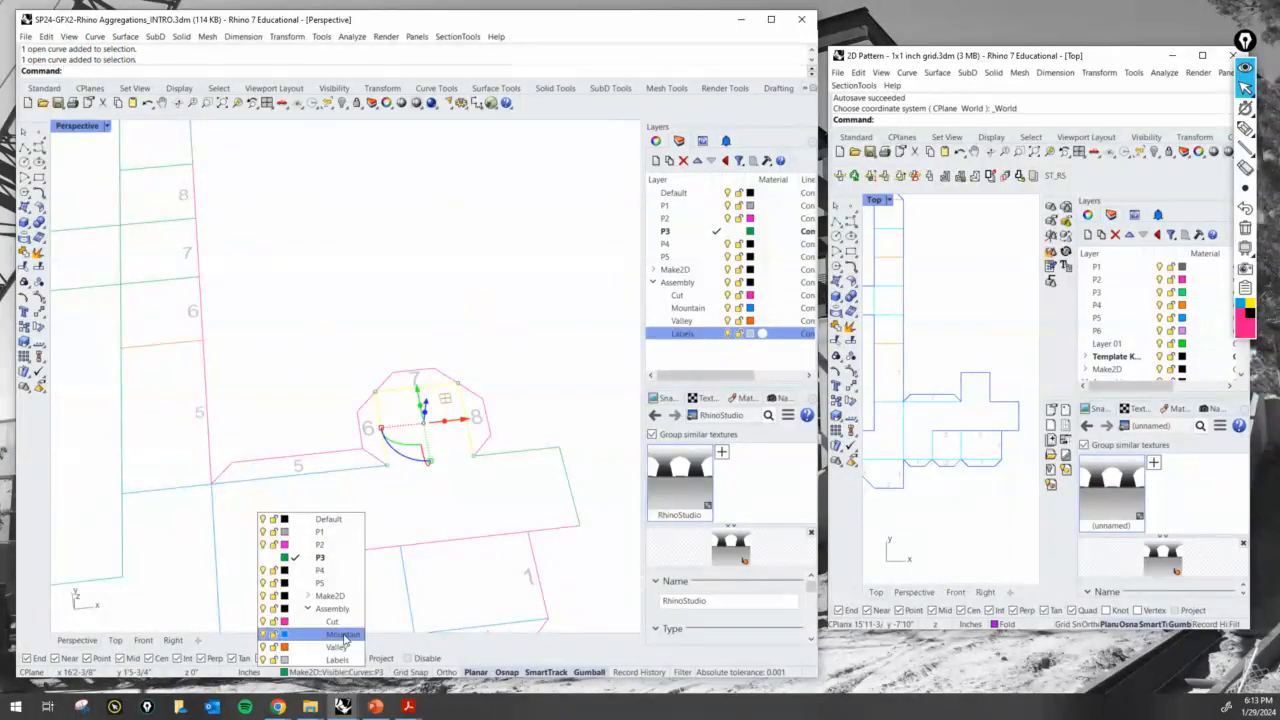
left_click(343, 635)
key("Escape")
scroll(437, 300, "down", 5)
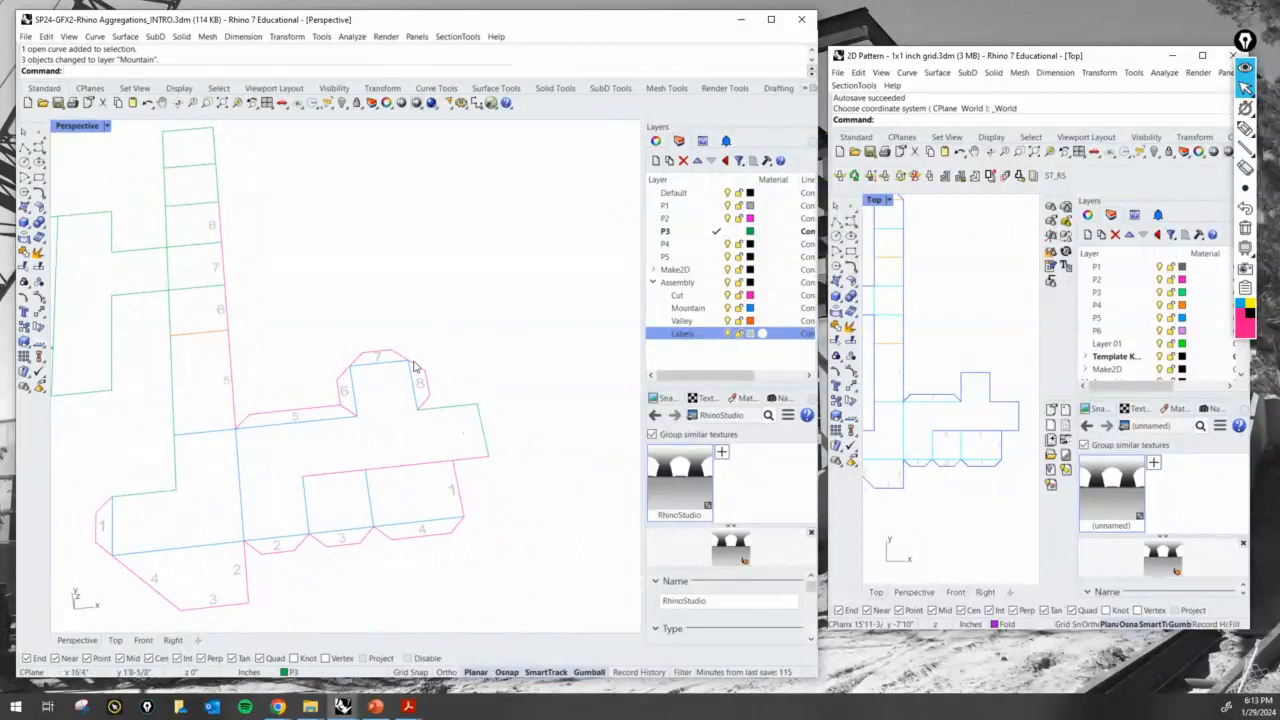
- Mark the strip's valley fold, the 6 tab's fold line and the strip's 6 edge to compare how they meet
mouse_move(375, 421)
right_mouse_down()
mouse_move(371, 489)
mouse_move(403, 489)
mouse_move(465, 445)
right_mouse_up()
mouse_move(1252, 197)
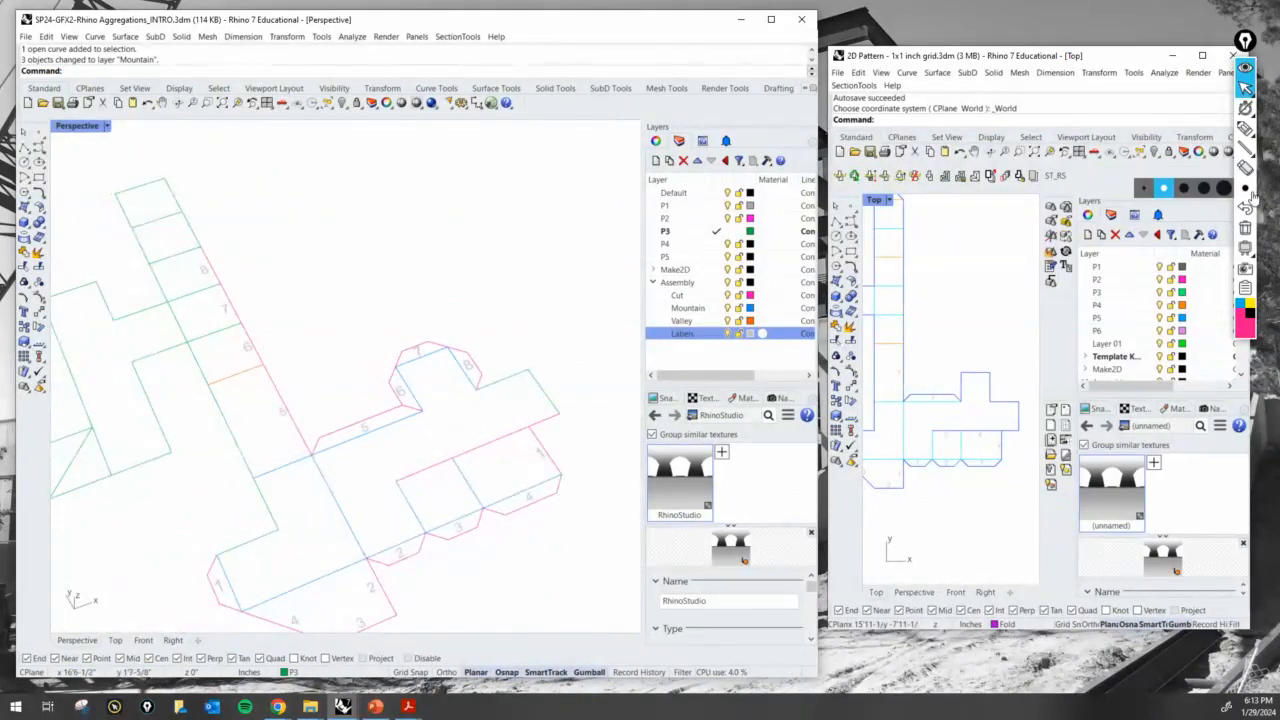
left_click(1245, 128)
left_click_drag(250, 366, 262, 354)
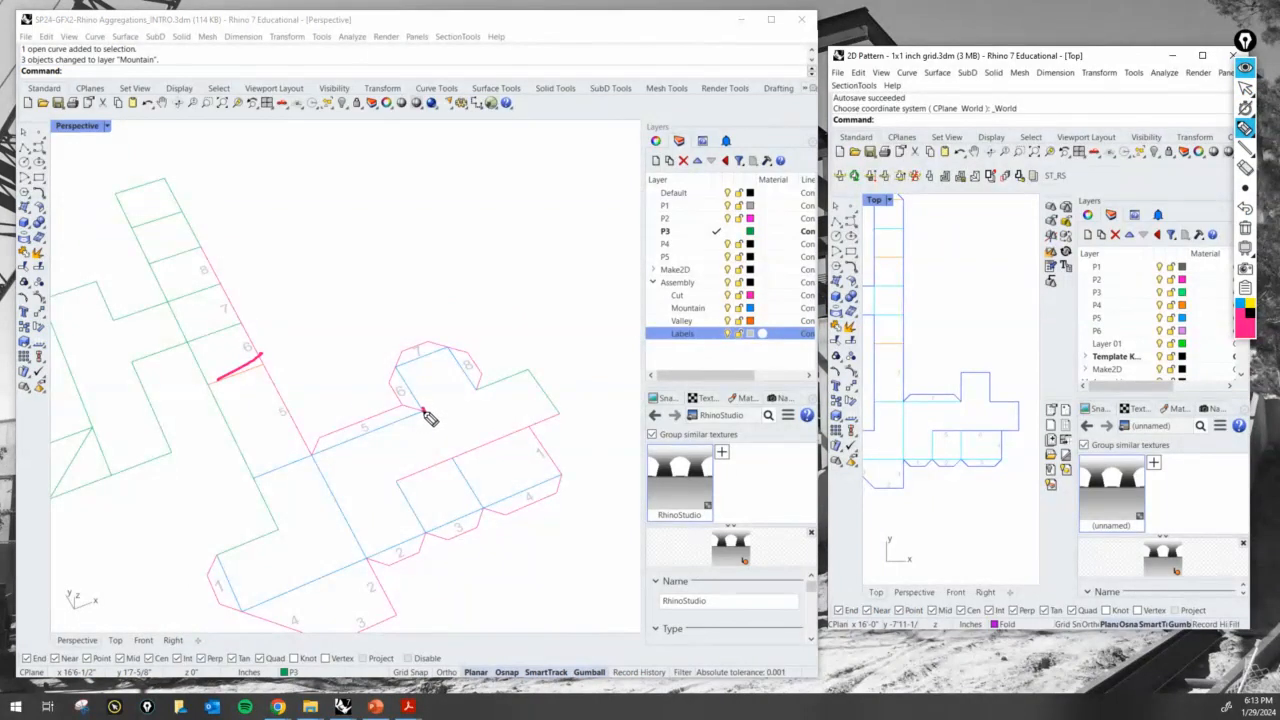
left_click_drag(423, 410, 394, 372)
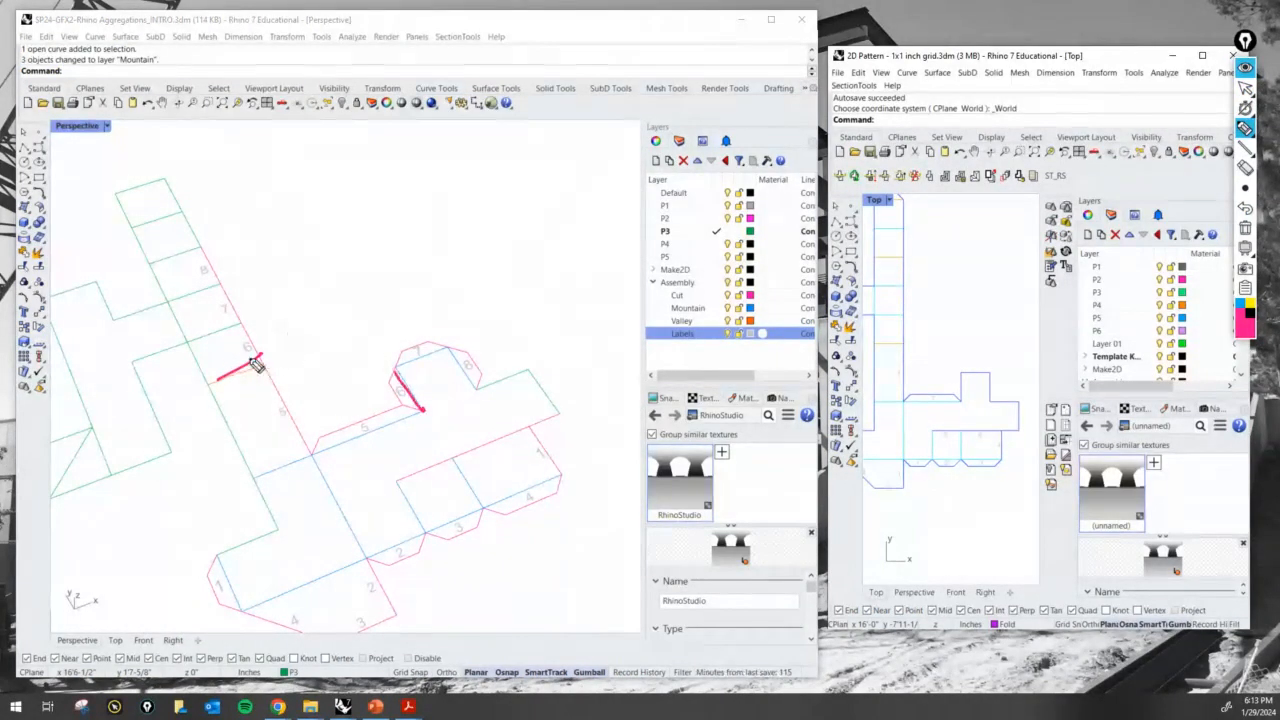
left_click_drag(263, 362, 252, 345)
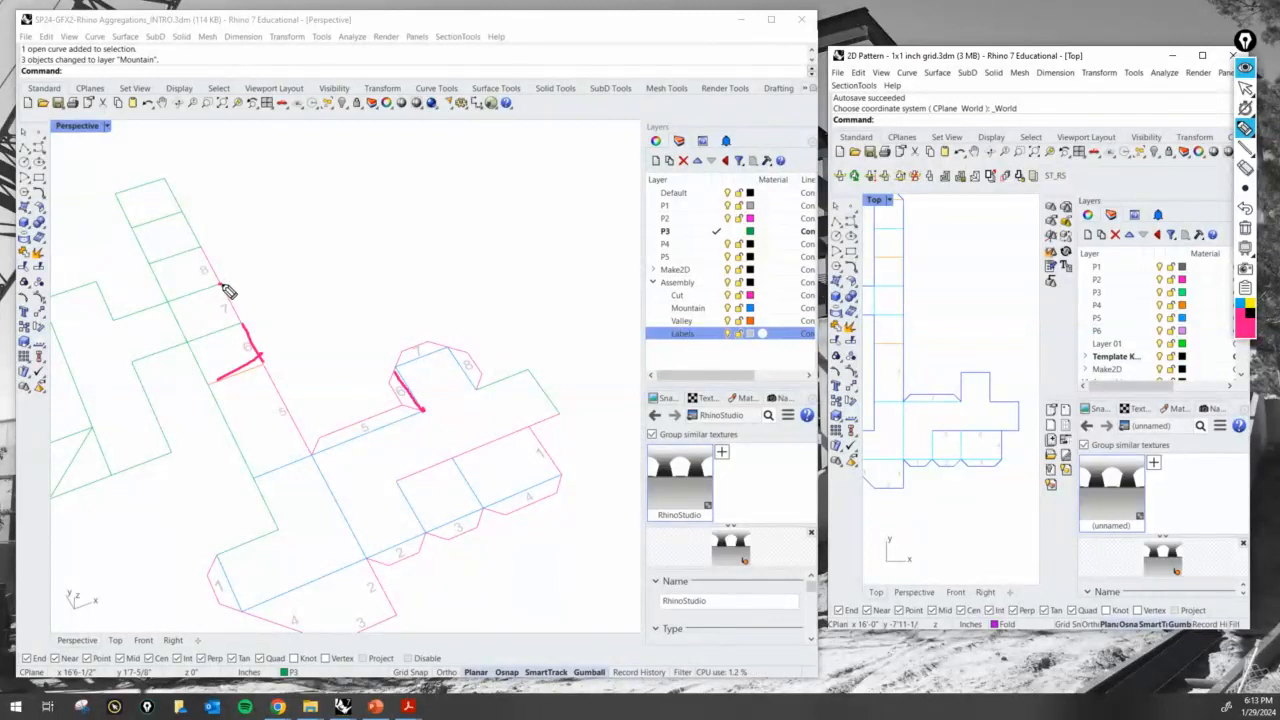
- Mark the strip's fold line beyond the 8 label and the small panel's corner beside tab 8 to compare them, and clear the marks
left_click_drag(197, 248, 156, 263)
mouse_move(491, 334)
left_mouse_down()
mouse_move(489, 368)
mouse_move(467, 374)
mouse_move(506, 377)
mouse_move(496, 383)
mouse_move(453, 348)
left_mouse_up()
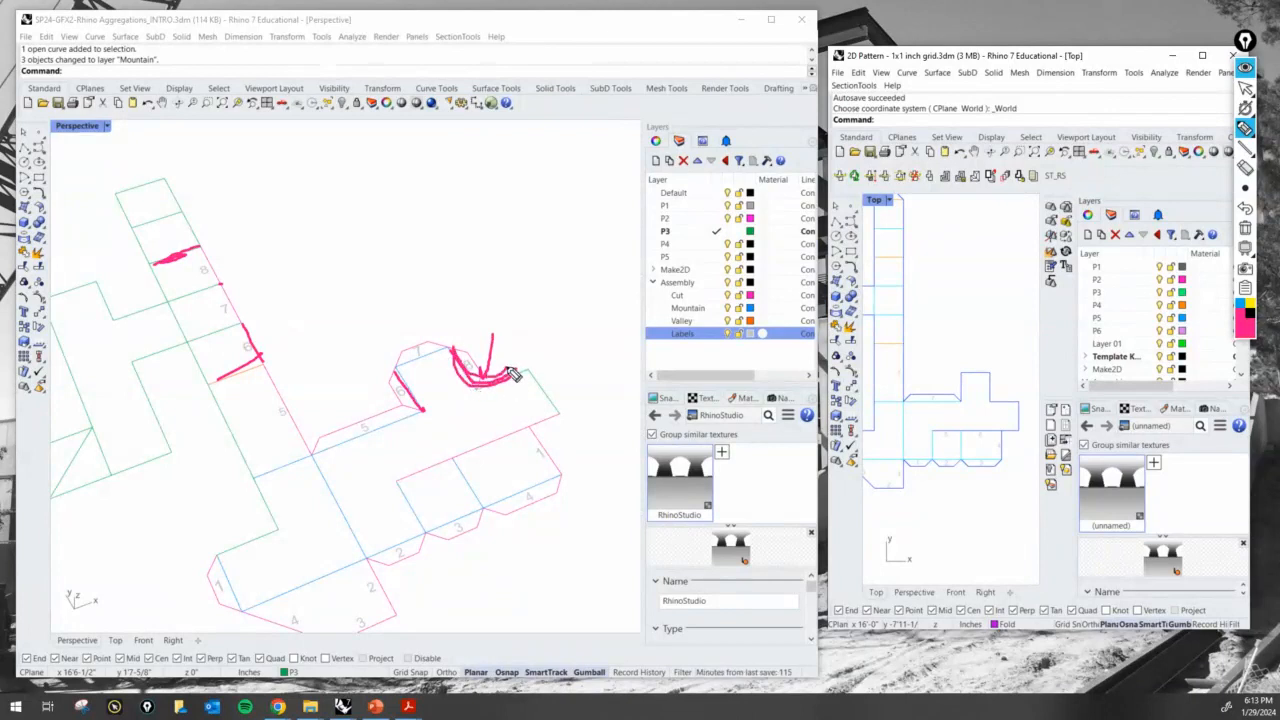
left_click(1247, 229)
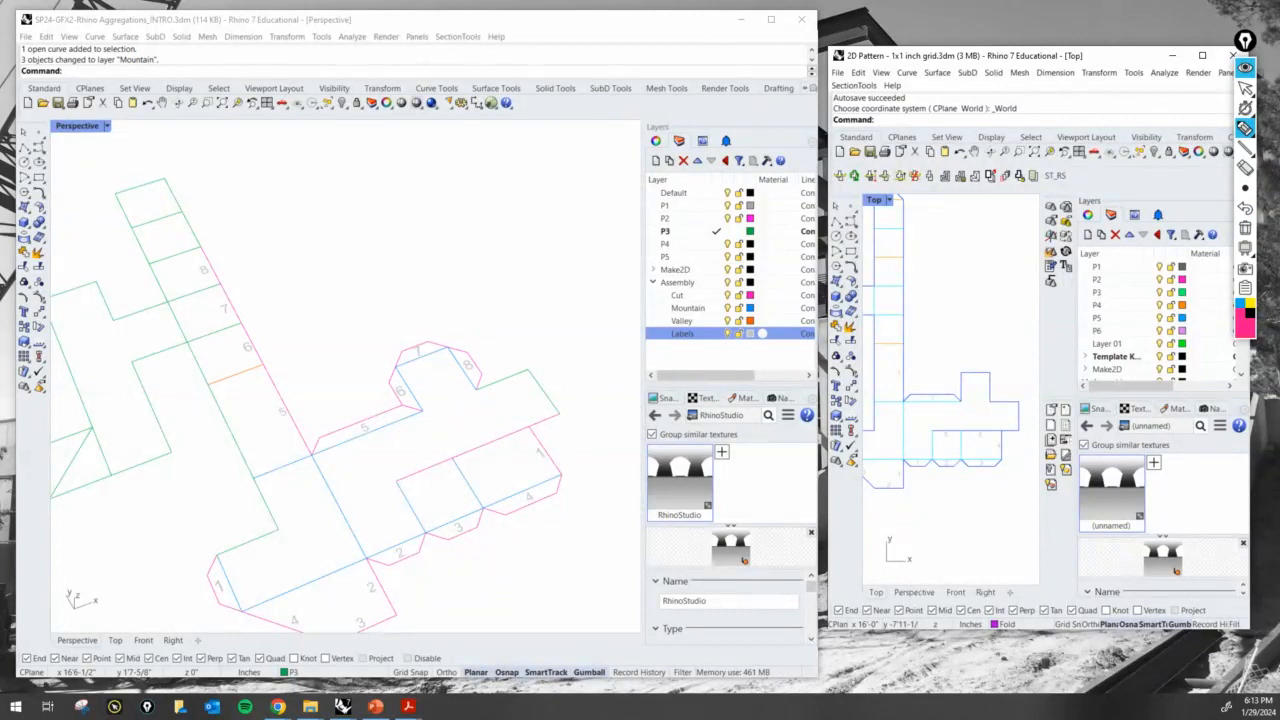
left_click(1245, 88)
- Assign the strip's fold line just beyond the 8 label to the Valley layer
left_click(182, 258)
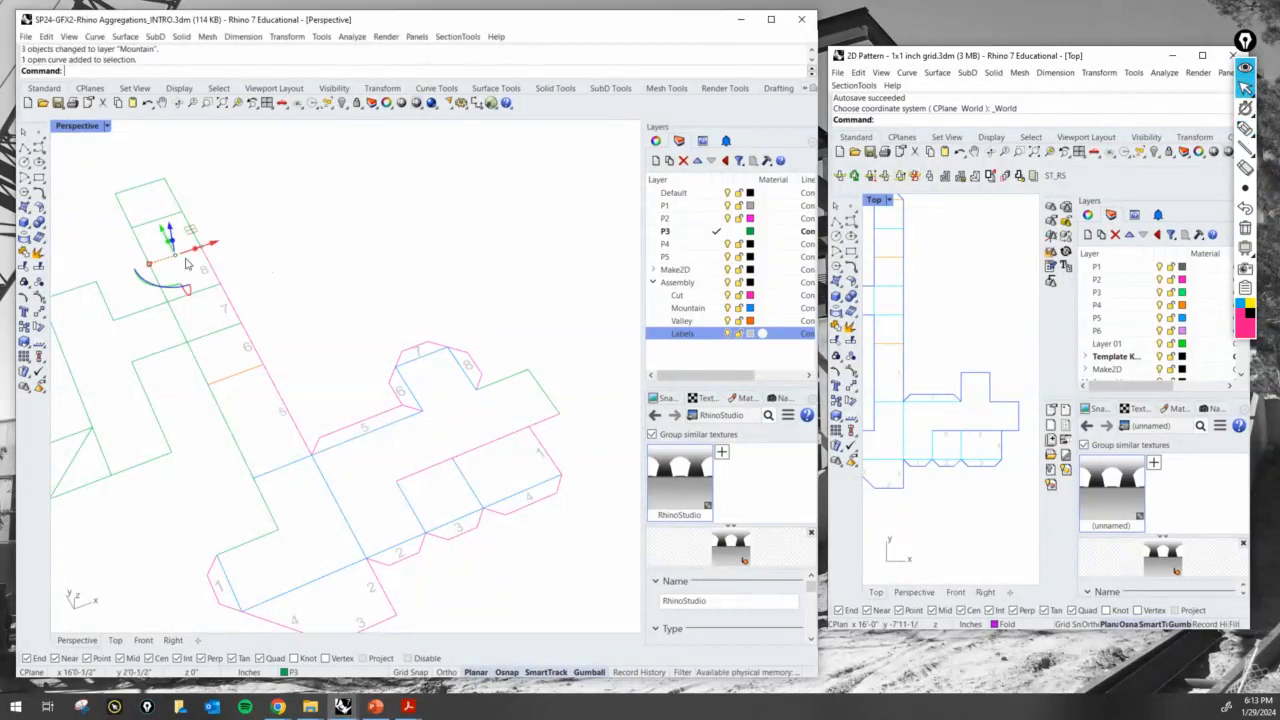
left_click(312, 672)
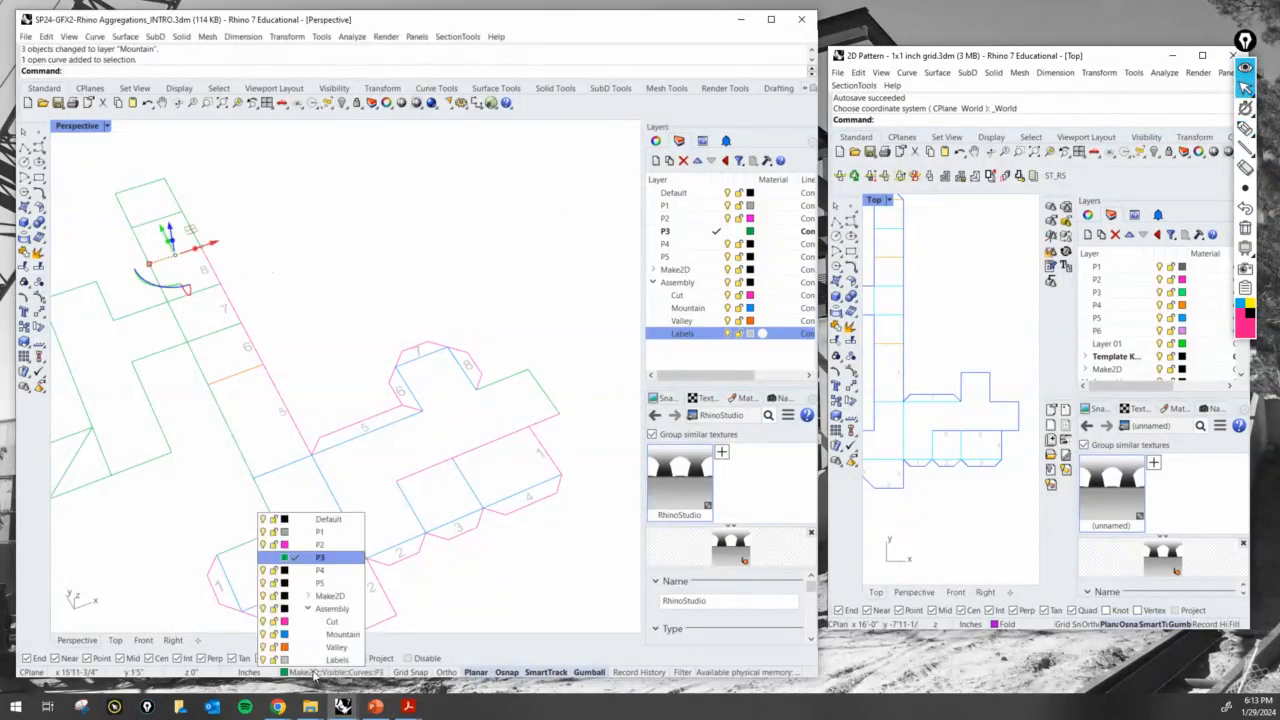
left_click(336, 648)
left_click(352, 300)
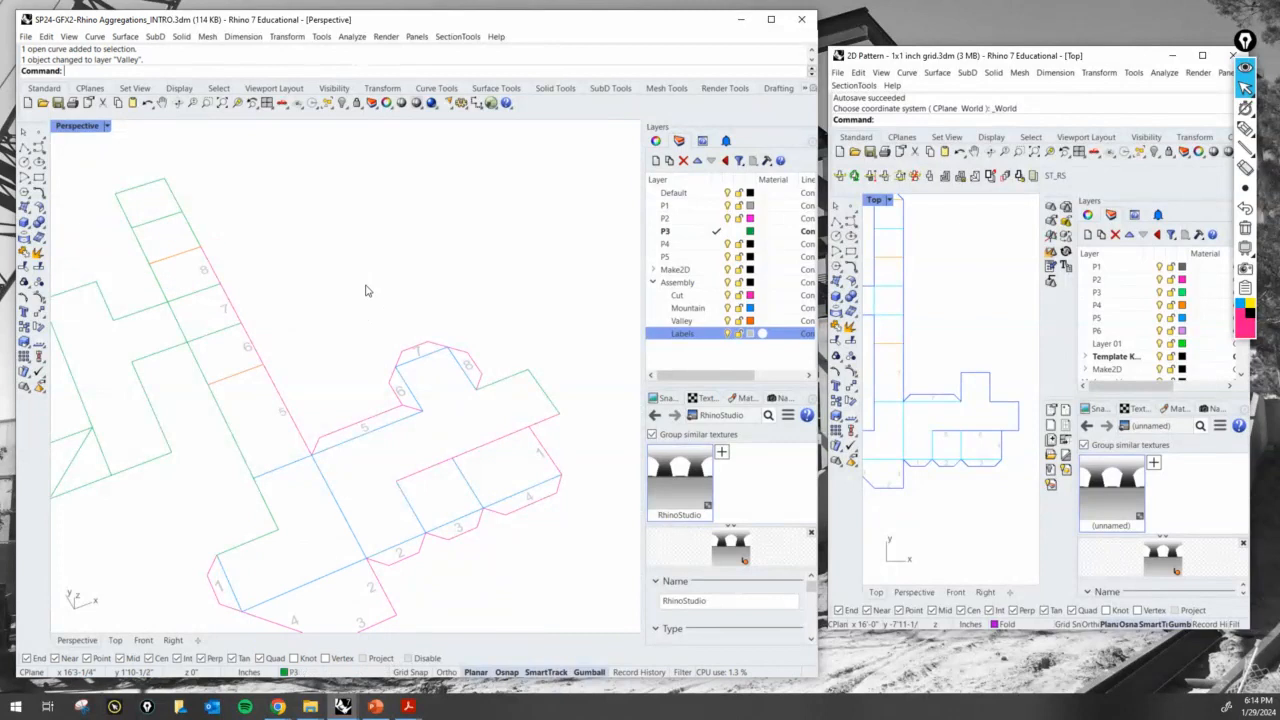
- Assign the strip's fold lines on both sides of the 7 square and that square's inner edge to the Mountain layer
left_click(210, 337)
left_click(190, 300)
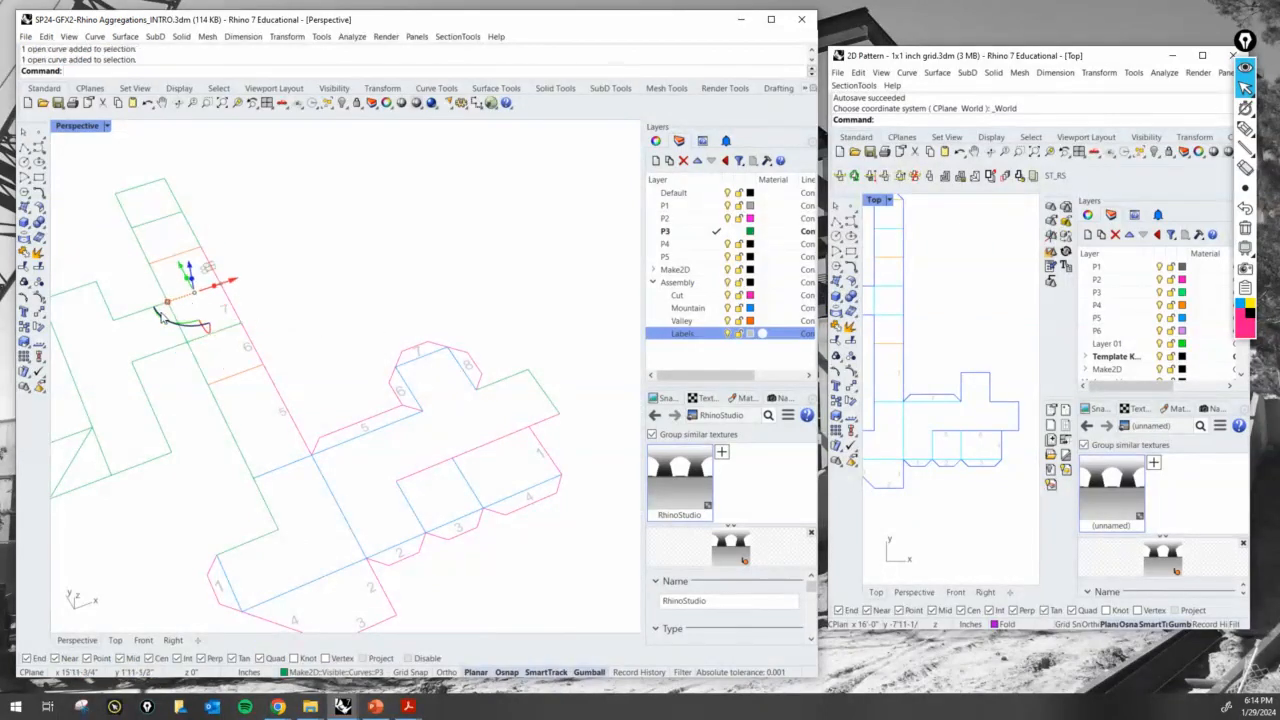
scroll(176, 320, "up", 2)
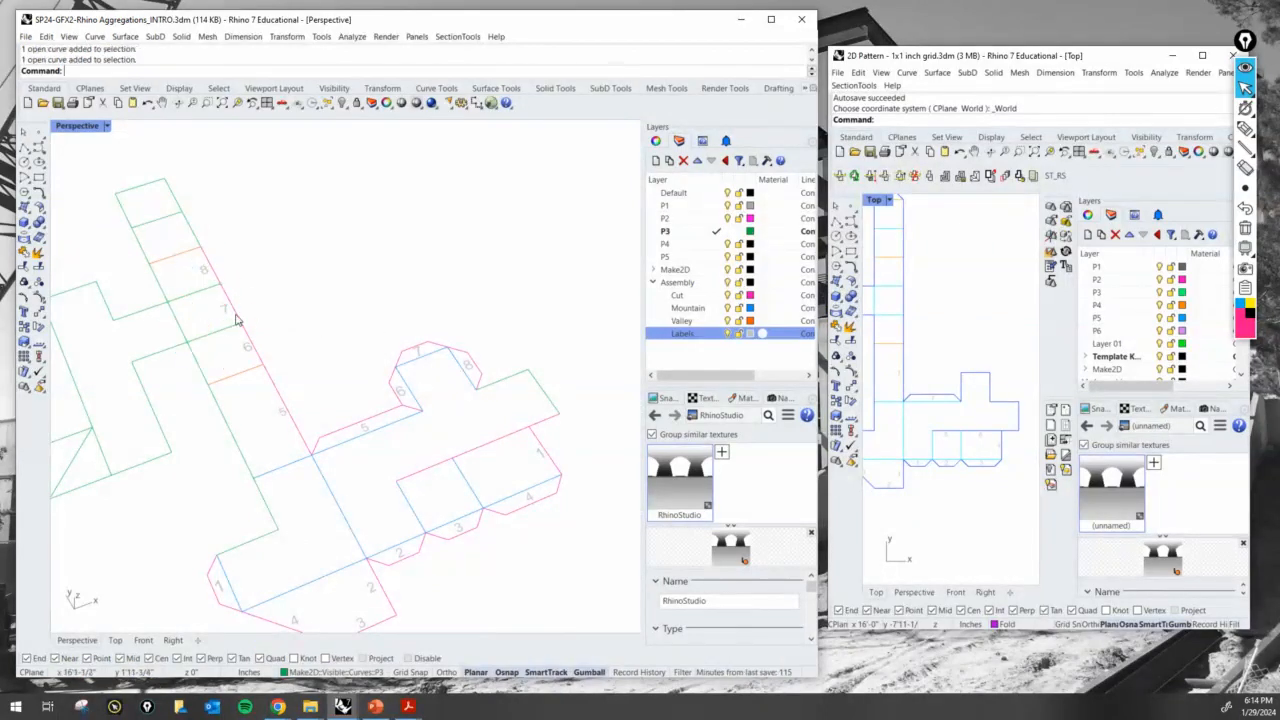
left_click(174, 310)
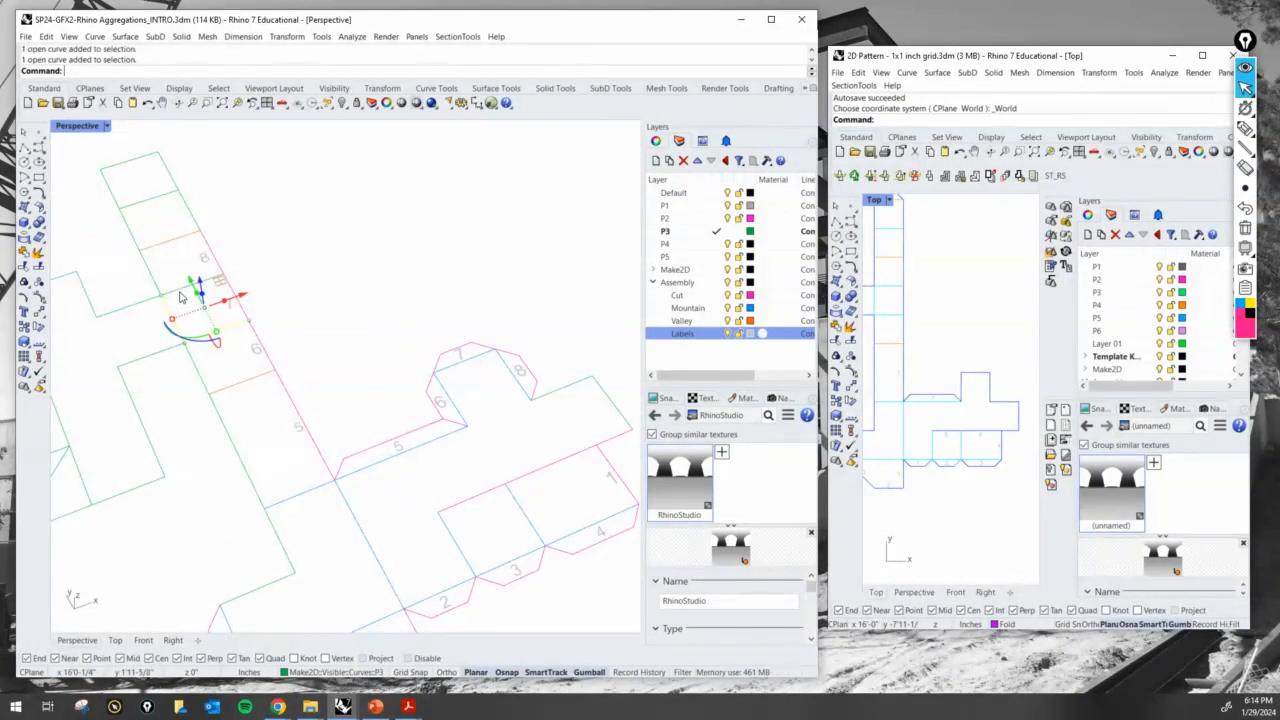
left_click(330, 672)
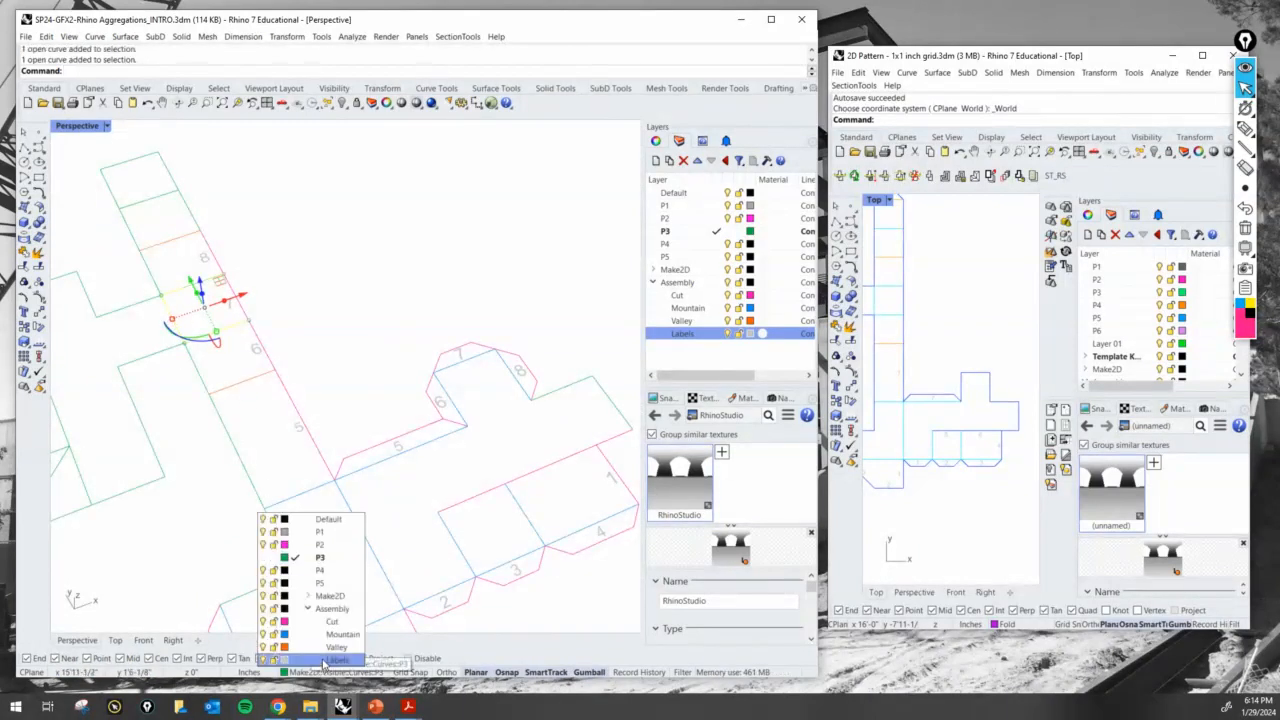
left_click(319, 374)
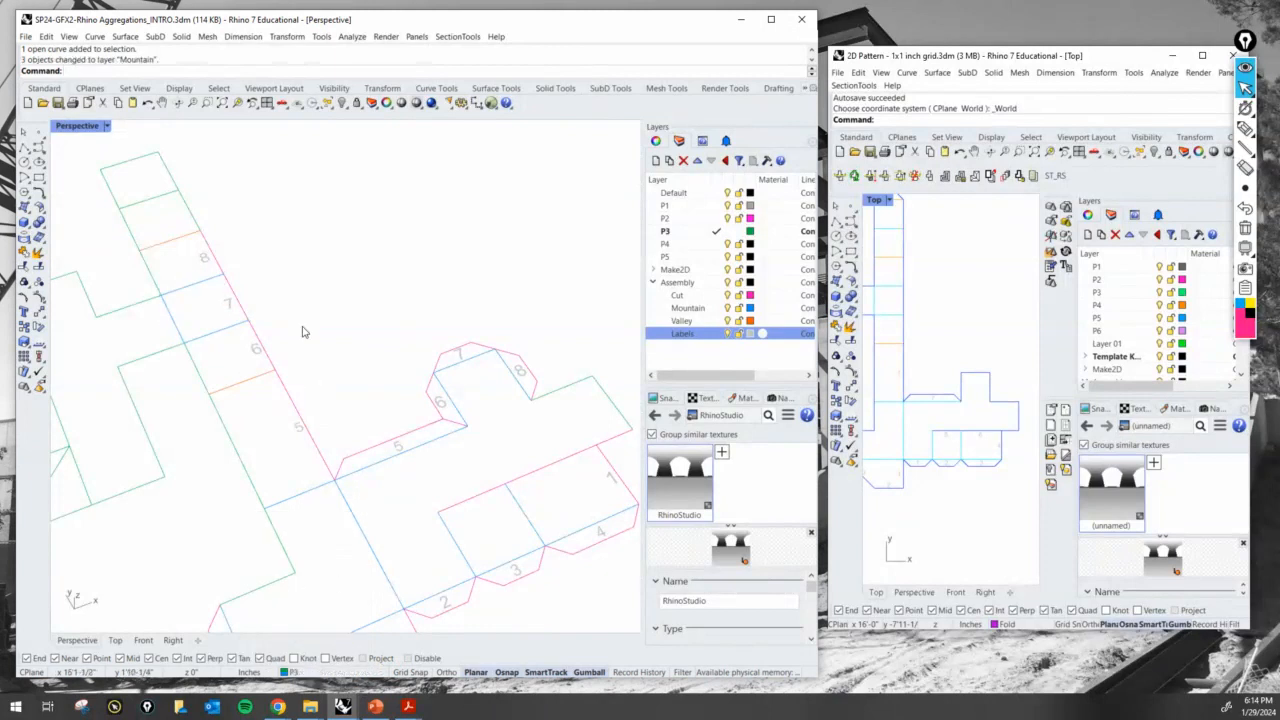
- Assign the strip's last fold line, before the end square, to the Mountain layer
right_click_drag(318, 332, 354, 369, "shift")
left_click(192, 236)
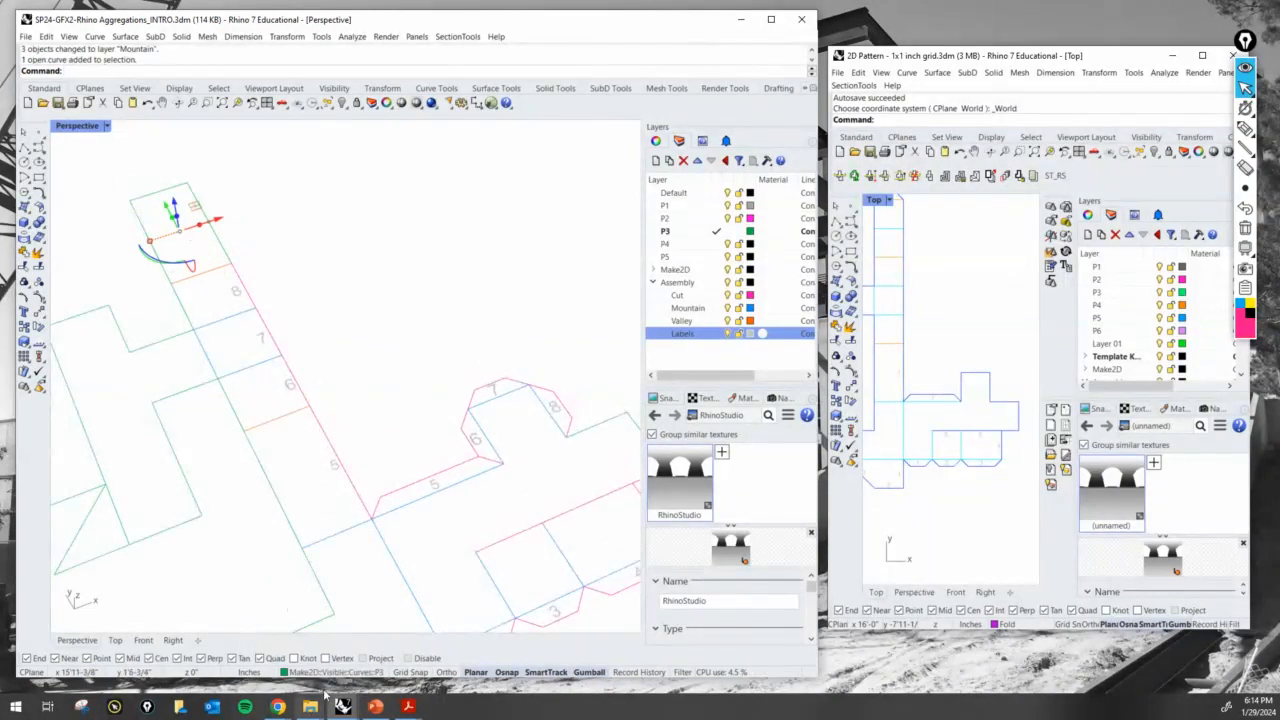
left_click(330, 672)
left_click(331, 636)
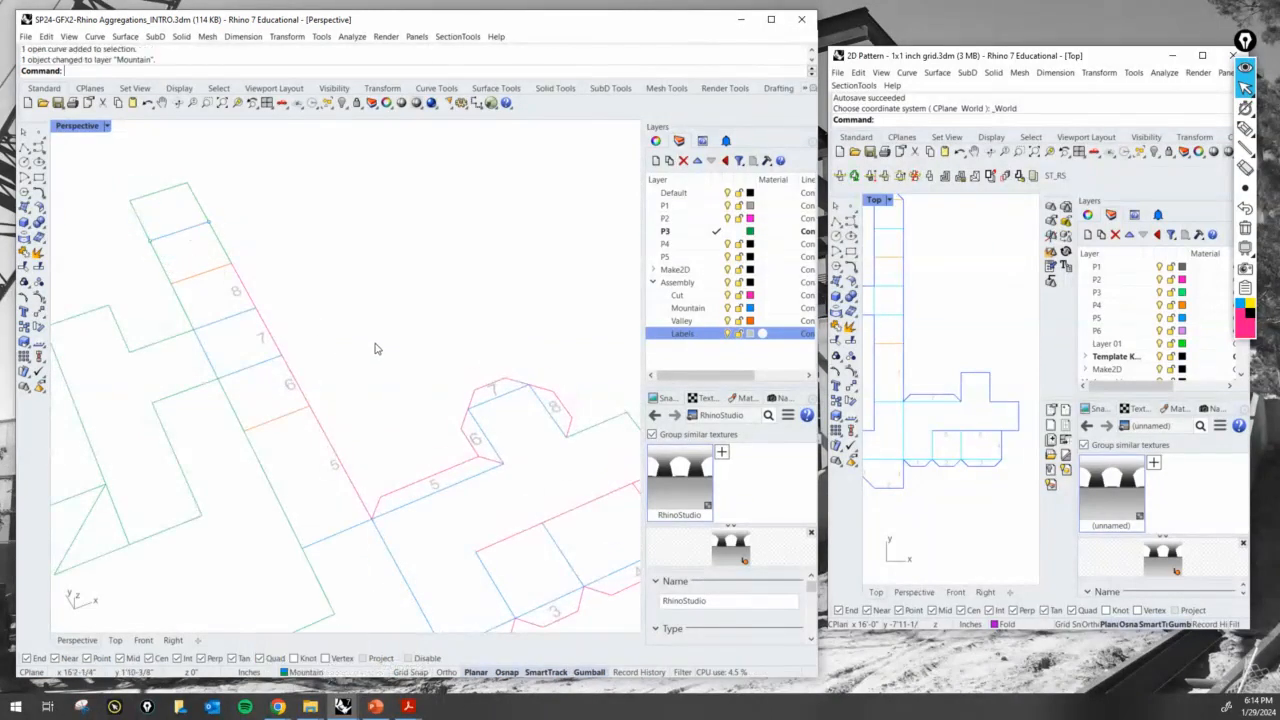
- Mark the panel edge beside tab 8, its matching strip edge and the outline of a glue tab there, and clear the marks
scroll(374, 349, "down", 3)
right_click_drag(371, 349, 330, 353, "shift")
scroll(320, 354, "up", 2)
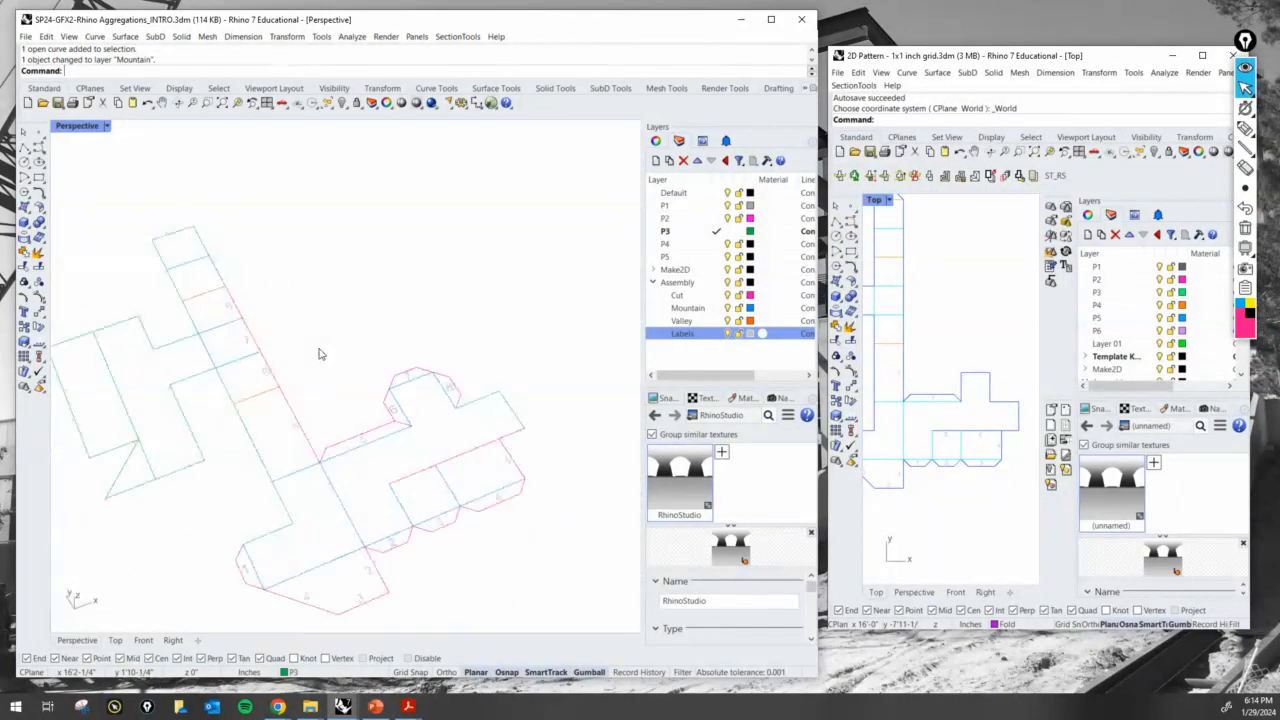
scroll(276, 341, "up", 2)
right_click_drag(534, 452, 514, 428, "shift")
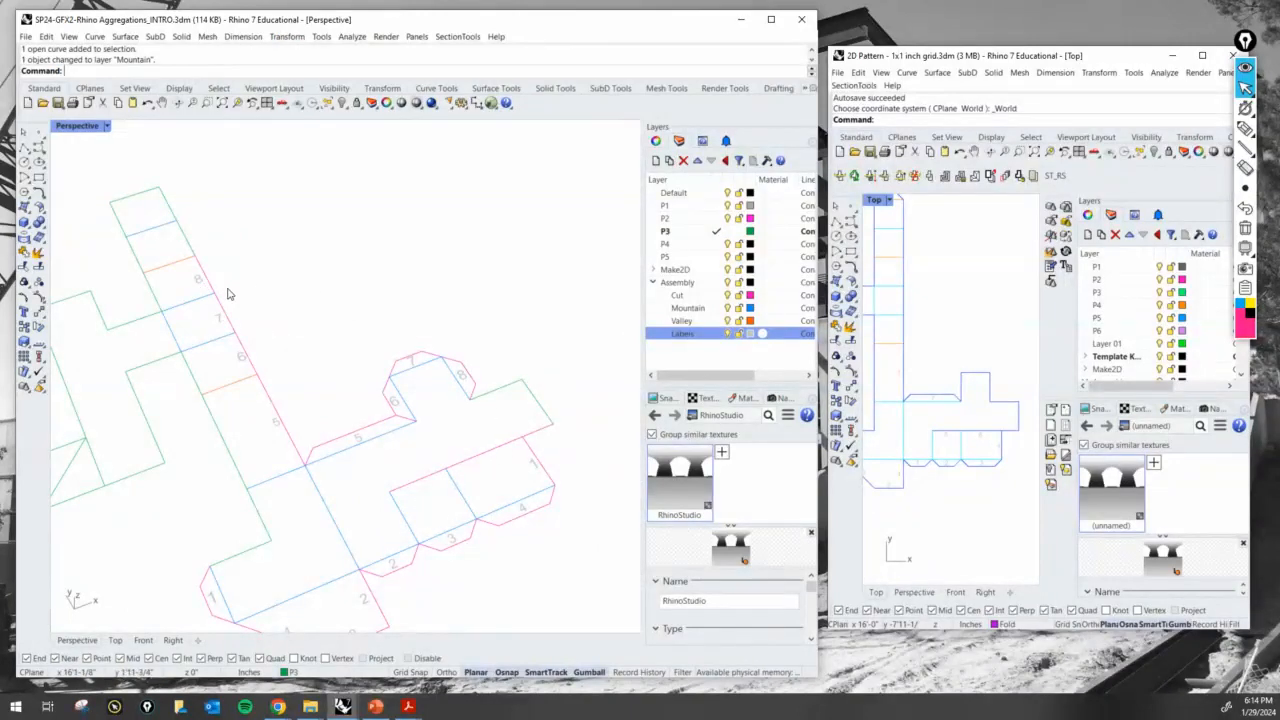
left_click(1246, 129)
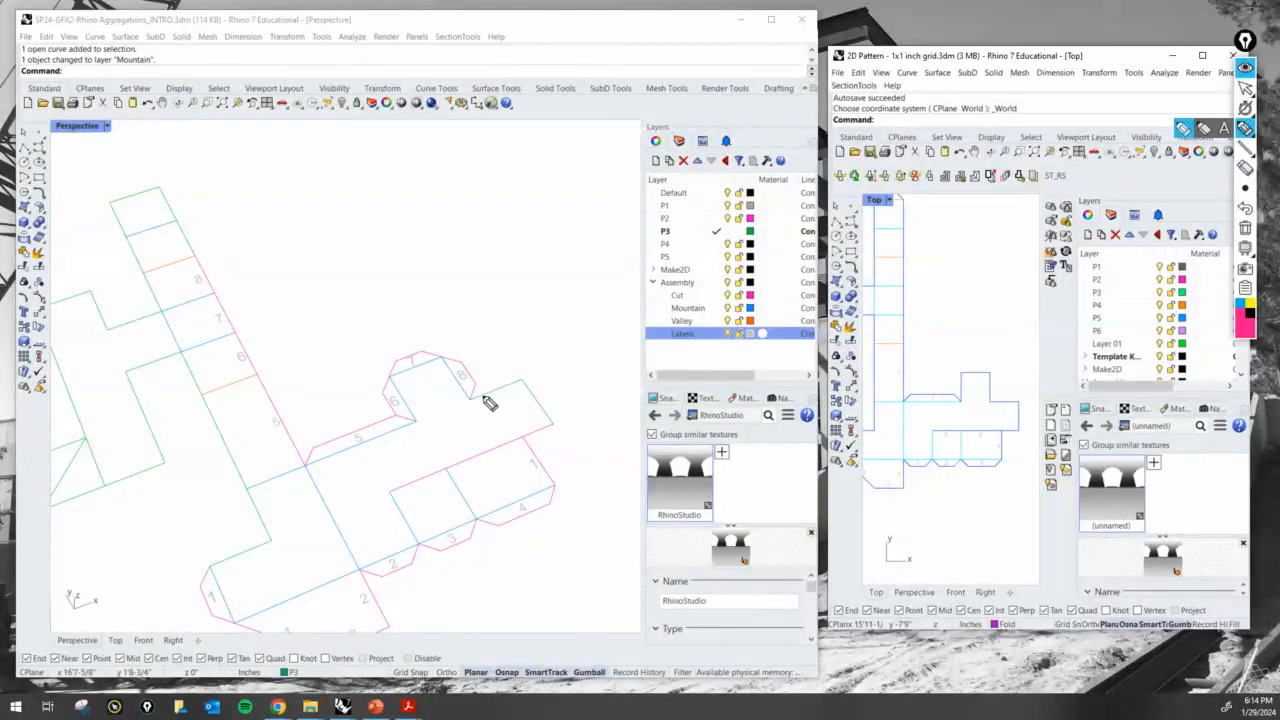
left_click_drag(473, 400, 521, 384)
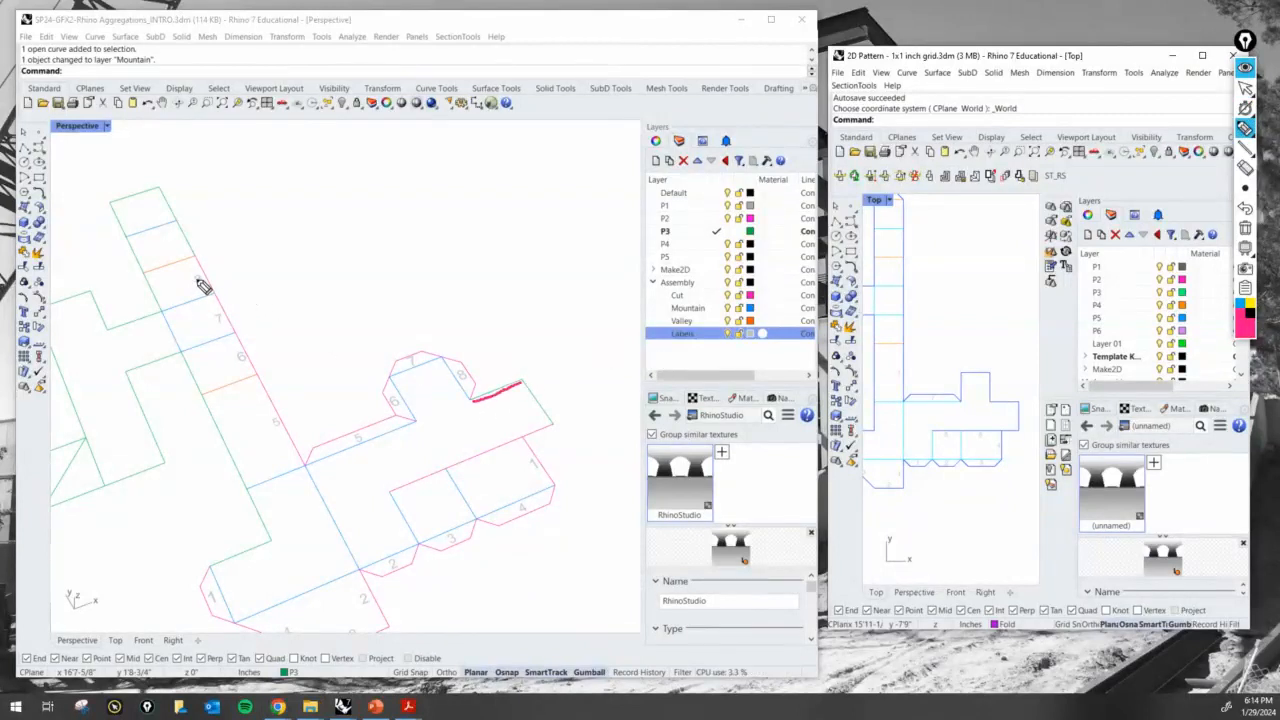
left_click_drag(195, 257, 192, 246)
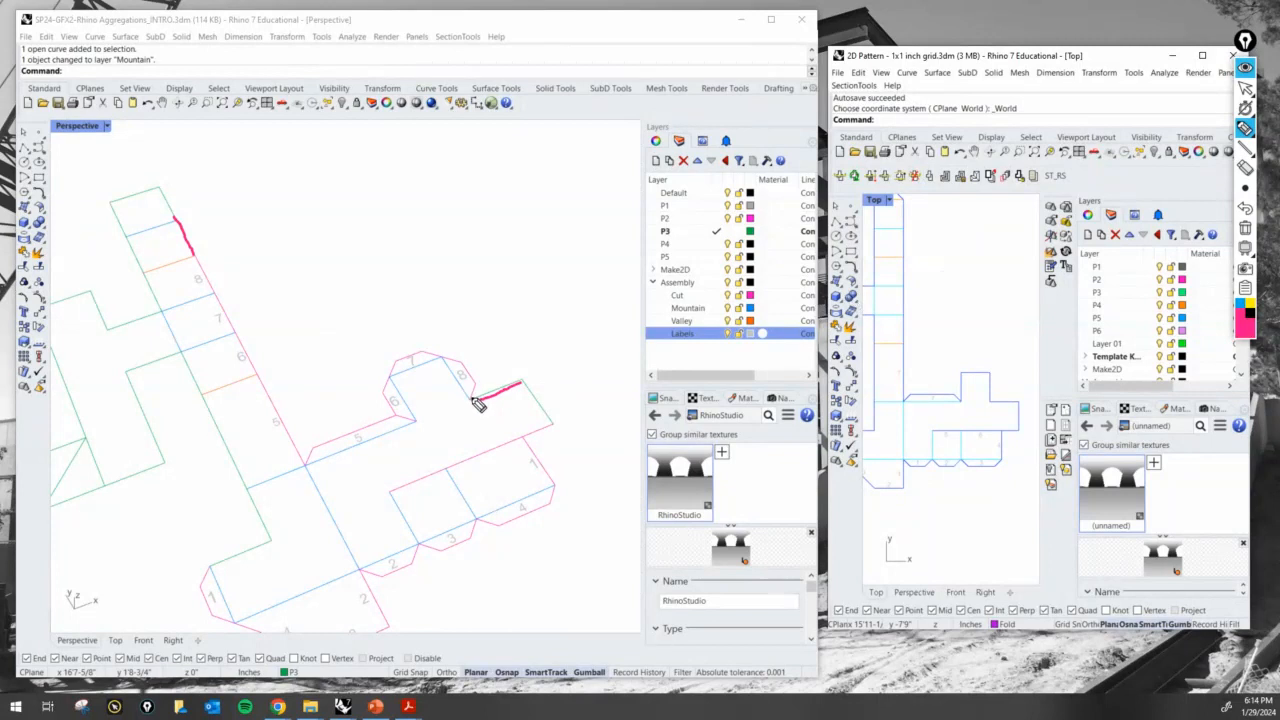
mouse_move(474, 399)
left_mouse_down()
mouse_move(496, 374)
mouse_move(524, 378)
left_mouse_up()
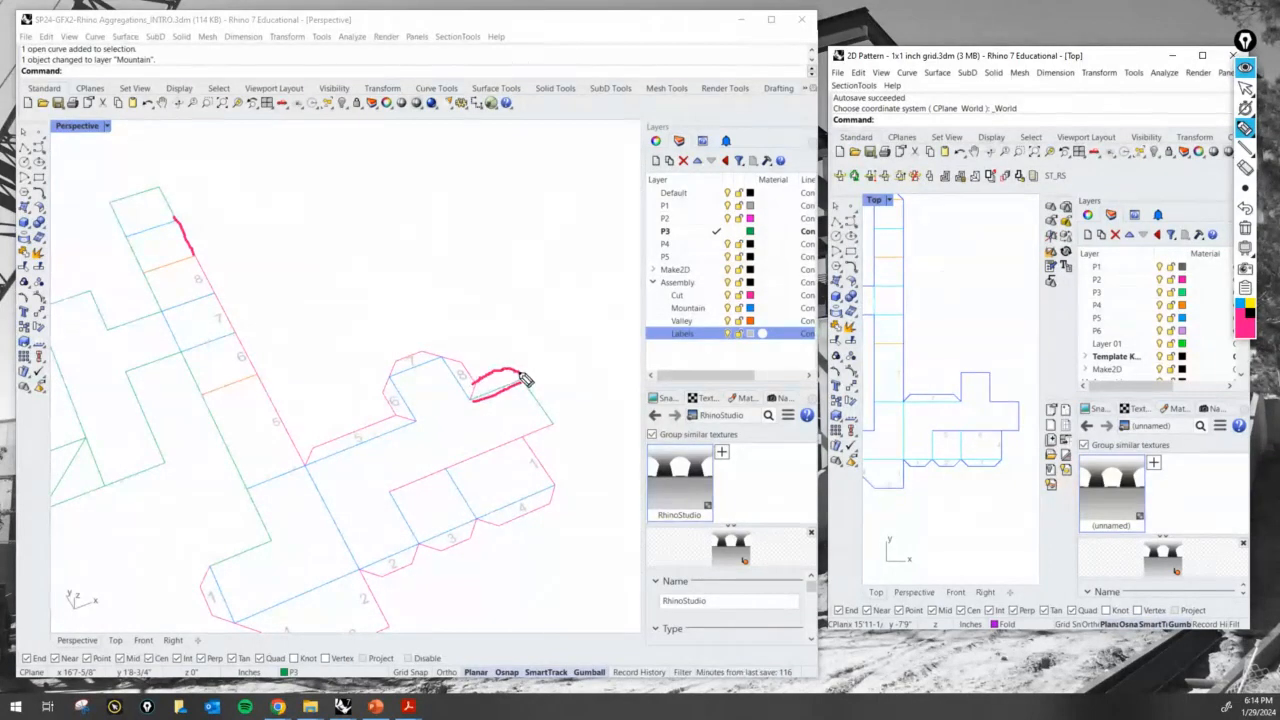
left_click(1245, 228)
left_click(1245, 88)
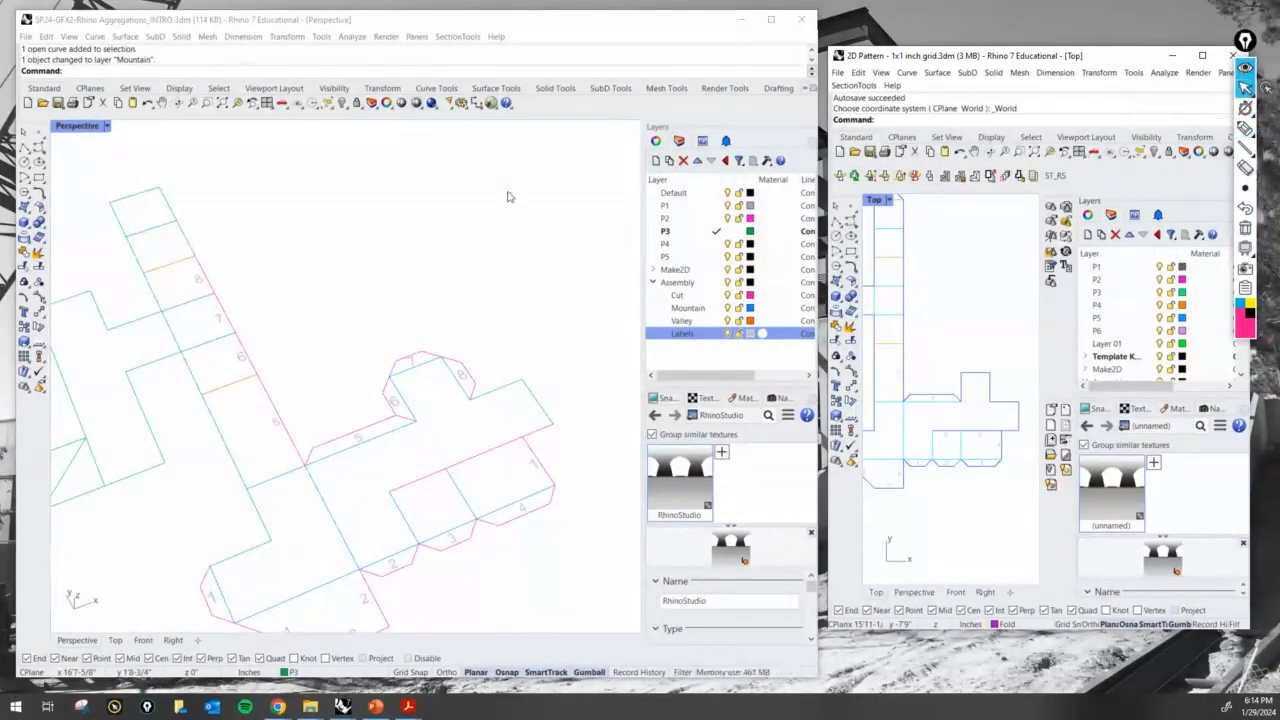
- Copy the 7 glue tab with its label onto the panel edge beside tab 8
left_click(508, 197)
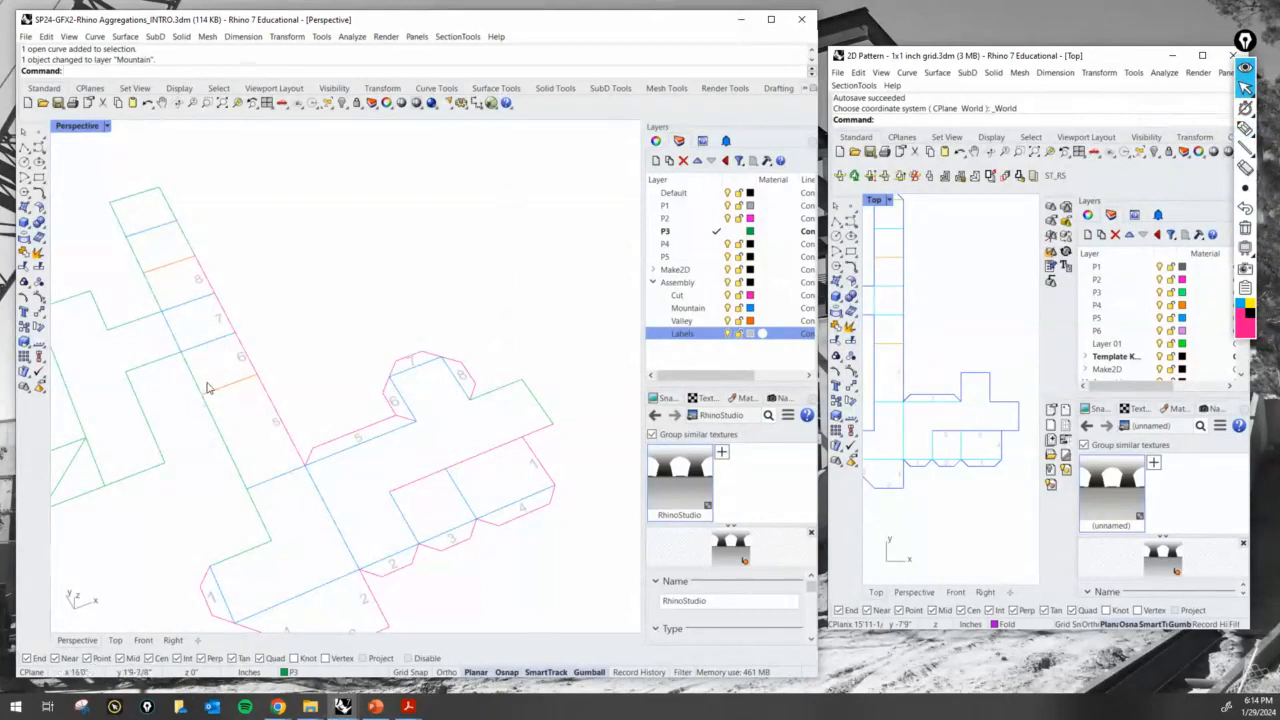
type("copy")
key("Return")
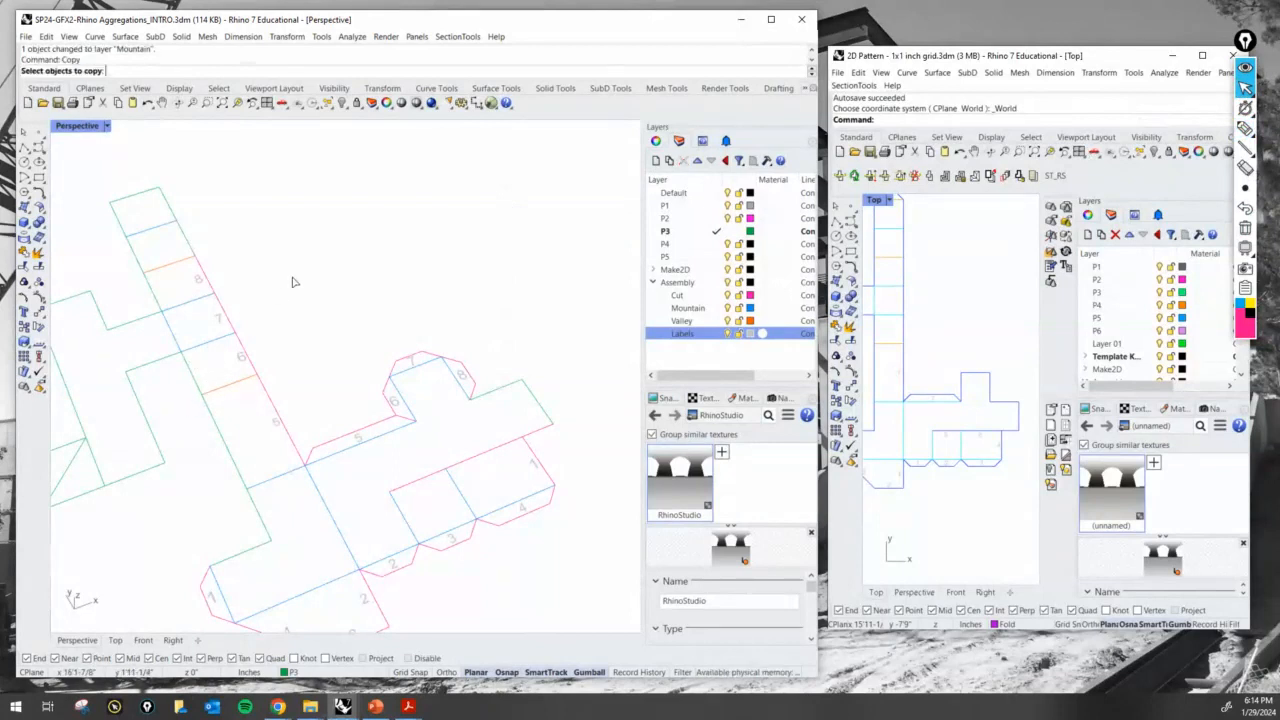
scroll(383, 268, "down", 3)
scroll(390, 437, "up", 2)
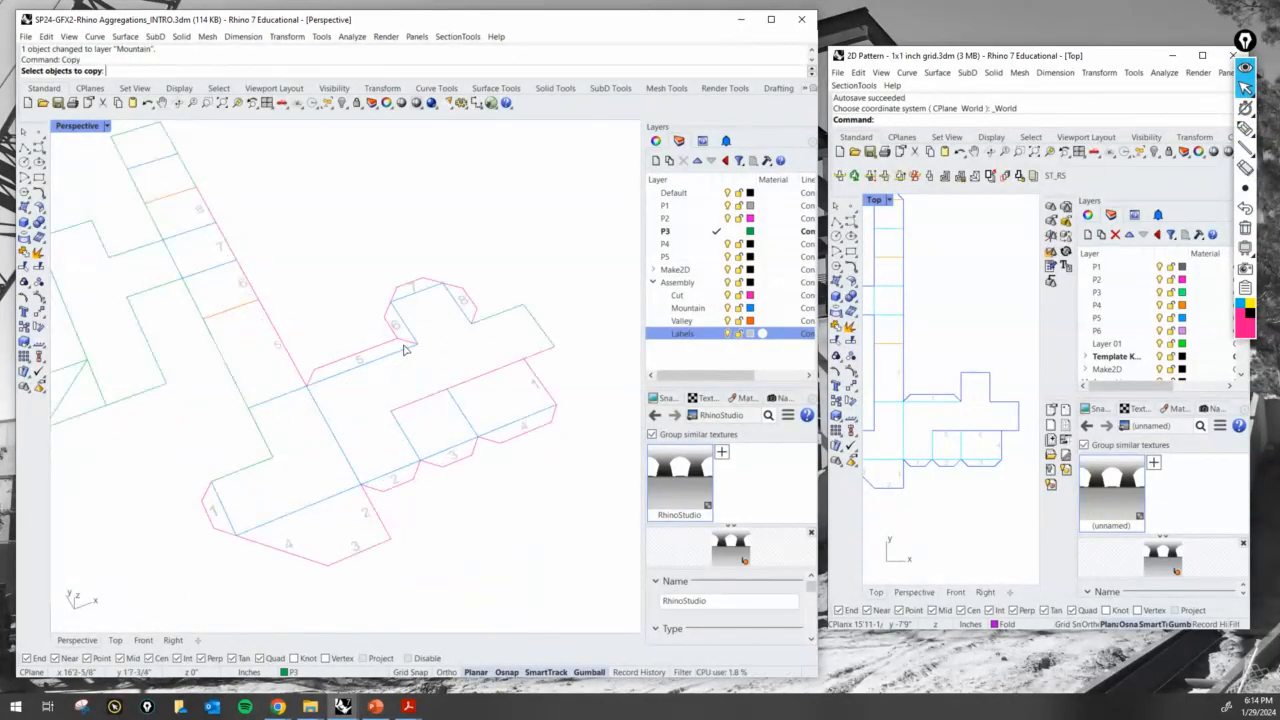
scroll(406, 345, "up", 1)
scroll(440, 270, "up", 2)
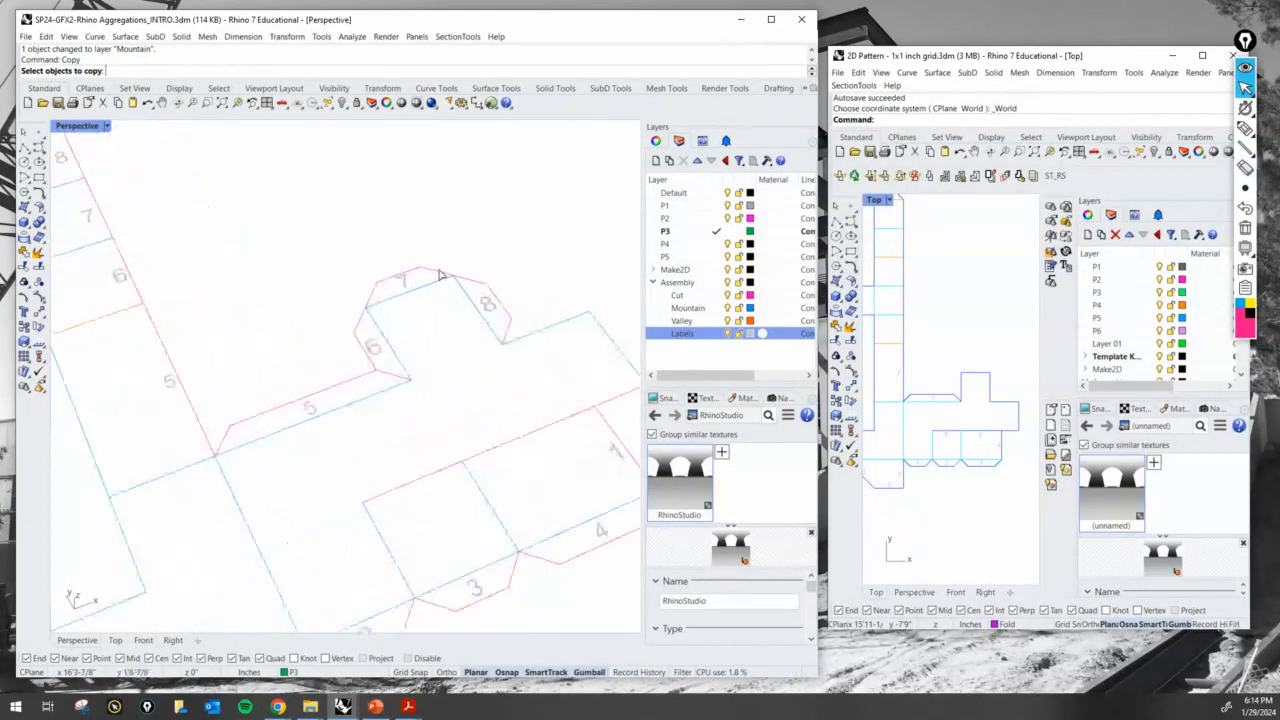
left_click(438, 273)
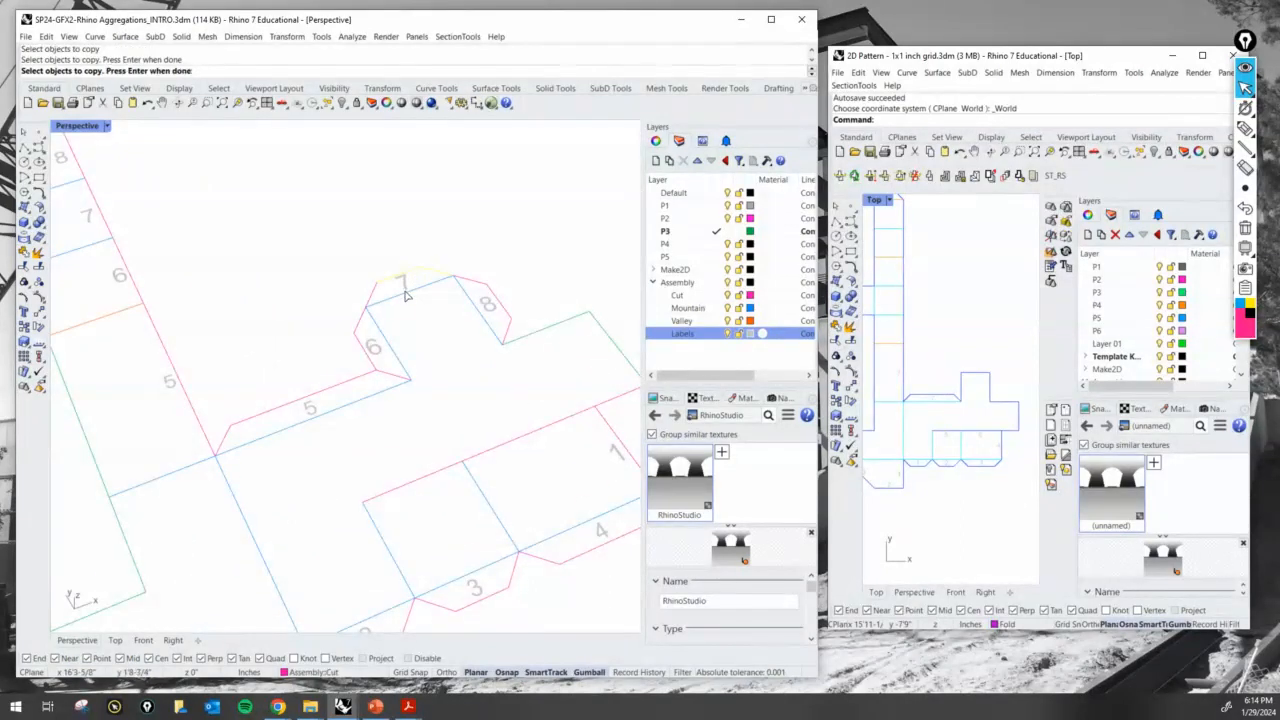
left_click(403, 283)
key("Return")
left_click(451, 273)
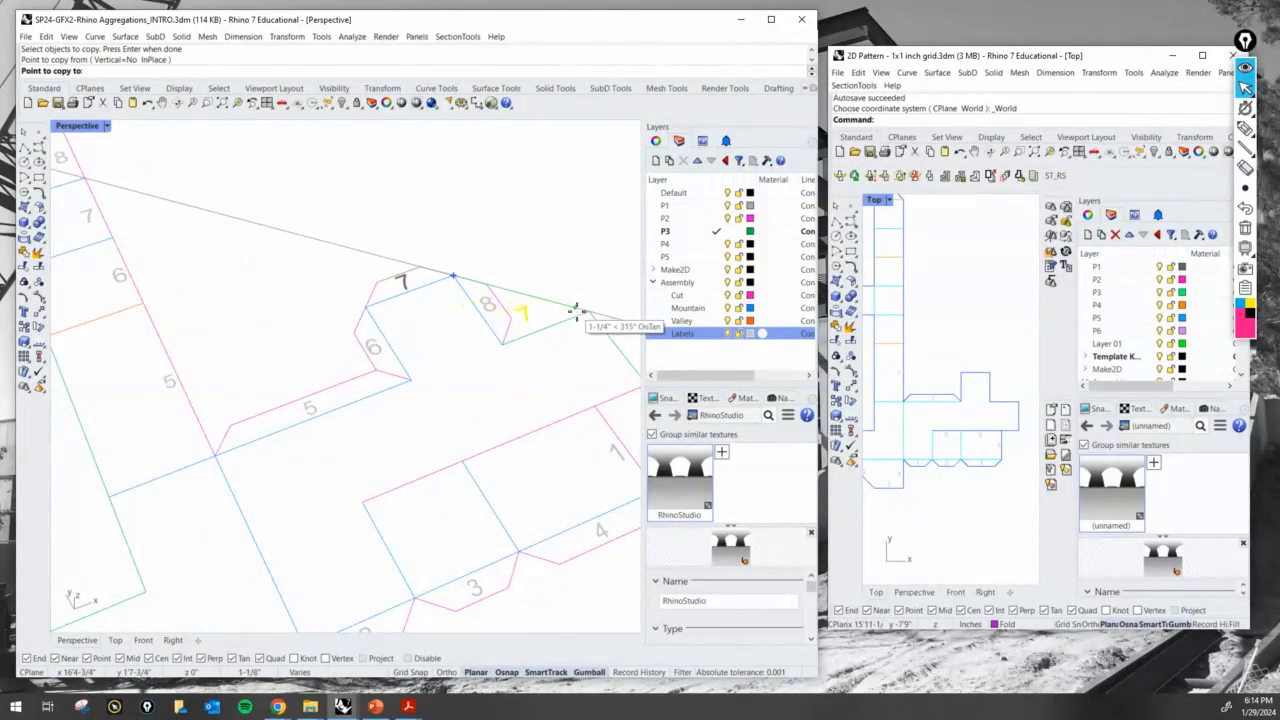
left_click(588, 311)
key("Return")
- Change the copied tab's label to 9
scroll(485, 375, "up", 4)
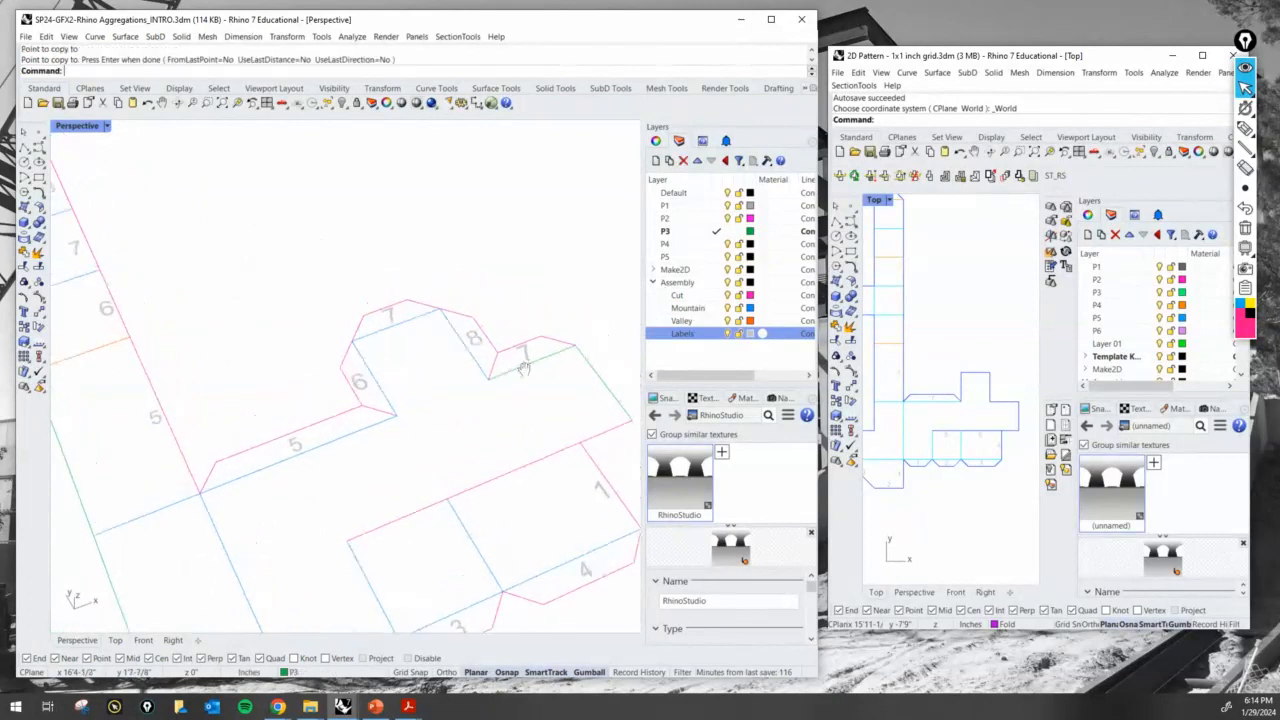
double_click(485, 377)
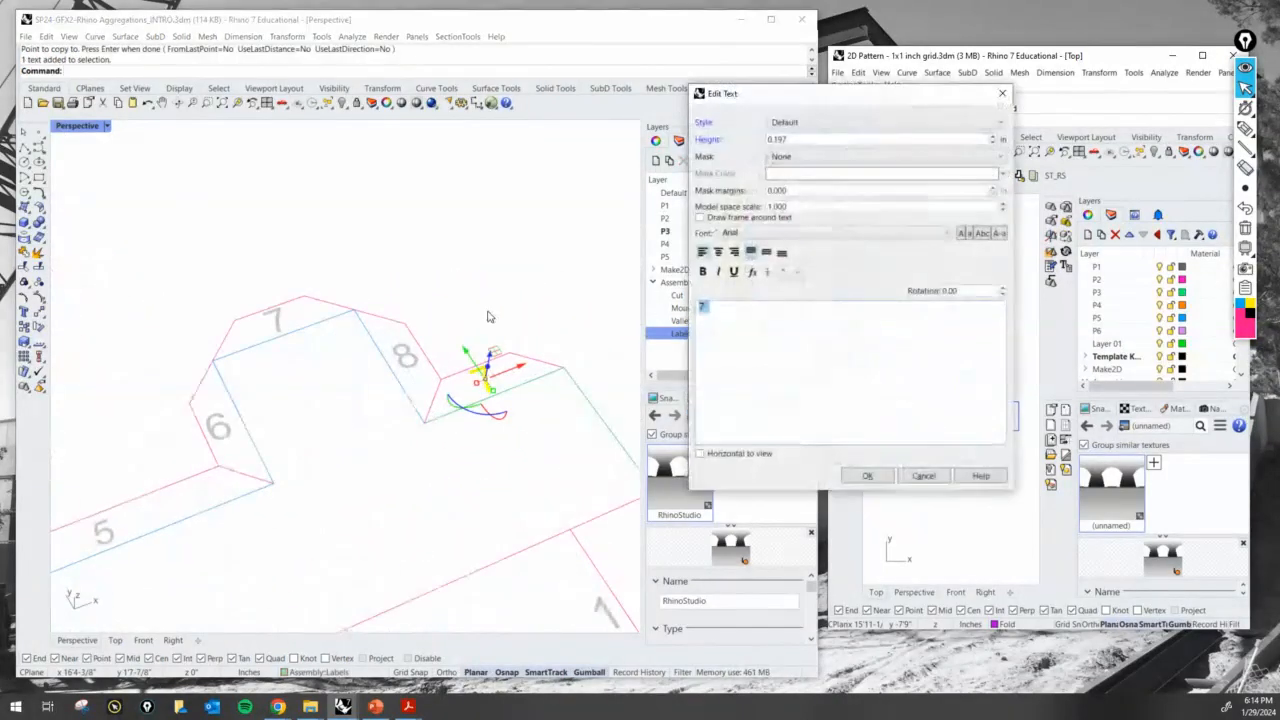
type("9")
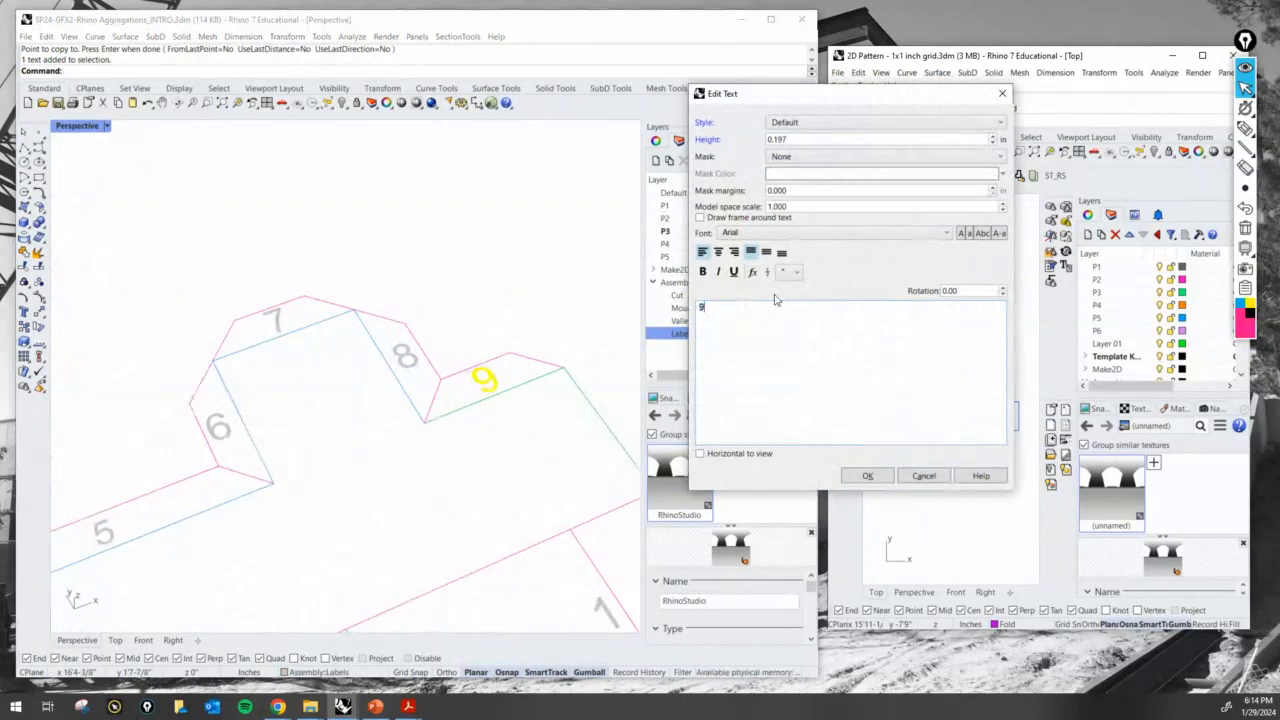
key("Return")
- Copy the 9 label to the strip square beyond the 8 label
scroll(555, 248, "down", 7)
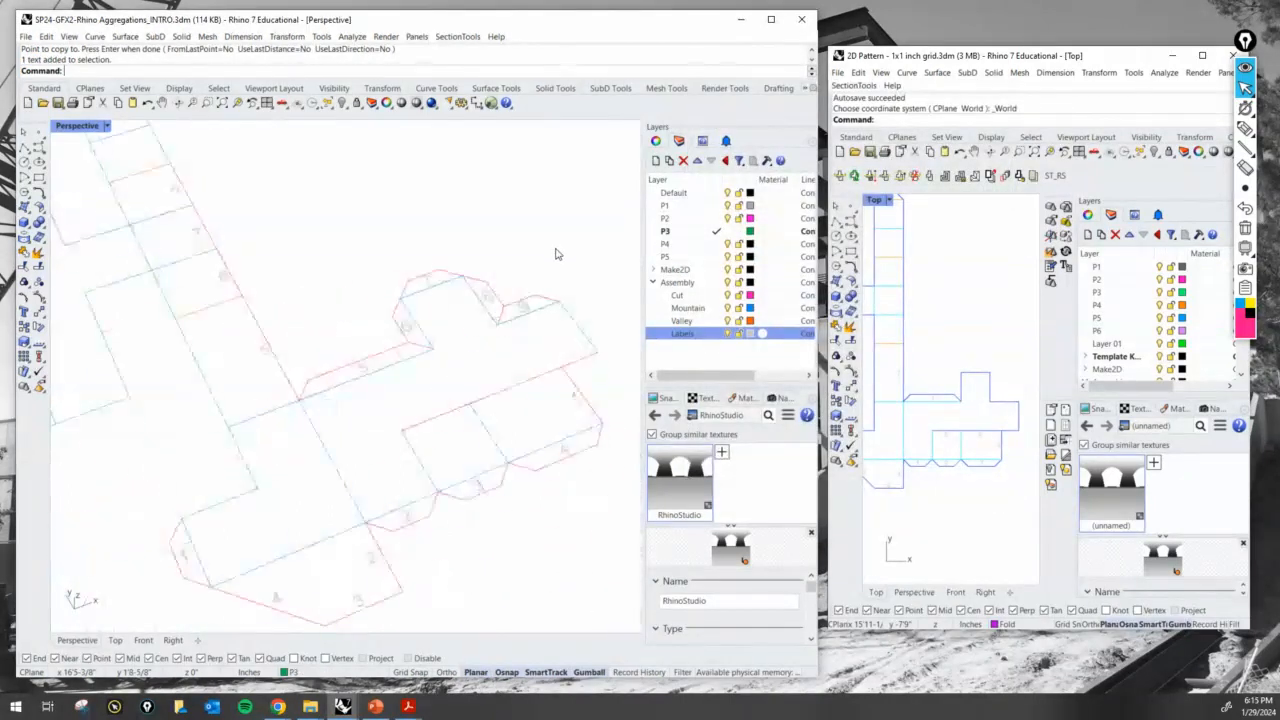
right_click_drag(410, 335, 405, 393, "shift")
scroll(405, 397, "down", 2)
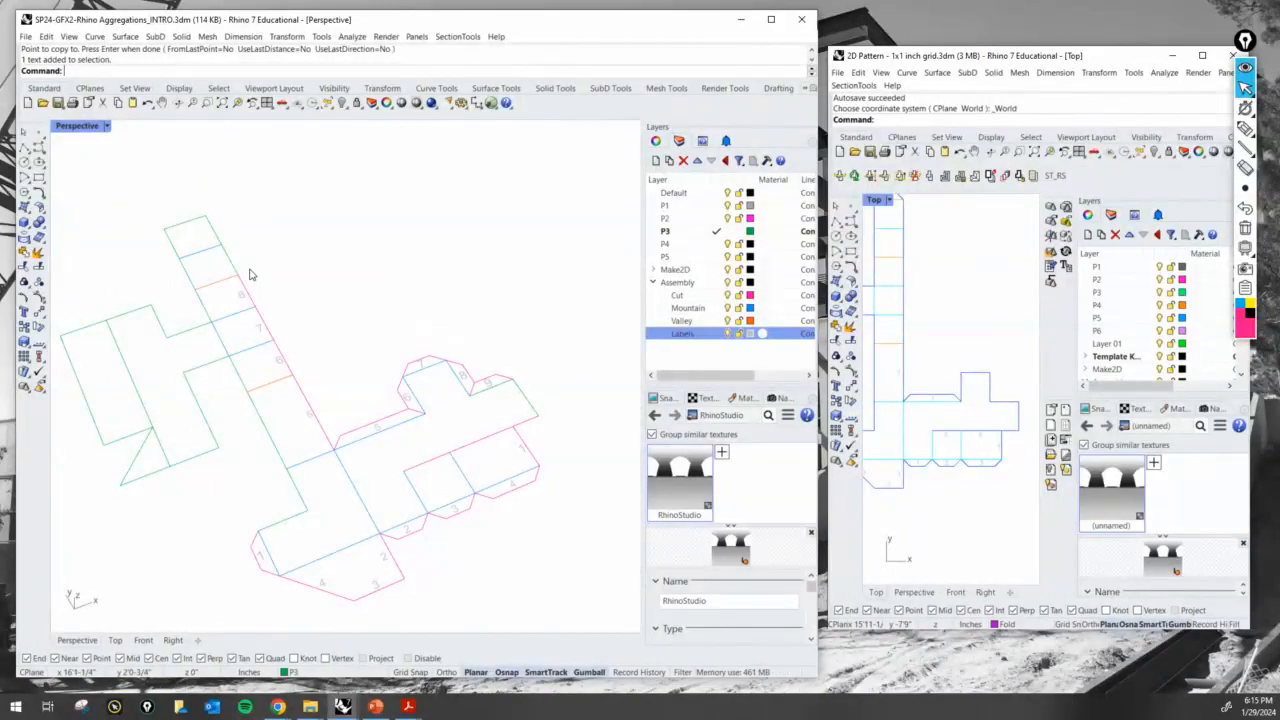
key("Return")
scroll(420, 329, "up", 10)
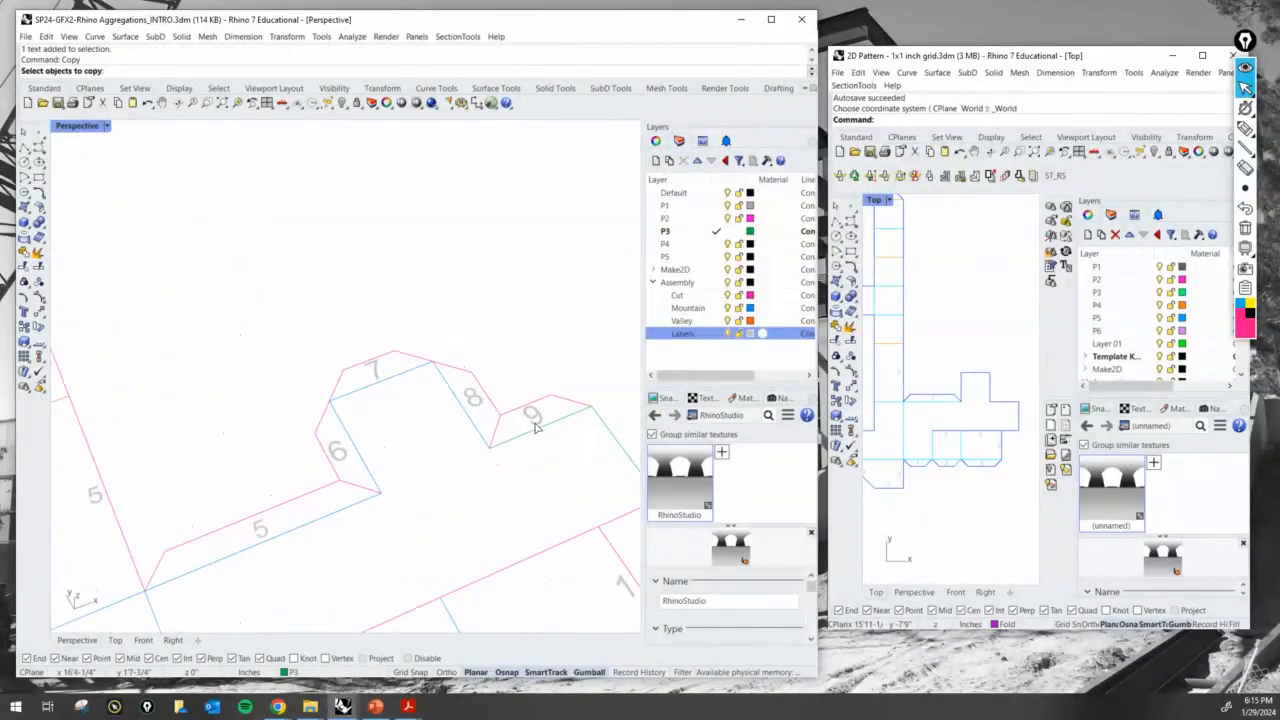
scroll(540, 421, "up", 1)
key("Return")
left_click(540, 420)
scroll(540, 420, "down", 8)
scroll(161, 244, "up", 8)
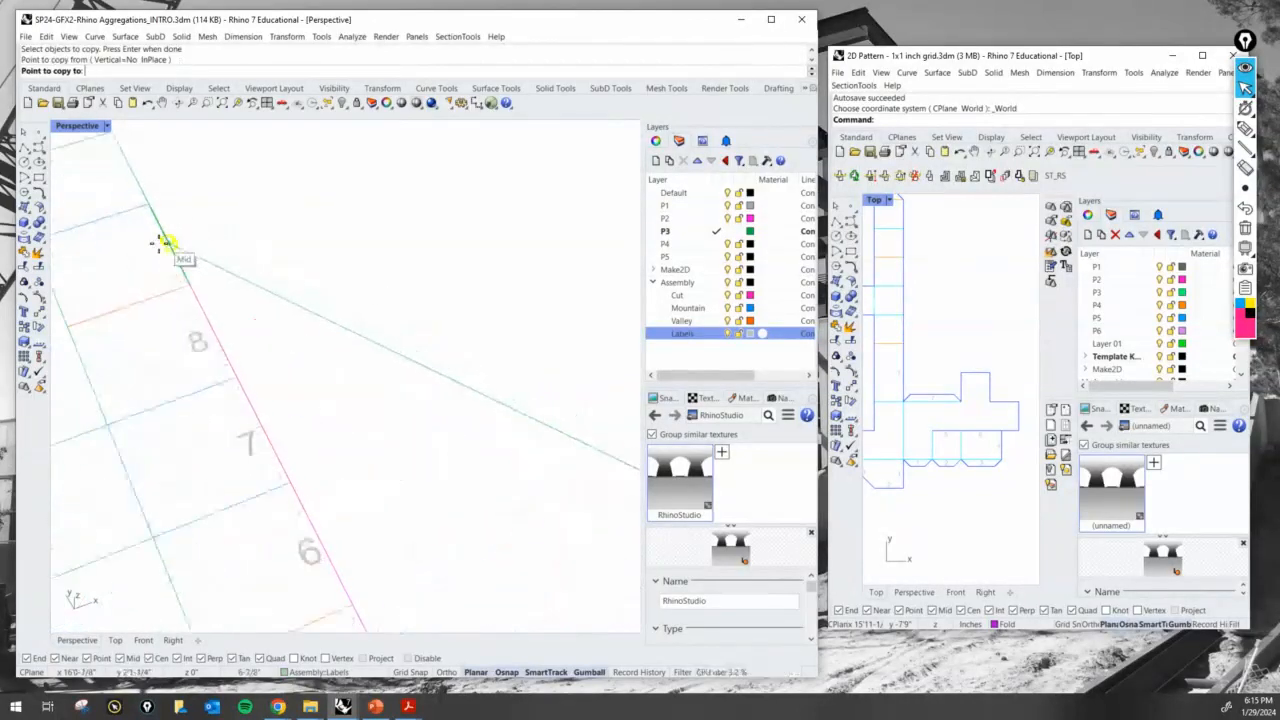
left_click(151, 244)
key("Return")
- Assign the strip's outer edge beside the 9 label to the Cut layer
scroll(169, 275, "down", 9)
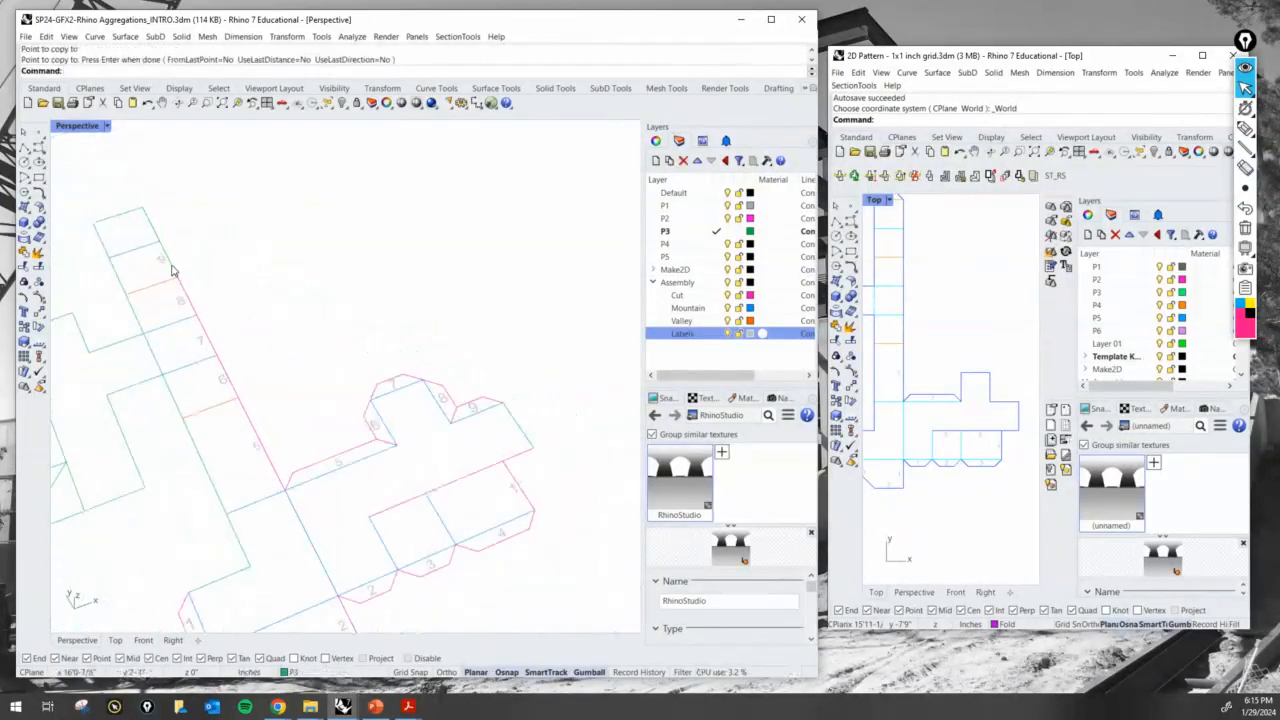
left_click(174, 271)
left_click(312, 672)
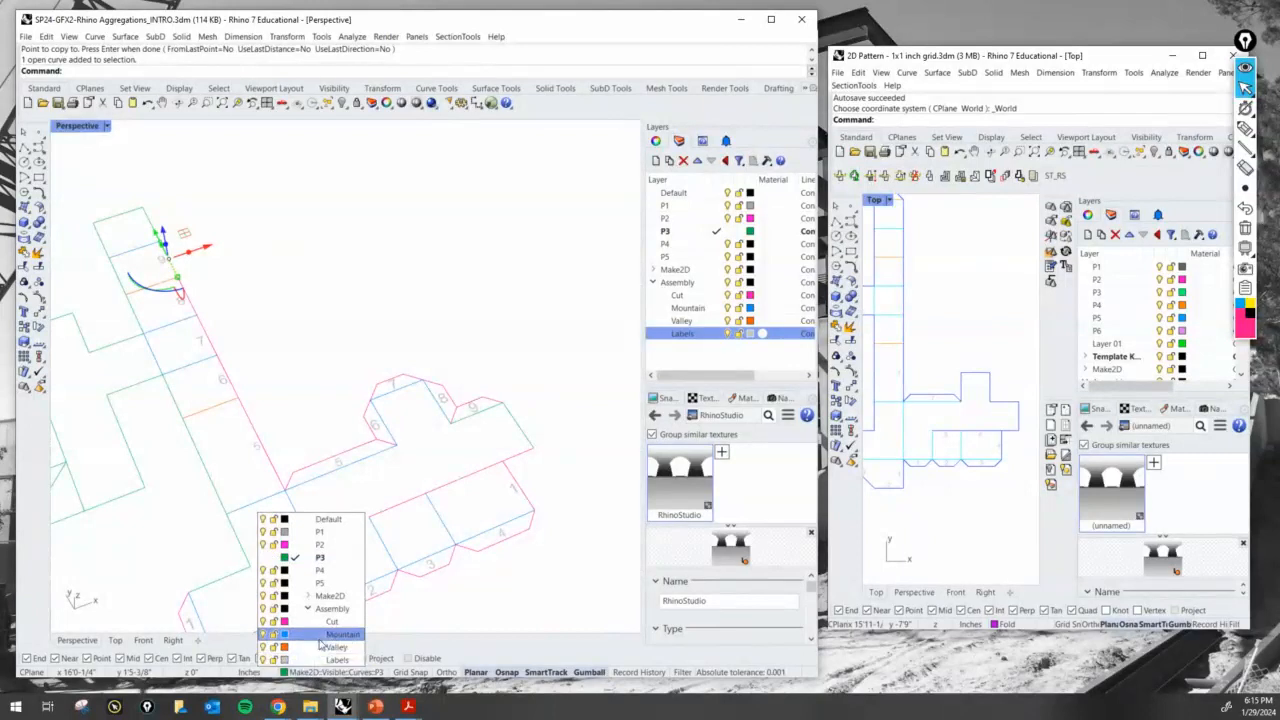
left_click(320, 618)
- Assign the panel's fold edge beneath glue tab 9 to the Mountain layer
left_click(486, 414)
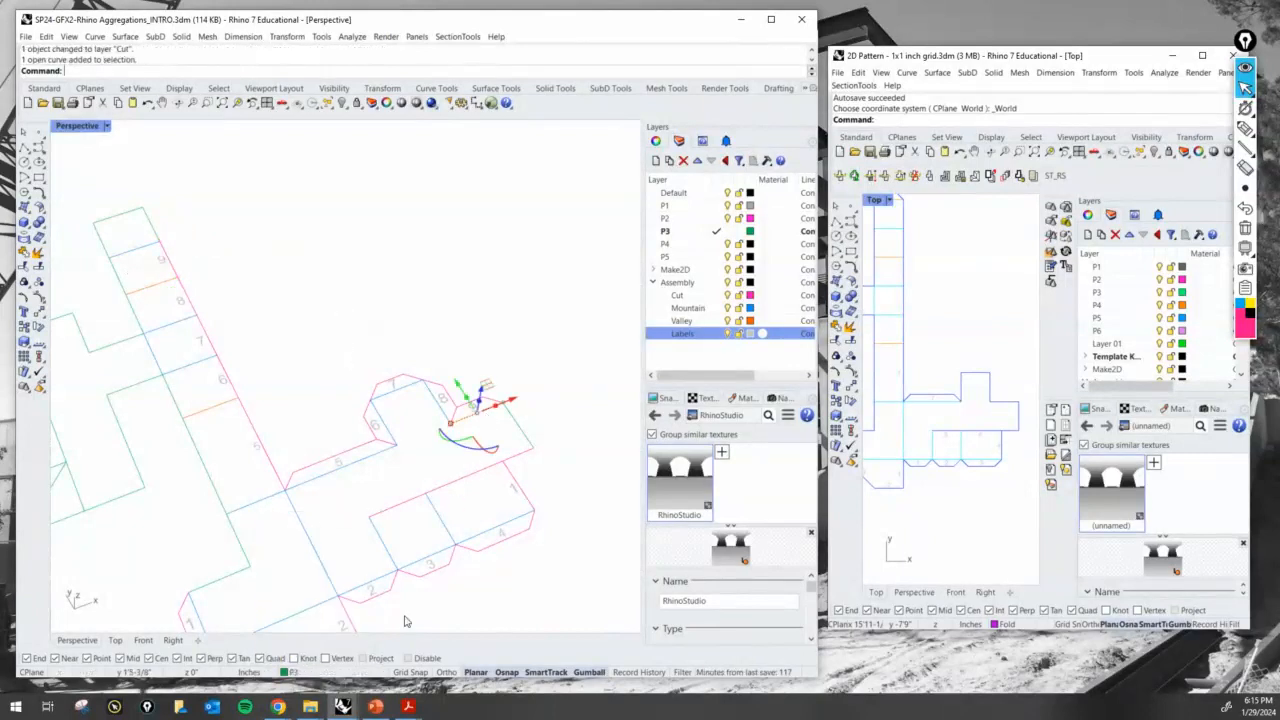
left_click(331, 672)
left_click(341, 634)
left_click(425, 282)
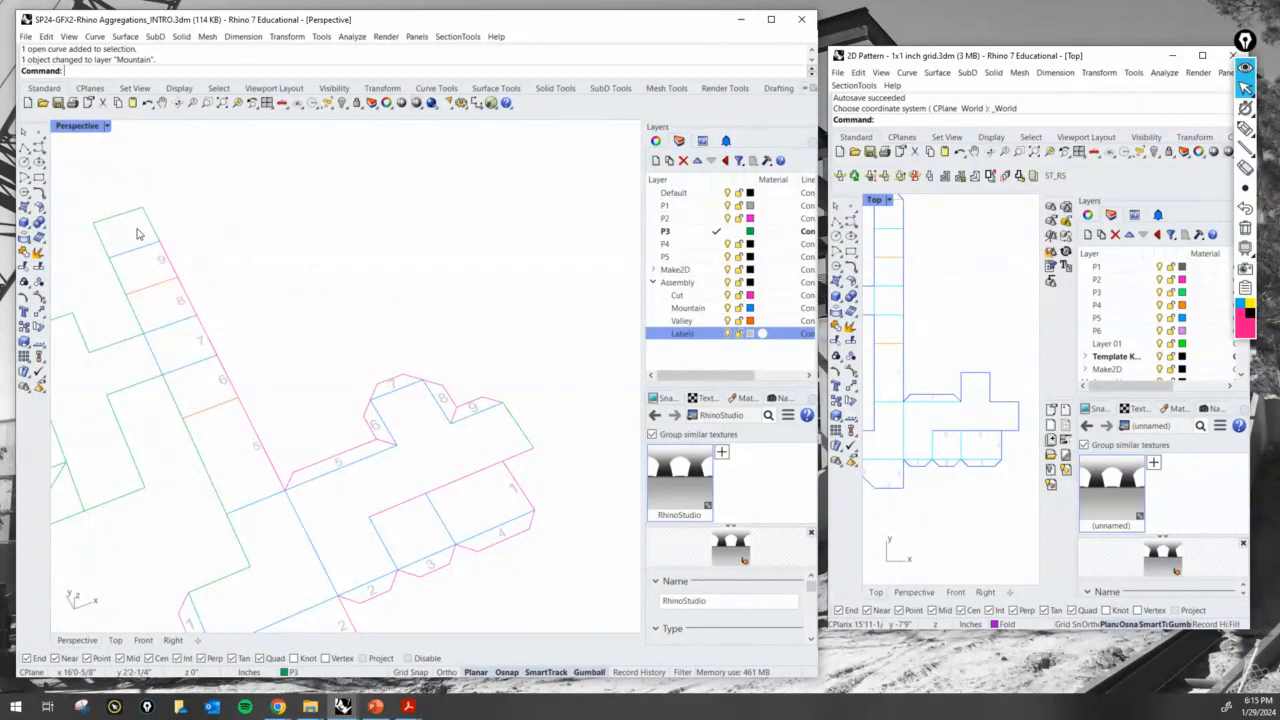
right_click_drag(145, 234, 221, 246)
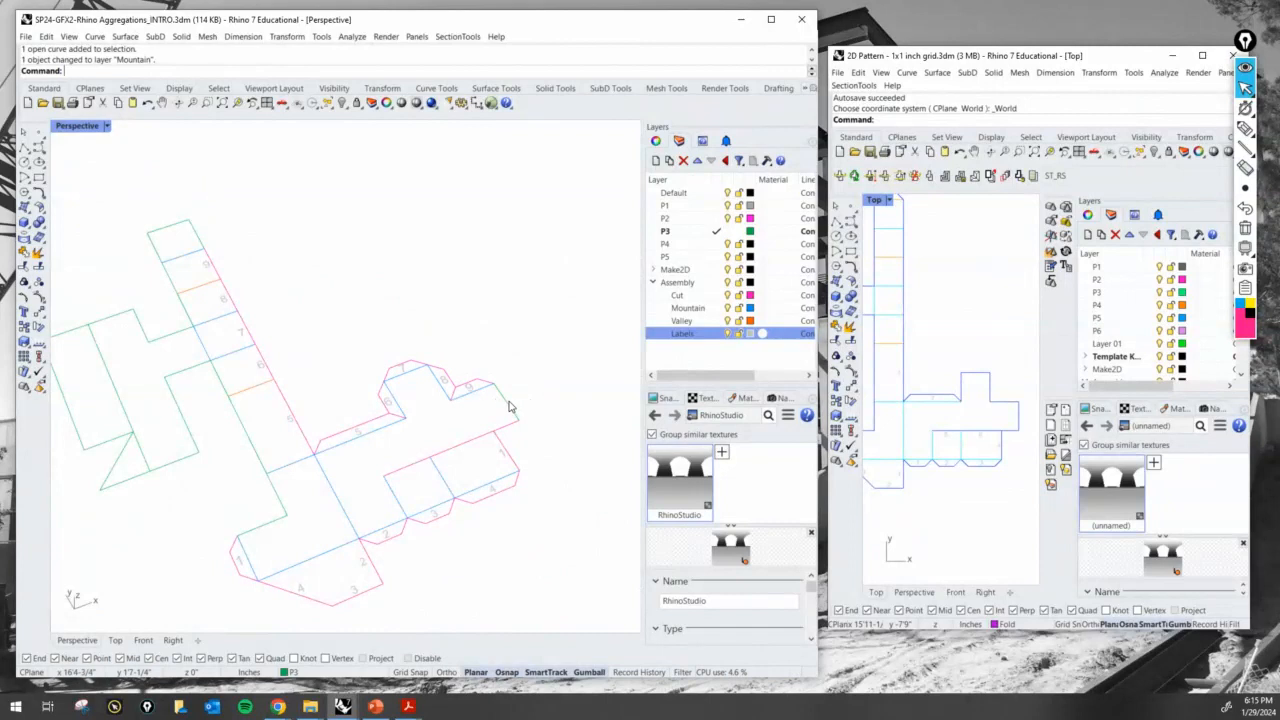
scroll(507, 410, "up", 3)
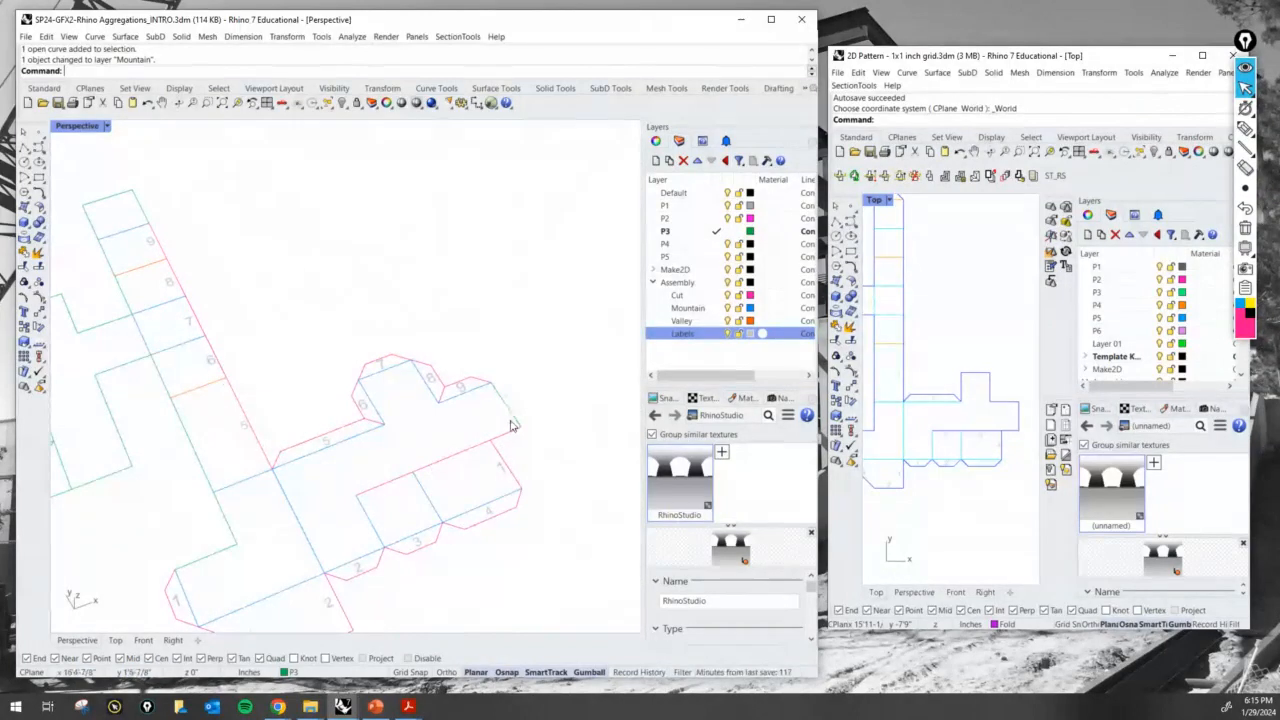
- Mark the panel's end edge and the strip's end square as pair 10 with temporary pen annotations, and clear the marks
left_click(1244, 130)
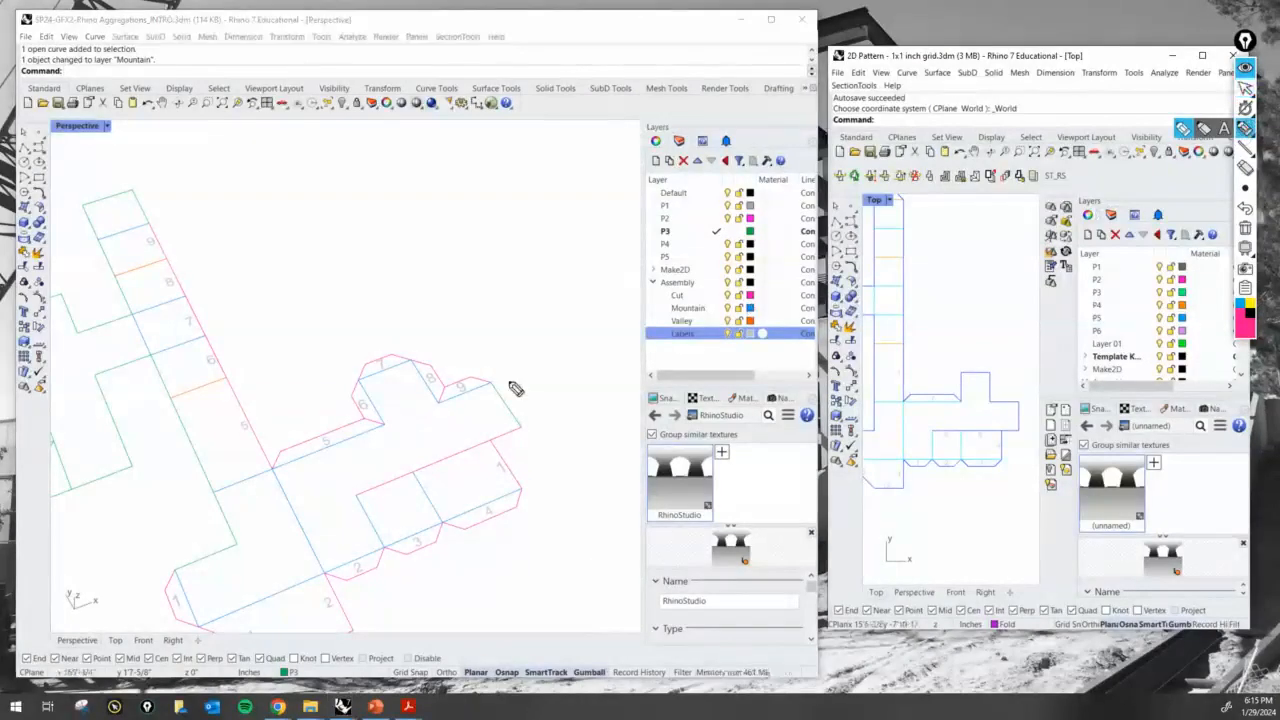
left_click_drag(491, 378, 517, 423)
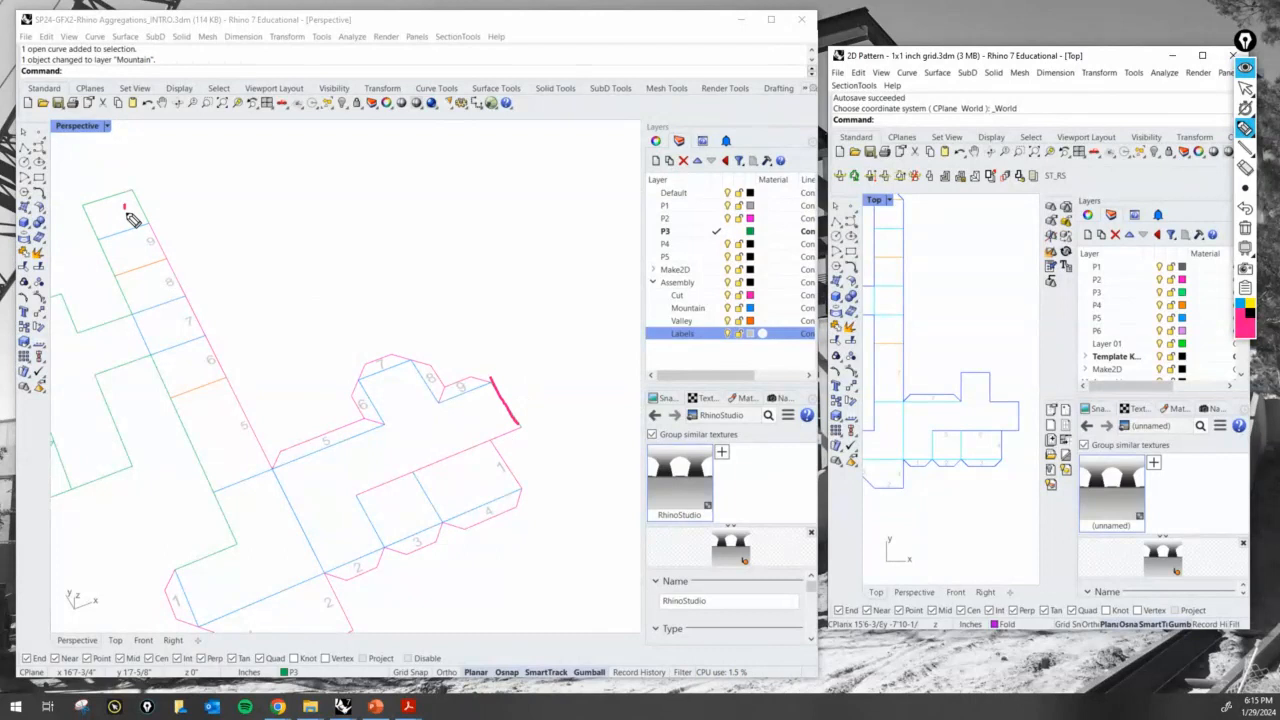
left_click_drag(134, 210, 130, 206)
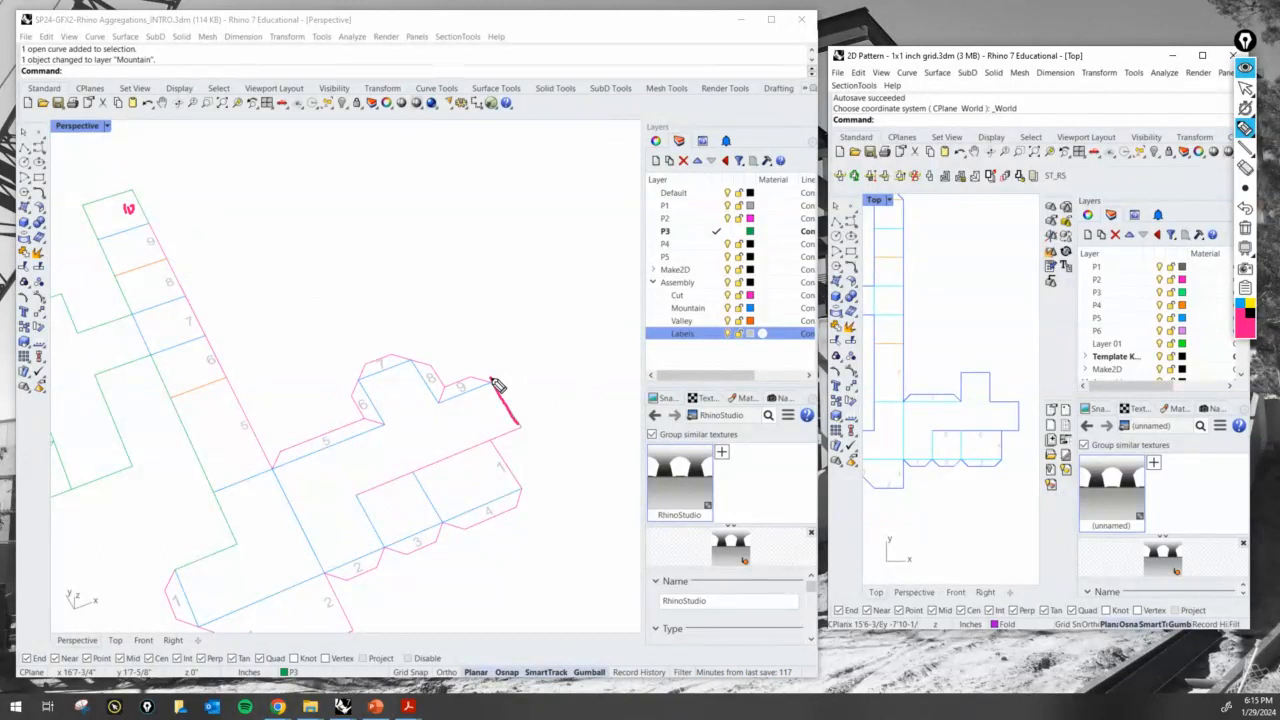
left_click_drag(130, 188, 148, 221)
mouse_move(491, 381)
left_mouse_down()
mouse_move(529, 404)
mouse_move(521, 425)
left_mouse_up()
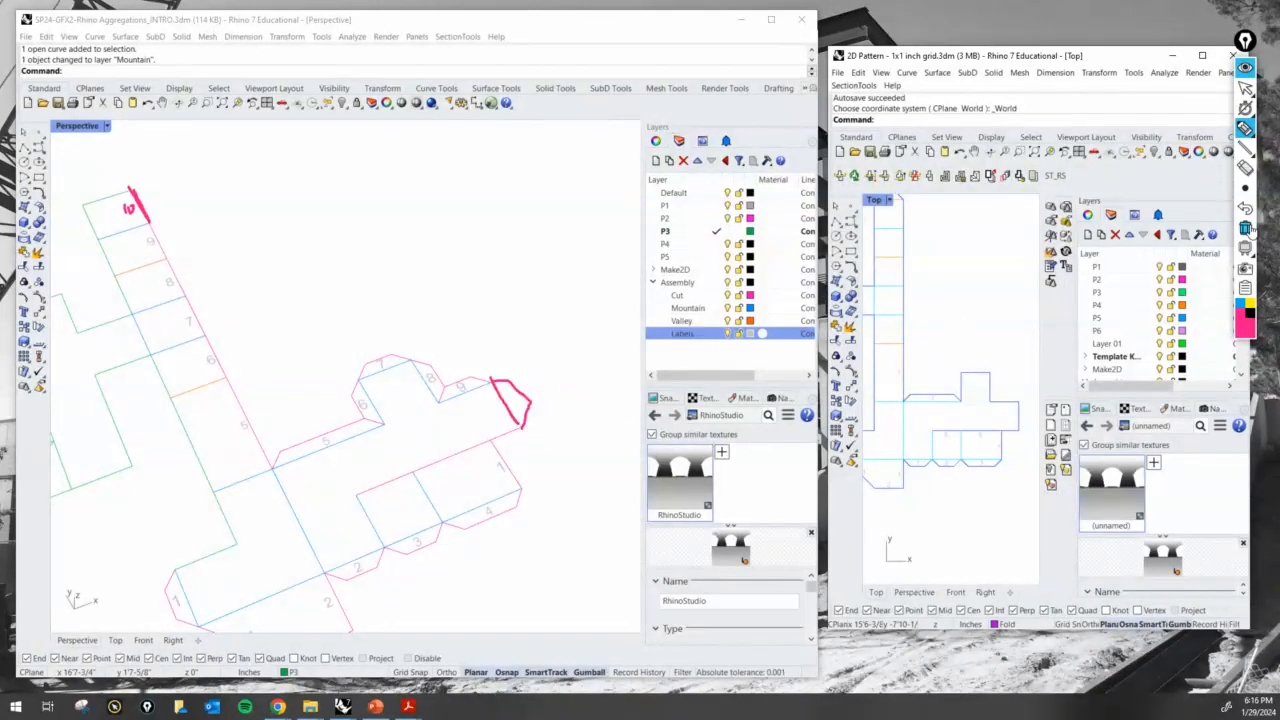
left_click(1245, 227)
left_click(1247, 89)
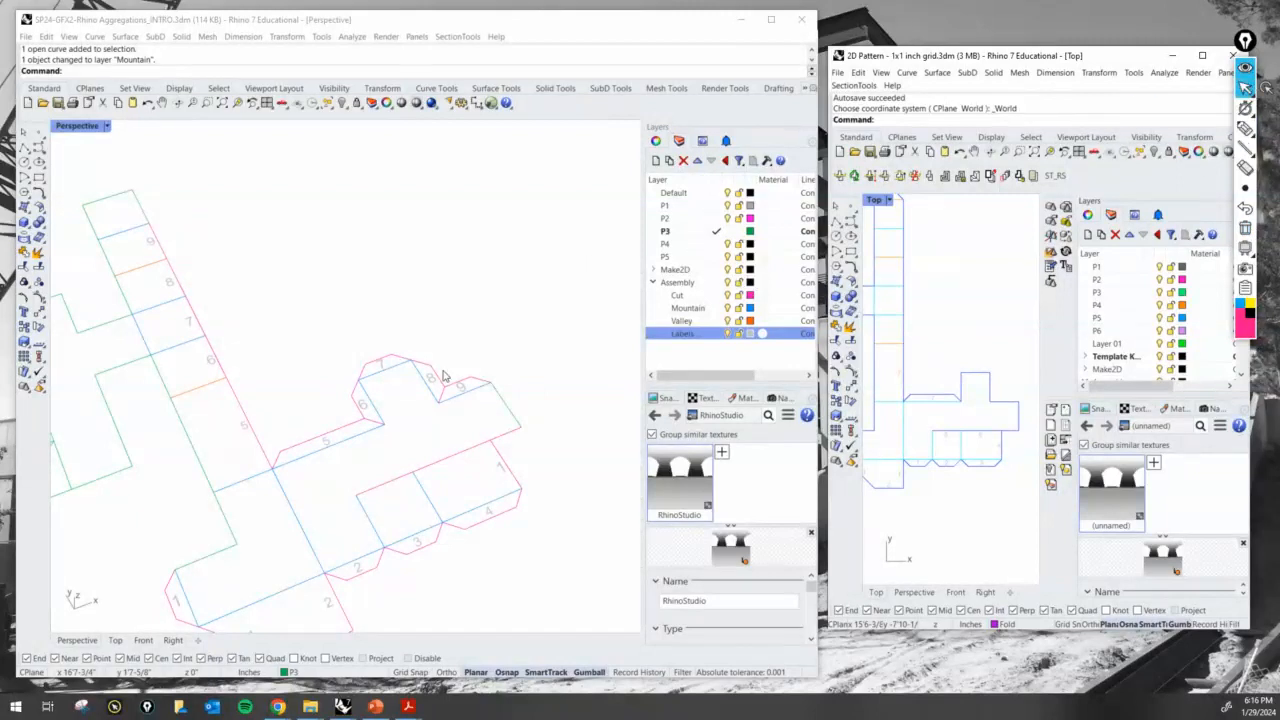
- Copy the 8 glue tab with its label onto the panel's end edge beside tab 9
left_click(456, 369)
scroll(543, 319, "down", 2)
scroll(541, 334, "up", 1)
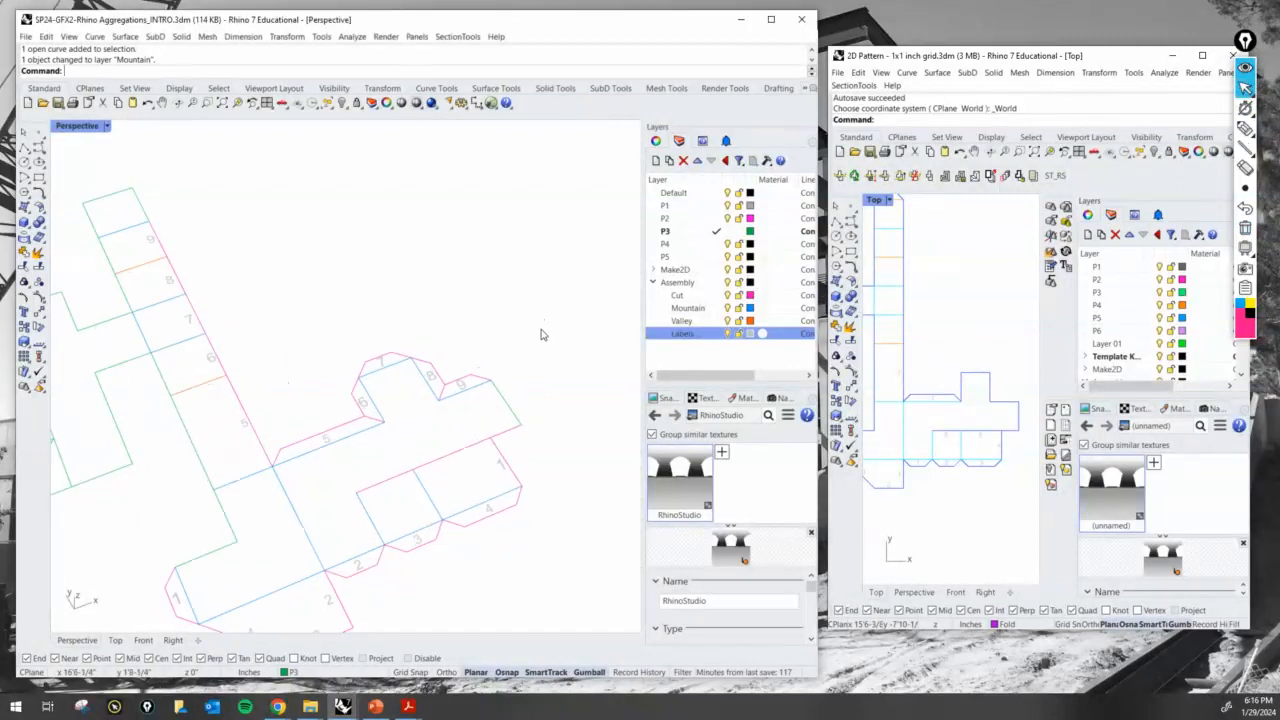
scroll(541, 334, "down", 1)
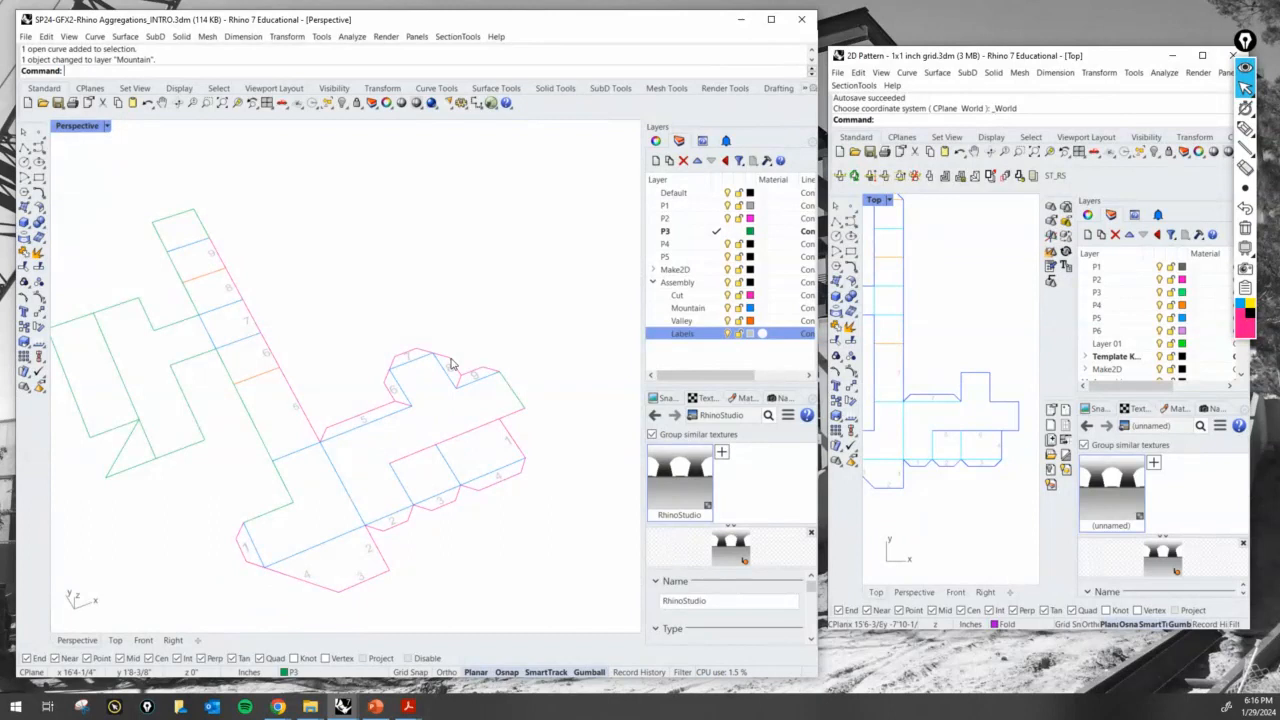
key("Return")
scroll(450, 368, "up", 5)
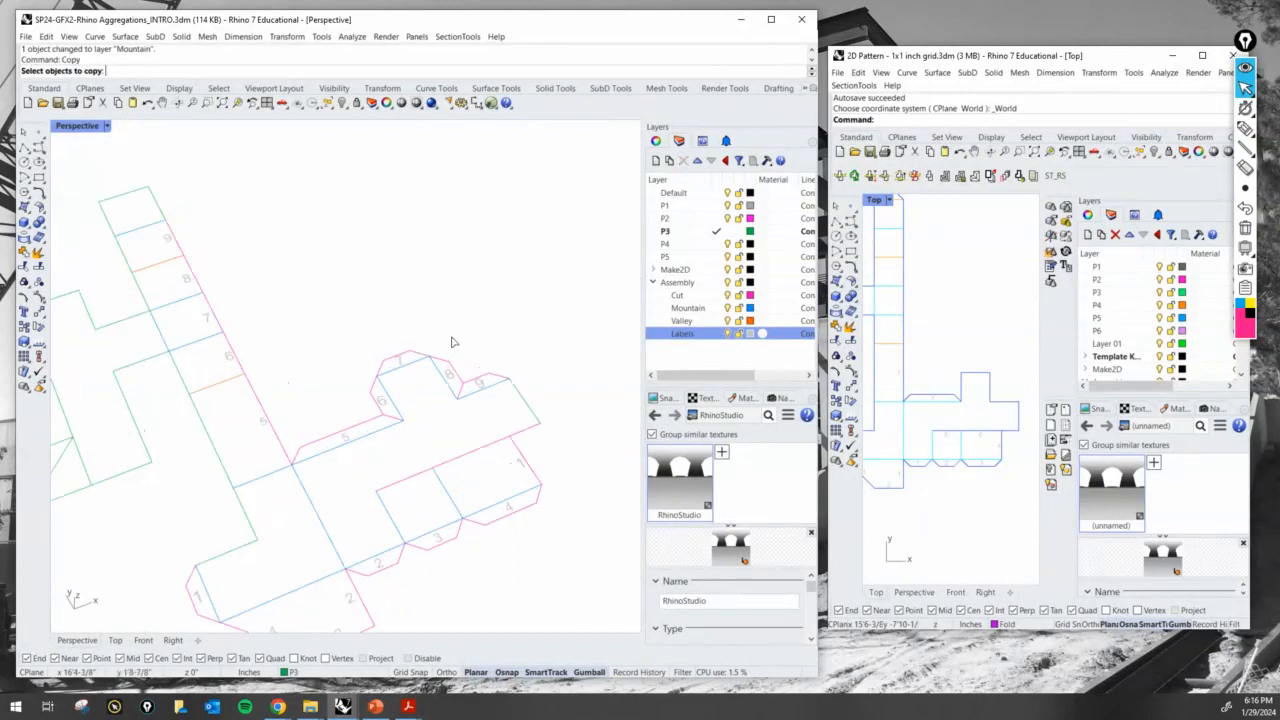
left_click(459, 398)
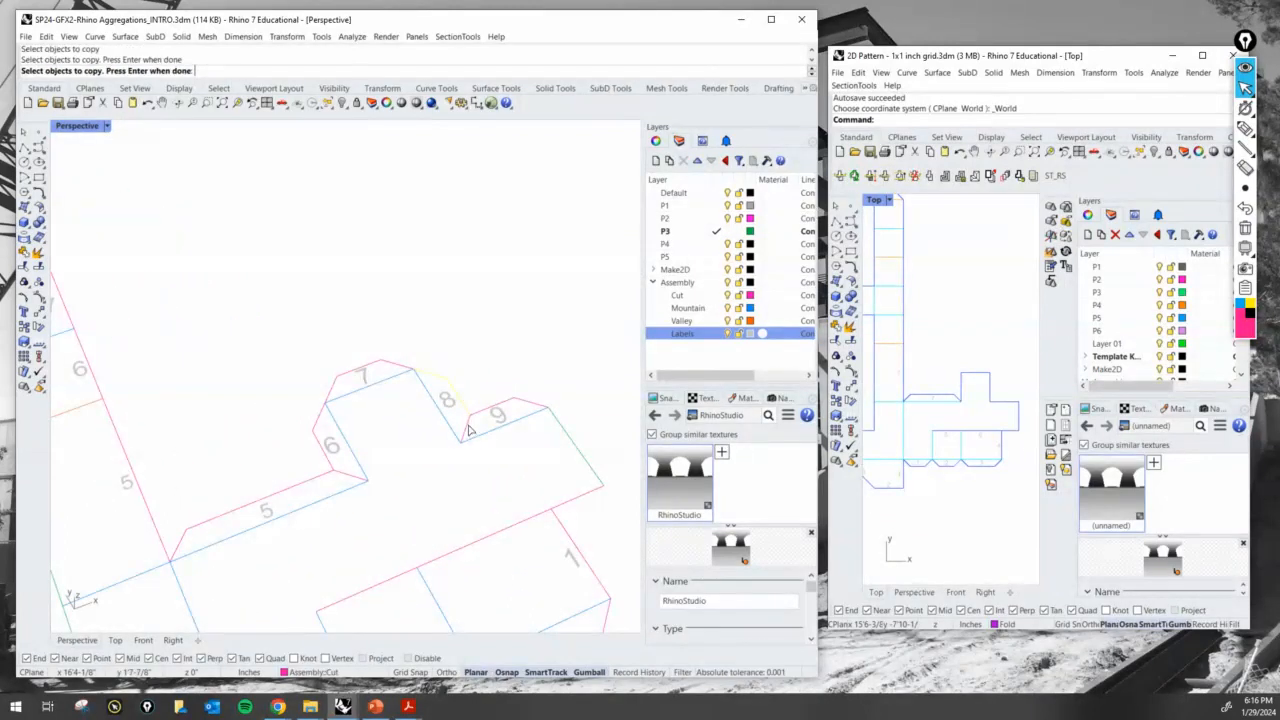
left_click(466, 434)
key("Return")
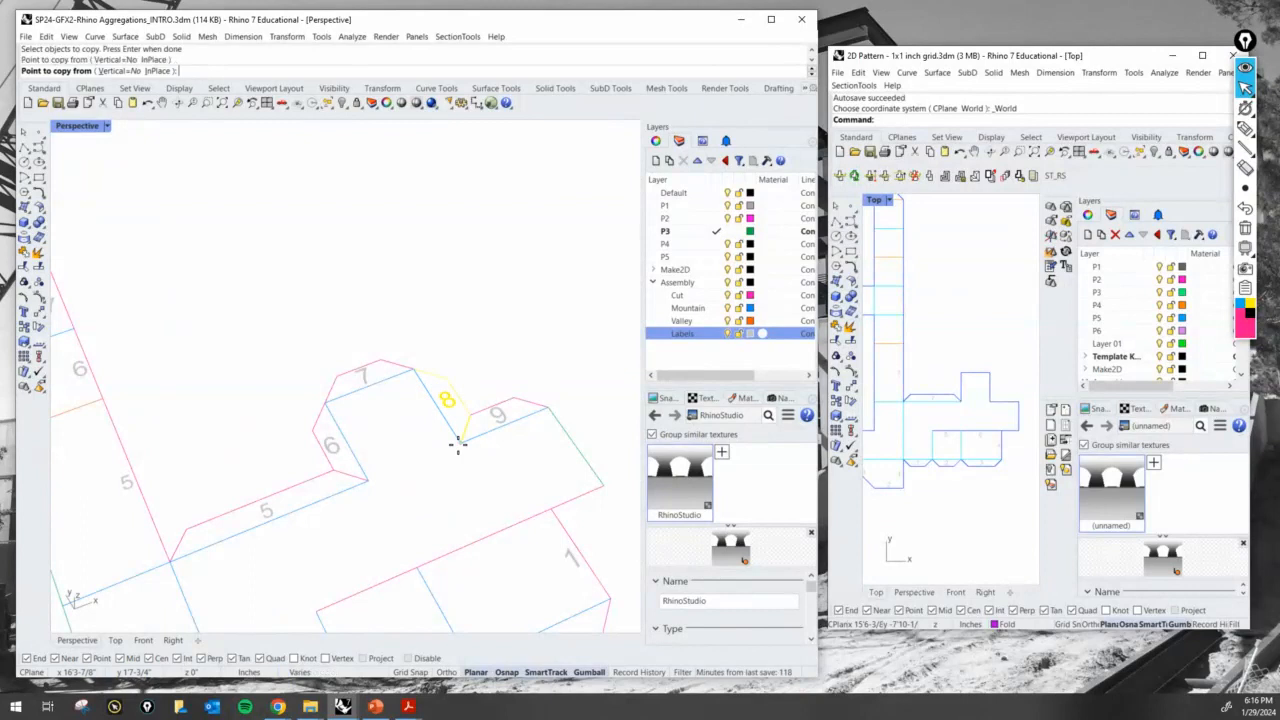
left_click(457, 443)
scroll(490, 445, "down", 2)
scroll(562, 437, "up", 5)
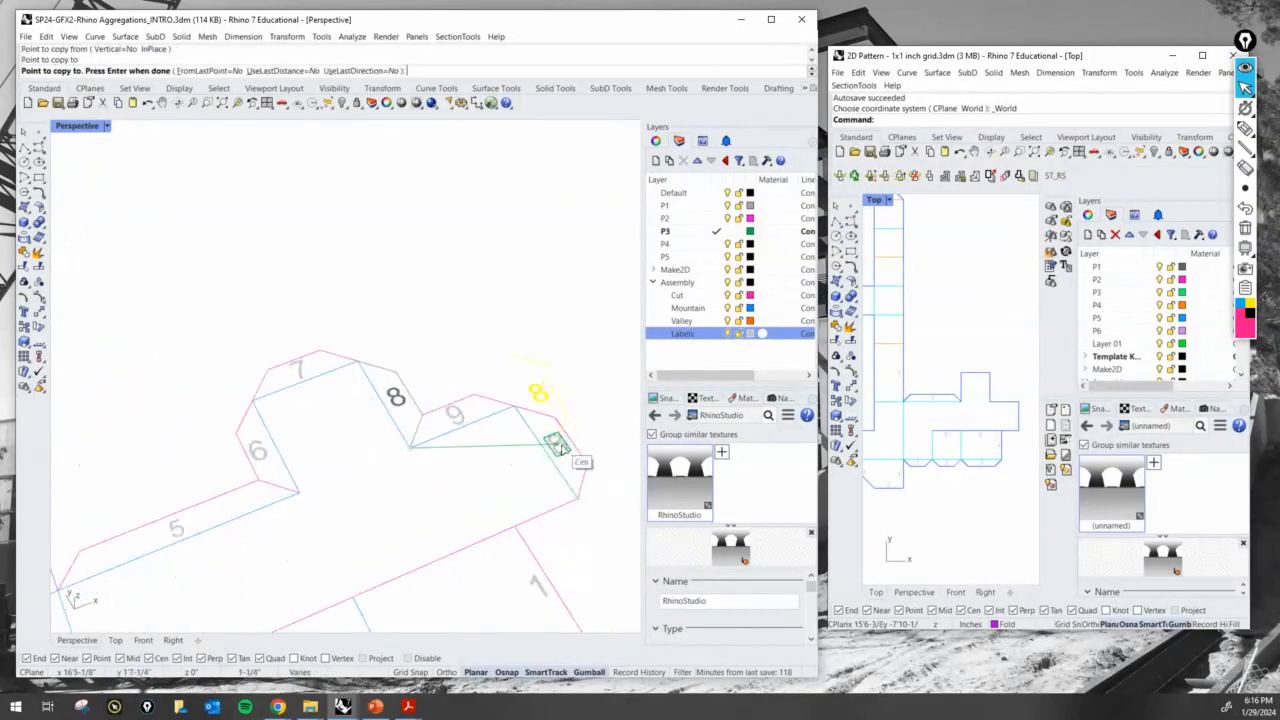
key("Return")
- Change the copied tab's label to 10 and move the label inside the tab outline
double_click(558, 446)
type("10")
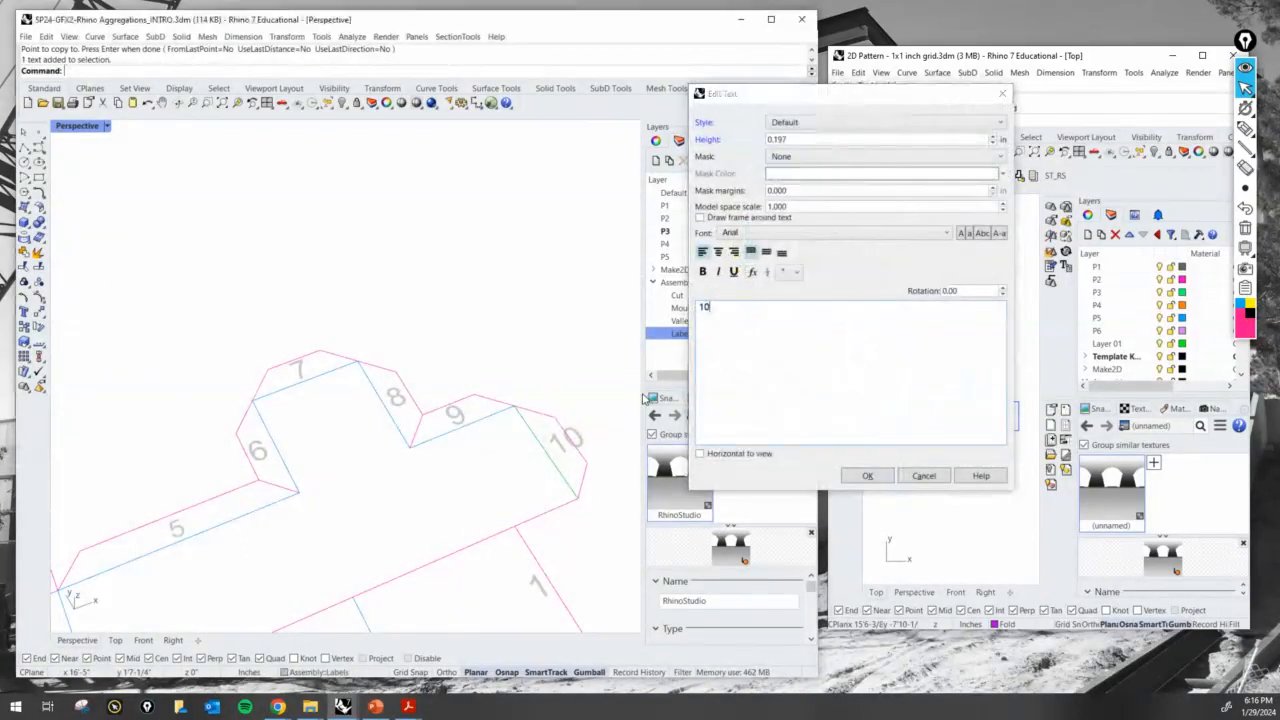
left_click(867, 475)
scroll(594, 453, "up", 3)
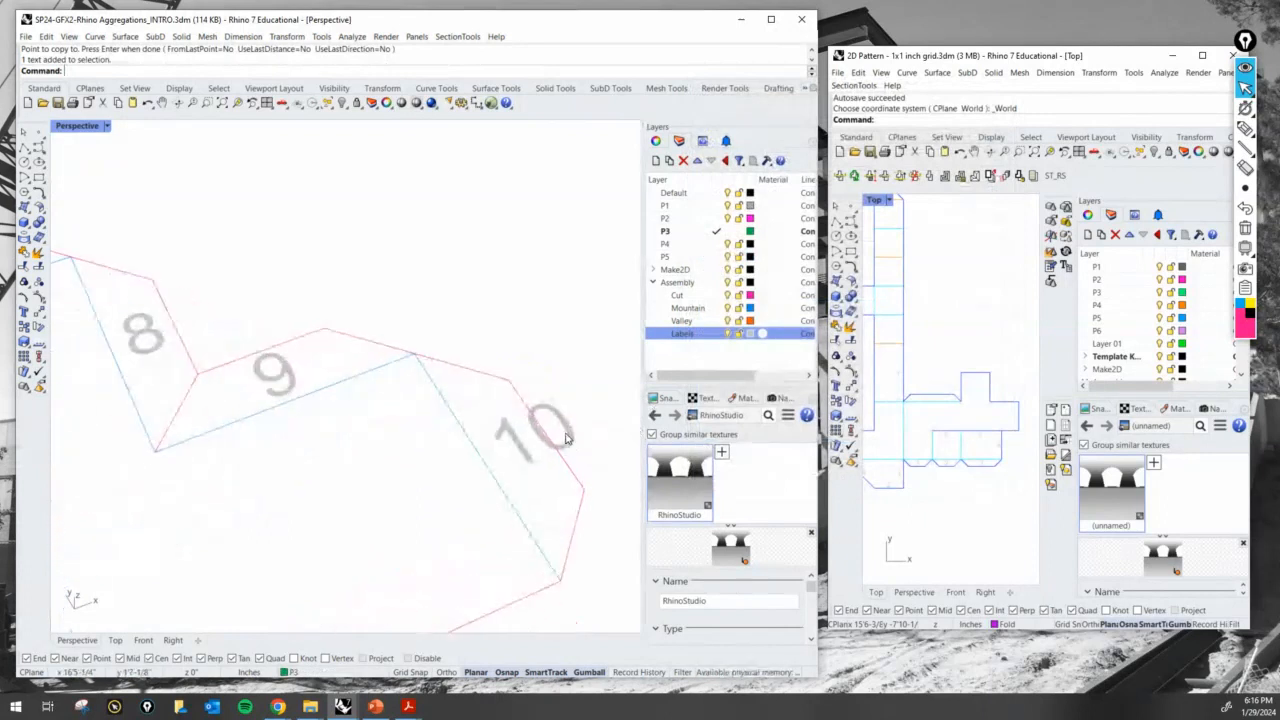
left_click(566, 440)
left_click_drag(550, 456, 517, 420)
- Copy the 10 label to the strip's end square beyond the 9 label
type("Copy")
key("Return")
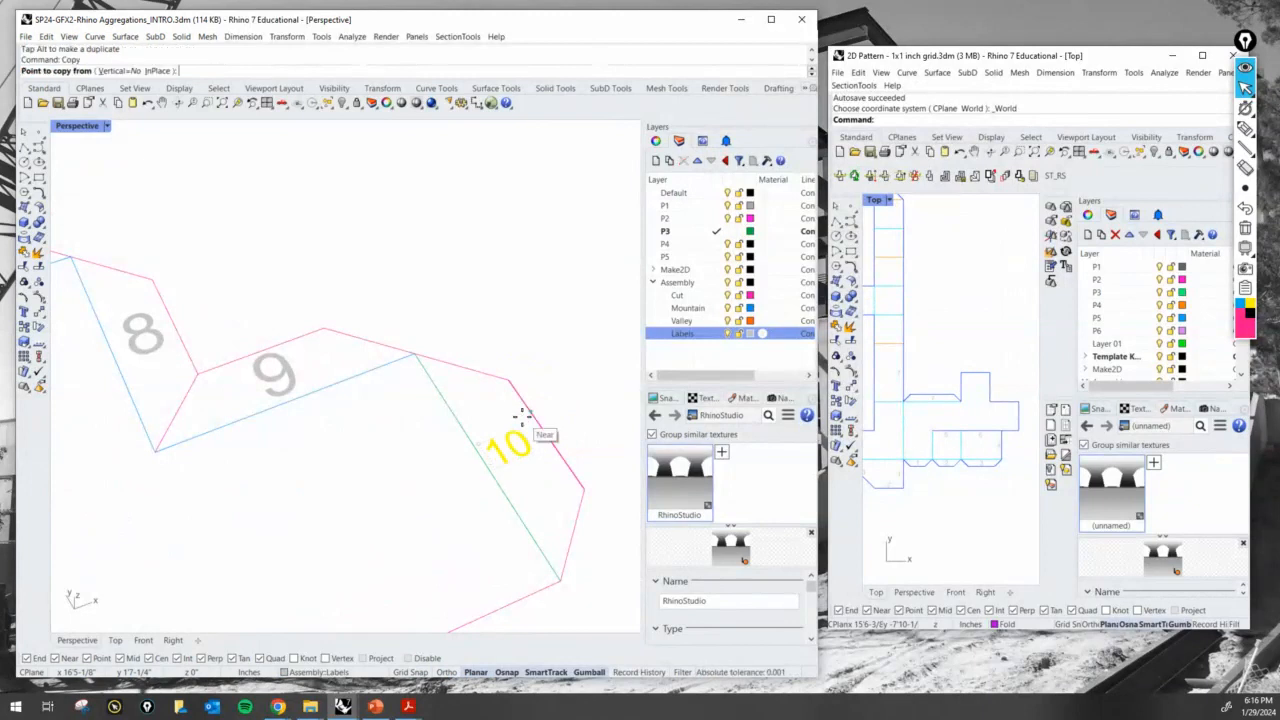
left_click(534, 477)
scroll(550, 440, "down", 10)
scroll(423, 343, "up", 10)
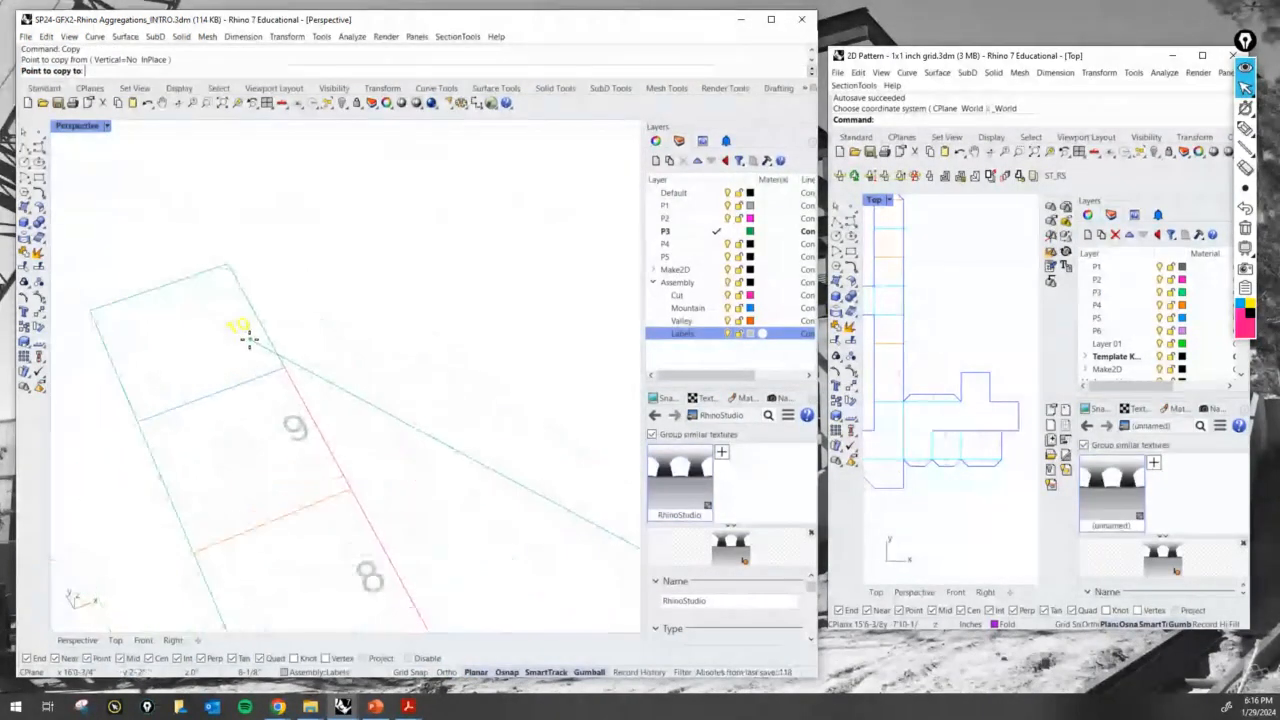
left_click(249, 339)
scroll(250, 330, "down", 5)
scroll(252, 319, "down", 6)
key("Return")
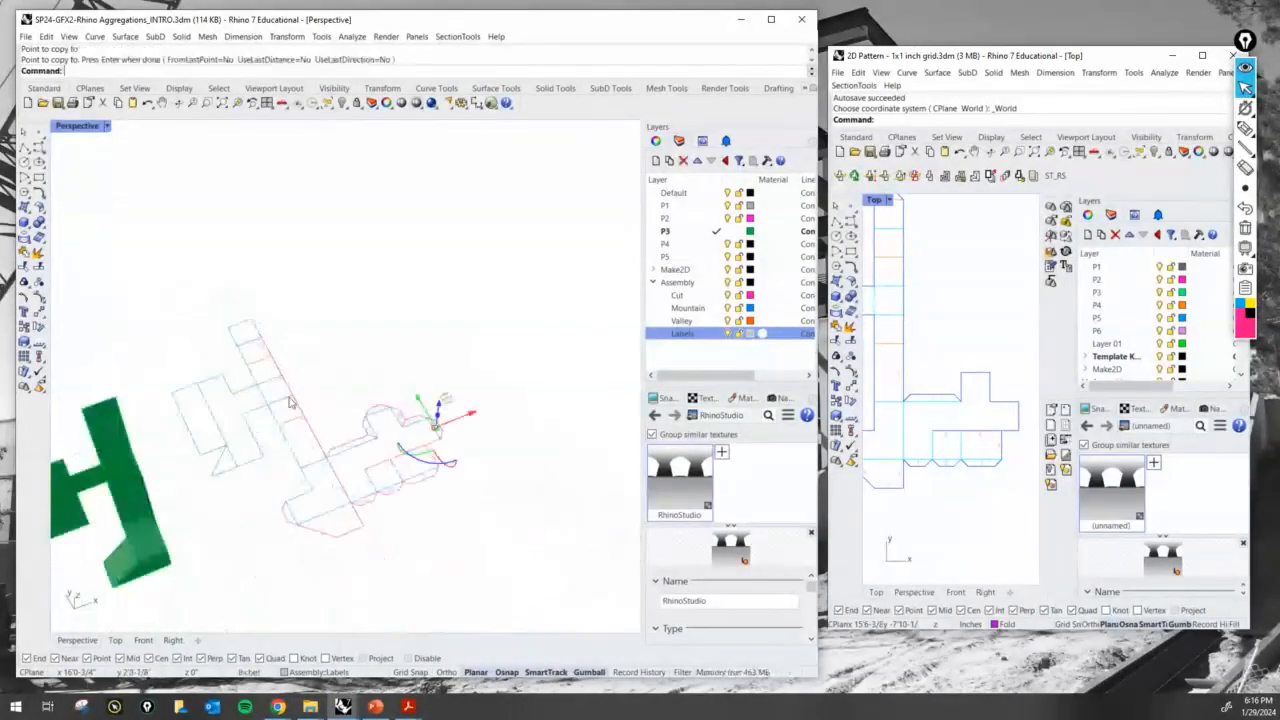
scroll(460, 418, "up", 6)
scroll(343, 390, "up", 5)
key("Escape")
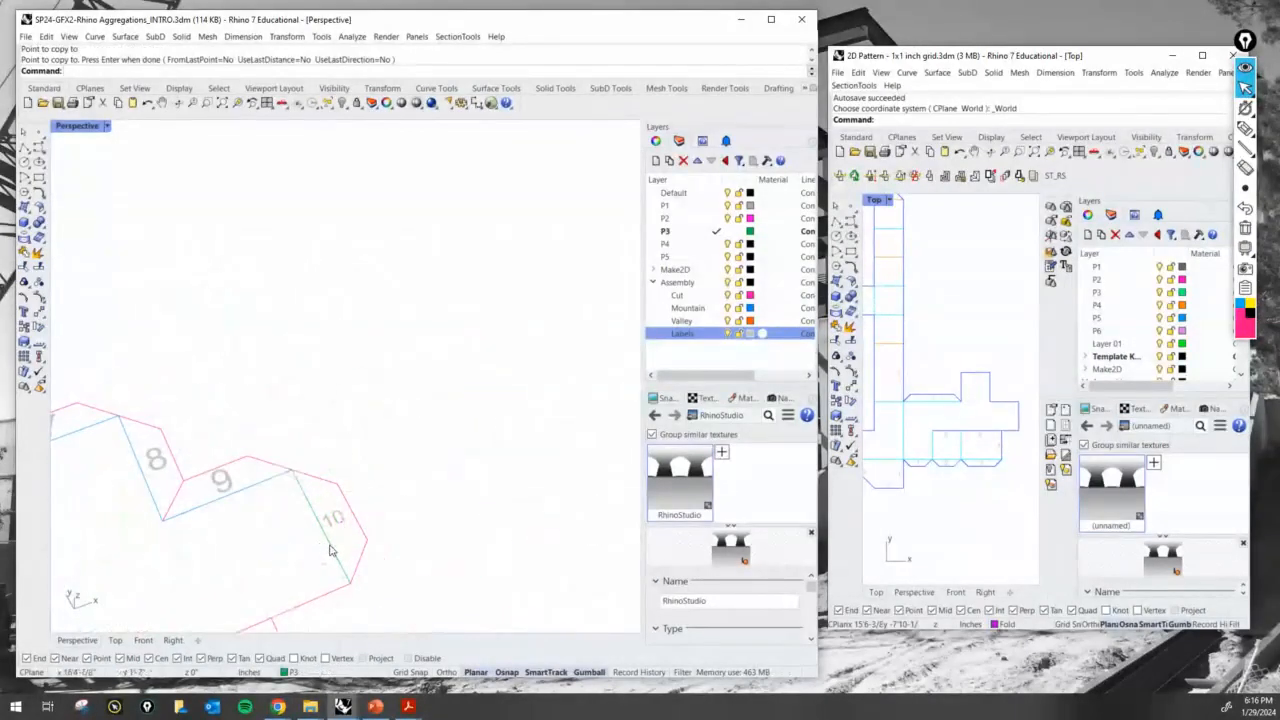
- Assign the panel's fold edge beneath glue tab 10 to the Mountain layer
left_click(330, 546)
right_click_drag(369, 492, 459, 374, "shift")
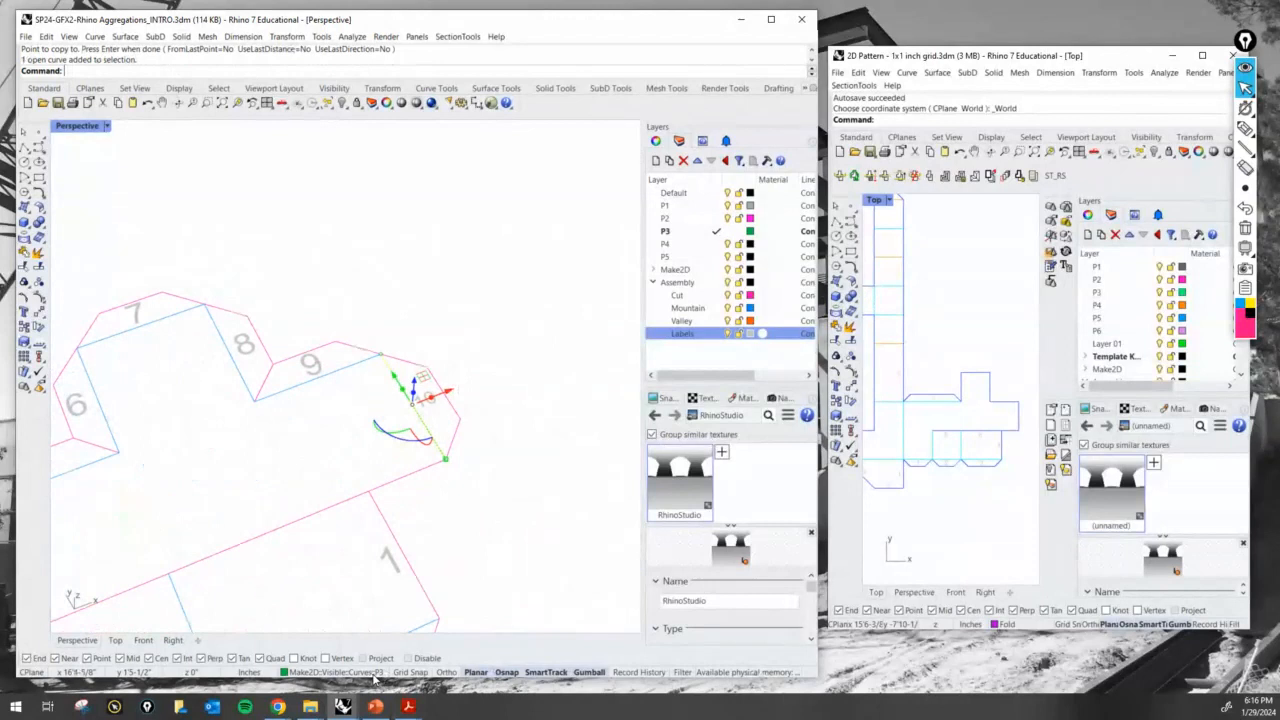
left_click(305, 672)
left_click(300, 640)
scroll(516, 526, "down", 9)
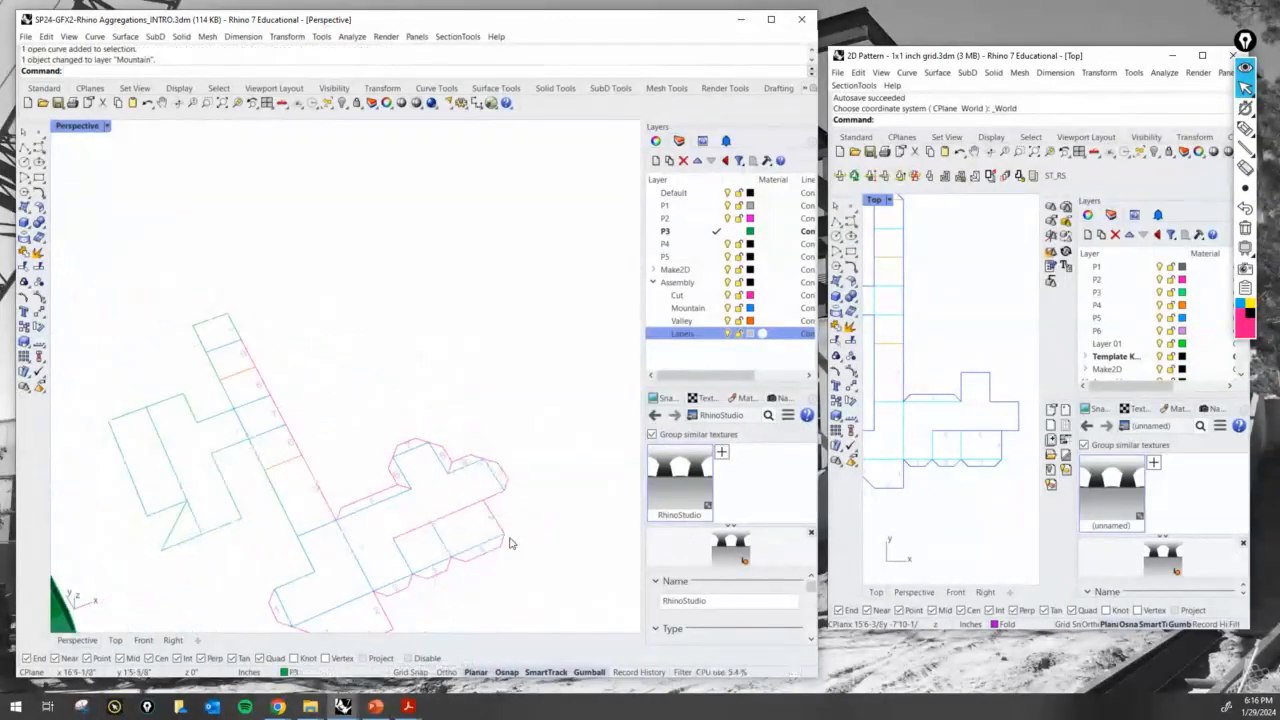
- Assign the outer edge of the strip's end square beside the 10 label to the Cut layer
right_click_drag(511, 543, 526, 477, "shift")
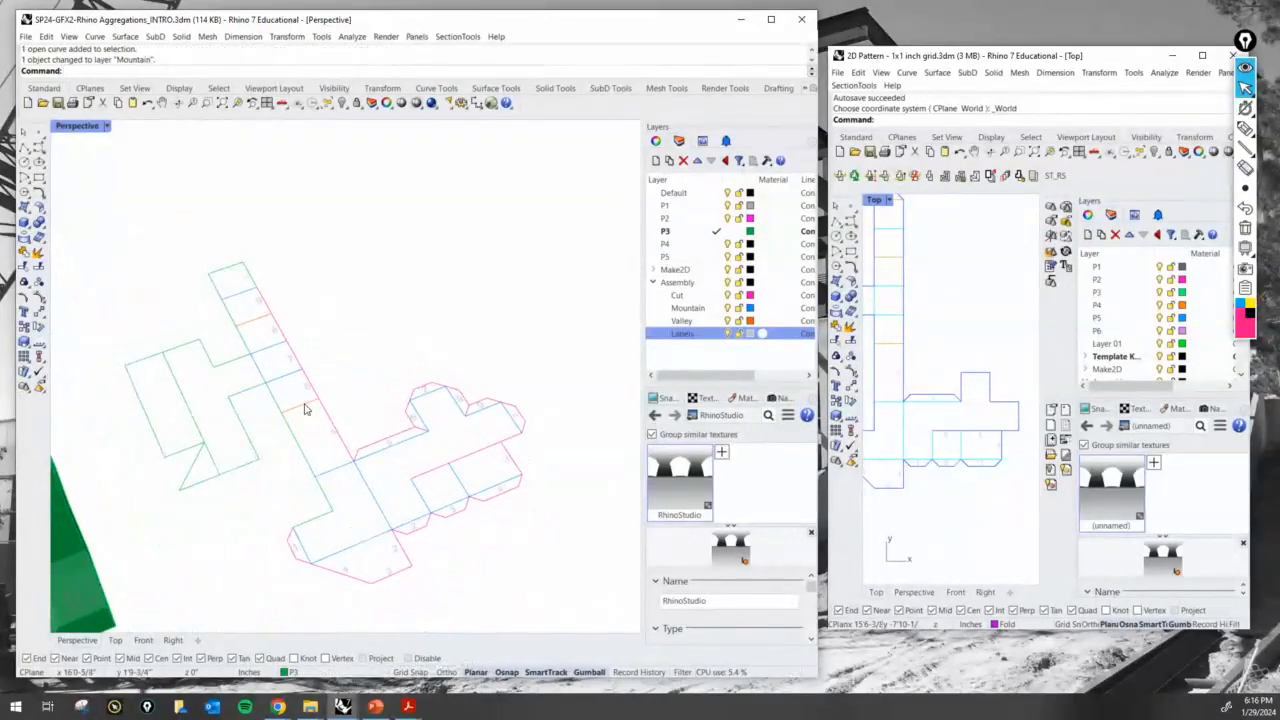
scroll(249, 272, "up", 5)
left_click(245, 312)
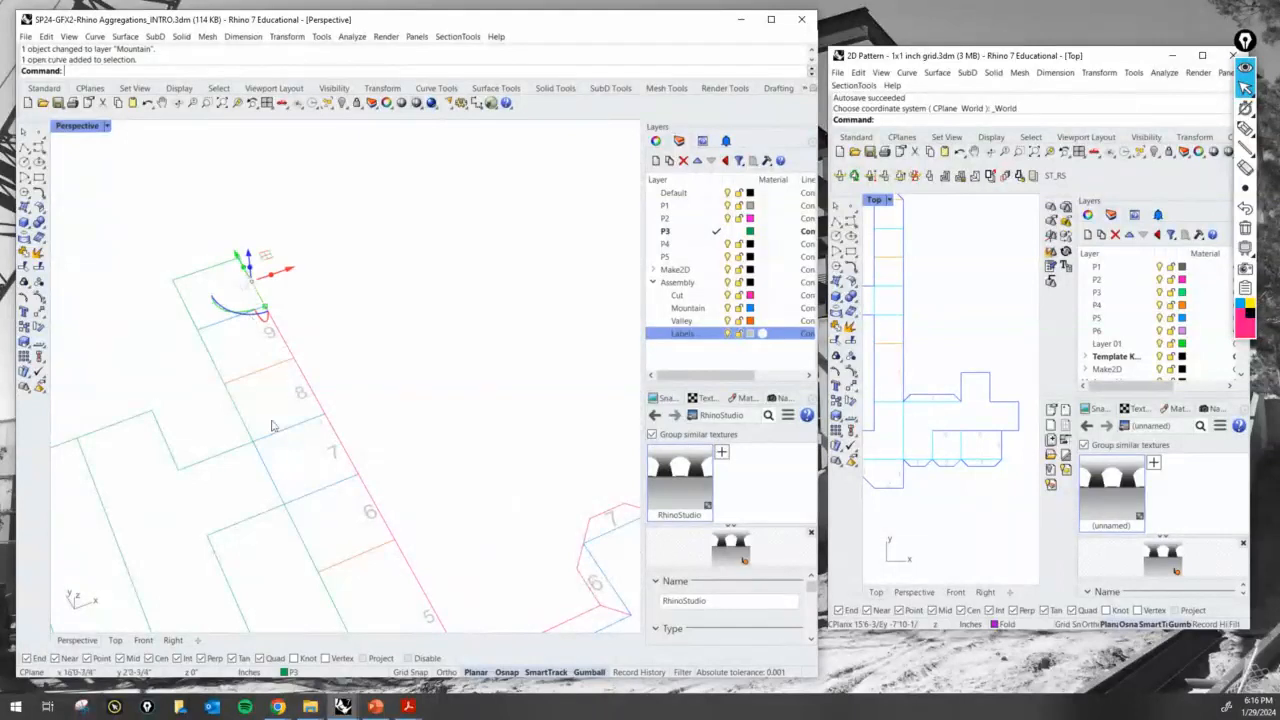
left_click(302, 671)
left_click(315, 632)
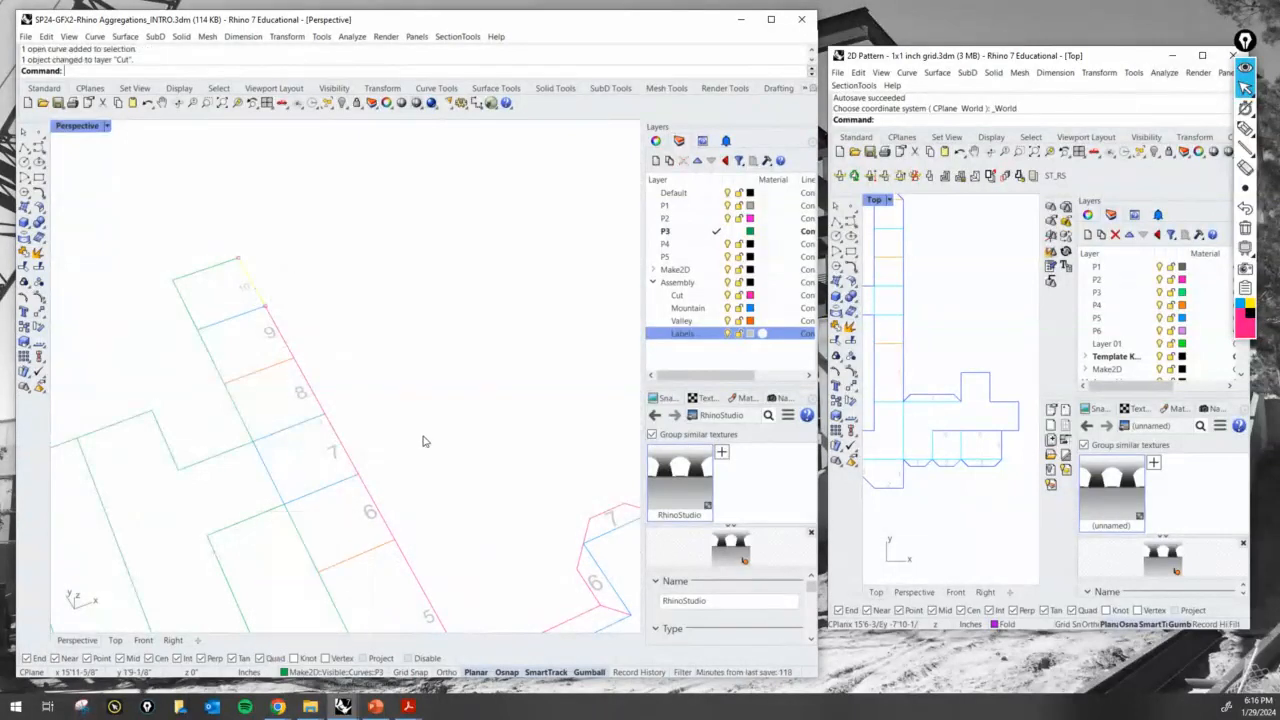
- Rotate the 3D model's upper strip, connector and attached side surfaces with Rotate3D about the strip's lower fold edge until they lie horizontal
scroll(409, 404, "down", 3)
scroll(411, 404, "down", 5)
right_click_drag(443, 480, 360, 449)
scroll(322, 455, "up", 3)
left_click(364, 413)
left_click(313, 426)
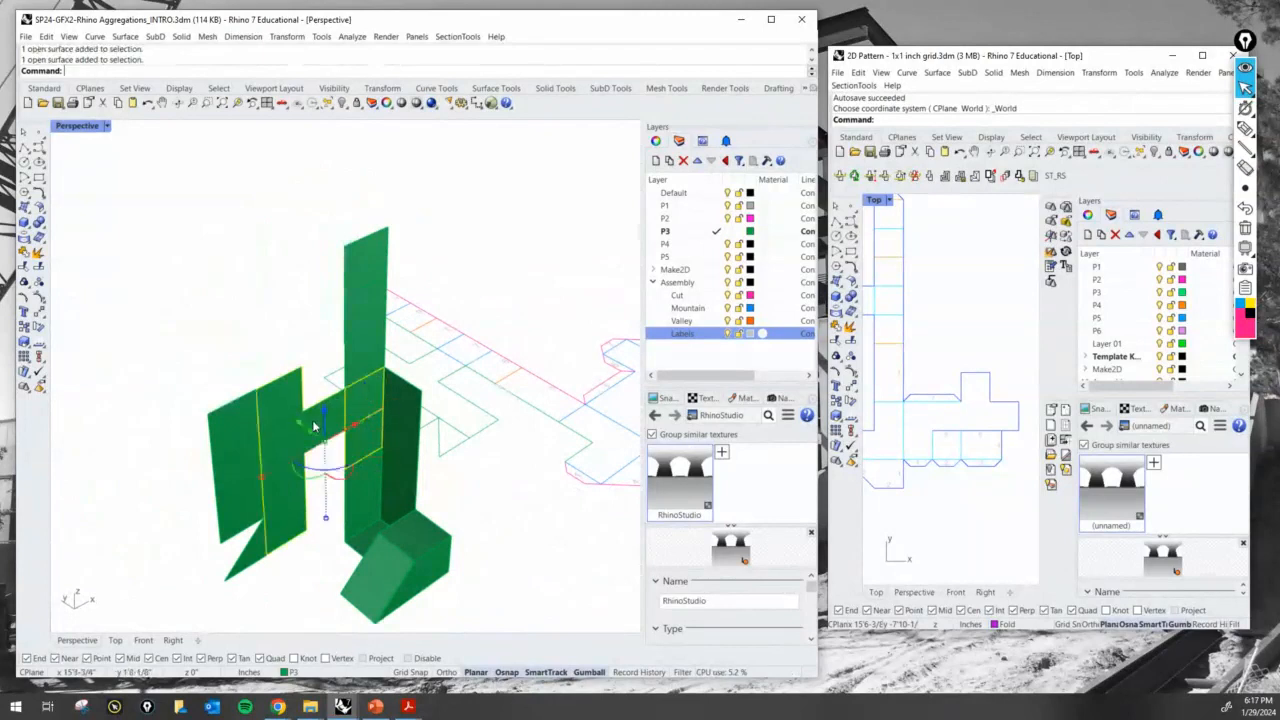
left_click(234, 447, "shift")
left_click(366, 257, "shift")
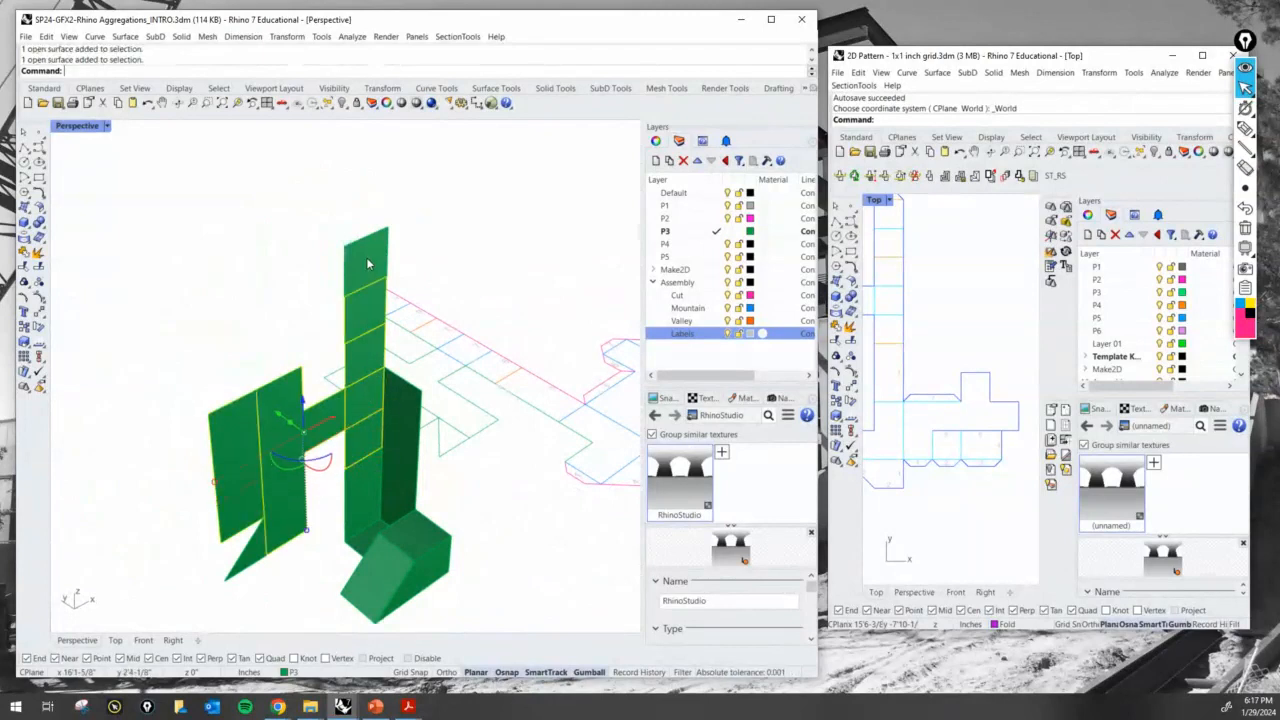
left_click(259, 540, "shift")
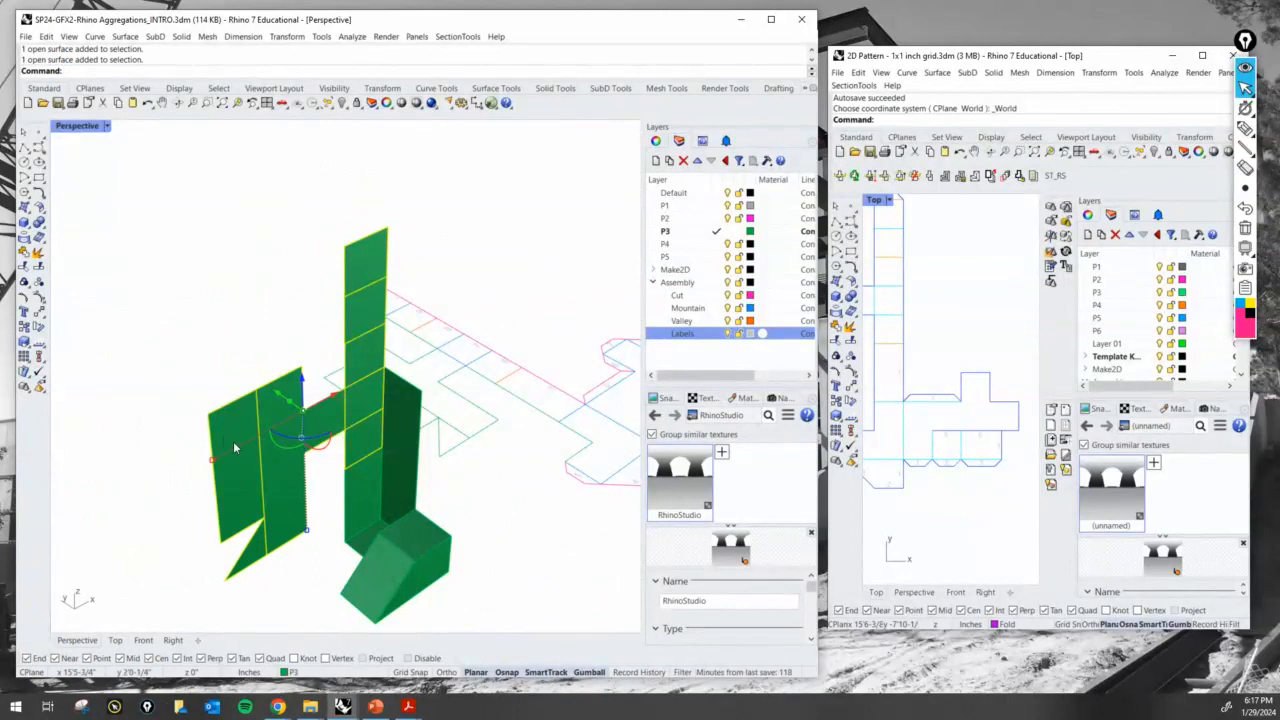
left_click(326, 425, "ctrl")
left_click(326, 425, "shift")
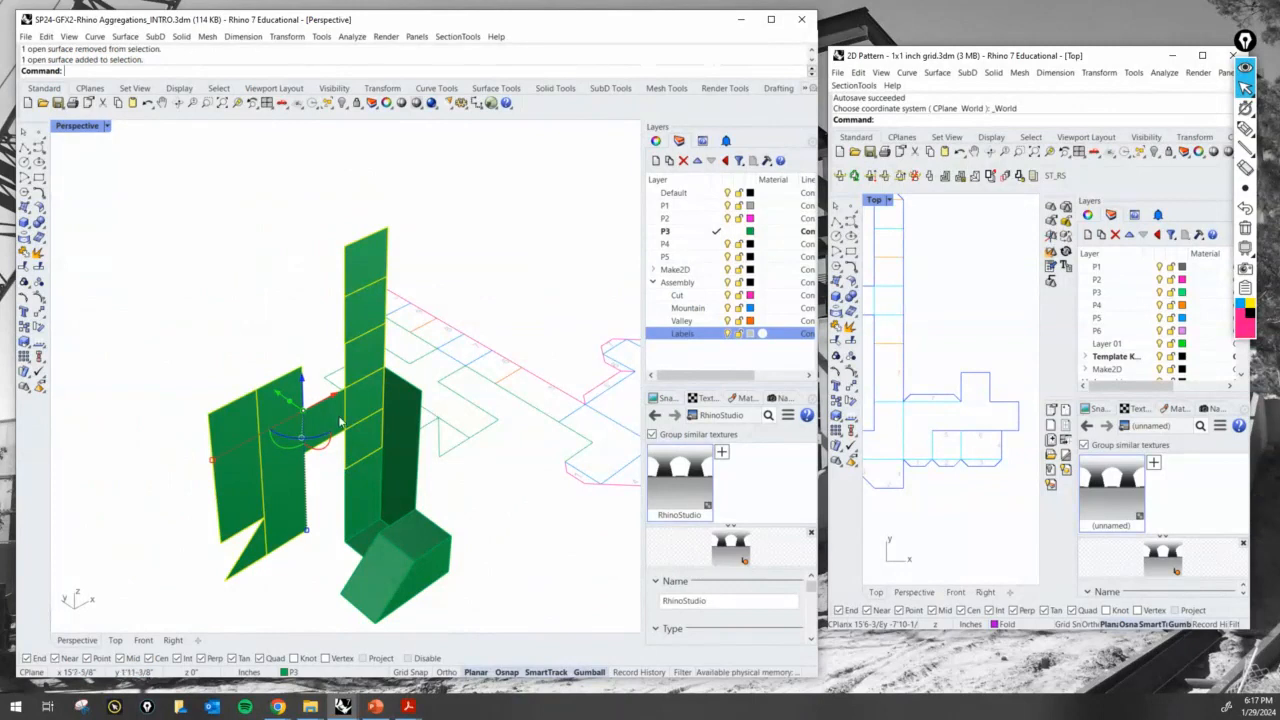
type("rotate3d")
key("Return")
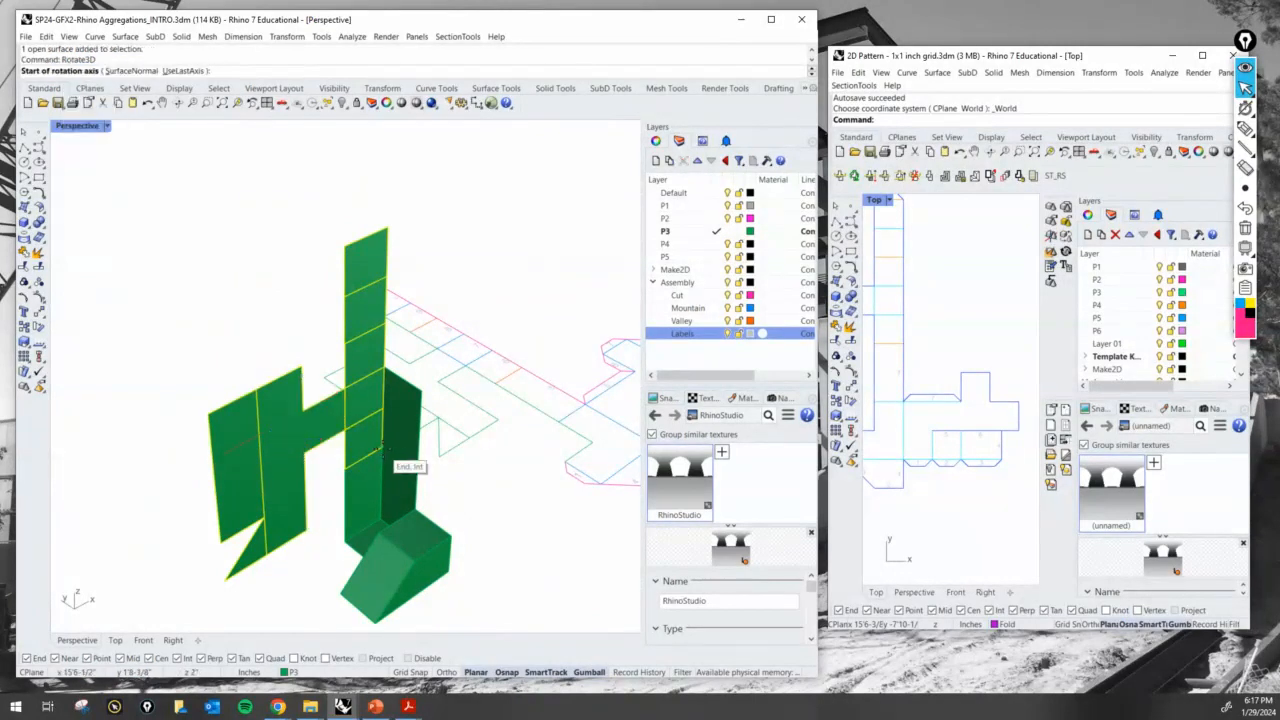
left_click(381, 452)
left_click(346, 468)
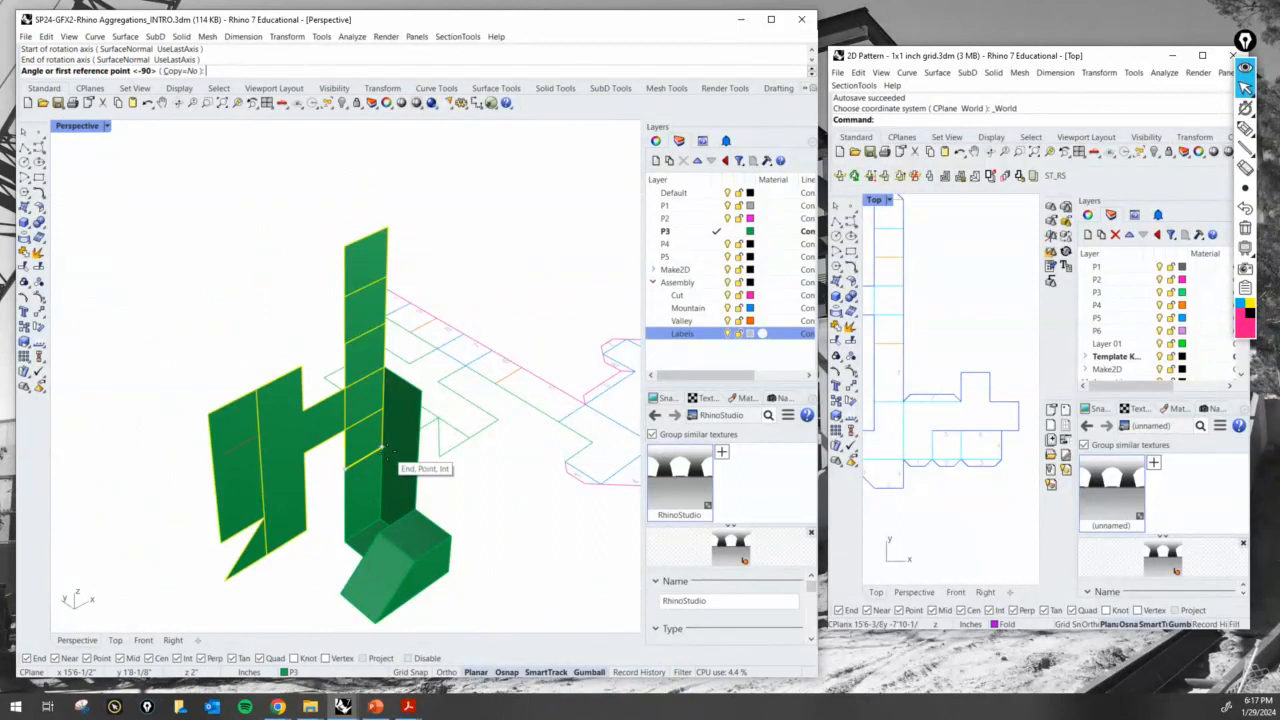
left_click(383, 448)
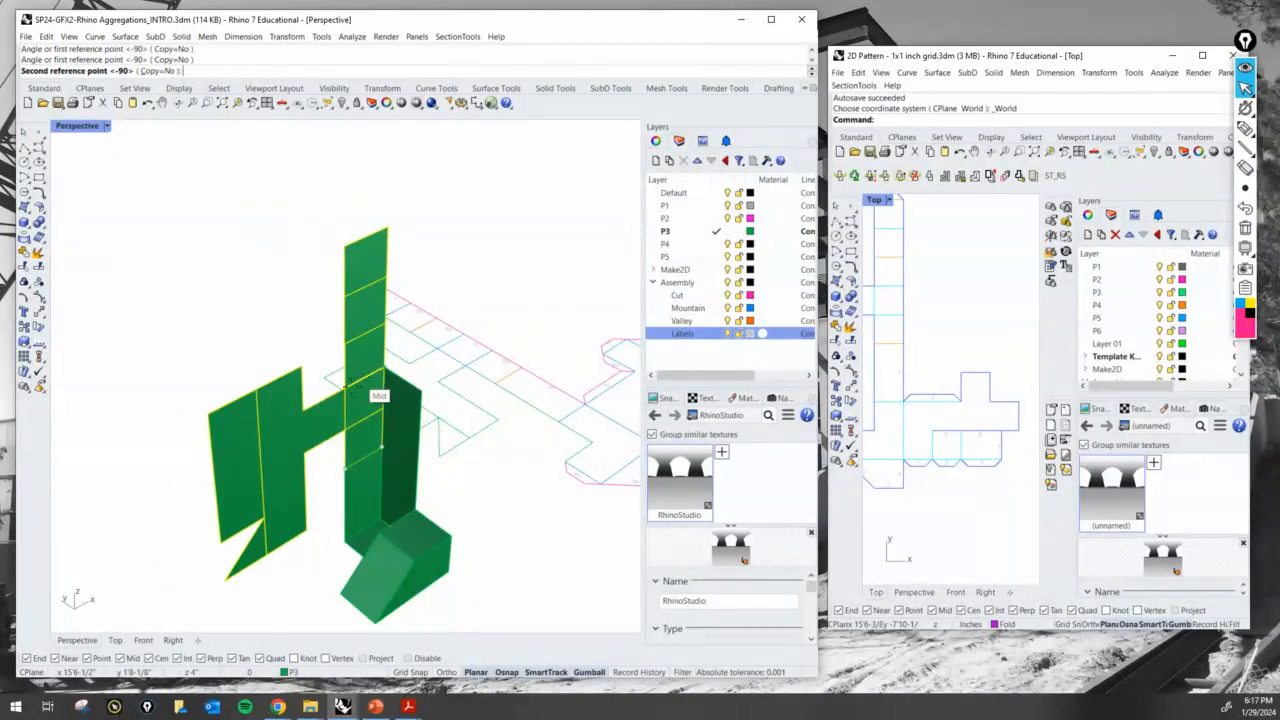
left_click(372, 438)
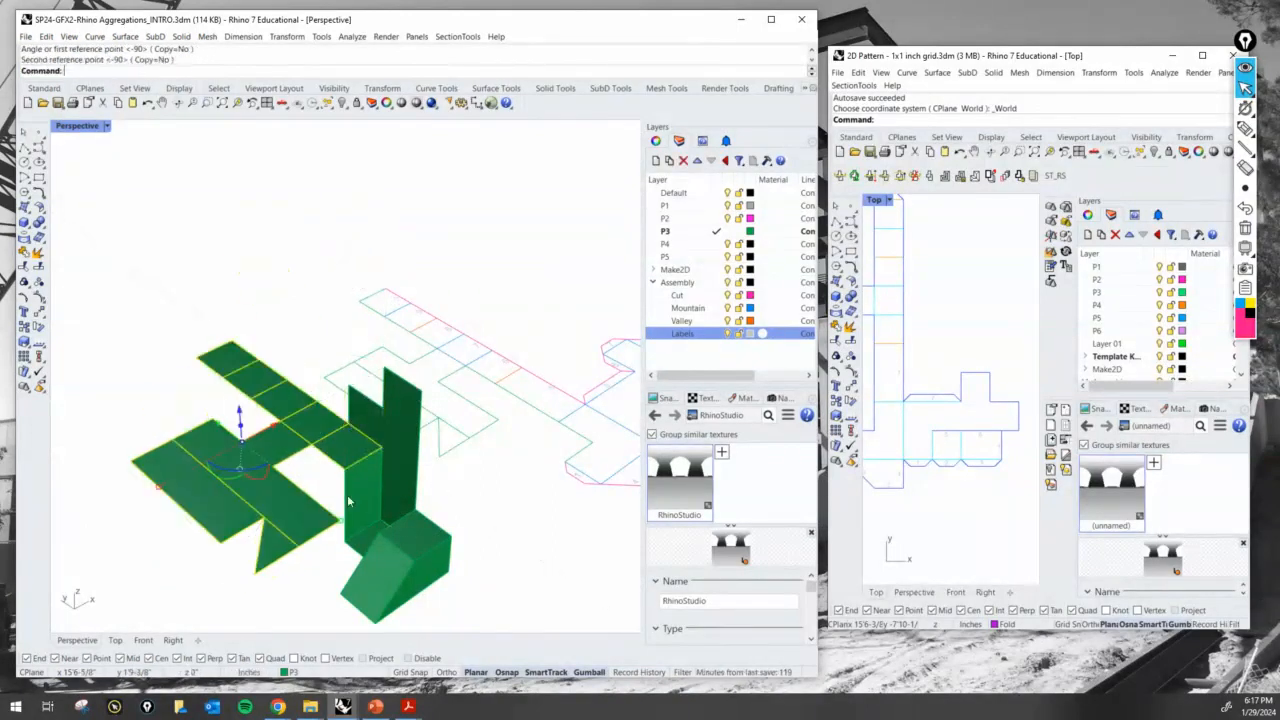
right_click_drag(380, 564, 278, 545)
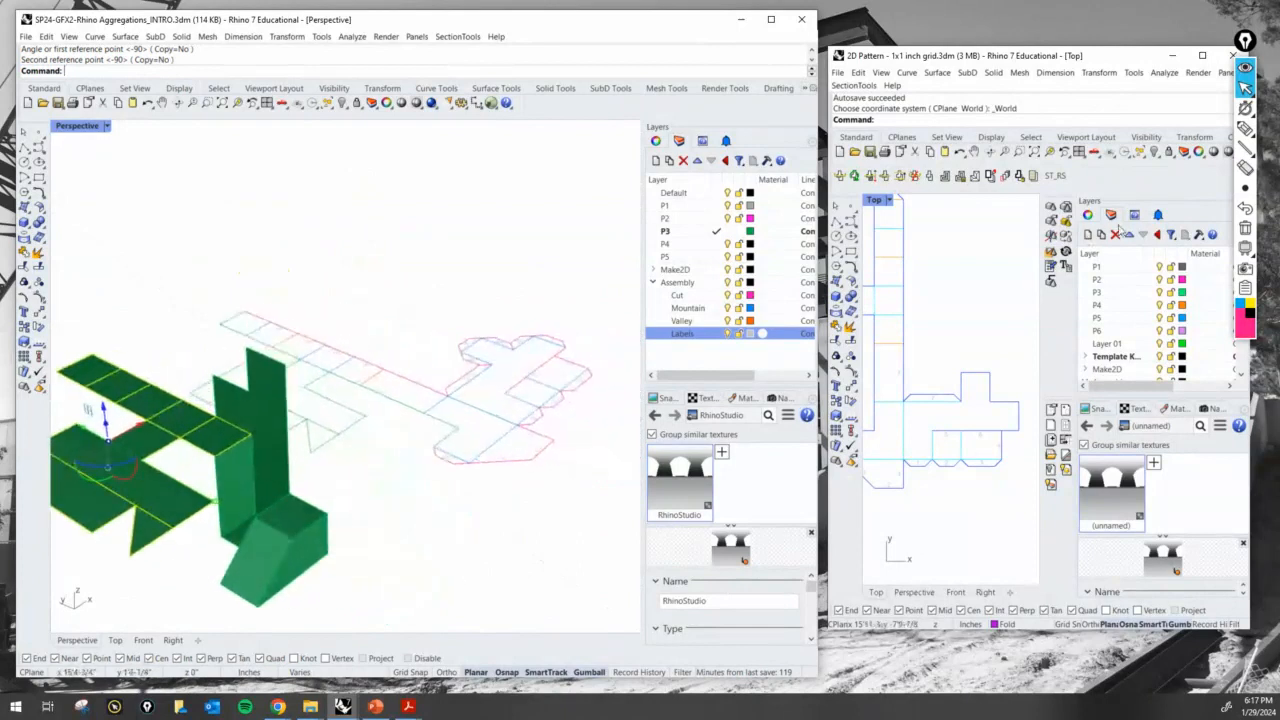
- Mark the matching fold edges on the 3D strip and flat pattern with the pen, linking one pair with an arrow
left_click(1245, 129)
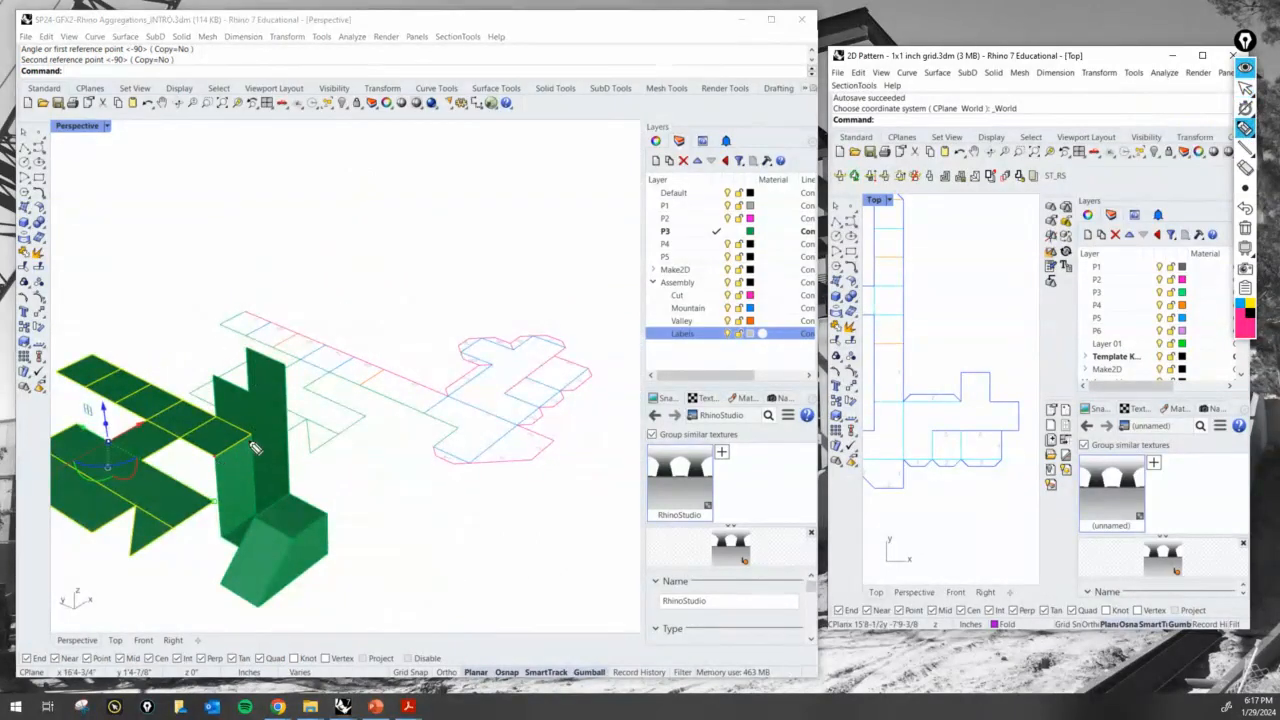
left_click_drag(255, 443, 336, 381)
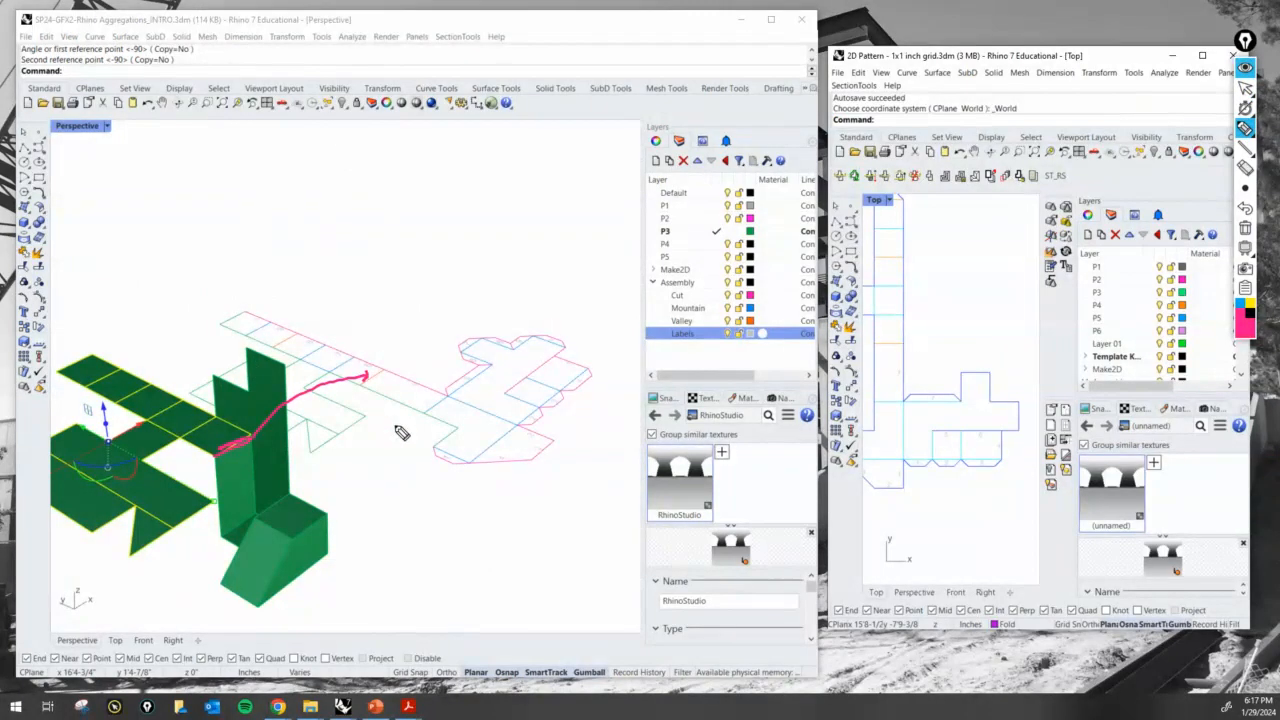
left_click_drag(360, 366, 338, 372)
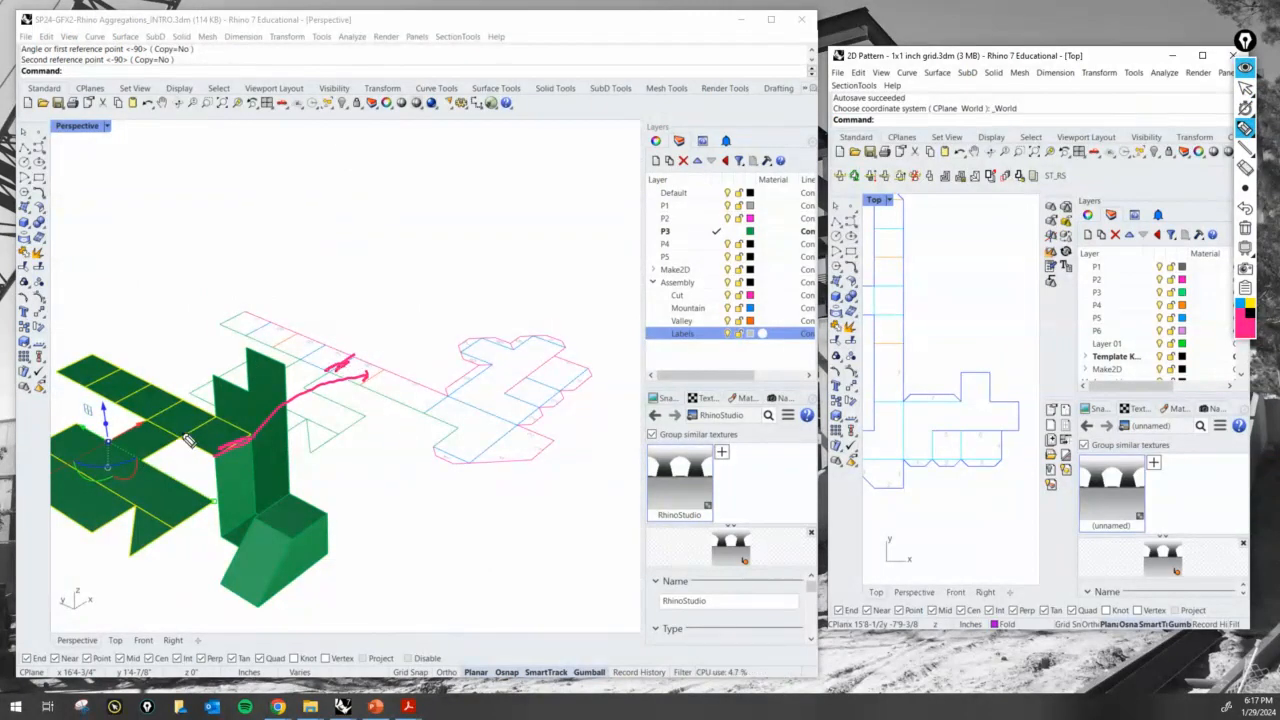
left_click(1245, 87)
- Exclude the strip square nearest the folded body and rotate the other selected surfaces upright with Rotate3D about the shared fold edge
left_click(222, 440, "ctrl")
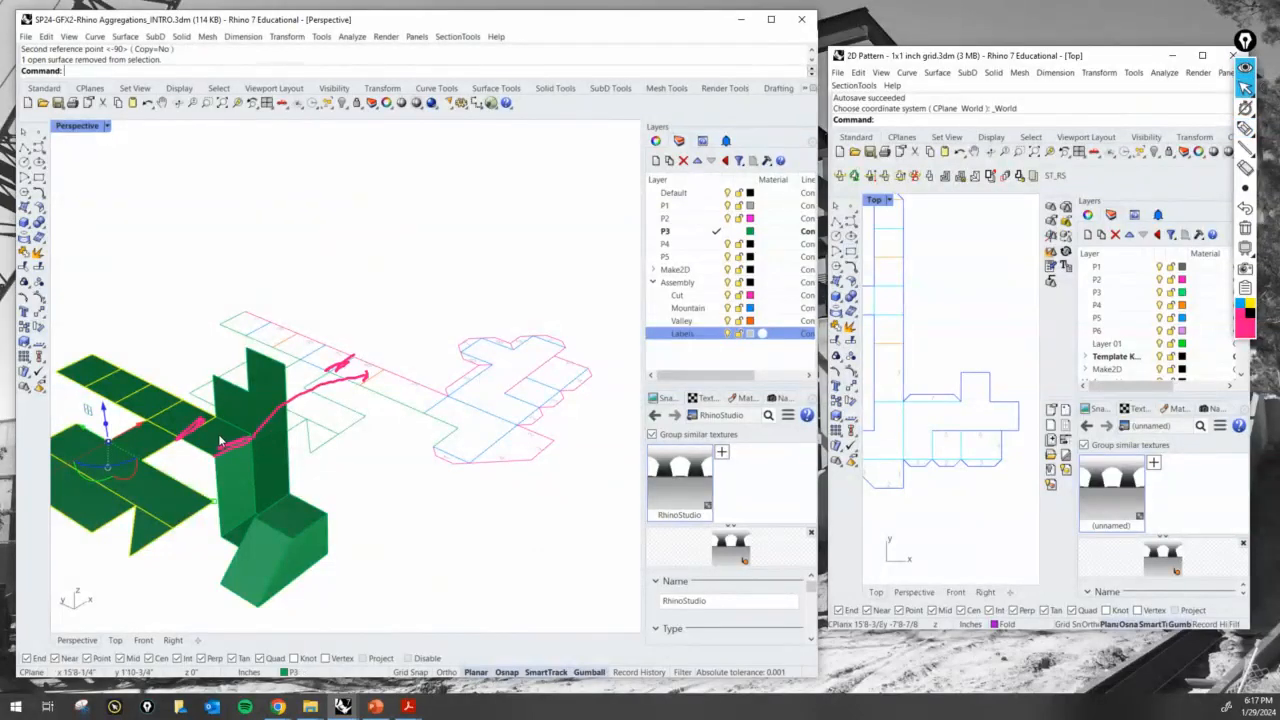
right_click_drag(222, 434, 229, 429, "shift")
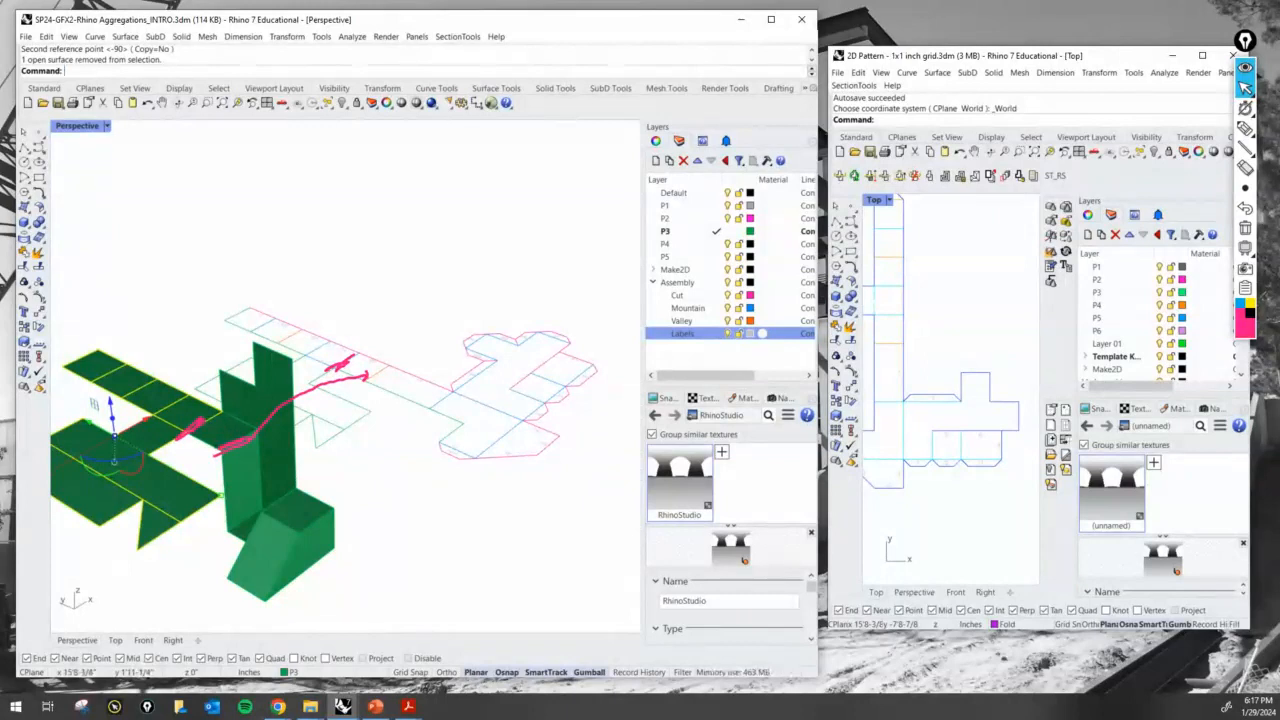
type("rotate3d")
key("Return")
left_click(225, 406)
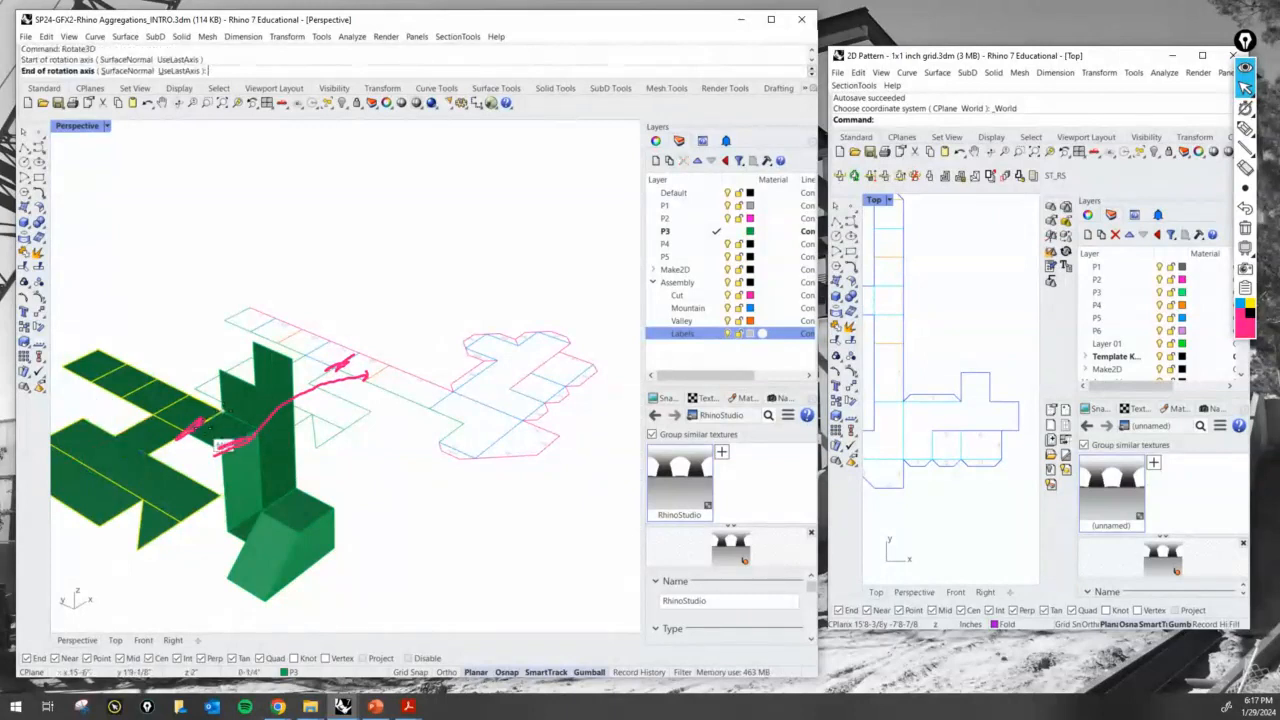
left_click(190, 418)
left_click(152, 380)
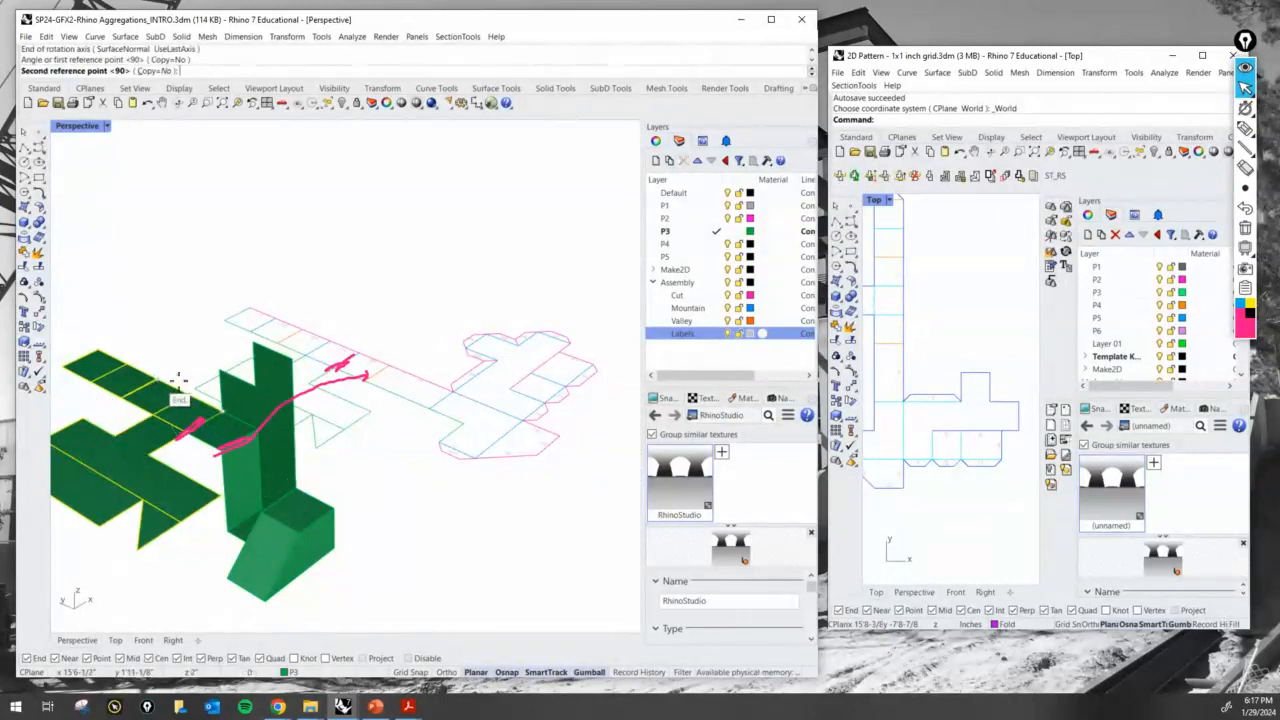
left_click(338, 432)
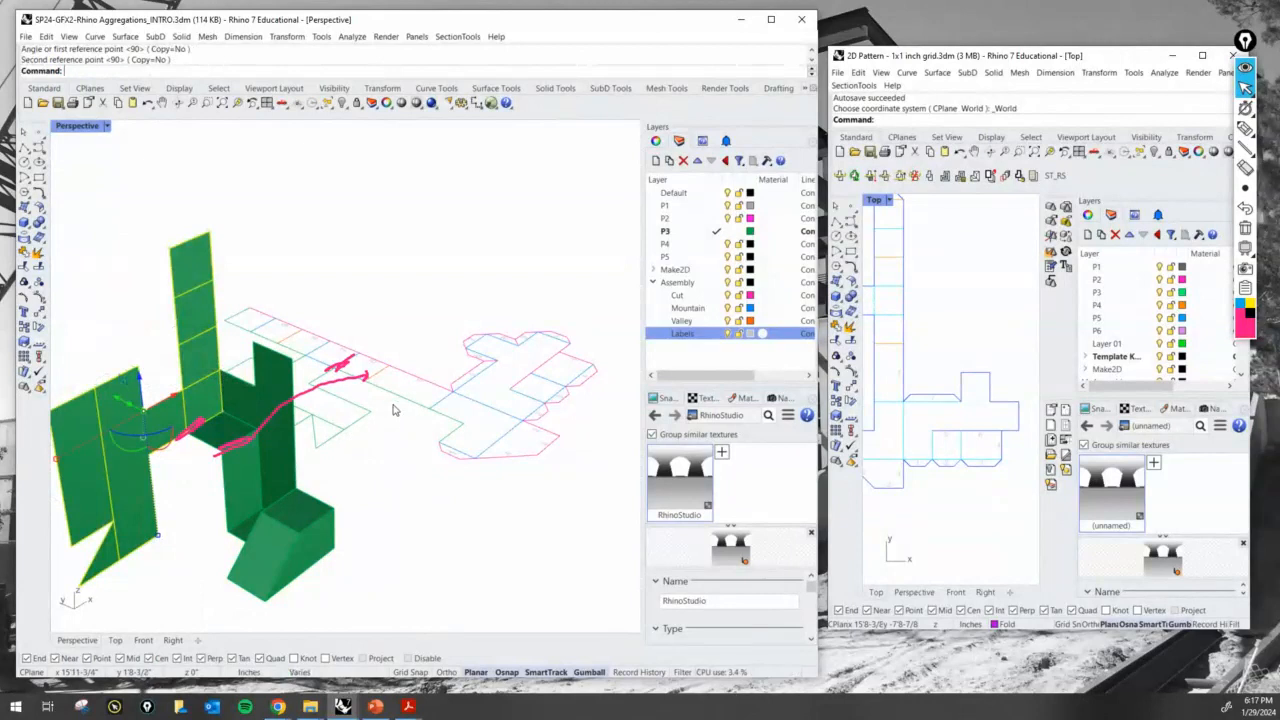
- Mark the upright strip's lowest square on model and pattern, and deselect the connector and side surfaces, flagging them with an arrow
left_click(1244, 130)
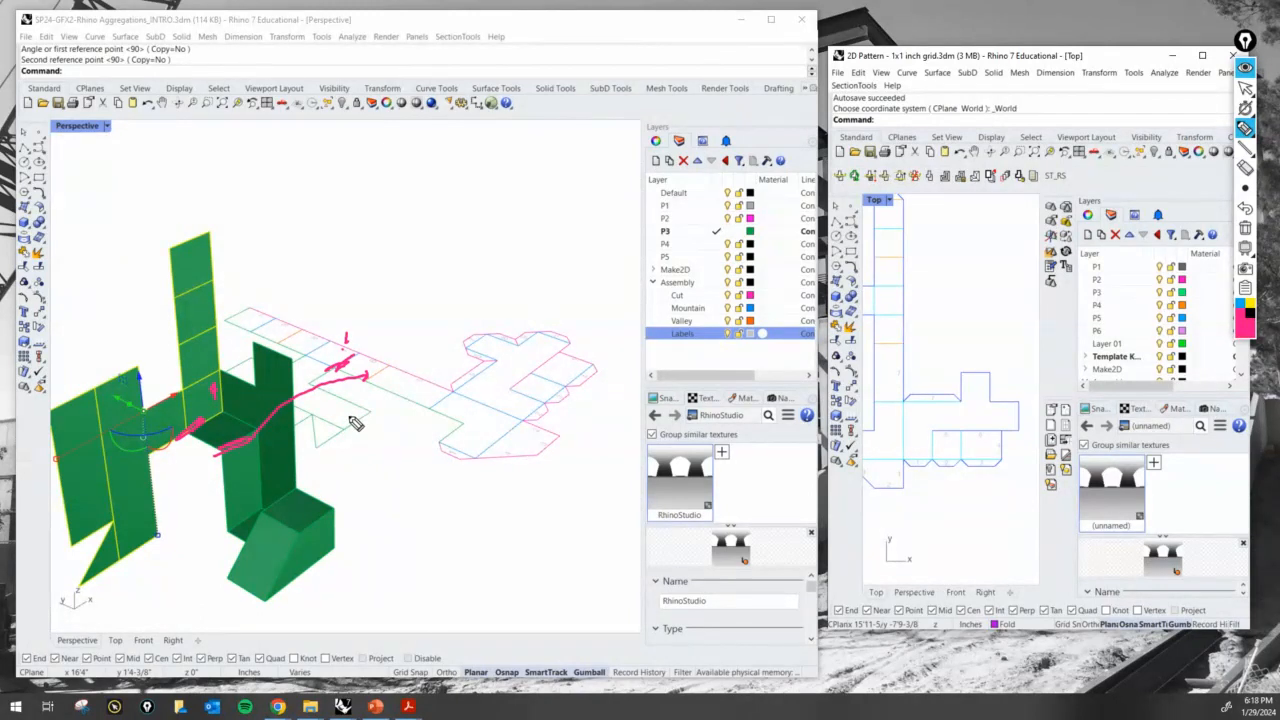
left_click(1246, 89)
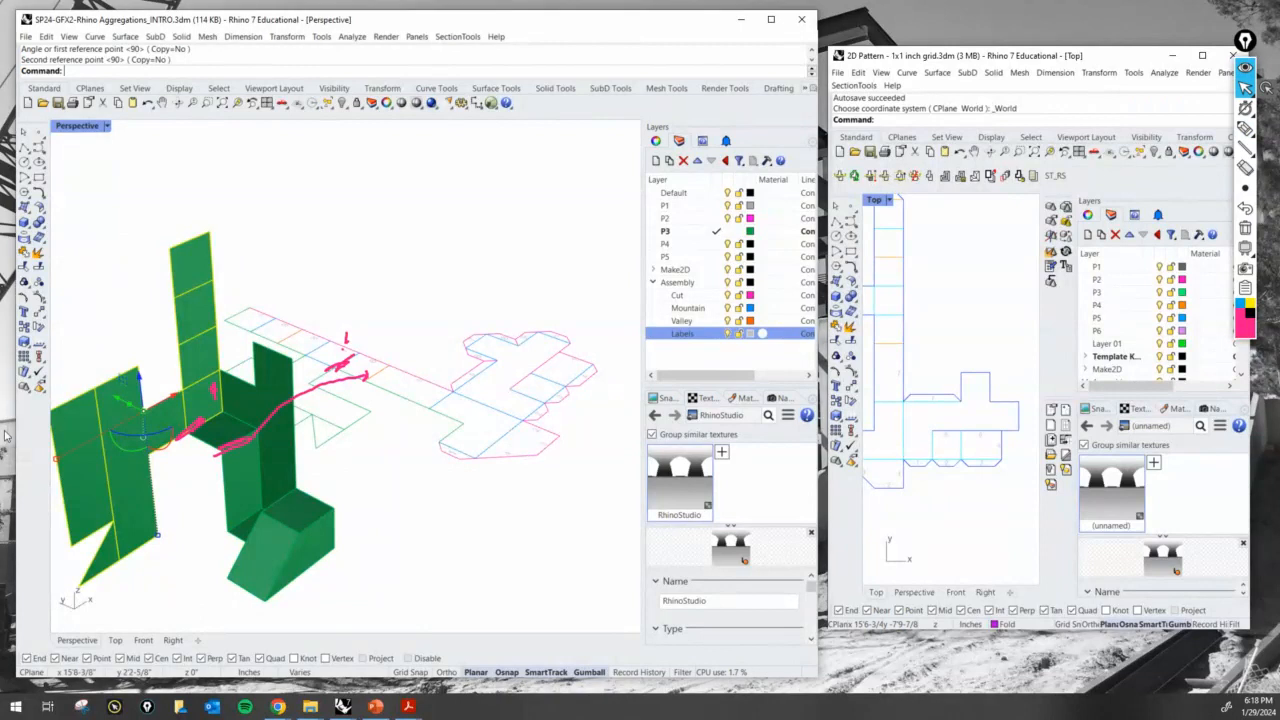
left_click(159, 424, "ctrl")
left_click(70, 457, "ctrl")
left_click(107, 567, "ctrl")
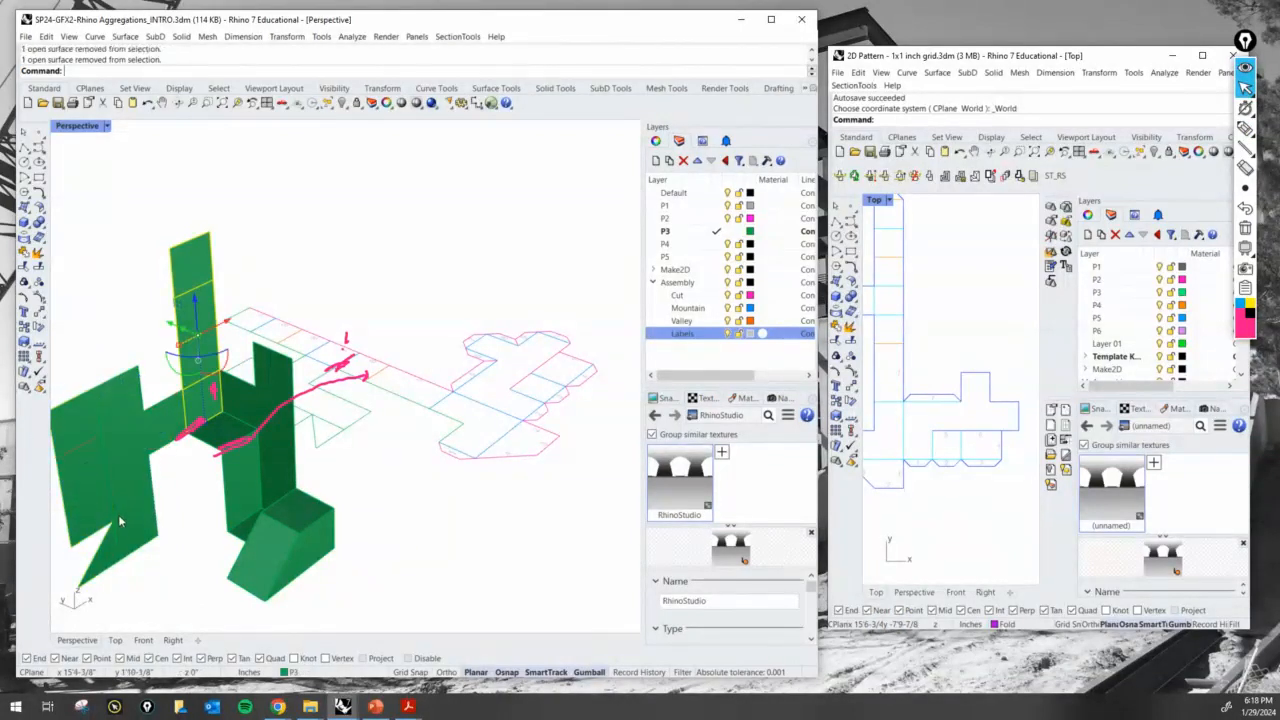
left_click(1245, 128)
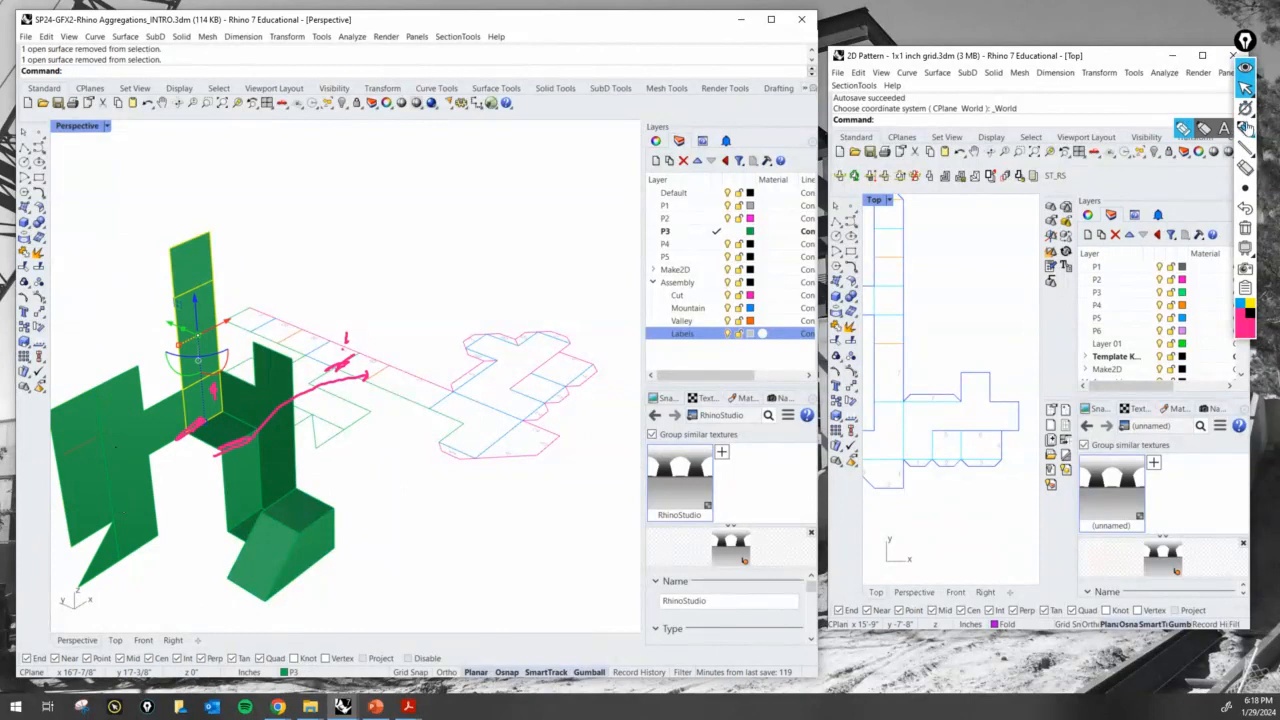
mouse_move(112, 306)
left_mouse_down()
mouse_move(116, 352)
mouse_move(125, 341)
left_mouse_up()
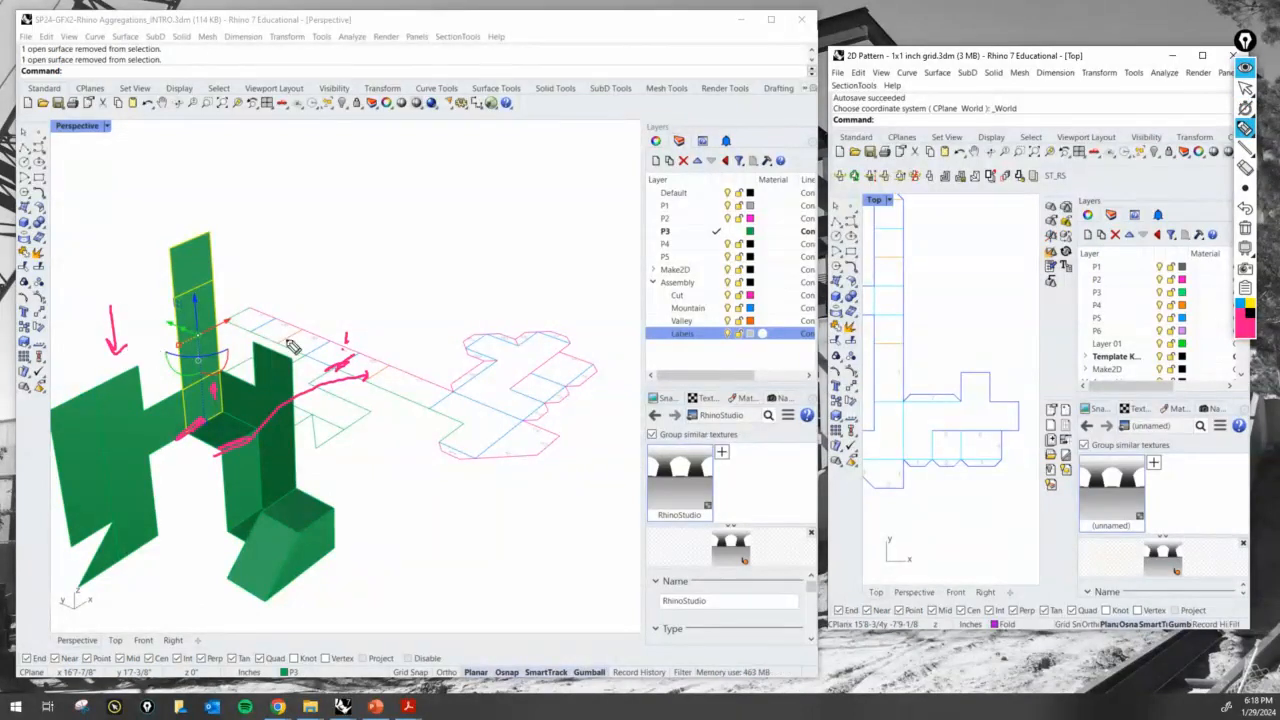
left_click(1245, 89)
- Try to rotate the whole upright strip with Rotate3D about the upper edge of its lowest square
left_click(150, 411)
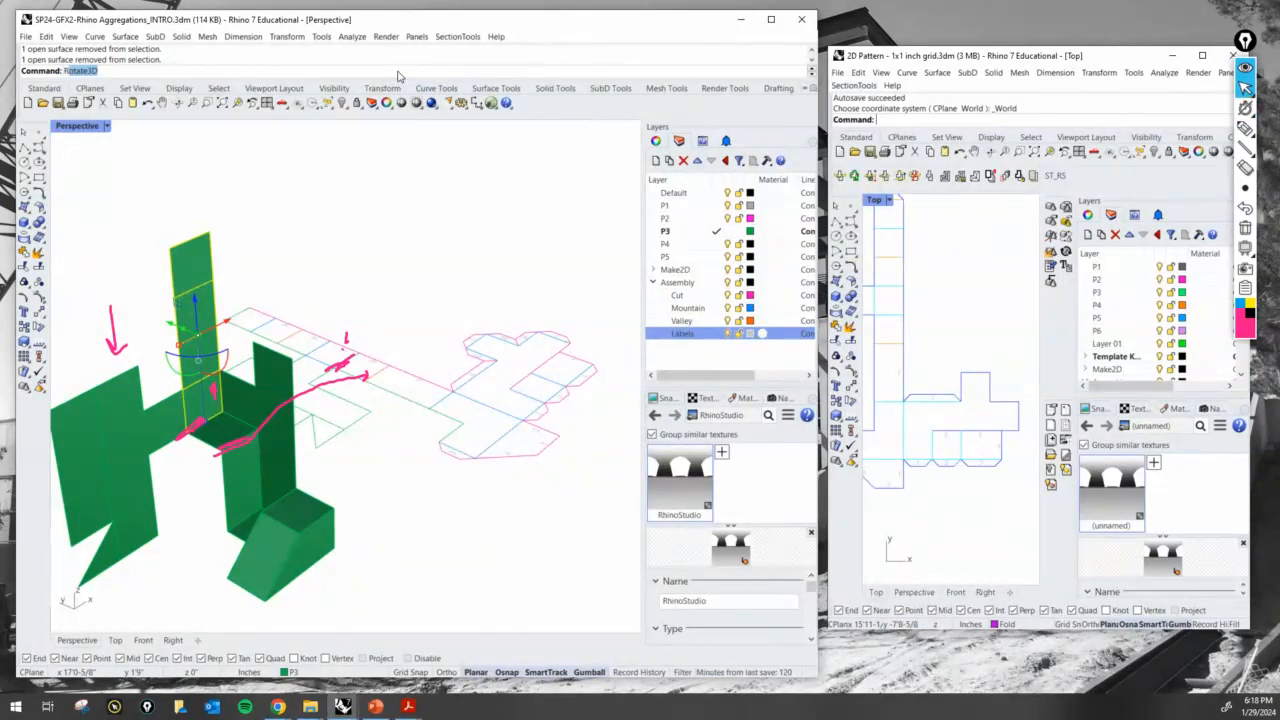
key("Return")
left_click(188, 422)
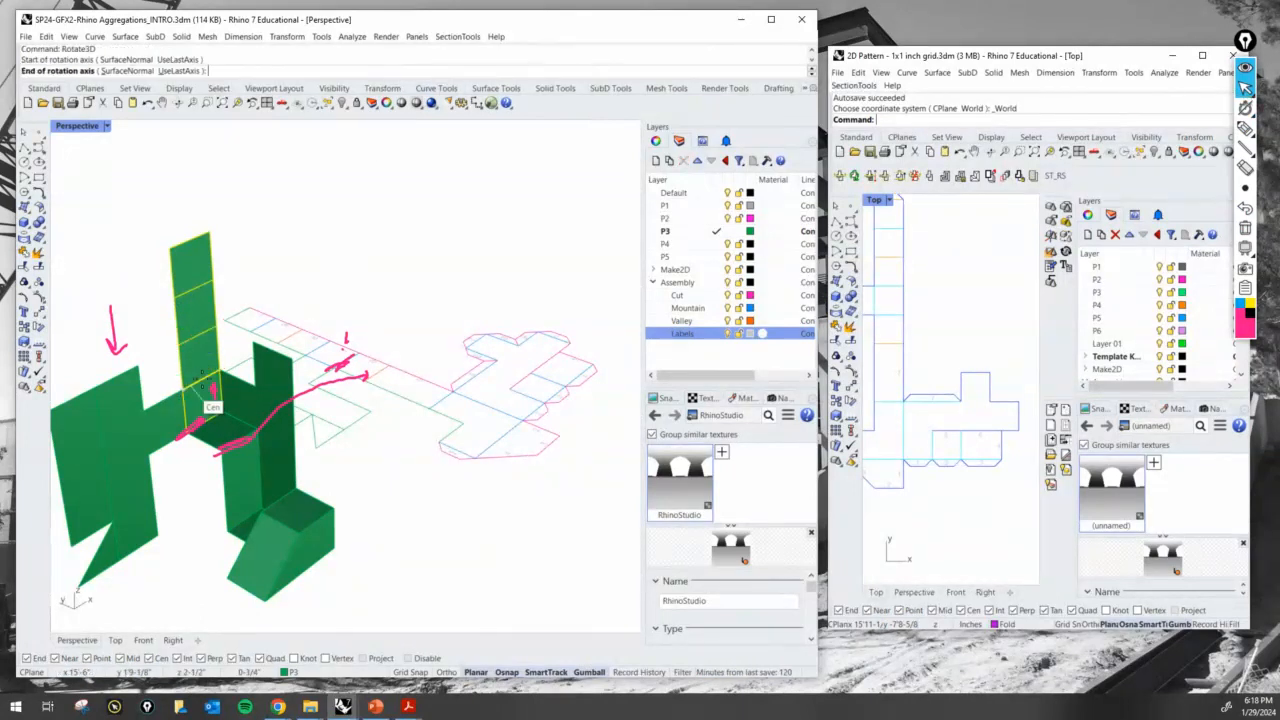
left_click(220, 370)
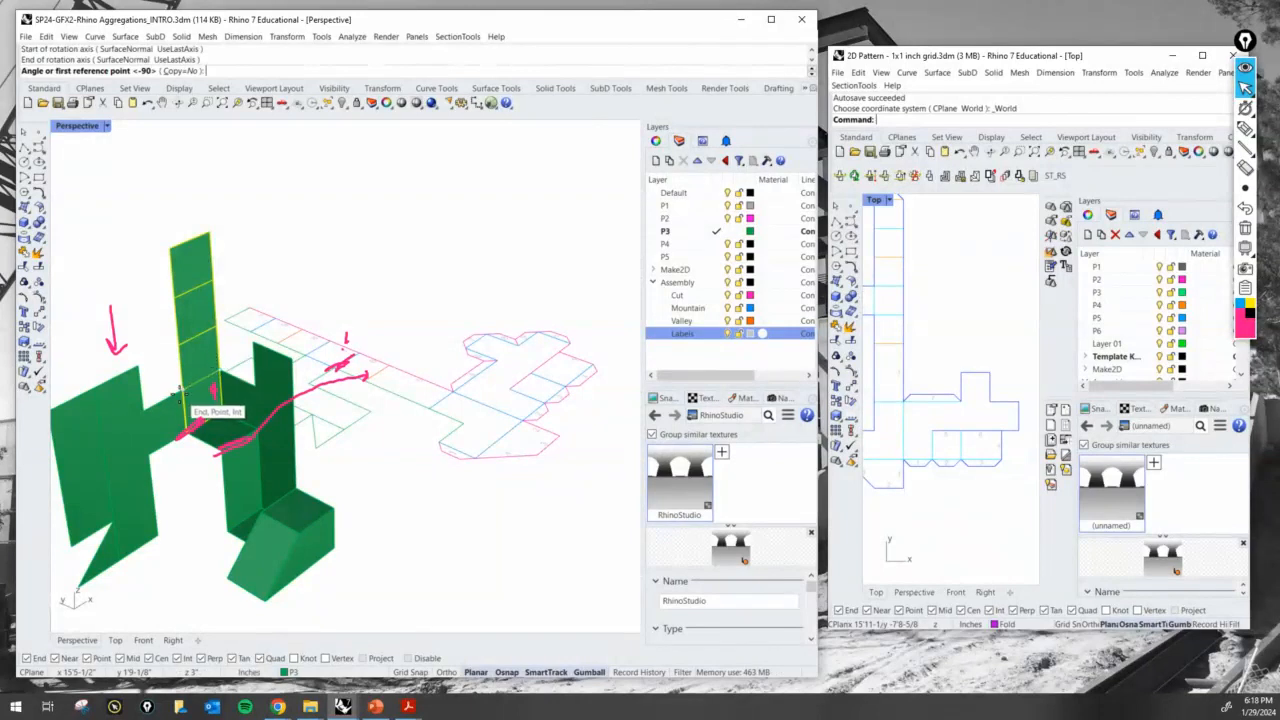
left_click(180, 350)
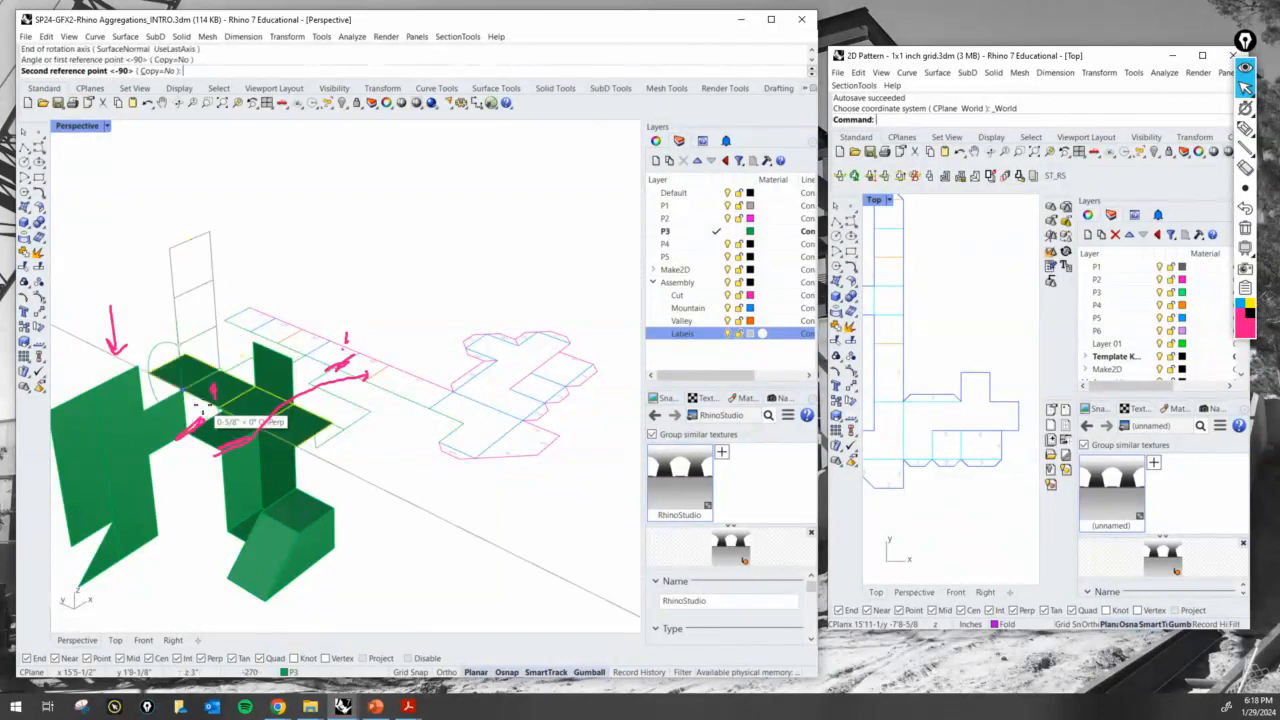
left_click(211, 402)
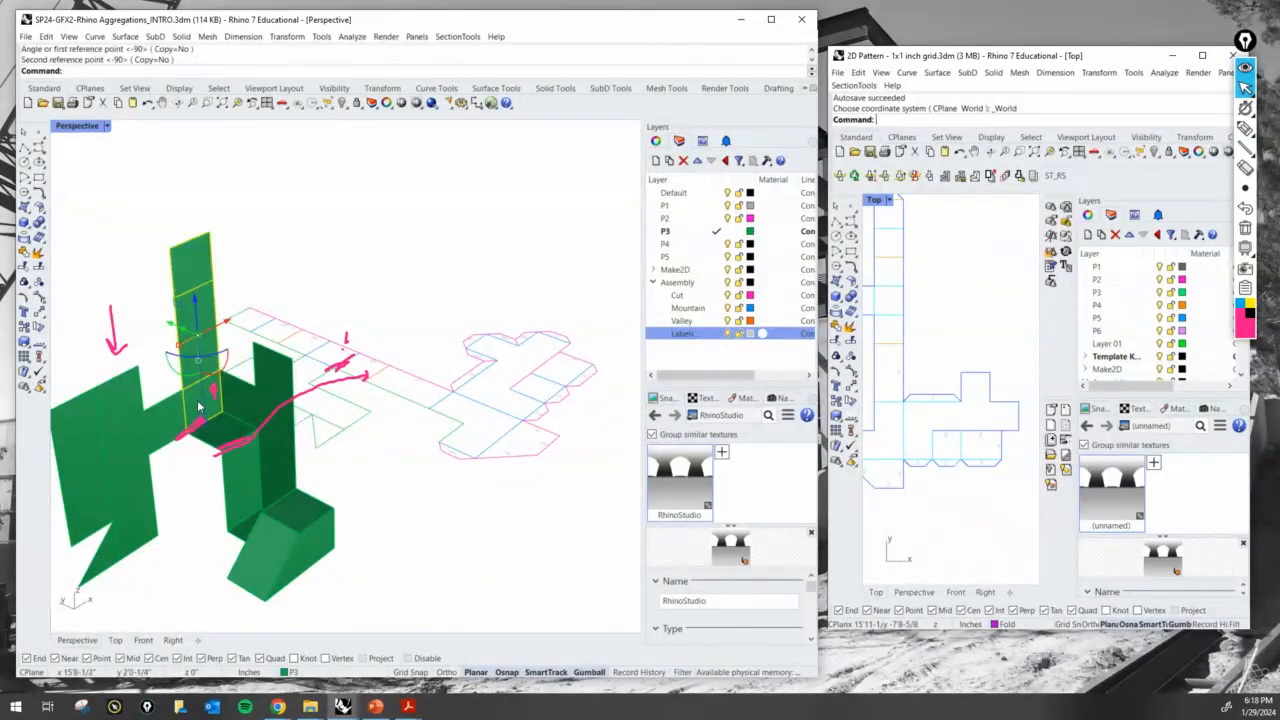
- Exclude the strip's lowest square and rotate the squares above it with Rotate3D about the shared fold edge until they lie horizontal over the body
left_click(199, 406, "ctrl")
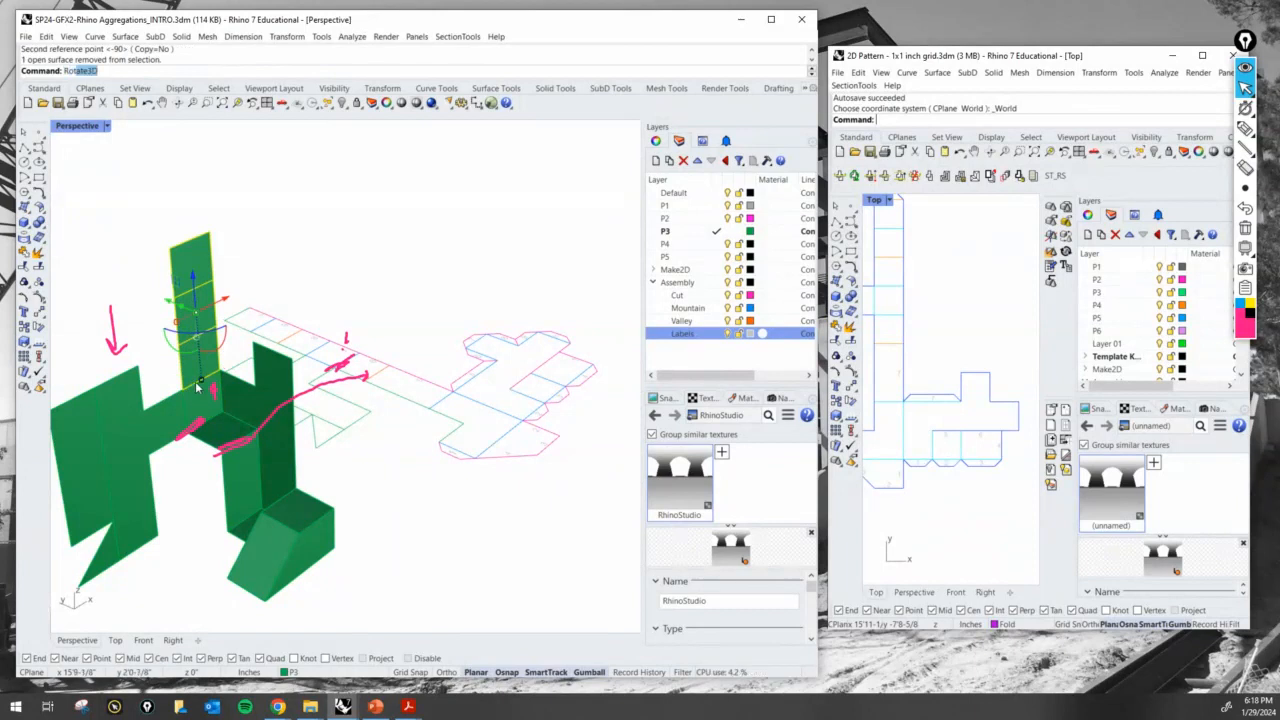
key("Return")
left_click(184, 390)
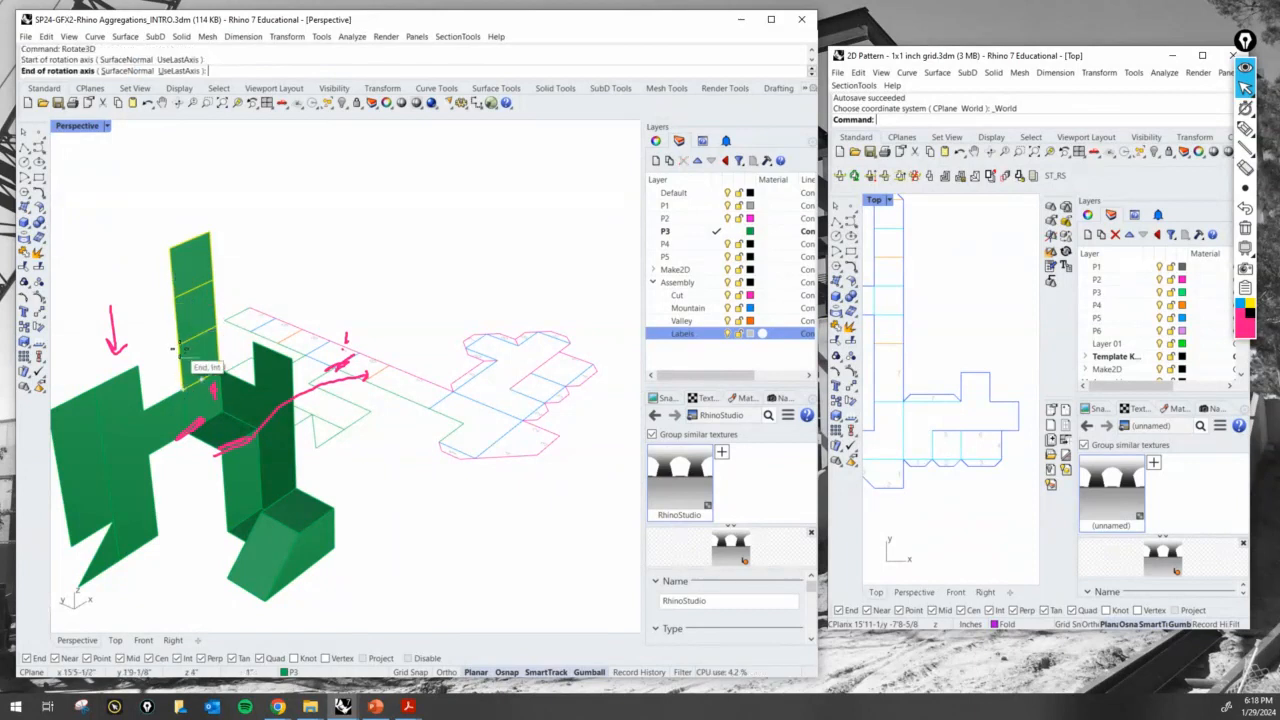
left_click(183, 350)
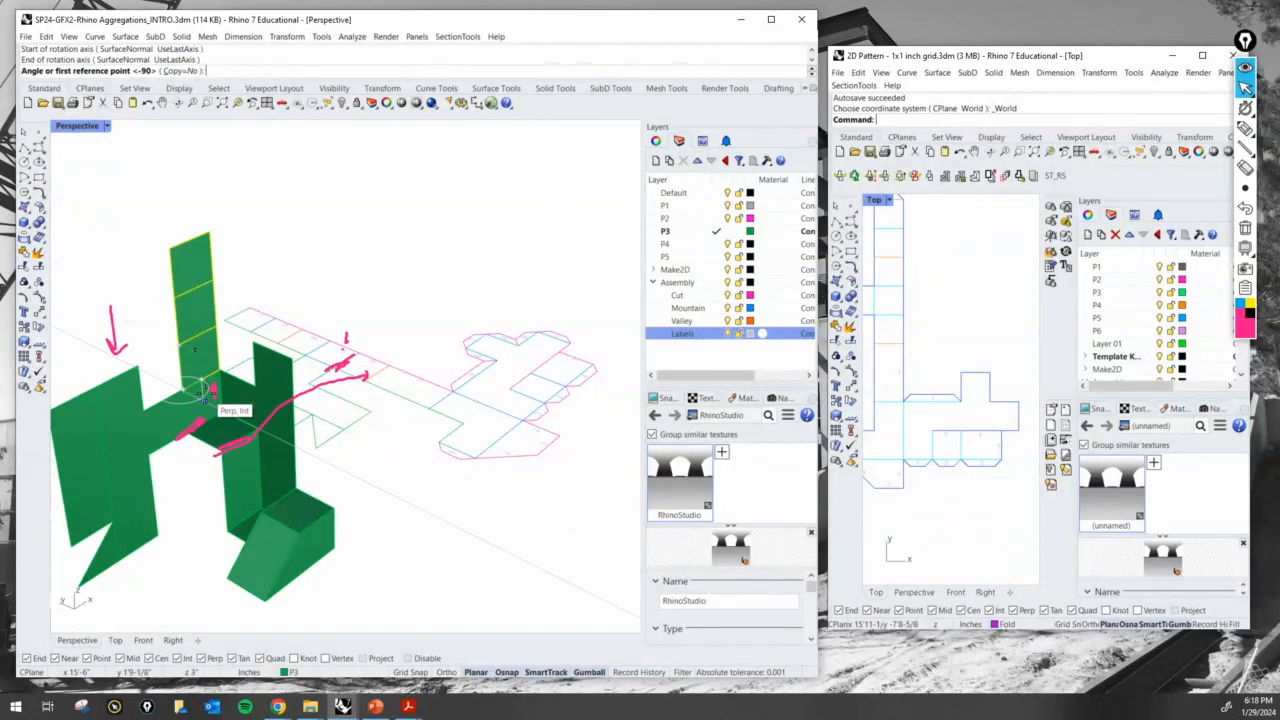
key("Escape")
key("Return")
left_click(184, 390)
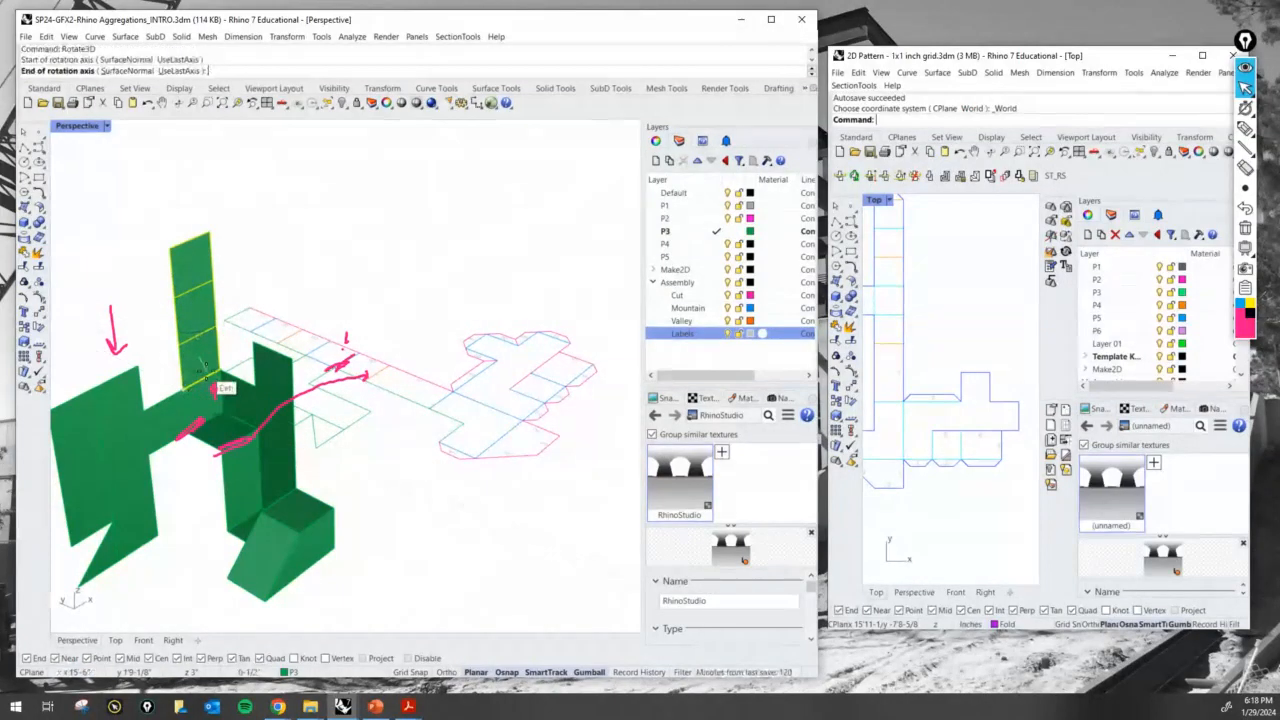
left_click(220, 371)
left_click(180, 344)
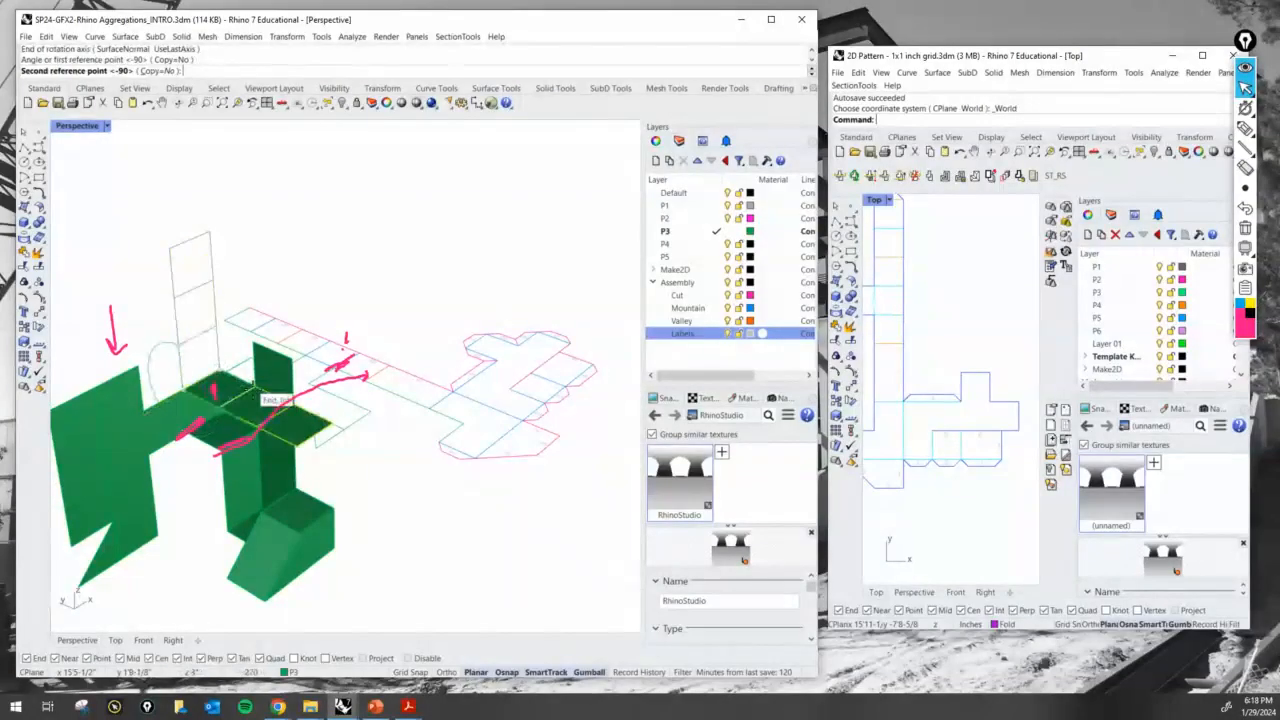
left_click(260, 399)
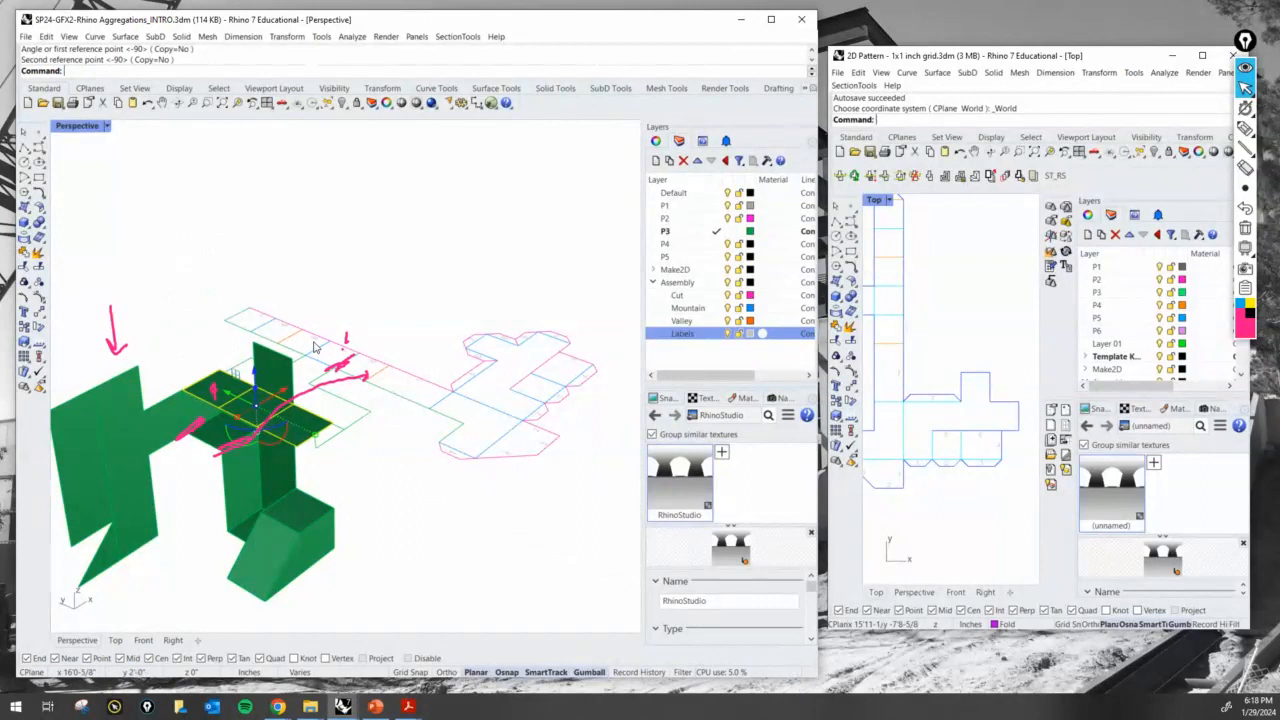
- Mark the next fold line on the flat pattern and draw an arrow from it to the horizontal strip on the model
left_click(1245, 129)
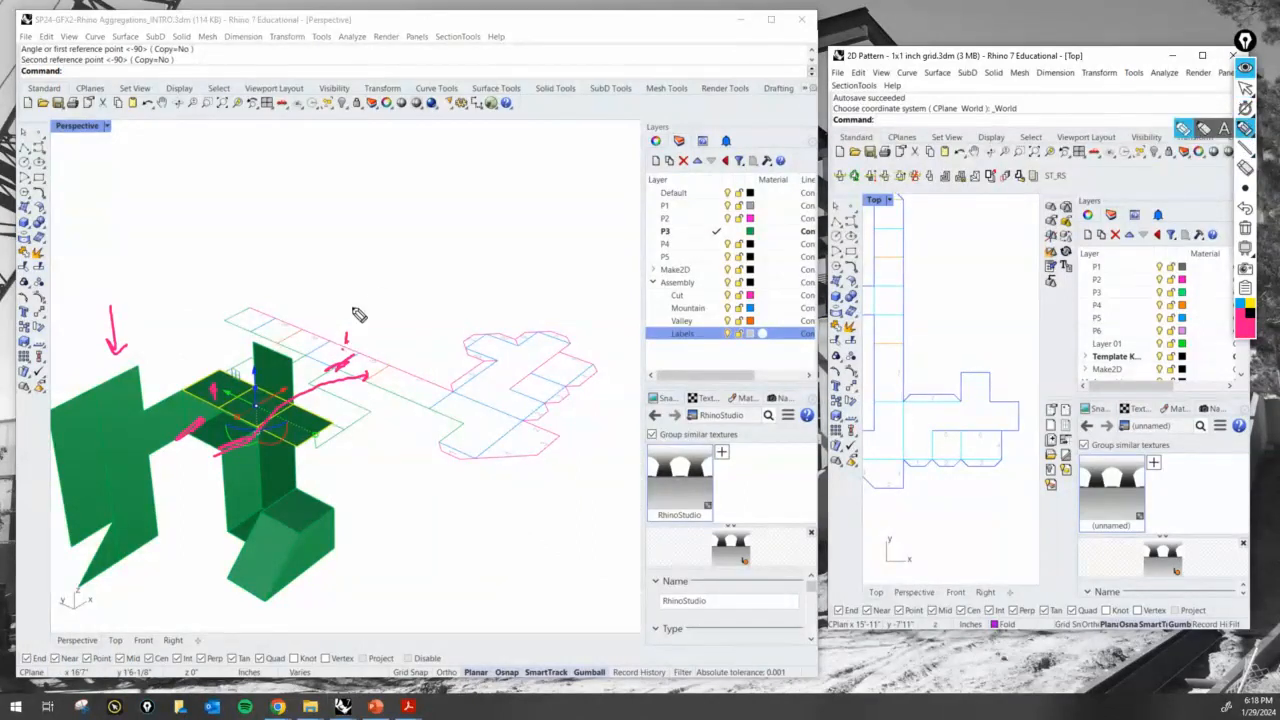
mouse_move(323, 328)
left_mouse_down()
mouse_move(285, 345)
mouse_move(268, 336)
mouse_move(237, 395)
left_mouse_up()
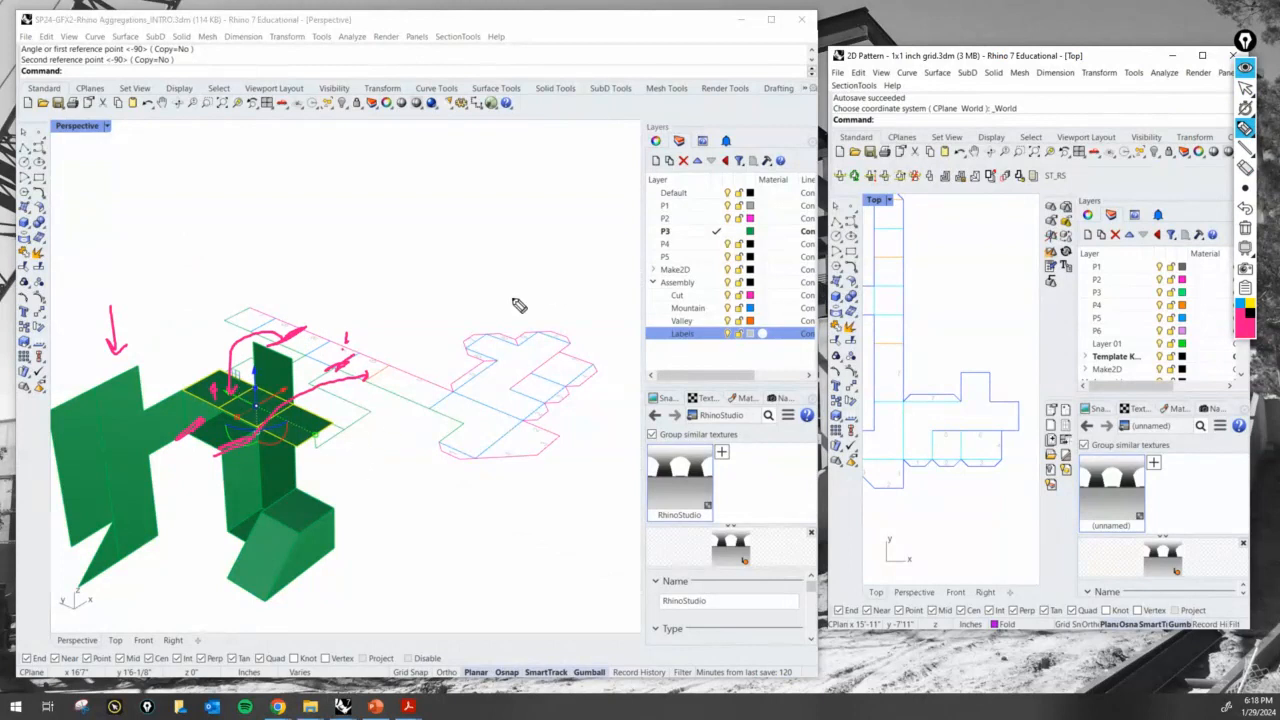
left_click(1245, 88)
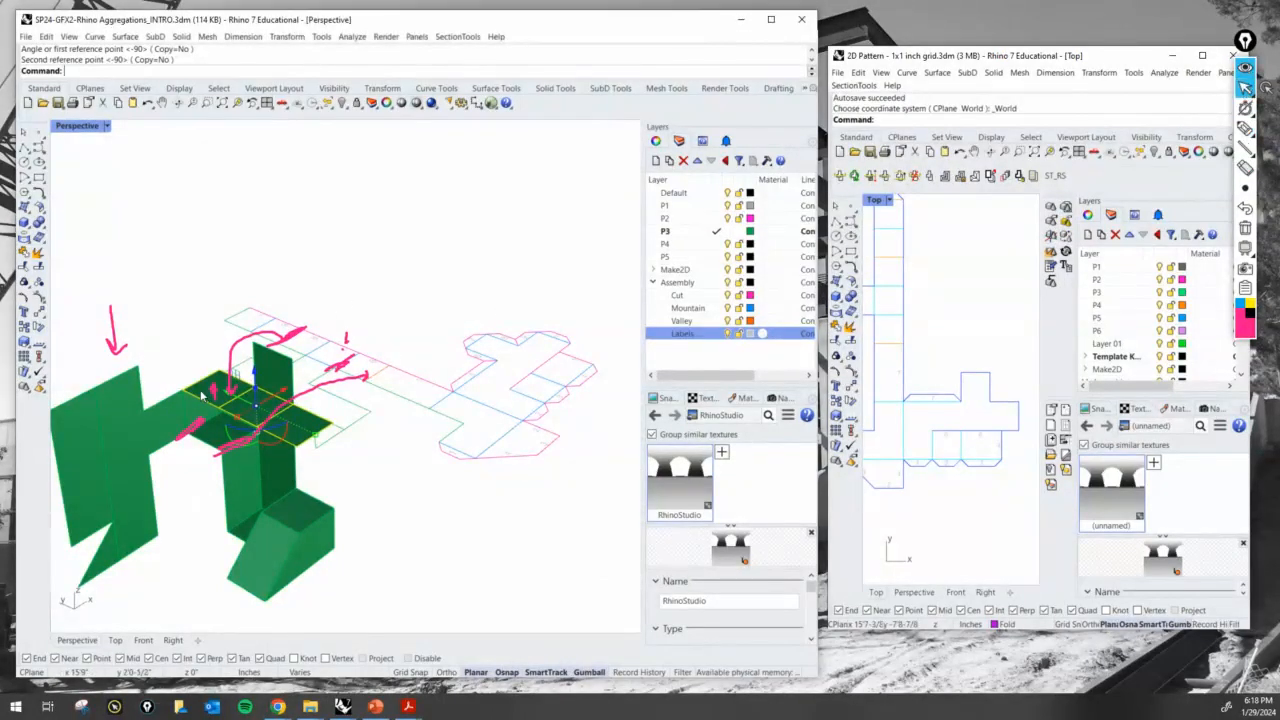
- Exclude the first horizontal square and rotate the strip's last two squares upright with Rotate3D about their shared fold edge, constrained with Ortho
left_click(210, 445, "ctrl")
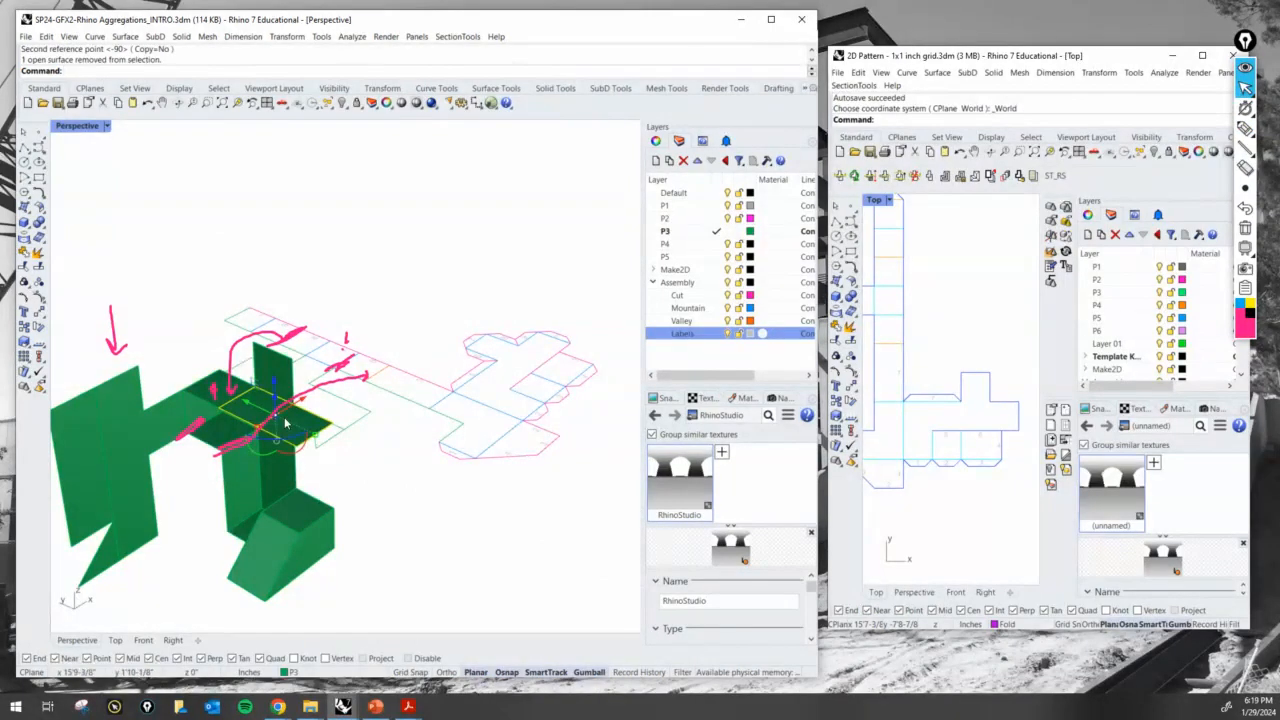
type("rotate3d")
key("Return")
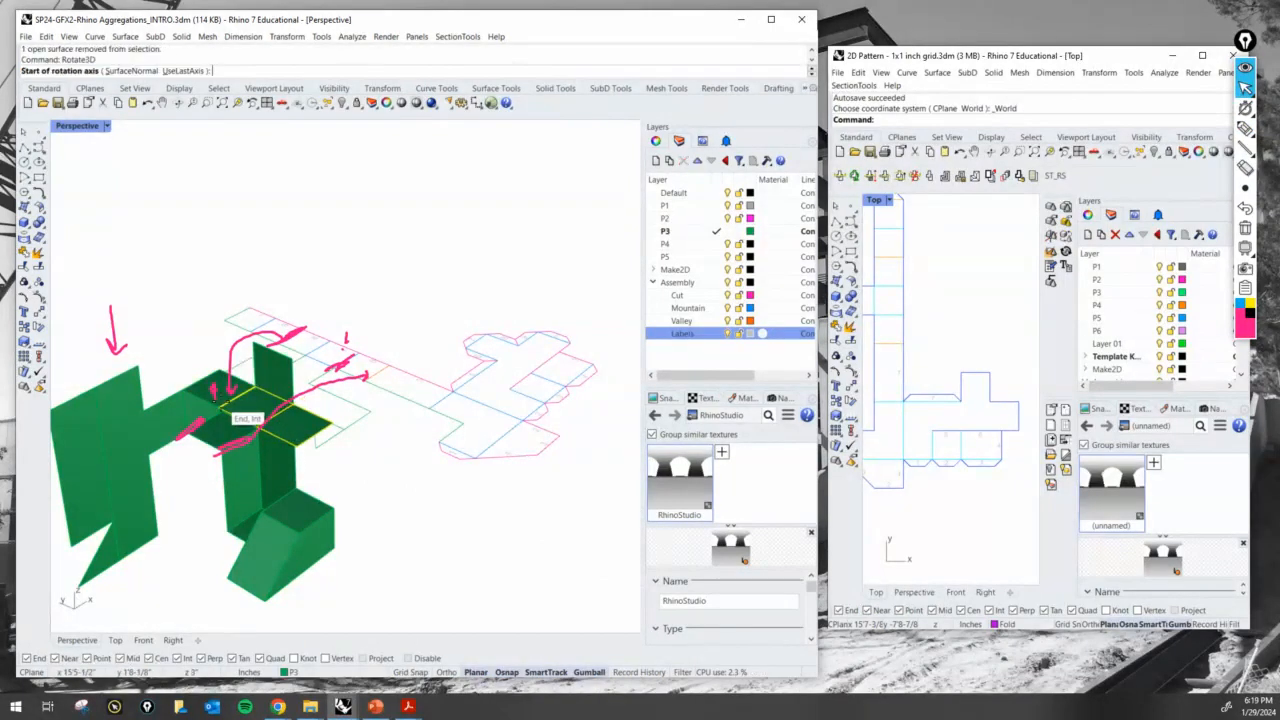
left_click(218, 407)
left_click(290, 402)
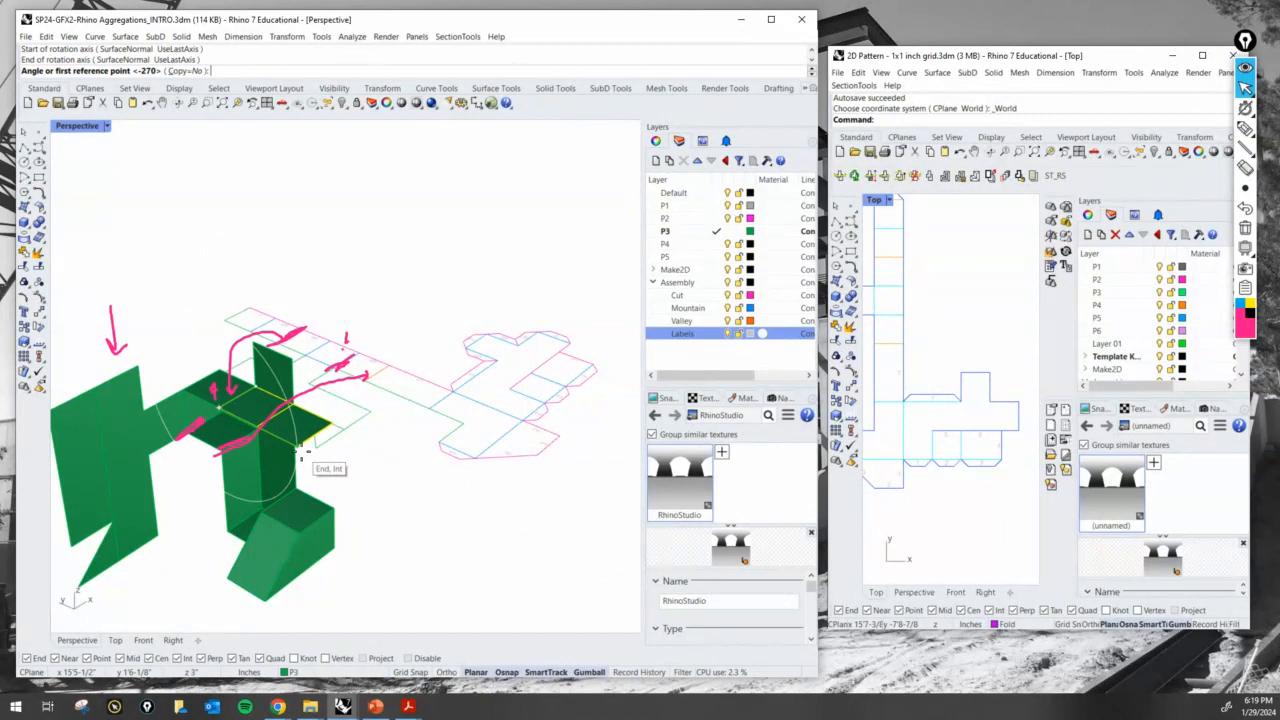
left_click(300, 453)
key("F8")
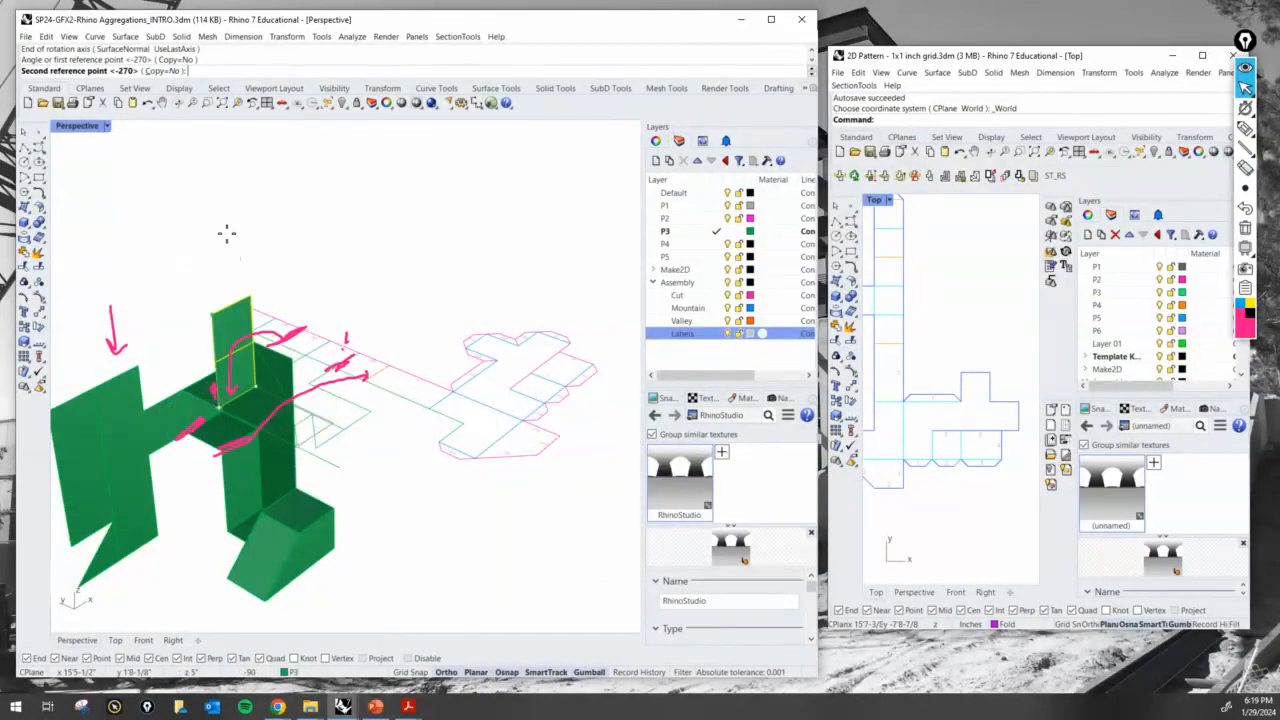
left_click(226, 234)
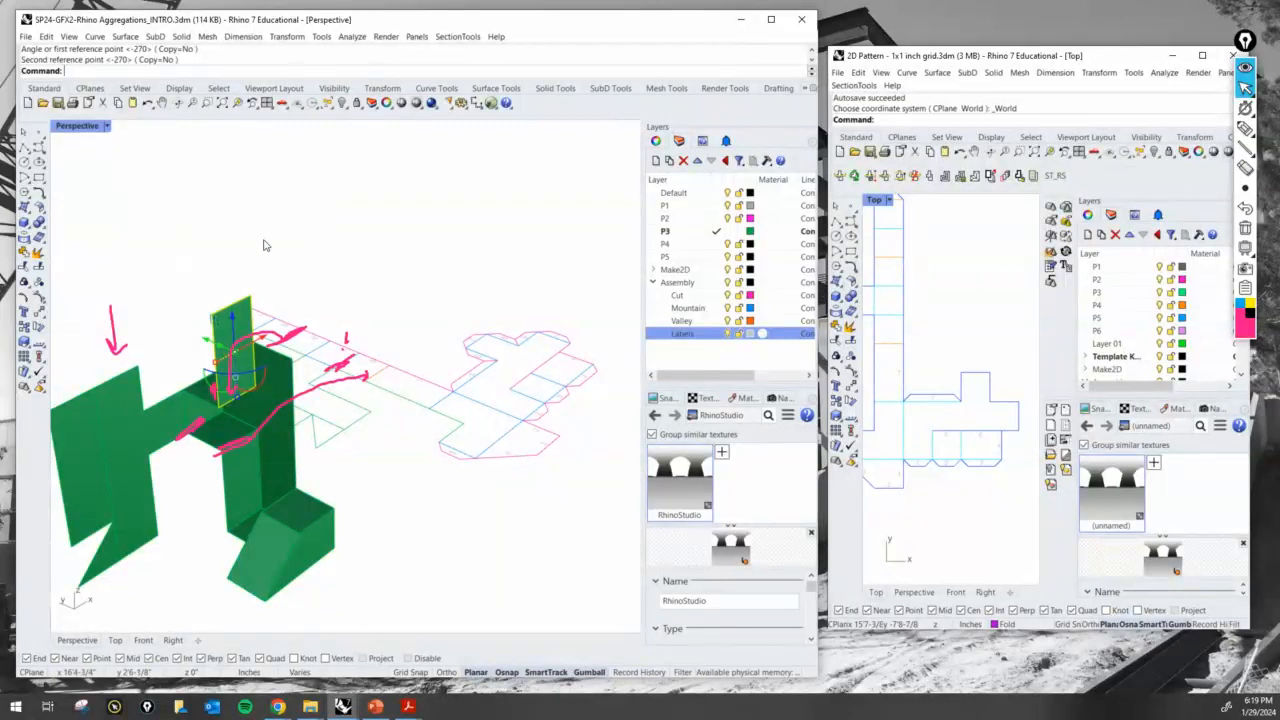
- Exclude the lower upright square and rotate the strip's last square with Rotate3D about their shared fold edge until it caps the box horizontally
left_click(250, 362, "ctrl")
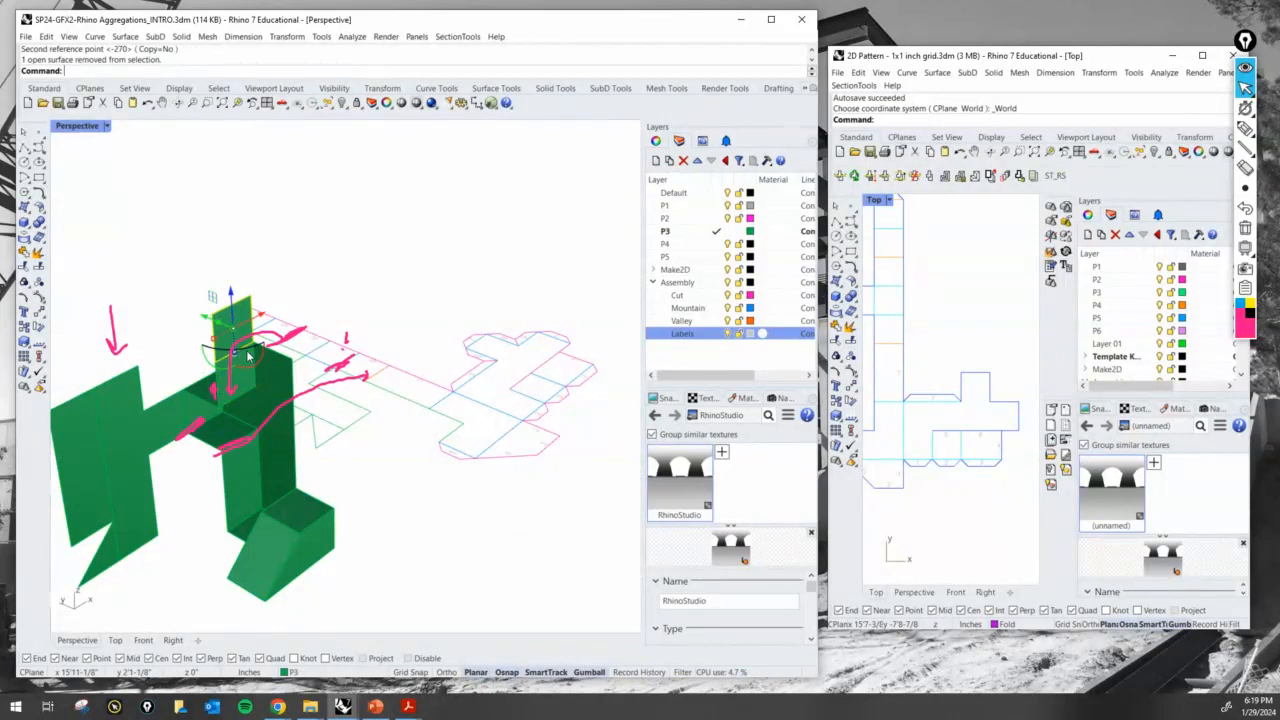
key("Return")
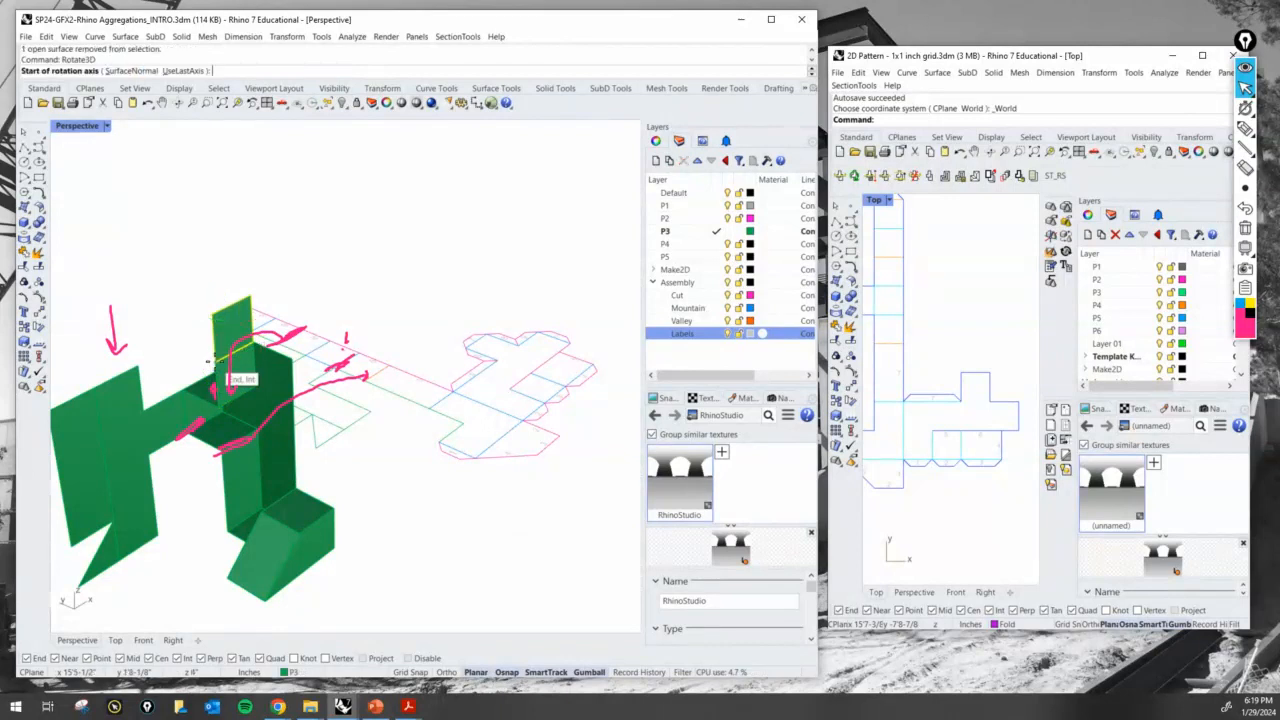
left_click(208, 360)
left_click(214, 316)
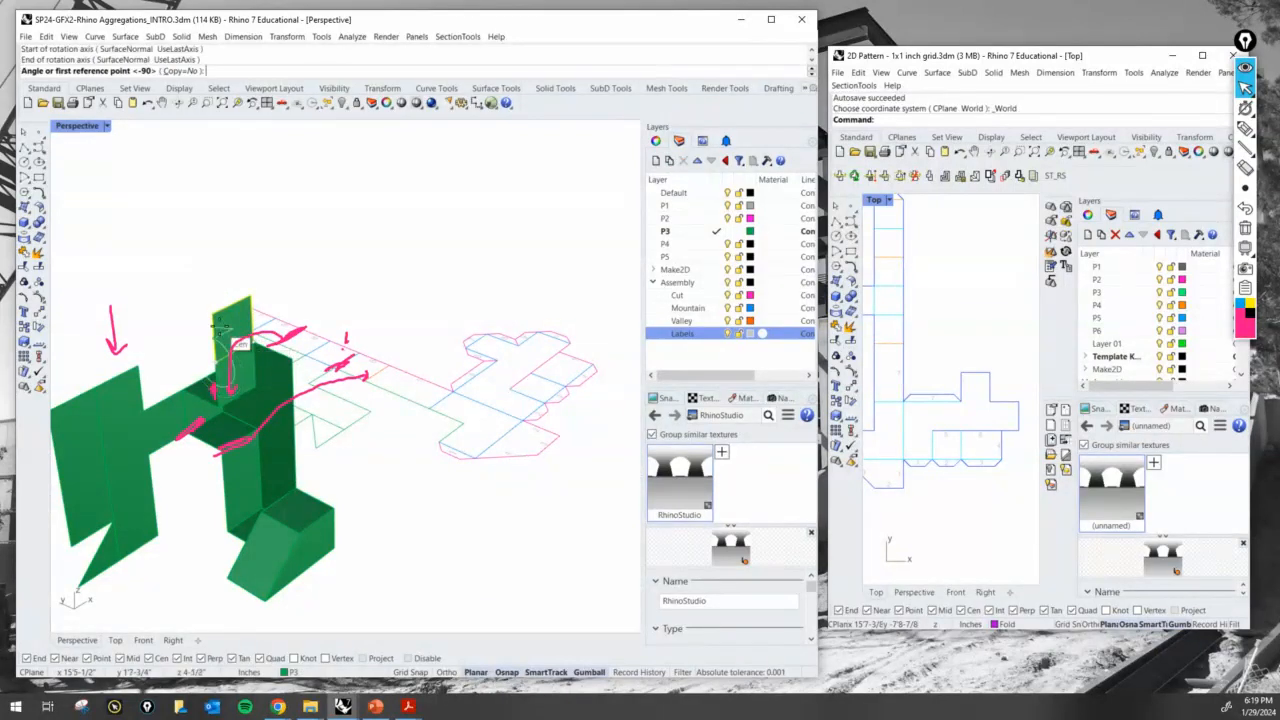
left_click(214, 318)
left_click(335, 312)
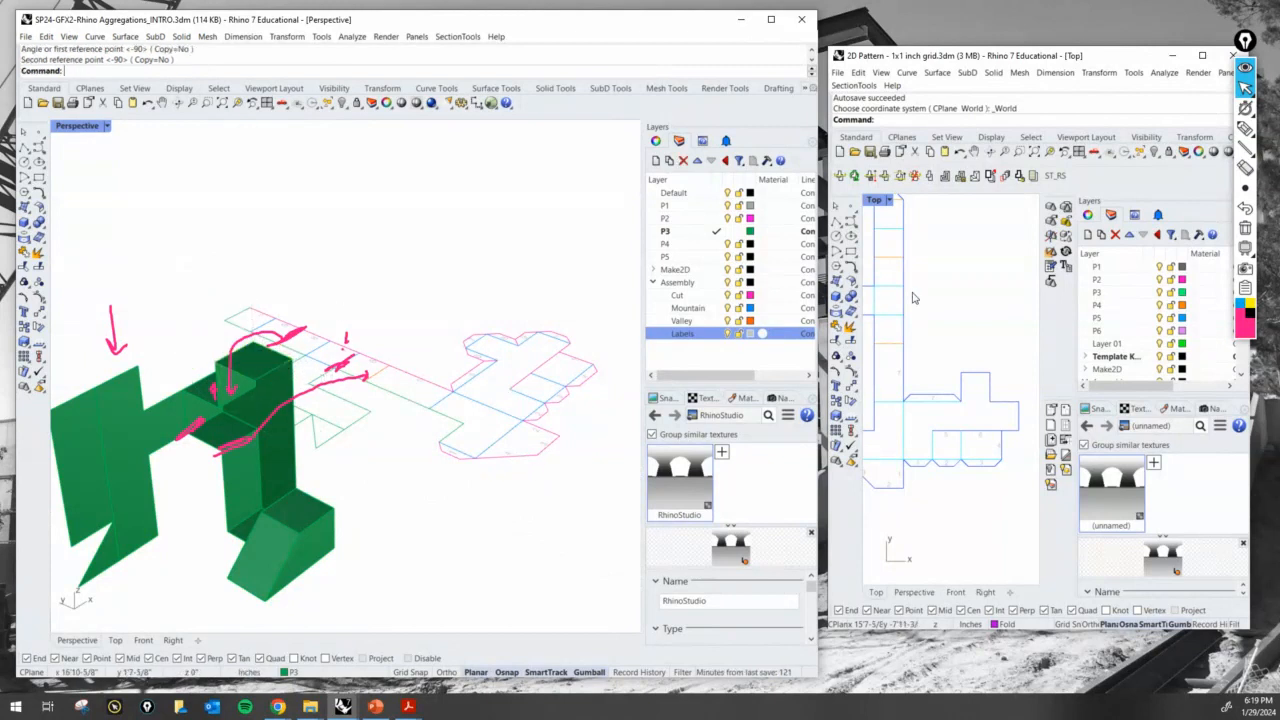
- Mark the matching edges on the flat pattern and the folded model with the pen, and clear all screen annotations
left_click(1245, 128)
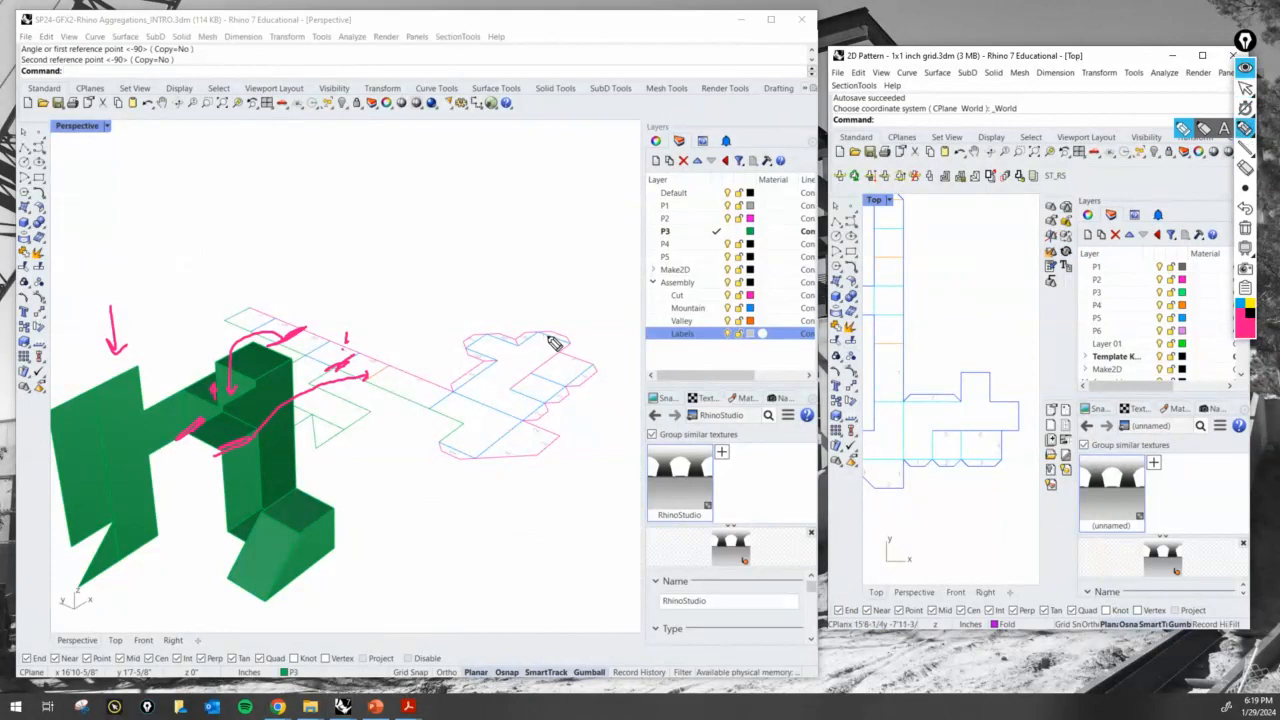
mouse_move(545, 333)
left_mouse_down()
mouse_move(556, 333)
mouse_move(545, 334)
left_mouse_up()
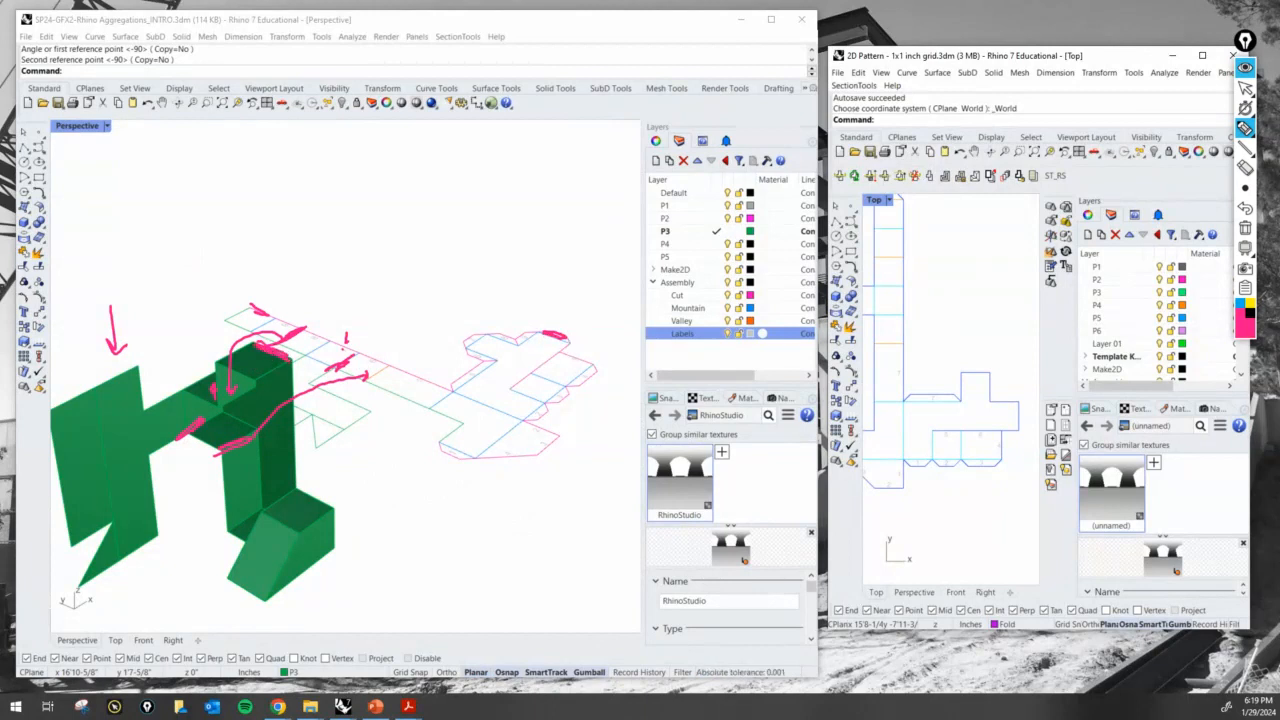
left_click(1245, 230)
left_click(1245, 88)
left_click(474, 223)
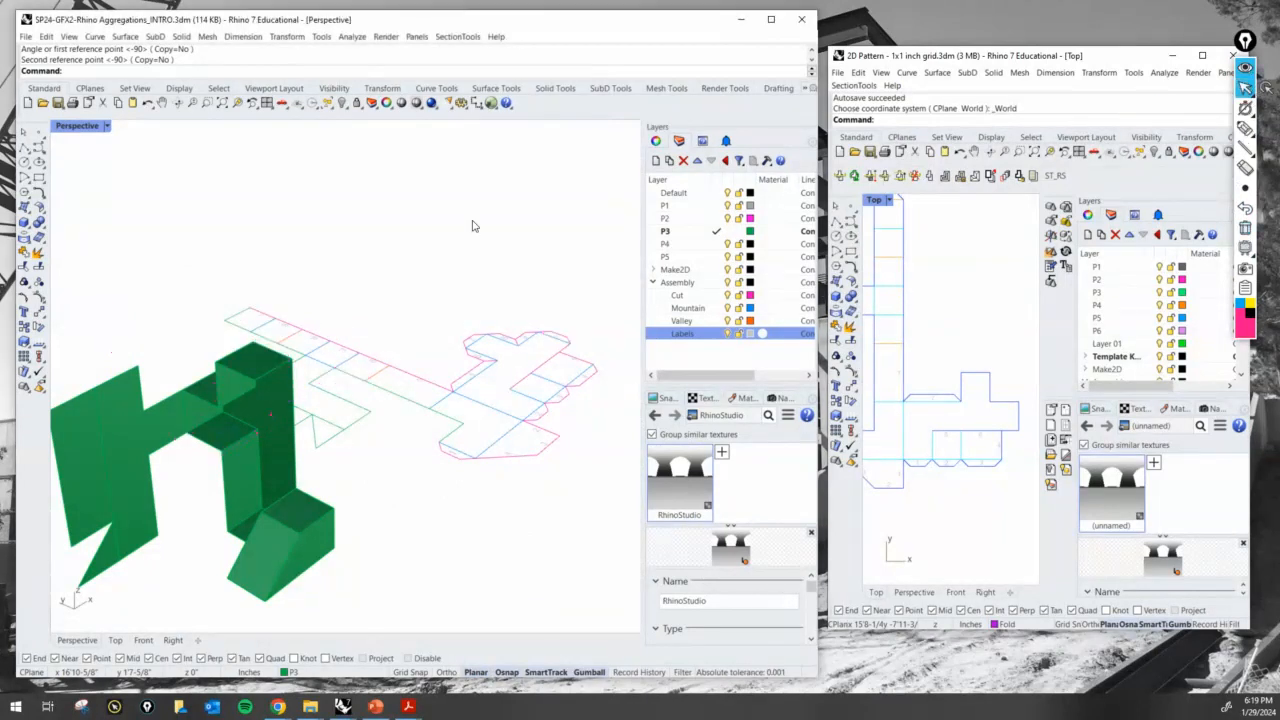
- Mark the folded column's top edge and the side panel's top edge, and outline the column's tall face and the matching area on the panel
mouse_move(467, 238)
right_mouse_down()
mouse_move(440, 240)
mouse_move(449, 248)
mouse_move(466, 223)
mouse_move(457, 214)
mouse_move(437, 251)
mouse_move(441, 240)
right_mouse_up()
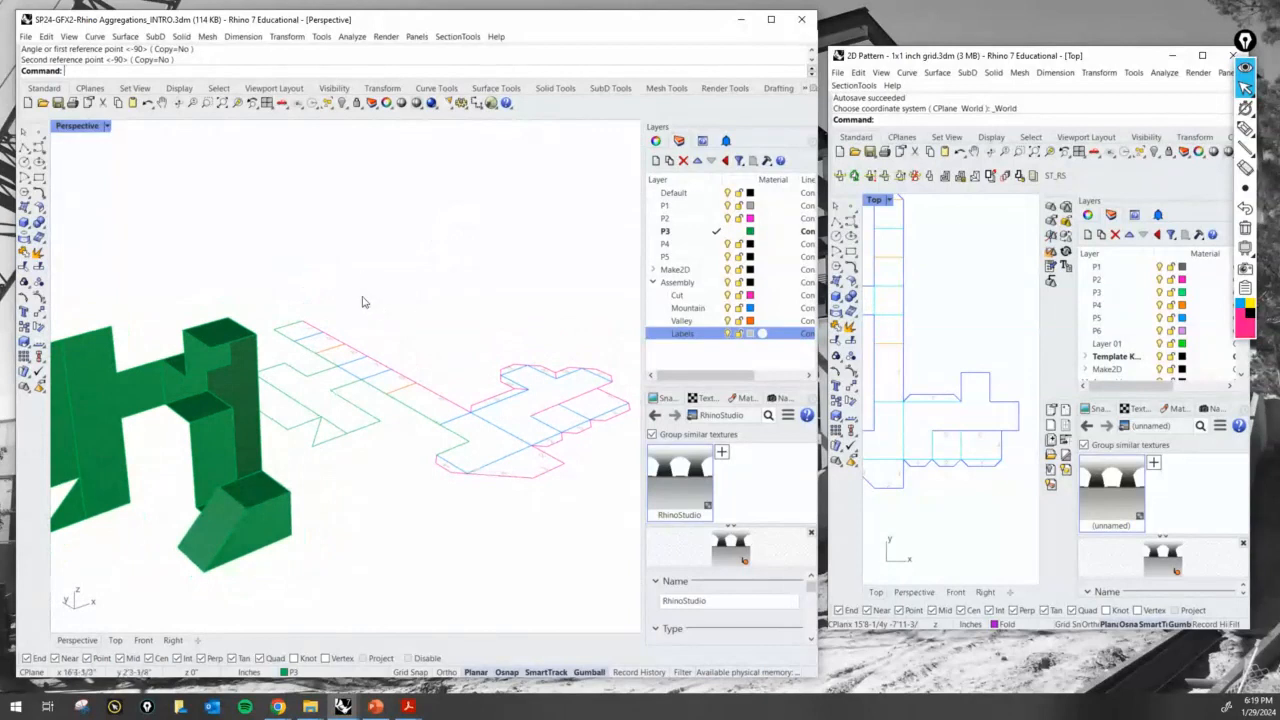
right_click_drag(363, 298, 394, 290)
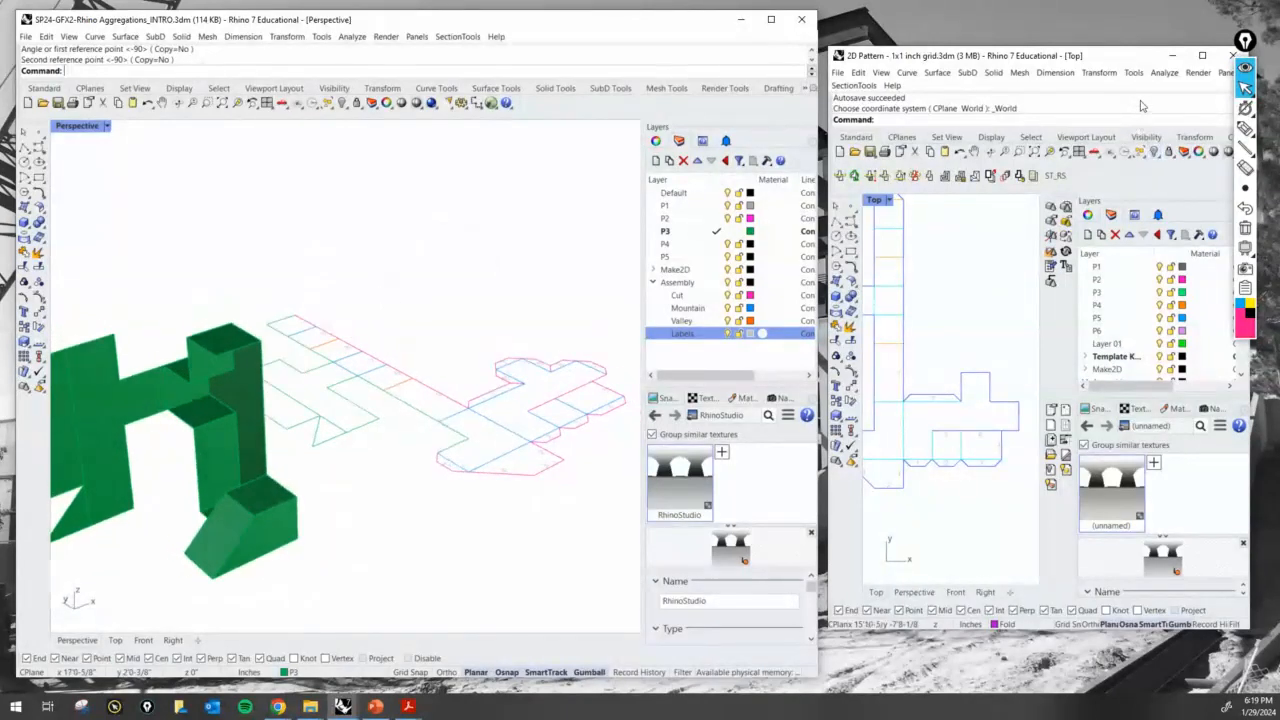
left_click(1245, 129)
mouse_move(222, 357)
left_mouse_down()
mouse_move(240, 365)
mouse_move(266, 347)
left_mouse_up()
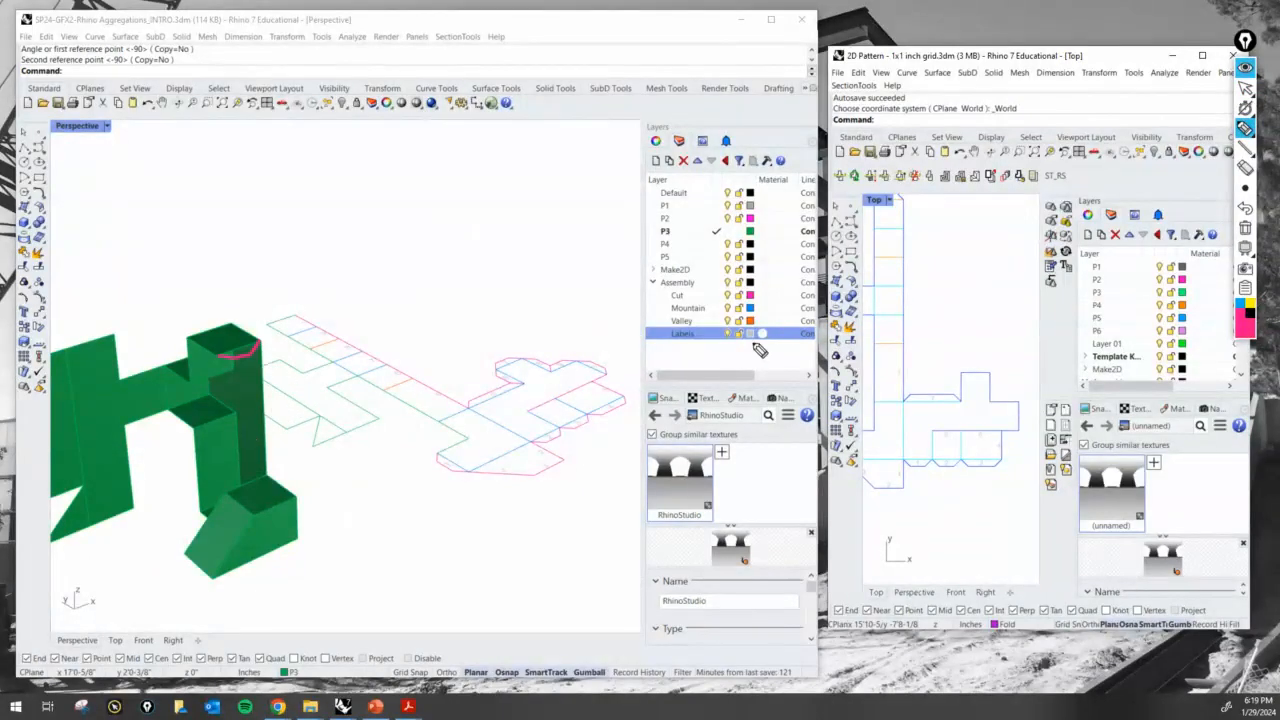
mouse_move(67, 351)
left_mouse_down()
mouse_move(18, 365)
mouse_move(52, 366)
left_mouse_up()
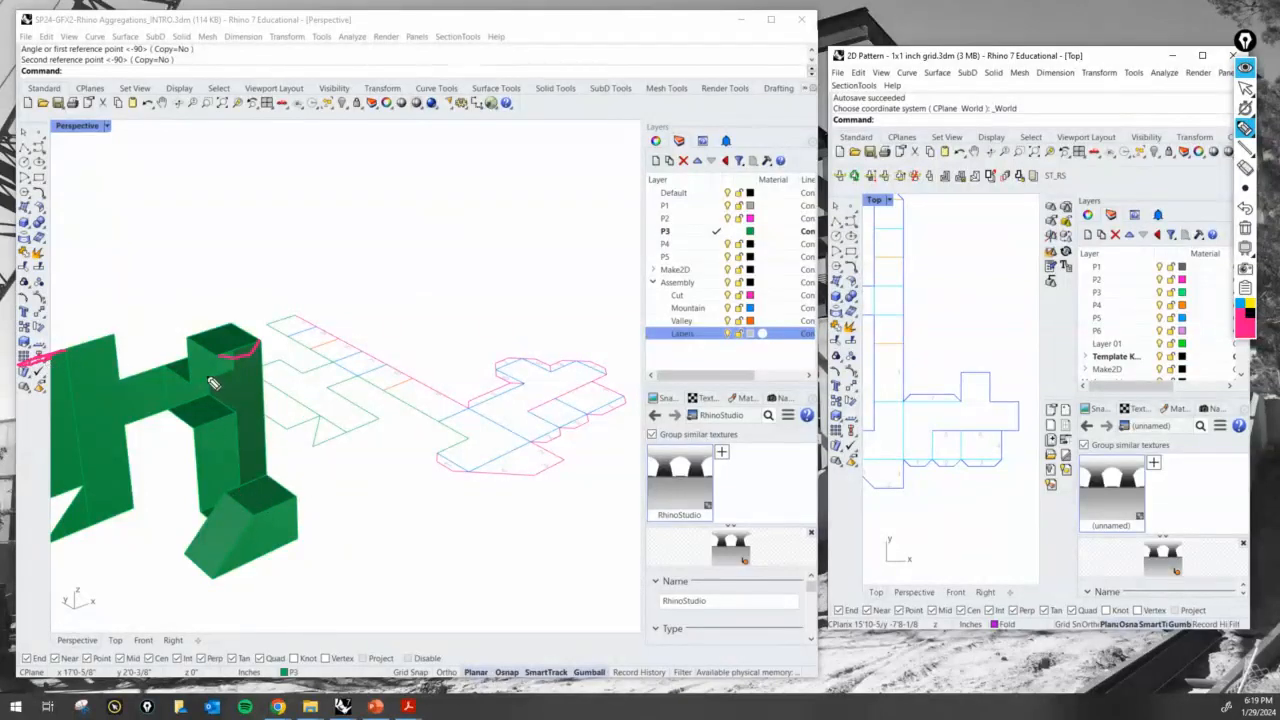
mouse_move(225, 360)
left_mouse_down()
mouse_move(222, 493)
mouse_move(272, 430)
mouse_move(265, 342)
mouse_move(224, 366)
left_mouse_up()
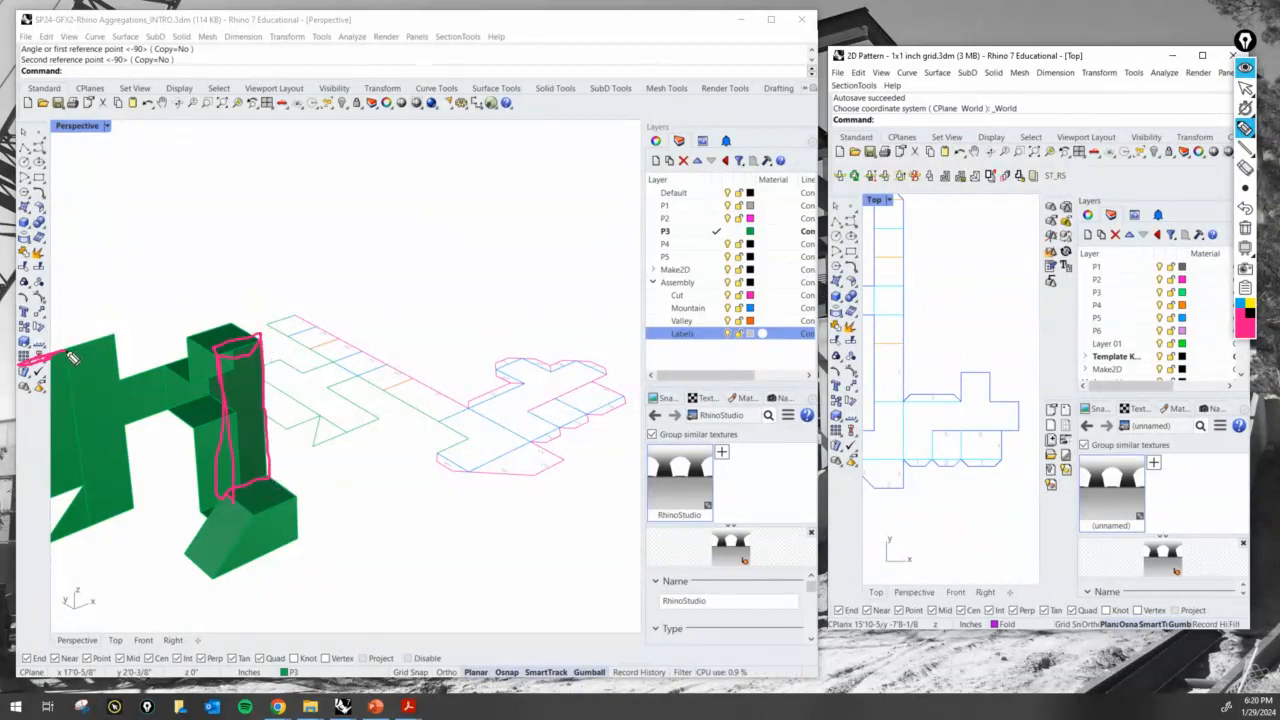
mouse_move(70, 490)
left_mouse_down()
mouse_move(48, 495)
mouse_move(40, 360)
left_mouse_up()
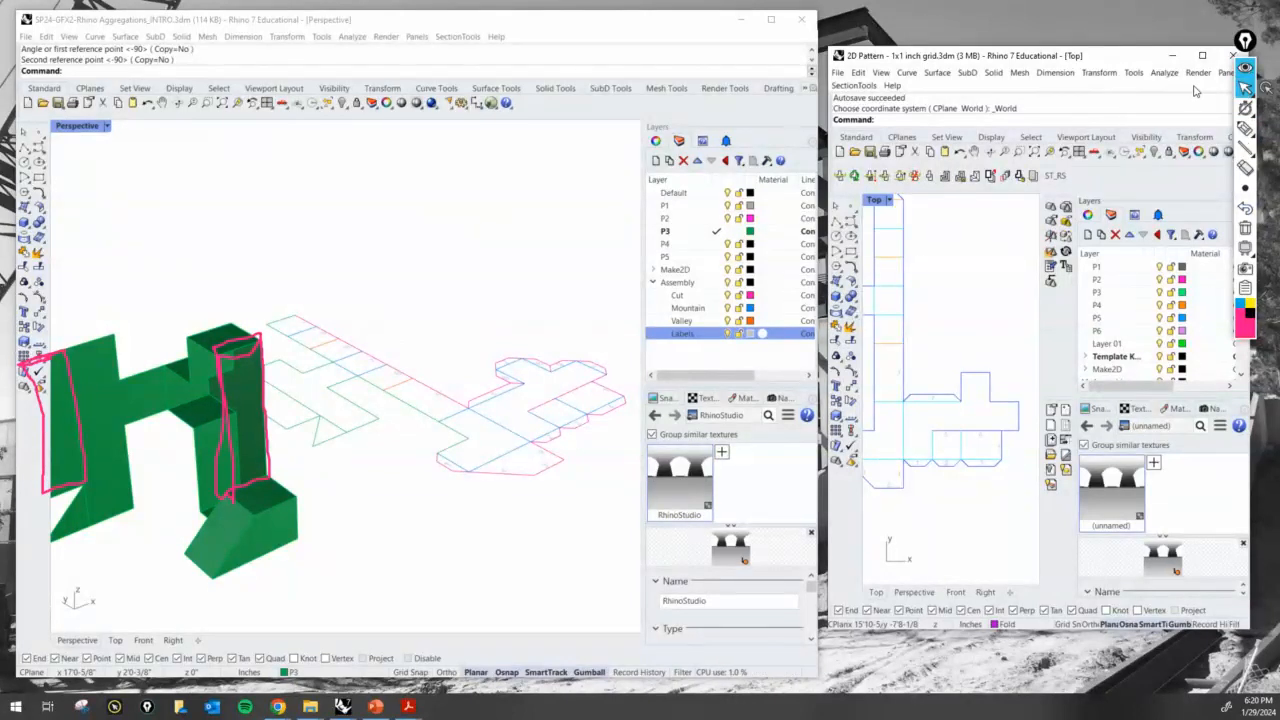
left_click(599, 328)
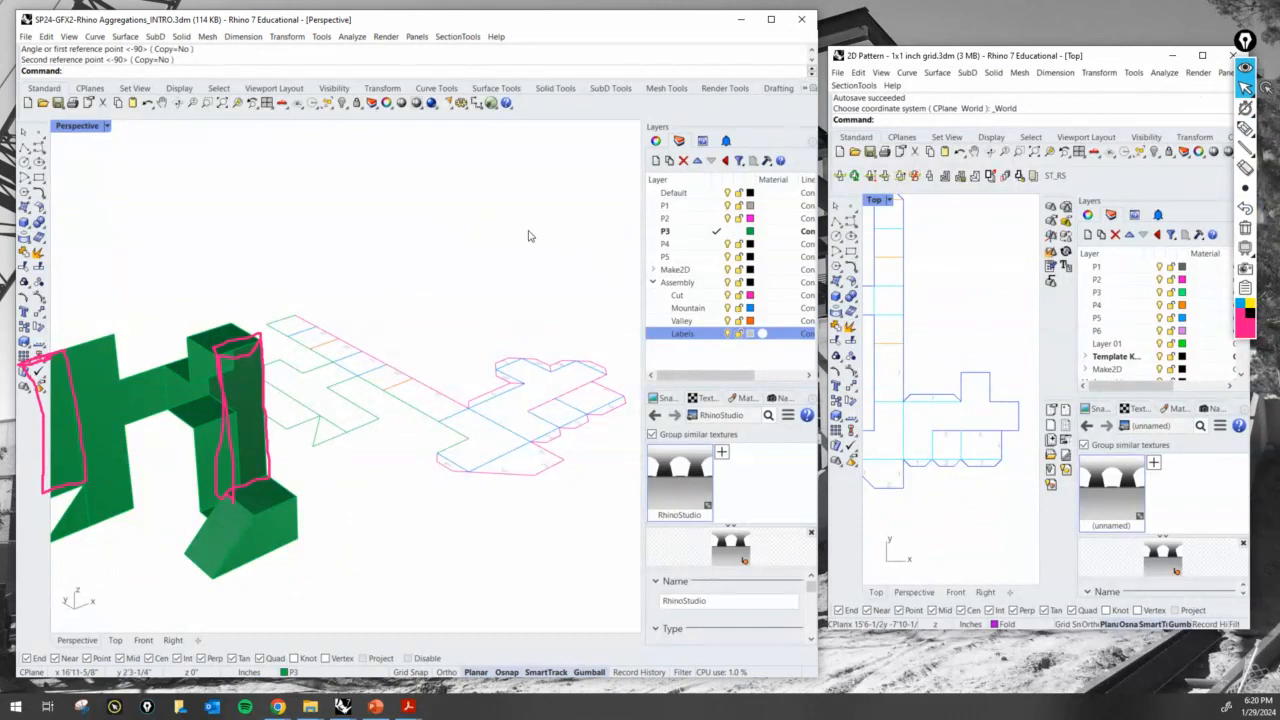